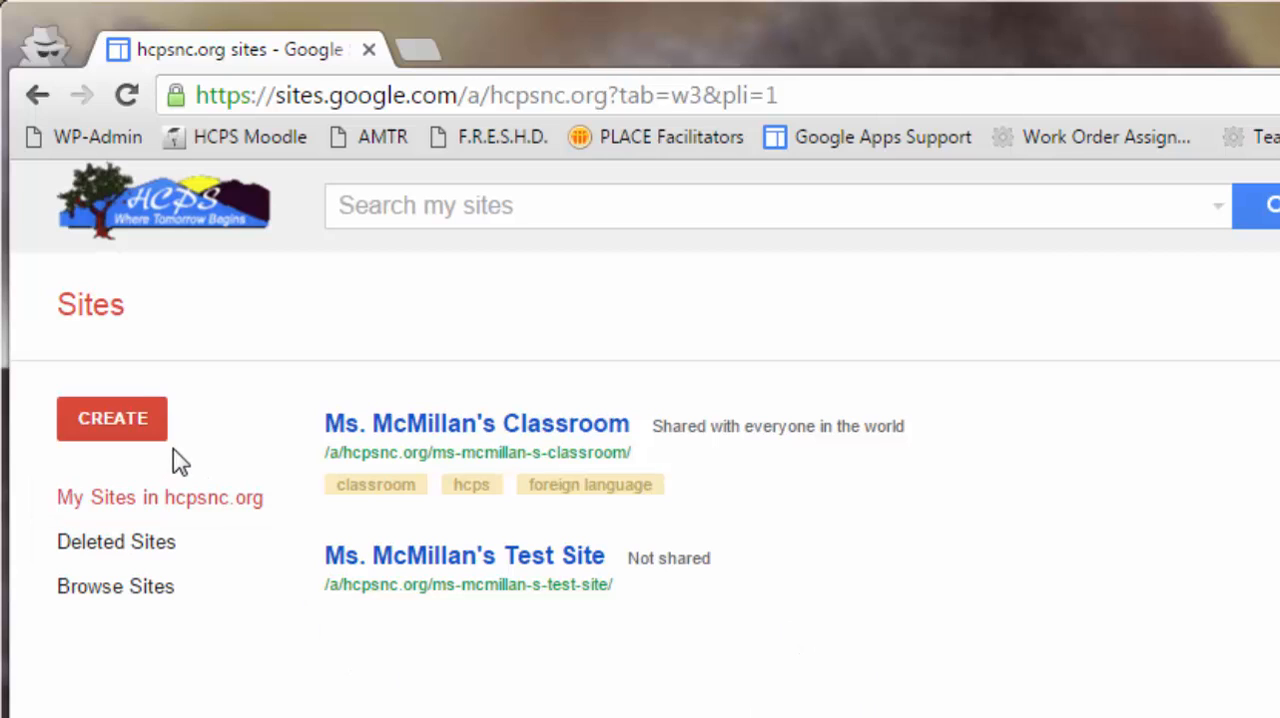
- Start a new site and name it with the teacher's title and surname in possessive form, followed by "Class Test Site"
{"action": "left_click", "coordinate": [110, 428]}
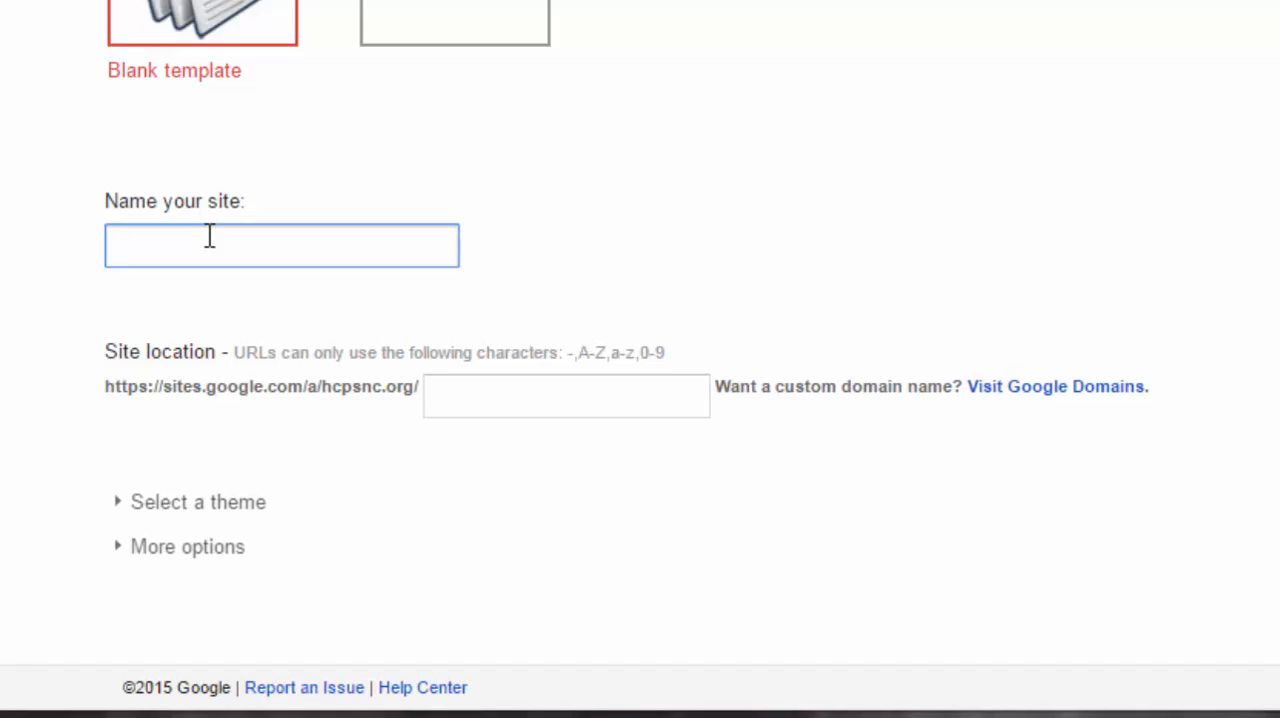
{"action": "type", "text": "Ms. Mc"}
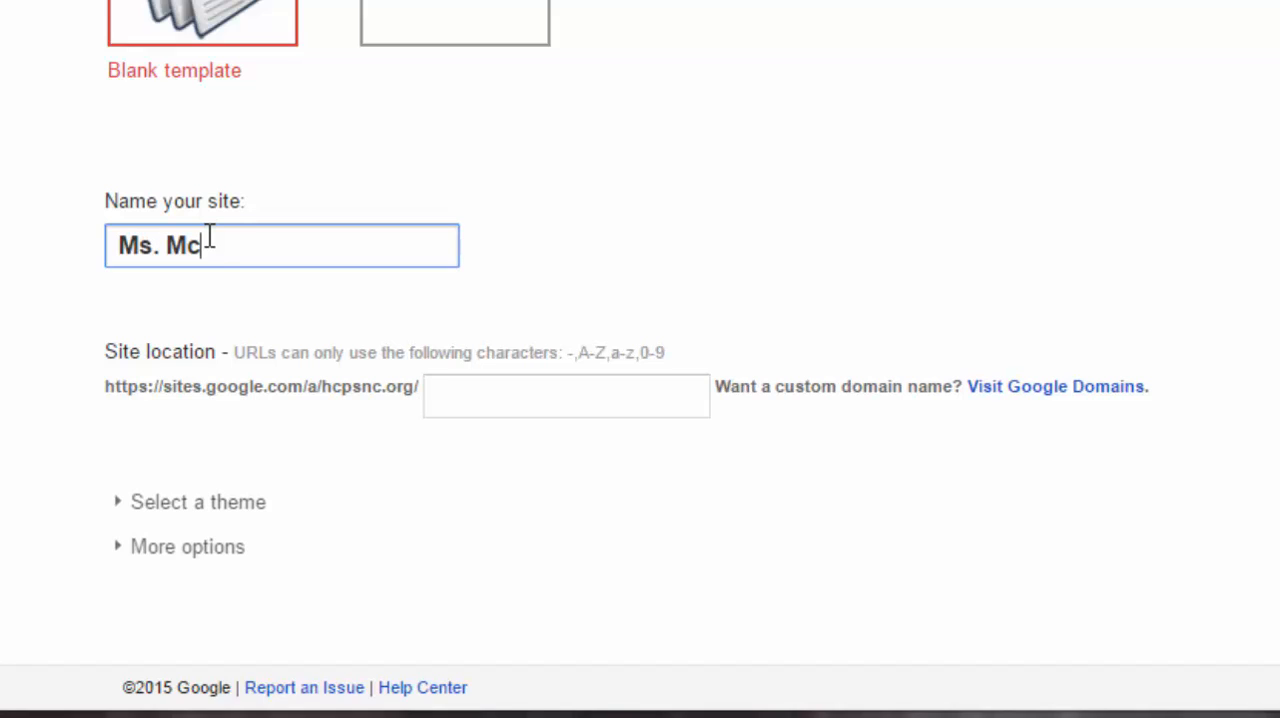
{"action": "type", "text": "Millan's"}
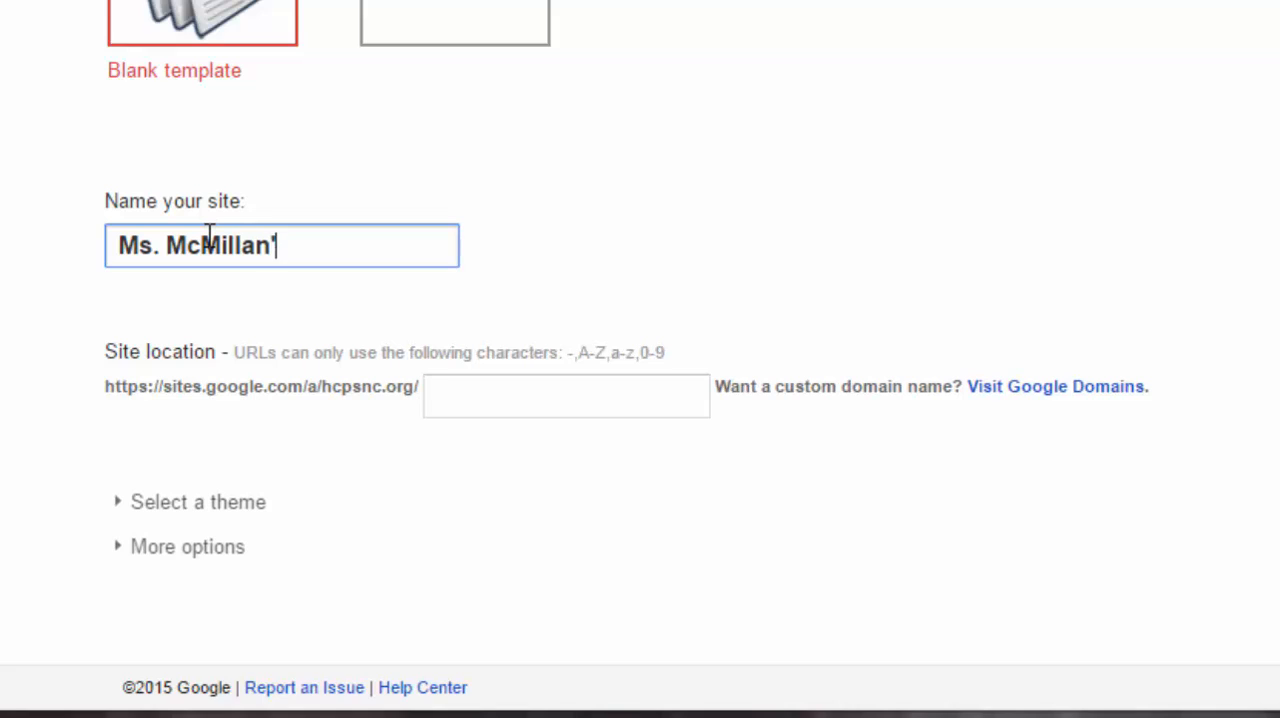
{"action": "type", "text": " Clas"}
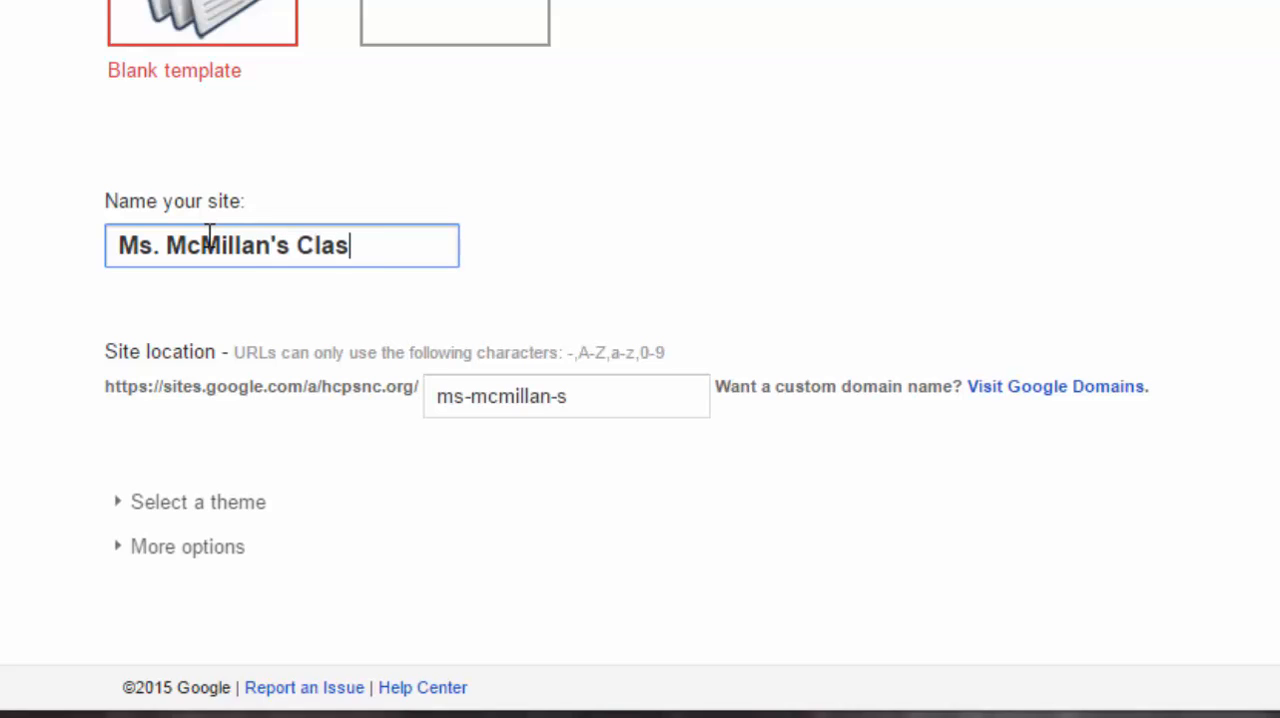
{"action": "type", "text": "s Test"}
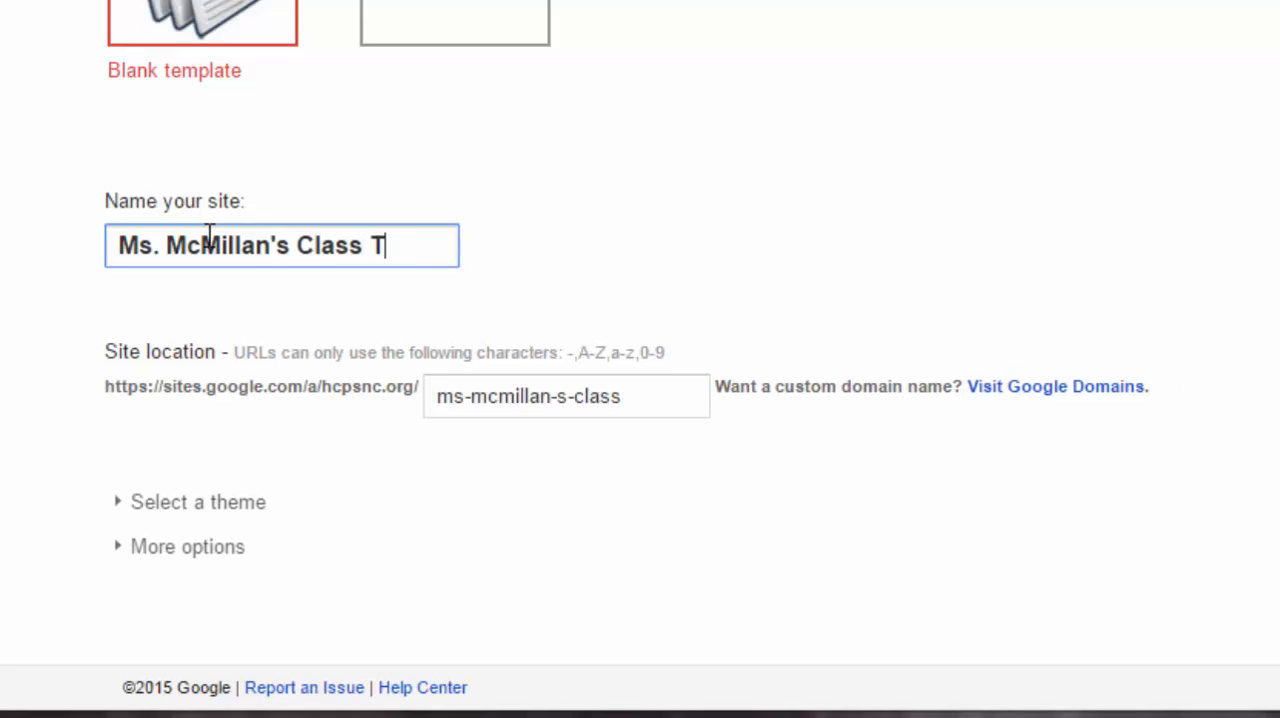
{"action": "type", "text": " Site"}
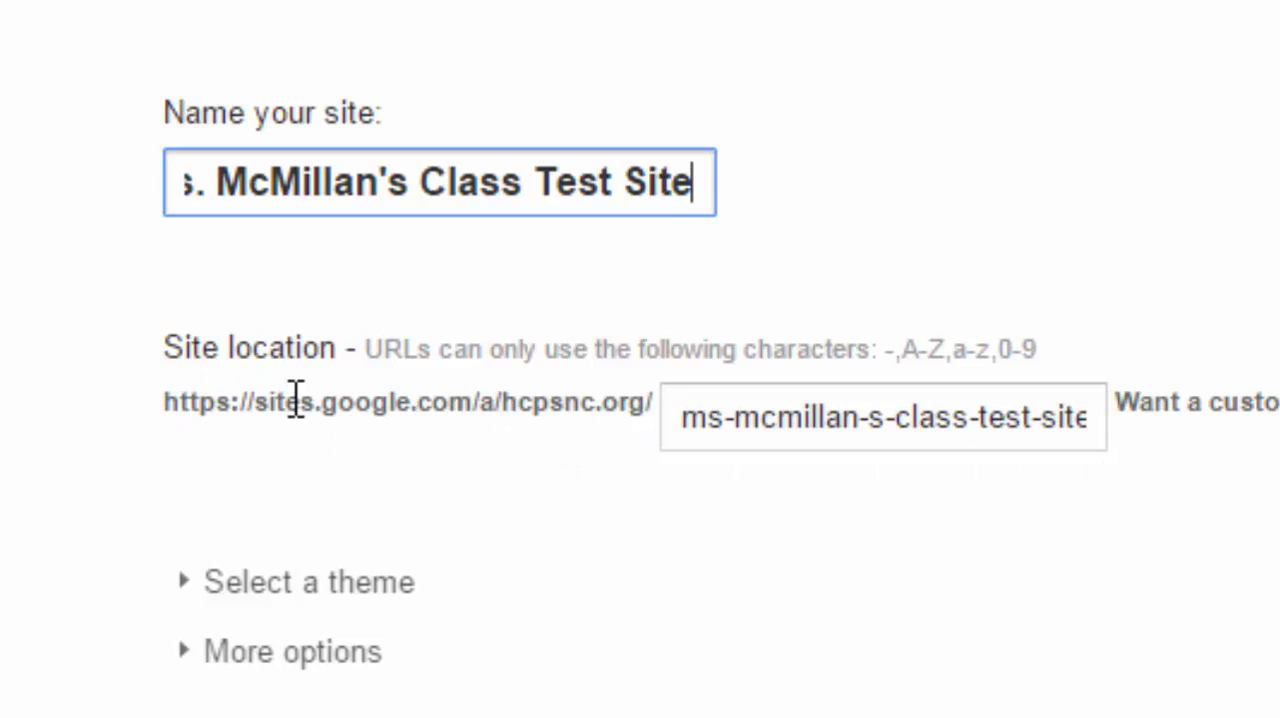
- Examine the site location, both its fixed address prefix and the editable ending generated from the site name
{"action": "left_click_drag", "start_coordinate": [169, 400], "coordinate": [655, 420]}
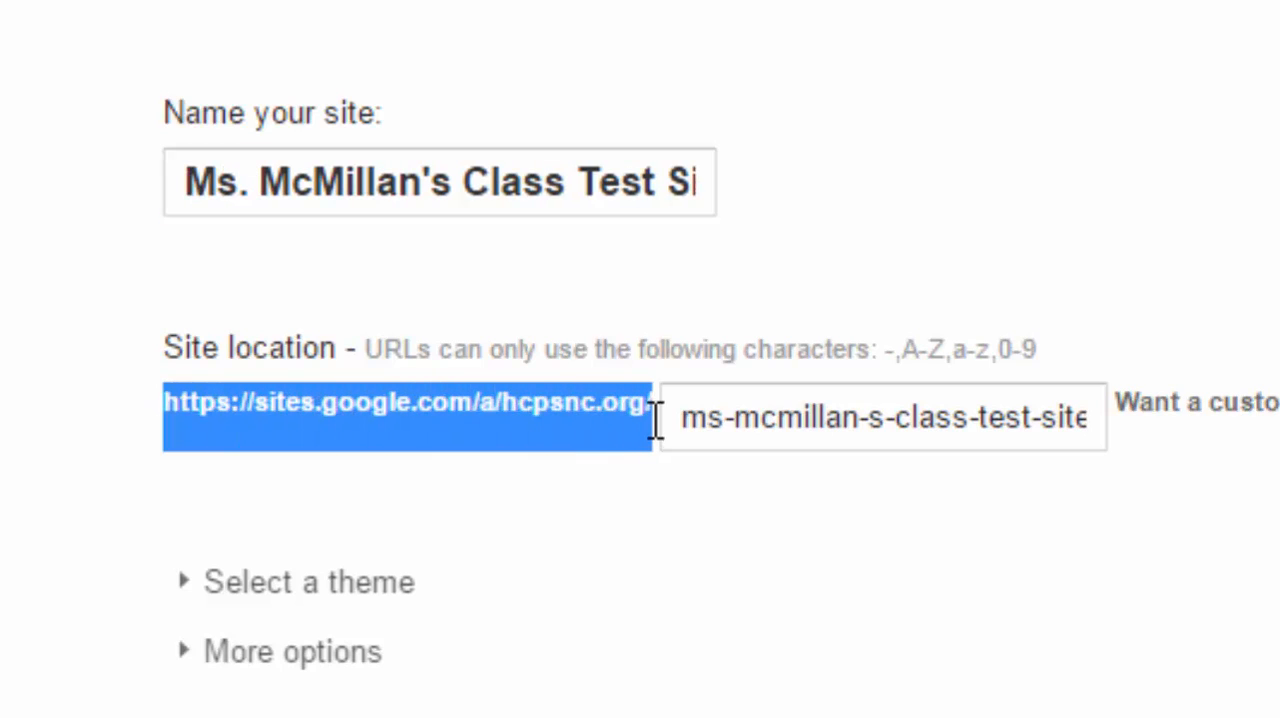
{"action": "left_click", "coordinate": [645, 482]}
{"action": "left_click", "coordinate": [786, 425]}
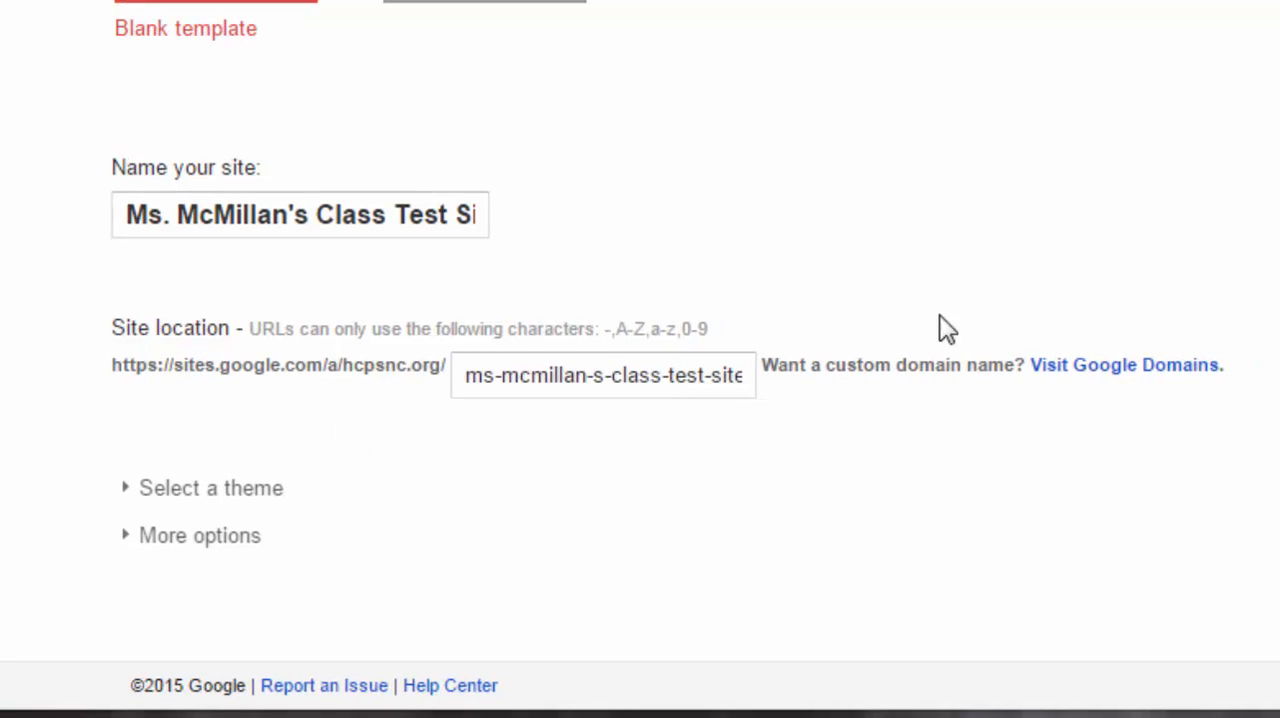
- Browse the available site themes and select the Schoolhouse theme for the new site
{"action": "left_click", "coordinate": [128, 488]}
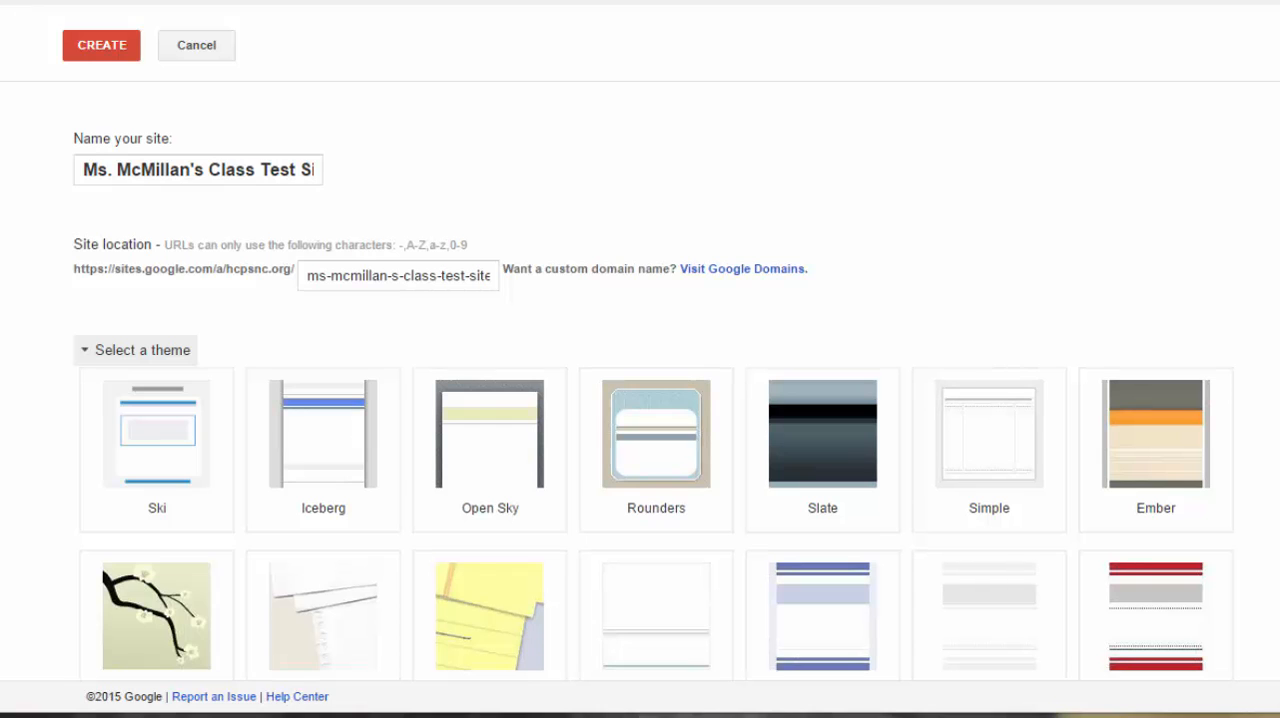
{"action": "scroll", "coordinate": [1237, 466], "scroll_direction": "down", "scroll_amount": 3}
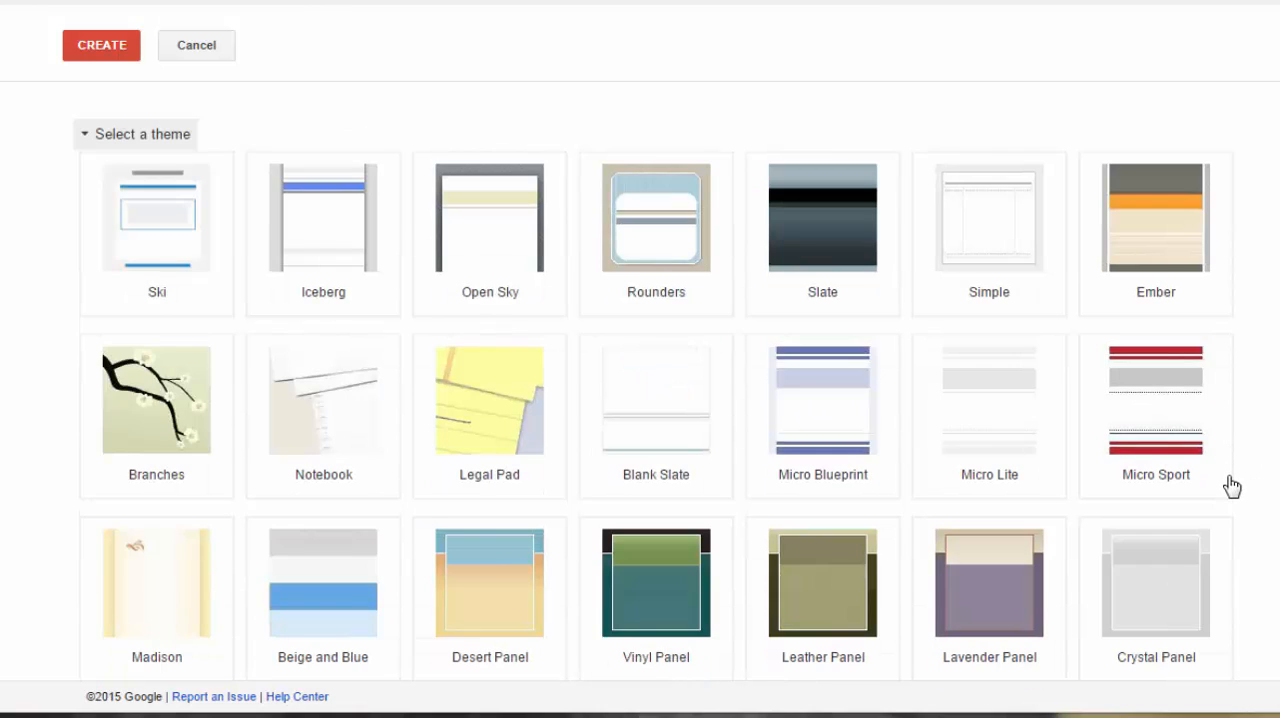
{"action": "scroll", "coordinate": [1233, 485], "scroll_direction": "down", "scroll_amount": 4}
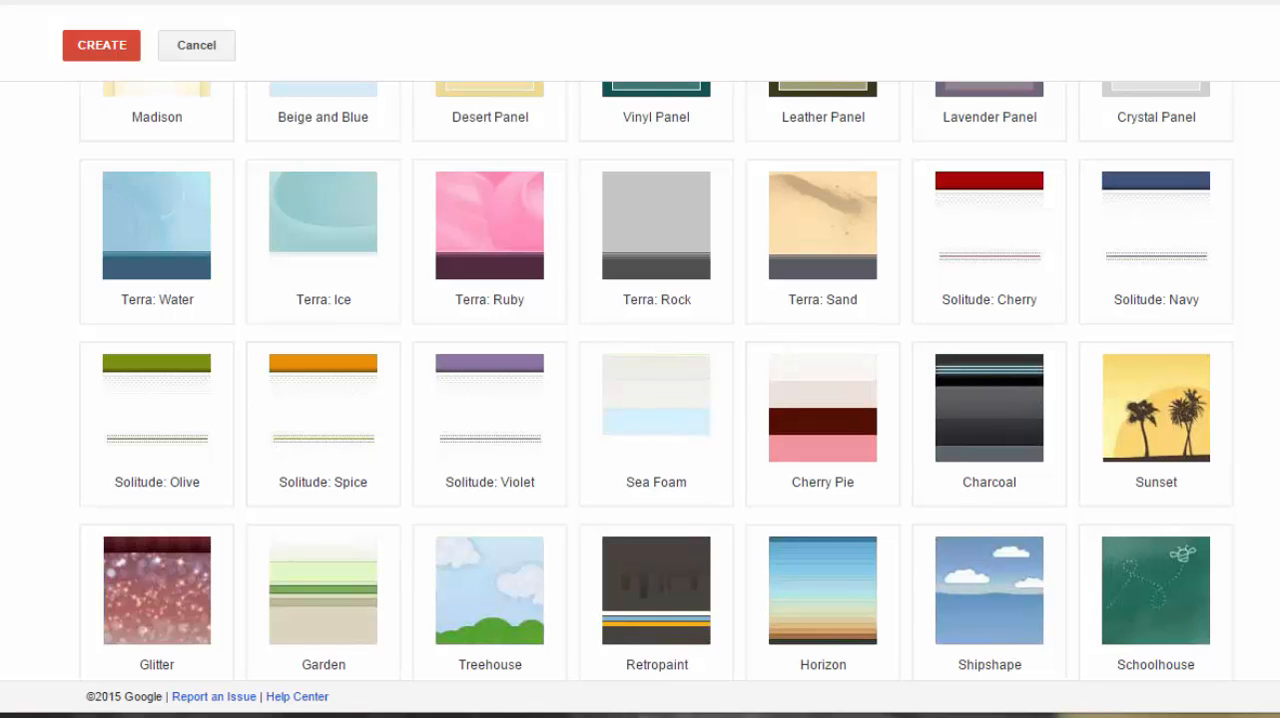
{"action": "scroll", "coordinate": [656, 380], "scroll_direction": "down", "scroll_amount": 1}
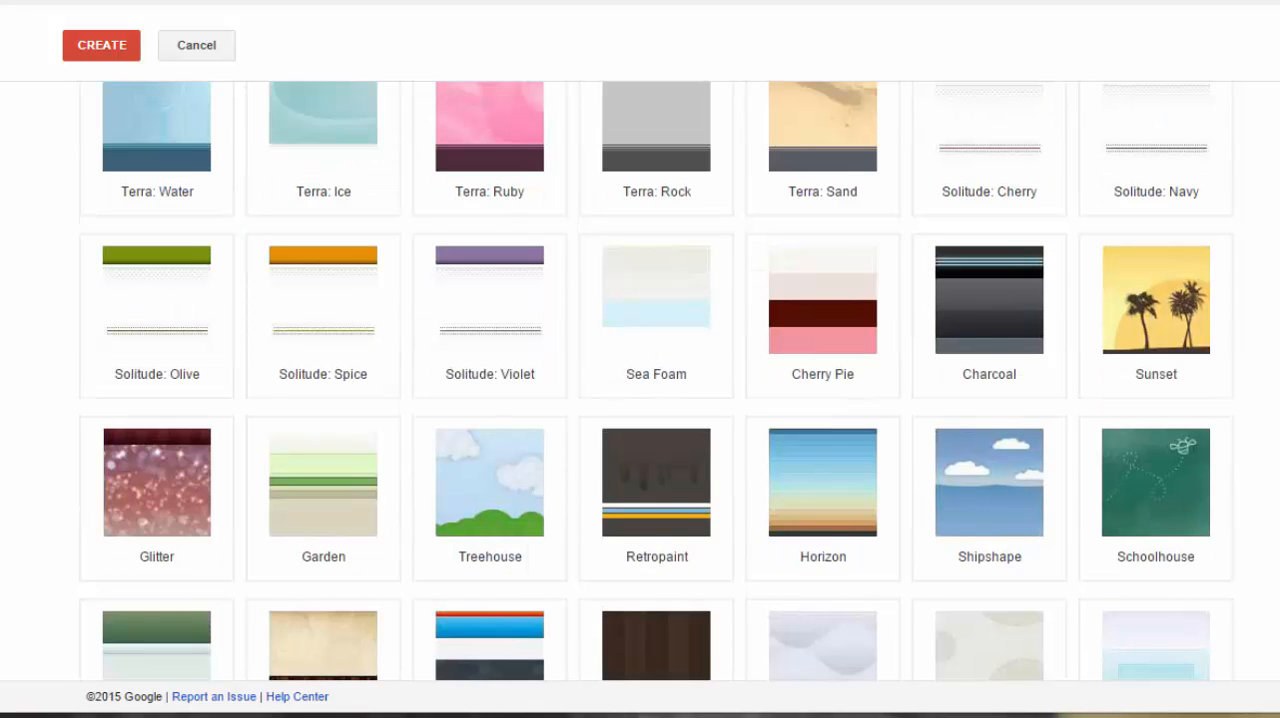
{"action": "scroll", "coordinate": [656, 380], "scroll_direction": "down", "scroll_amount": 2}
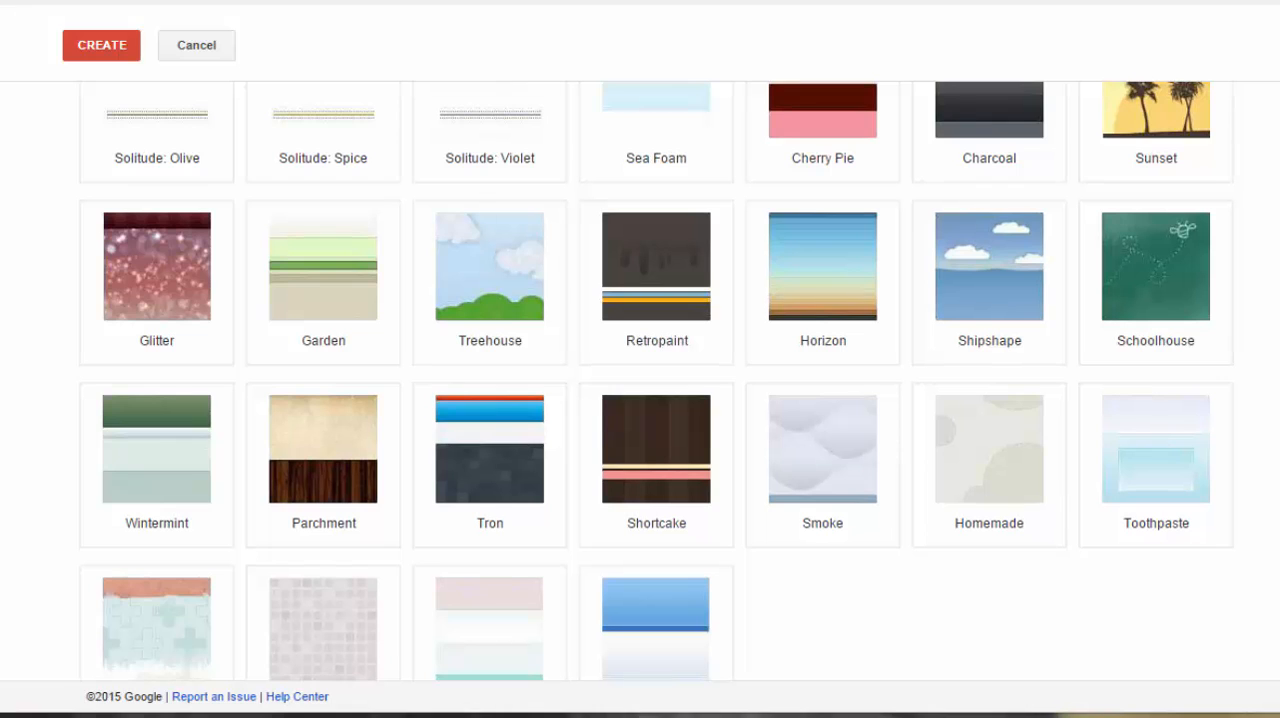
{"action": "scroll", "coordinate": [656, 380], "scroll_direction": "up", "scroll_amount": 1}
{"action": "scroll", "coordinate": [656, 380], "scroll_direction": "up", "scroll_amount": 1}
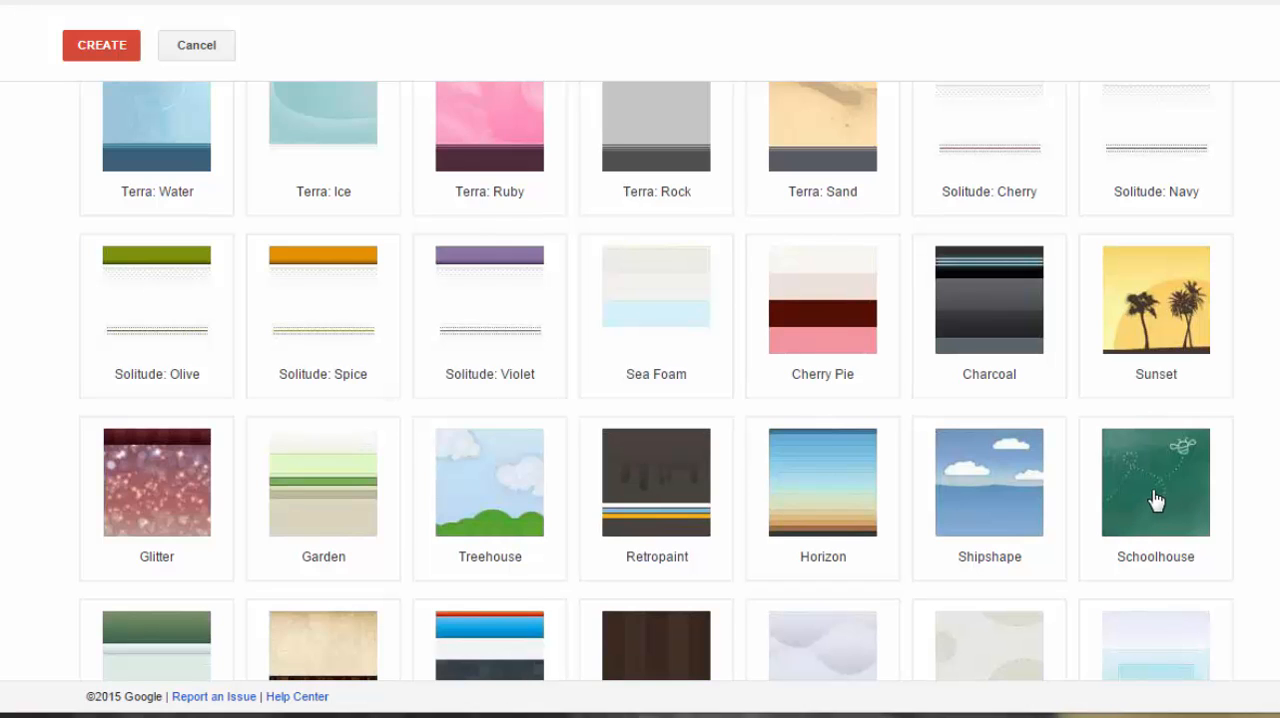
{"action": "scroll", "coordinate": [1176, 487], "scroll_direction": "up", "scroll_amount": 2}
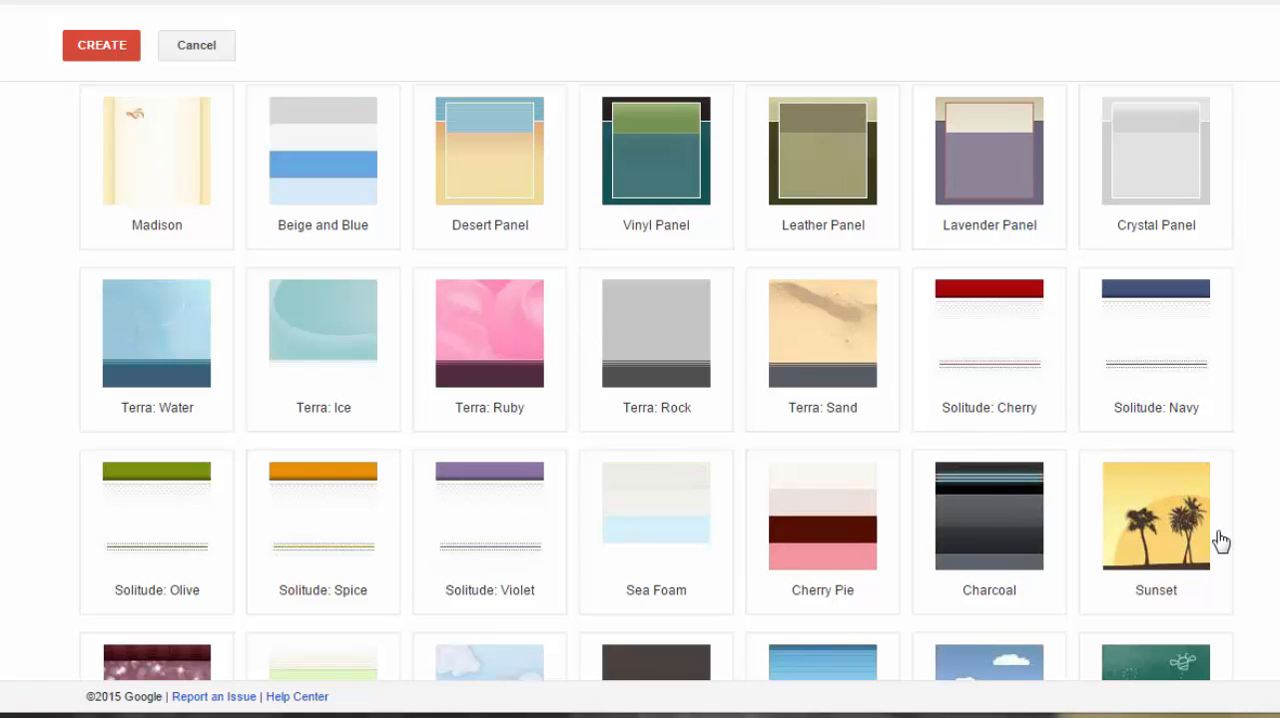
{"action": "scroll", "coordinate": [1220, 540], "scroll_direction": "down", "scroll_amount": 2}
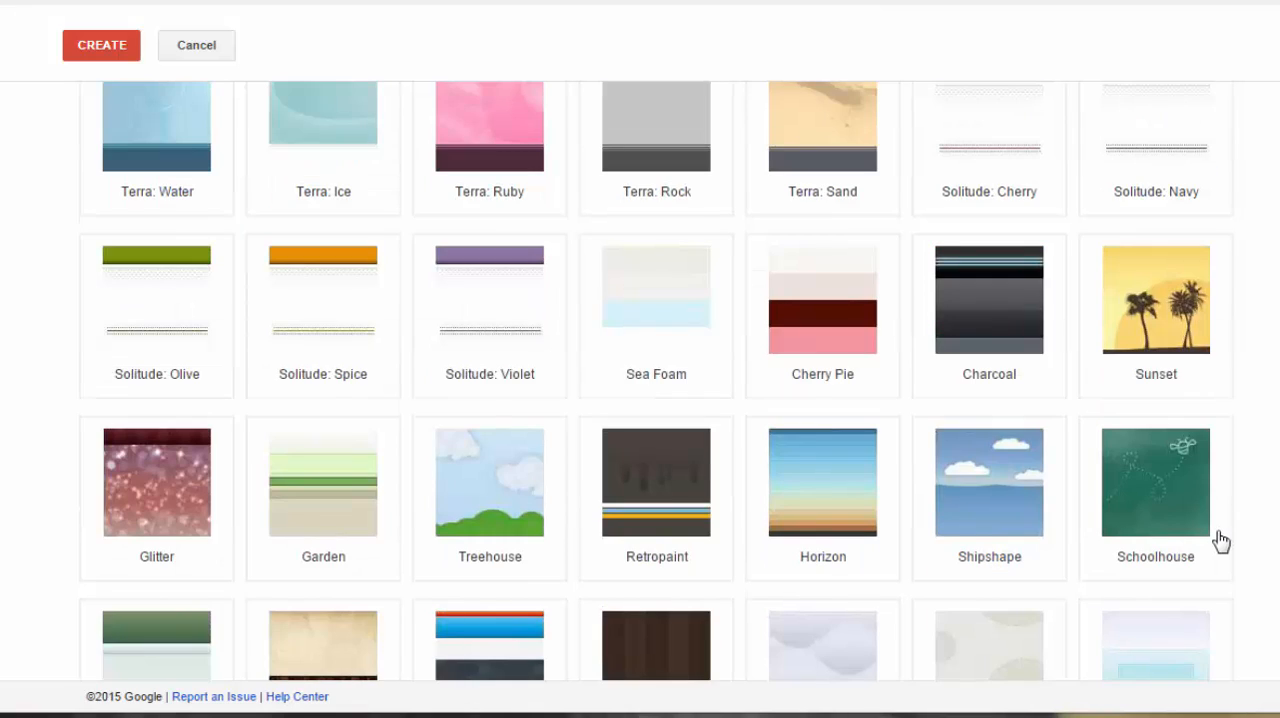
{"action": "left_click", "coordinate": [1136, 492]}
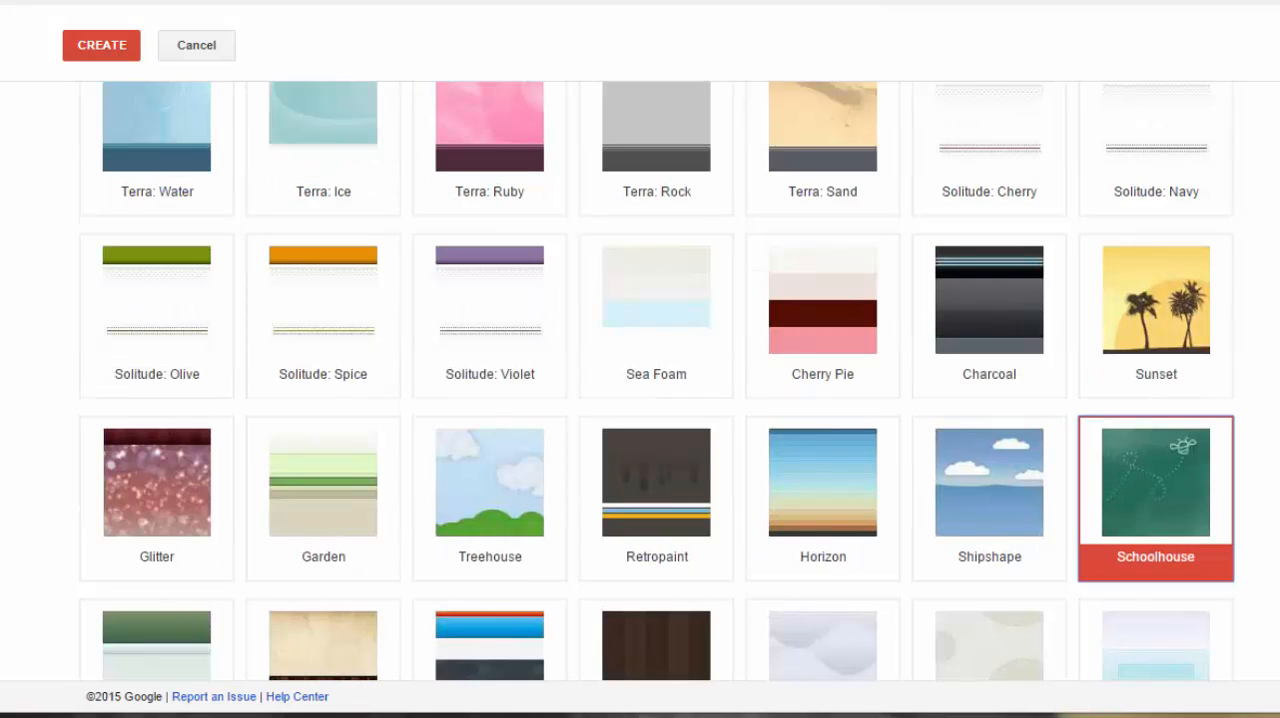
- Review the additional site options for categories and description, leaving both empty, and collapse them again
{"action": "scroll", "coordinate": [659, 380], "scroll_direction": "down", "scroll_amount": 4}
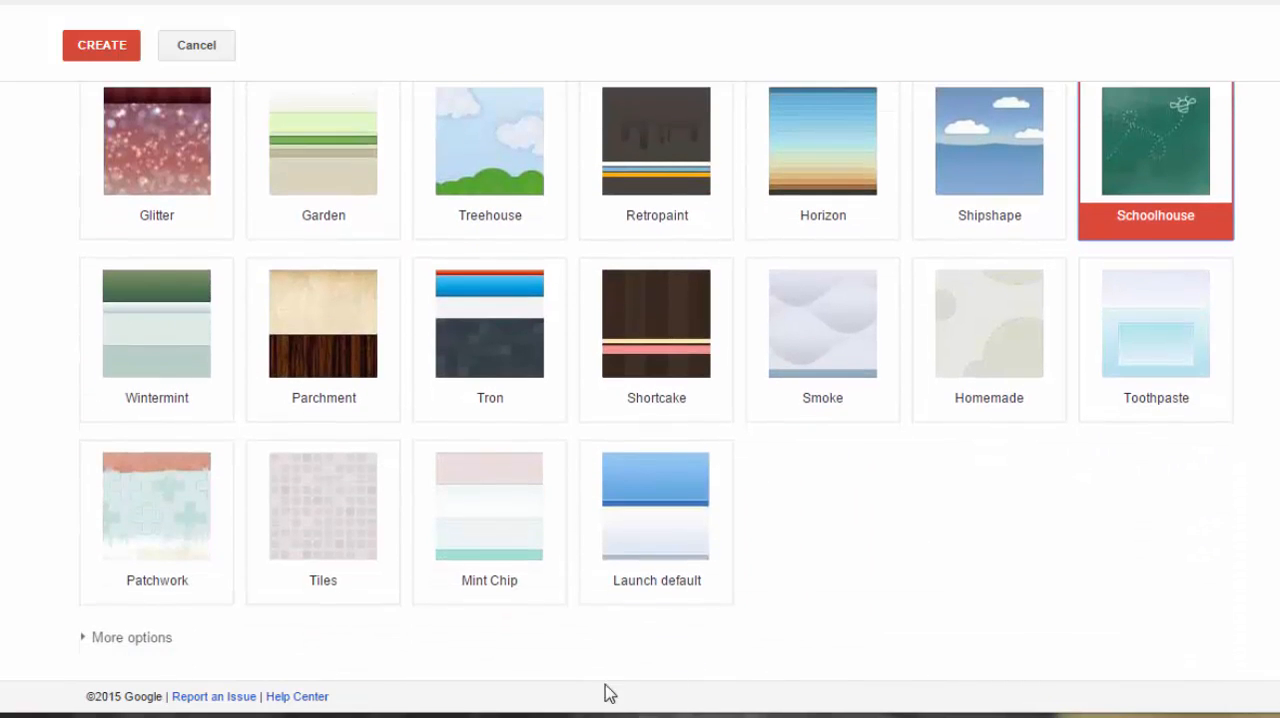
{"action": "left_click", "coordinate": [84, 640]}
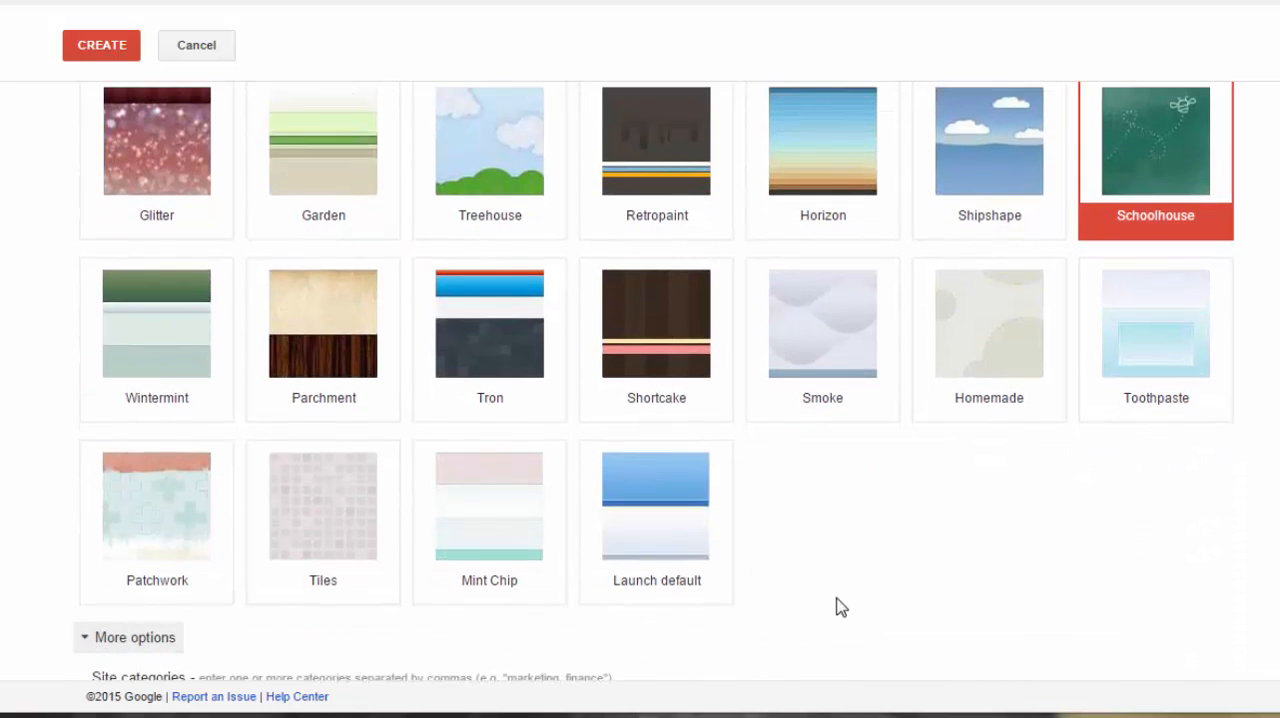
{"action": "scroll", "coordinate": [900, 595], "scroll_direction": "down", "scroll_amount": 3}
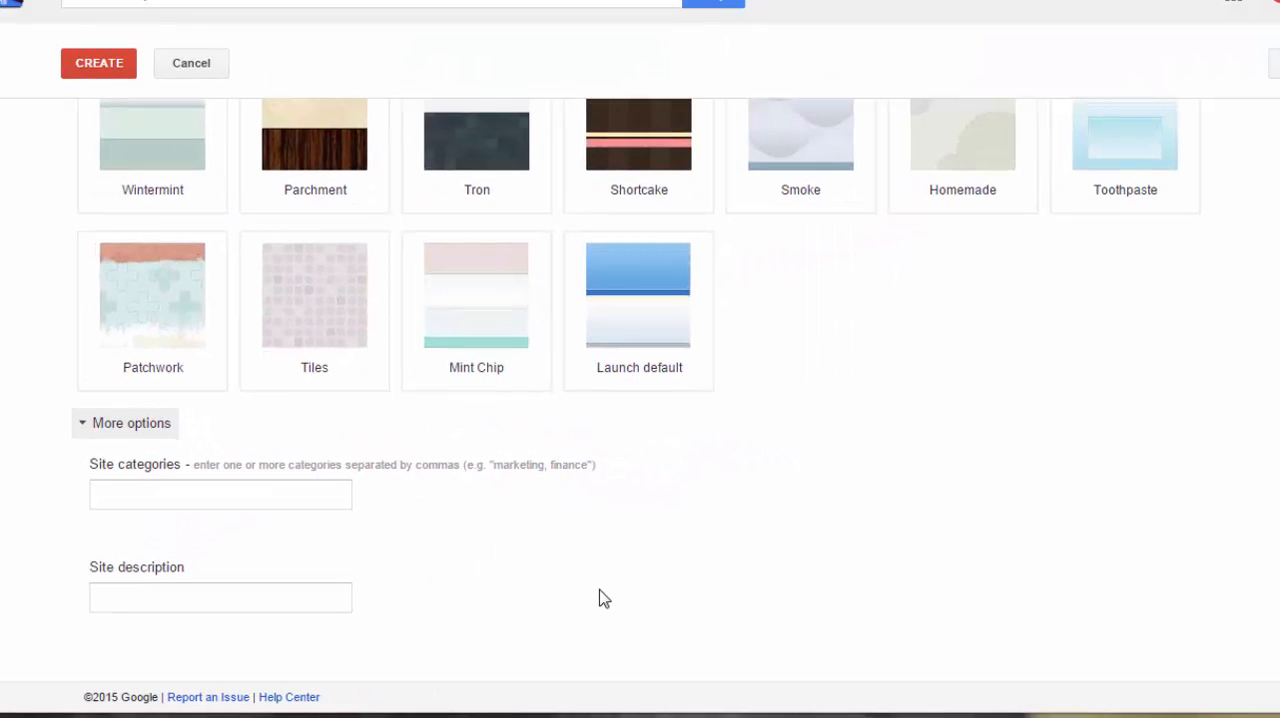
{"action": "left_click", "coordinate": [87, 432]}
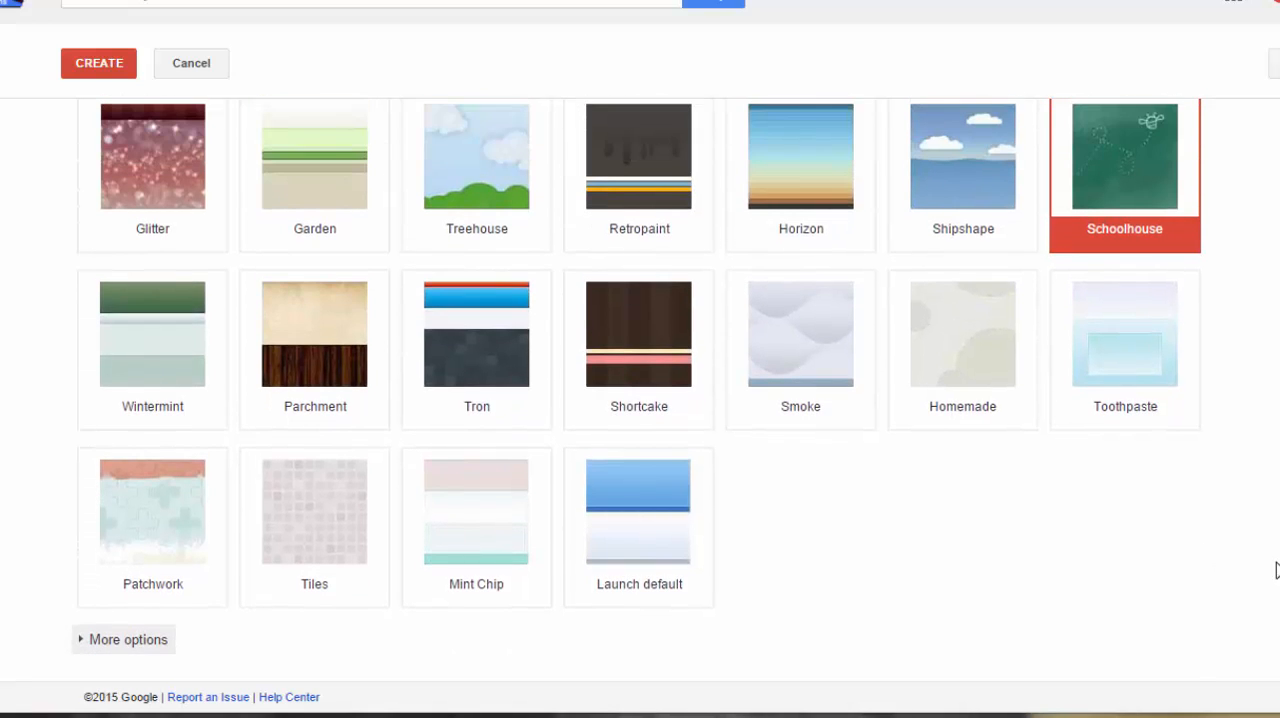
- Collapse the theme selection and create the site with the entered settings
{"action": "scroll", "coordinate": [1277, 570], "scroll_direction": "up", "scroll_amount": 5}
{"action": "scroll", "coordinate": [1277, 570], "scroll_direction": "up", "scroll_amount": 10}
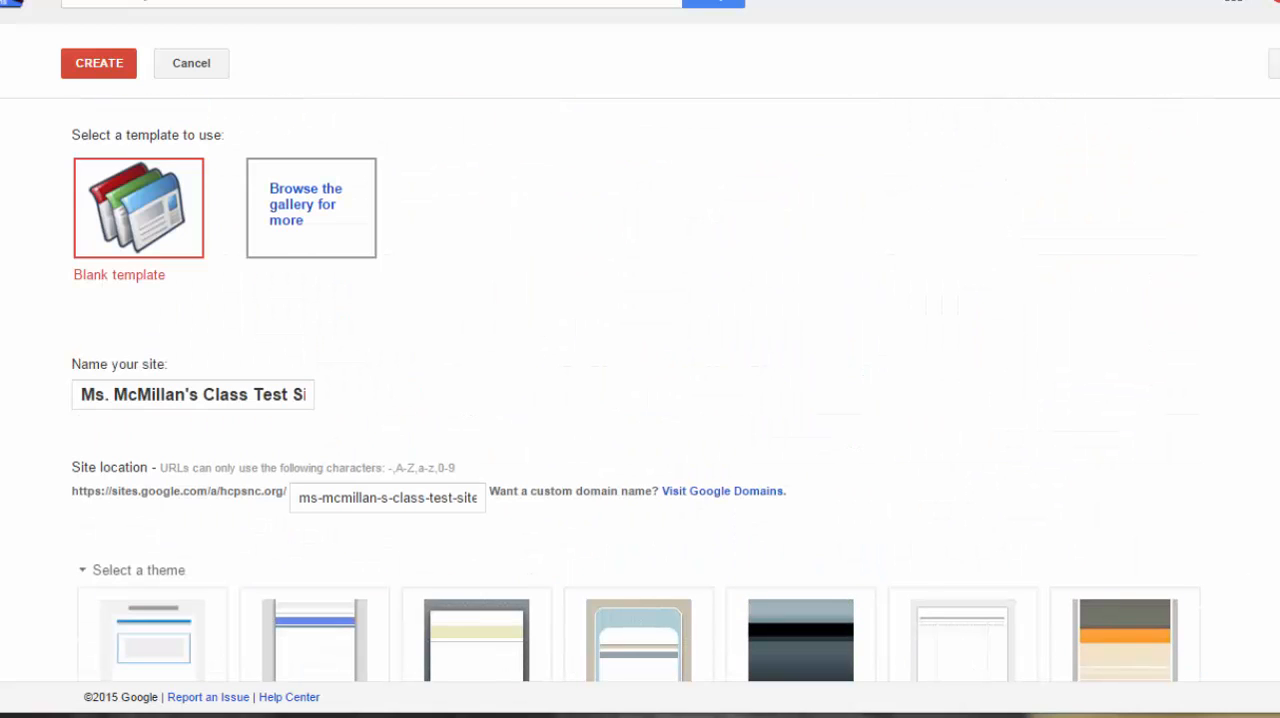
{"action": "scroll", "coordinate": [510, 457], "scroll_direction": "down", "scroll_amount": 5}
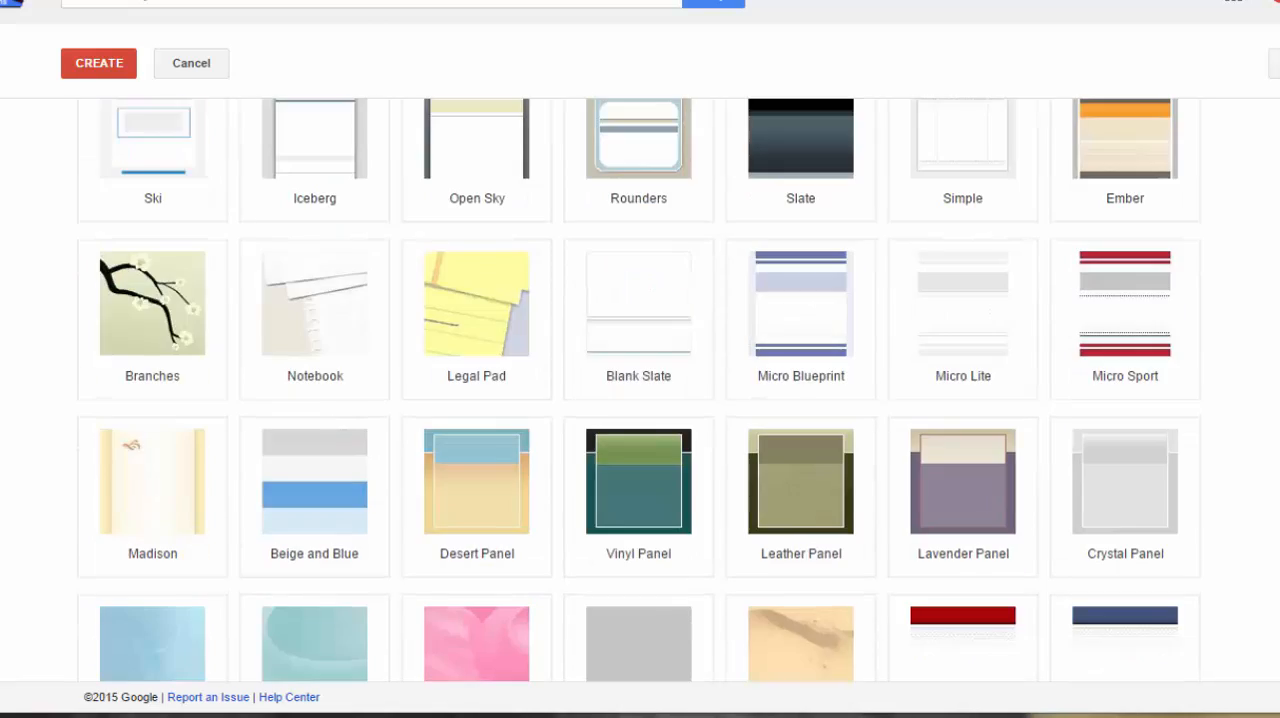
{"action": "scroll", "coordinate": [510, 457], "scroll_direction": "up", "scroll_amount": 4}
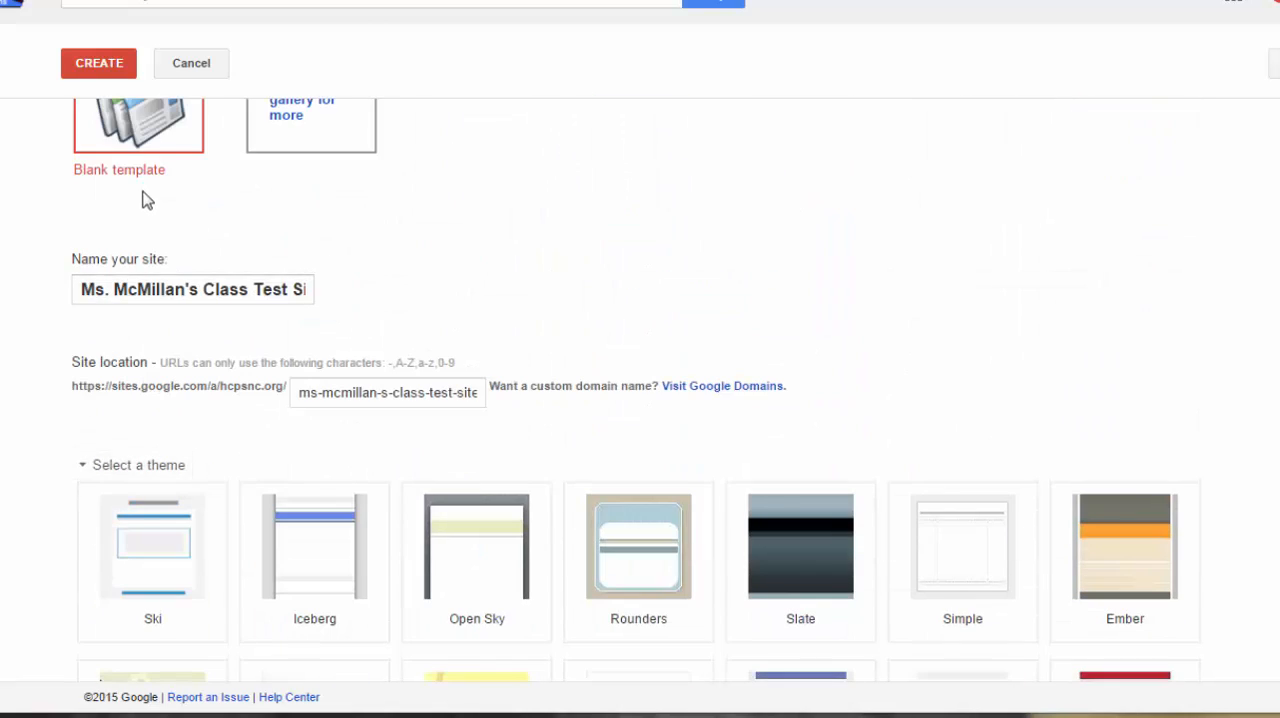
{"action": "left_click", "coordinate": [84, 467]}
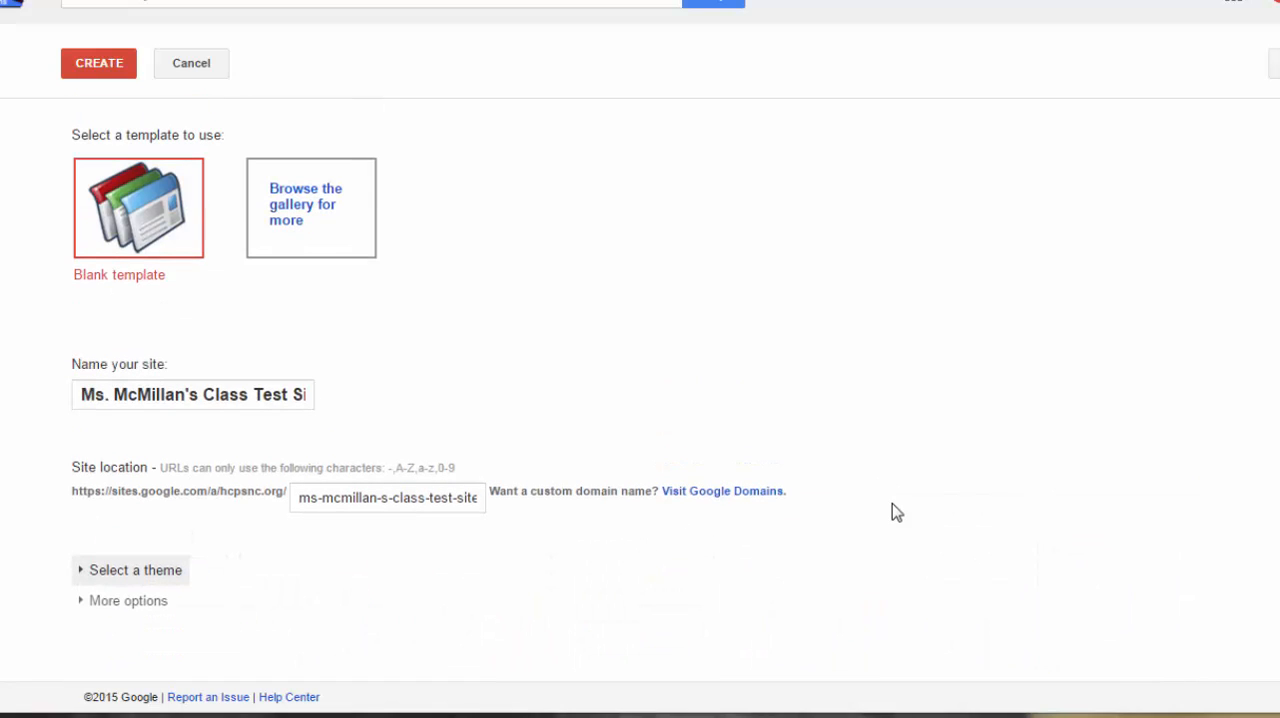
{"action": "left_click", "coordinate": [97, 66]}
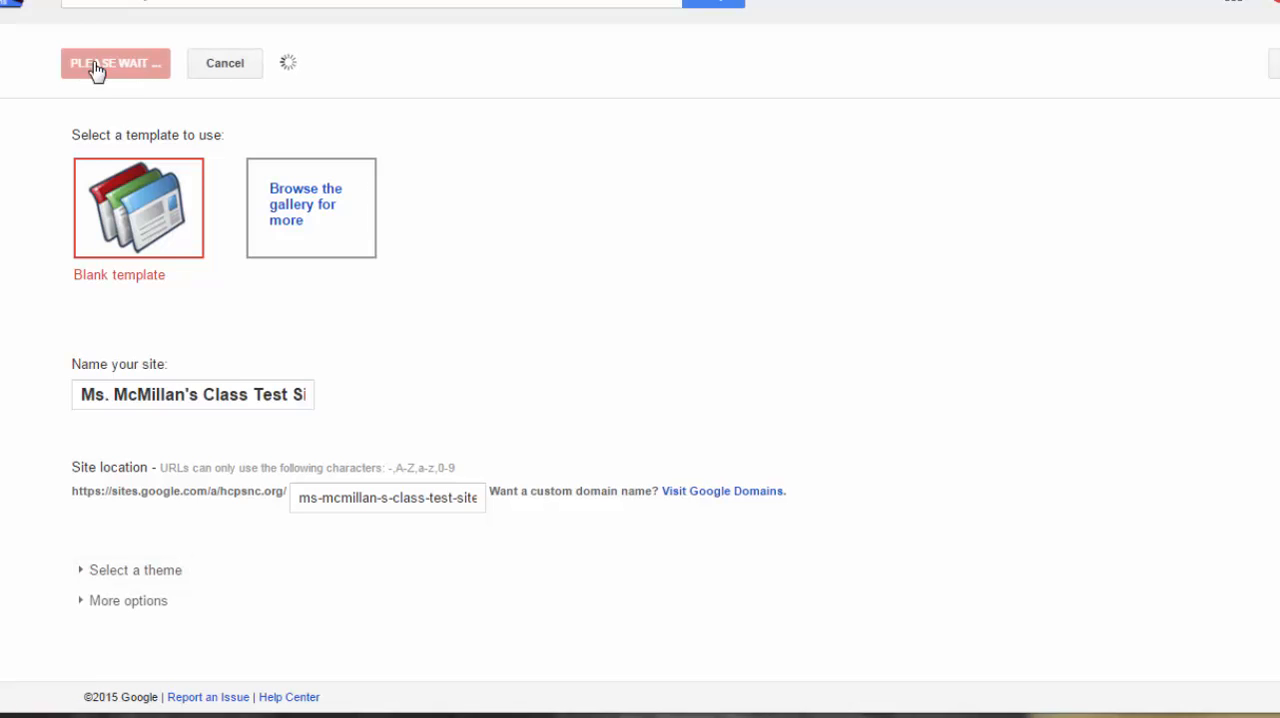
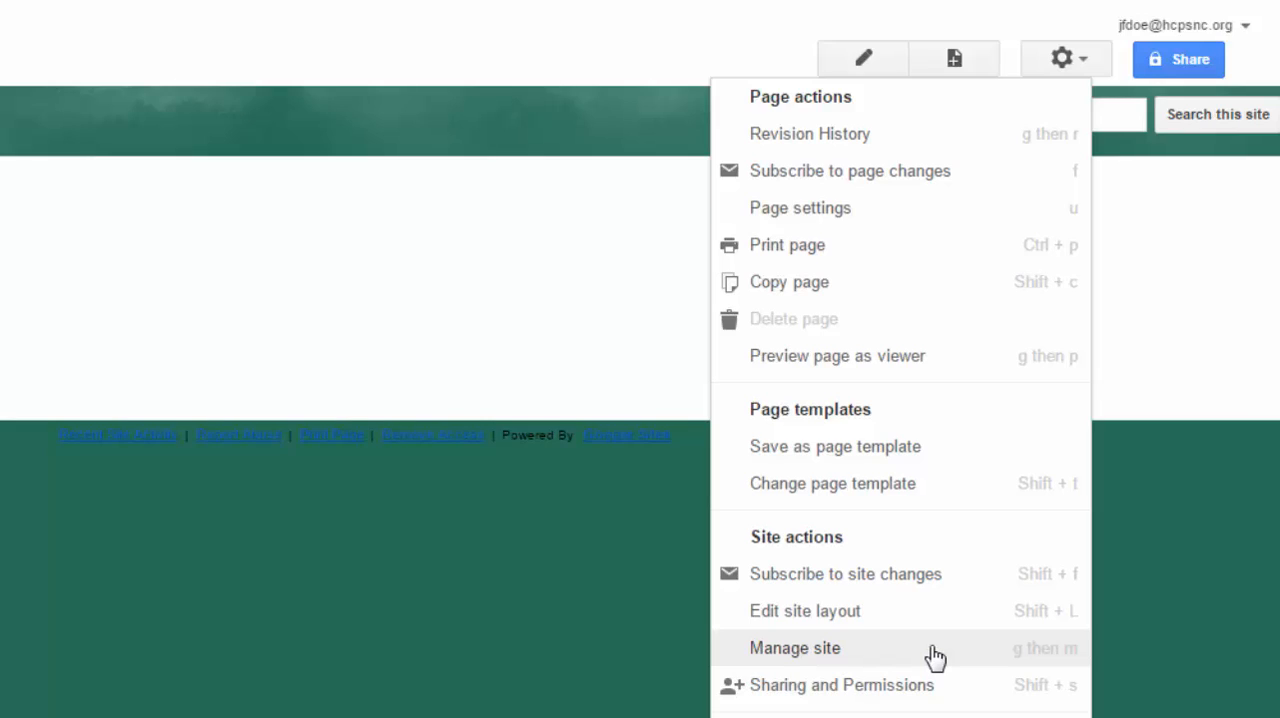
- Open the site's management settings and try the option to show the site name at the top of pages, turning it off and on
{"action": "left_click", "coordinate": [834, 655]}
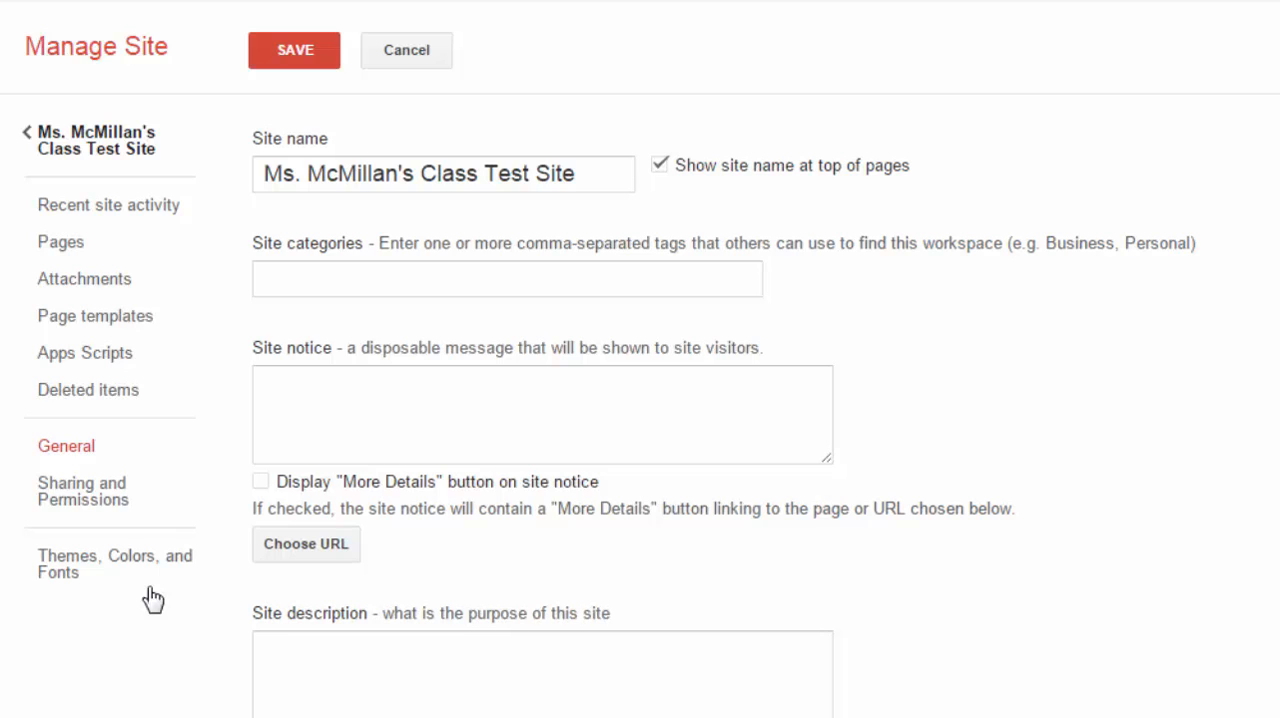
{"action": "left_click", "coordinate": [495, 191]}
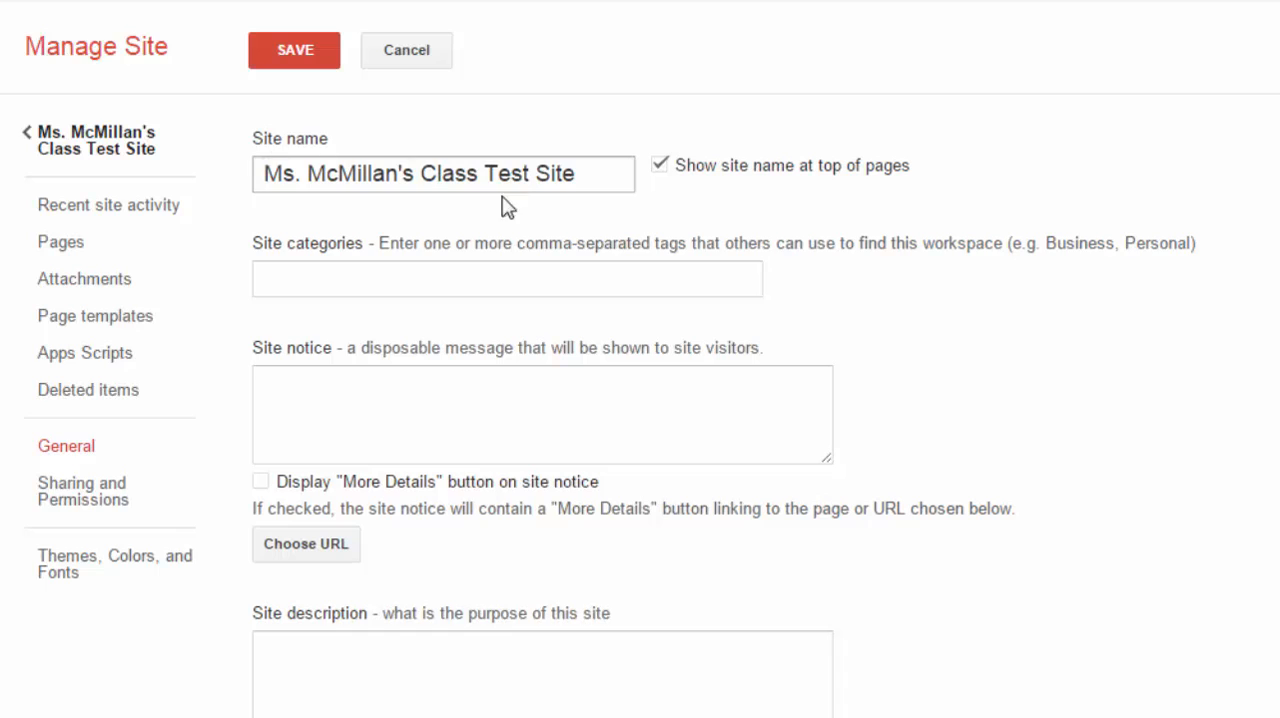
{"action": "left_click", "coordinate": [660, 166]}
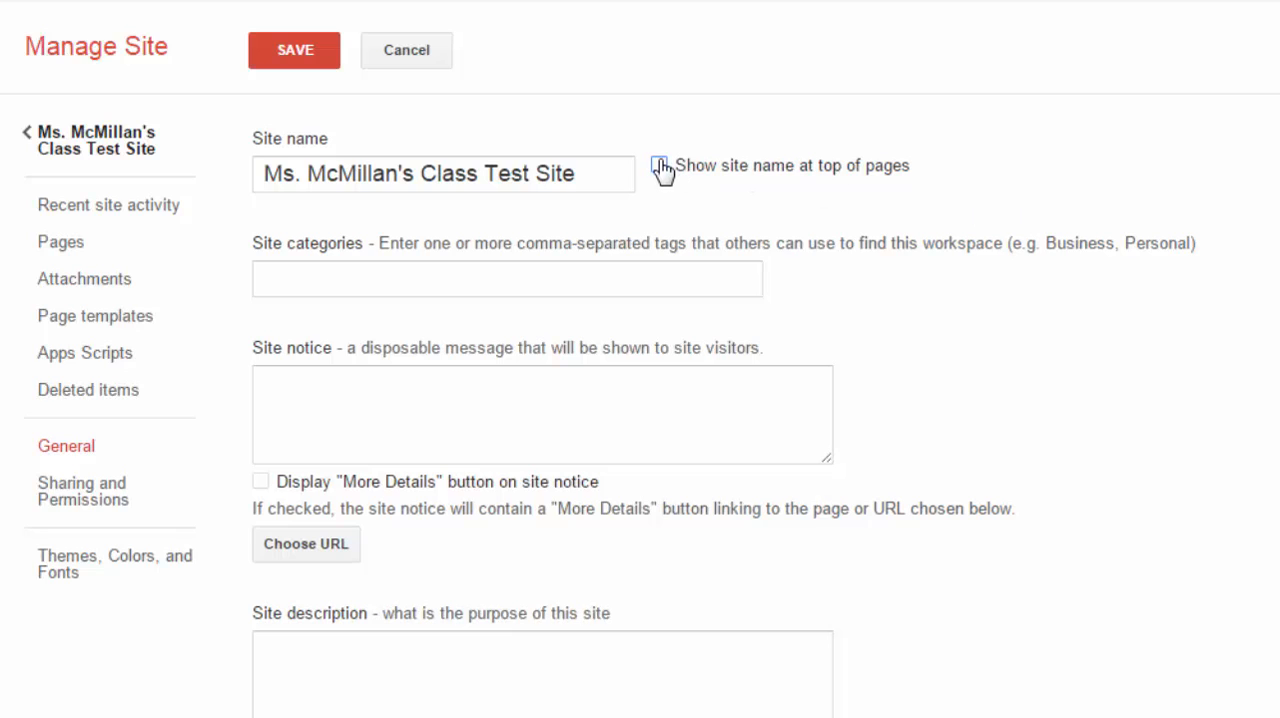
{"action": "left_click", "coordinate": [660, 166]}
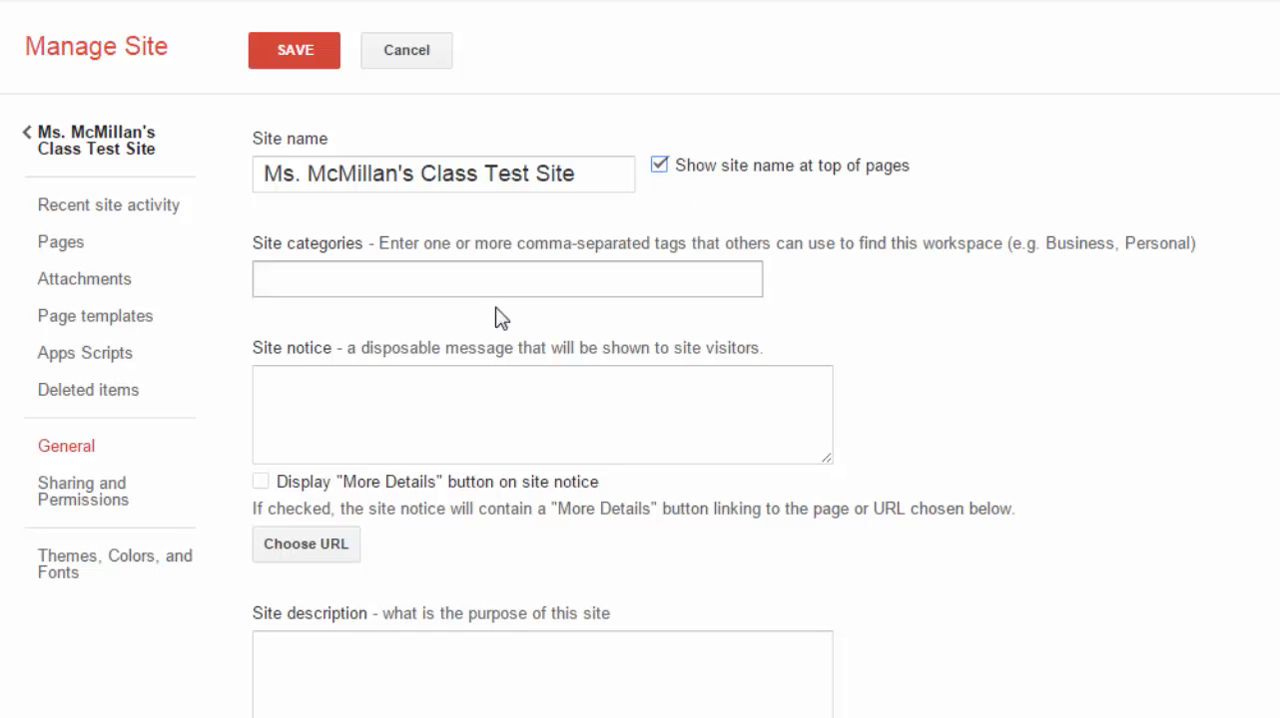
- Review the general settings for site categories, notice, description, landing page, site copying or deletion, and analytics
{"action": "left_click", "coordinate": [286, 281]}
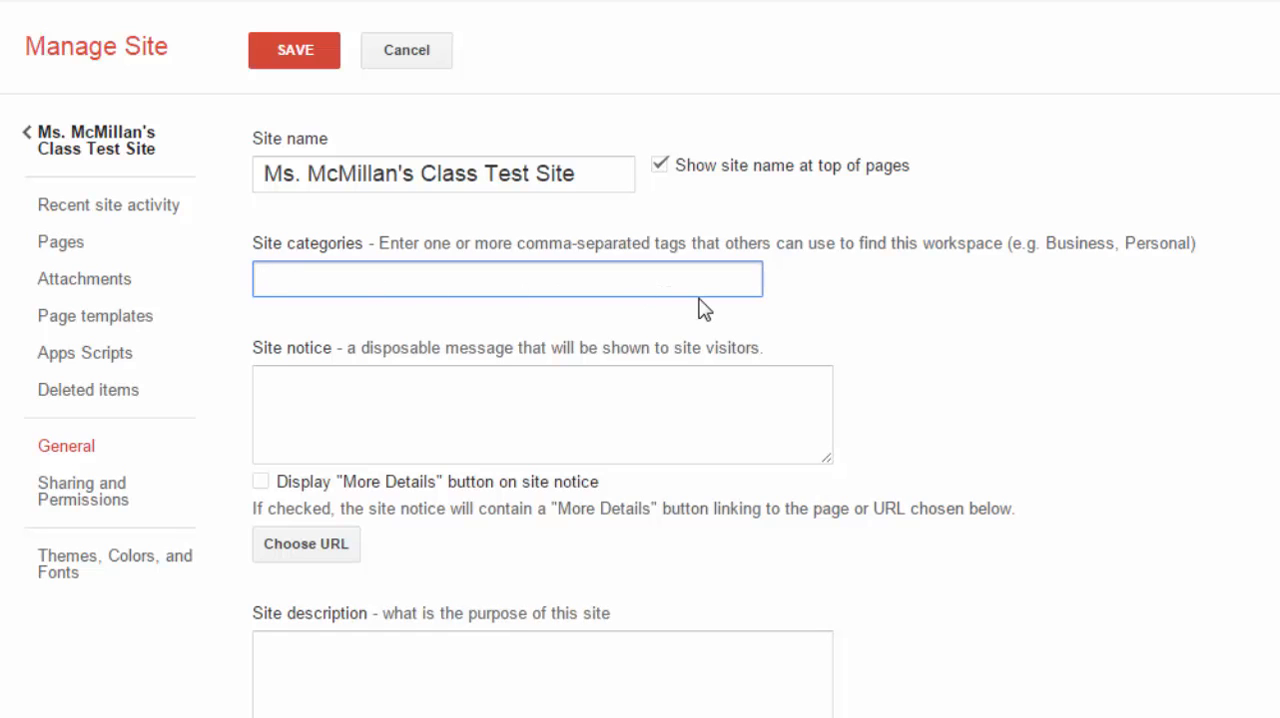
{"action": "left_click", "coordinate": [477, 394]}
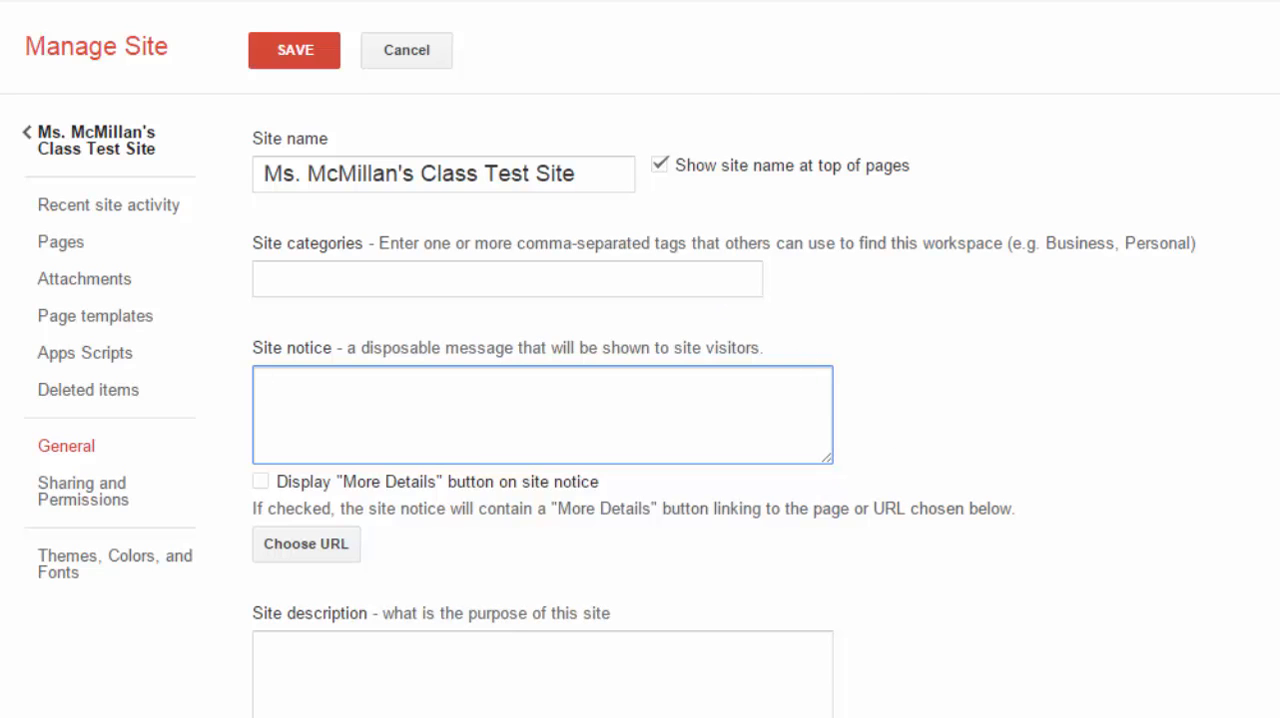
{"action": "scroll", "coordinate": [620, 350], "scroll_direction": "down", "scroll_amount": 3}
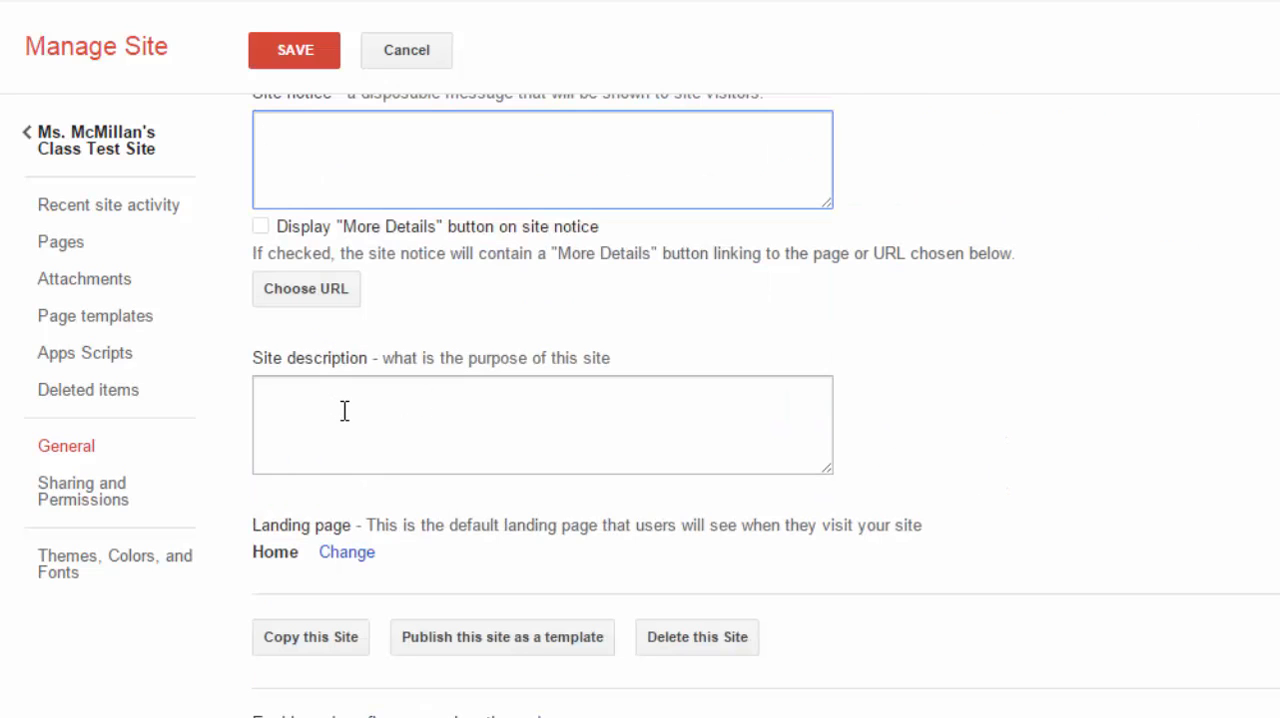
{"action": "scroll", "coordinate": [640, 400], "scroll_direction": "down", "scroll_amount": 1}
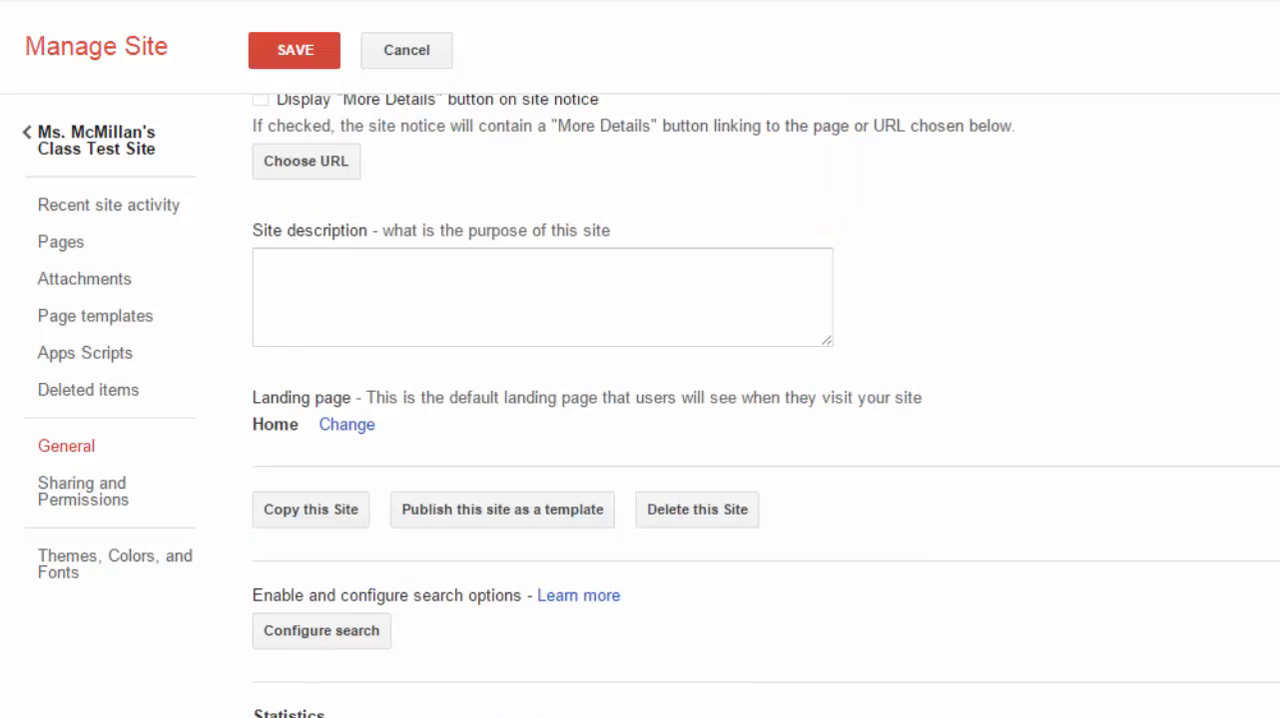
{"action": "scroll", "coordinate": [640, 400], "scroll_direction": "down", "scroll_amount": 1}
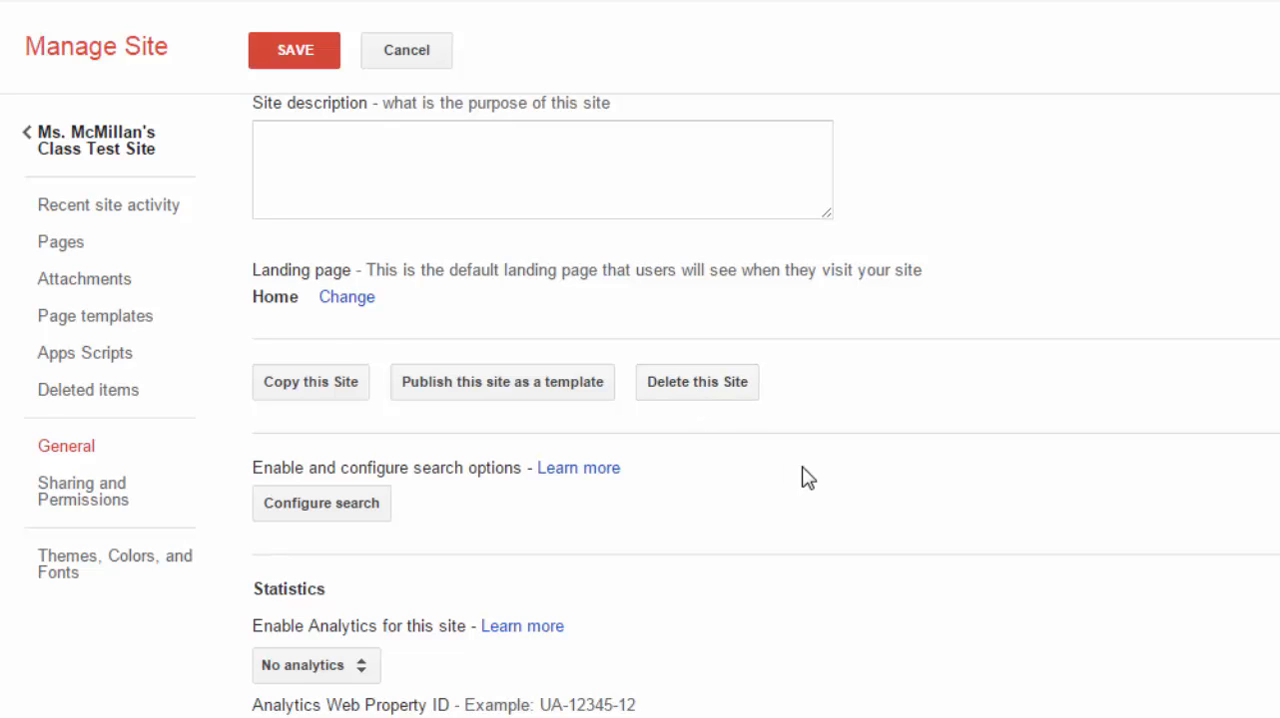
{"action": "scroll", "coordinate": [805, 477], "scroll_direction": "down", "scroll_amount": 1}
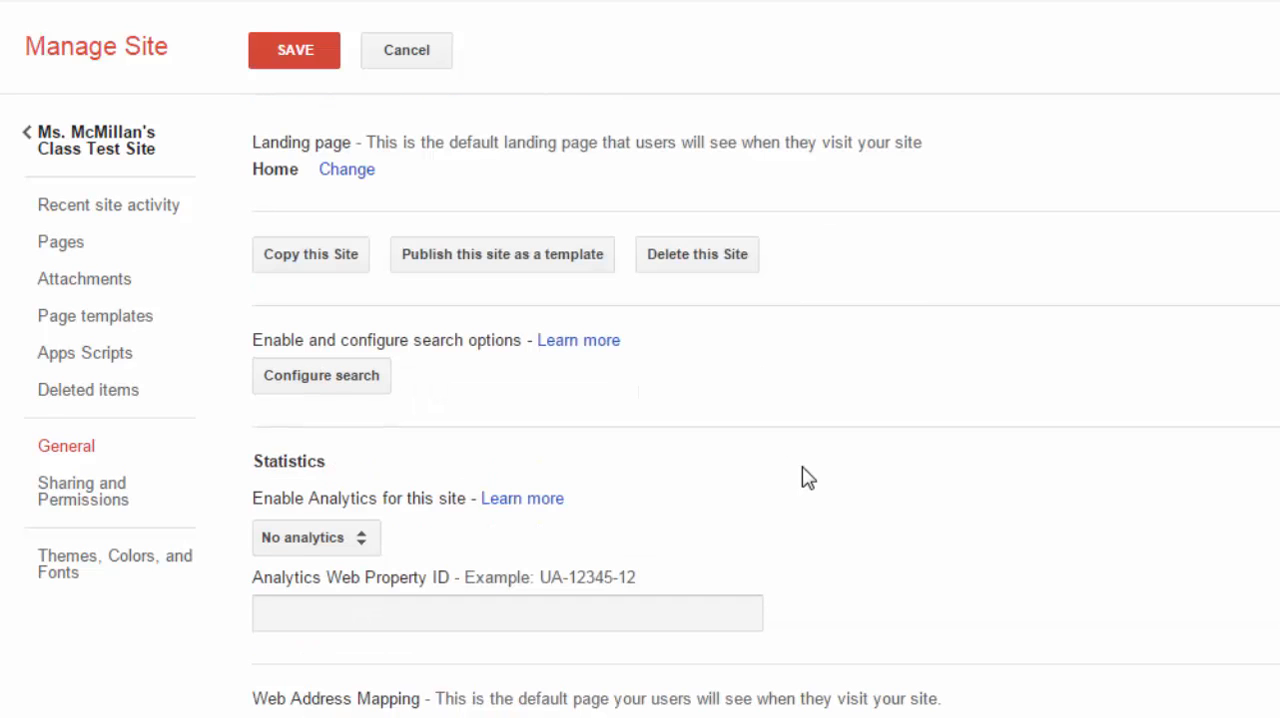
- Review the site search configuration, trying the enable and provider options and checking the advanced settings, and close it with search enabled for this site
{"action": "left_click", "coordinate": [335, 386]}
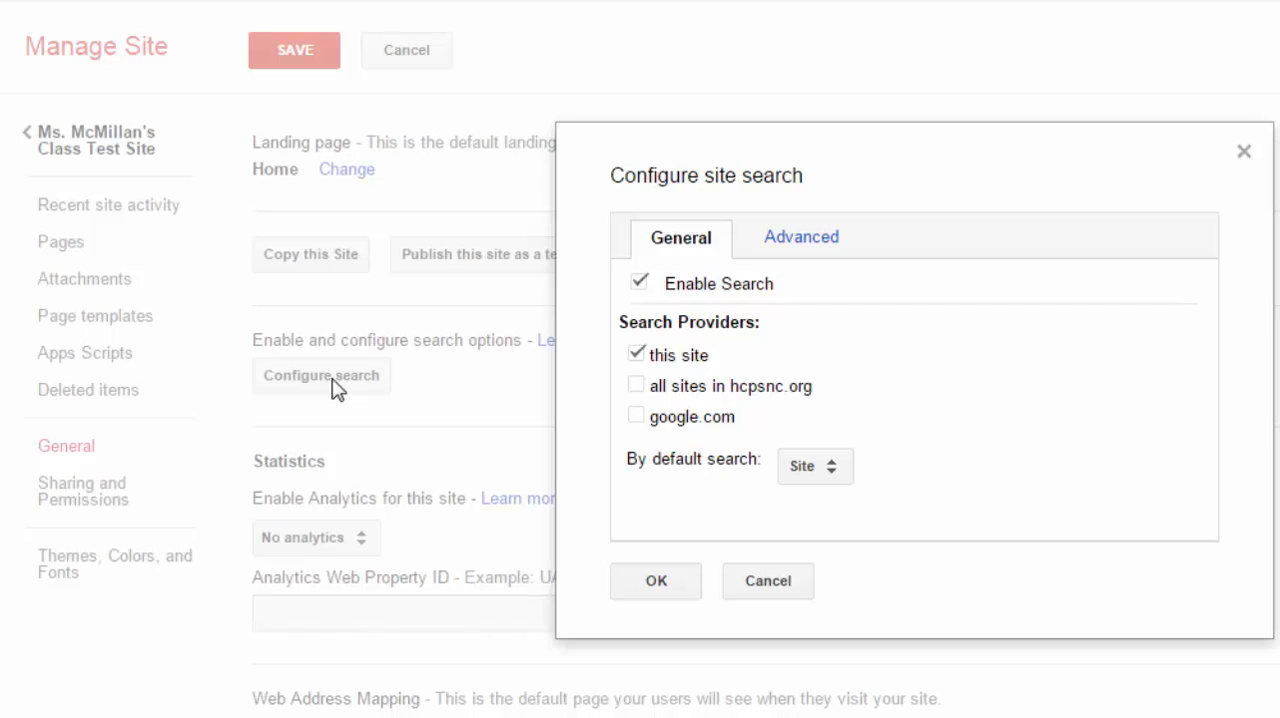
{"action": "left_click", "coordinate": [638, 285]}
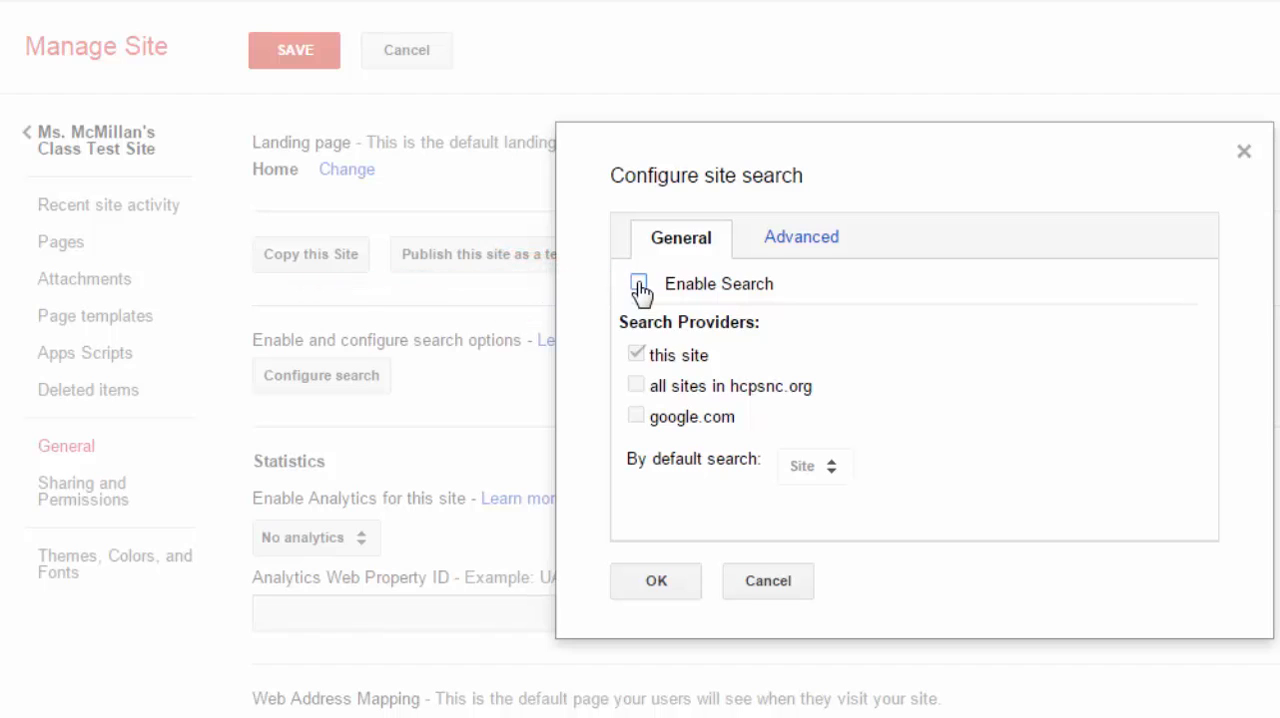
{"action": "left_click", "coordinate": [638, 285]}
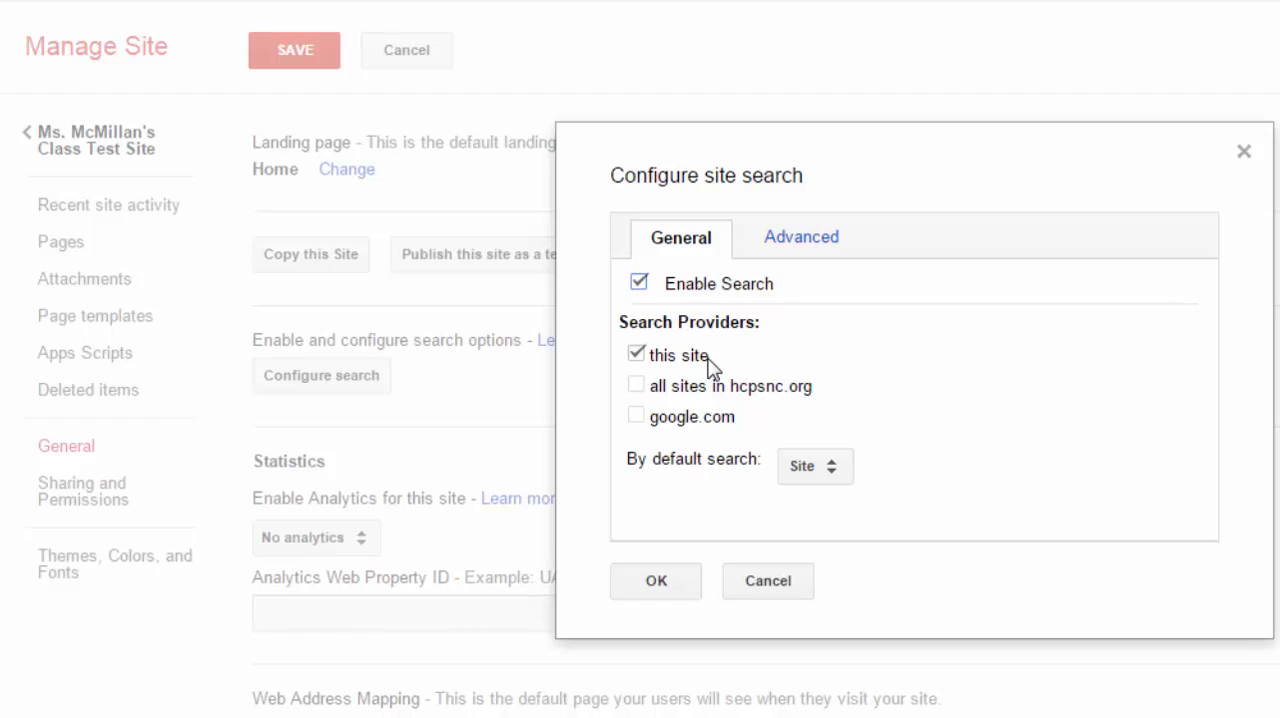
{"action": "left_click", "coordinate": [645, 387]}
{"action": "left_click", "coordinate": [636, 386]}
{"action": "left_click", "coordinate": [803, 249]}
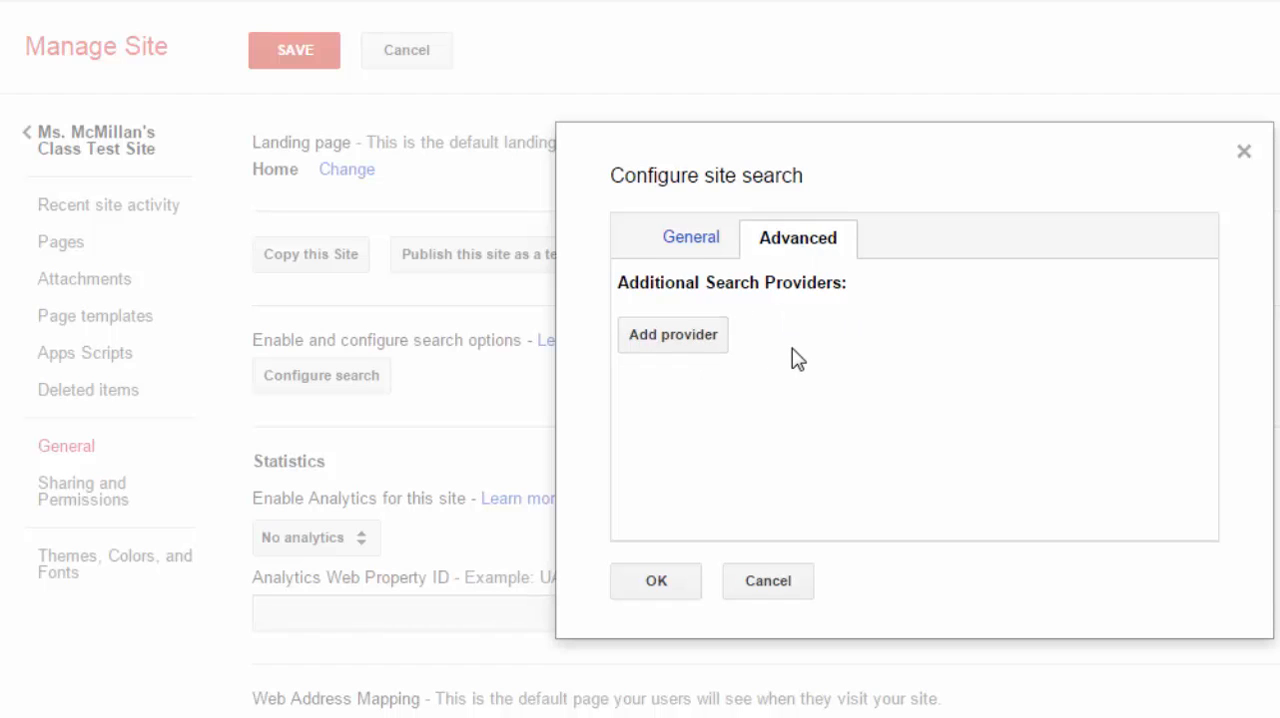
{"action": "left_click", "coordinate": [696, 241]}
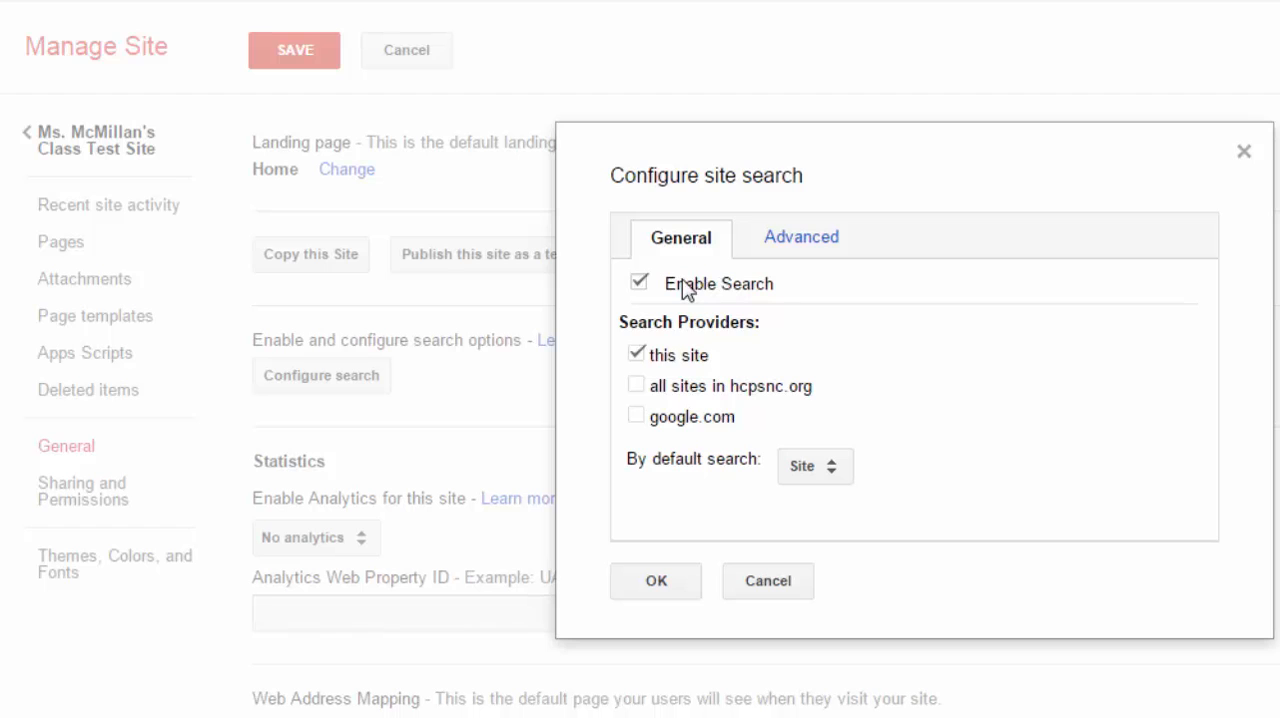
{"action": "left_click", "coordinate": [696, 588]}
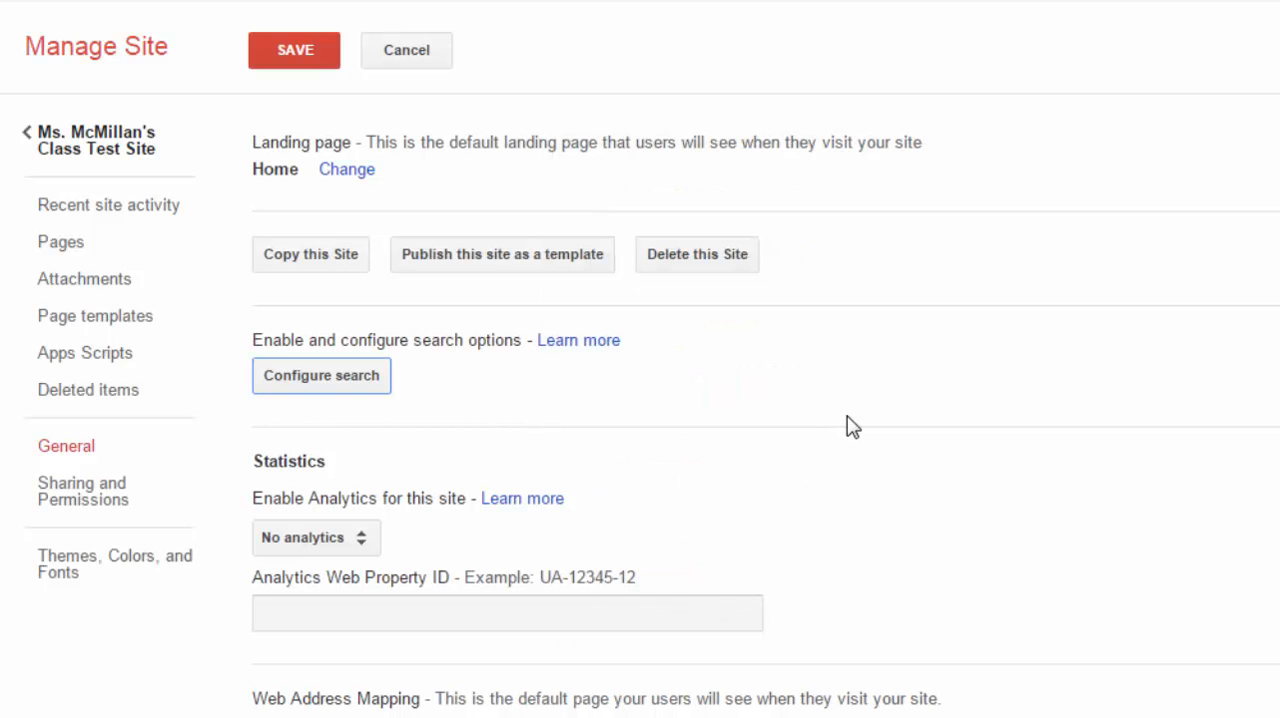
- Review the remaining general settings down to commenting, trying the option that allows page viewers to comment and switching it back off
{"action": "scroll", "coordinate": [847, 425], "scroll_direction": "down", "scroll_amount": 7}
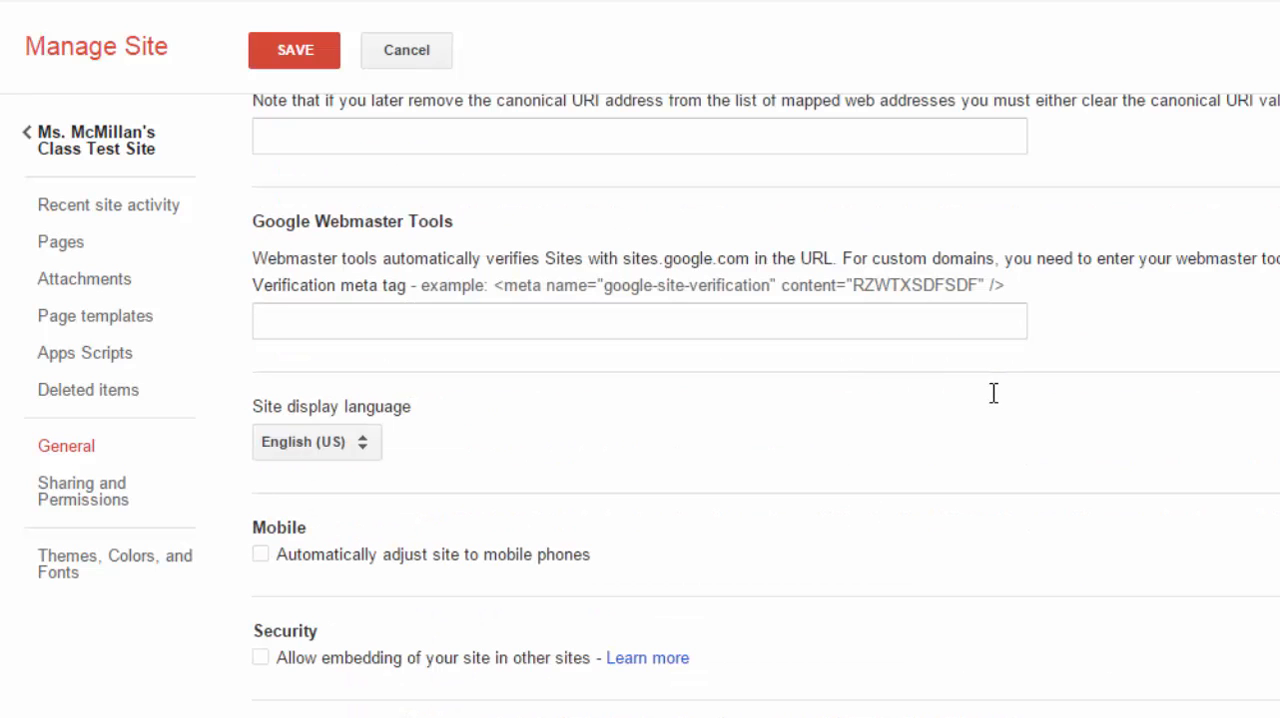
{"action": "scroll", "coordinate": [995, 398], "scroll_direction": "down", "scroll_amount": 3}
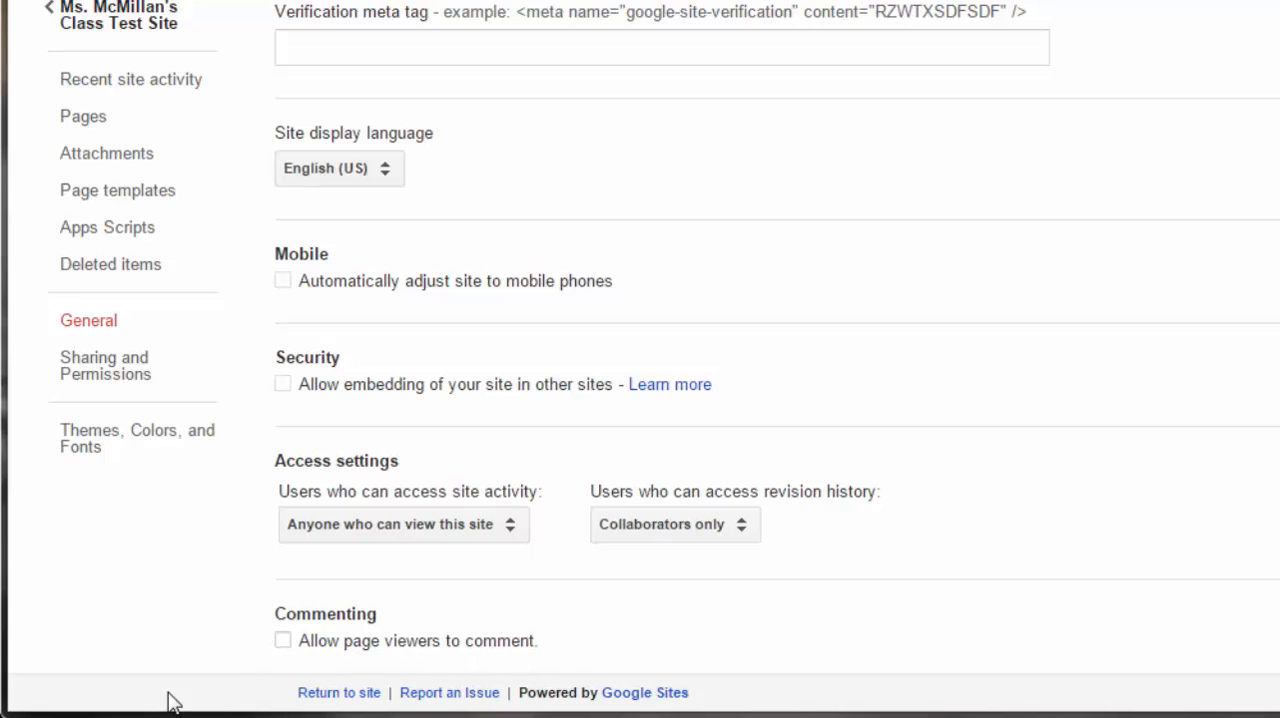
{"action": "left_click", "coordinate": [284, 642]}
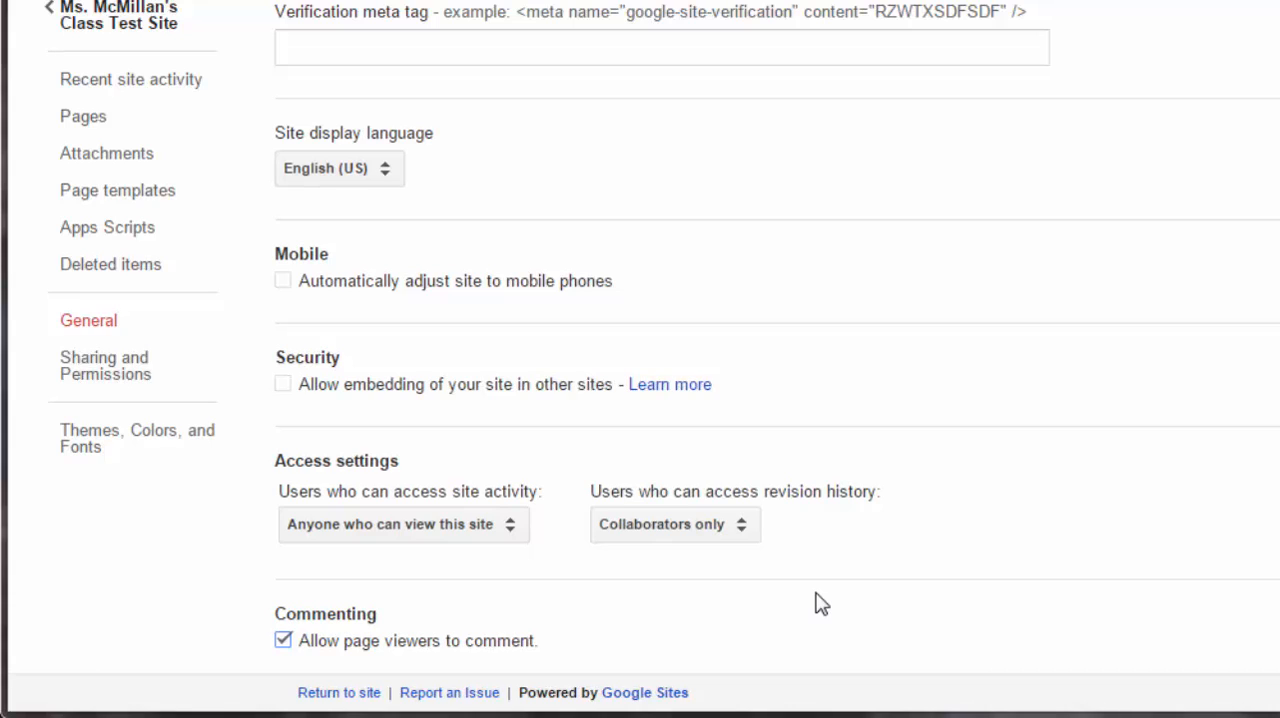
{"action": "left_click", "coordinate": [283, 641]}
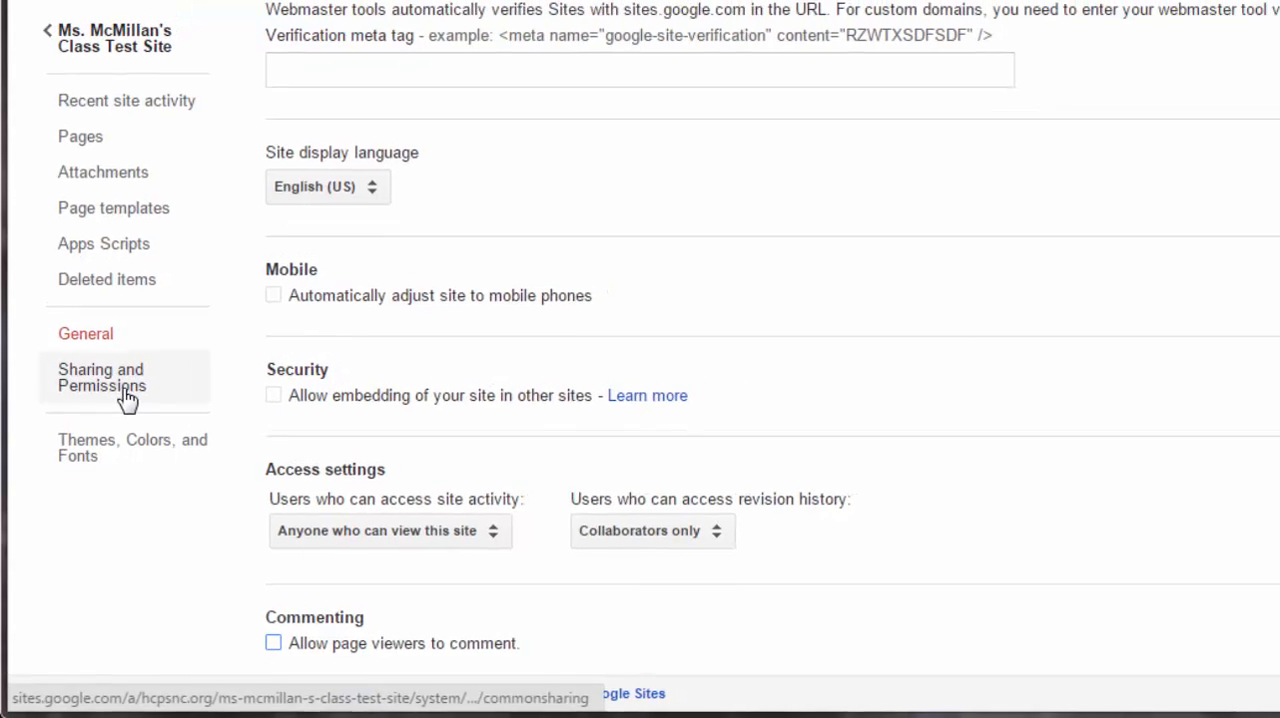
- Remain in the general settings instead of leaving with unsaved changes, and save the site settings
{"action": "left_click", "coordinate": [127, 392]}
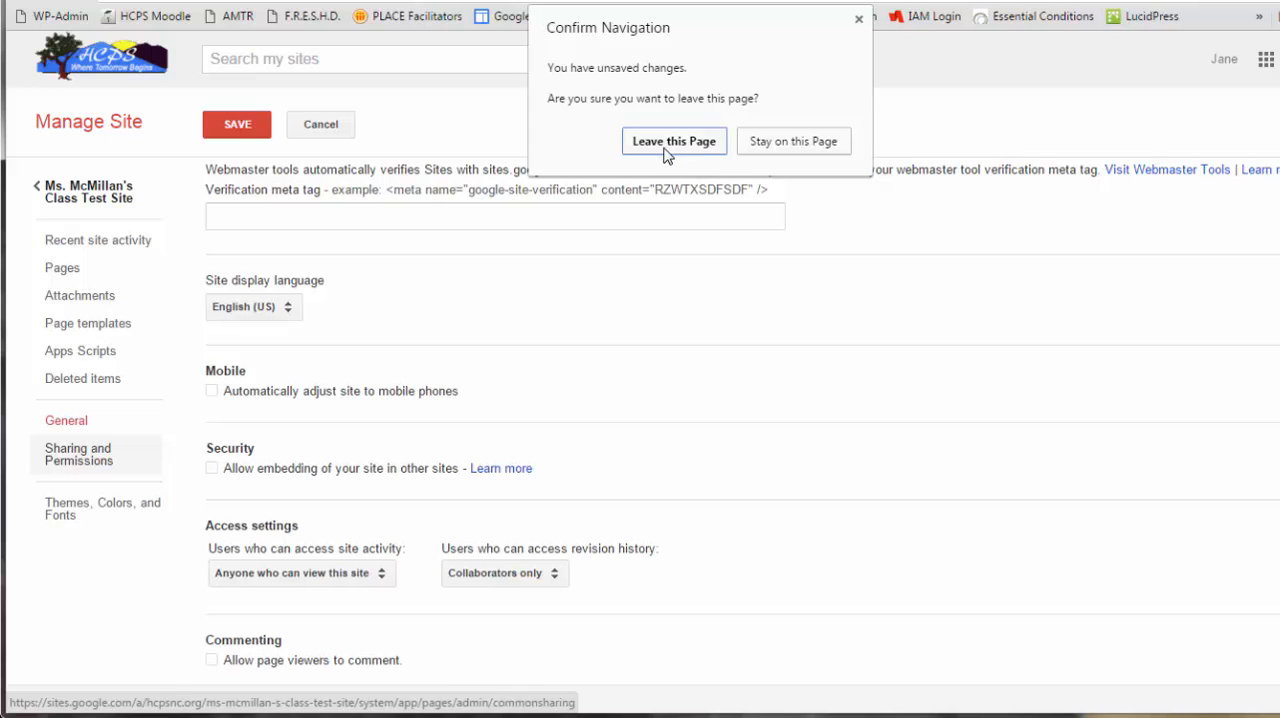
{"action": "left_click", "coordinate": [800, 146]}
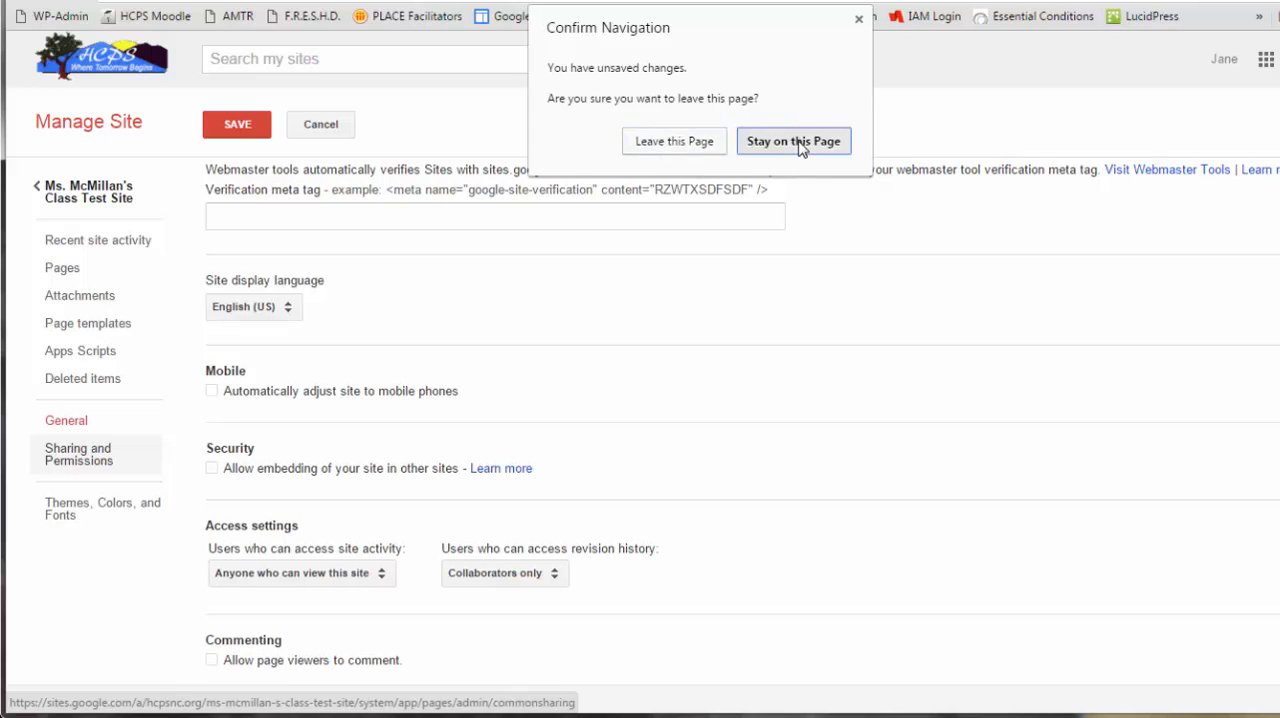
{"action": "left_click", "coordinate": [237, 126]}
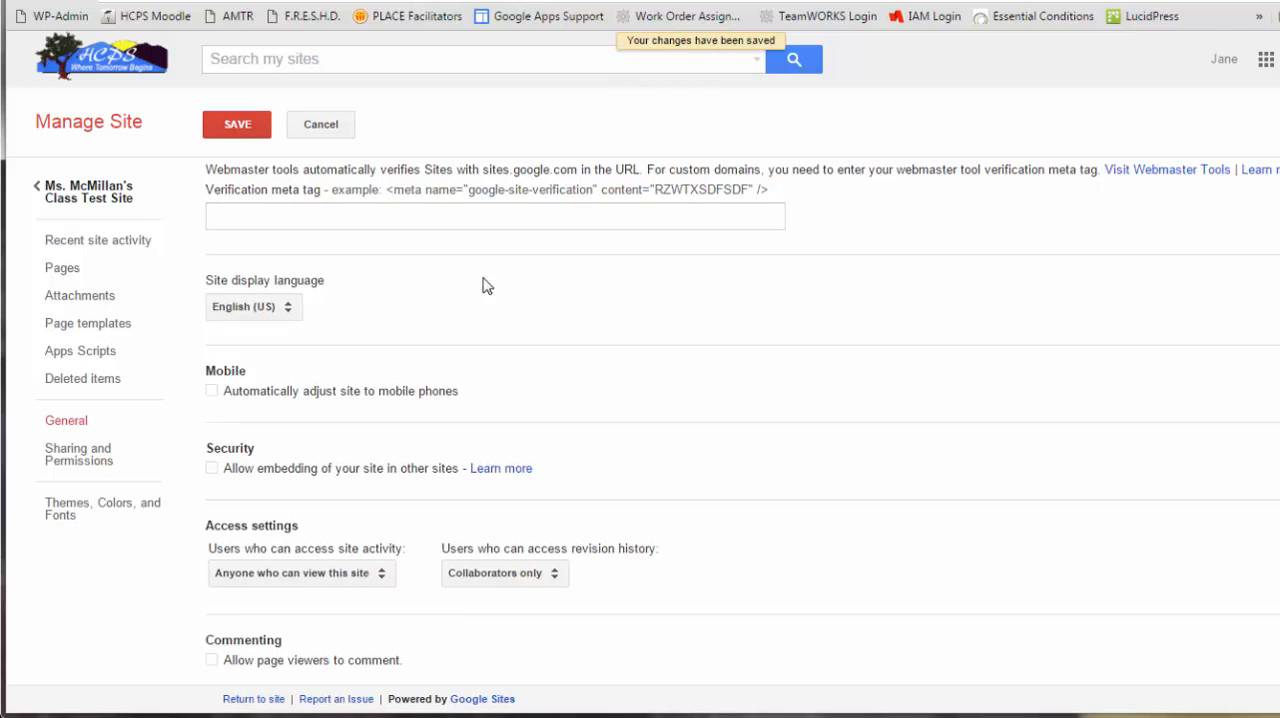
- Invite a collaborator to the site with Can edit permission and notification, and check the access levels available for them
{"action": "left_click", "coordinate": [81, 471]}
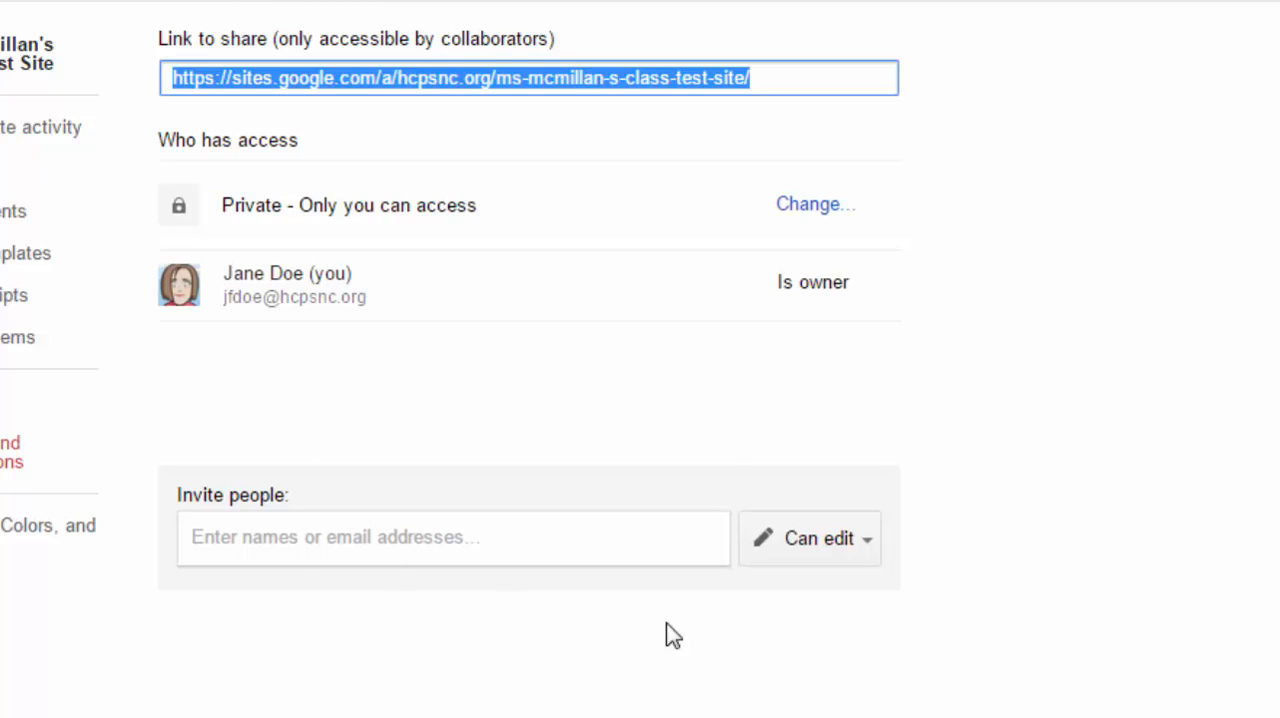
{"action": "left_click", "coordinate": [289, 537]}
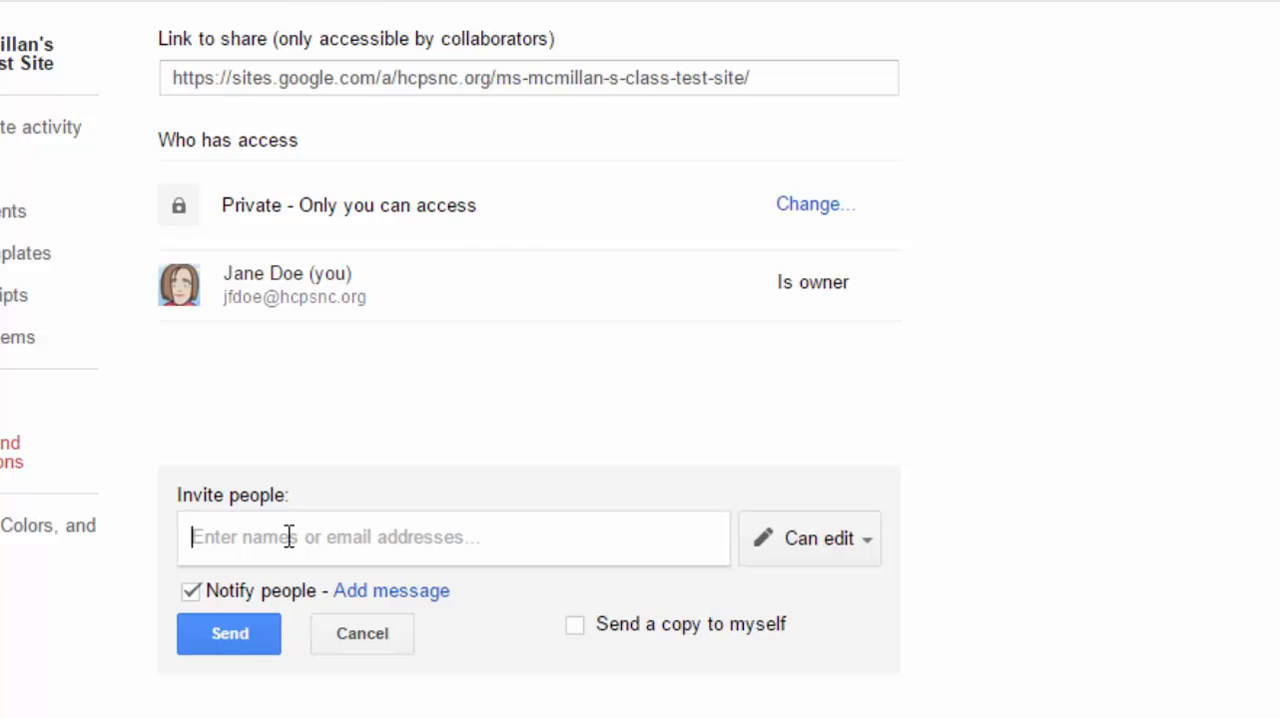
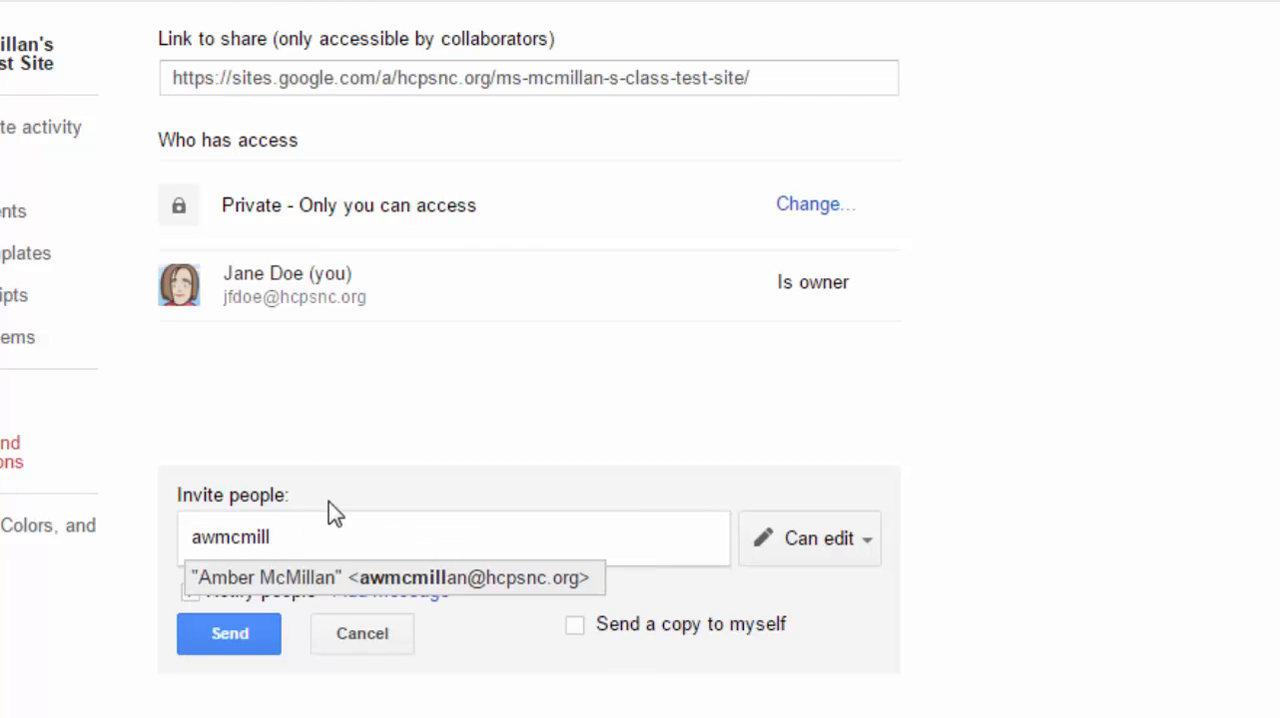
{"action": "left_click", "coordinate": [490, 580]}
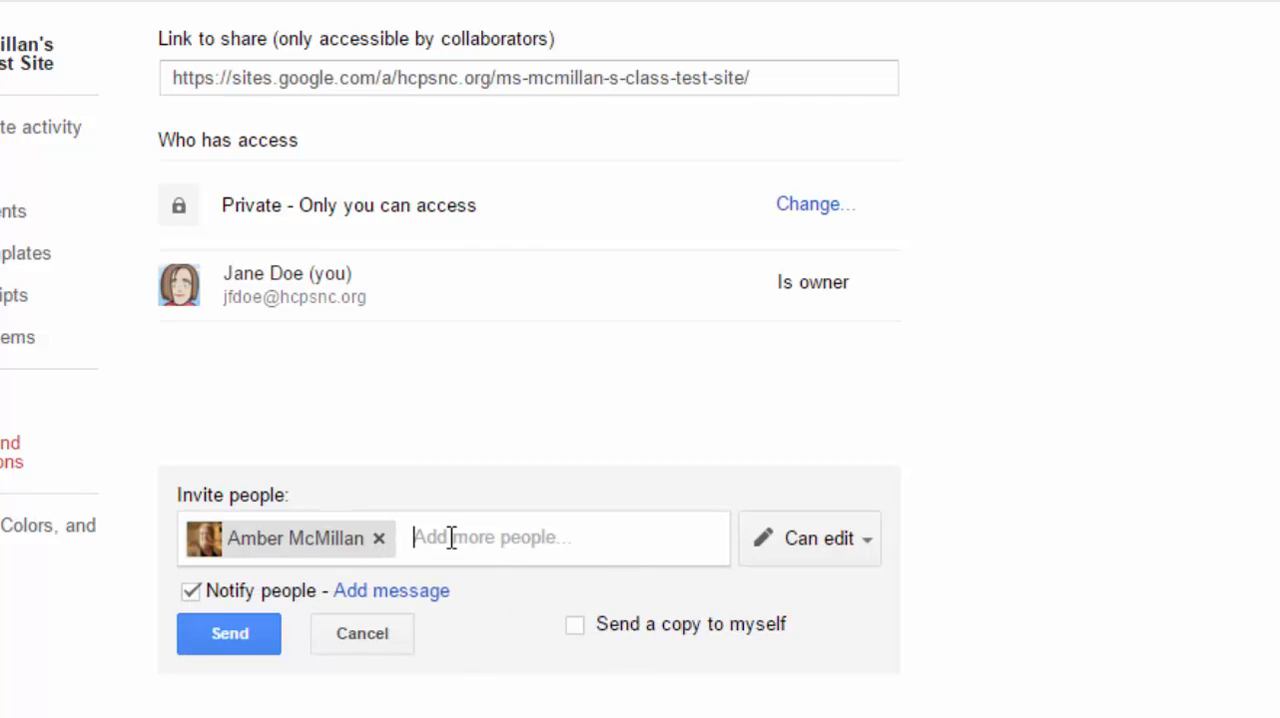
{"action": "left_click", "coordinate": [870, 541]}
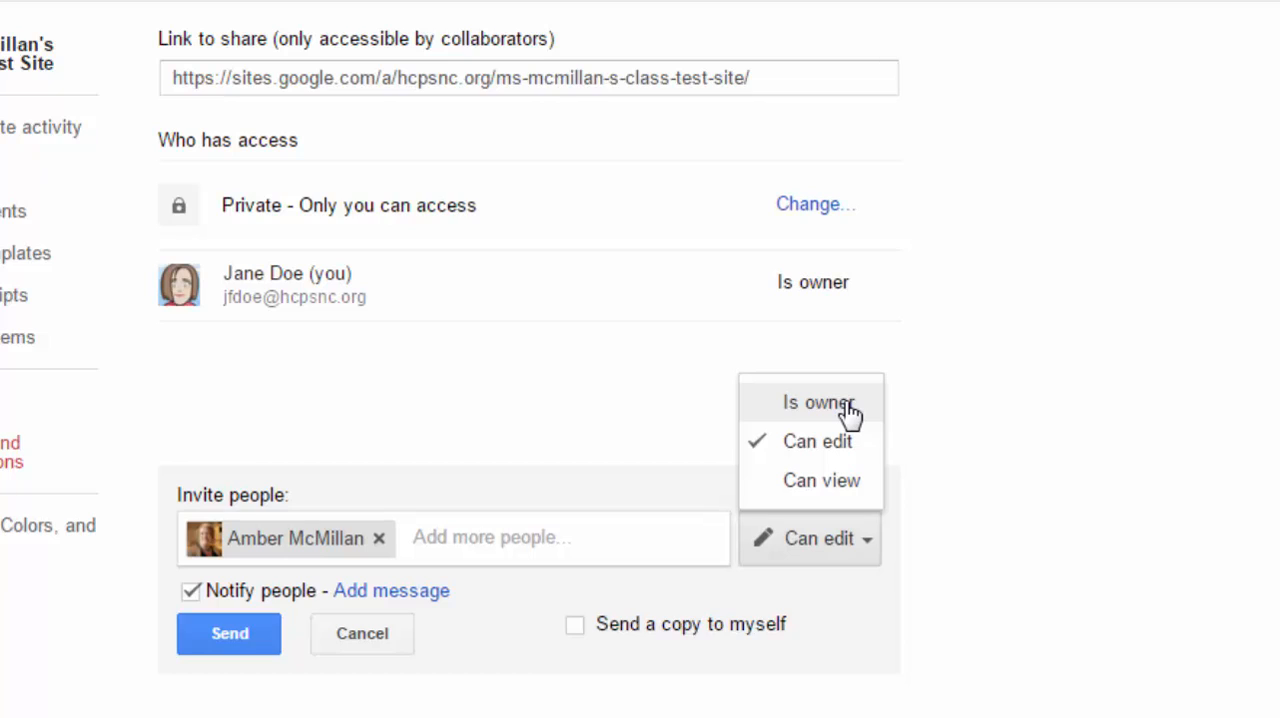
{"action": "left_click", "coordinate": [663, 542]}
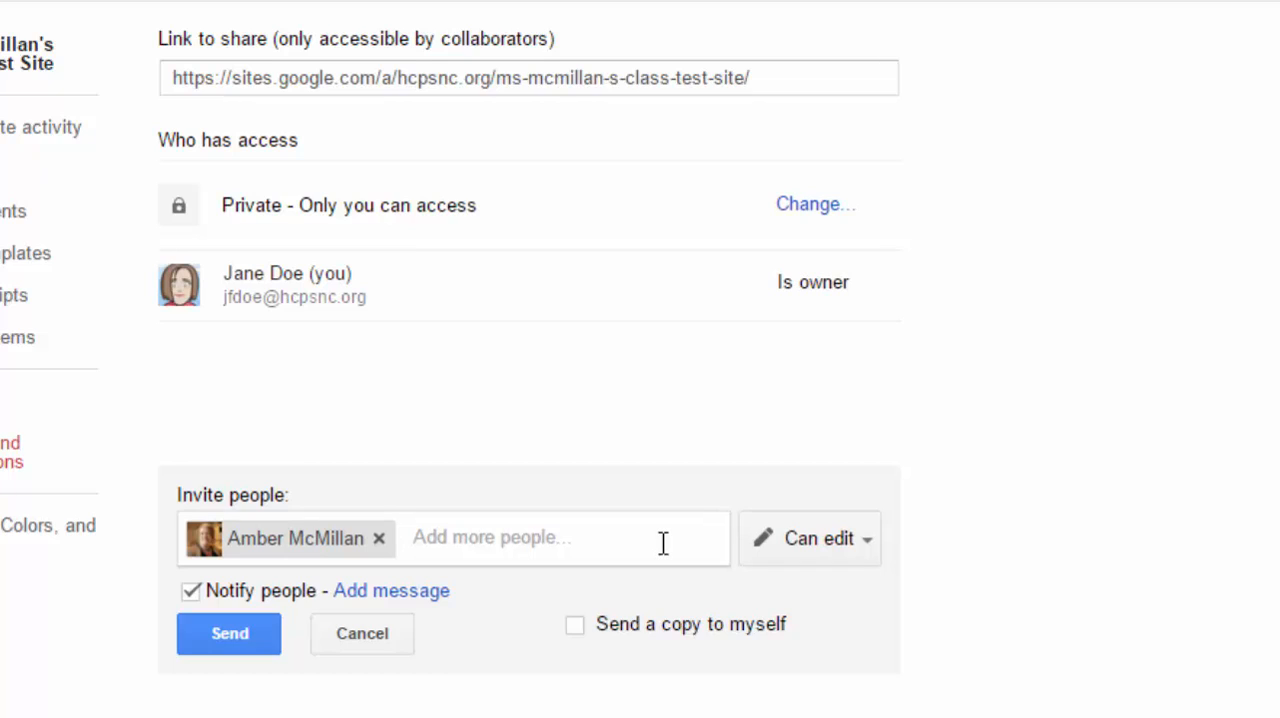
{"action": "left_click", "coordinate": [226, 640]}
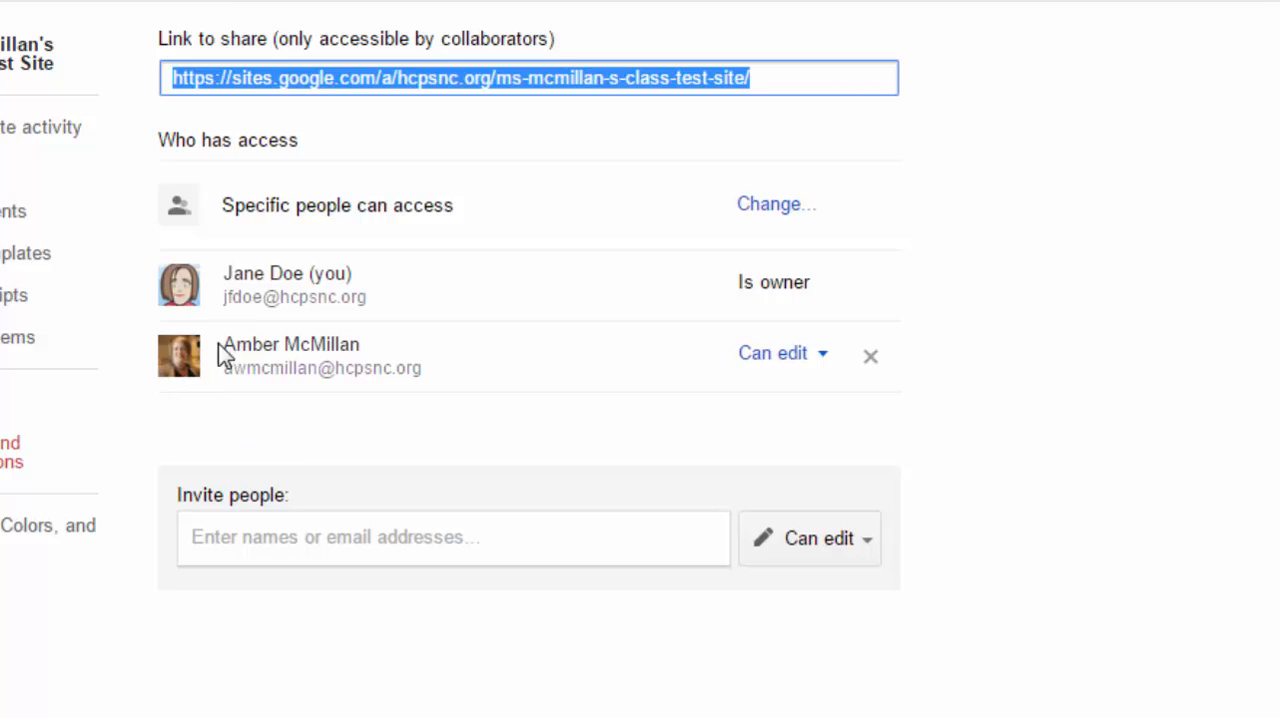
{"action": "left_click", "coordinate": [820, 362]}
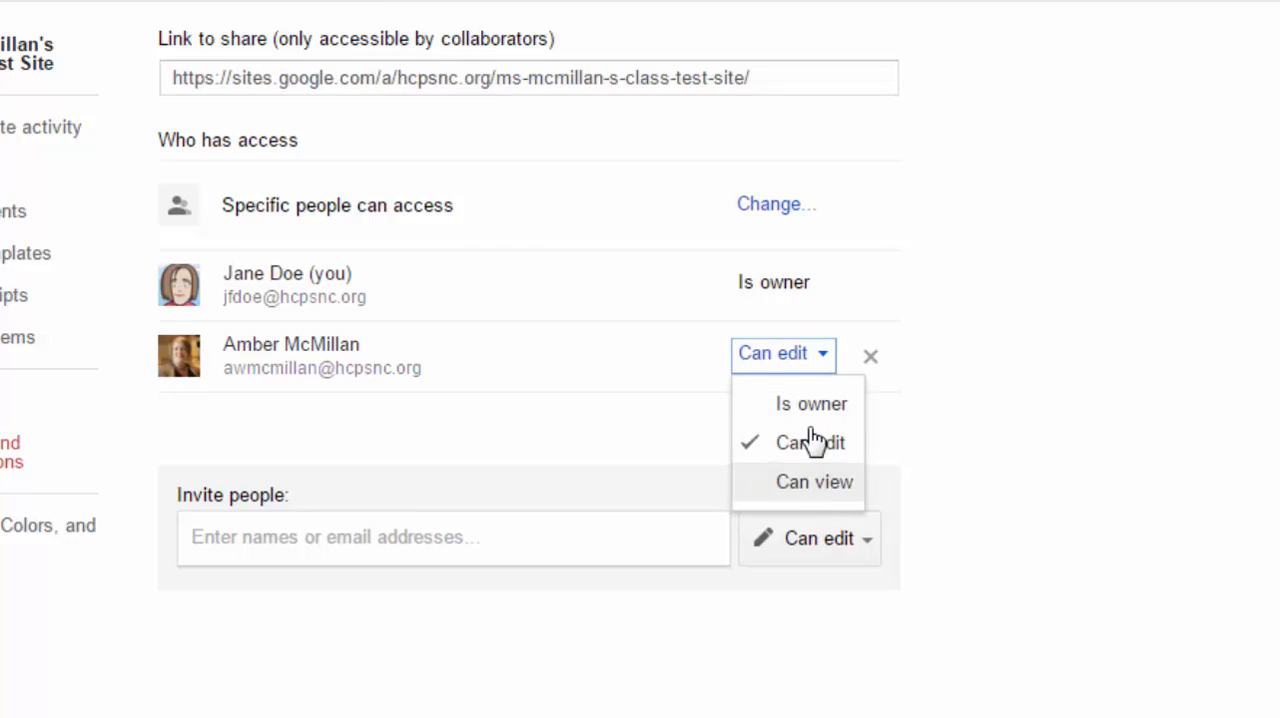
{"action": "left_click", "coordinate": [822, 362]}
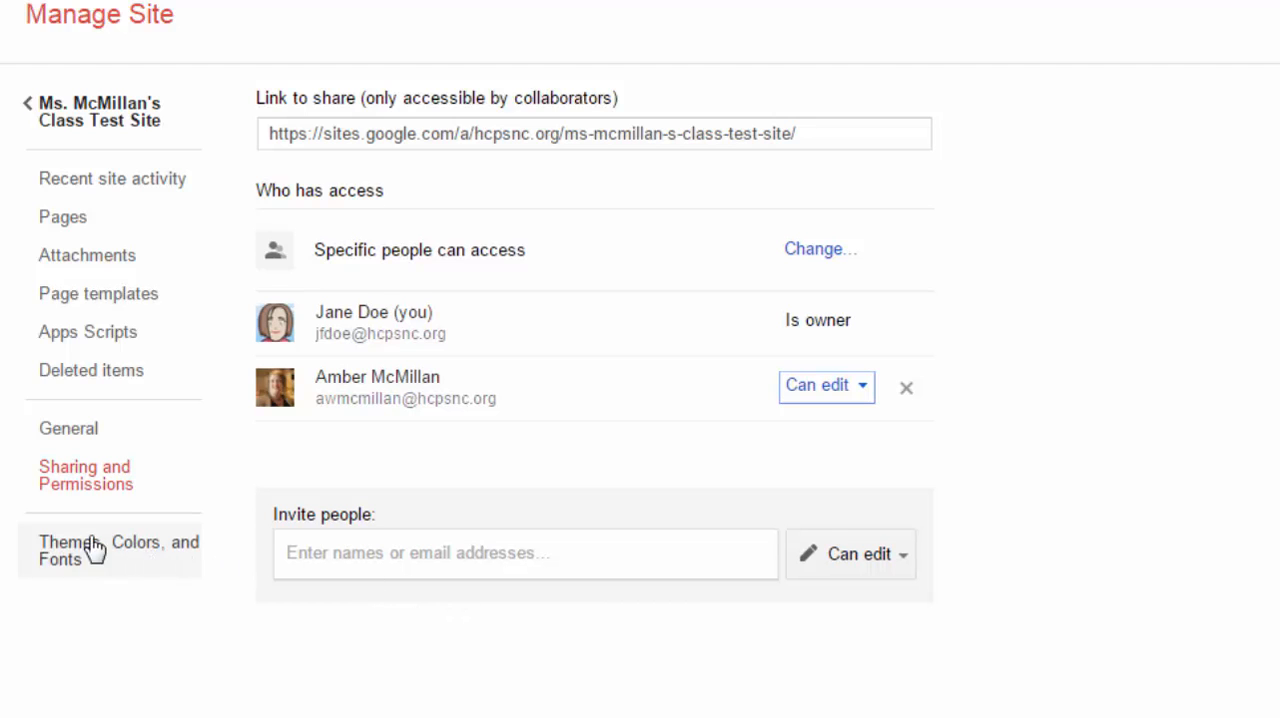
- Open the theme settings and try the Treehouse and Horizon base themes in the site preview
{"action": "left_click", "coordinate": [138, 543]}
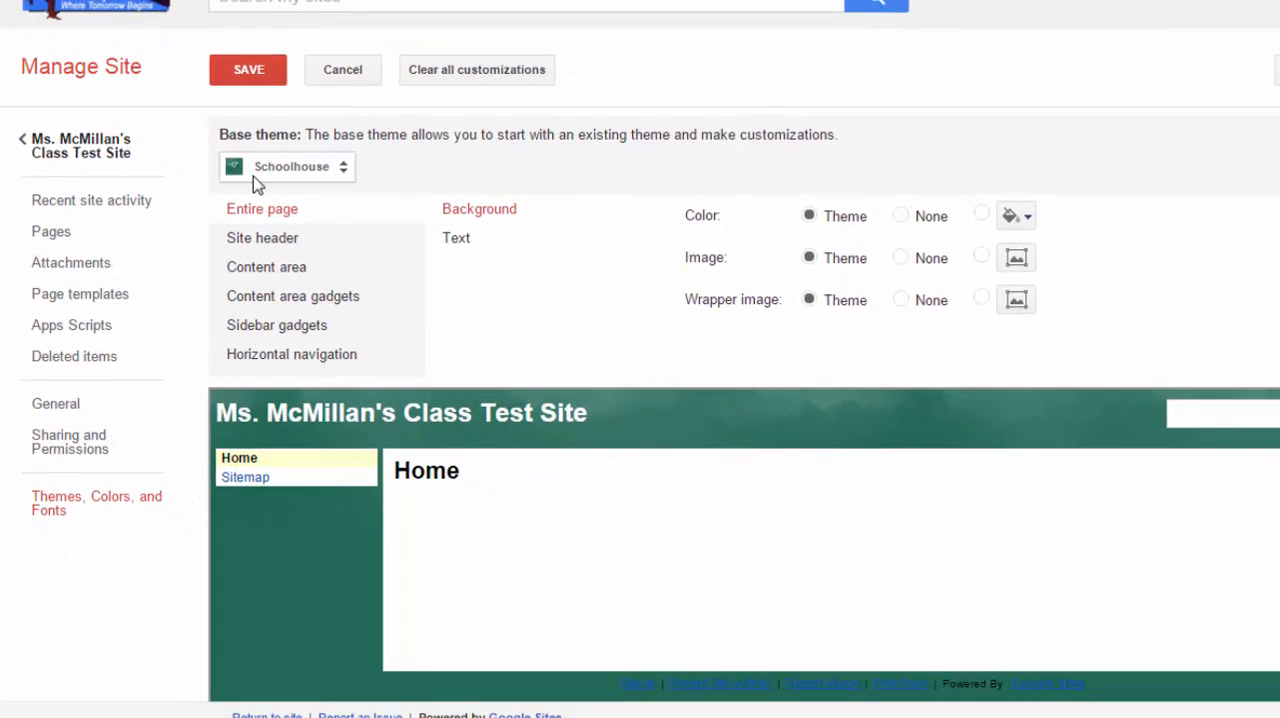
{"action": "left_click", "coordinate": [344, 168]}
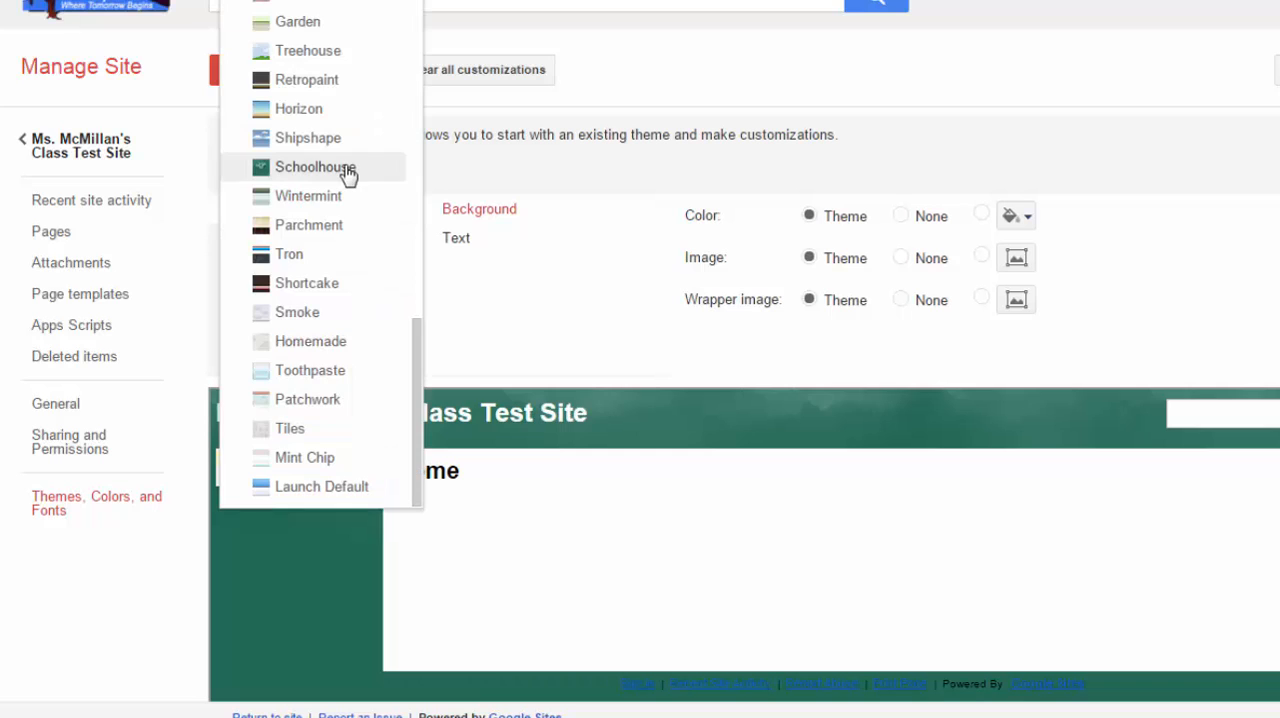
{"action": "scroll", "coordinate": [357, 357], "scroll_direction": "up", "scroll_amount": 3}
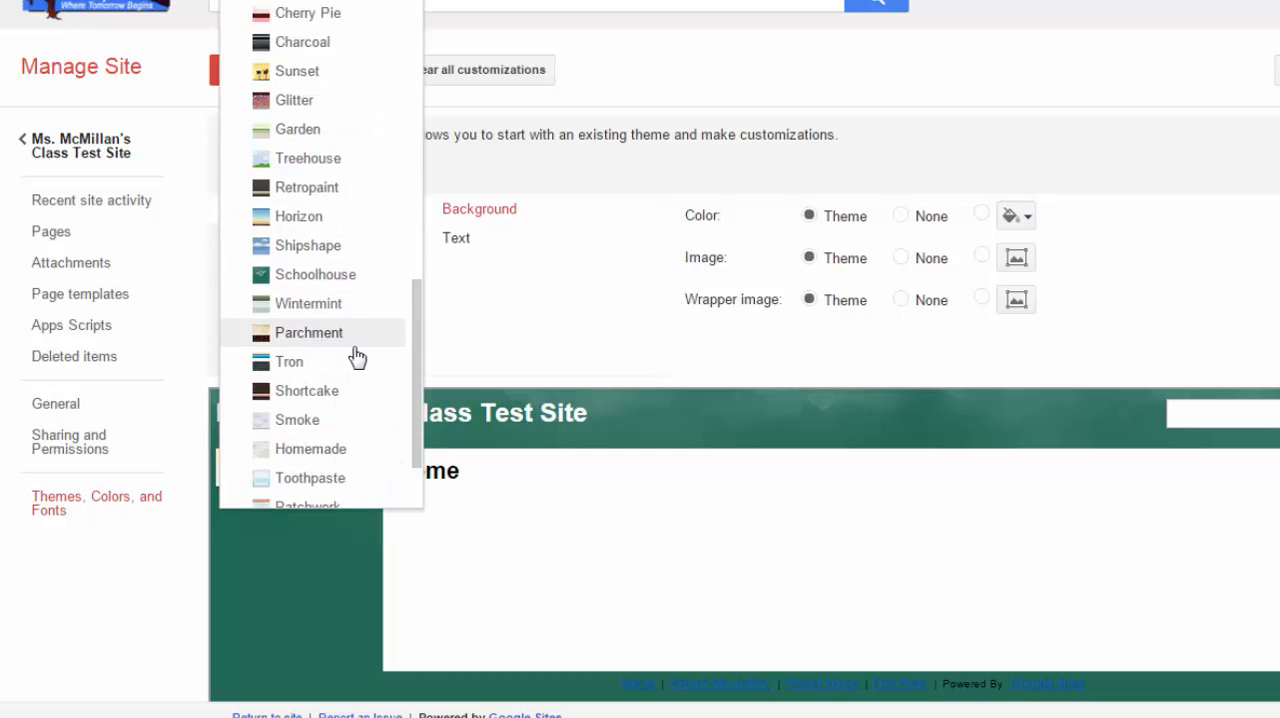
{"action": "left_click", "coordinate": [341, 374]}
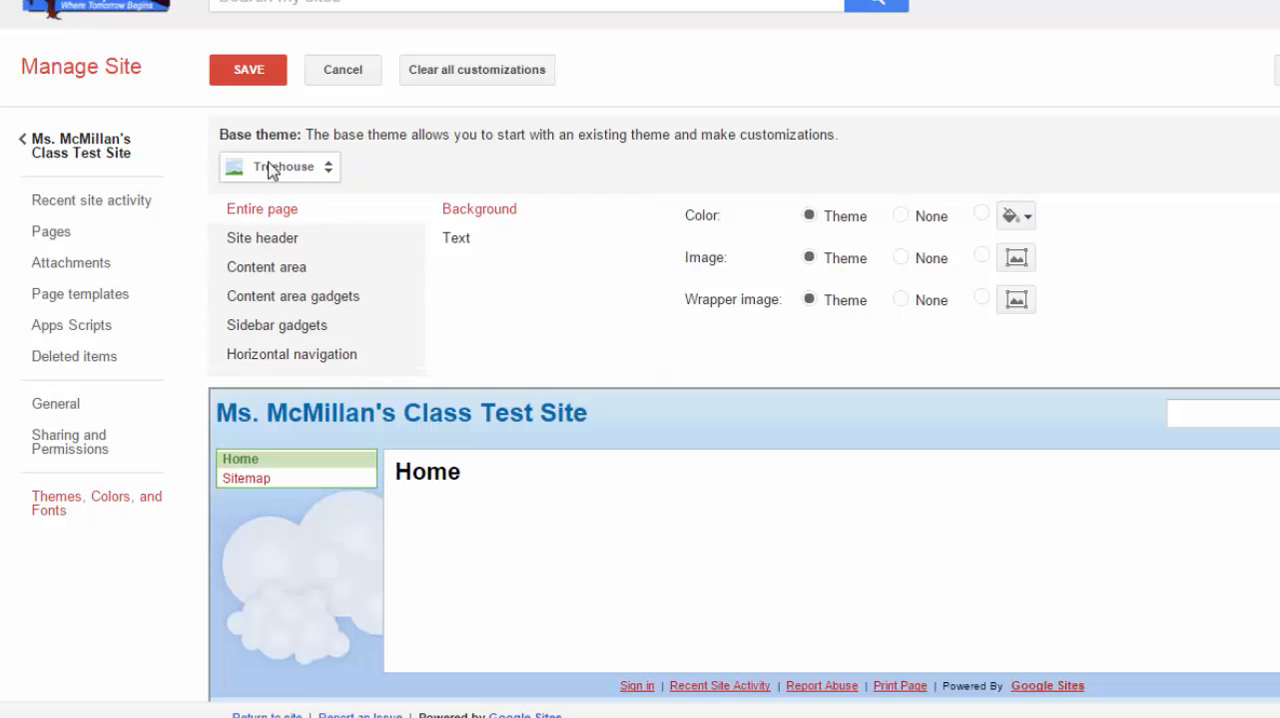
{"action": "scroll", "coordinate": [916, 545], "scroll_direction": "down", "scroll_amount": 2}
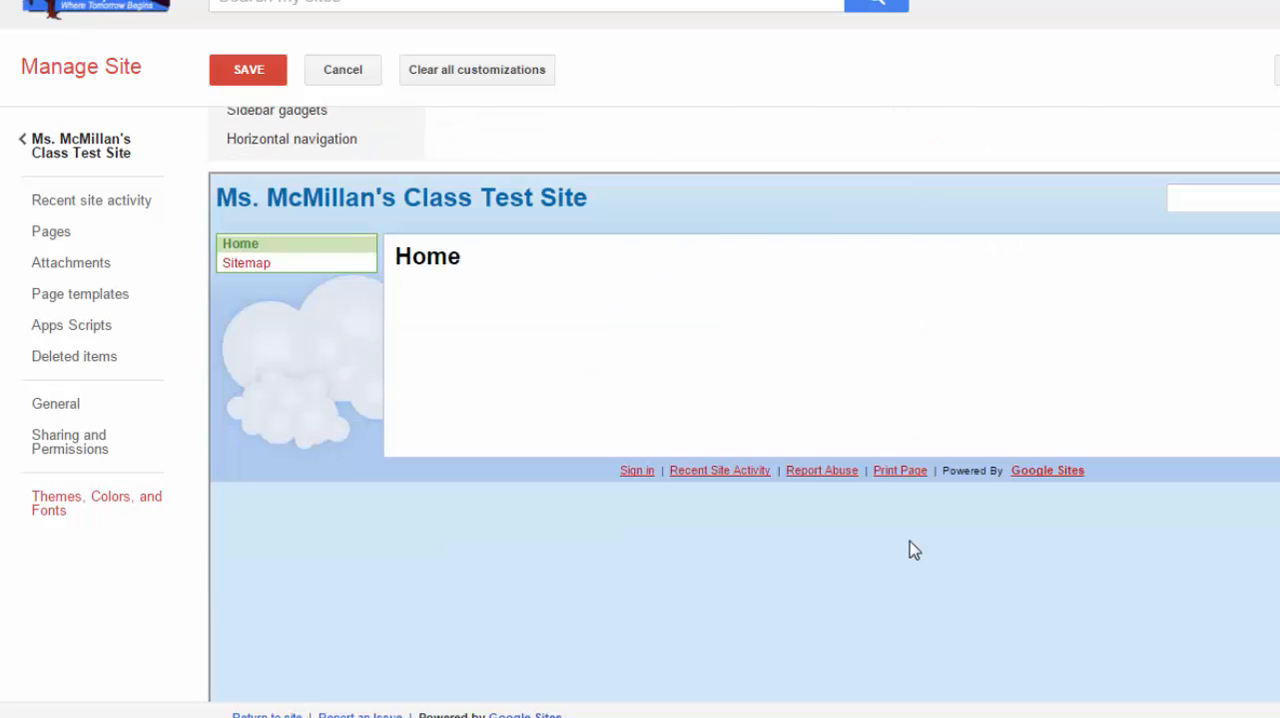
{"action": "scroll", "coordinate": [911, 549], "scroll_direction": "up", "scroll_amount": 1}
{"action": "scroll", "coordinate": [705, 365], "scroll_direction": "up", "scroll_amount": 1}
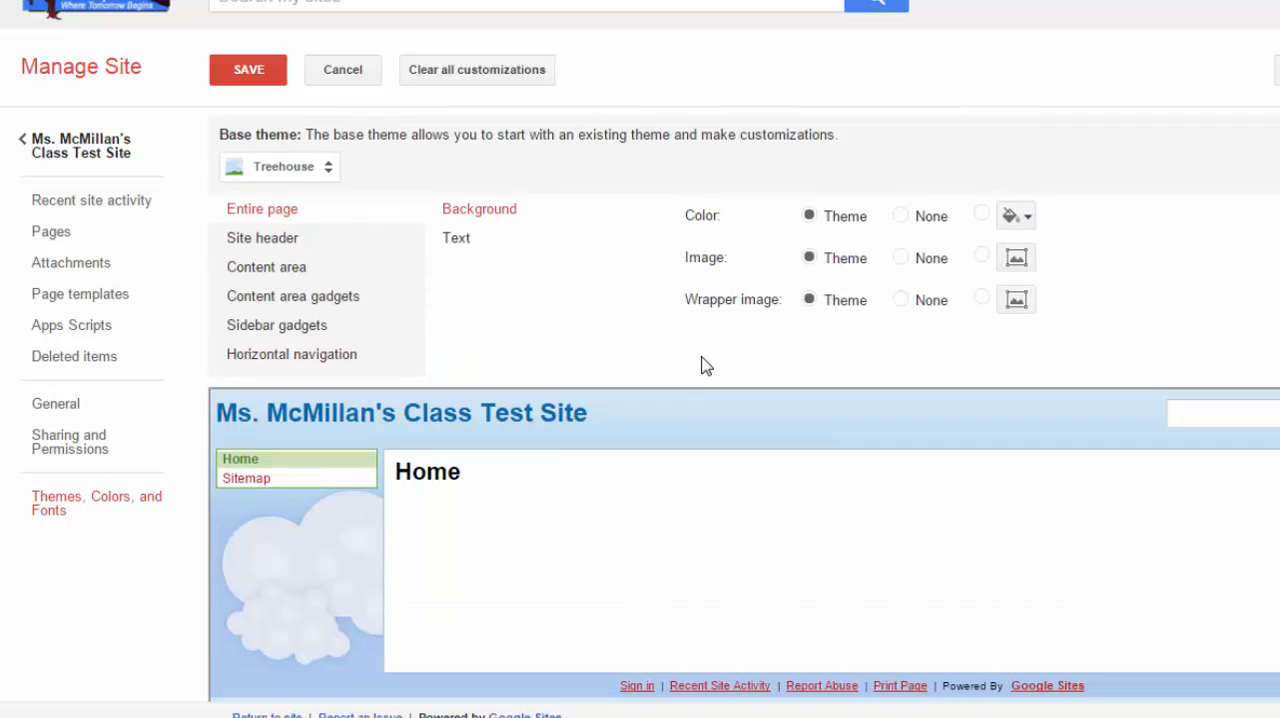
{"action": "left_click", "coordinate": [330, 170]}
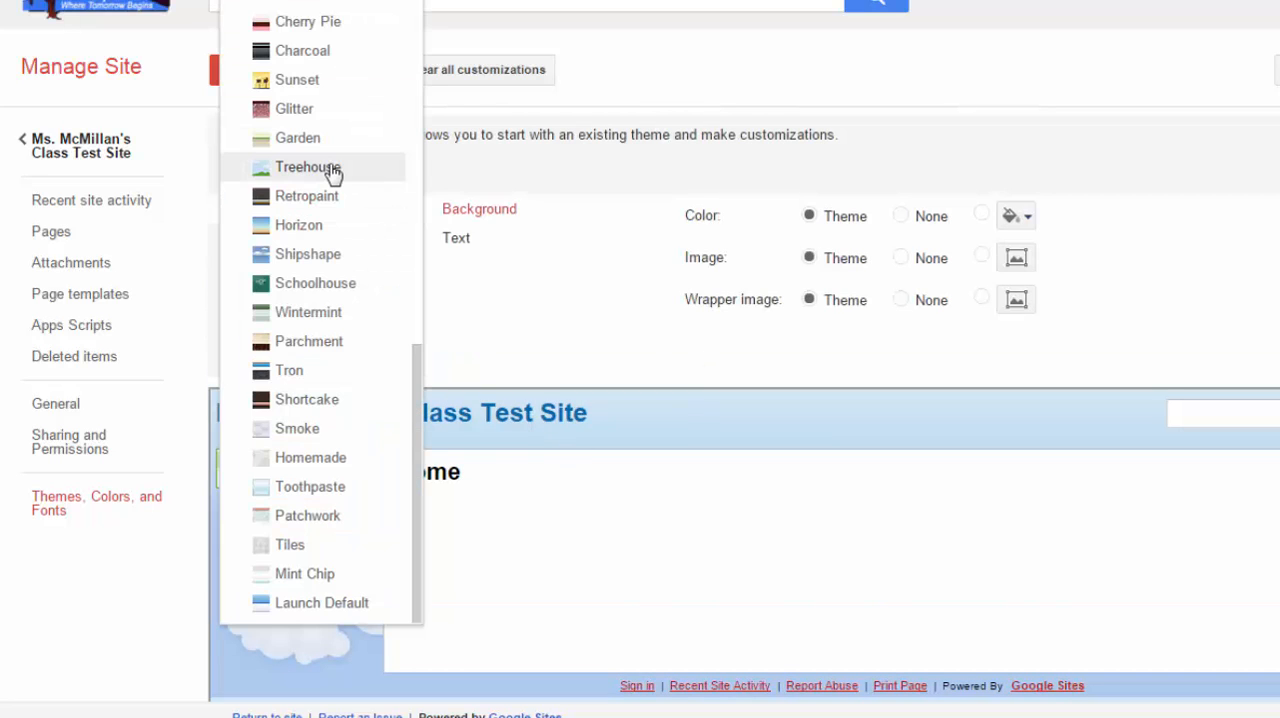
{"action": "left_click", "coordinate": [329, 226]}
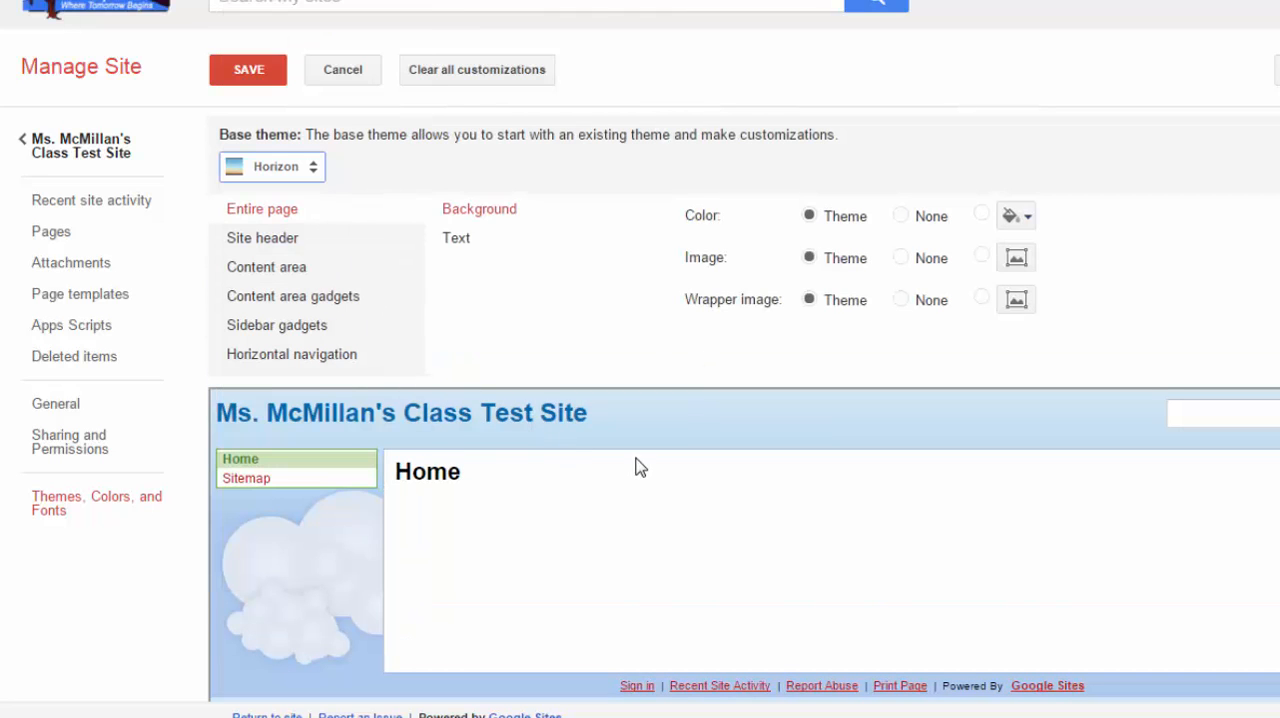
- Apply the Micro Sport base theme to the site and return to its home page
{"action": "left_click", "coordinate": [308, 172]}
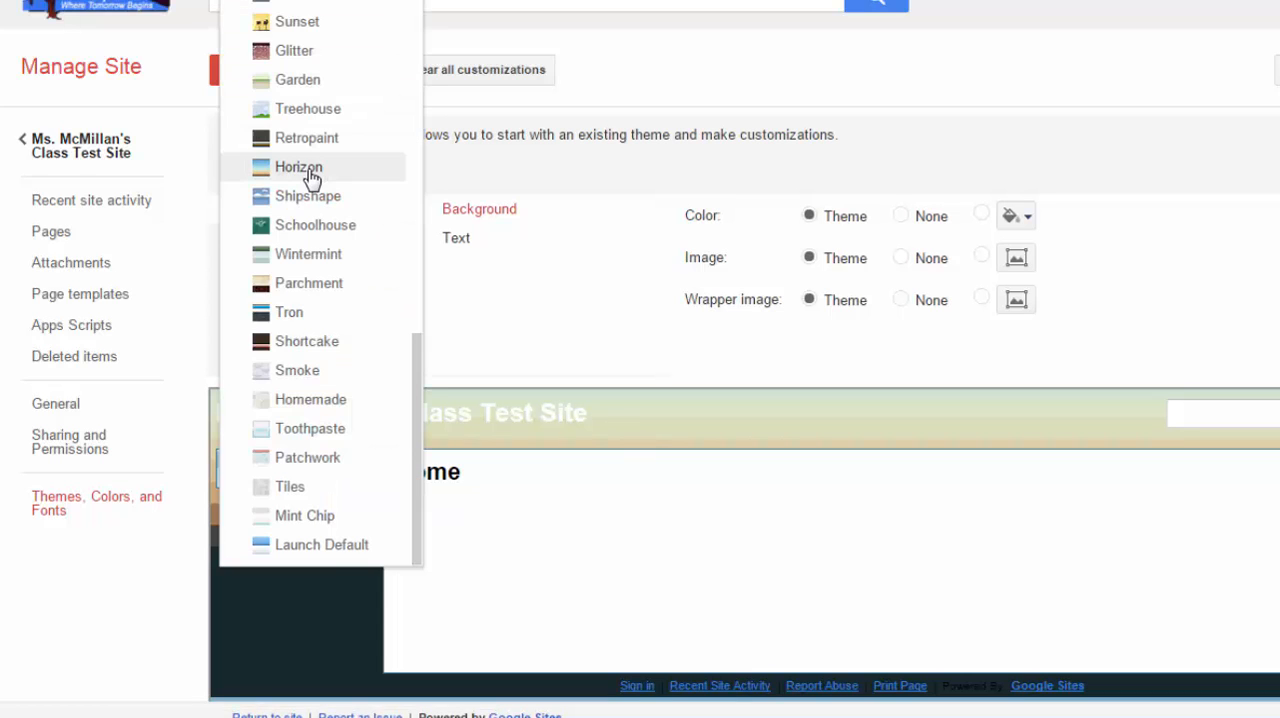
{"action": "scroll", "coordinate": [345, 210], "scroll_direction": "up", "scroll_amount": 8}
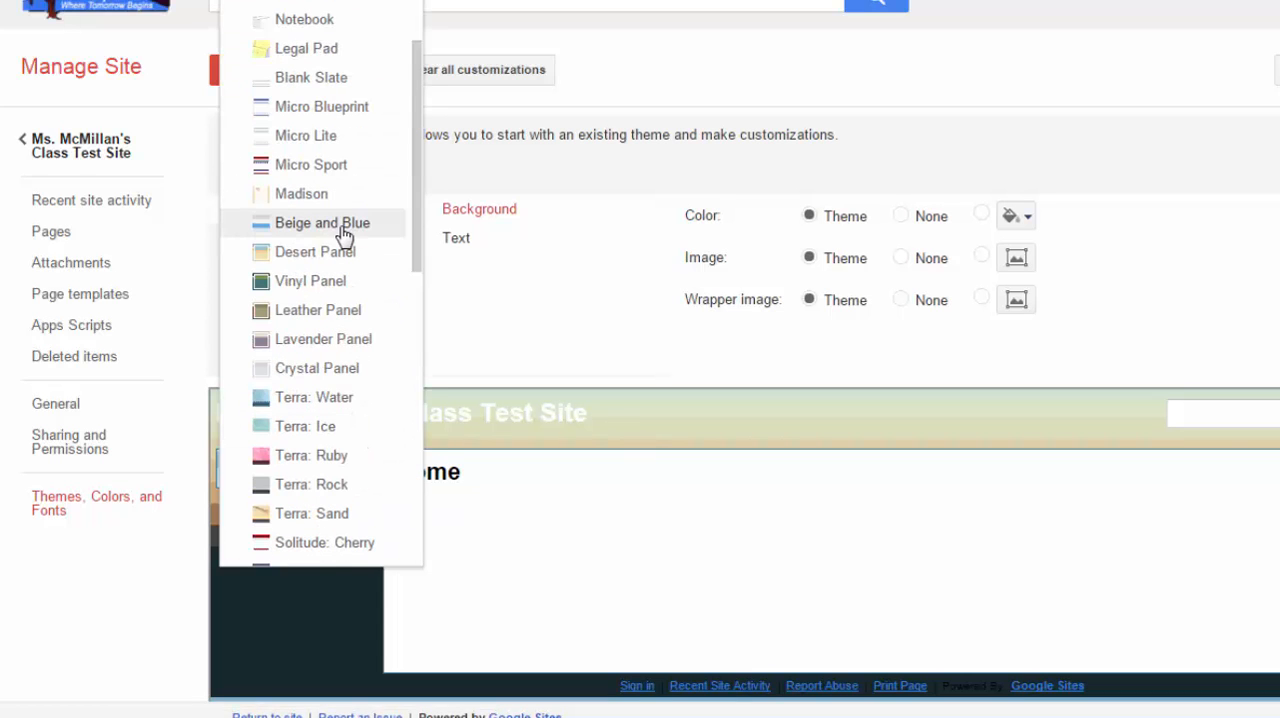
{"action": "left_click", "coordinate": [315, 170]}
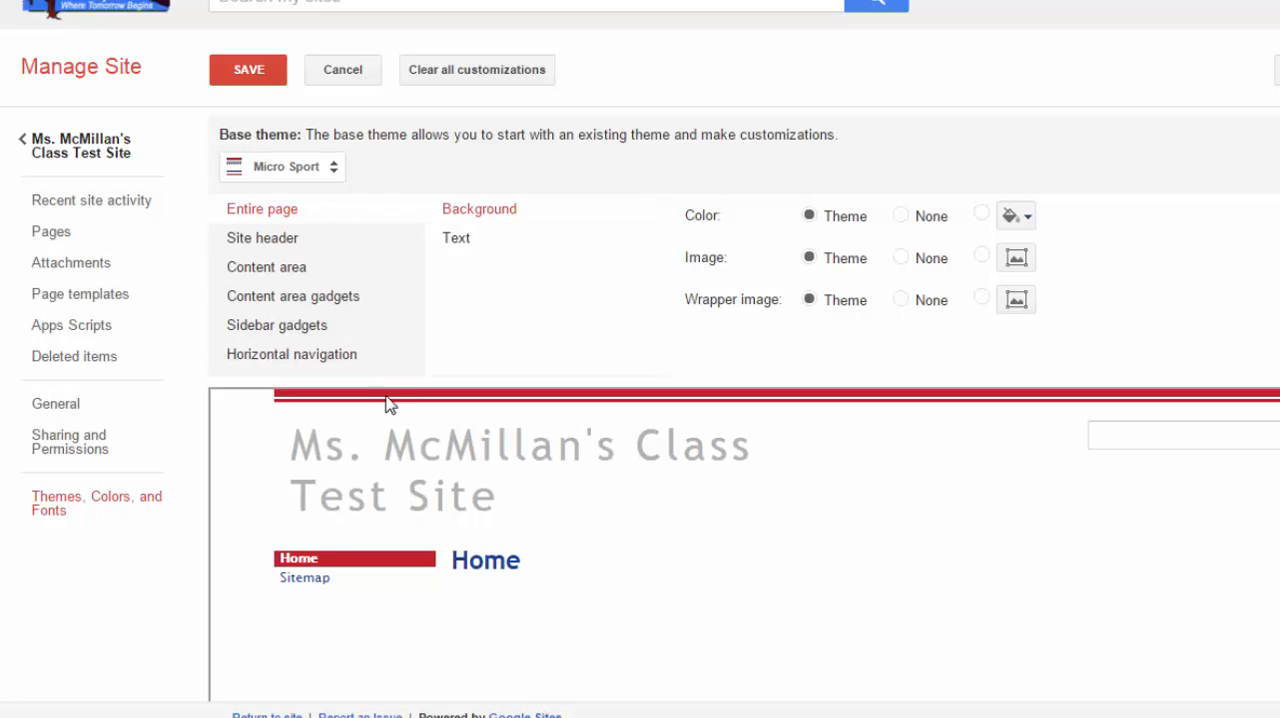
{"action": "left_click", "coordinate": [79, 155]}
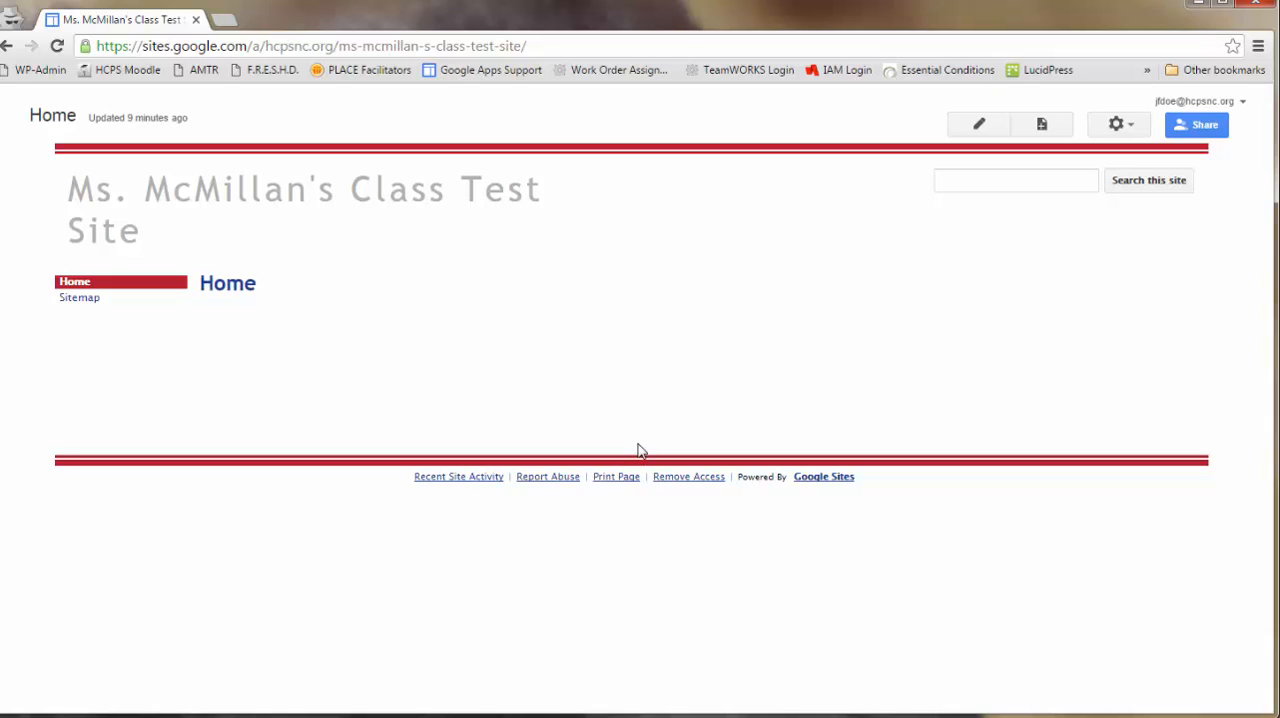
- From the home page, check the site search field and reopen the theme, colour and font settings in site management
{"action": "left_click", "coordinate": [975, 182]}
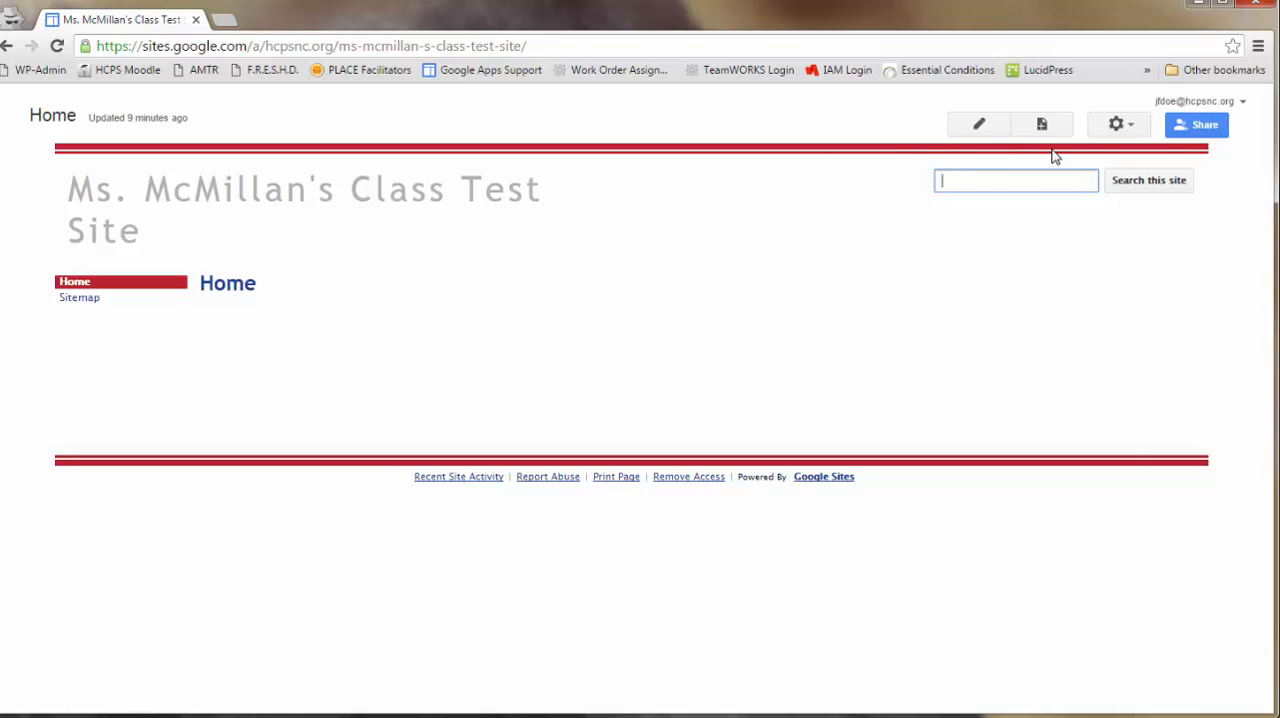
{"action": "left_click", "coordinate": [1116, 124]}
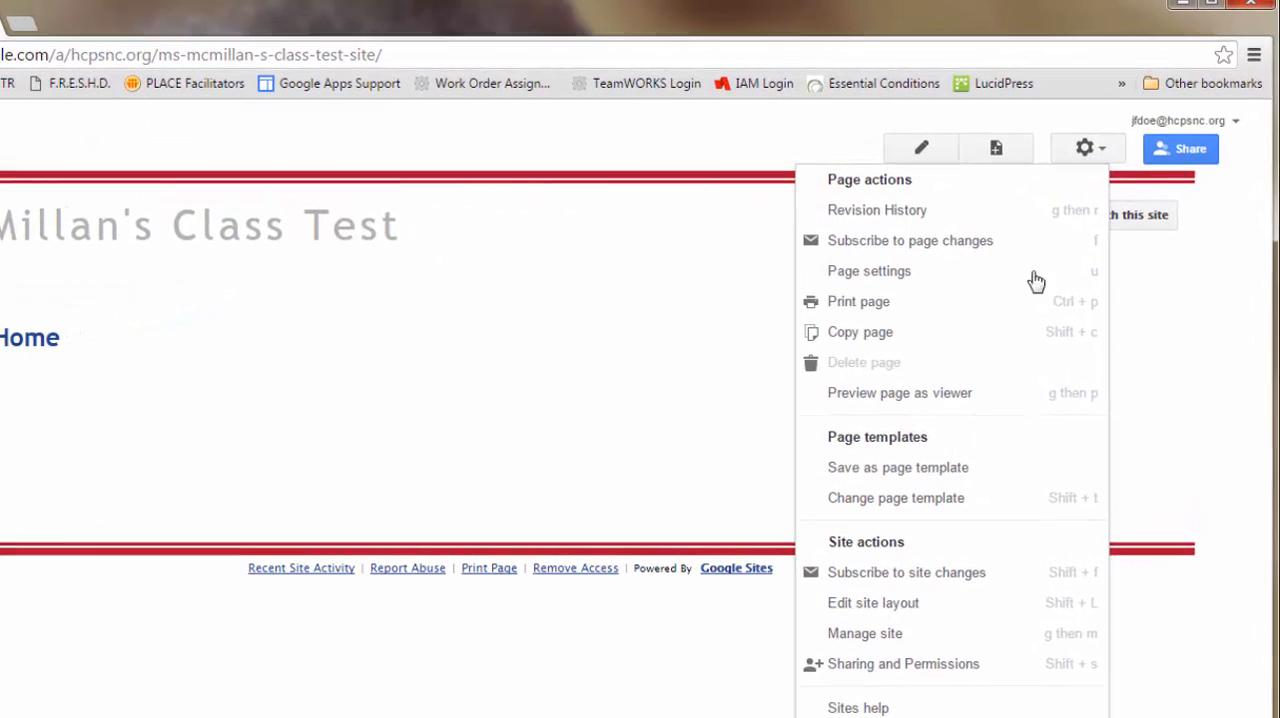
{"action": "left_click", "coordinate": [906, 638]}
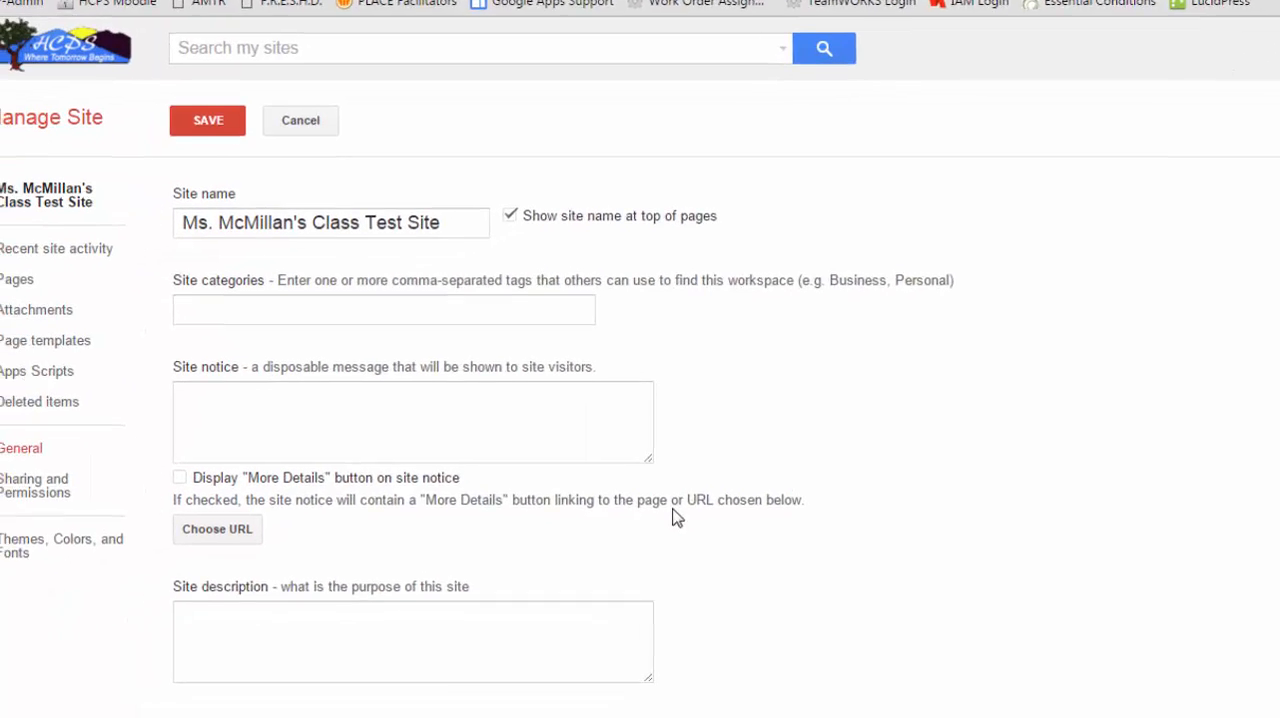
{"action": "left_click", "coordinate": [60, 553]}
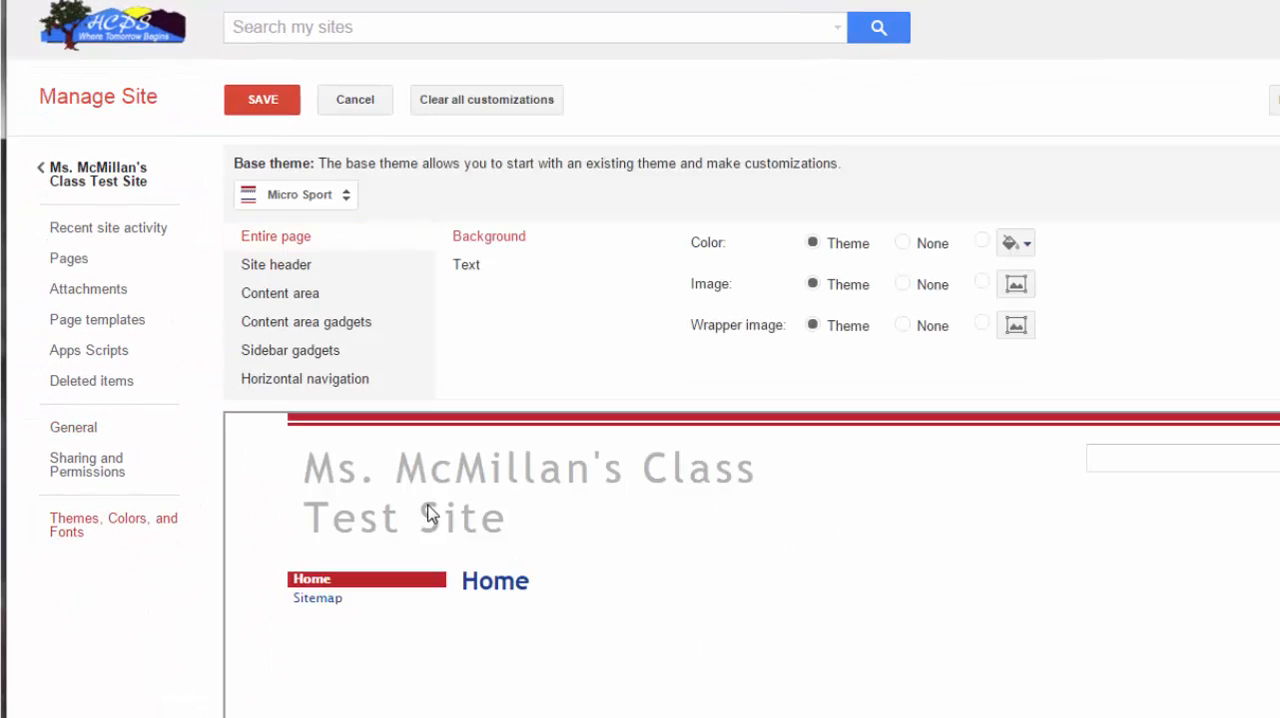
- Try the Micro Blueprint, Blank Slate, Legal Pad and Notebook base themes for the site
{"action": "left_click", "coordinate": [345, 197]}
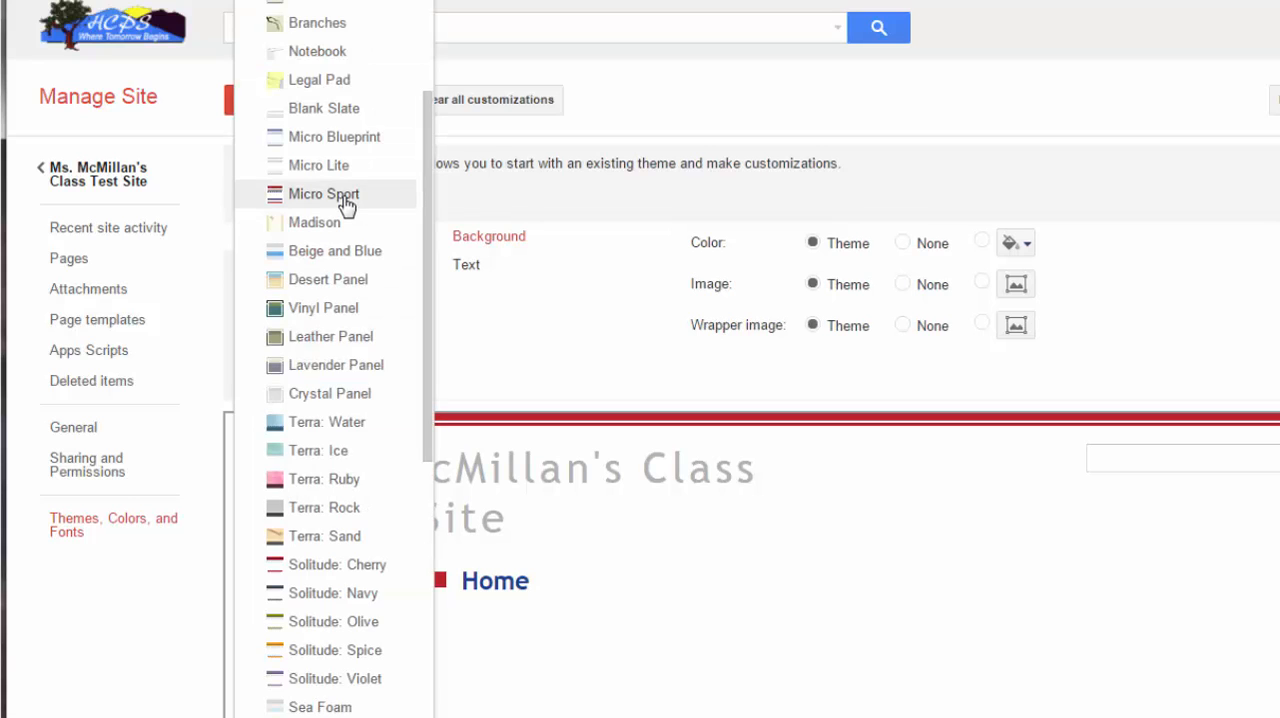
{"action": "left_click", "coordinate": [380, 140]}
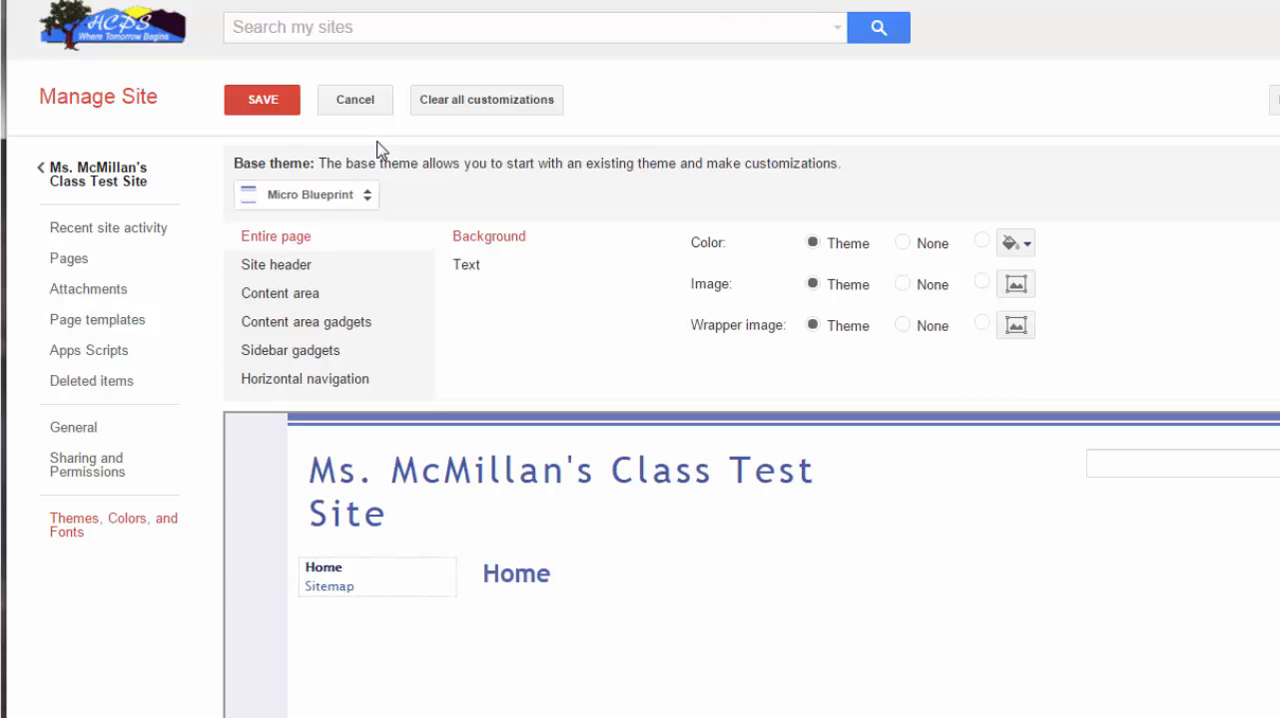
{"action": "left_click", "coordinate": [369, 199]}
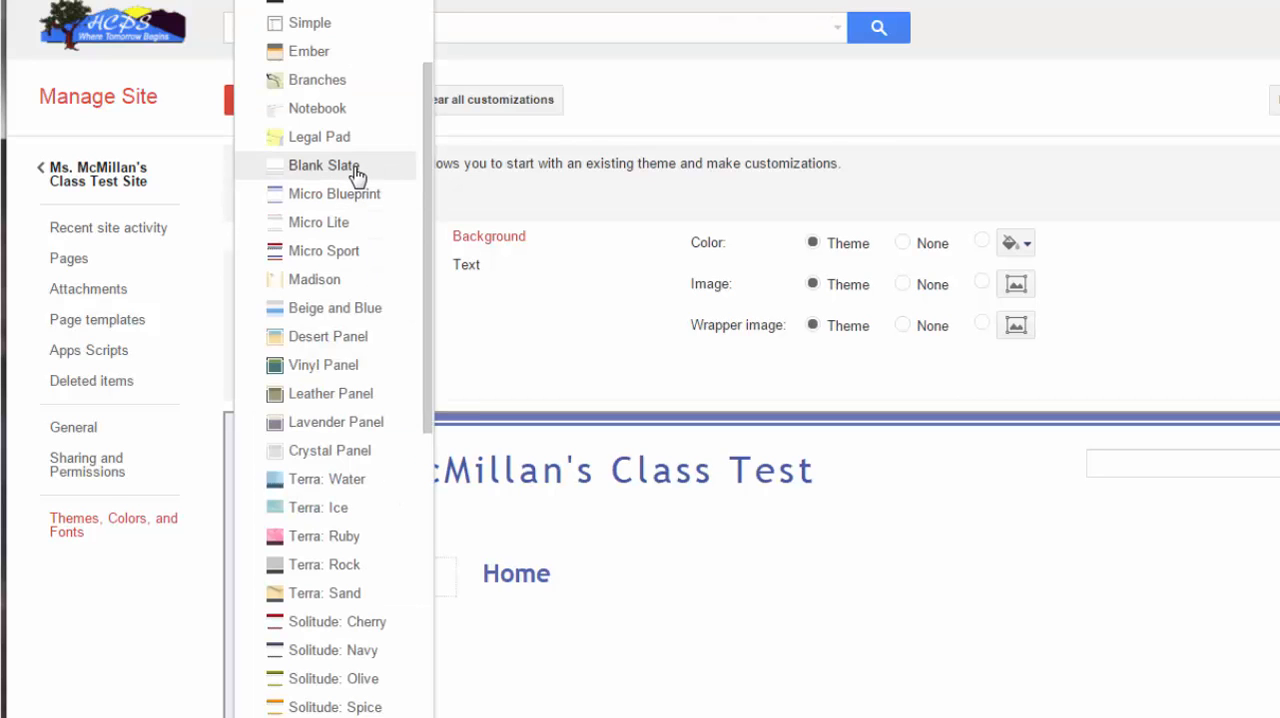
{"action": "left_click", "coordinate": [356, 173]}
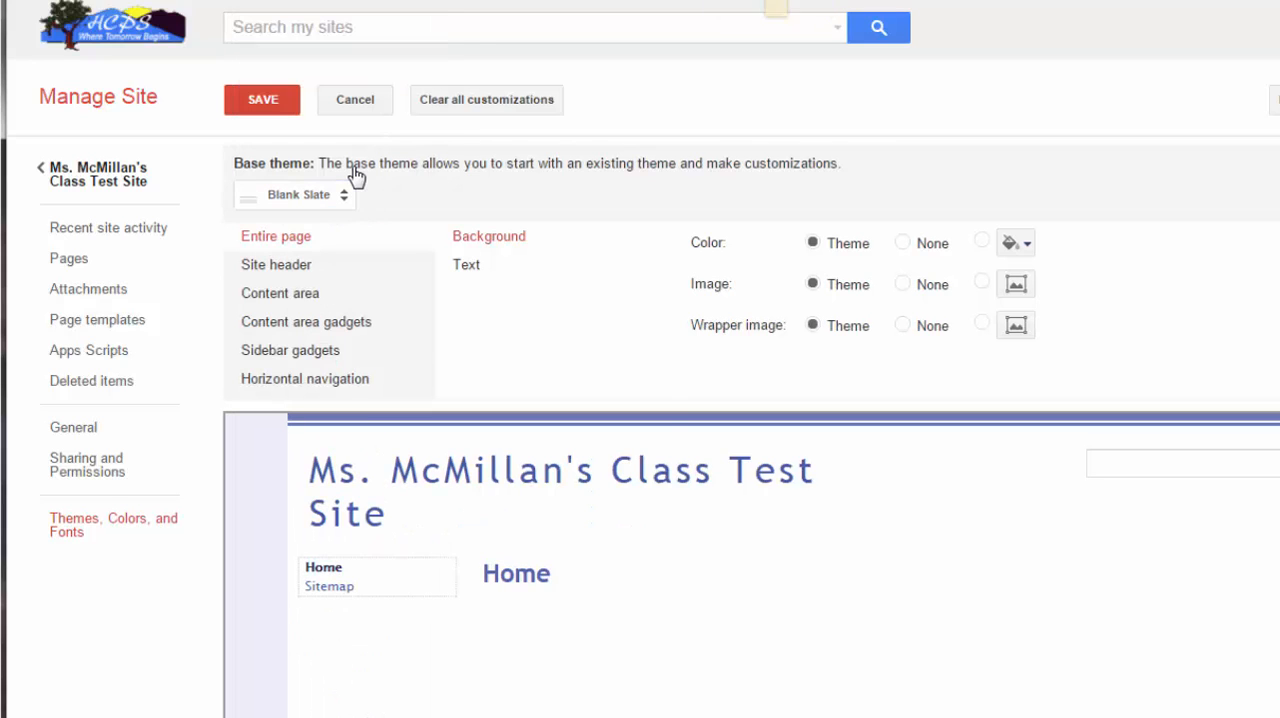
{"action": "left_click", "coordinate": [338, 198]}
{"action": "scroll", "coordinate": [374, 213], "scroll_direction": "up", "scroll_amount": 1}
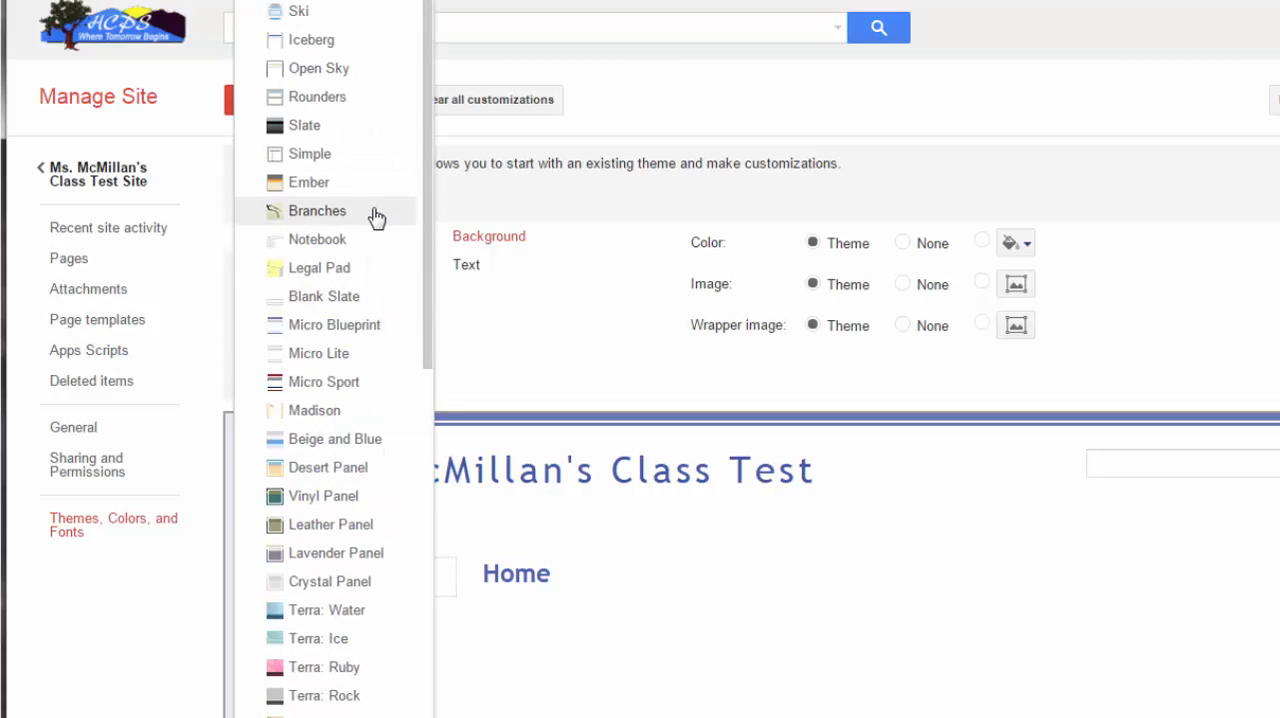
{"action": "left_click", "coordinate": [351, 272]}
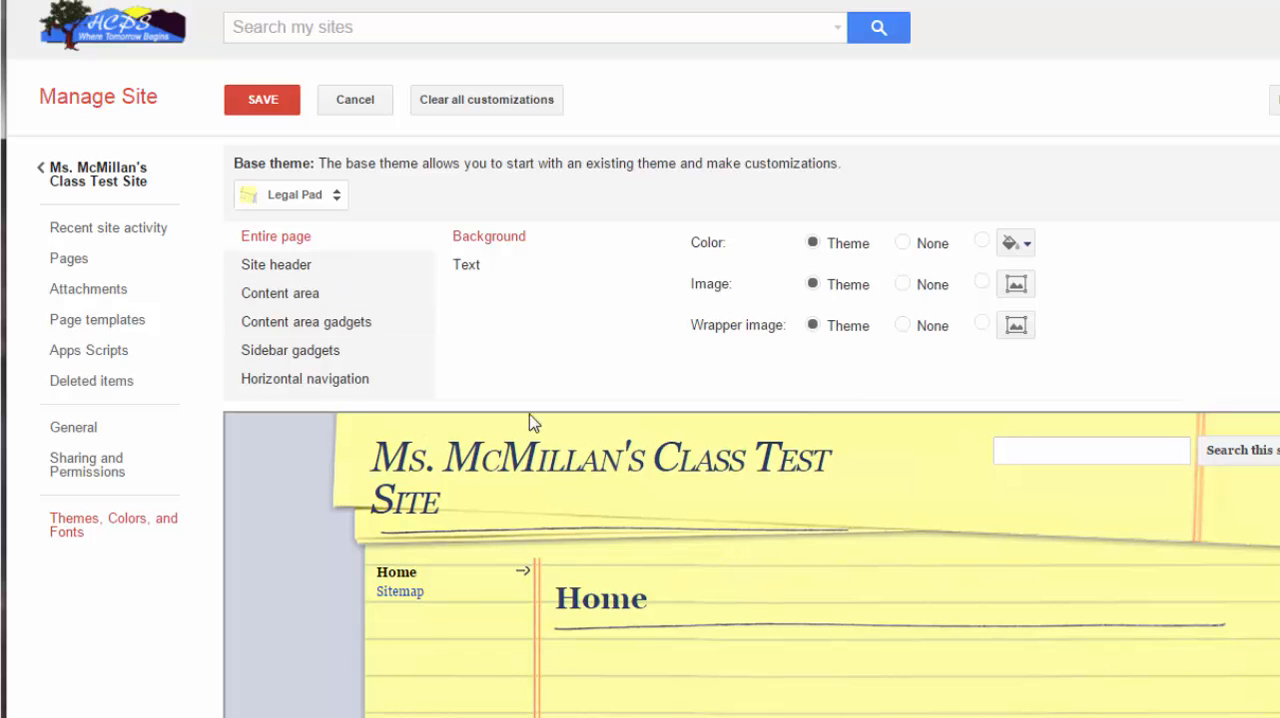
{"action": "left_click", "coordinate": [336, 195]}
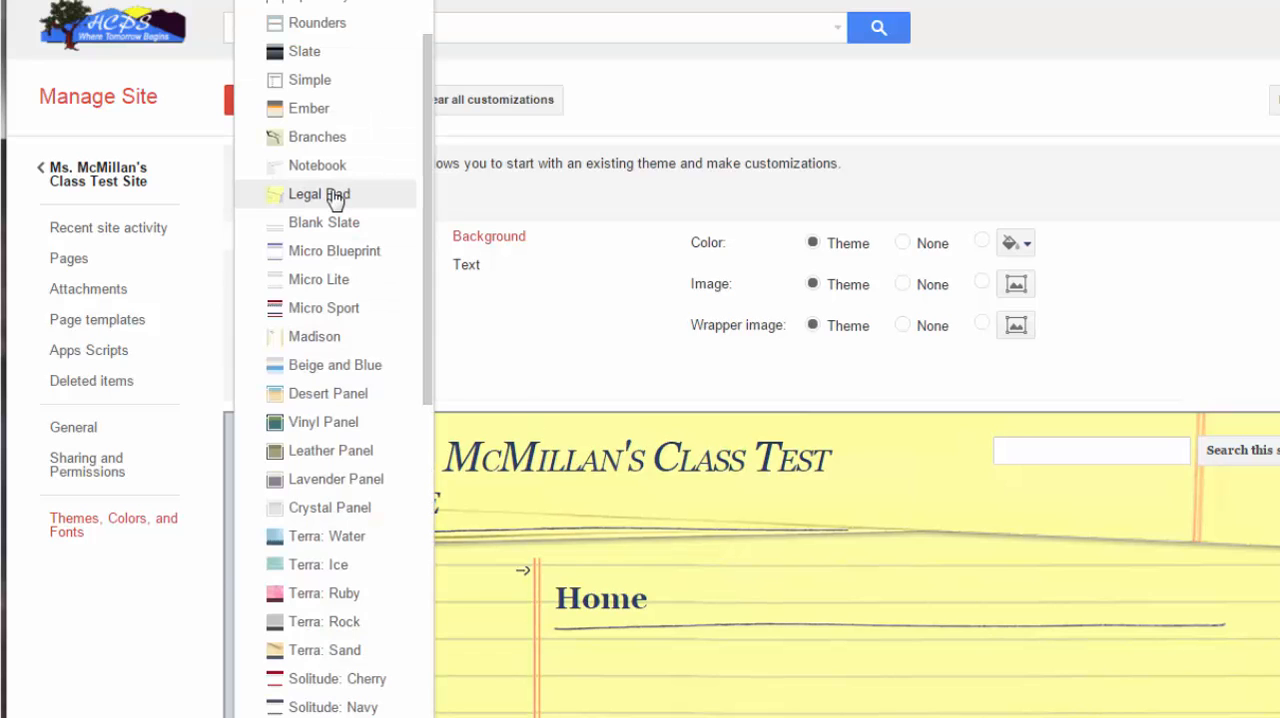
{"action": "left_click", "coordinate": [340, 166]}
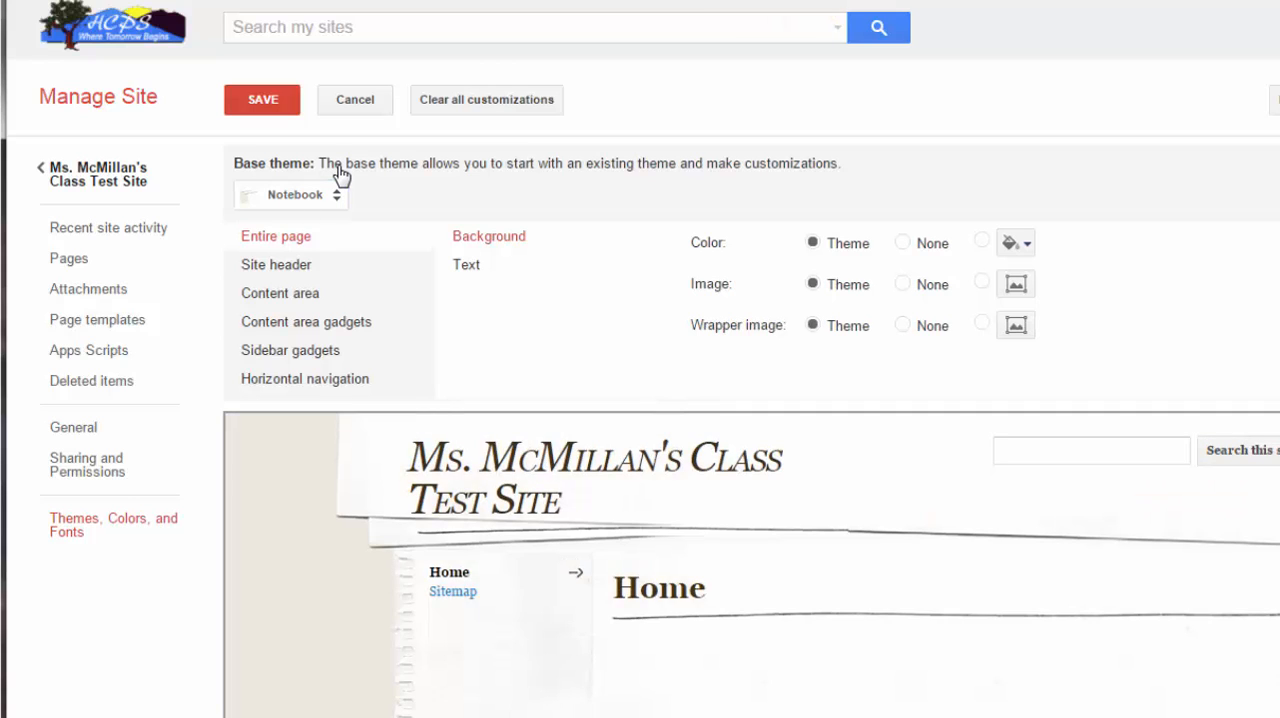
- Set the base theme back to Micro Sport
{"action": "left_click", "coordinate": [338, 199]}
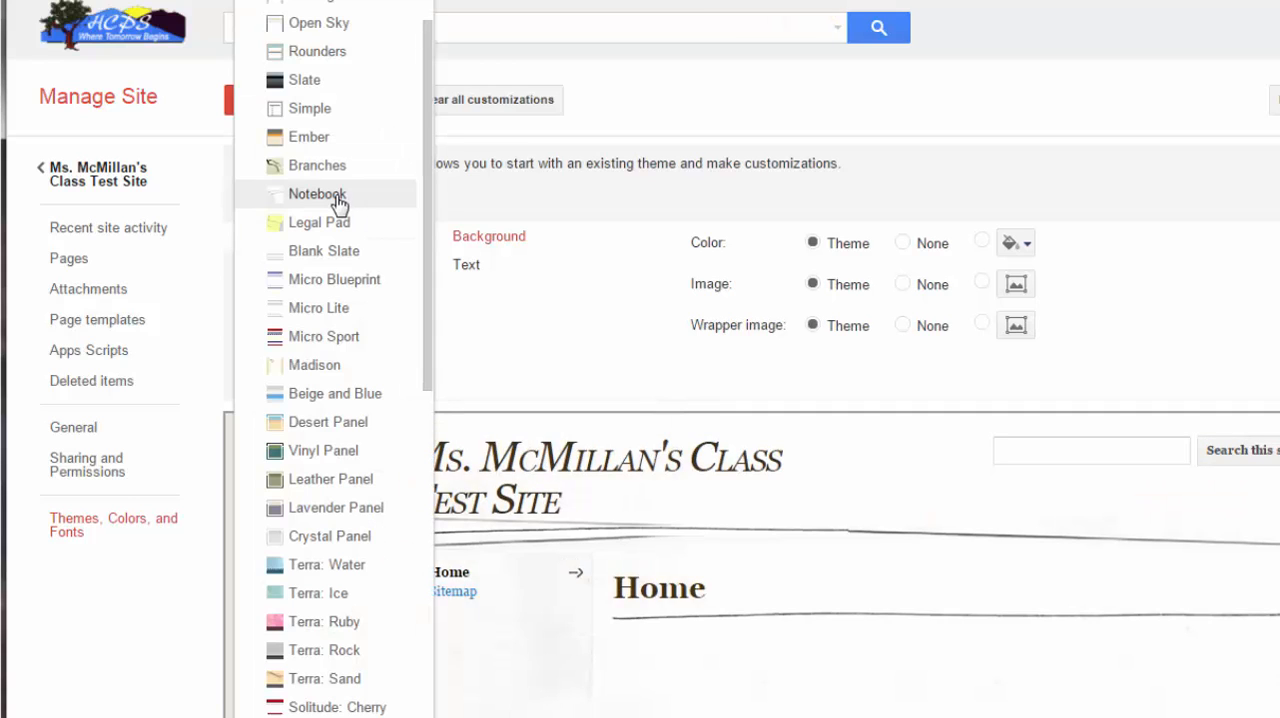
{"action": "scroll", "coordinate": [330, 165], "scroll_direction": "up", "scroll_amount": 1}
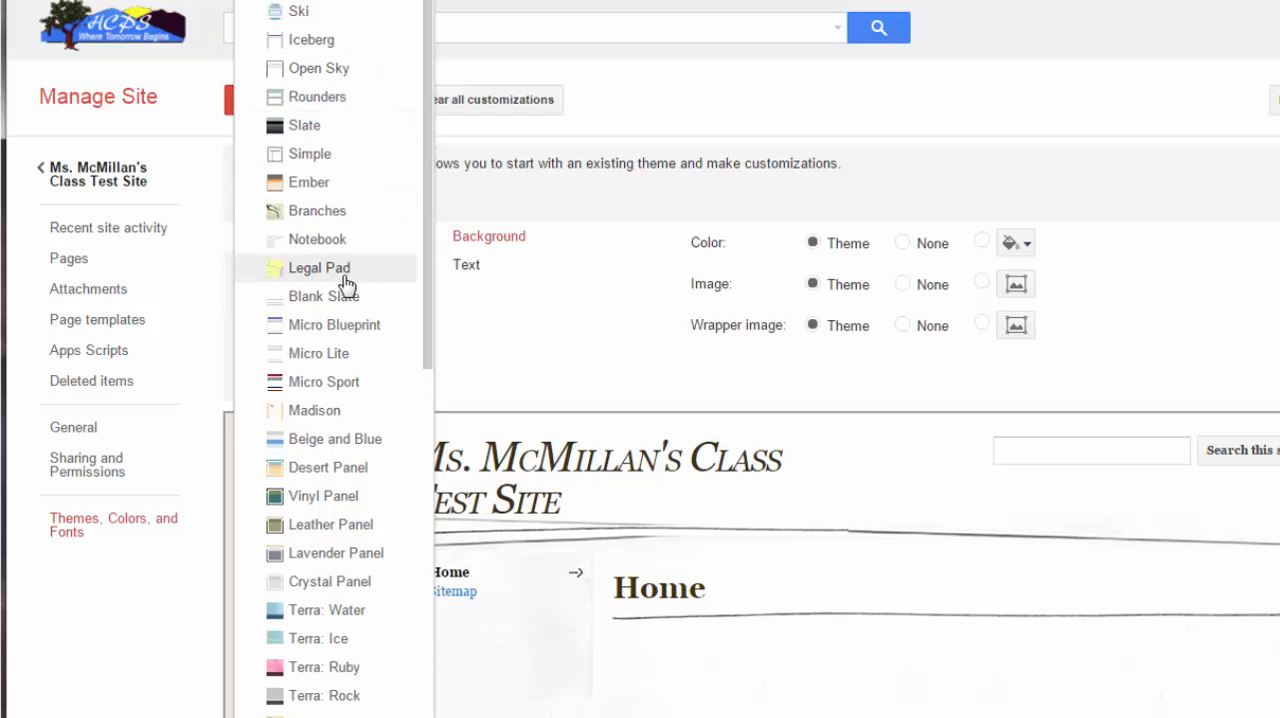
{"action": "left_click", "coordinate": [344, 384]}
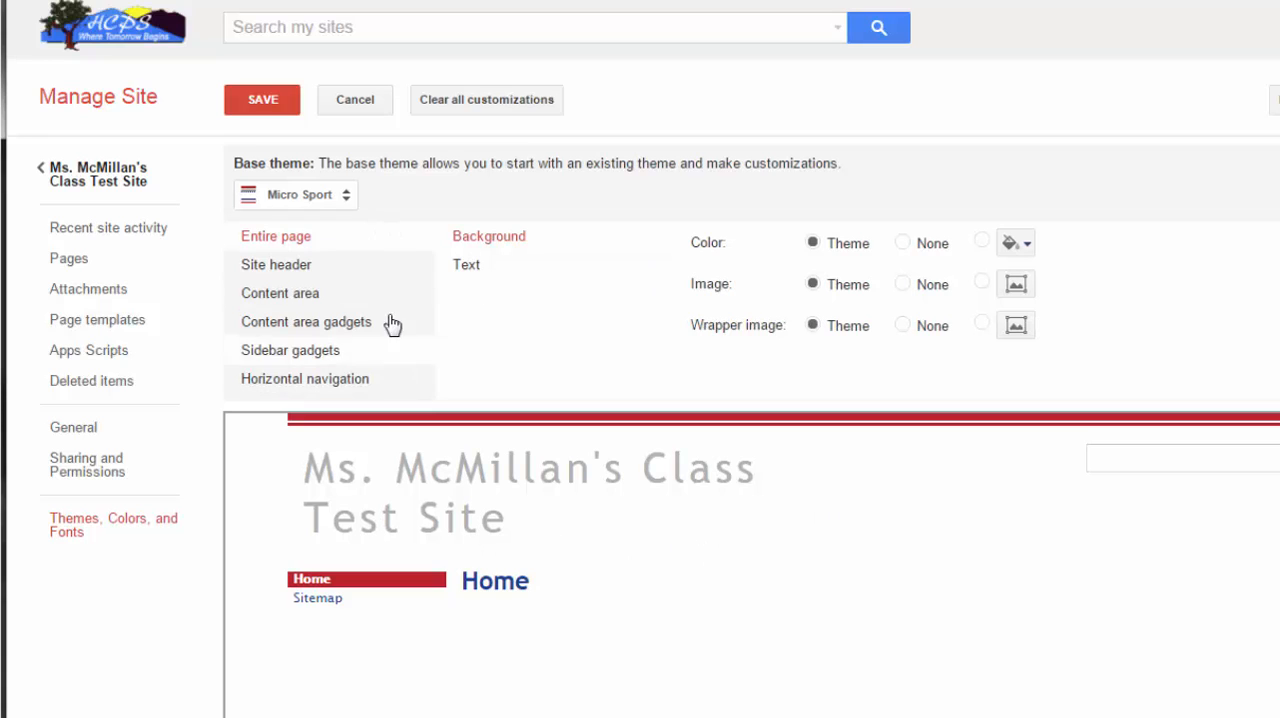
- Set the site header's title size to 18 pt, comparing it with 24 pt, and save the theme changes
{"action": "left_click", "coordinate": [307, 272]}
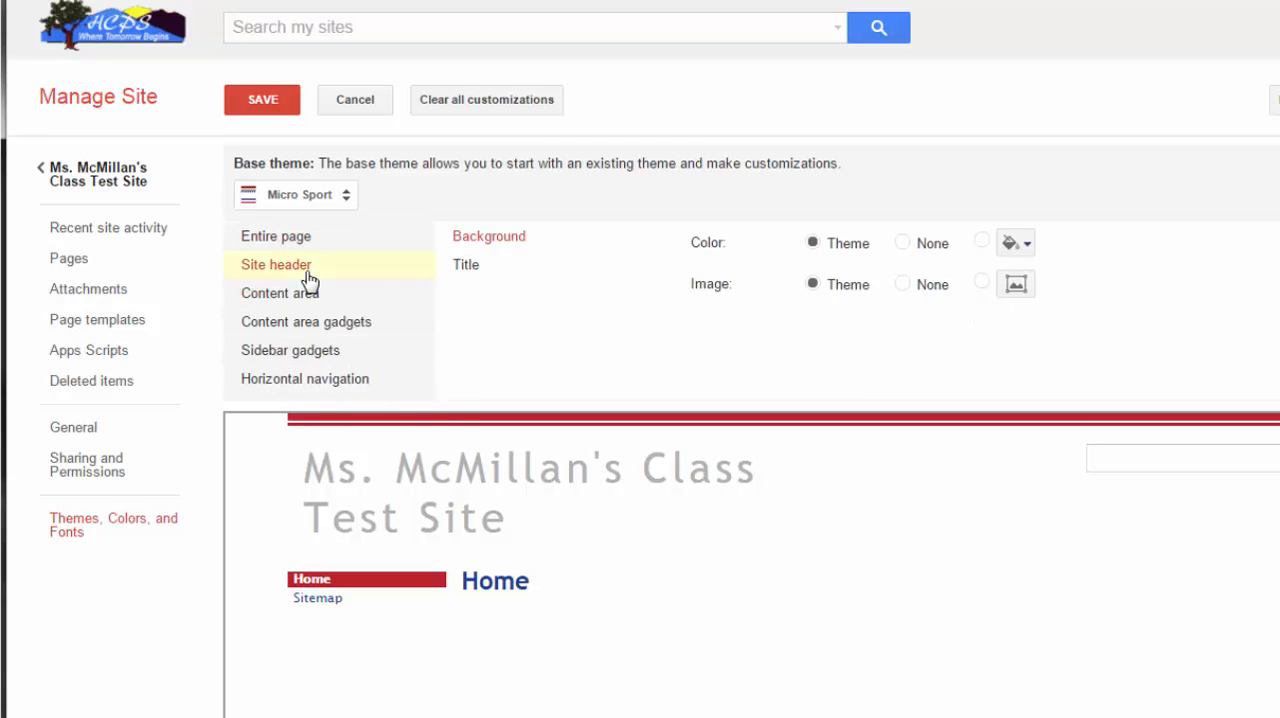
{"action": "left_click", "coordinate": [467, 270]}
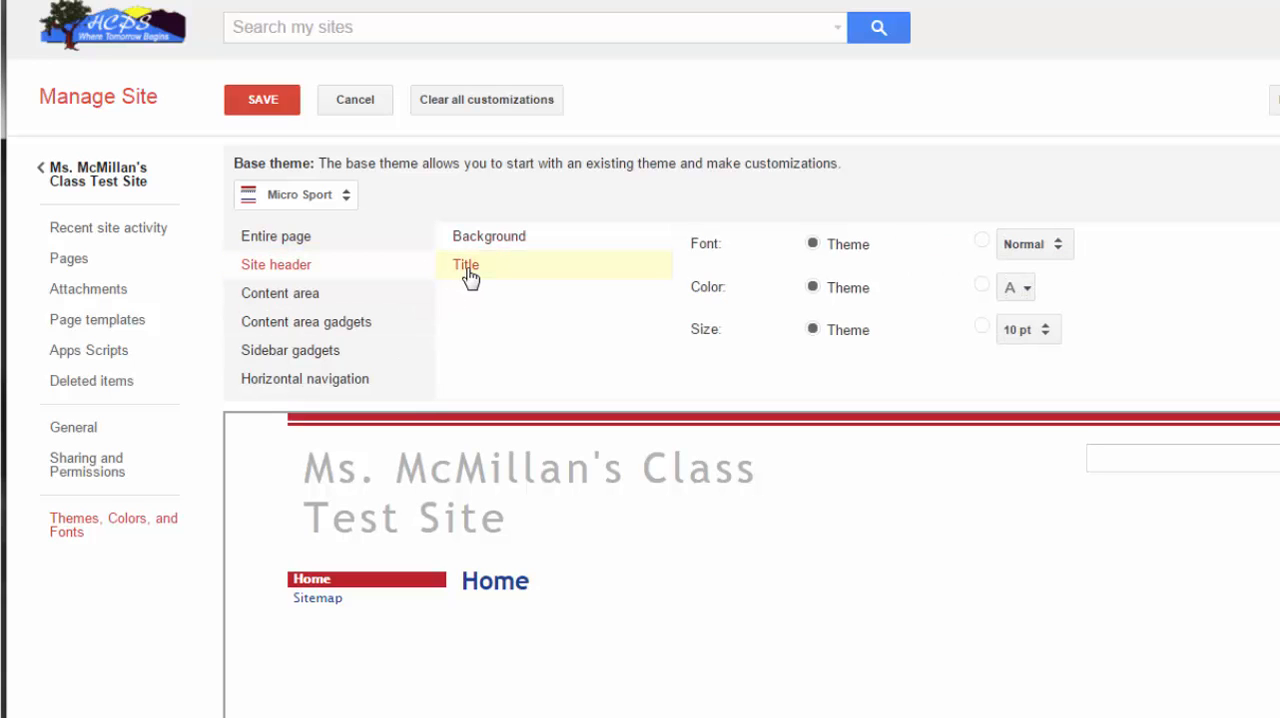
{"action": "left_click", "coordinate": [1050, 333]}
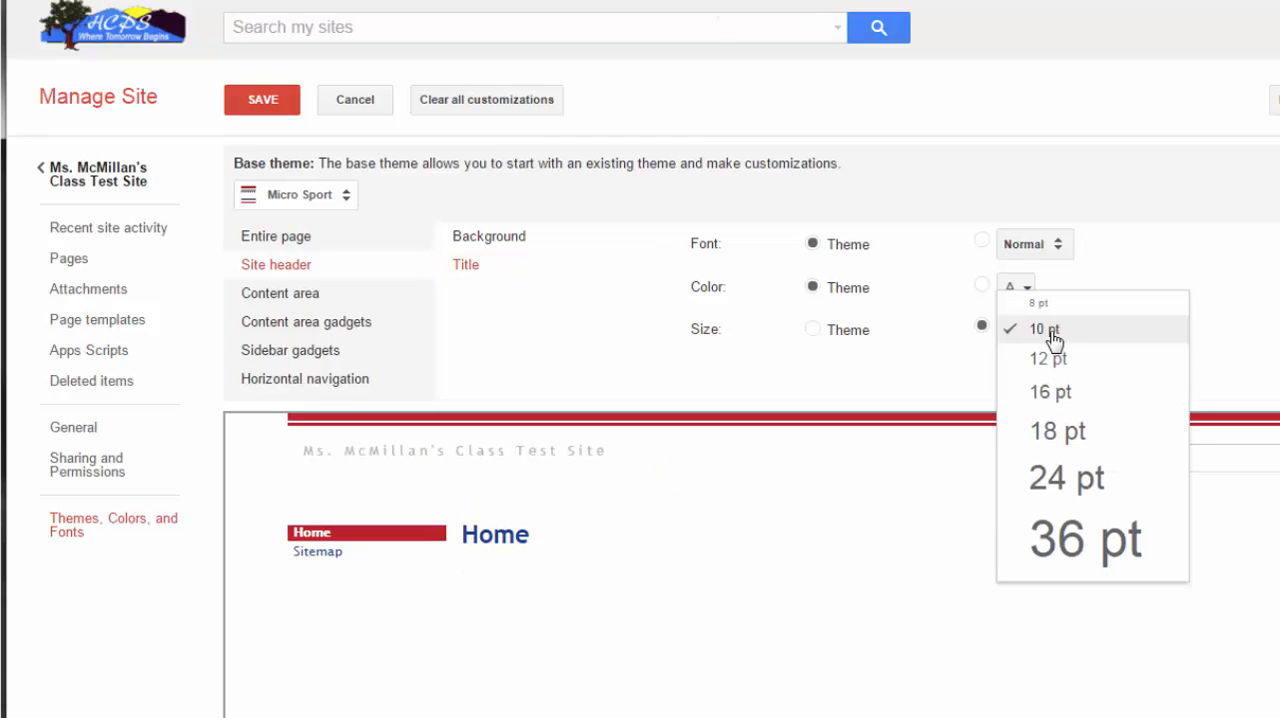
{"action": "left_click", "coordinate": [1051, 435]}
{"action": "left_click", "coordinate": [1043, 336]}
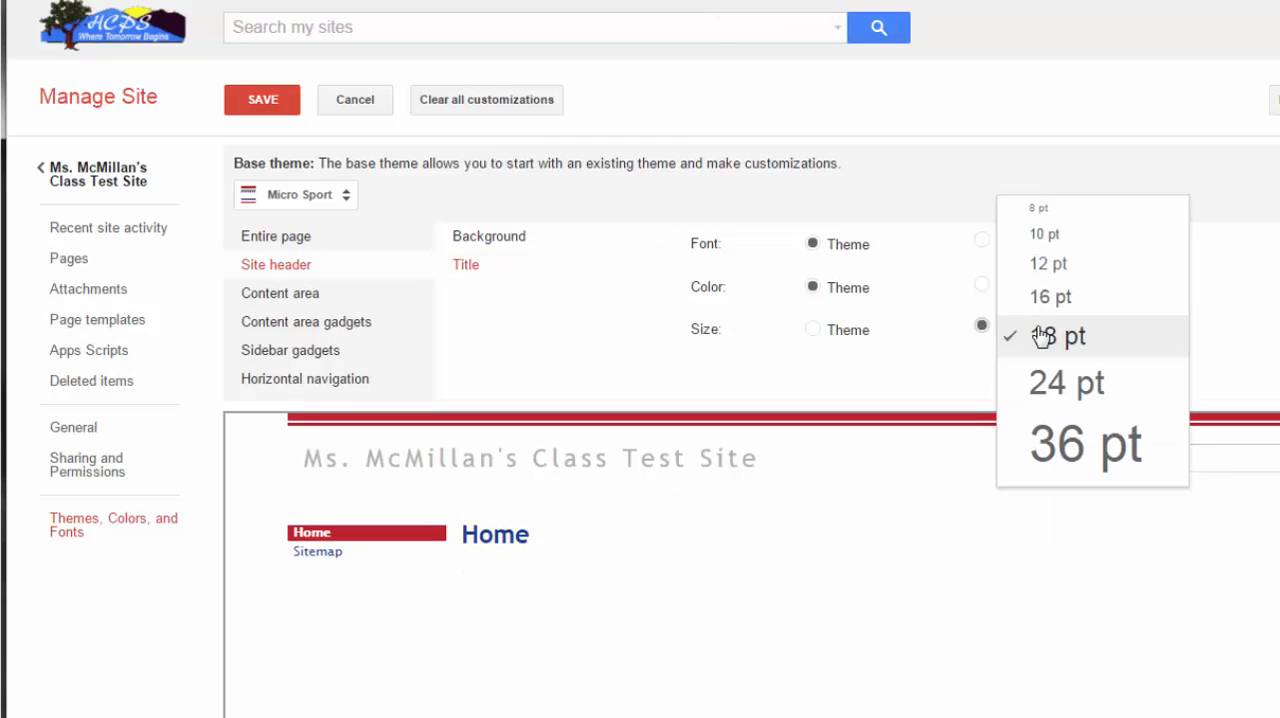
{"action": "left_click", "coordinate": [1038, 392]}
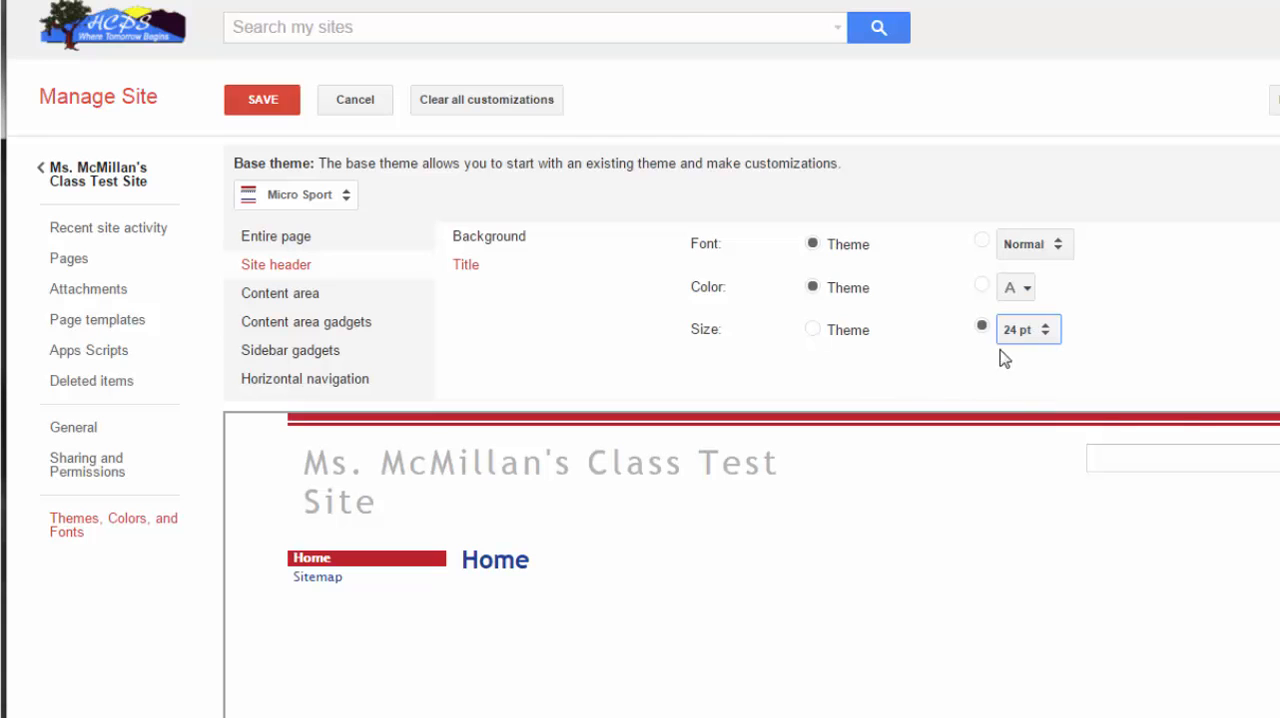
{"action": "left_click", "coordinate": [1046, 332]}
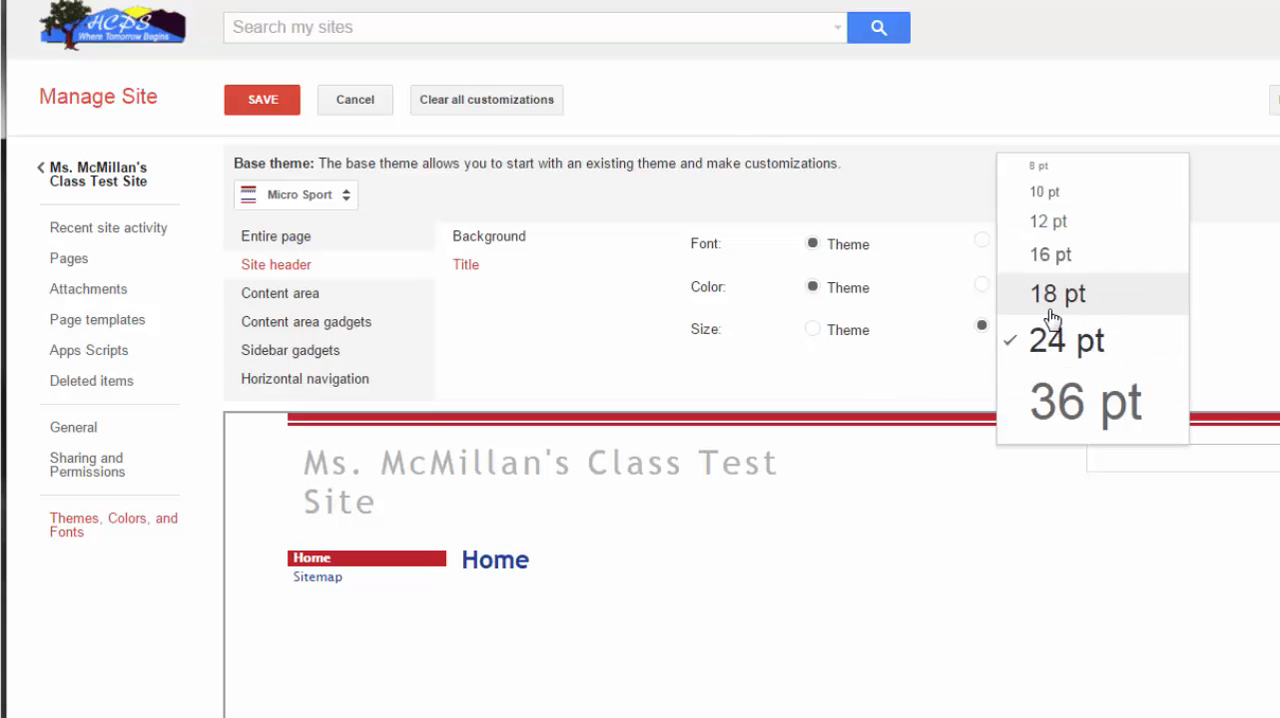
{"action": "left_click", "coordinate": [1052, 295]}
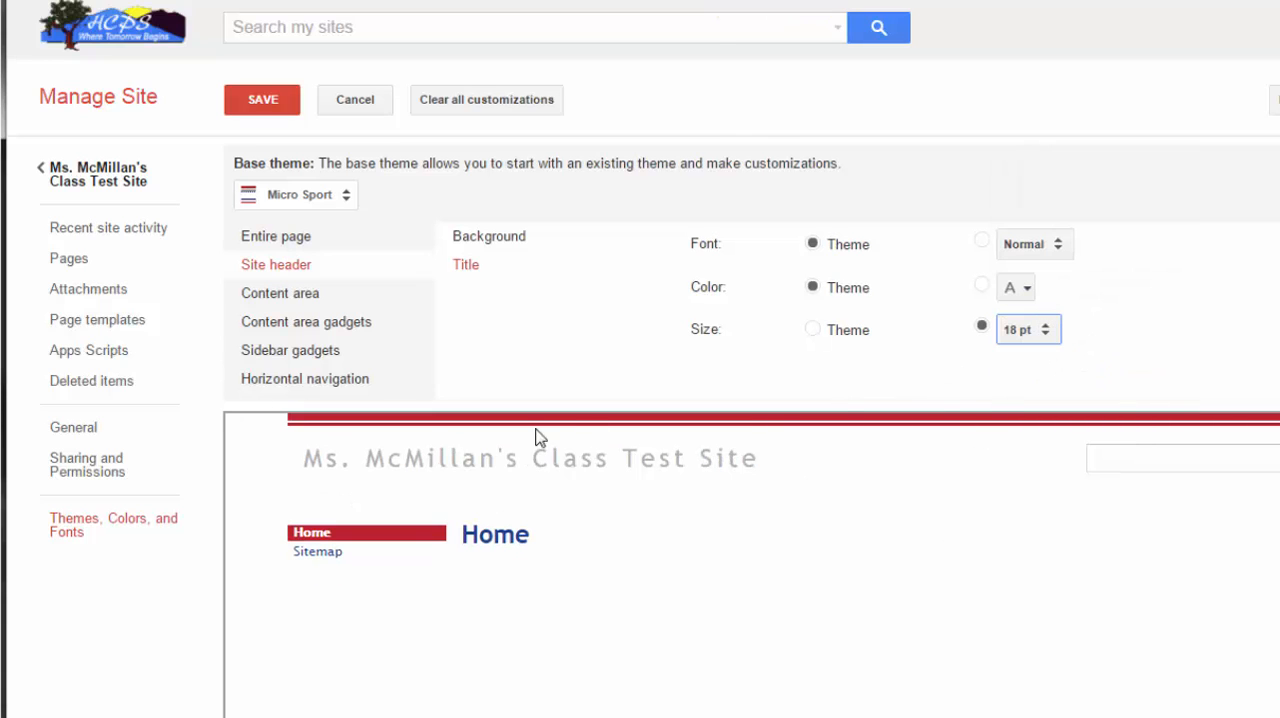
{"action": "left_click", "coordinate": [245, 104]}
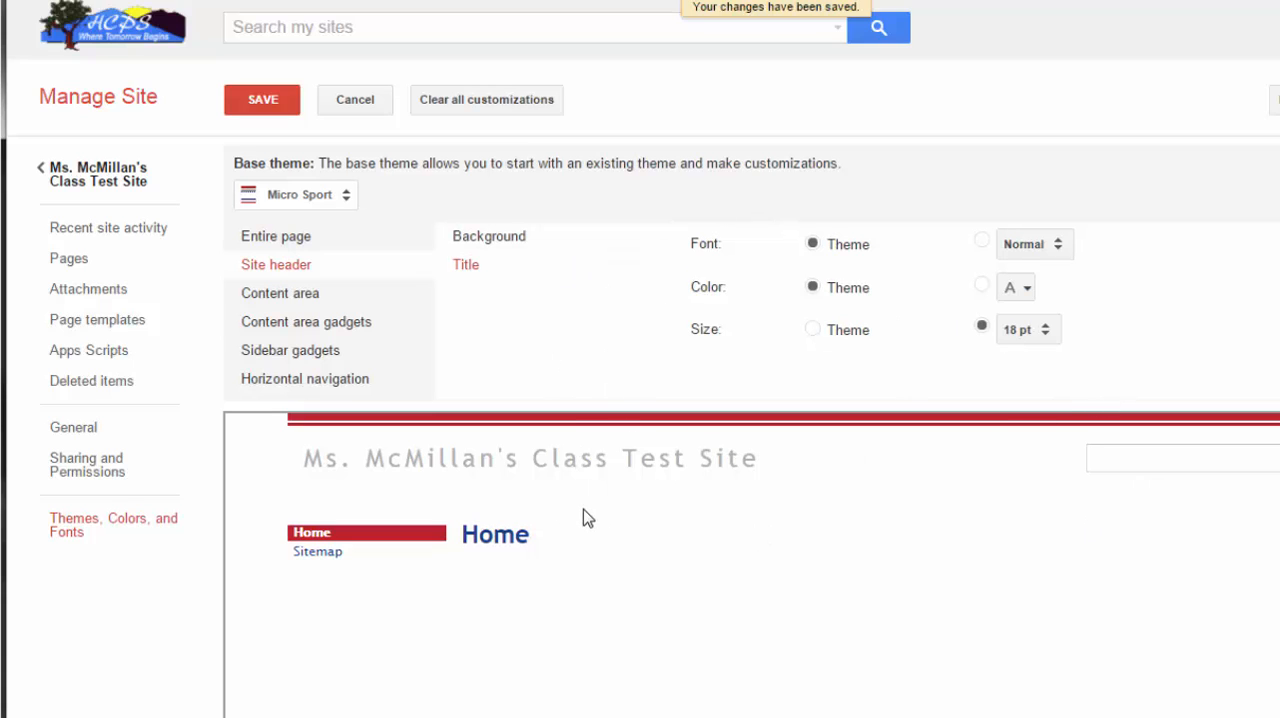
- Return to the site's home page, check the page and site actions, and review the Website Planning diagram of pages and sub-pages
{"action": "left_click", "coordinate": [91, 178]}
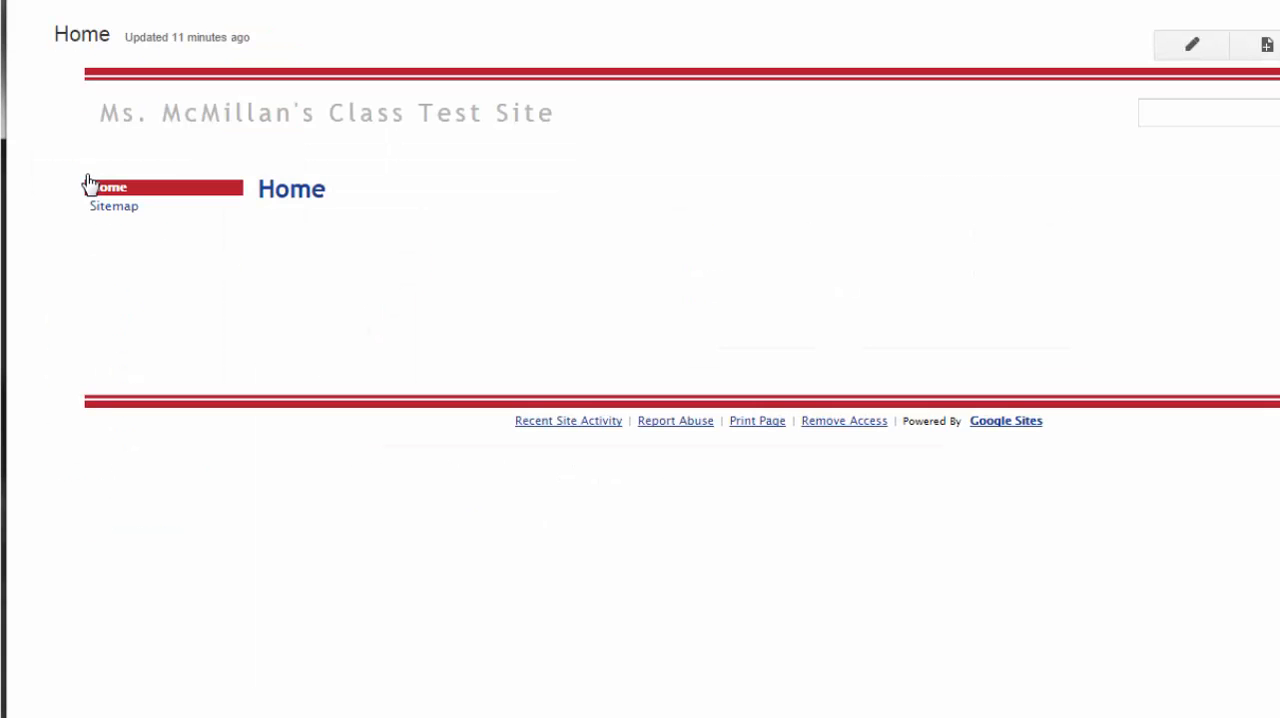
{"action": "left_click", "coordinate": [1270, 66]}
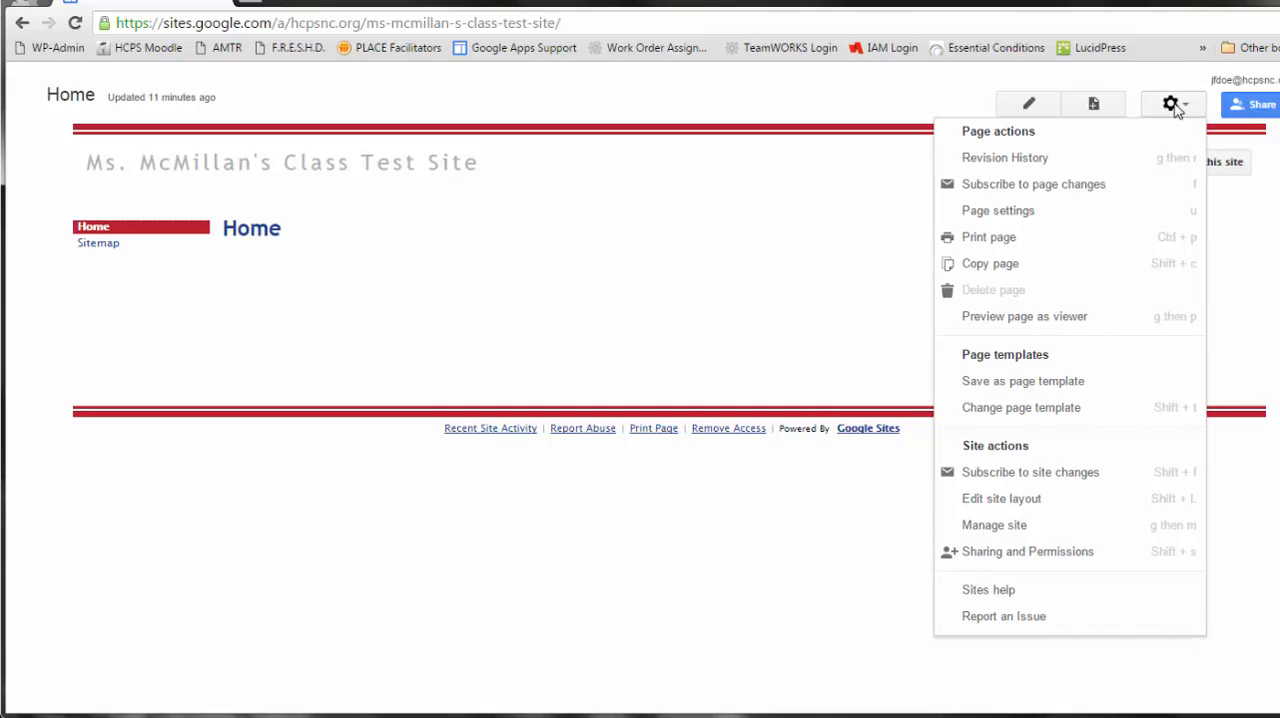
{"action": "left_click", "coordinate": [1127, 82]}
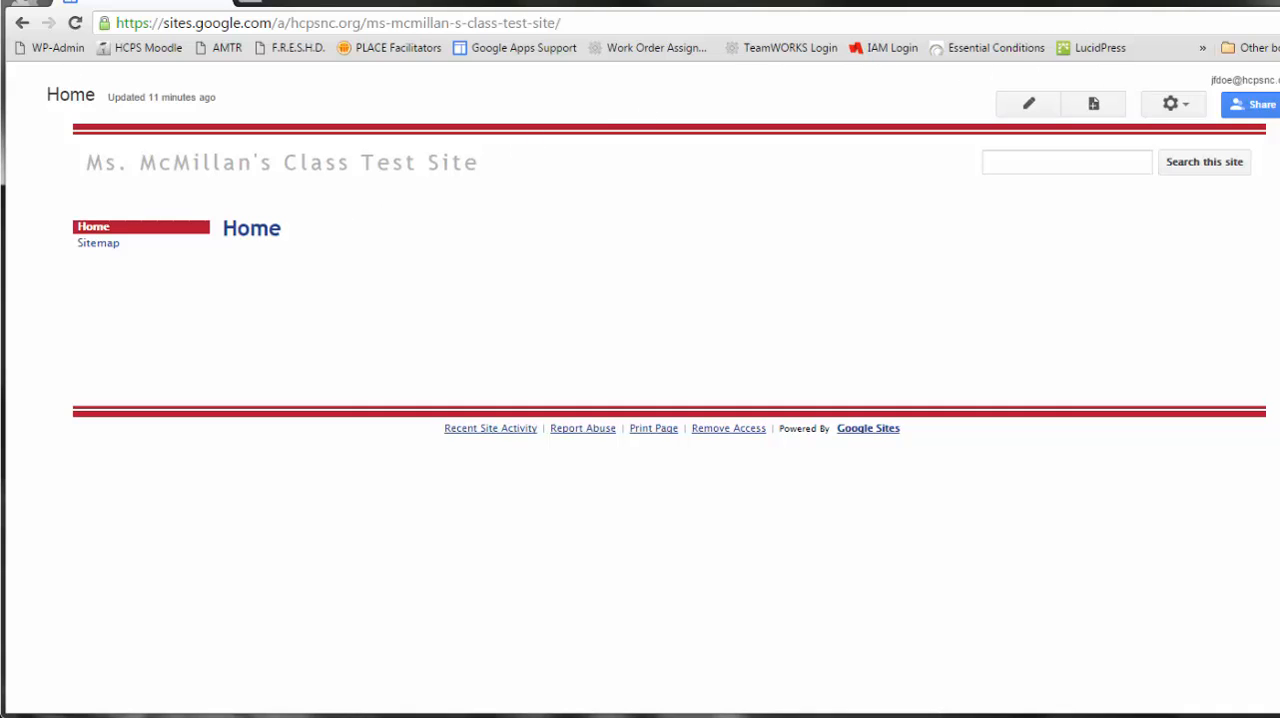
{"action": "left_click_drag", "start_coordinate": [0, 8], "coordinate": [835, 0]}
{"action": "left_click_drag", "start_coordinate": [765, 18], "coordinate": [775, 18]}
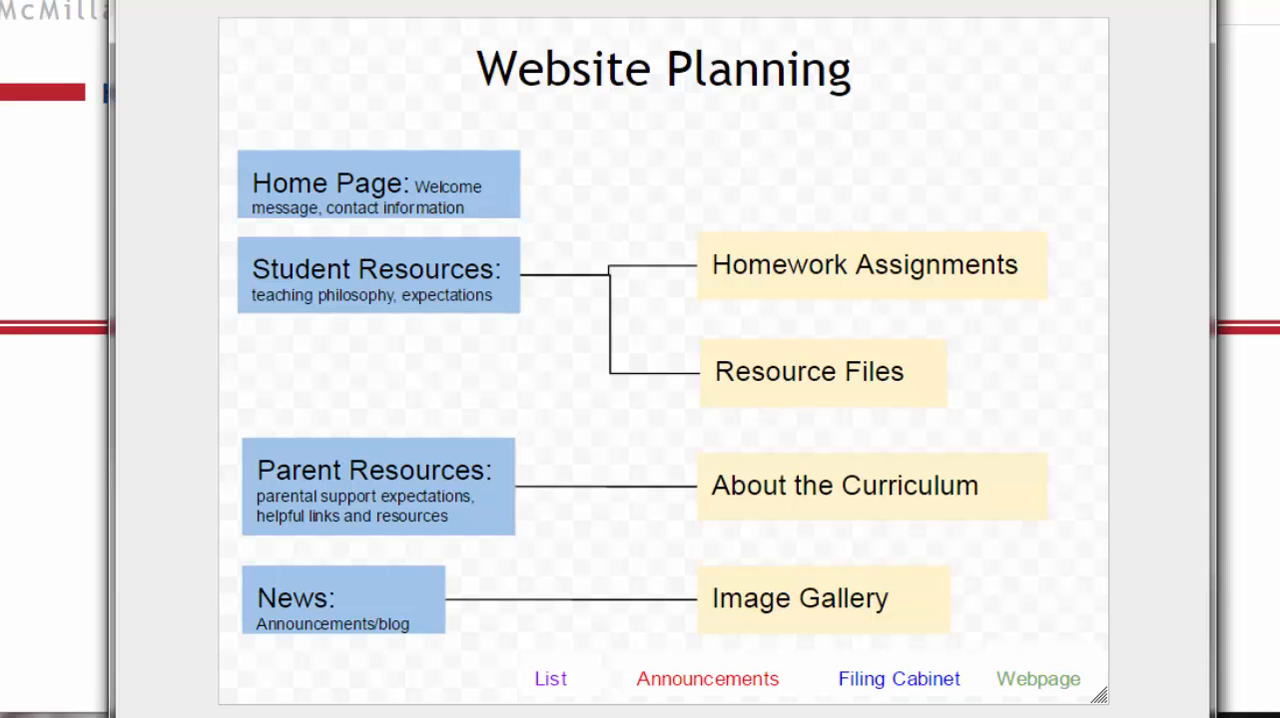
{"action": "left_click_drag", "start_coordinate": [700, 10], "coordinate": [0, 12]}
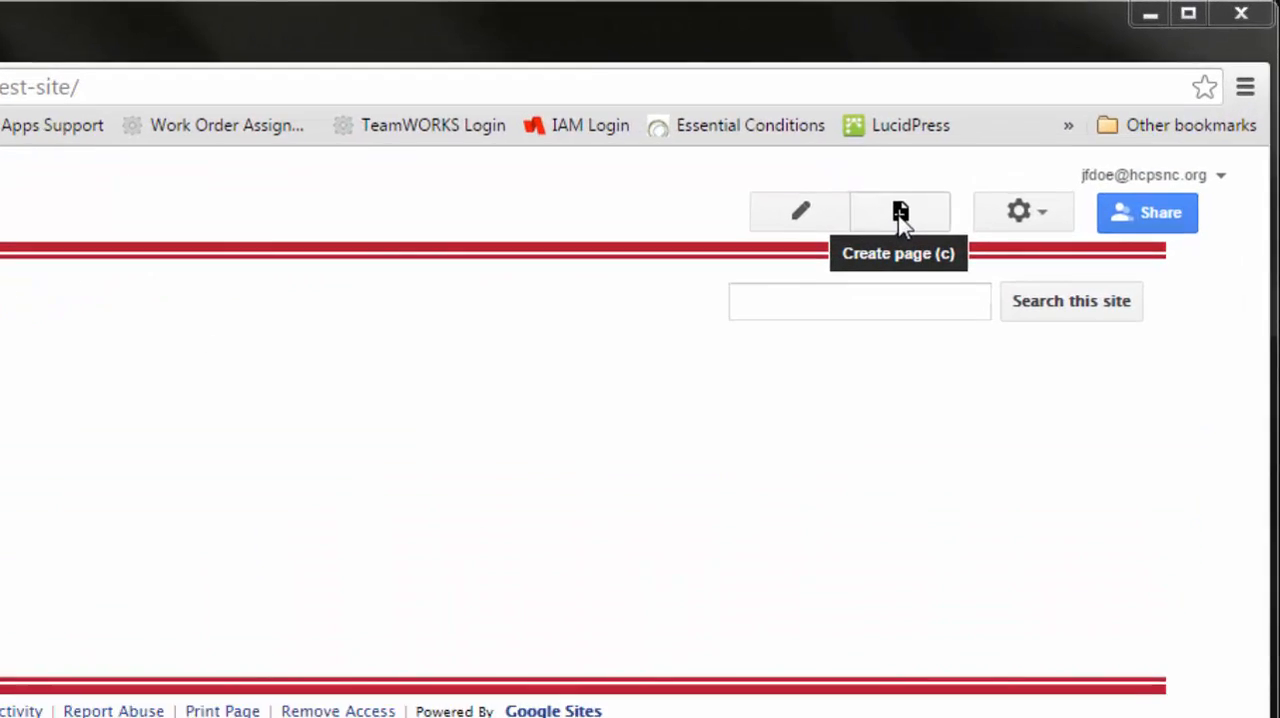
- Create and save a top-level Web Page named Student Resources, and check its navigation link from the home page
{"action": "left_click", "coordinate": [772, 295]}
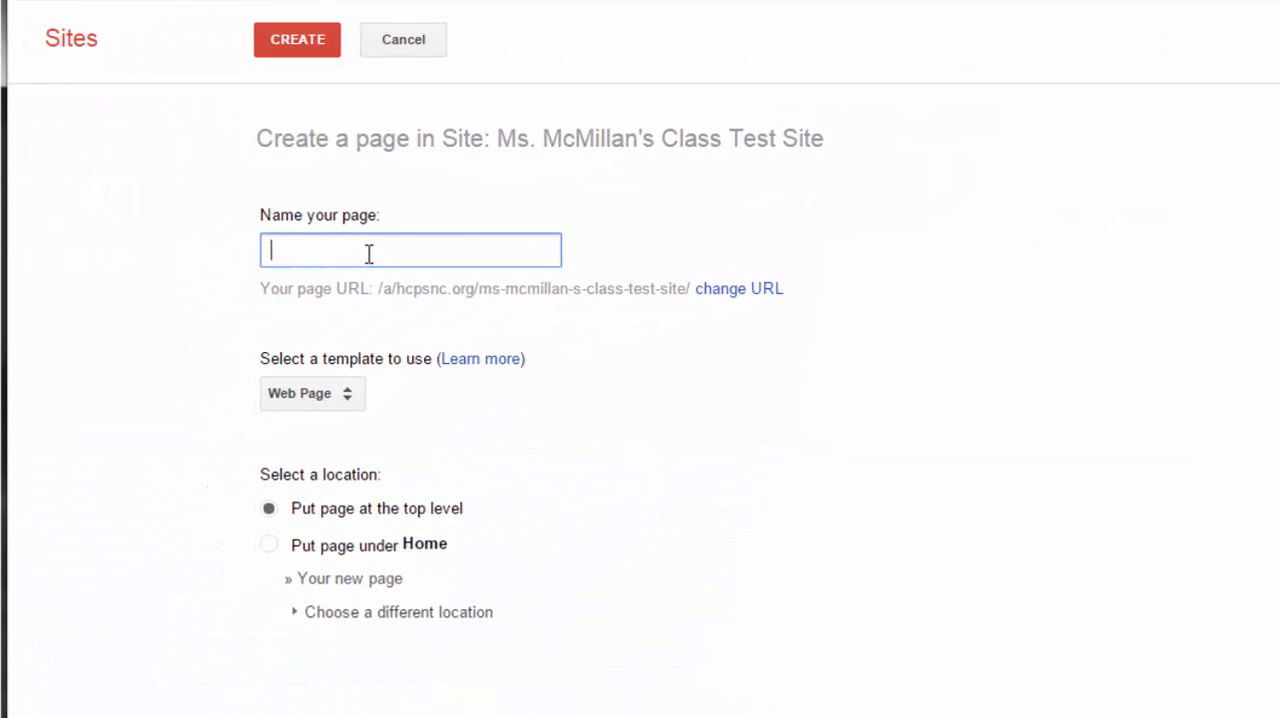
{"action": "type", "text": "Student Re"}
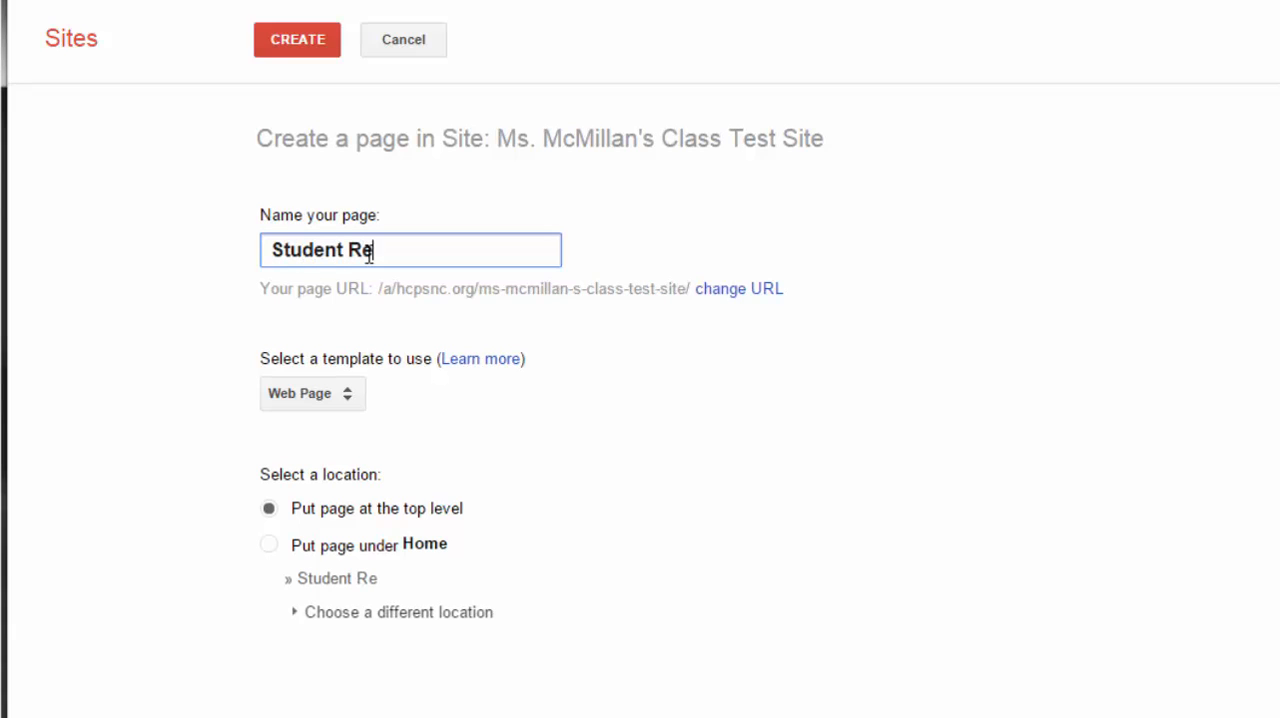
{"action": "type", "text": "sources"}
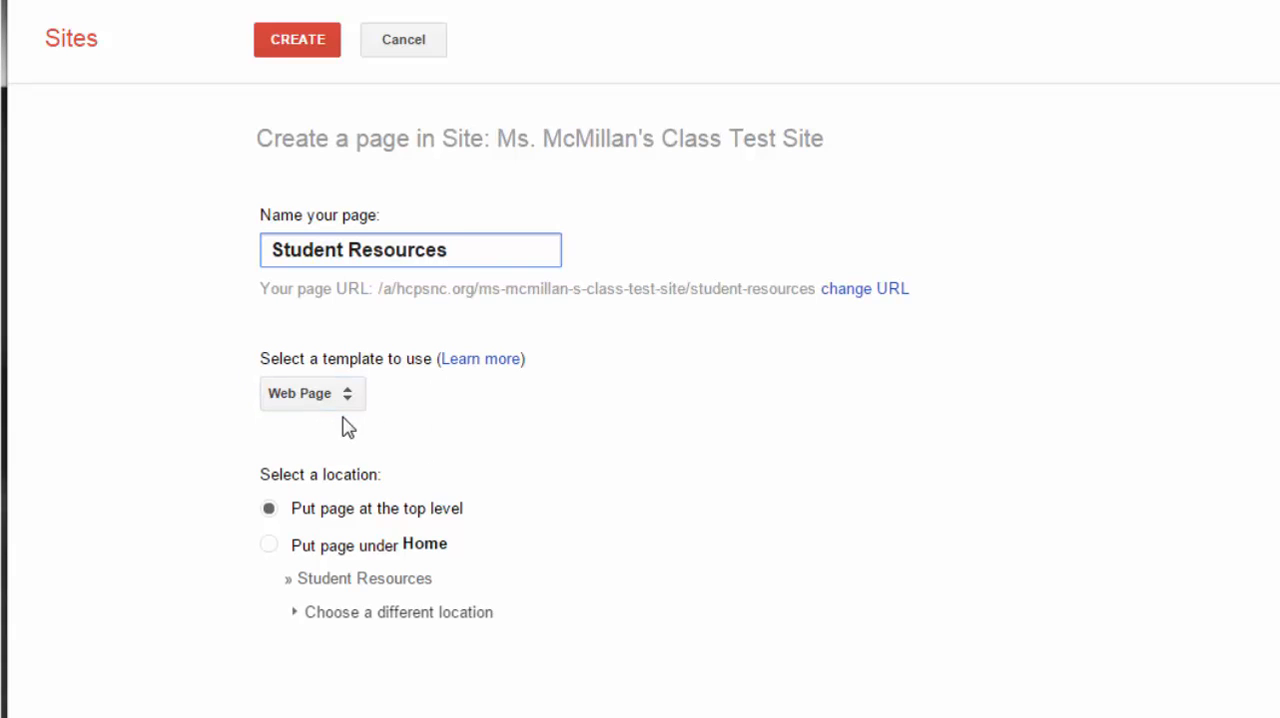
{"action": "left_click", "coordinate": [314, 48]}
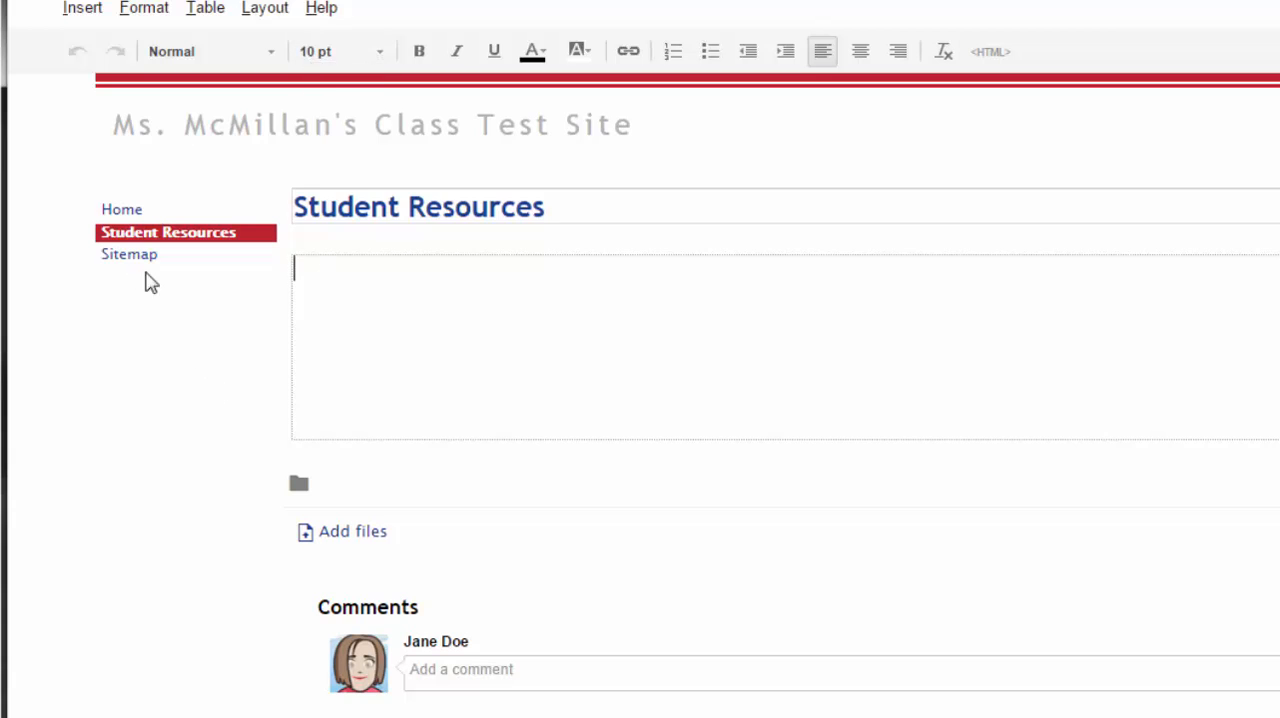
{"action": "left_click", "coordinate": [1198, 75]}
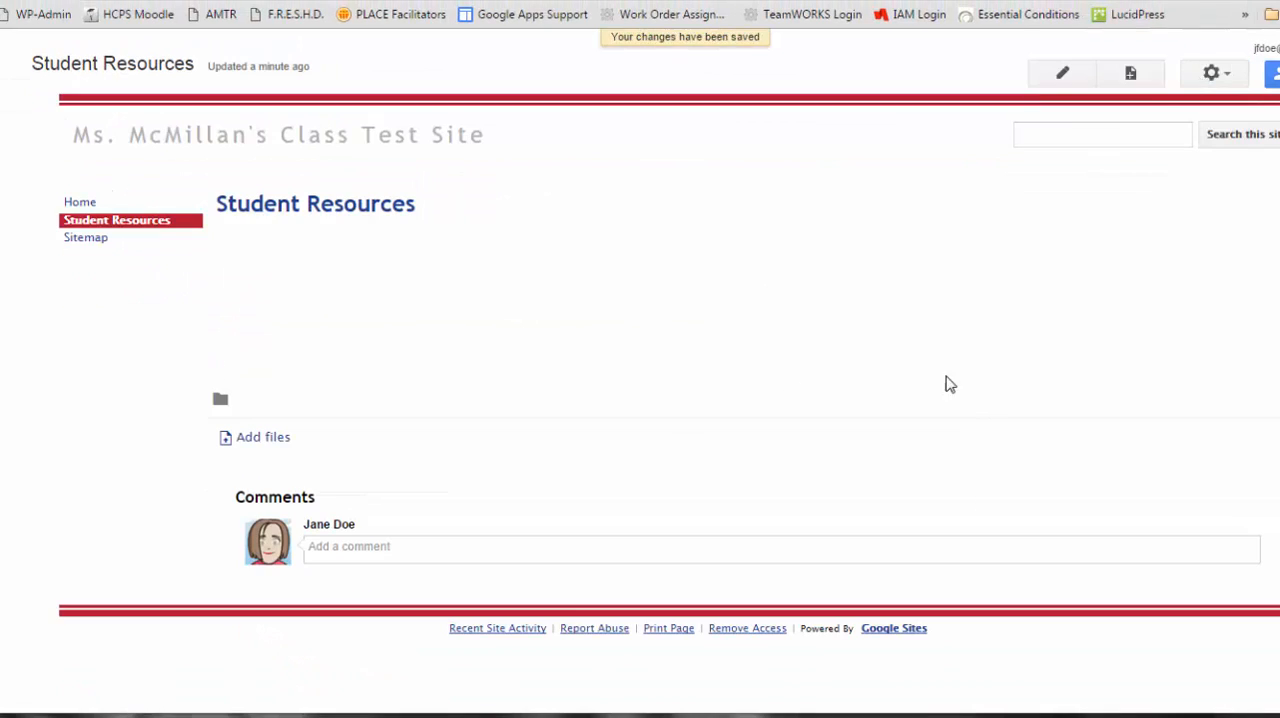
{"action": "left_click", "coordinate": [82, 205]}
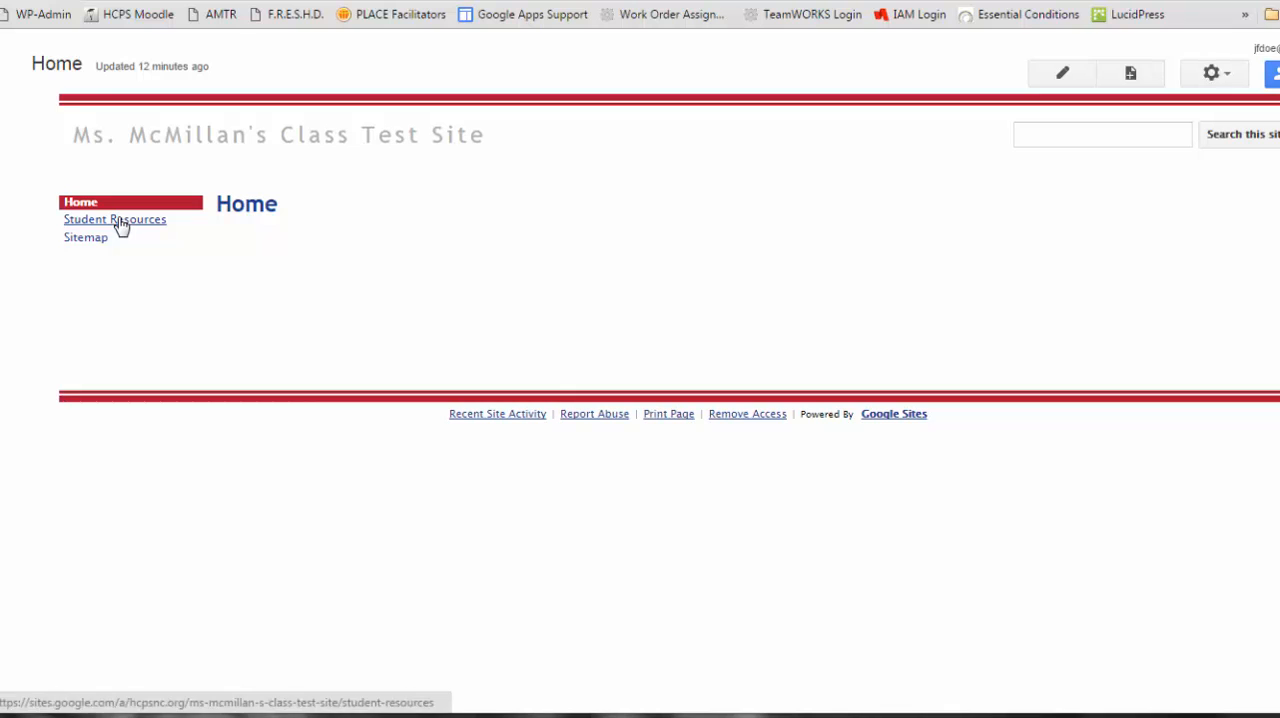
{"action": "left_click", "coordinate": [120, 223]}
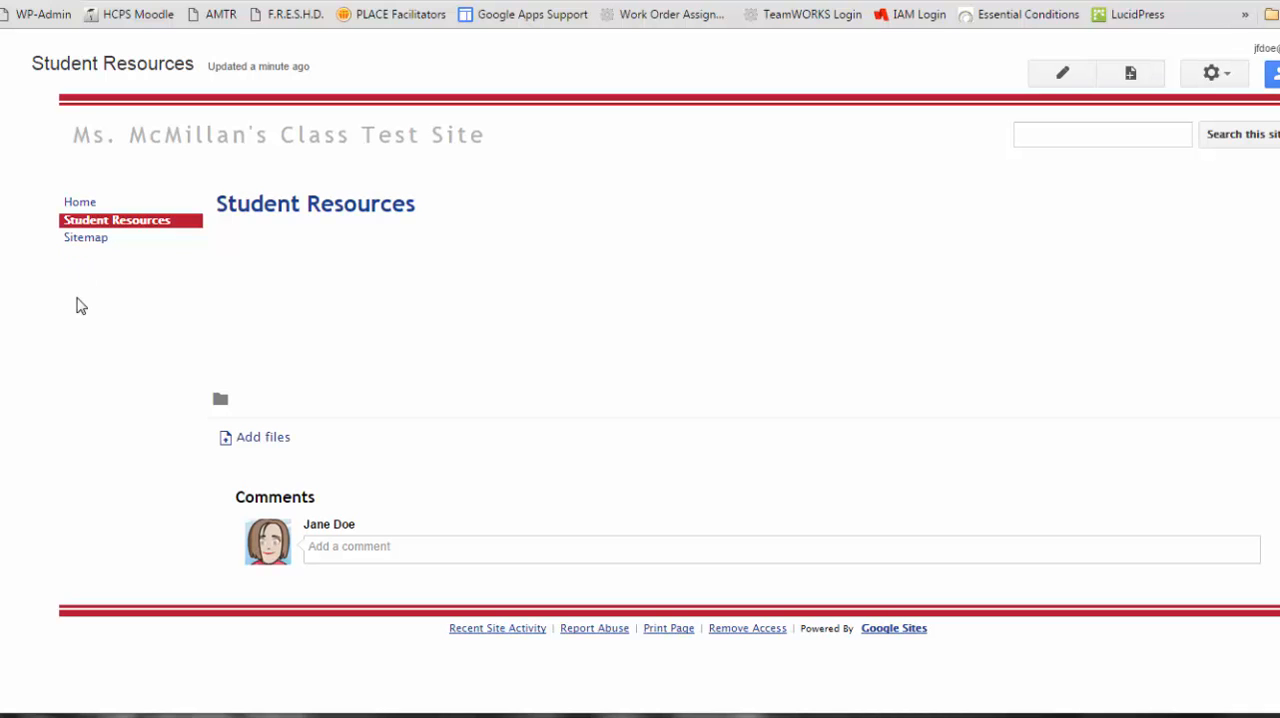
- Create a top-level page named Parent Resources with the Web Page template and save it
{"action": "left_click", "coordinate": [1131, 75]}
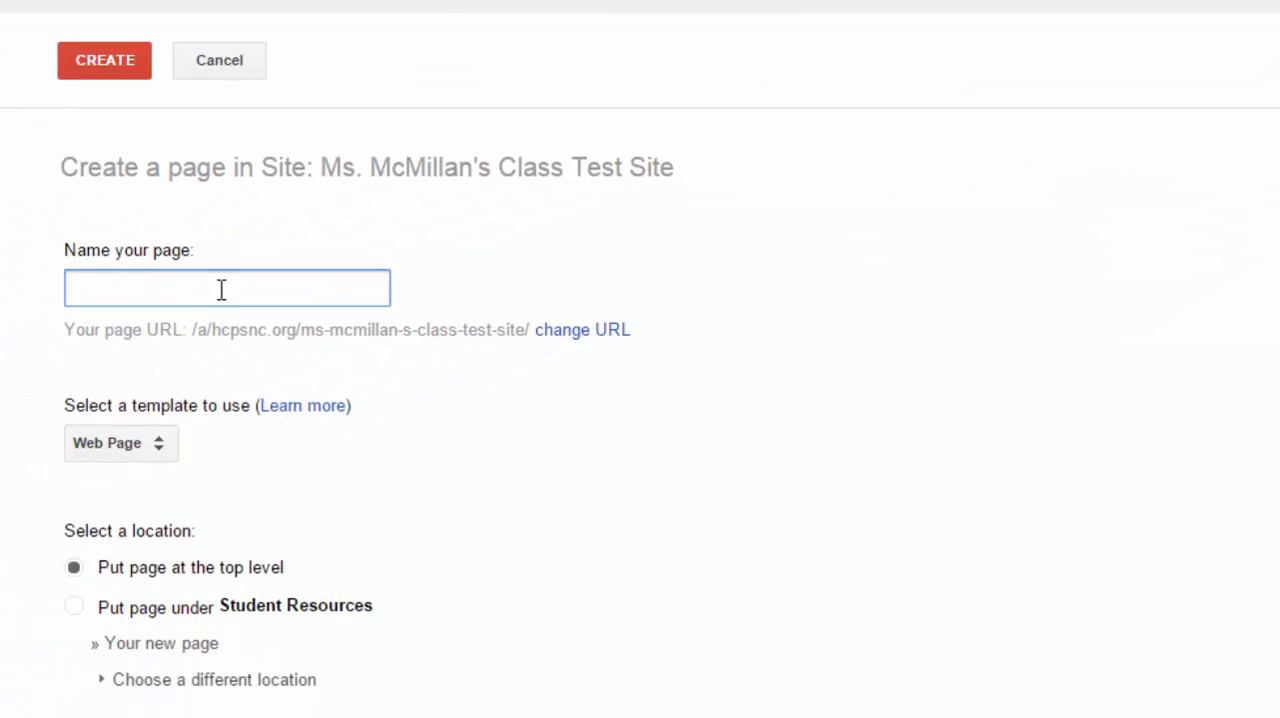
{"action": "type", "text": "Parent Resou"}
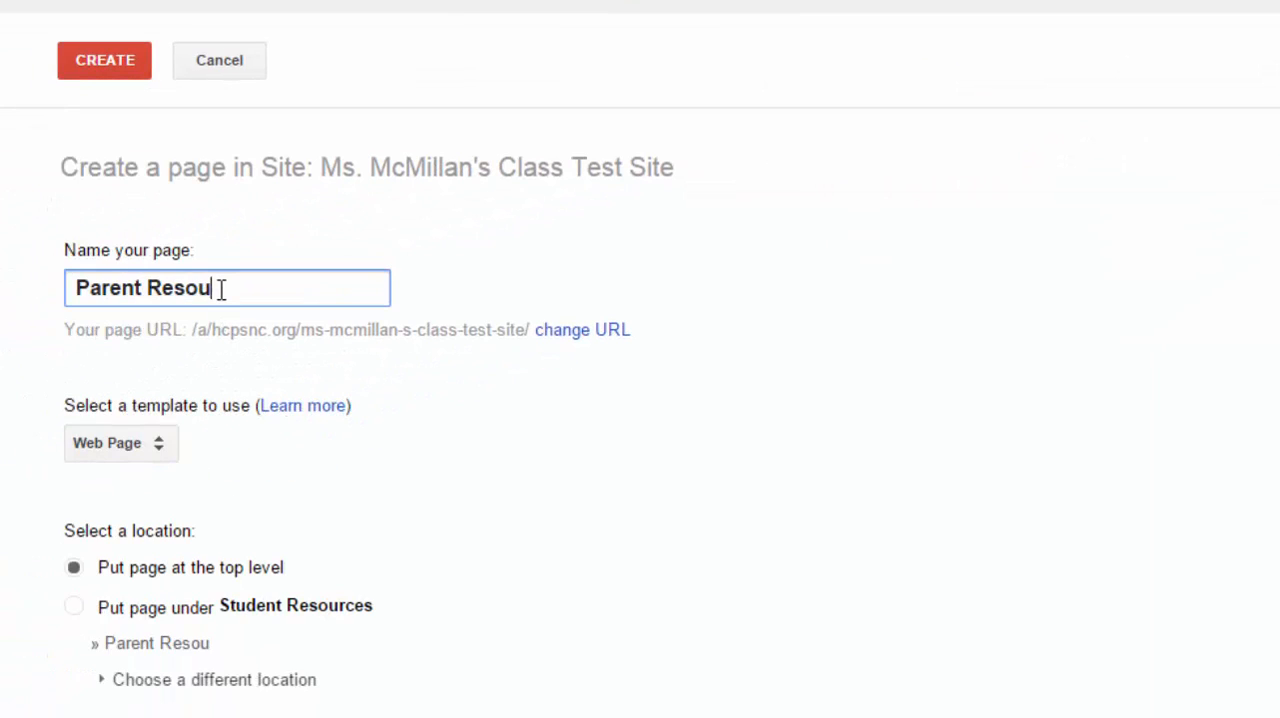
{"action": "type", "text": "rces"}
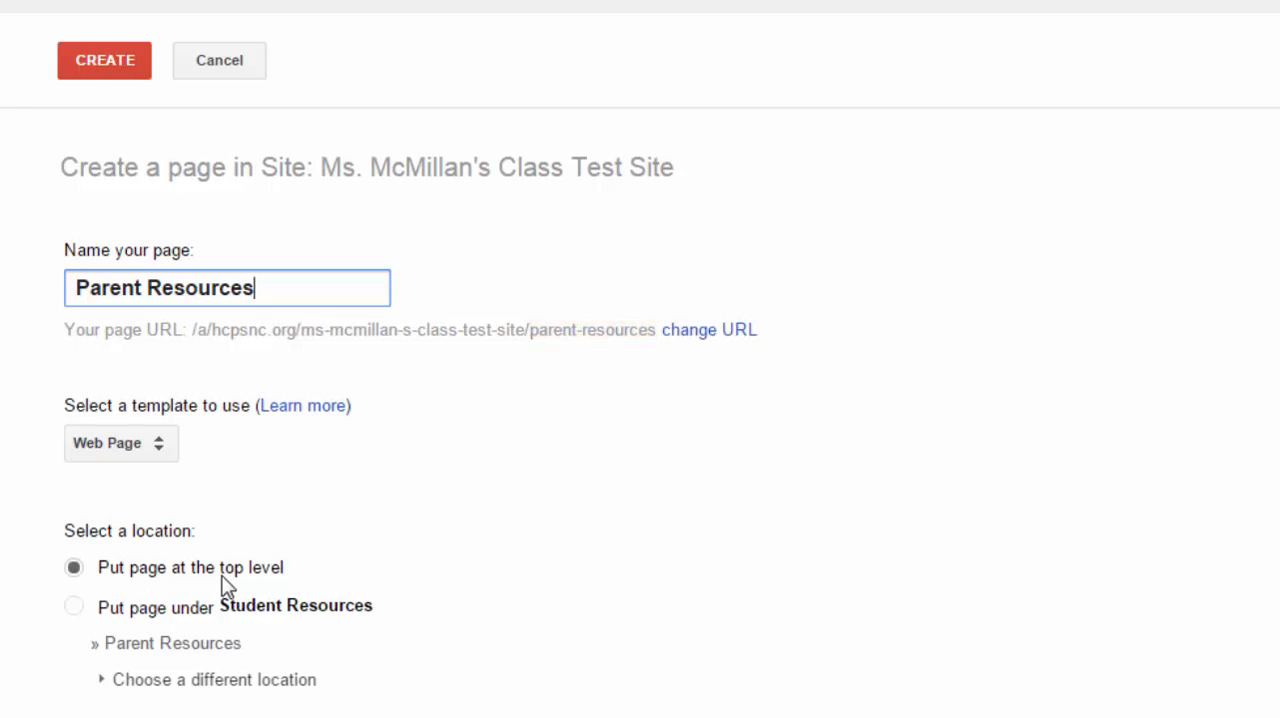
{"action": "left_click", "coordinate": [84, 70]}
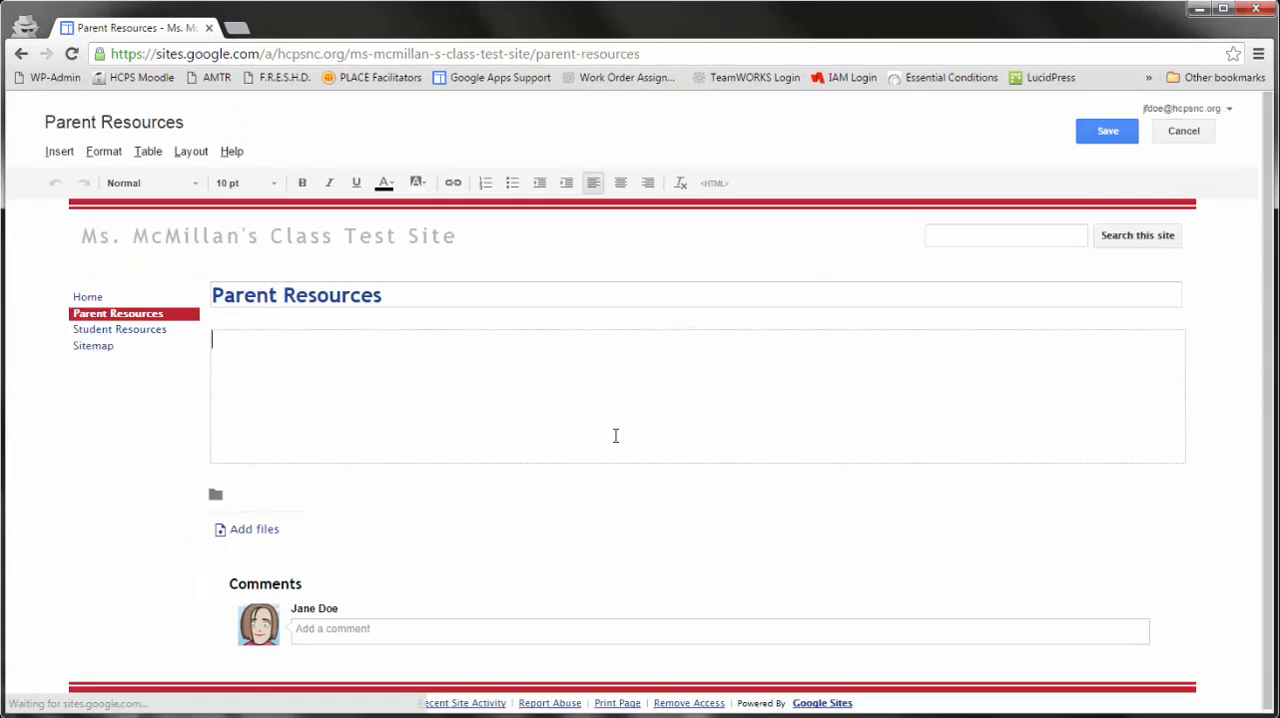
{"action": "left_click", "coordinate": [1093, 138]}
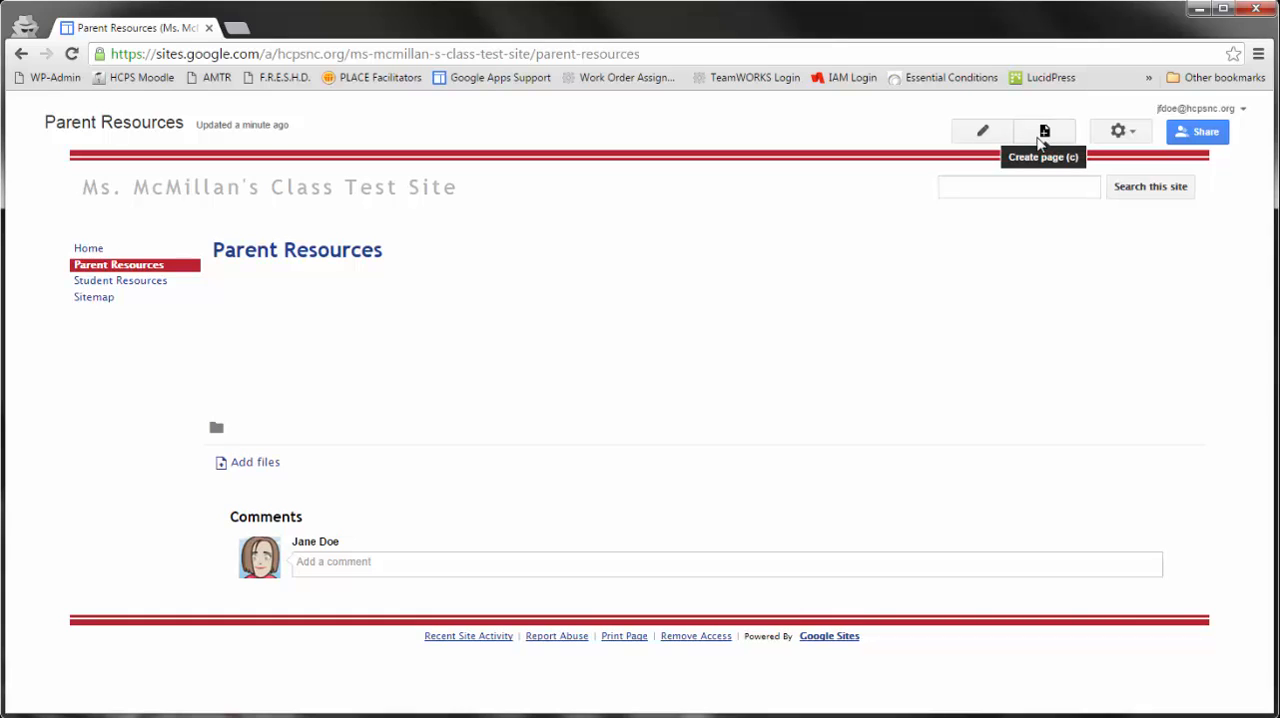
- Create a top-level page named News with the Announcements template, and check the site's page hierarchy in the sitemap
{"action": "left_click", "coordinate": [1042, 140]}
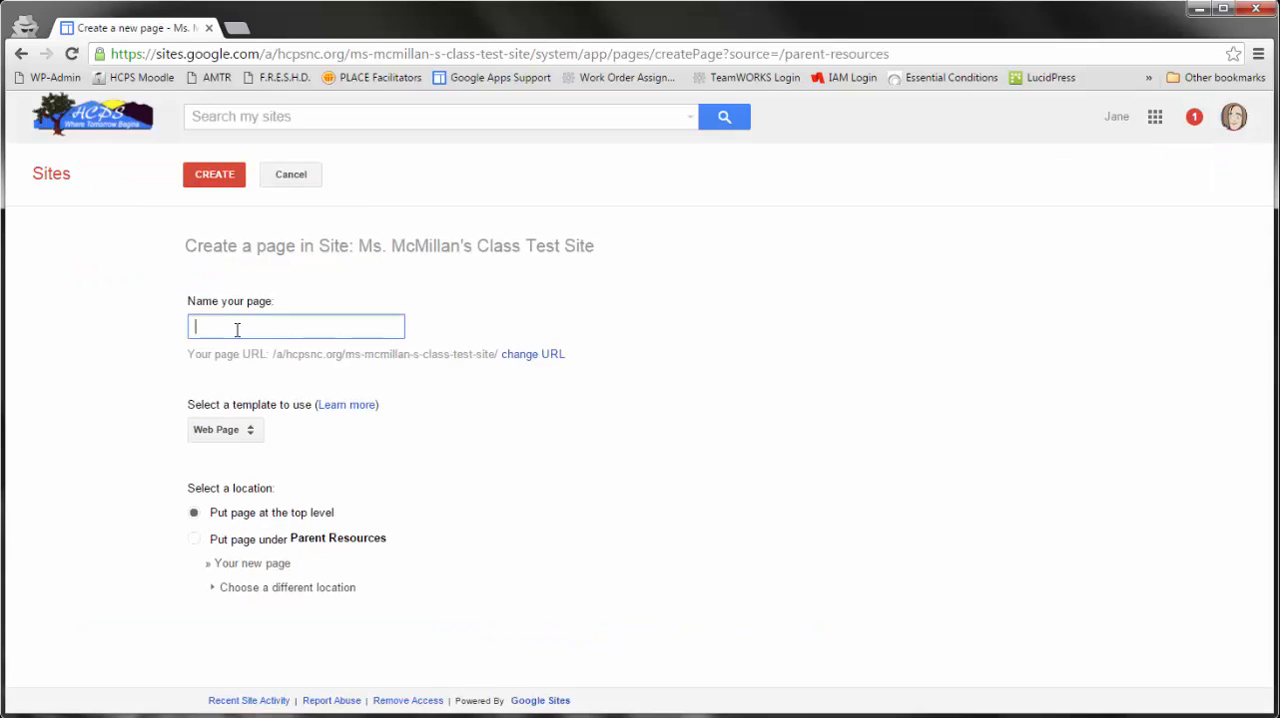
{"action": "type", "text": "News"}
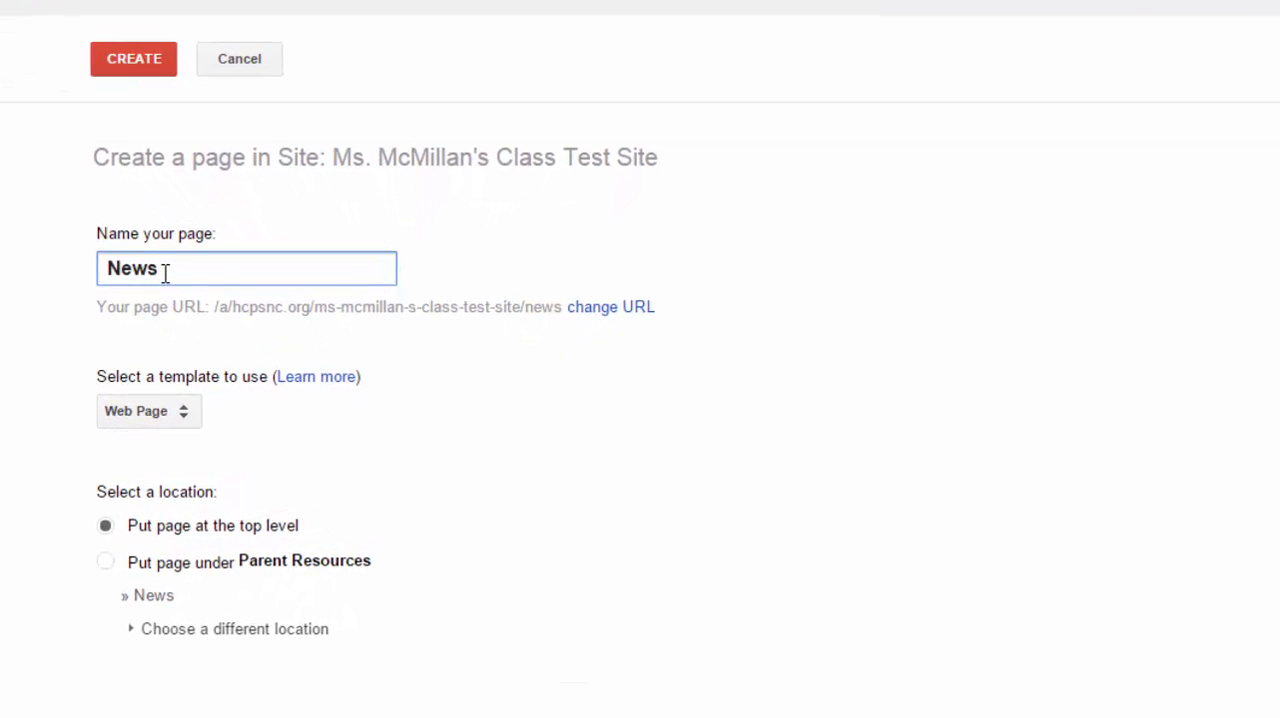
{"action": "left_click", "coordinate": [197, 414]}
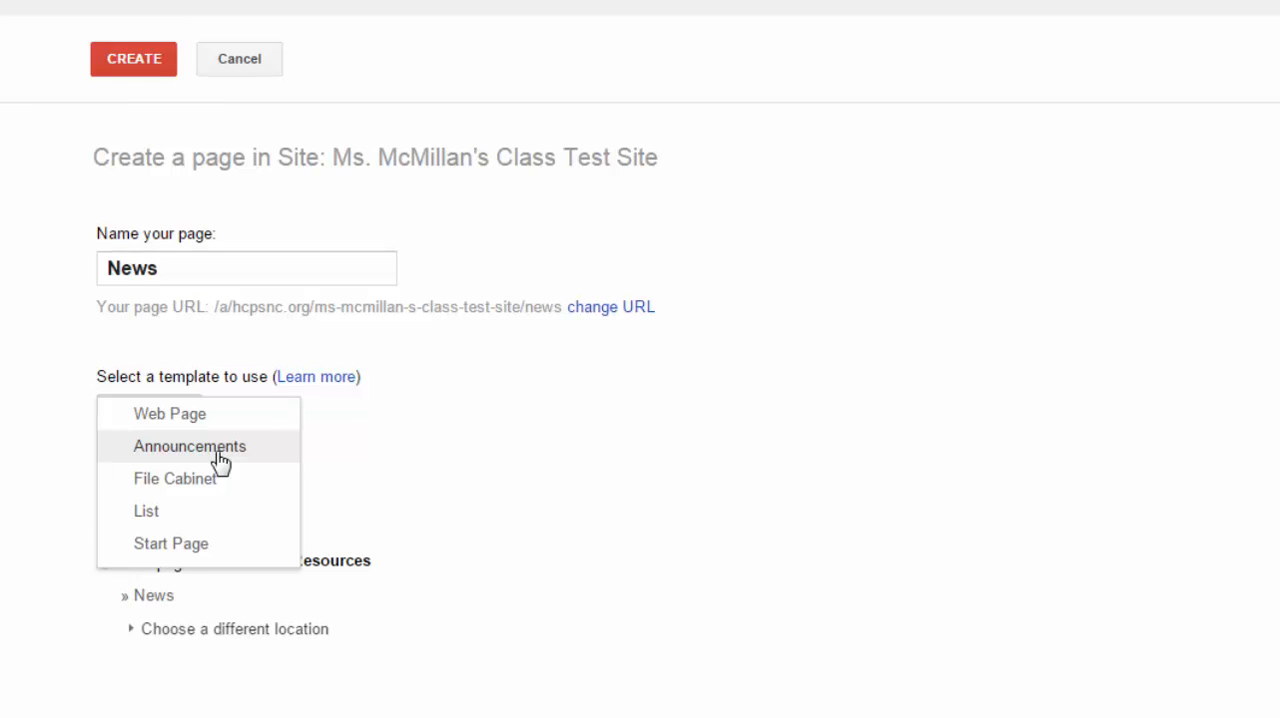
{"action": "left_click", "coordinate": [220, 455]}
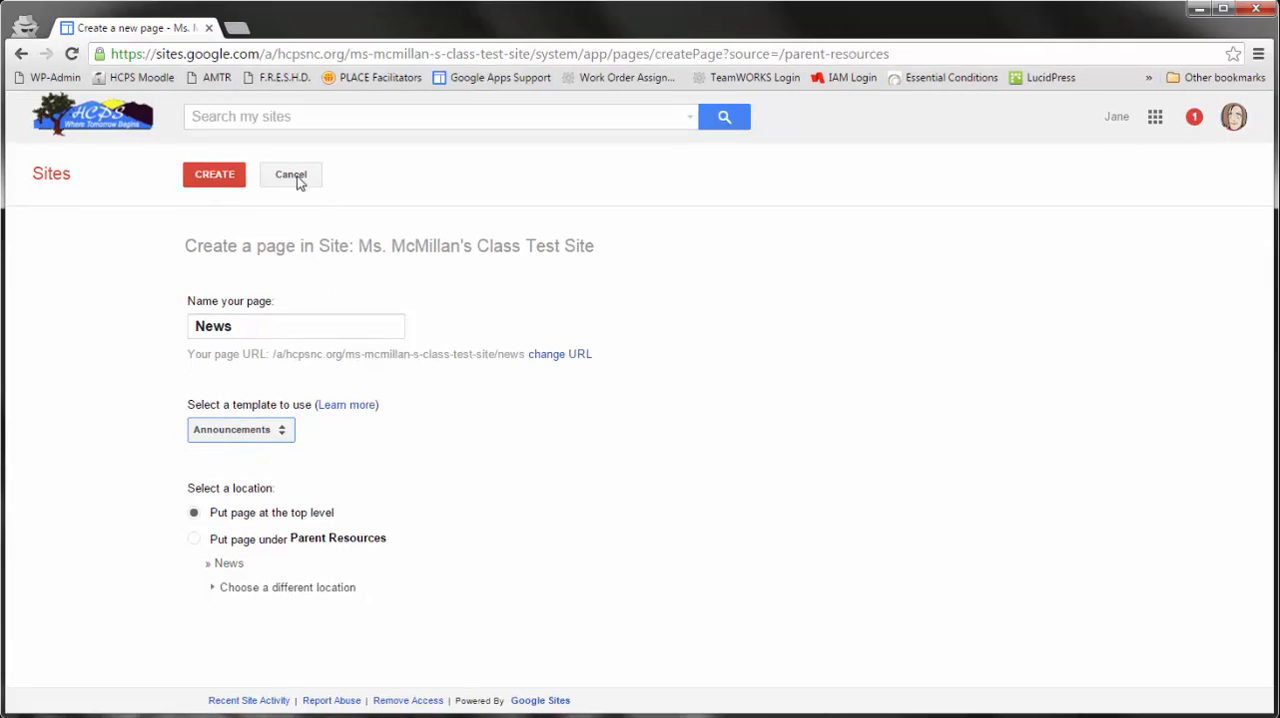
{"action": "left_click", "coordinate": [200, 182]}
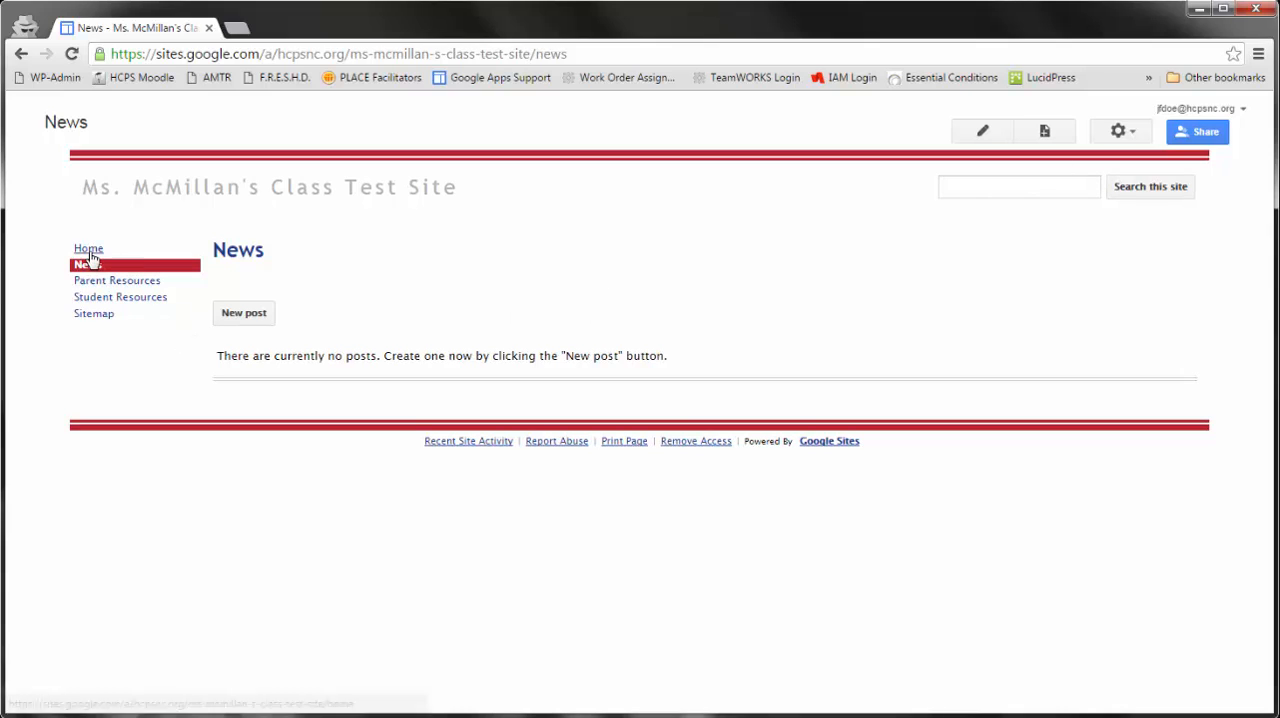
{"action": "left_click", "coordinate": [86, 320]}
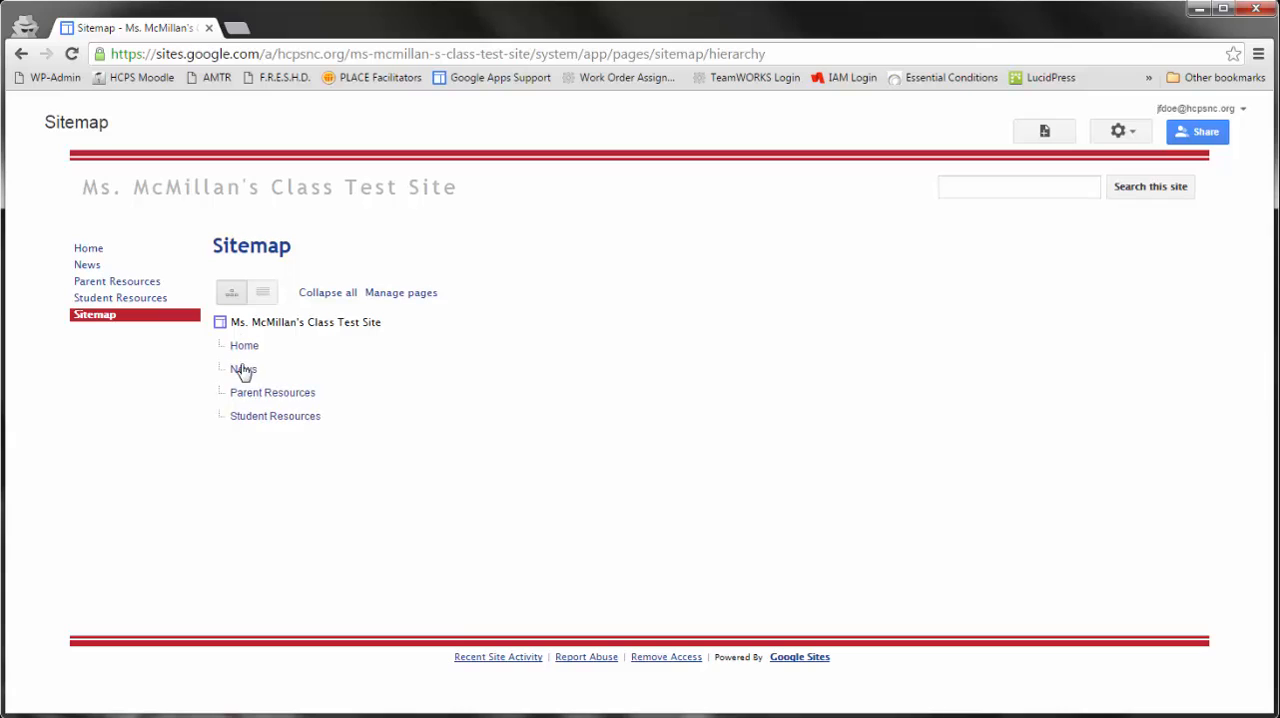
{"action": "left_click", "coordinate": [87, 250]}
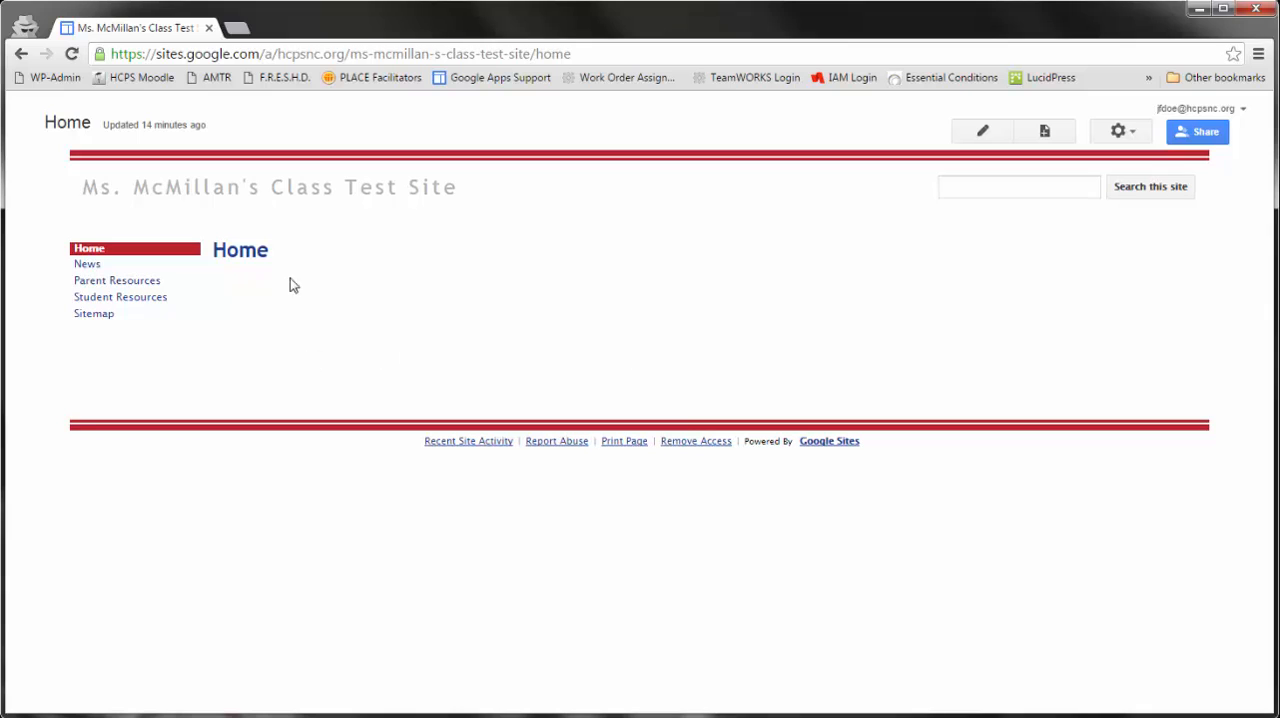
- Turn off comments and attachments in the Parent Resources page settings and save them
{"action": "left_click", "coordinate": [92, 284]}
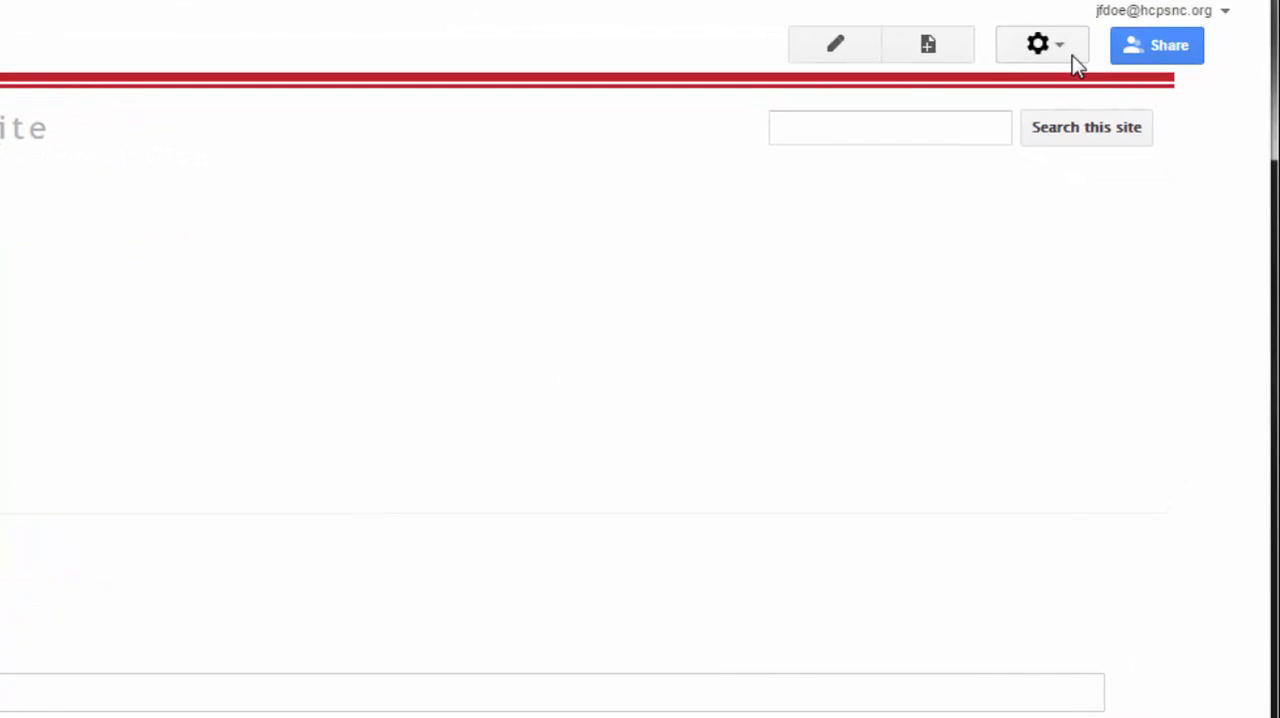
{"action": "left_click", "coordinate": [1068, 44]}
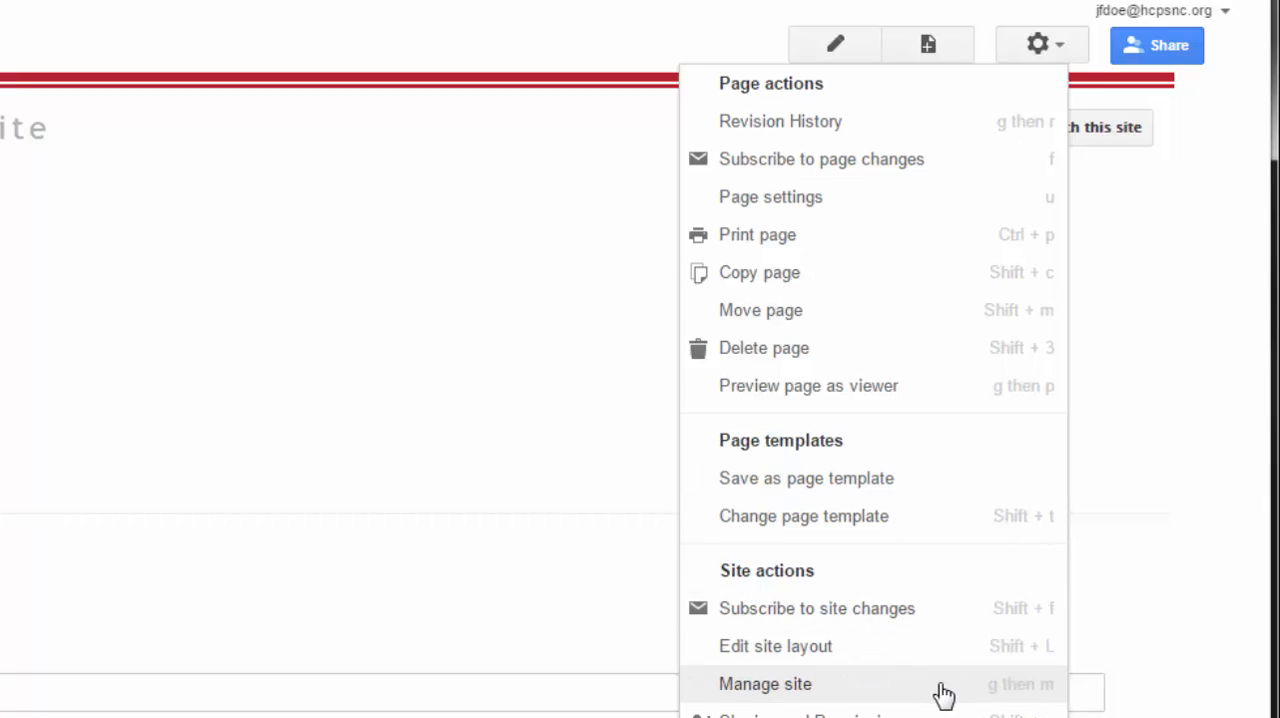
{"action": "left_click", "coordinate": [862, 203]}
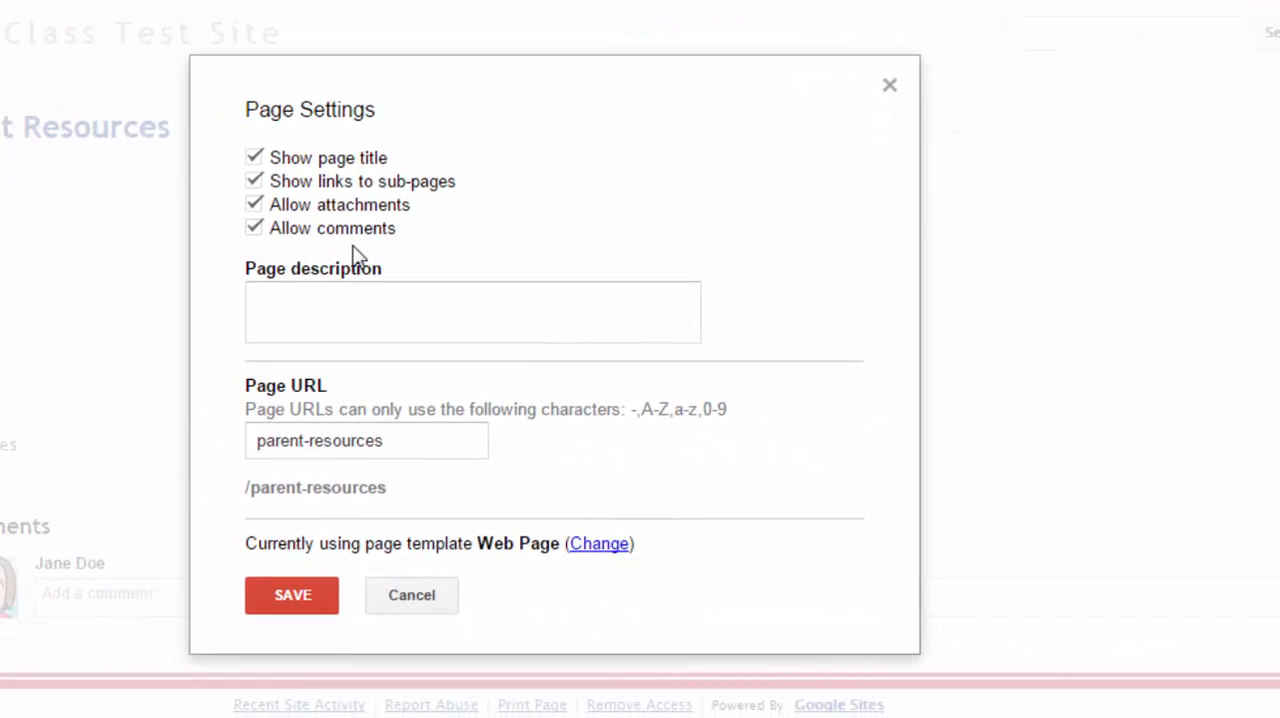
{"action": "left_click", "coordinate": [253, 229]}
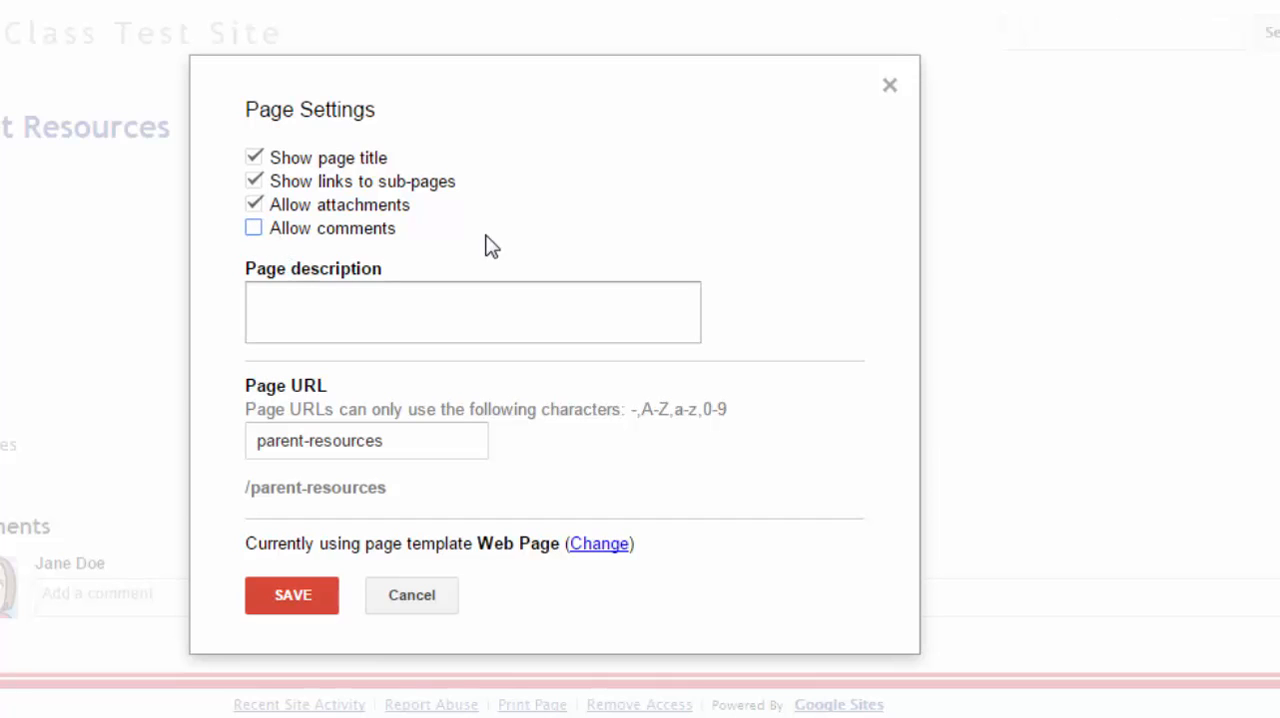
{"action": "left_click", "coordinate": [255, 206]}
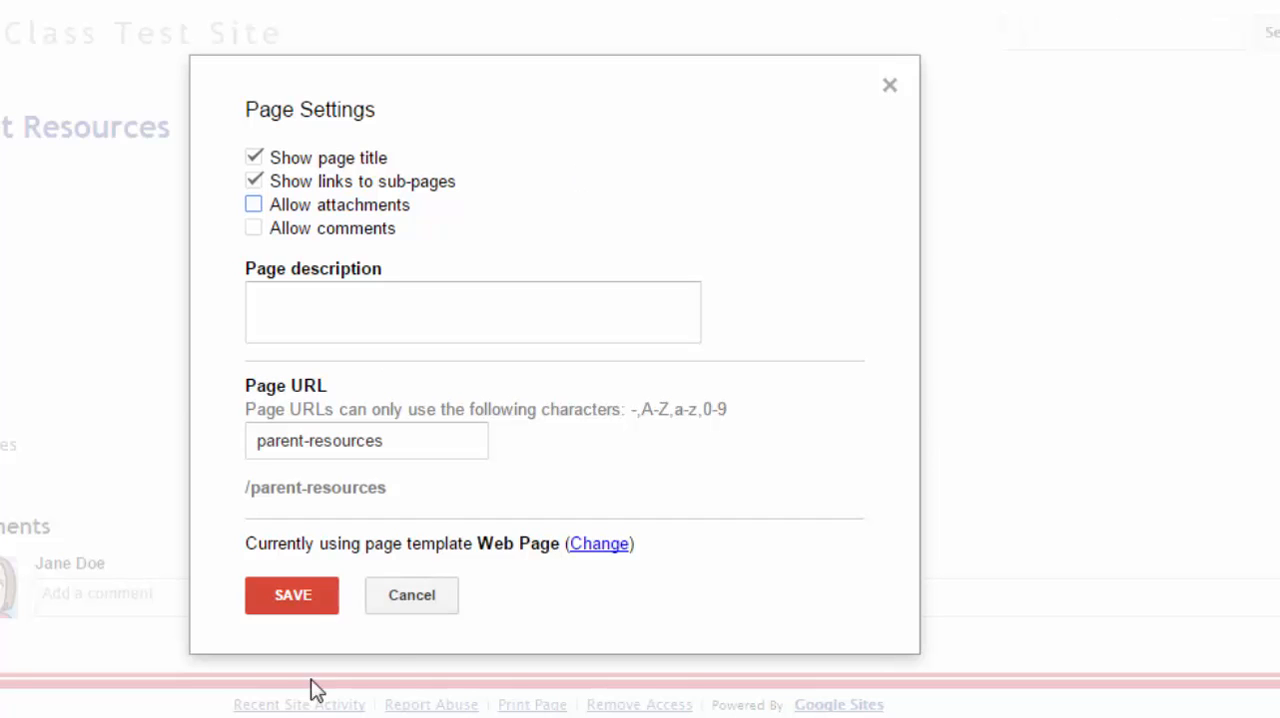
{"action": "left_click", "coordinate": [298, 603]}
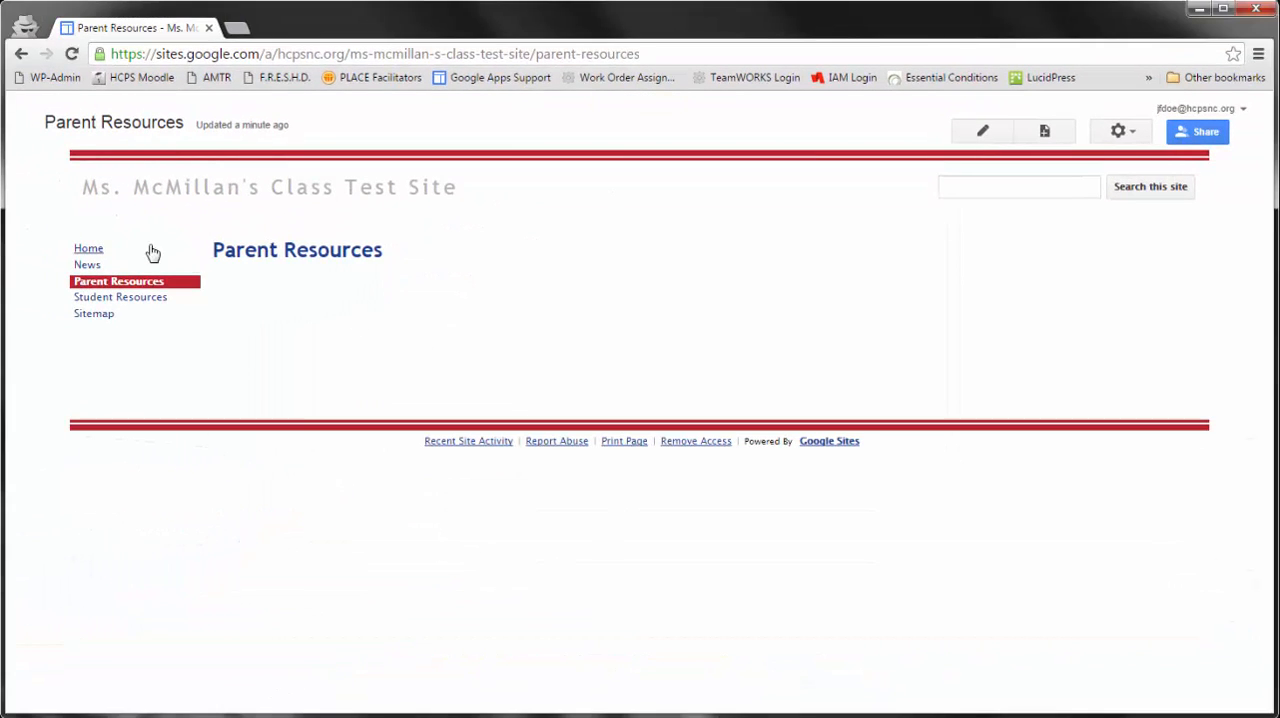
- Turn off comments and attachments in the Student Resources page settings and save them
{"action": "left_click", "coordinate": [90, 249]}
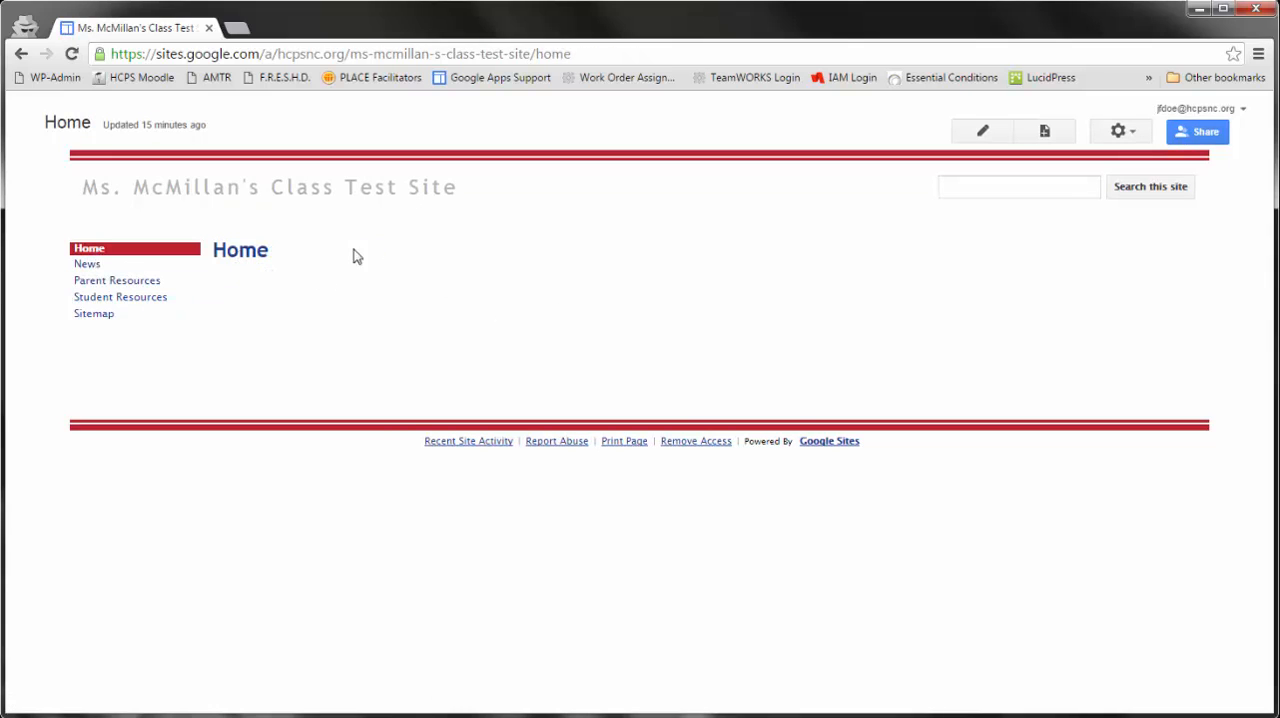
{"action": "left_click", "coordinate": [114, 298]}
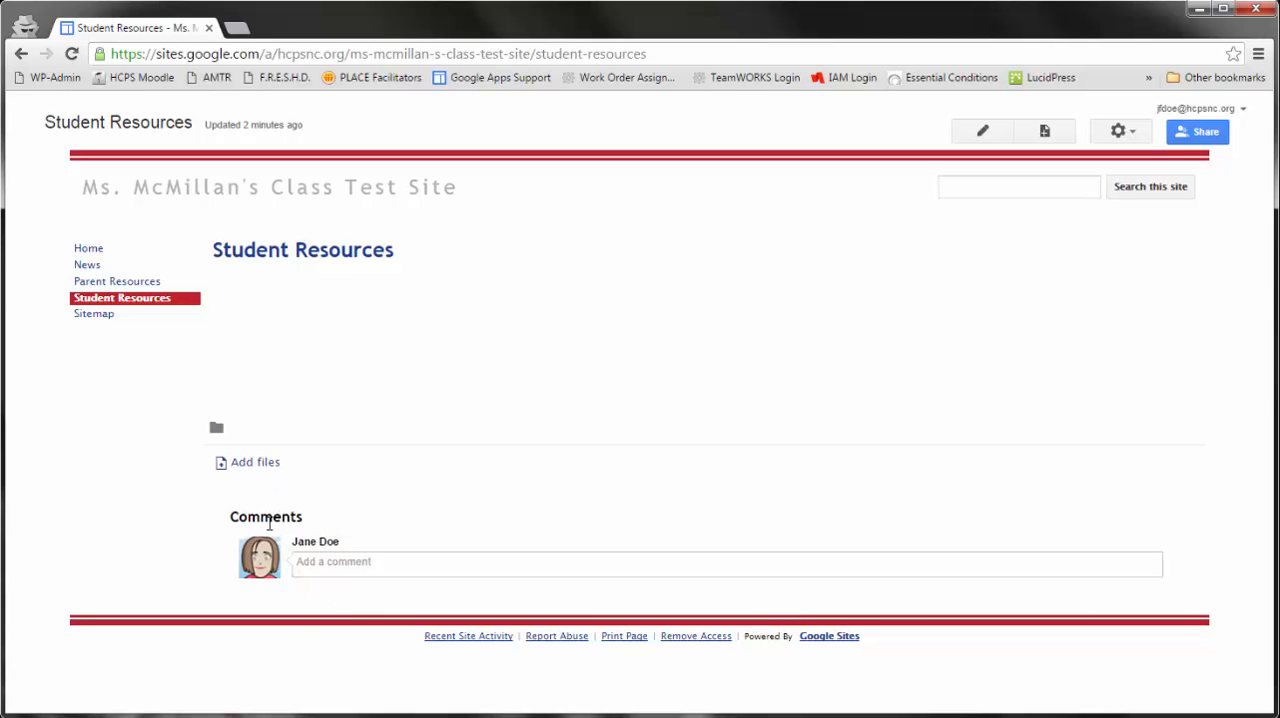
{"action": "left_click", "coordinate": [1126, 134]}
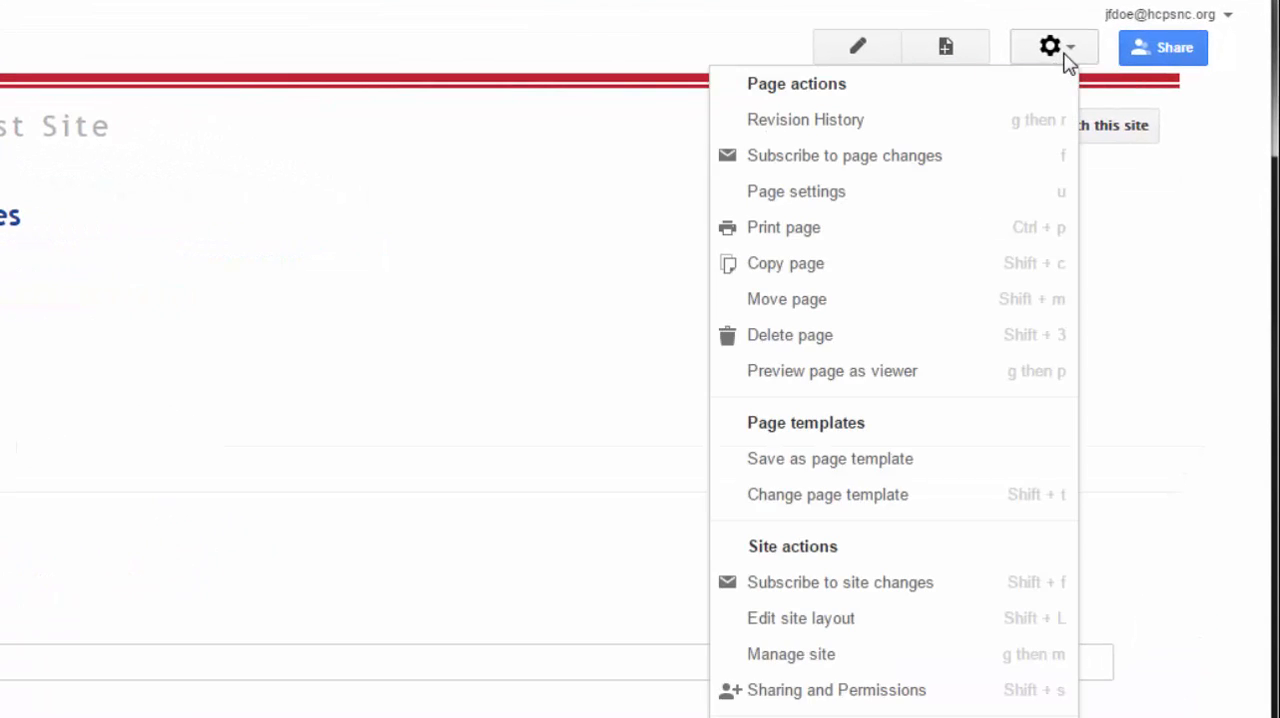
{"action": "left_click", "coordinate": [874, 193]}
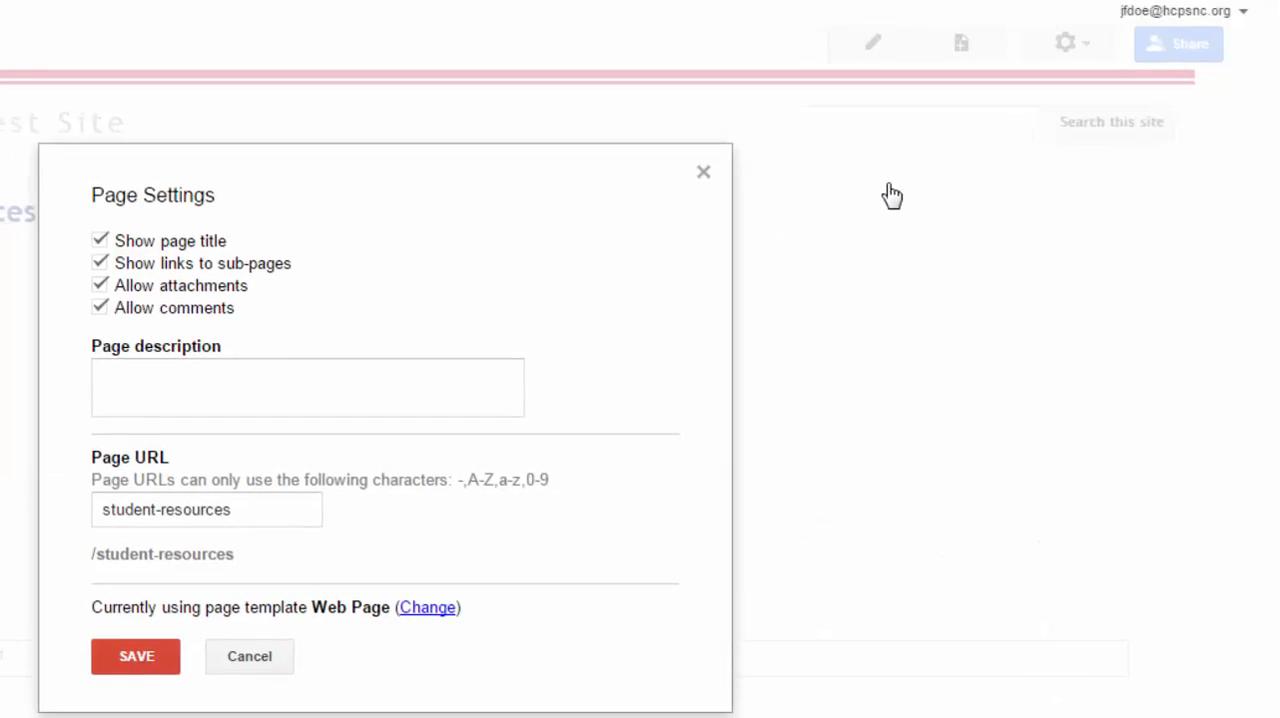
{"action": "left_click", "coordinate": [99, 307]}
{"action": "left_click", "coordinate": [99, 285]}
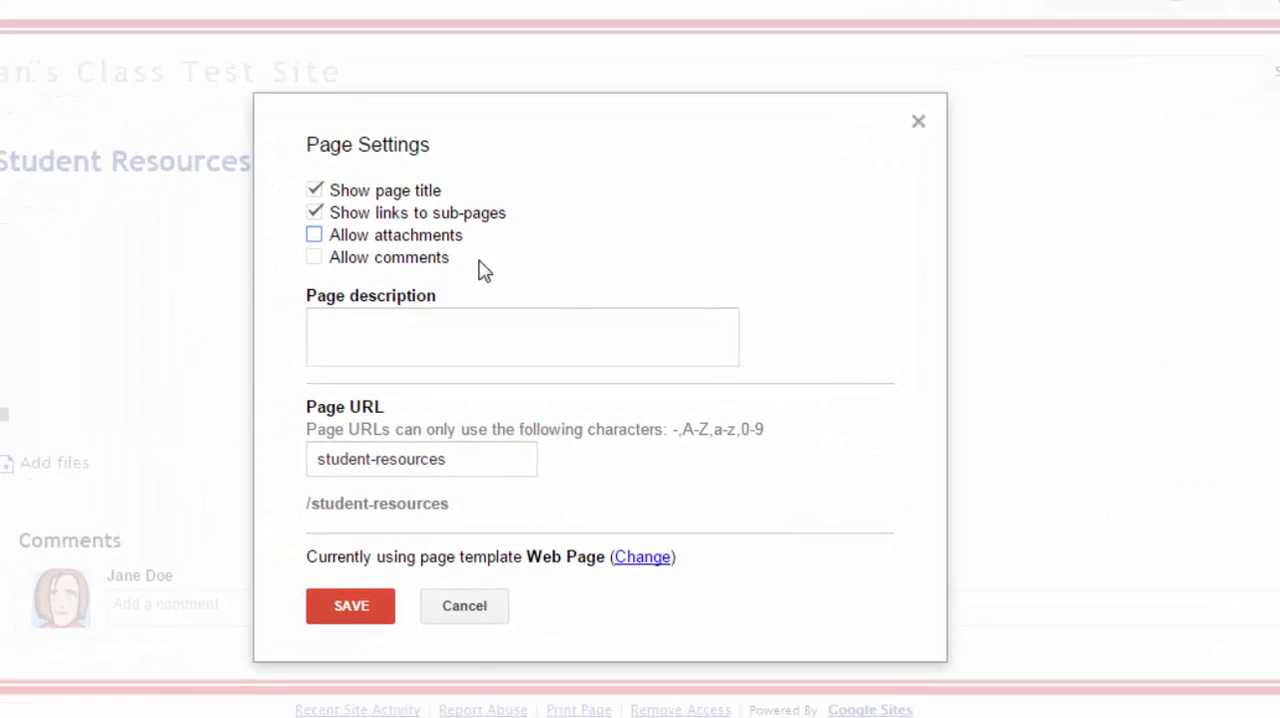
{"action": "left_click", "coordinate": [351, 608]}
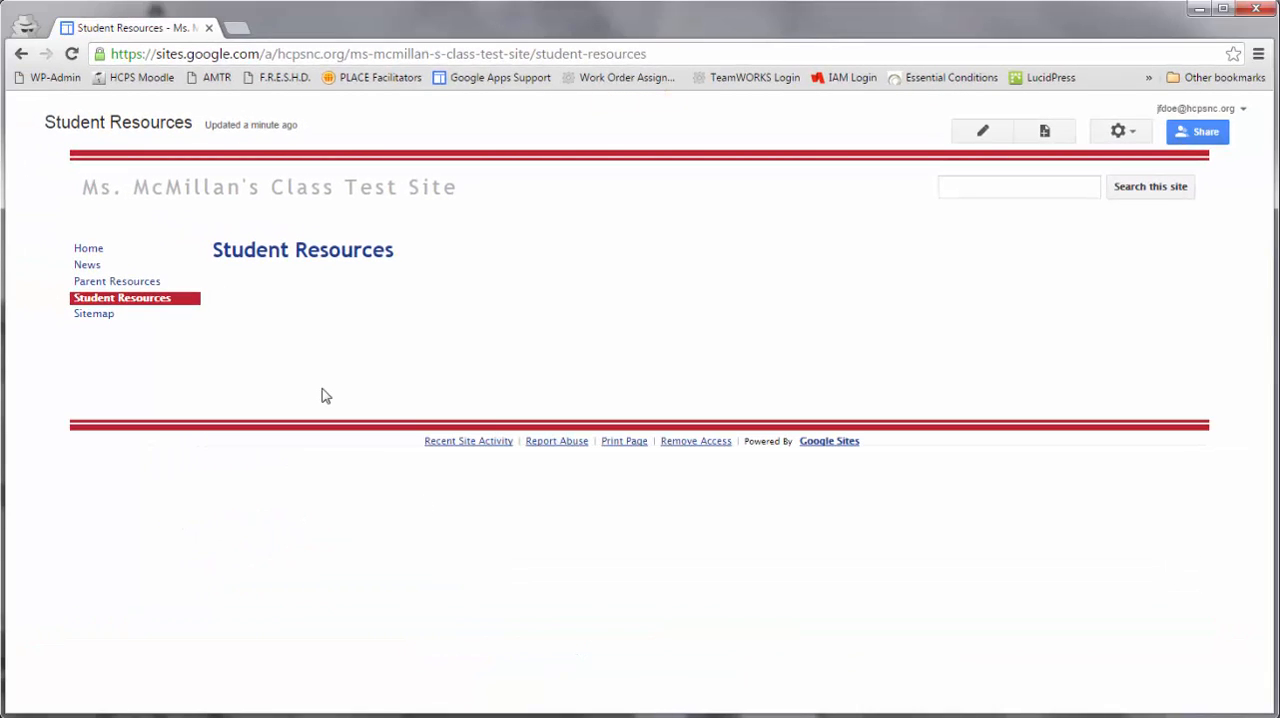
- Open the Home page for editing and write "Welcome to my classroom site. I am glad you stopped by to visit." in its body
{"action": "left_click", "coordinate": [88, 267]}
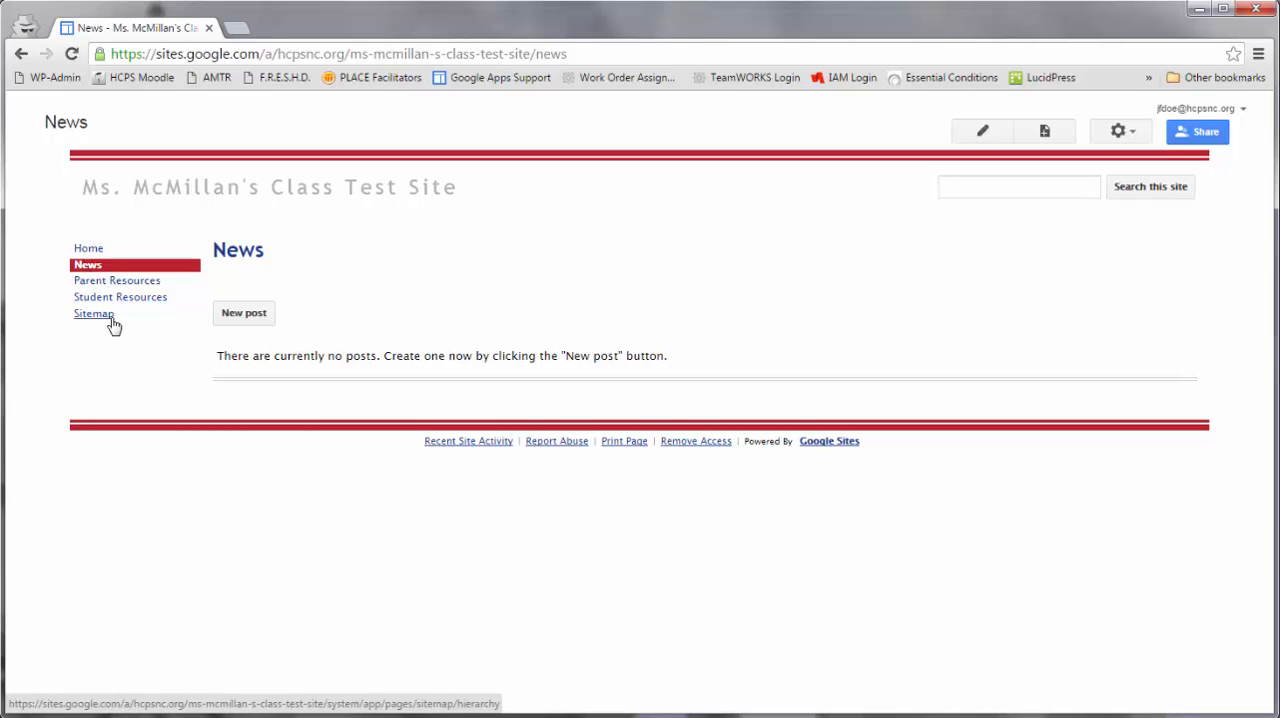
{"action": "left_click", "coordinate": [88, 250]}
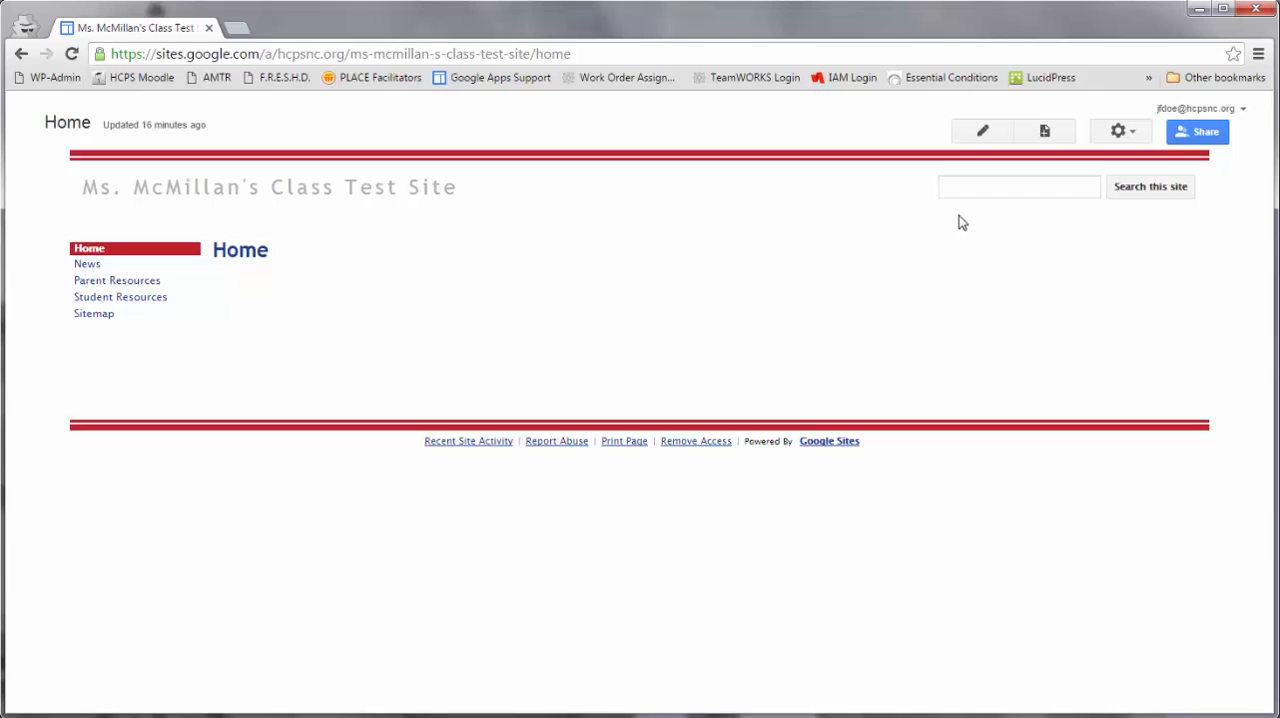
{"action": "left_click", "coordinate": [982, 131]}
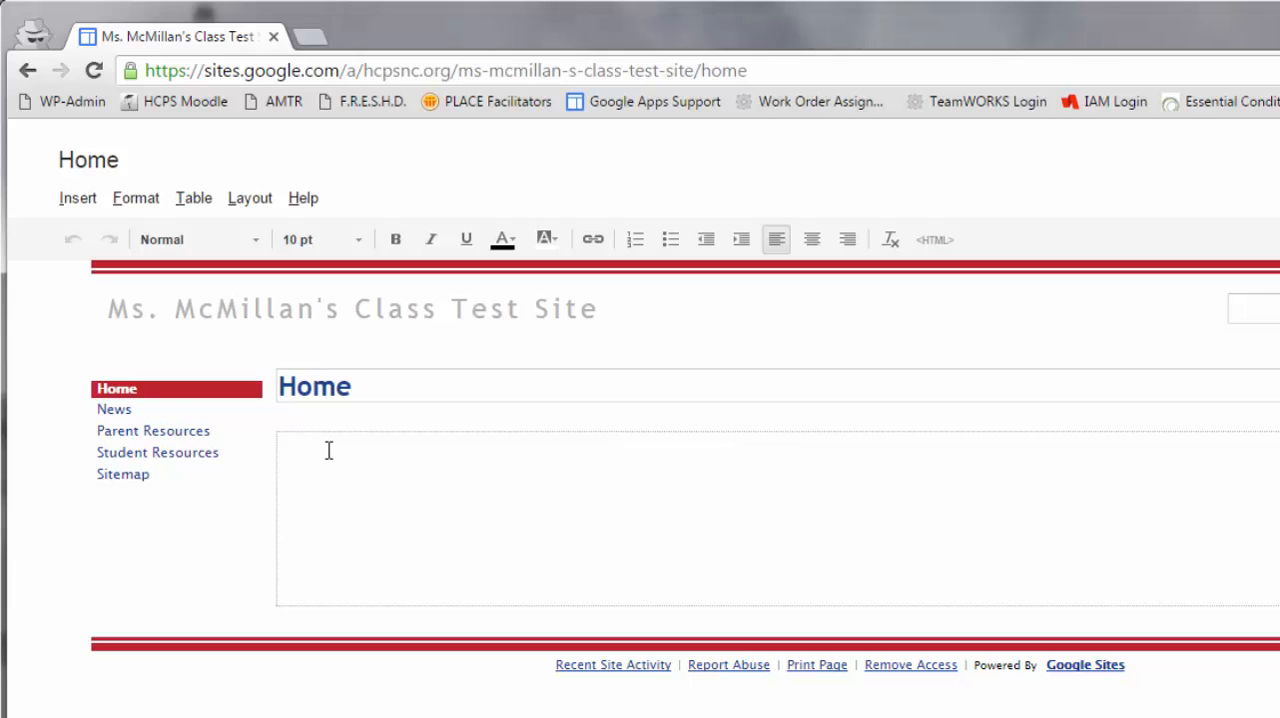
{"action": "type", "text": "Welcome to my classr"}
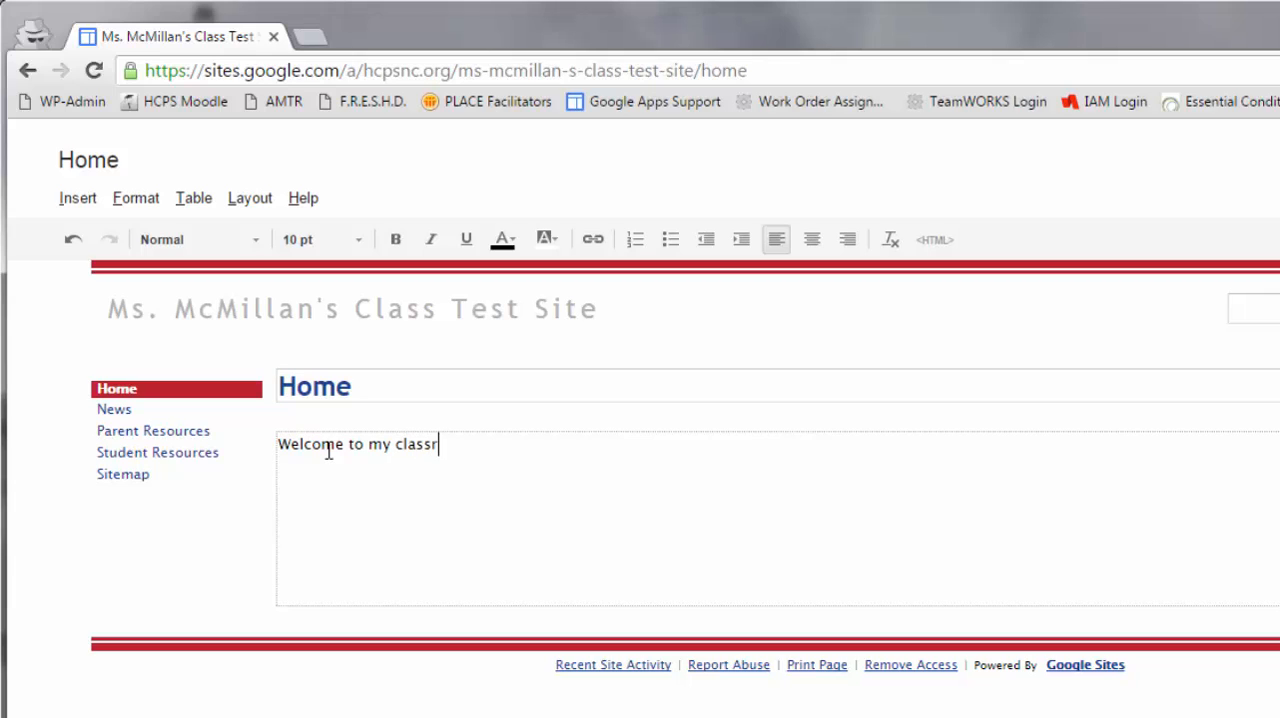
{"action": "type", "text": "oom site.  I am glad y"}
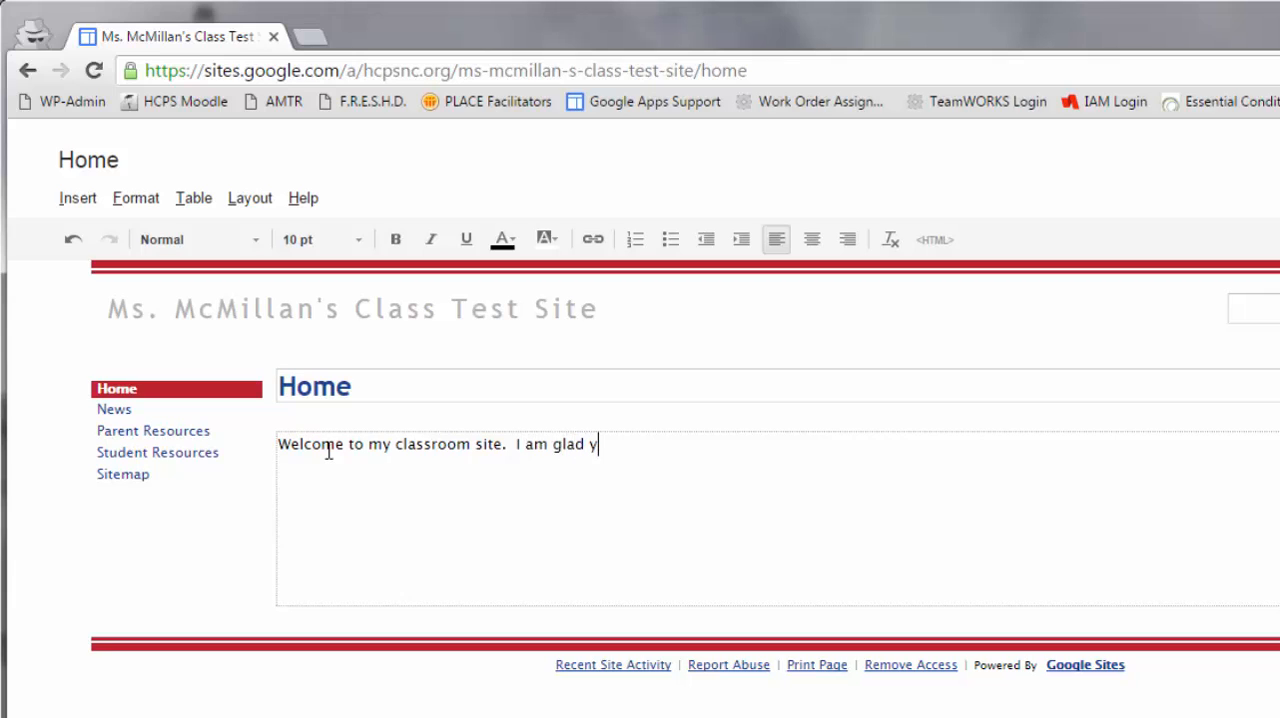
{"action": "type", "text": "ou stopped by to visit."}
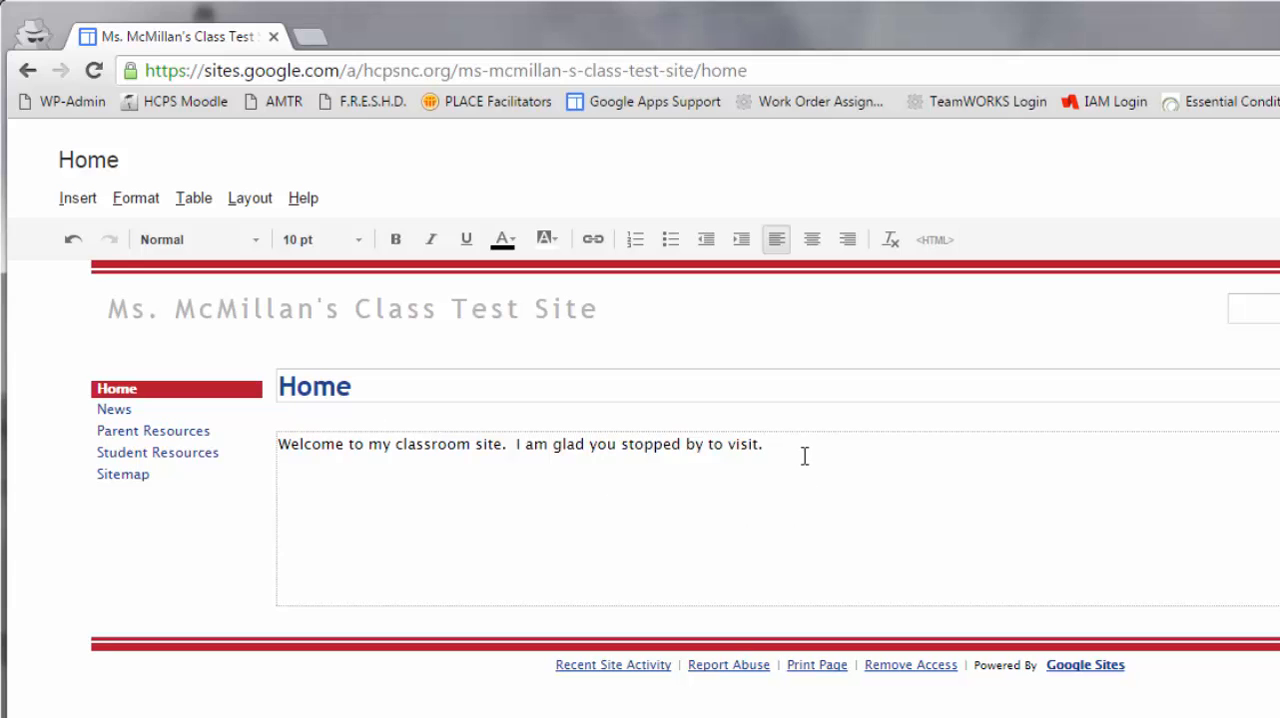
- Set the welcome sentence to 12 pt with left alignment and save the Home page
{"action": "left_click_drag", "start_coordinate": [803, 451], "coordinate": [258, 458]}
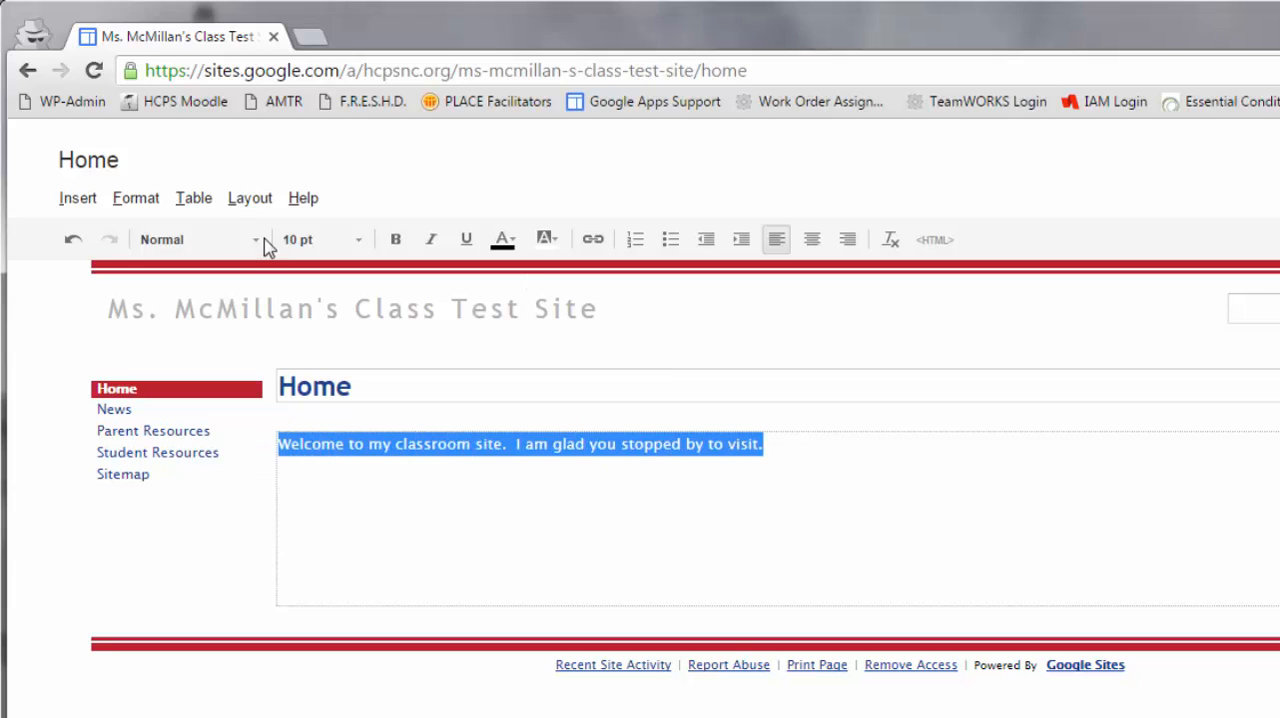
{"action": "left_click", "coordinate": [362, 247]}
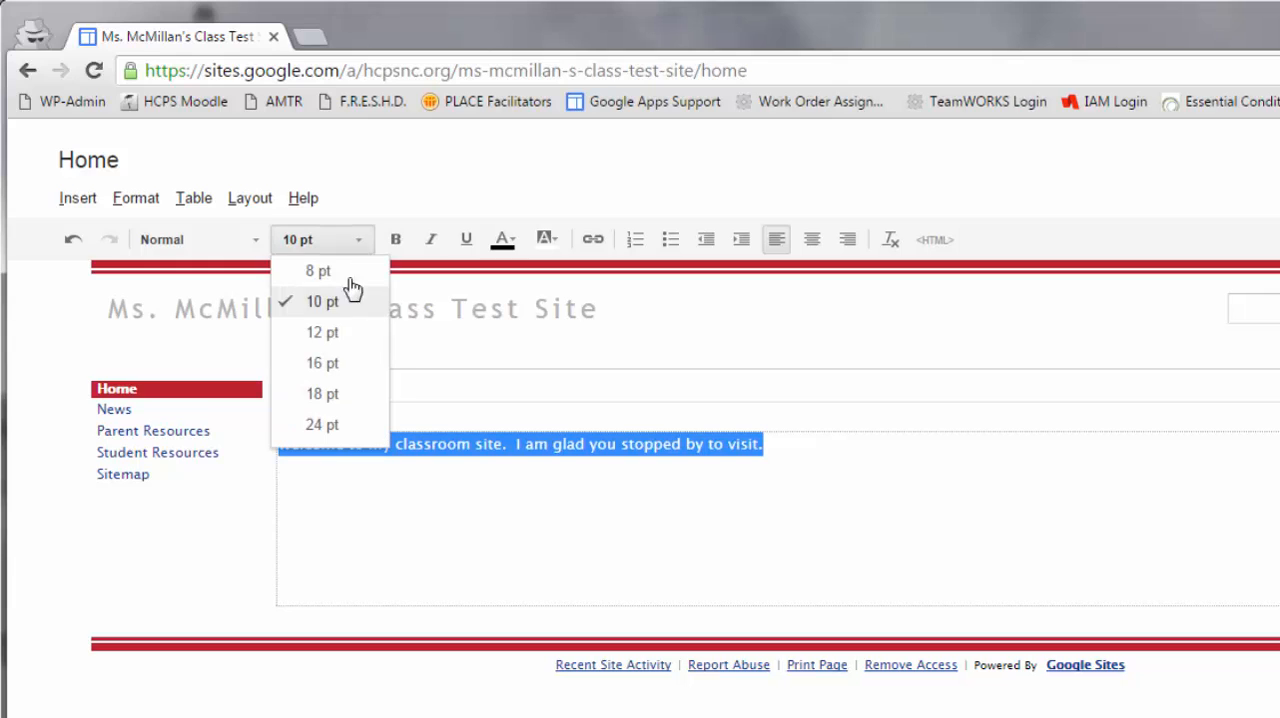
{"action": "left_click", "coordinate": [337, 339]}
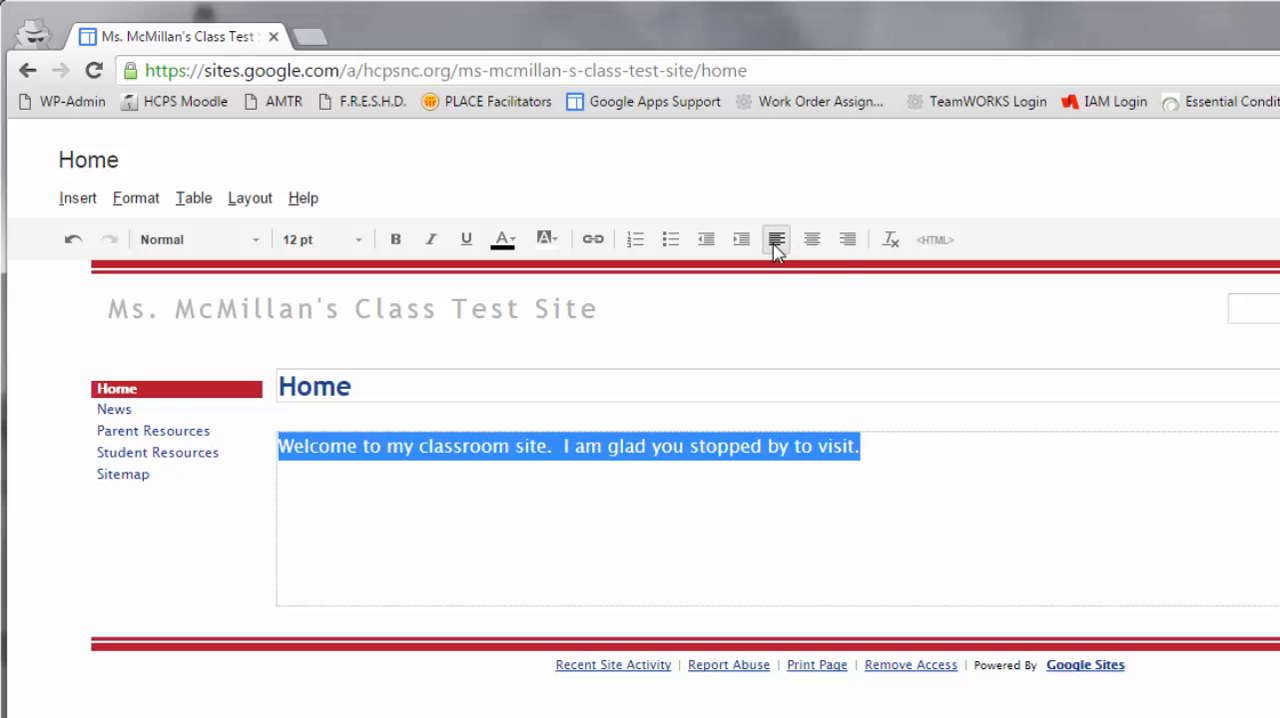
{"action": "left_click", "coordinate": [812, 240]}
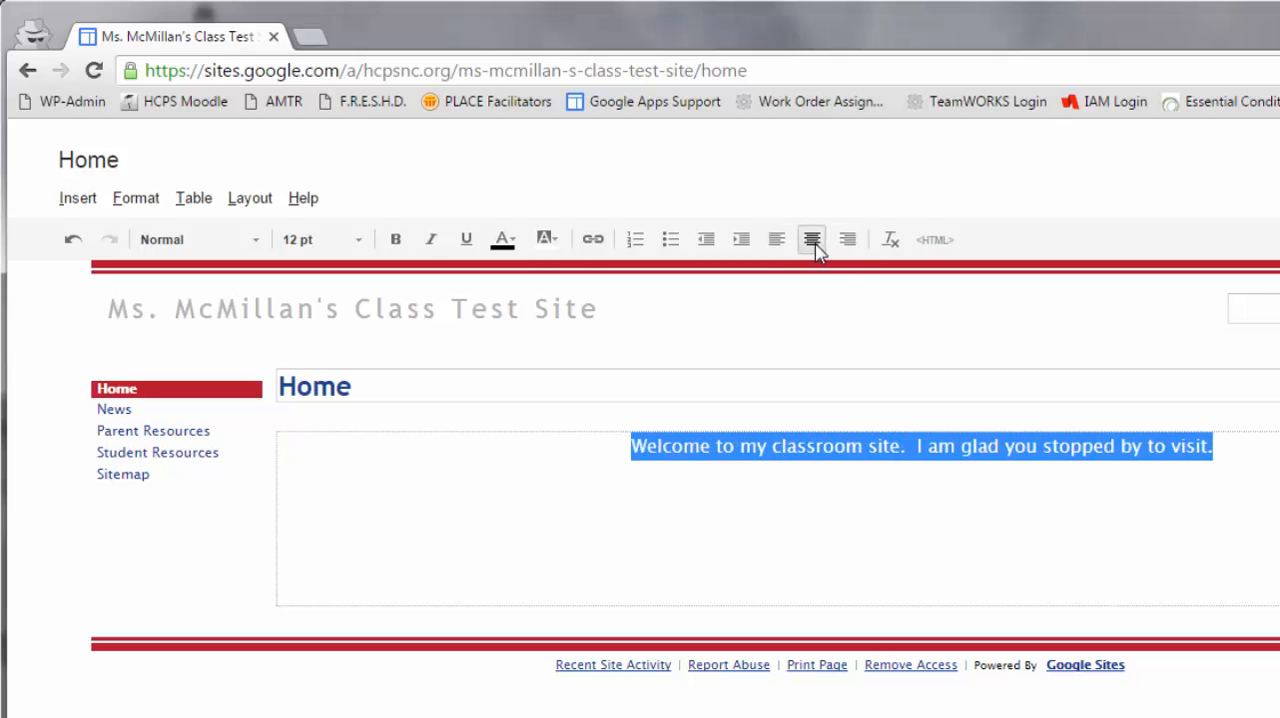
{"action": "left_click", "coordinate": [776, 240]}
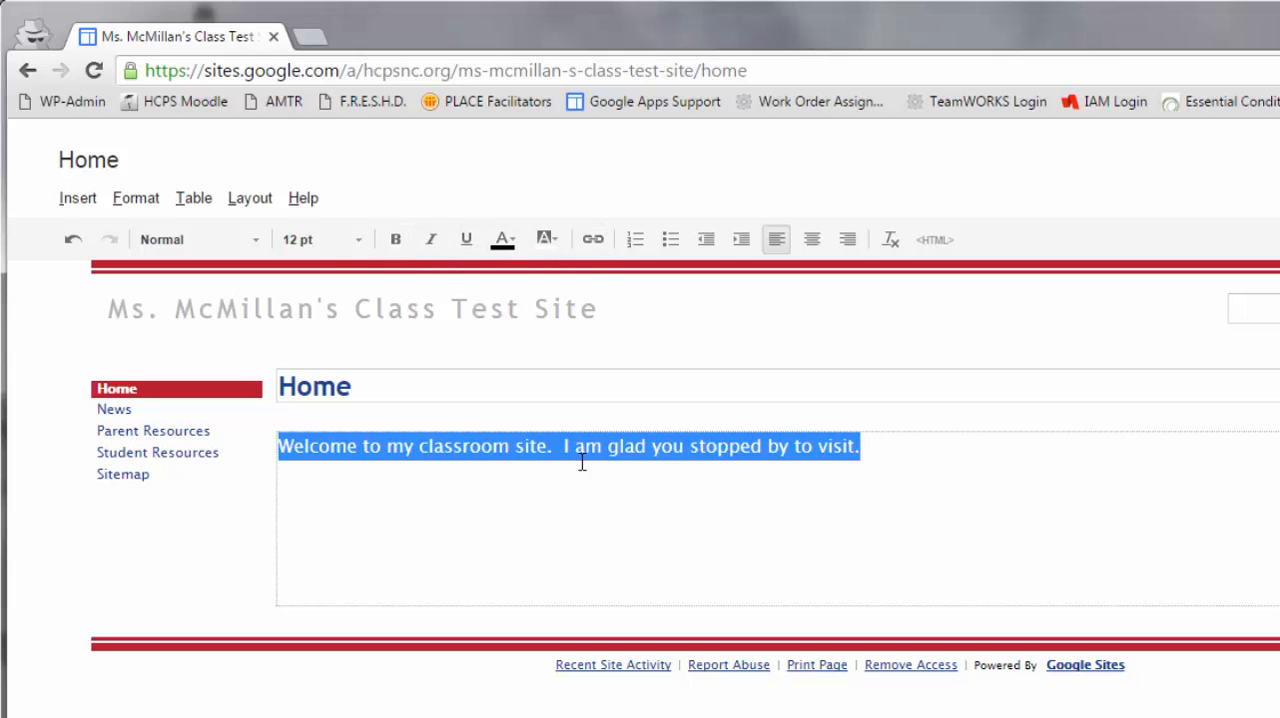
{"action": "left_click", "coordinate": [881, 451]}
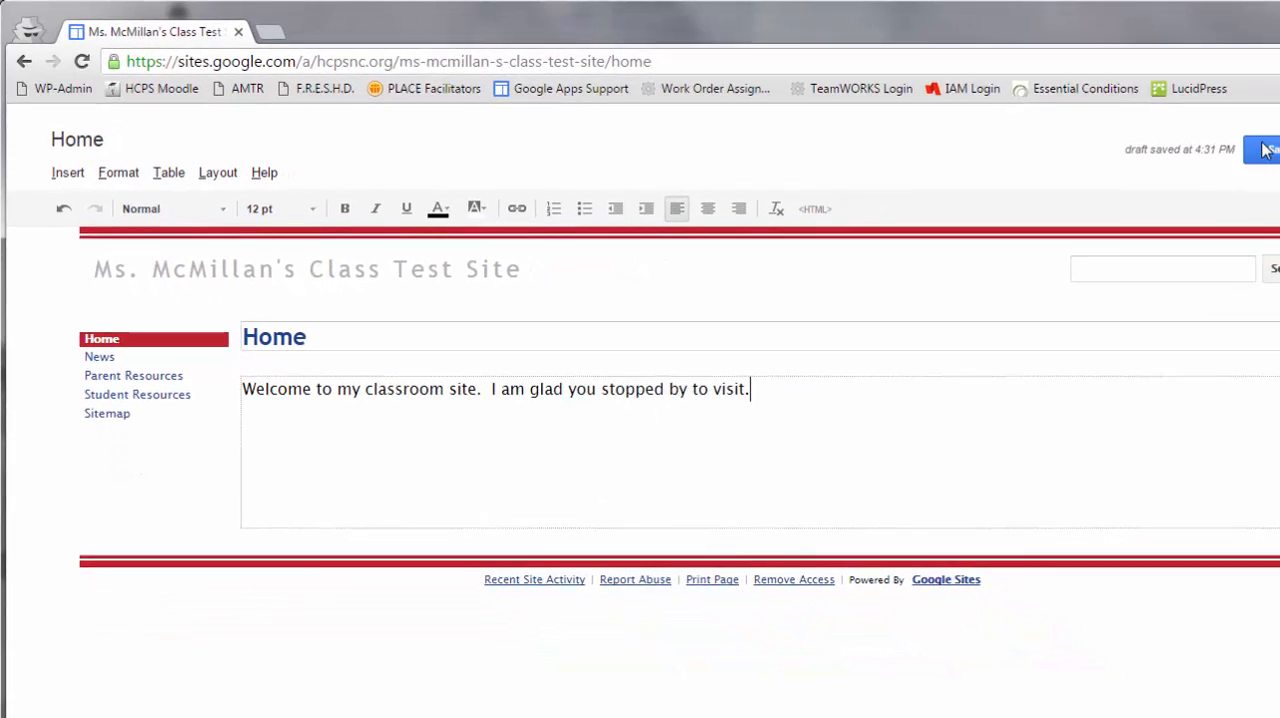
{"action": "left_click", "coordinate": [1272, 155]}
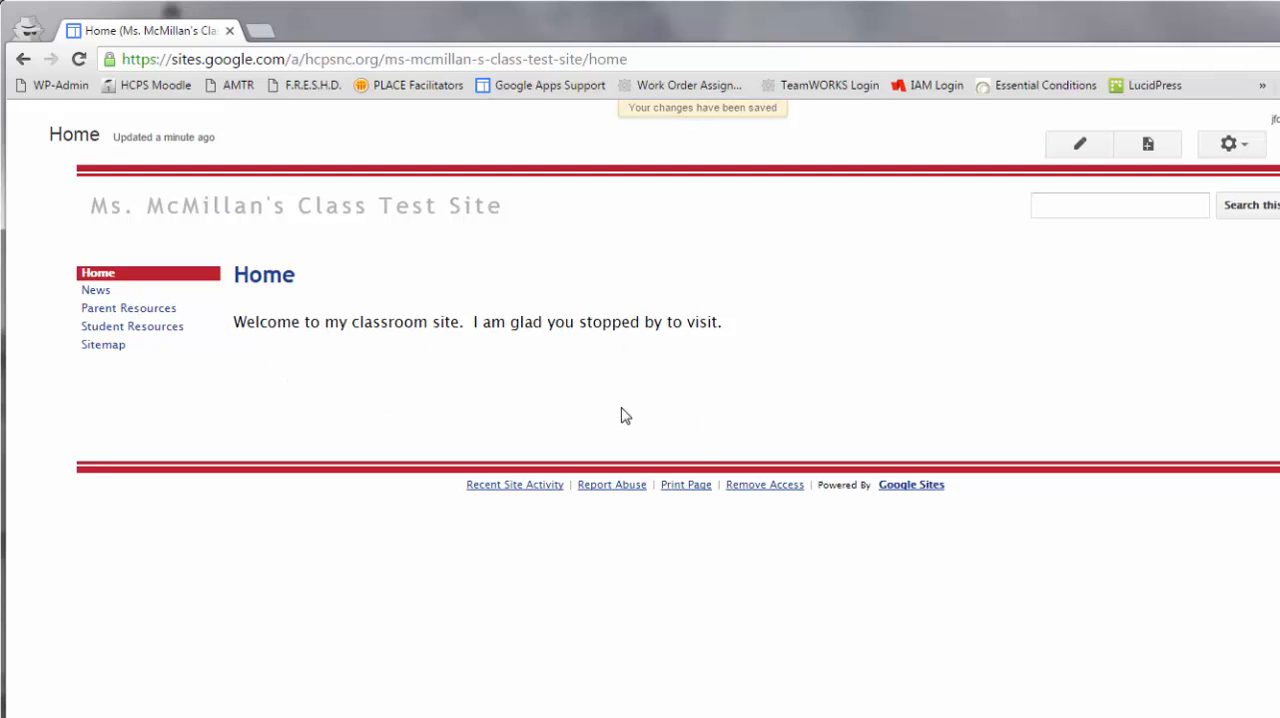
- Reopen the Home page for editing and add a blank line above the welcome sentence
{"action": "key", "text": "e"}
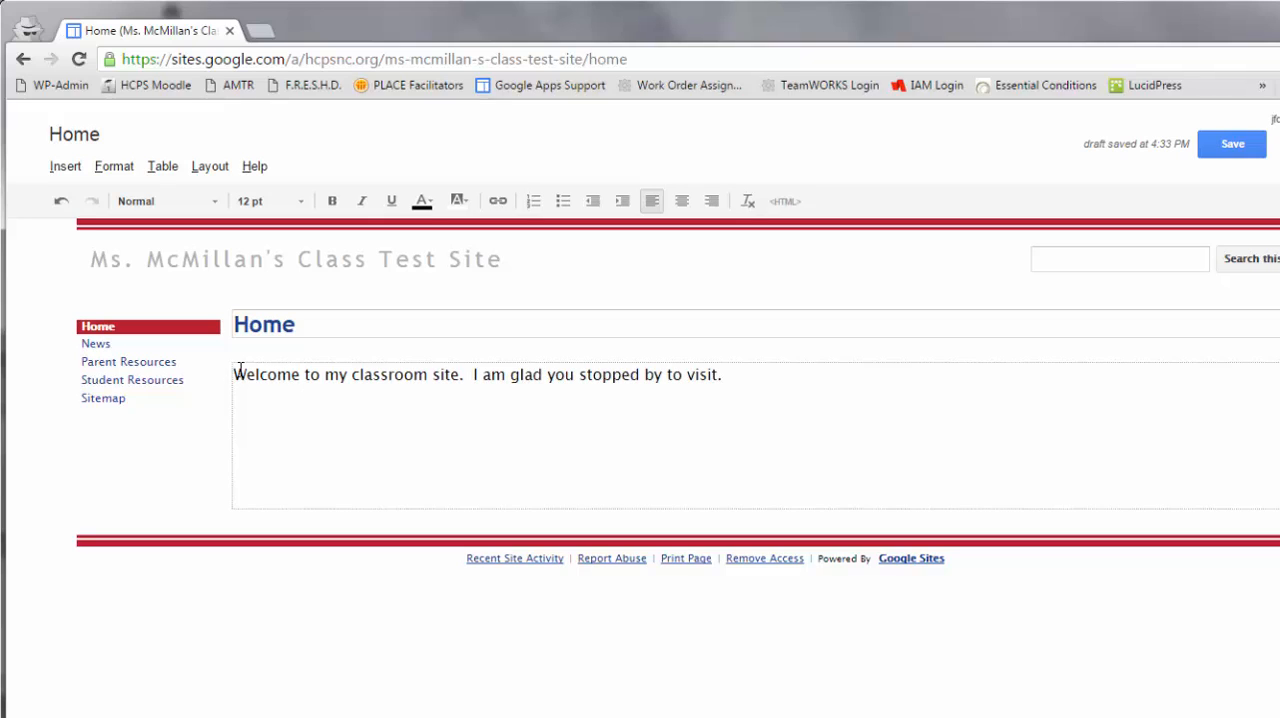
{"action": "key", "text": "Return"}
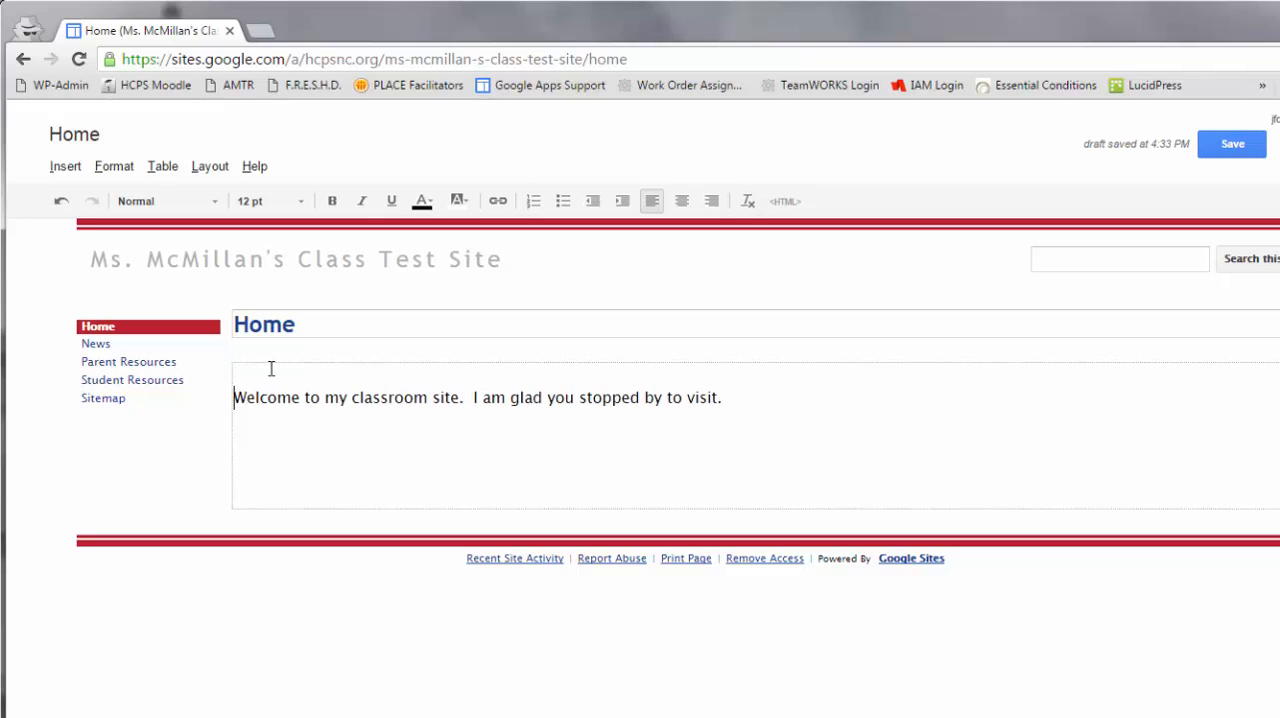
{"action": "key", "text": "Up"}
- Upload the hcpswin7logo image from the Sample Pictures folder and insert it above the welcome sentence
{"action": "left_click", "coordinate": [76, 170]}
{"action": "left_click", "coordinate": [110, 228]}
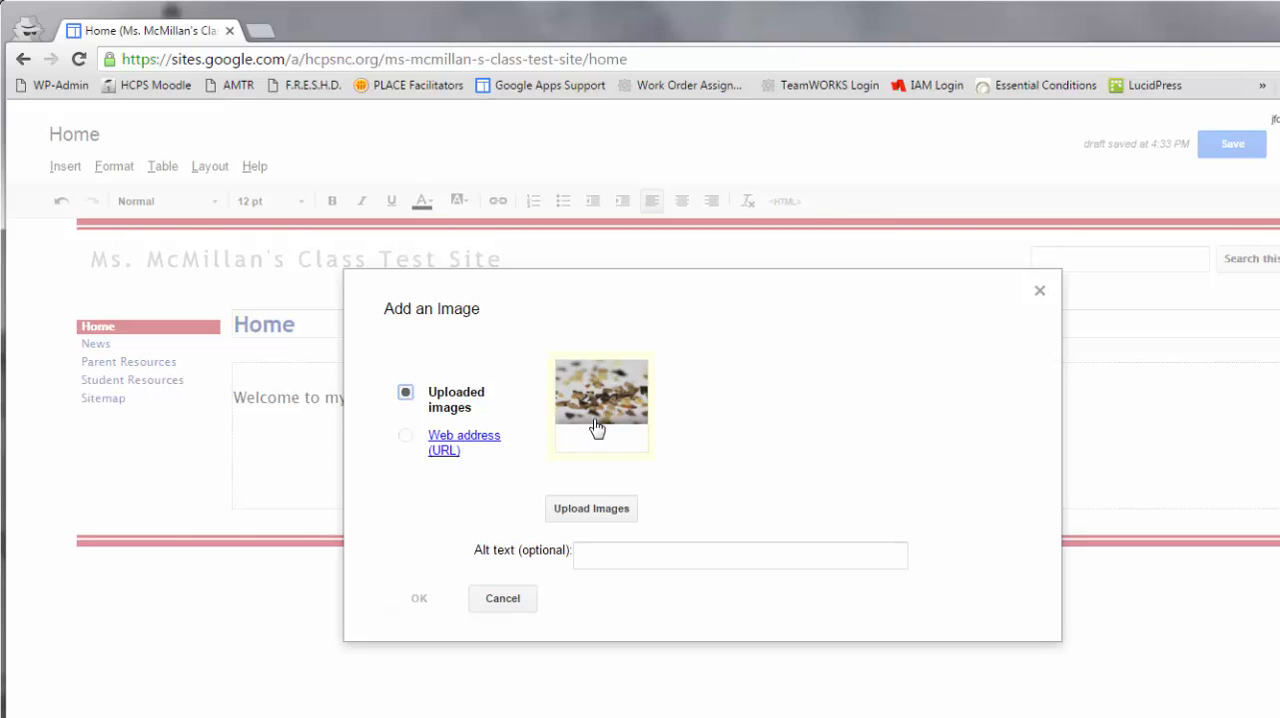
{"action": "left_click", "coordinate": [600, 515]}
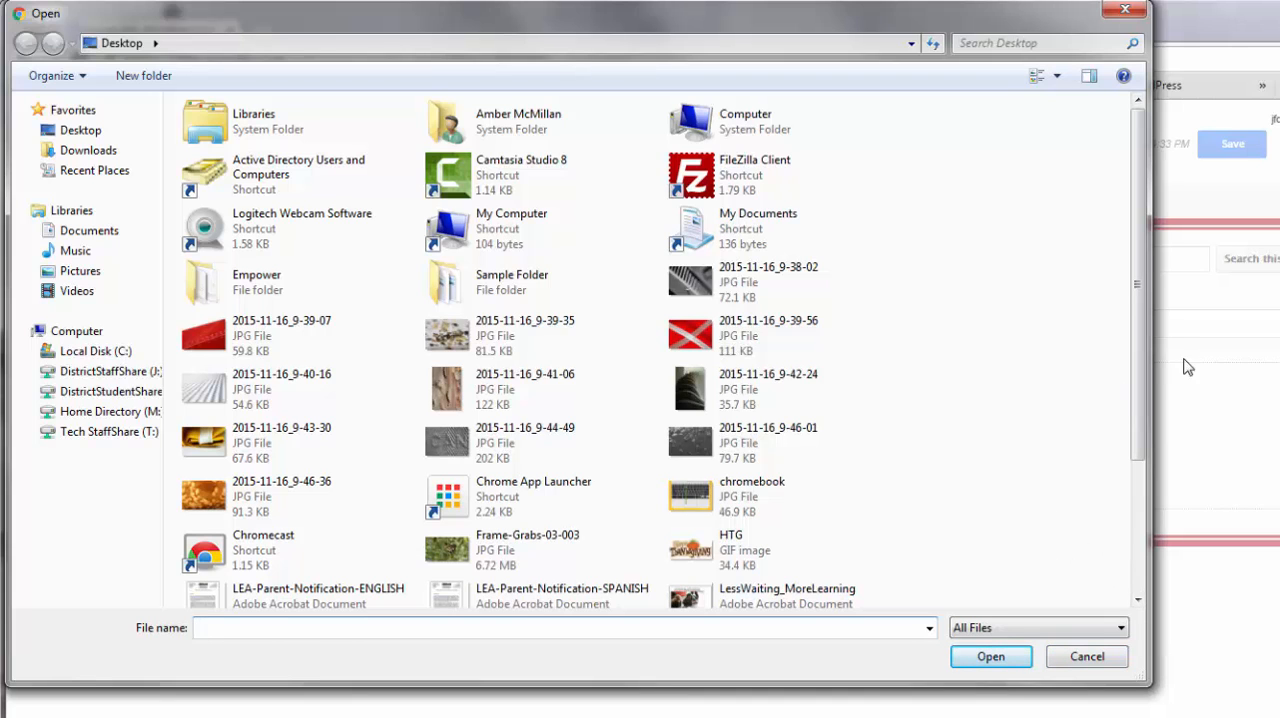
{"action": "left_click_drag", "start_coordinate": [1136, 380], "coordinate": [1117, 249]}
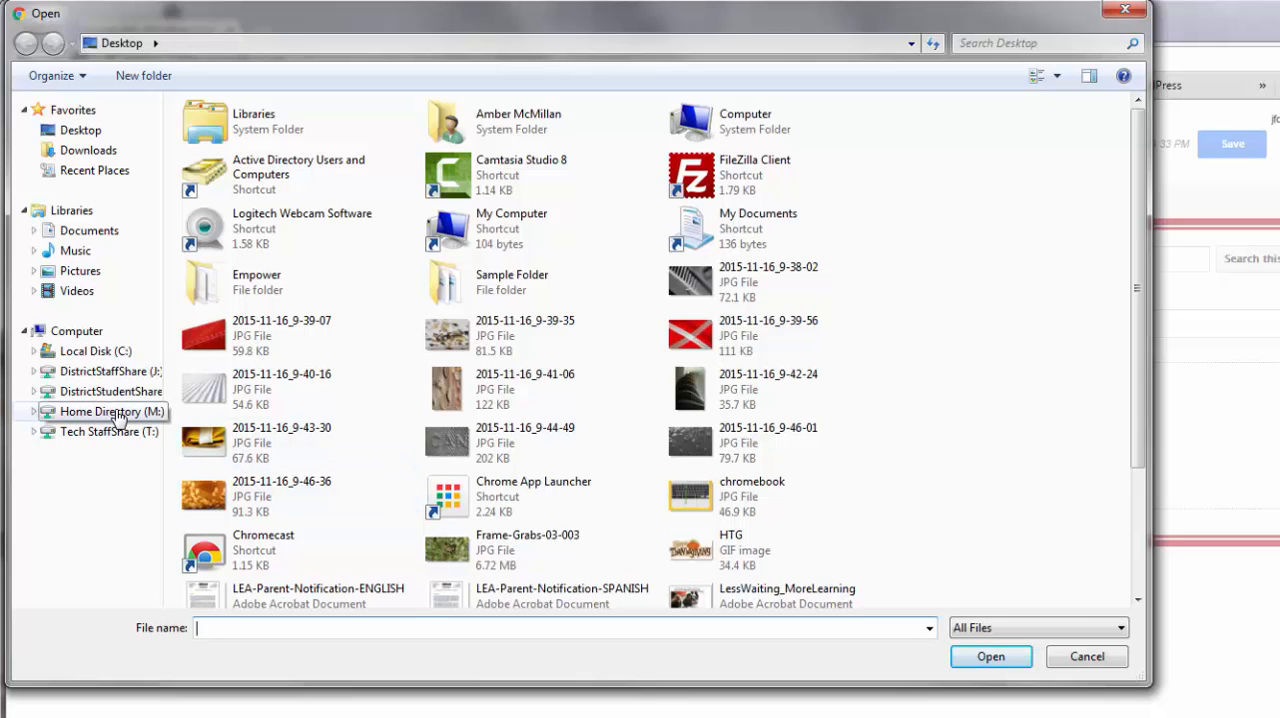
{"action": "left_click", "coordinate": [79, 273]}
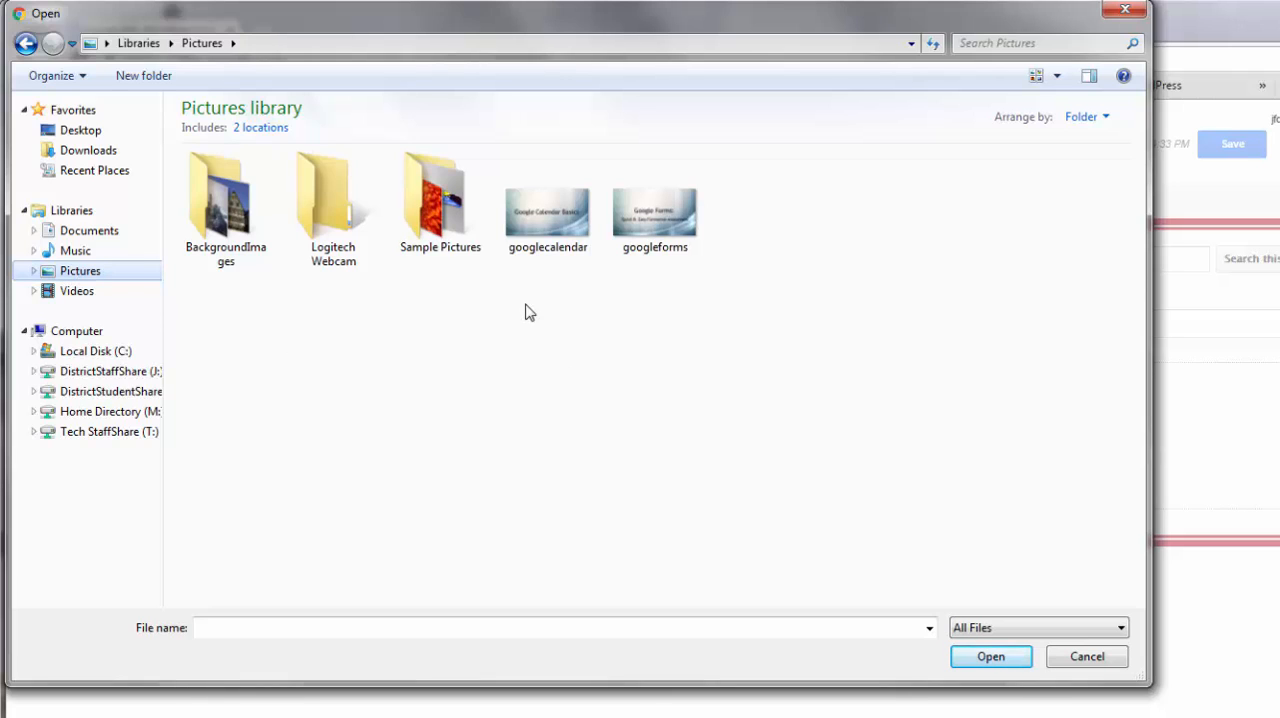
{"action": "double_click", "coordinate": [443, 228]}
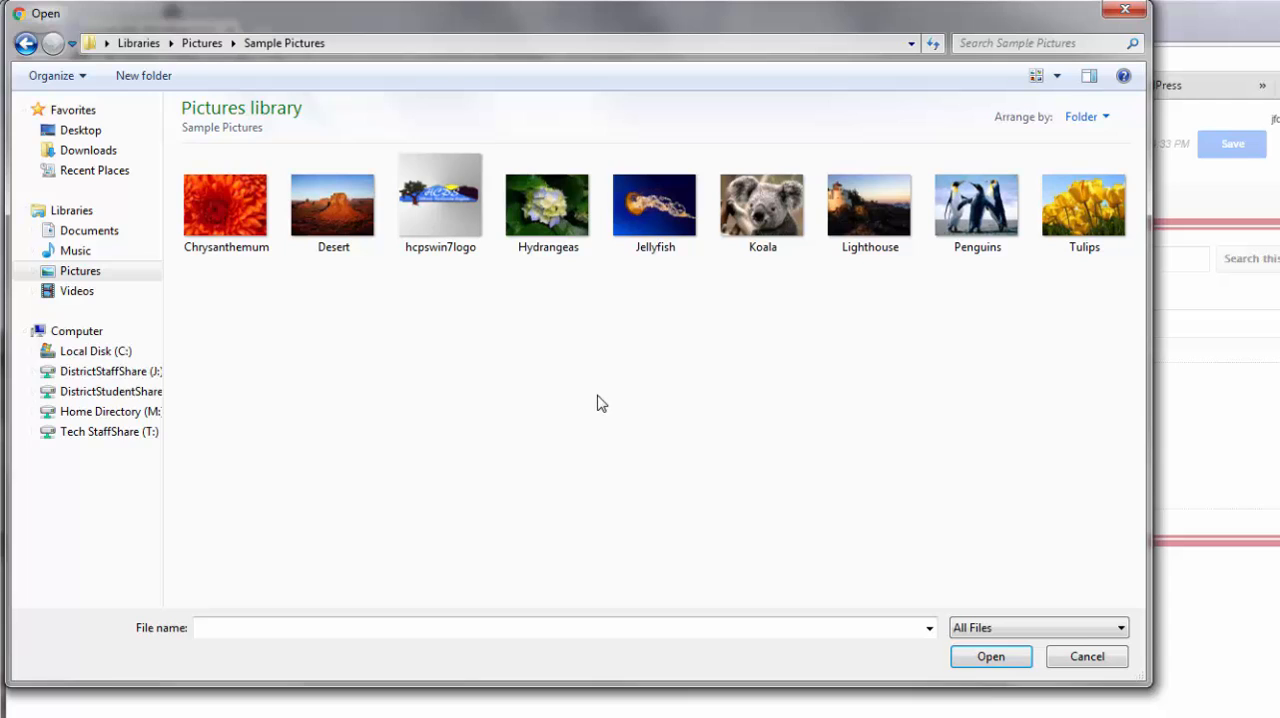
{"action": "left_click", "coordinate": [440, 205]}
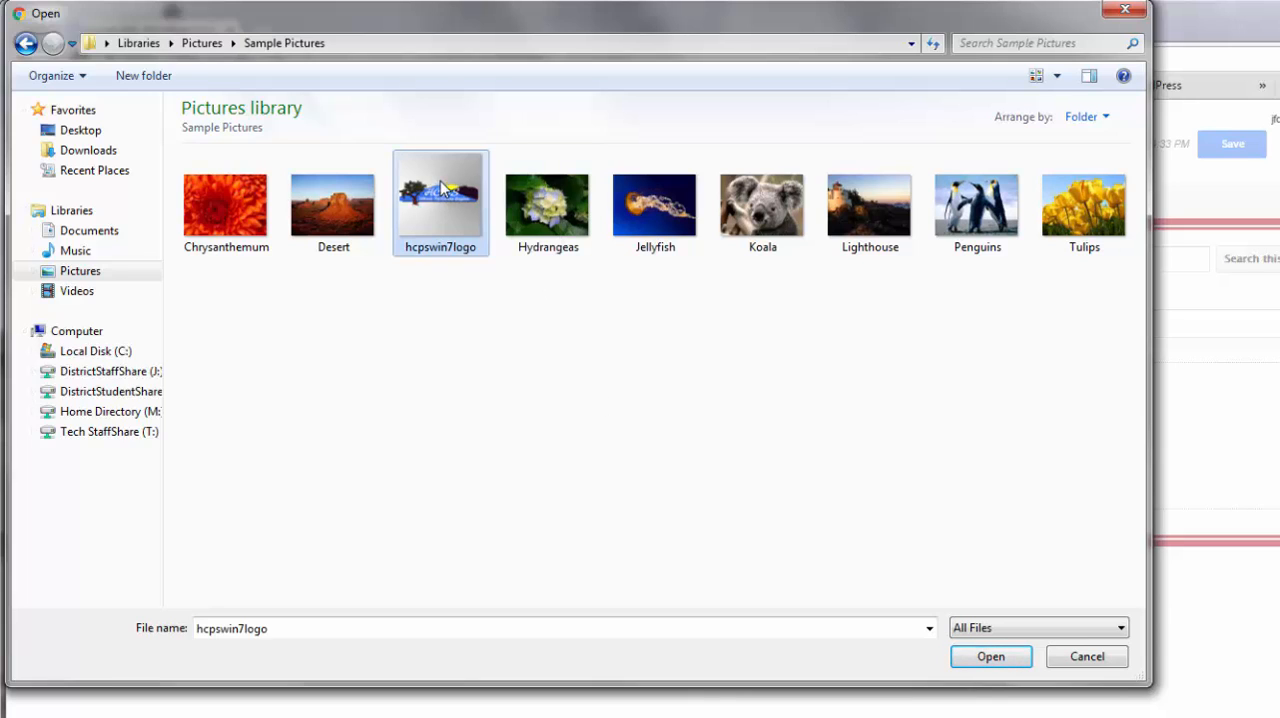
{"action": "left_click", "coordinate": [994, 660]}
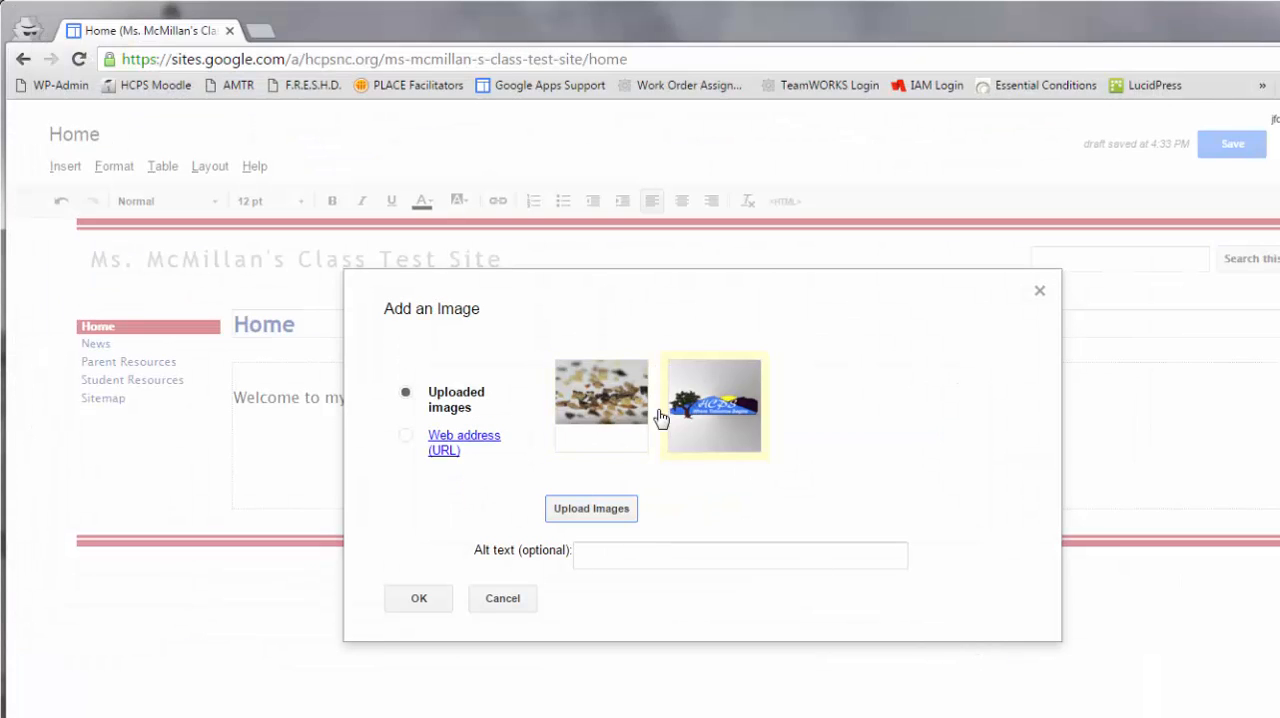
{"action": "left_click", "coordinate": [430, 602]}
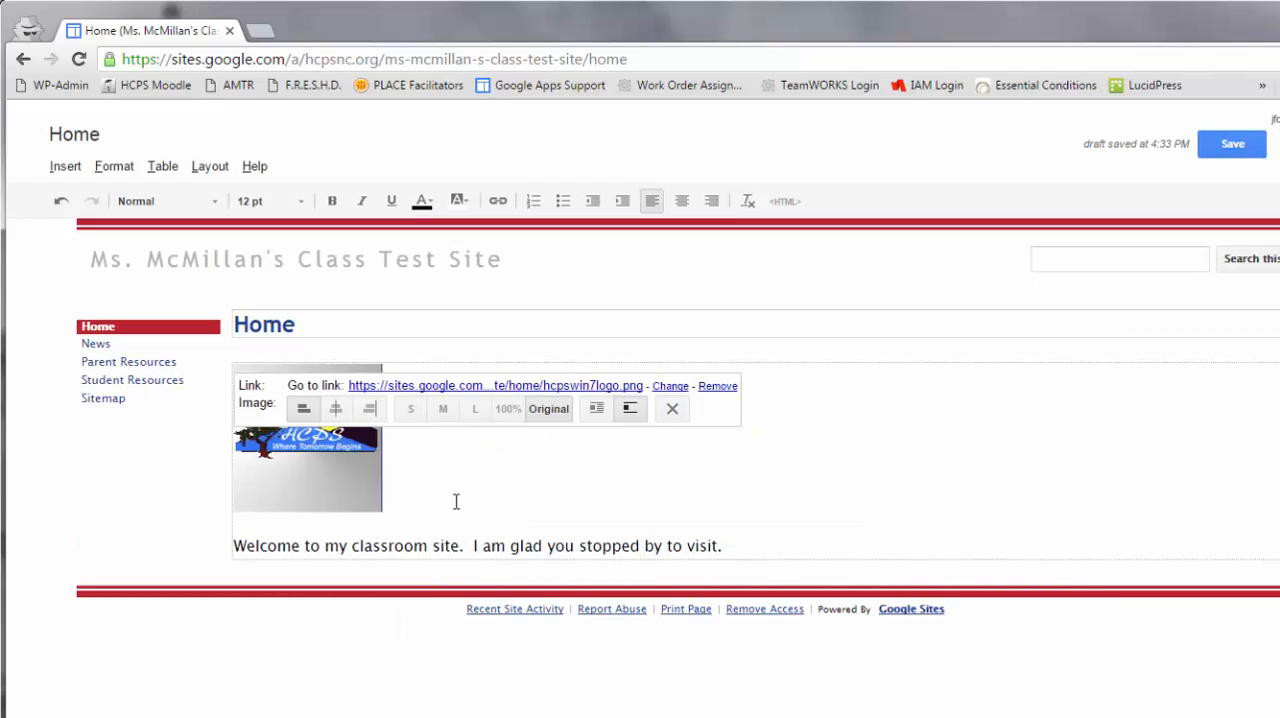
{"action": "left_click", "coordinate": [367, 487]}
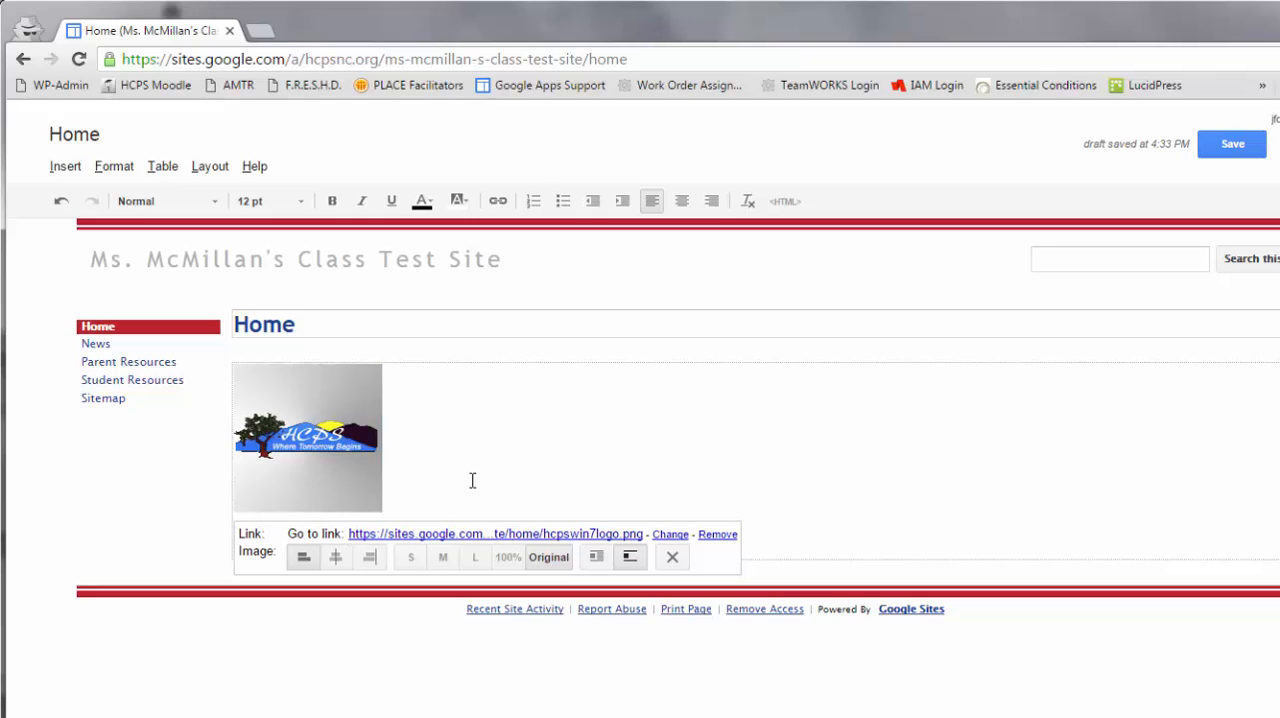
{"action": "left_click", "coordinate": [793, 545]}
{"action": "left_click", "coordinate": [363, 418]}
{"action": "left_click", "coordinate": [670, 535]}
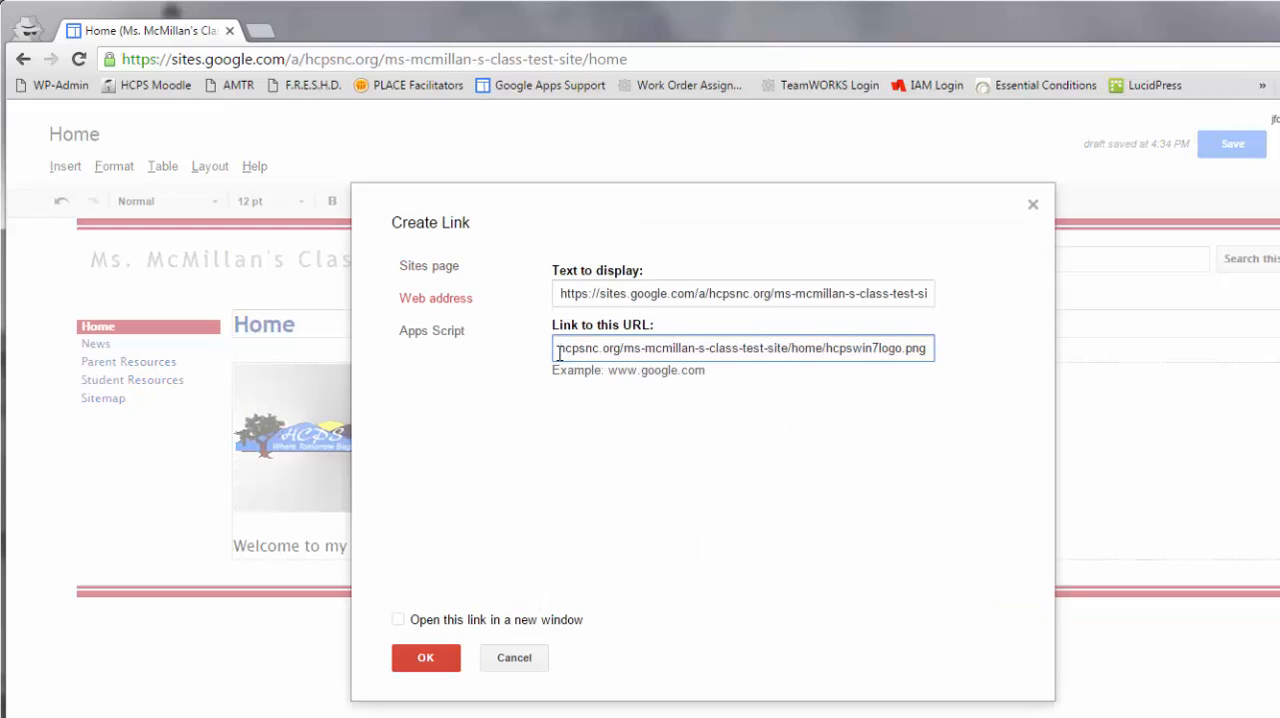
{"action": "double_click", "coordinate": [709, 346]}
{"action": "left_click_drag", "start_coordinate": [930, 349], "coordinate": [454, 348]}
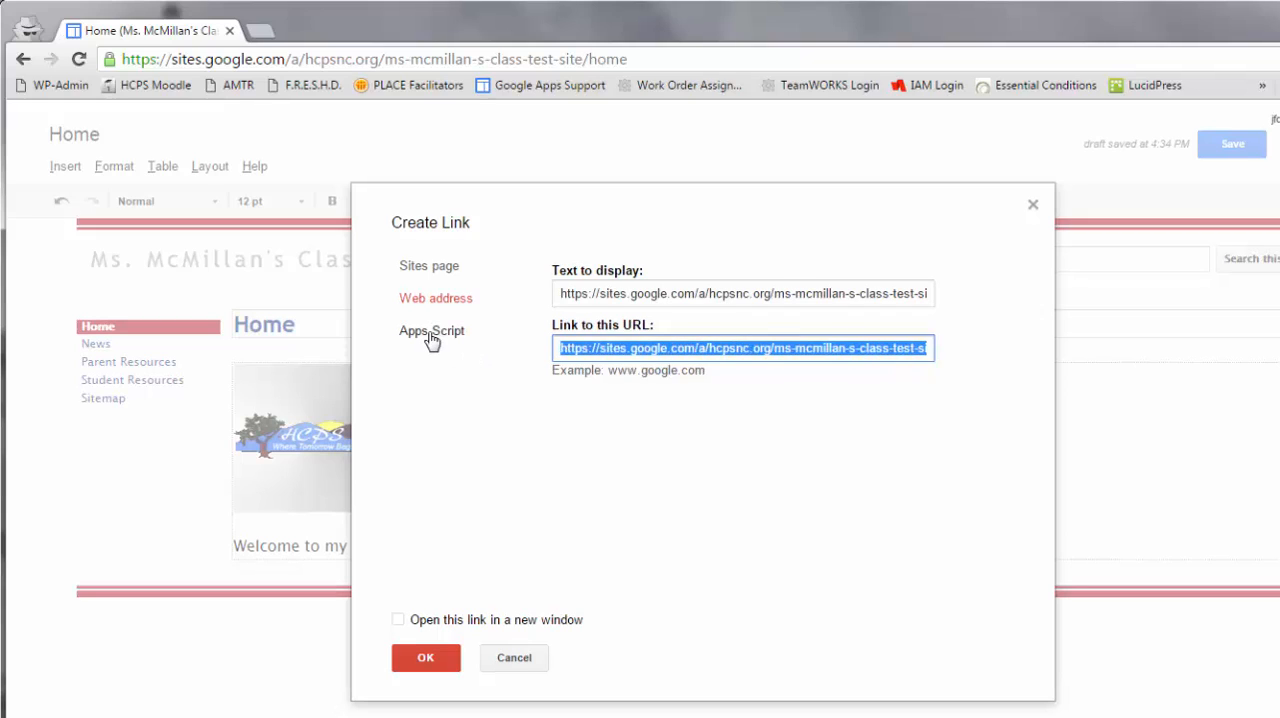
{"action": "type", "text": "www."}
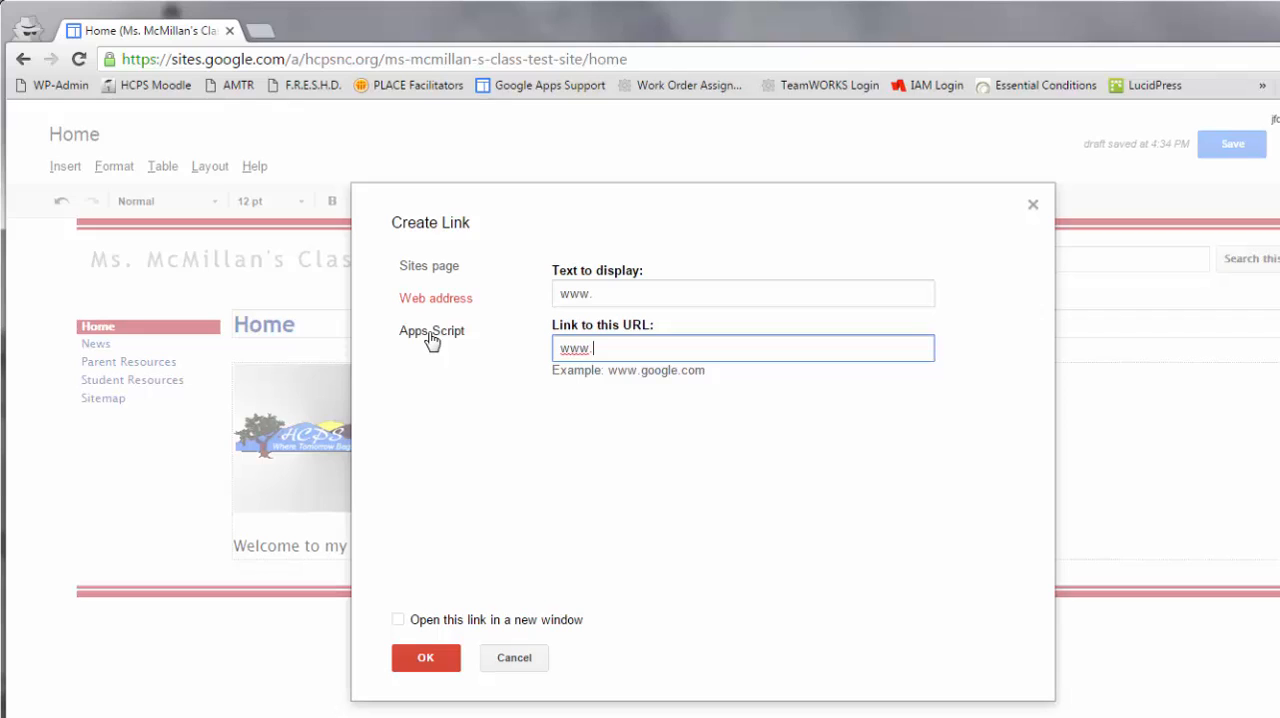
{"action": "type", "text": "hcpsnc.org"}
{"action": "left_click", "coordinate": [558, 348]}
{"action": "type", "text": "http://"}
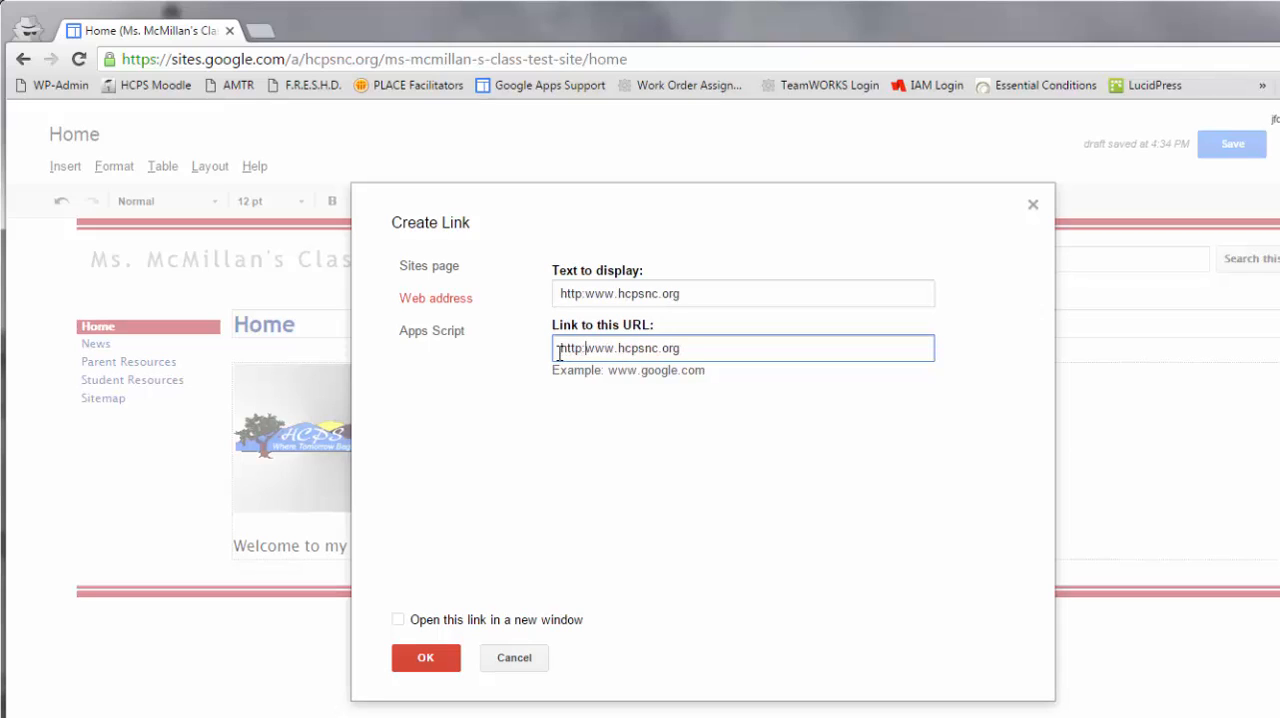
{"action": "left_click", "coordinate": [399, 620]}
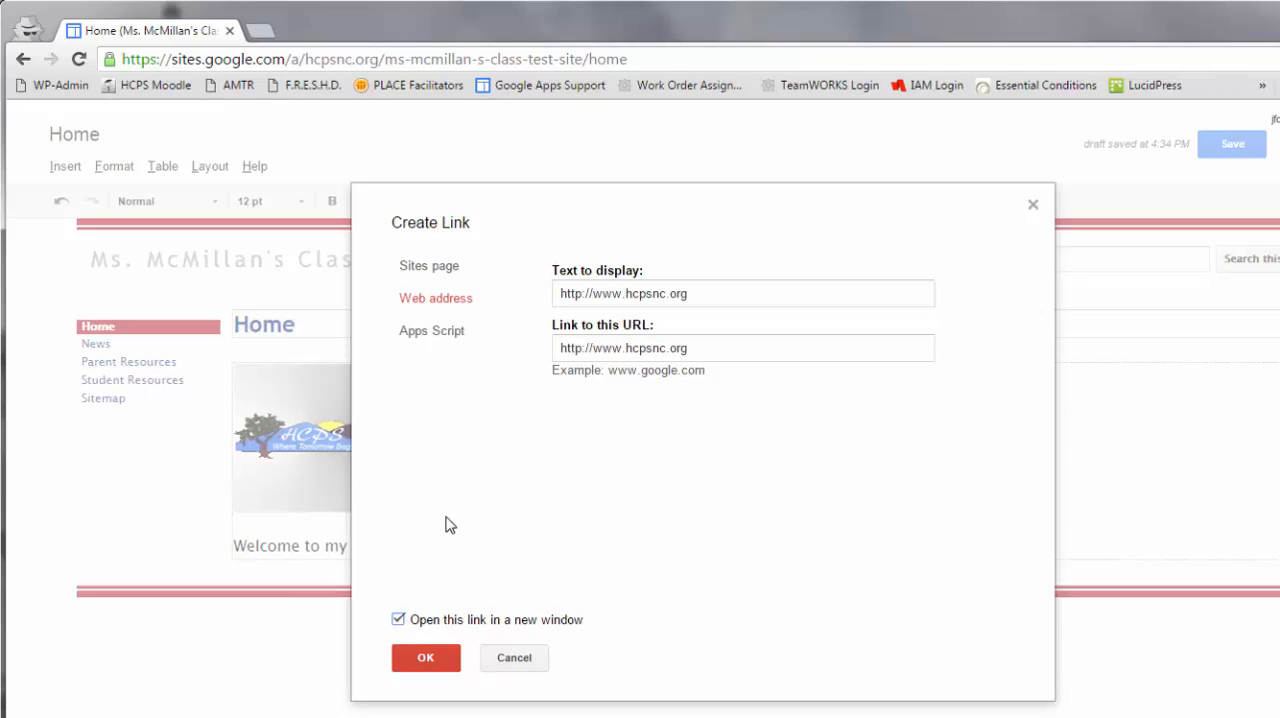
{"action": "left_click", "coordinate": [432, 658]}
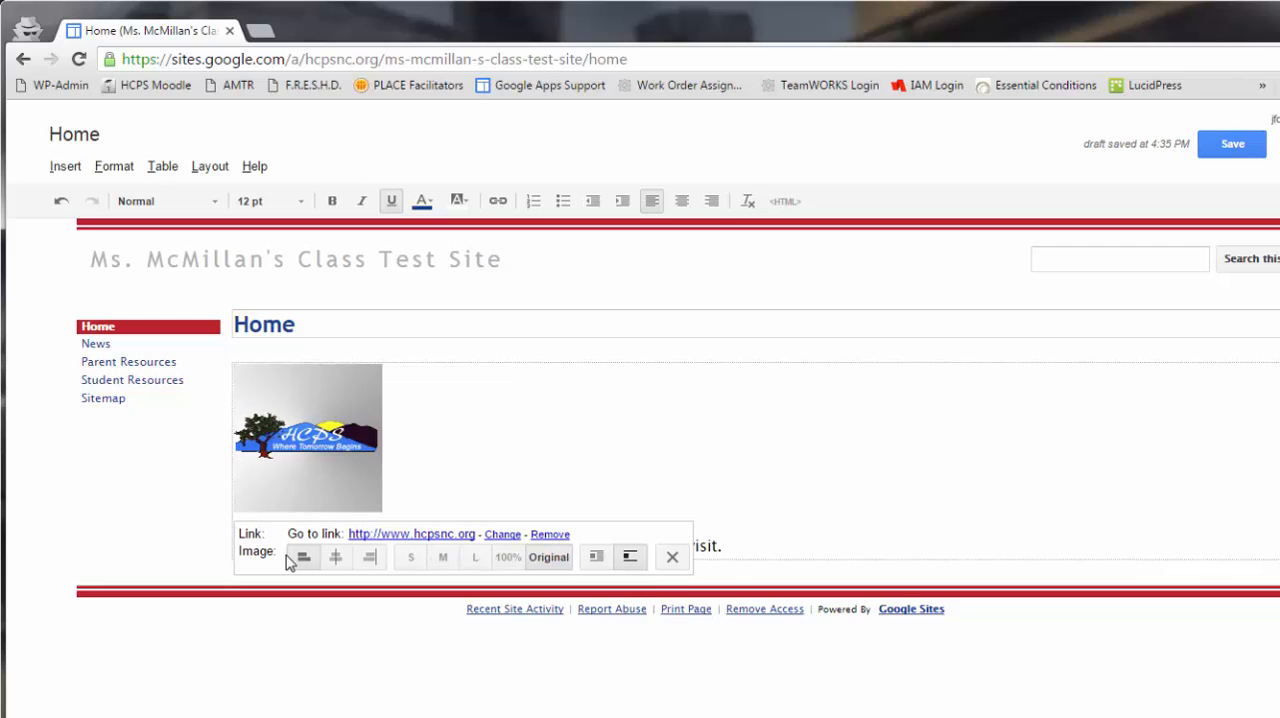
- Try right alignment on the logo image and settle on centre alignment
{"action": "left_click", "coordinate": [336, 557]}
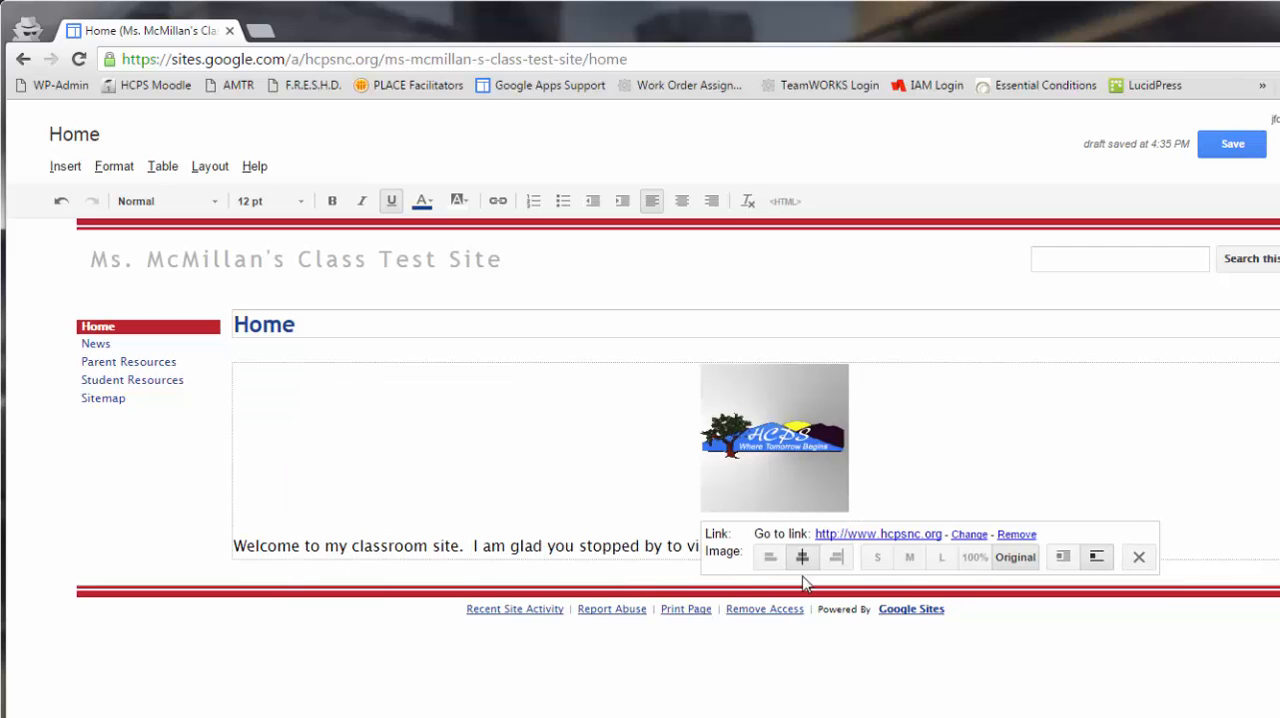
{"action": "left_click", "coordinate": [842, 563]}
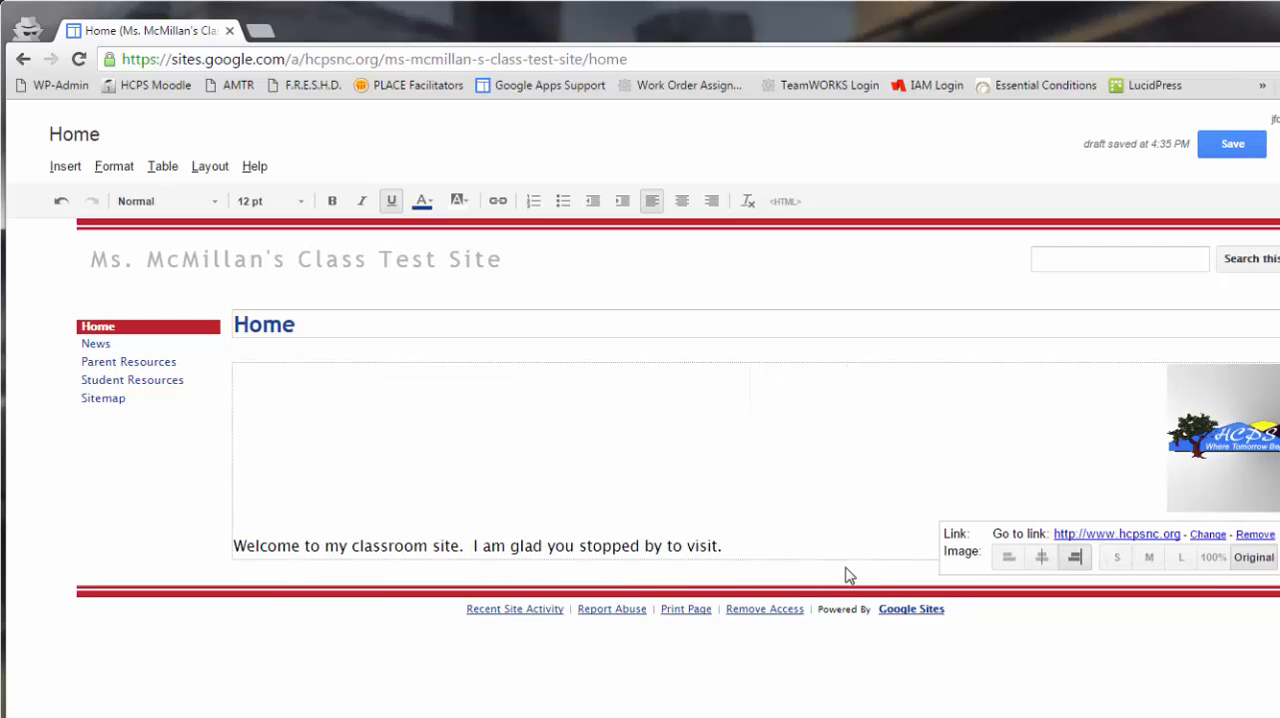
{"action": "left_click", "coordinate": [1041, 557]}
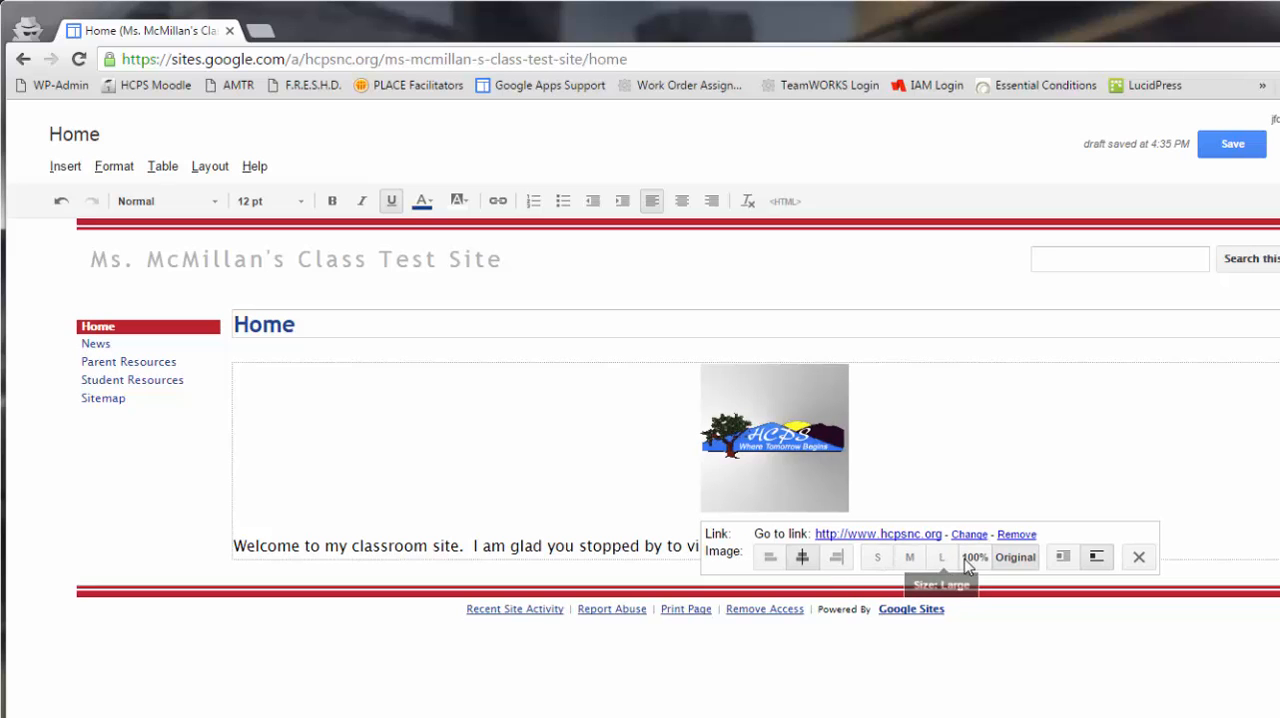
- Try the small, medium and large sizes on the logo image and return it to its original size
{"action": "left_click", "coordinate": [880, 560]}
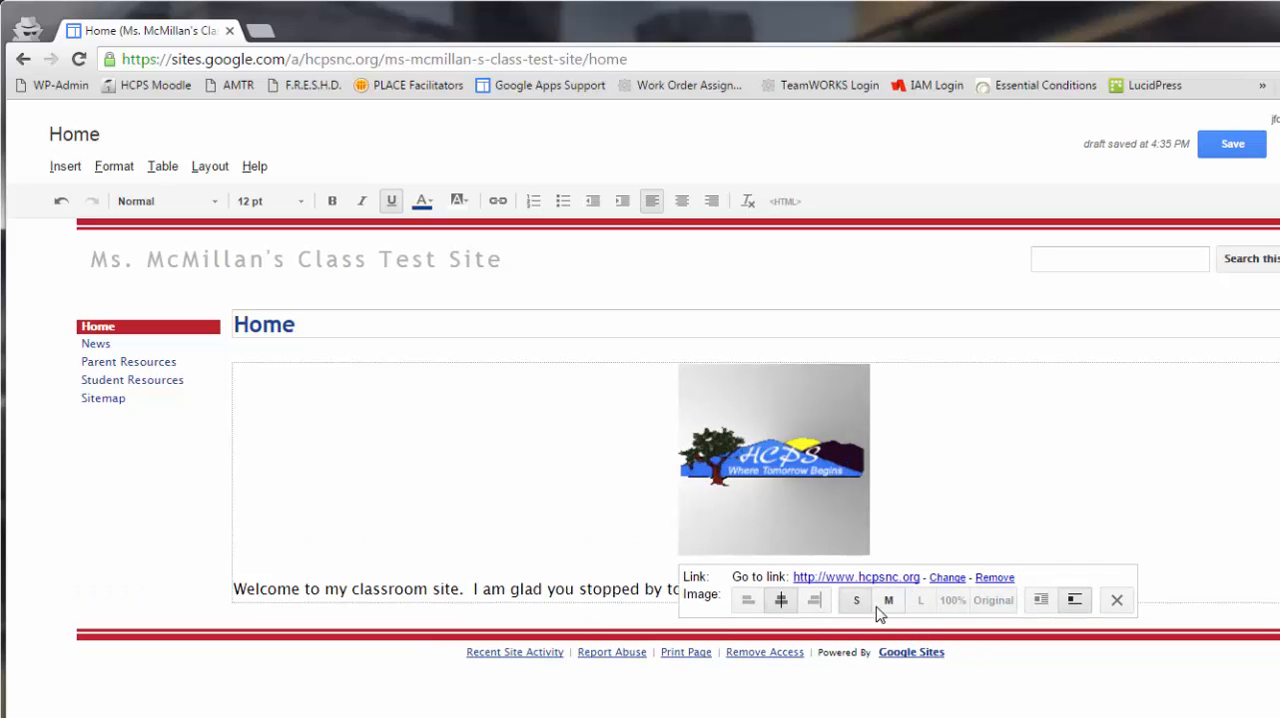
{"action": "left_click", "coordinate": [886, 603]}
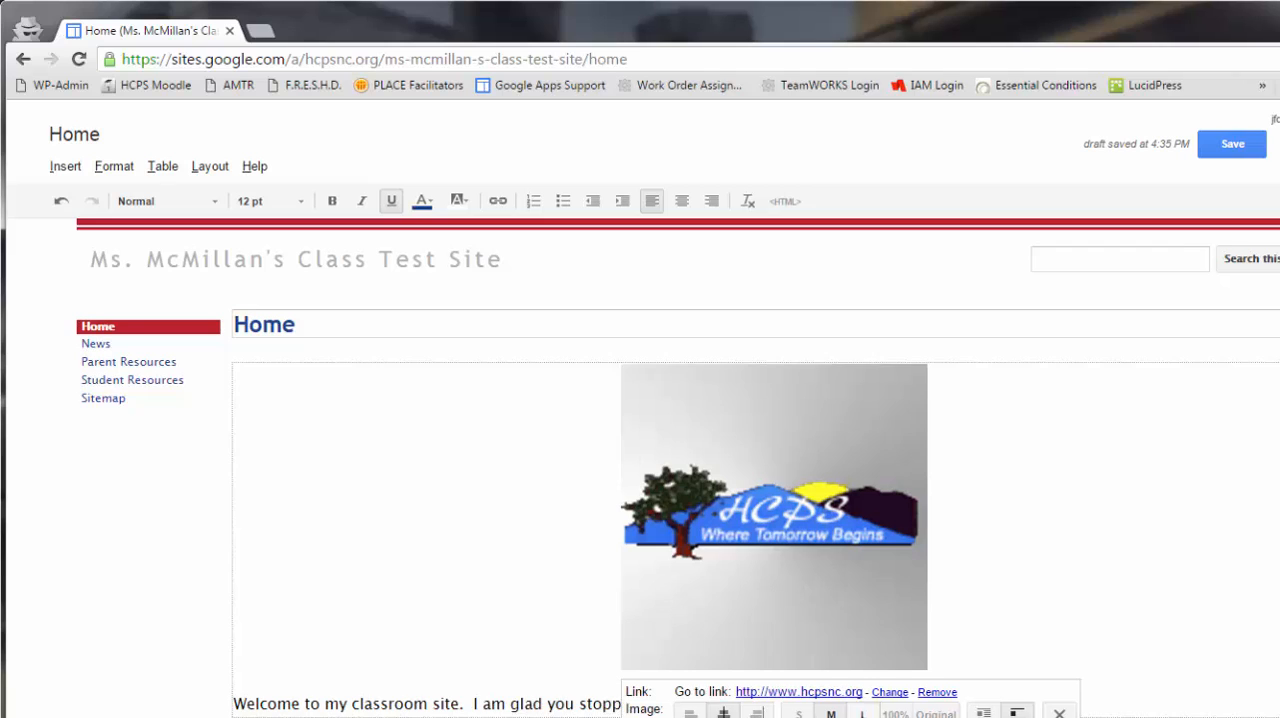
{"action": "left_click", "coordinate": [936, 713]}
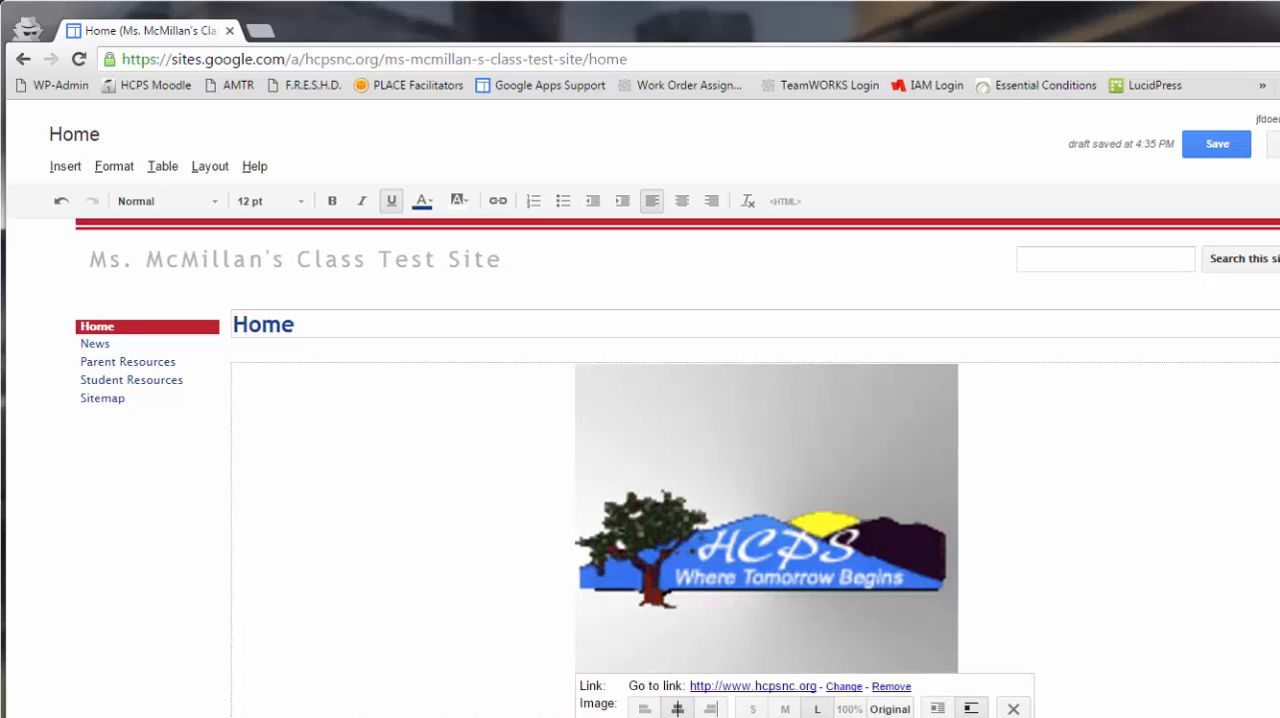
{"action": "left_click", "coordinate": [890, 709]}
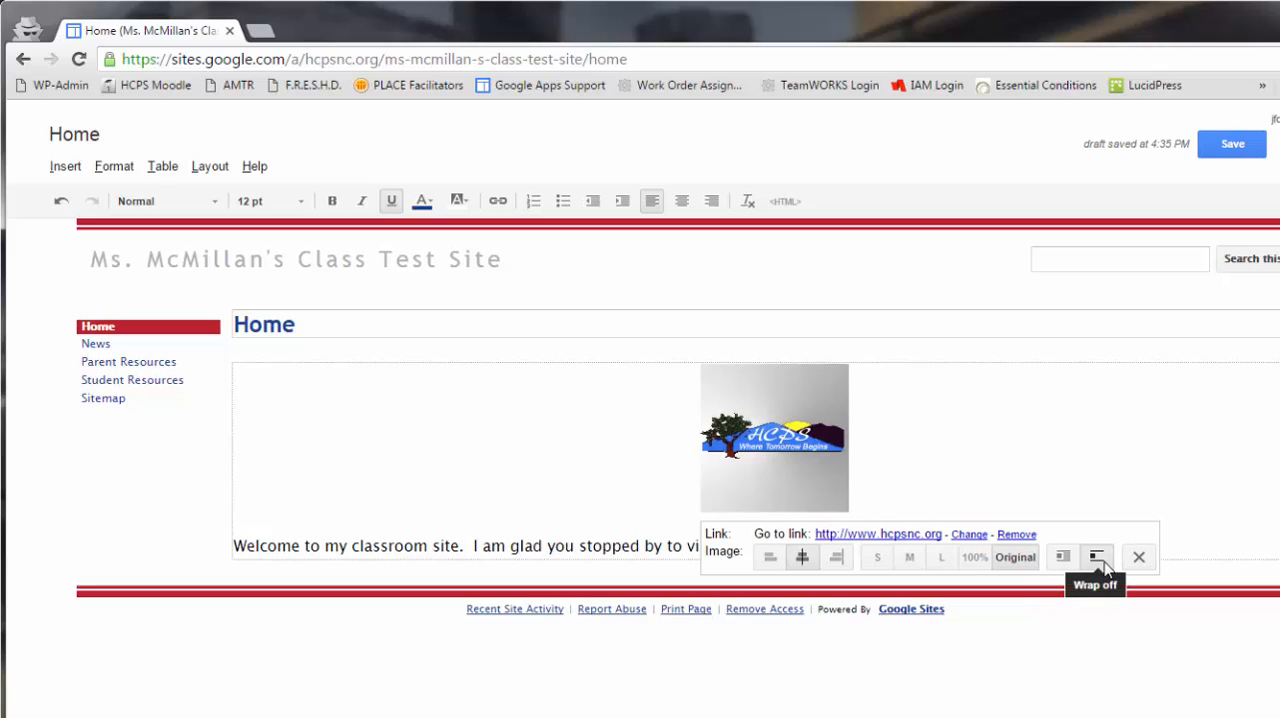
- Centre the welcome sentence below the logo on the Home page
{"action": "left_click", "coordinate": [1027, 464]}
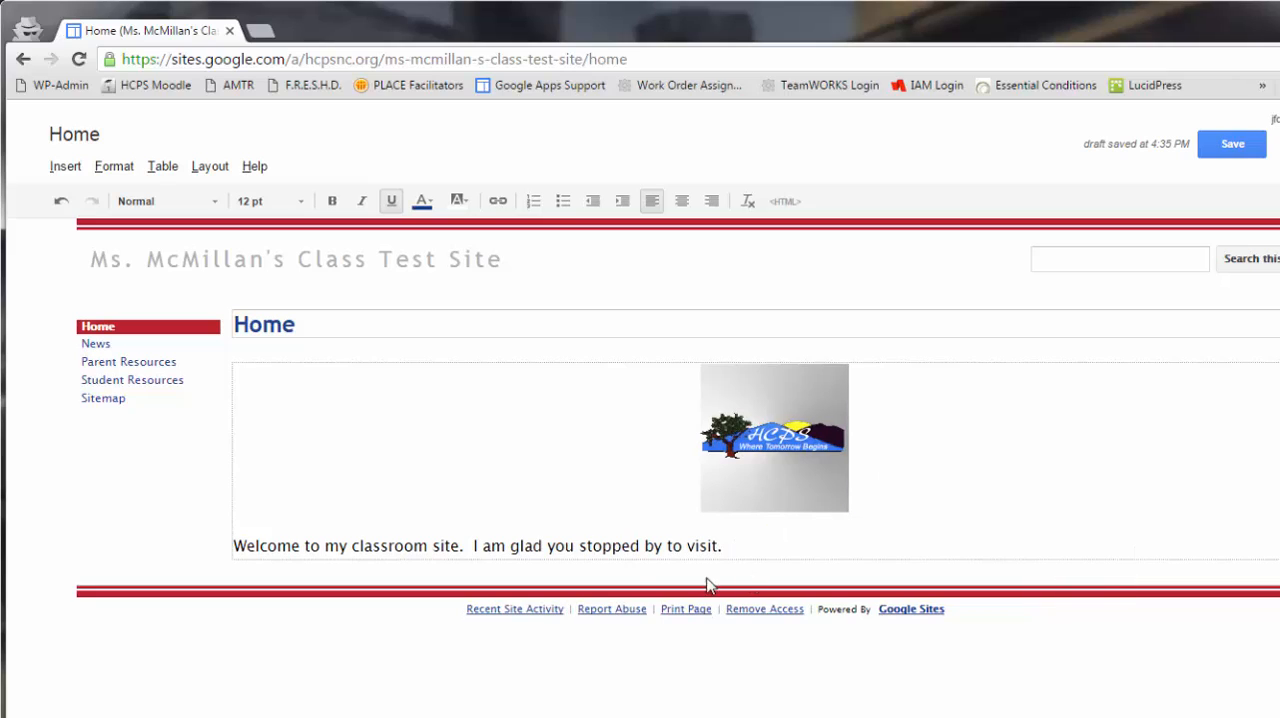
{"action": "left_click", "coordinate": [742, 554]}
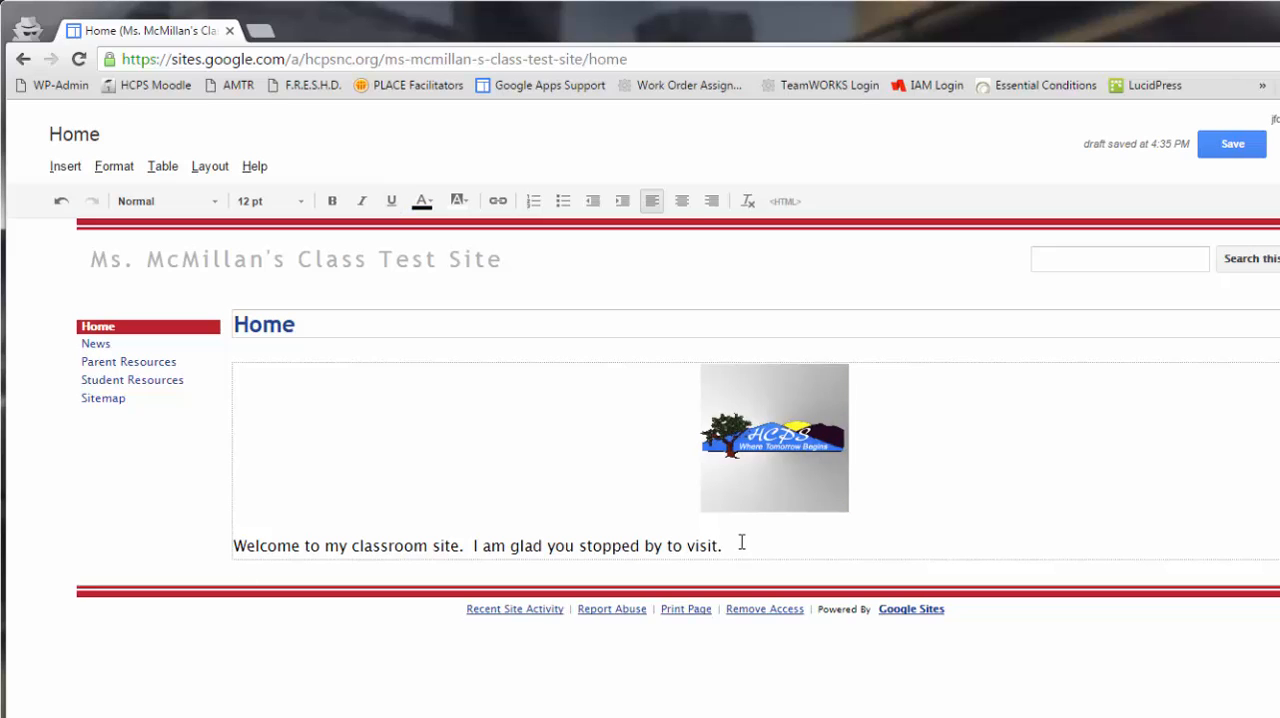
{"action": "left_click", "coordinate": [681, 202]}
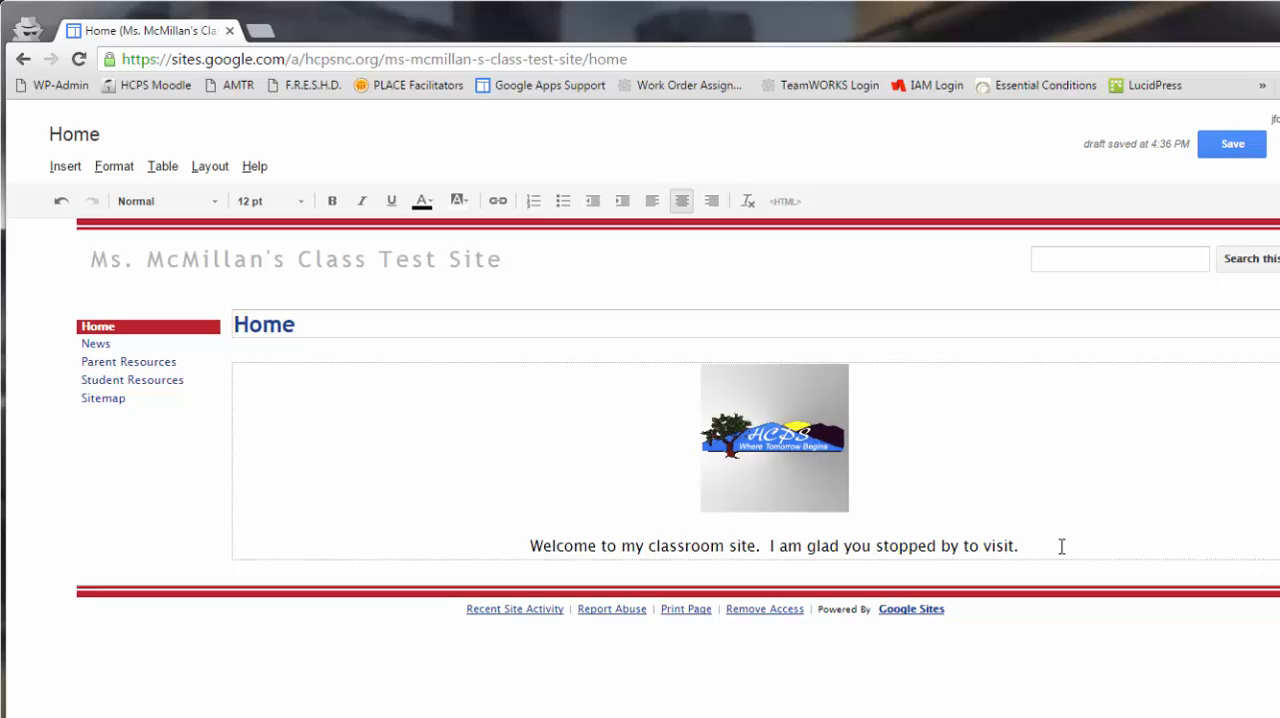
- Add the line "My name is...." below the welcome sentence, separated by a blank line, and save the Home page
{"action": "key", "text": "Return"}
{"action": "key", "text": "Return"}
{"action": "type", "text": "My"}
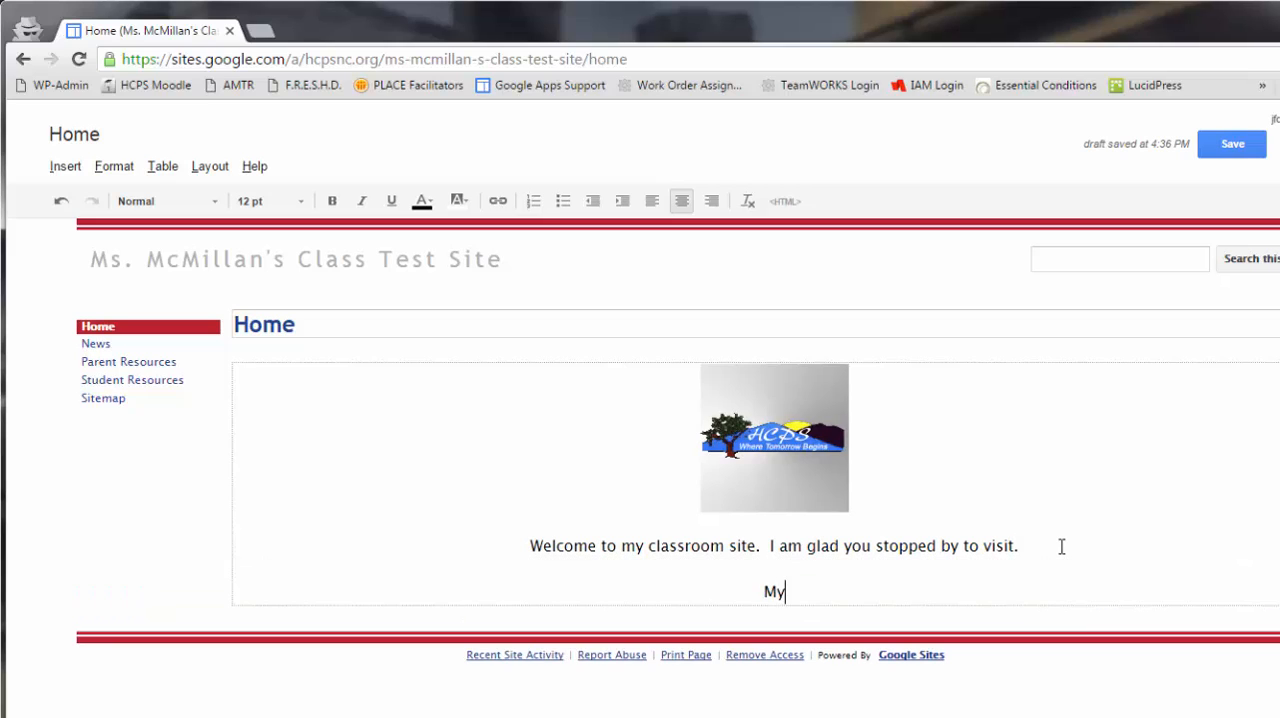
{"action": "type", "text": " name is...."}
{"action": "left_click", "coordinate": [1232, 146]}
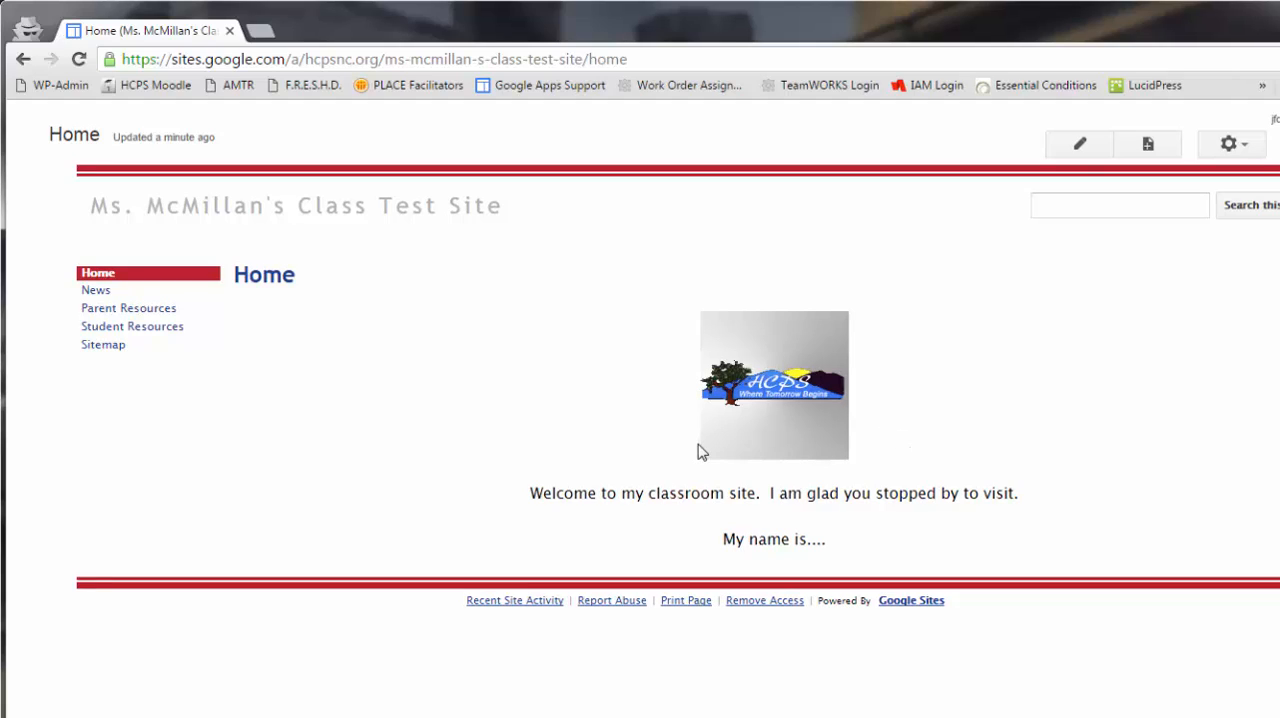
- Open the Student Resources page for editing and fill its first line with random placeholder text beginning "osidj osidj foisdj", followed by a blank line
{"action": "left_click", "coordinate": [137, 328]}
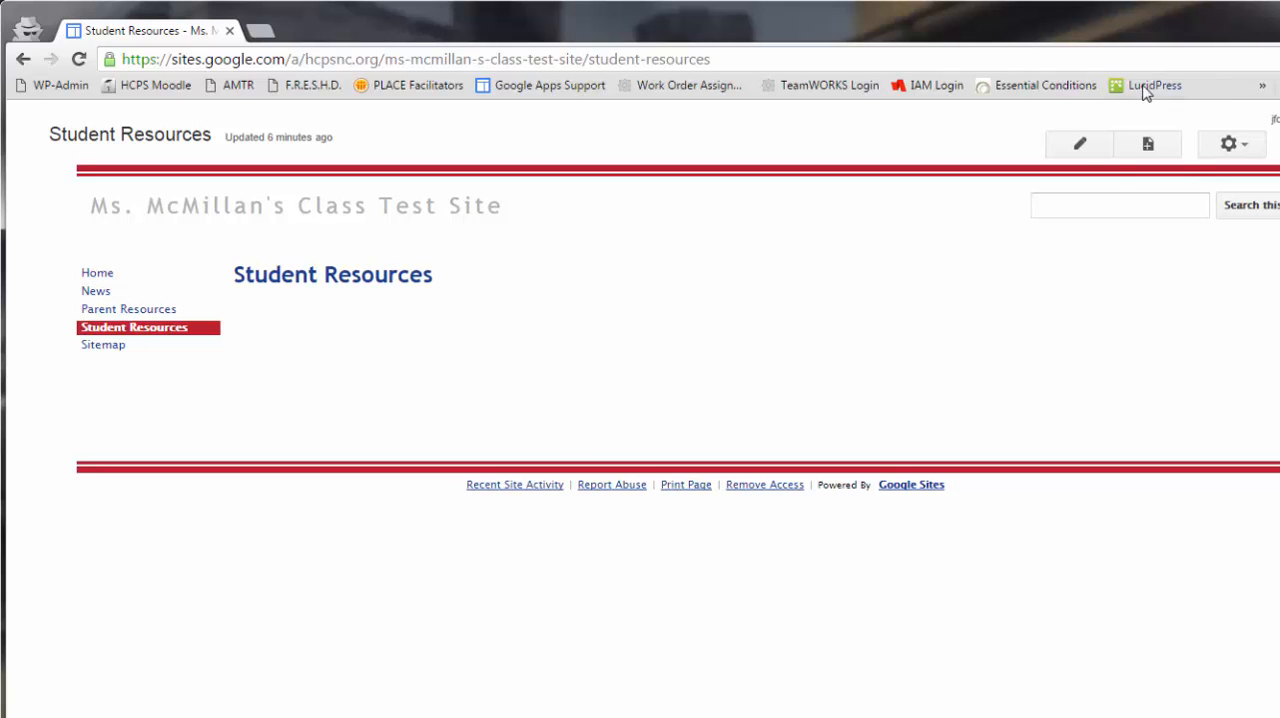
{"action": "left_click", "coordinate": [1086, 147]}
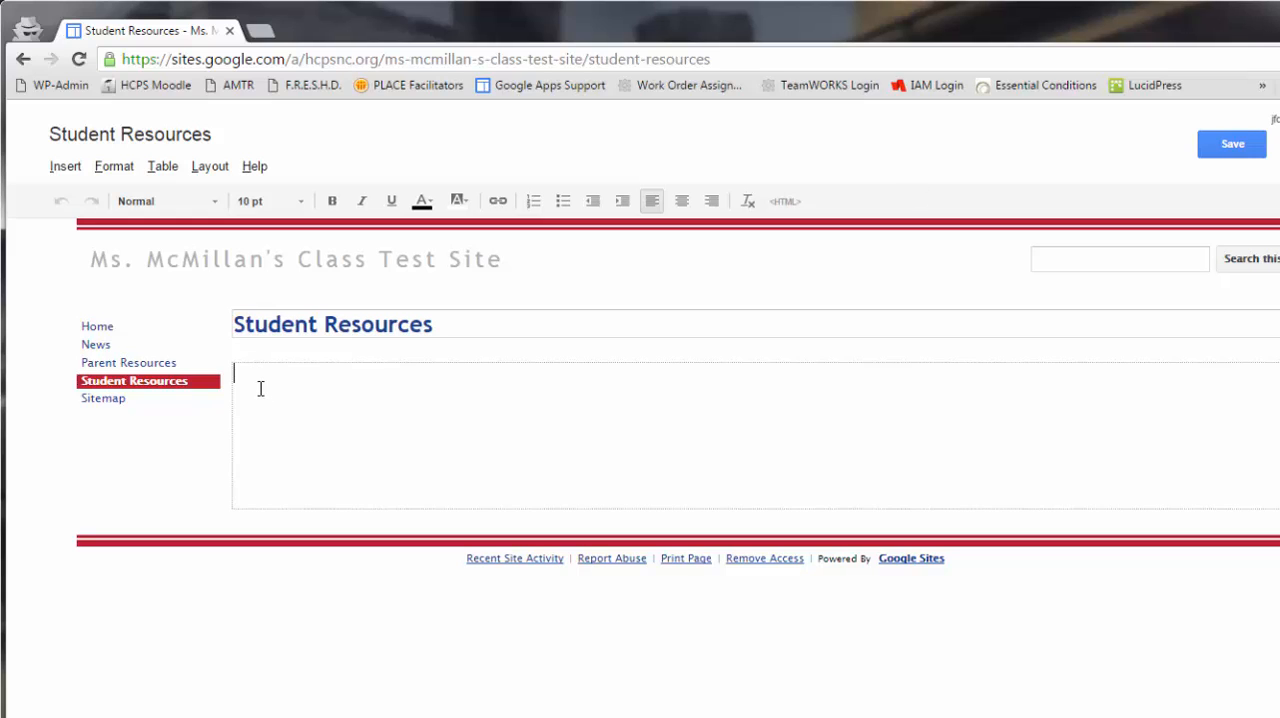
{"action": "type", "text": "osidj osidj foisdj fosi"}
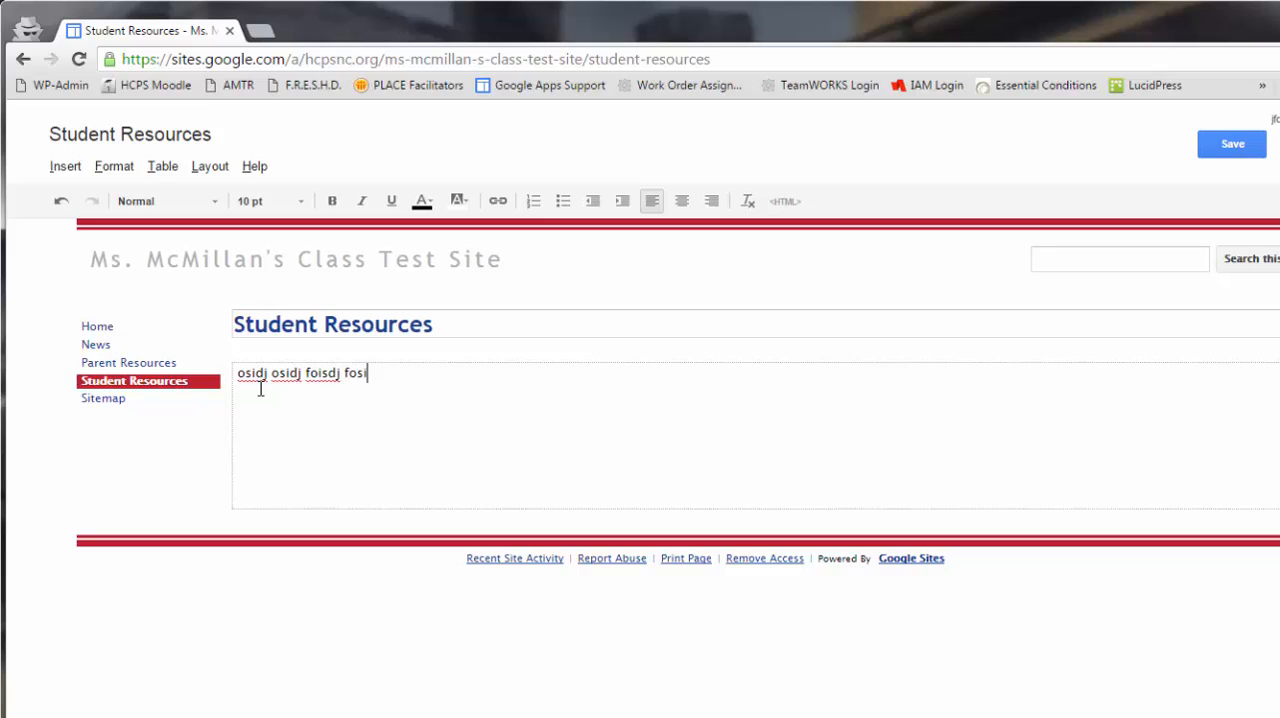
{"action": "type", "text": "j dfois jdfosj dofi jsodf jso dfjosdfois jdof isjodifj sodif jsdf"}
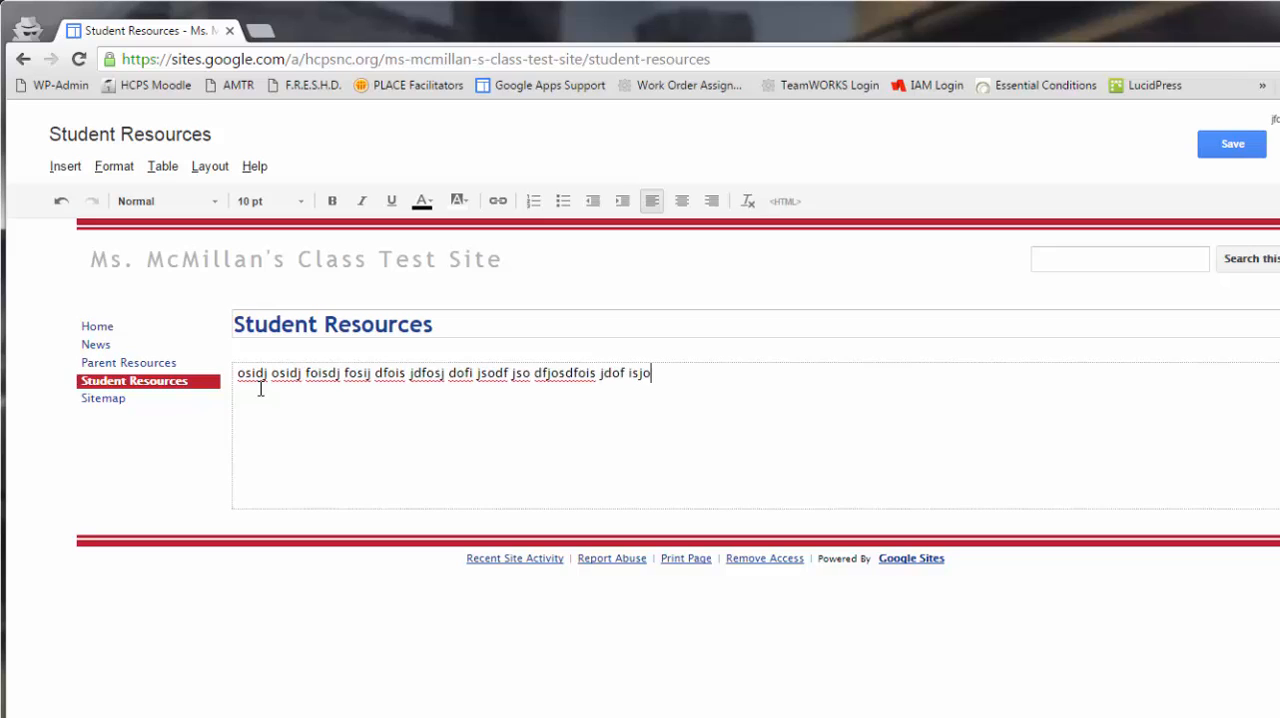
{"action": "key", "text": "Return"}
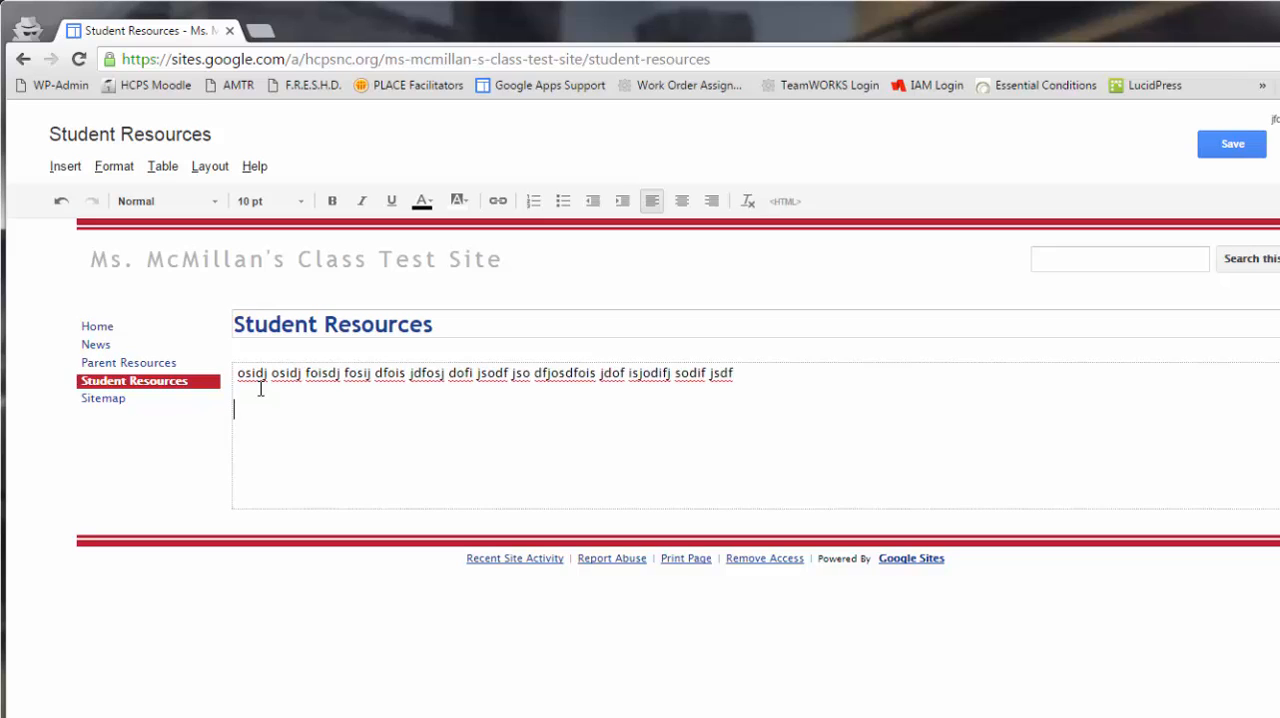
- Add the heading "Homework Links:" below the placeholder text, with "Research Site" and "NCWiseOwl" on separate lines under it
{"action": "type", "text": "Homework Links:"}
{"action": "key", "text": "Return"}
{"action": "type", "text": "Research "}
{"action": "type", "text": "cit"}
{"action": "key", "text": "BackSpace"}
{"action": "key", "text": "BackSpace"}
{"action": "key", "text": "BackSpace"}
{"action": "type", "text": "Site"}
{"action": "key", "text": "Return"}
{"action": "type", "text": "NCWi"}
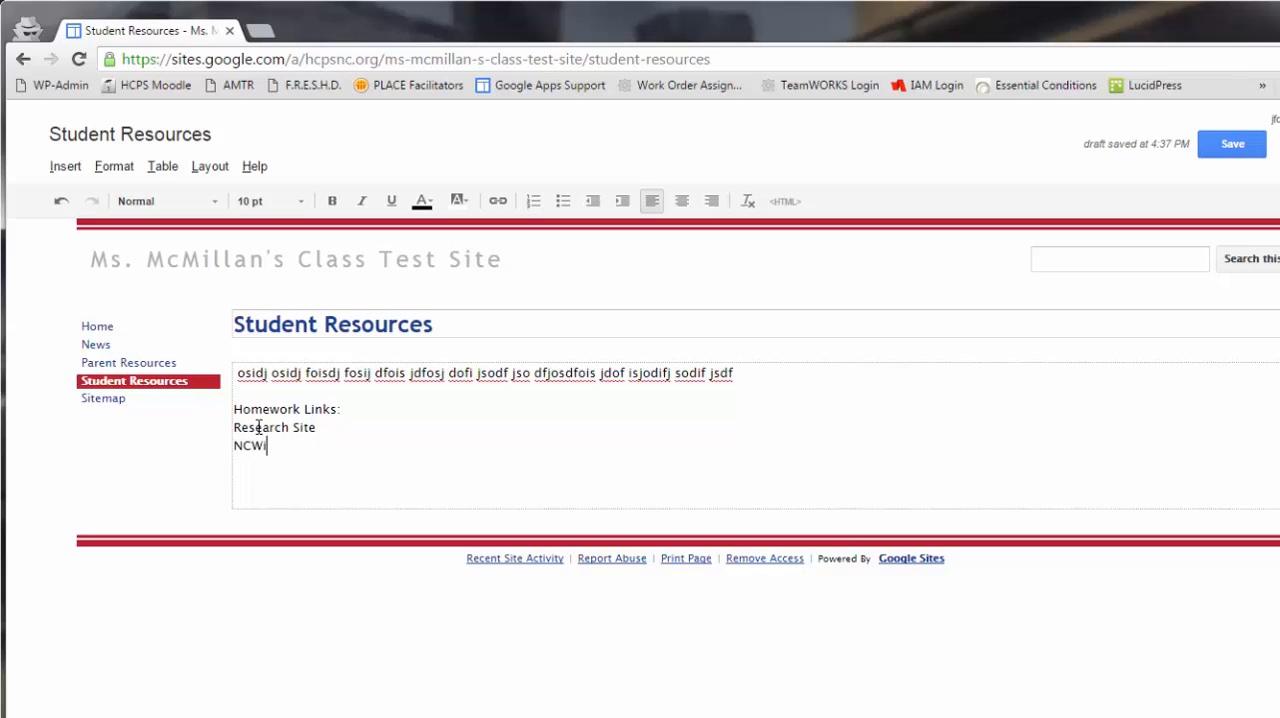
{"action": "type", "text": "seOwl"}
{"action": "key", "text": "BackSpace"}
{"action": "left_click_drag", "start_coordinate": [308, 446], "coordinate": [238, 449]}
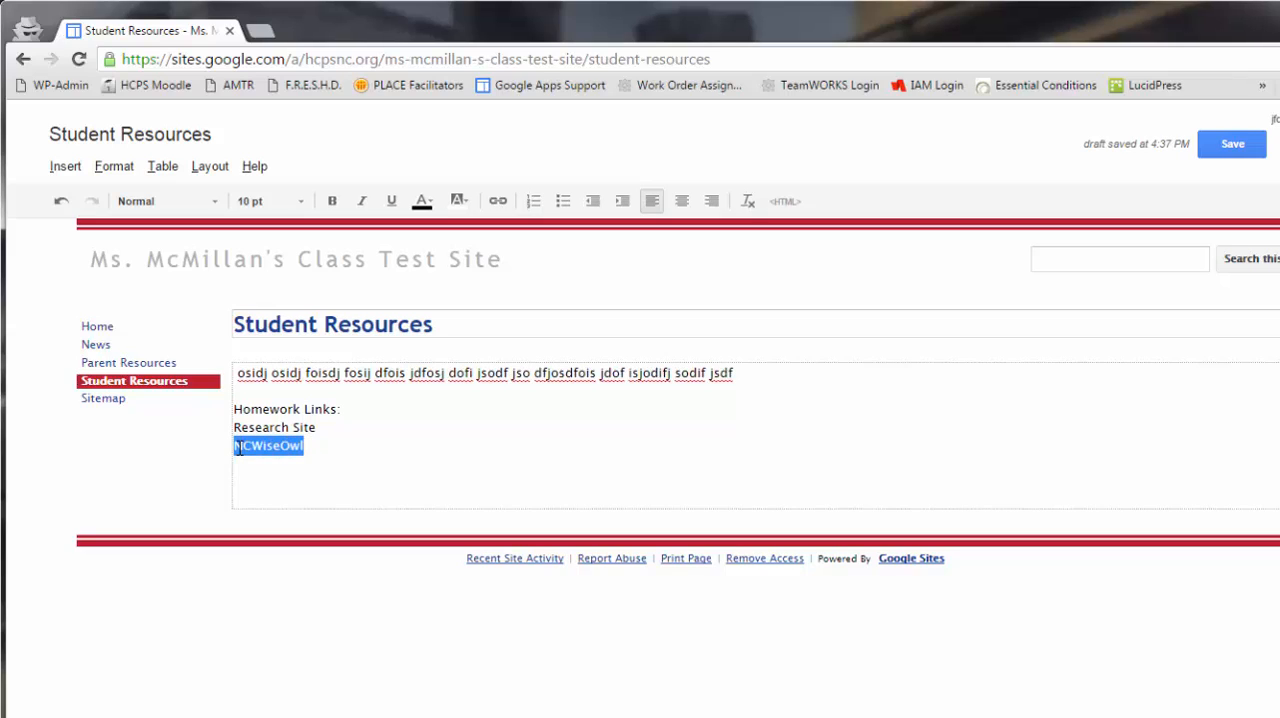
{"action": "left_click", "coordinate": [498, 201]}
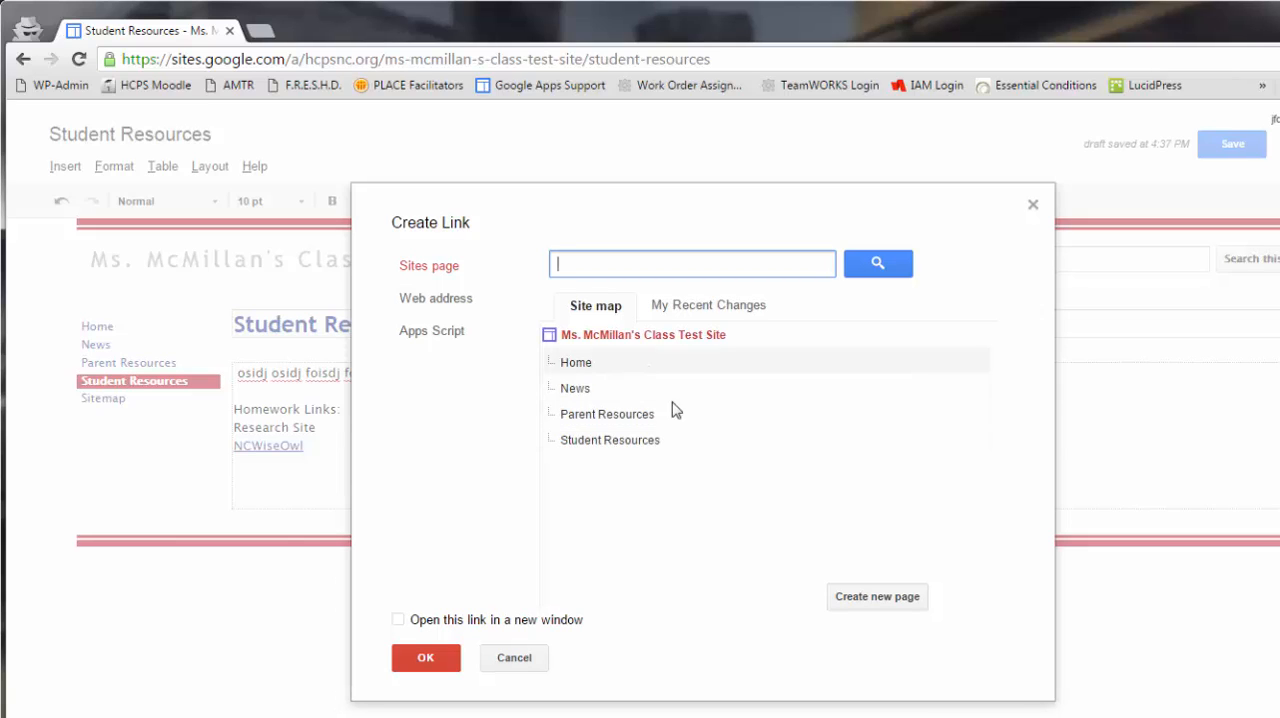
{"action": "left_click", "coordinate": [424, 306]}
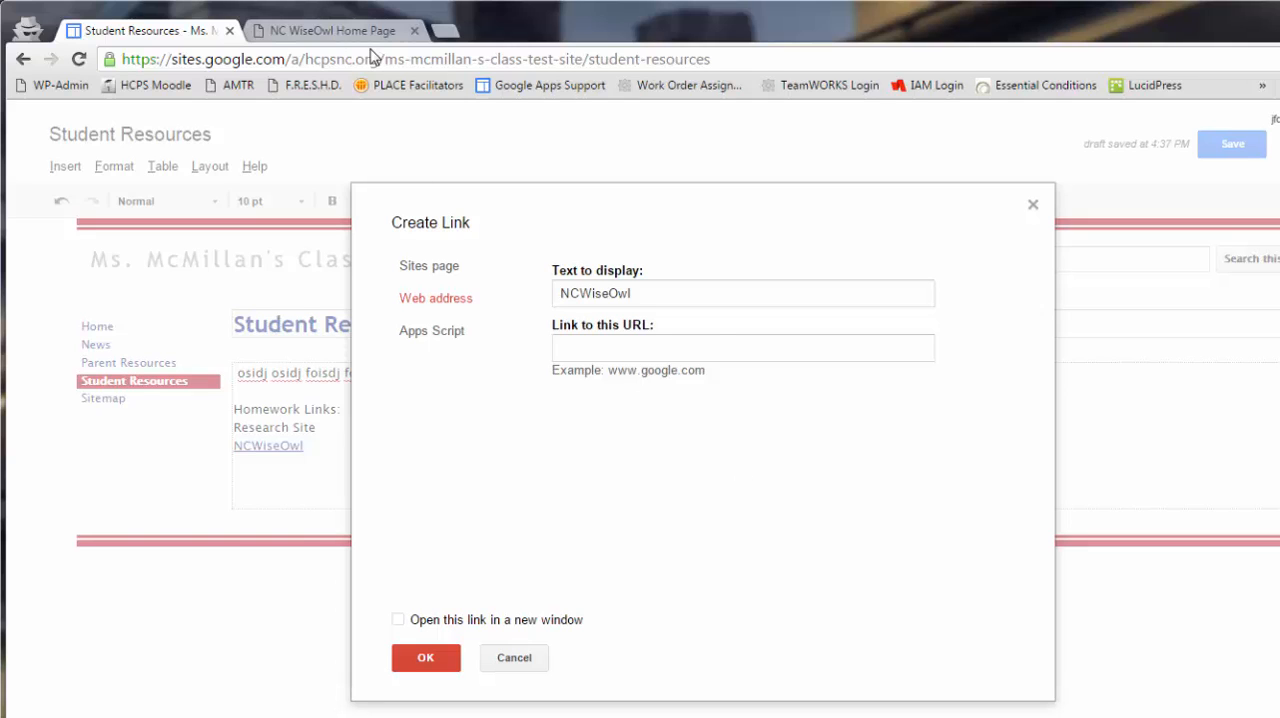
{"action": "left_click", "coordinate": [573, 347]}
{"action": "right_click", "coordinate": [573, 347]}
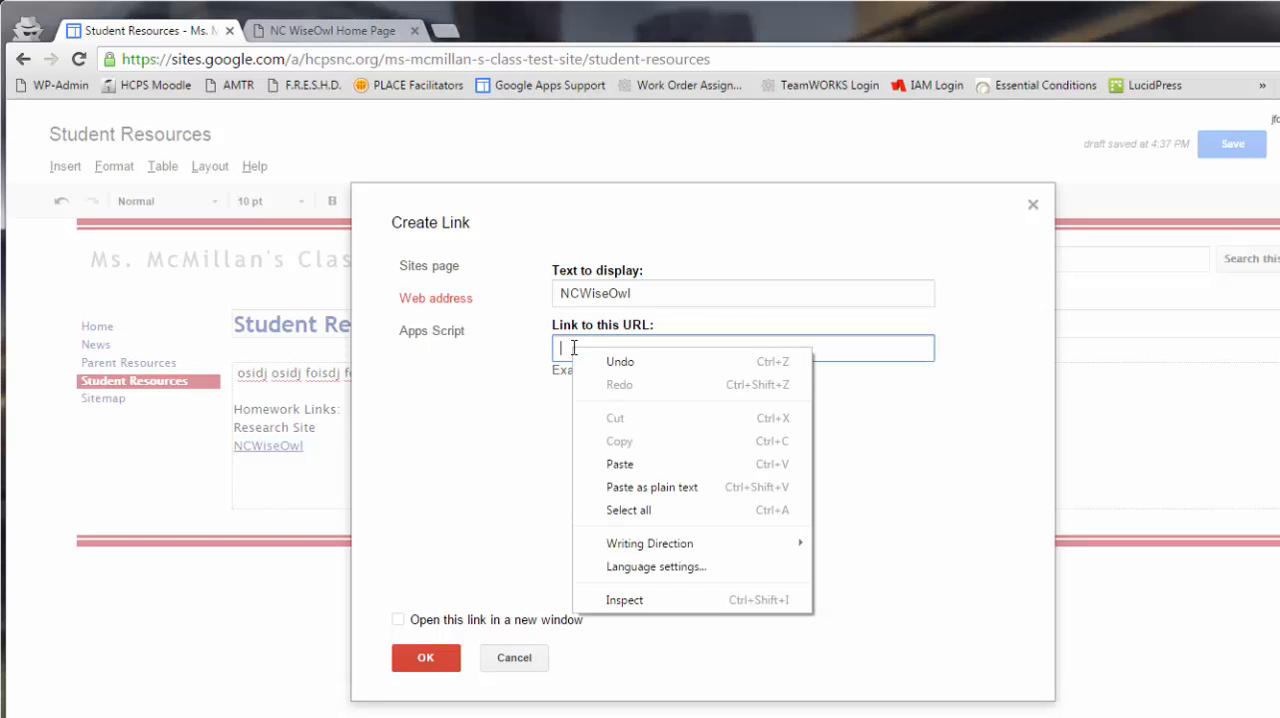
{"action": "left_click", "coordinate": [621, 464]}
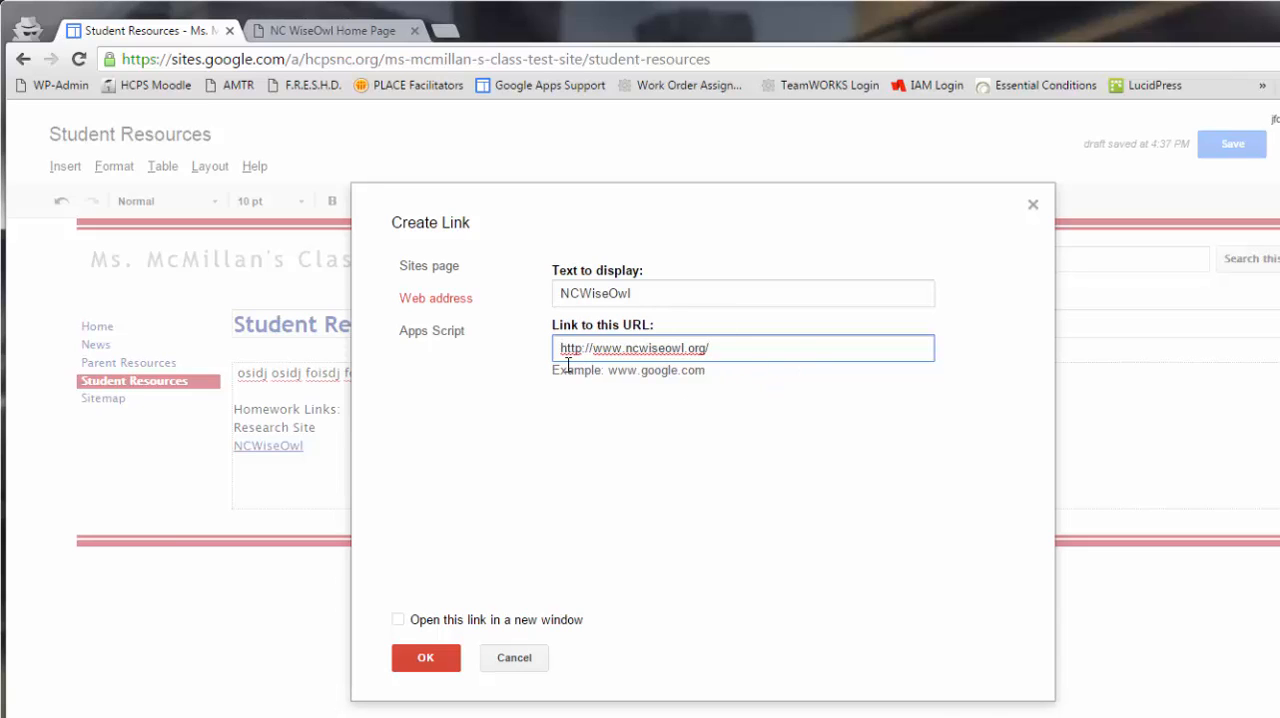
{"action": "left_click", "coordinate": [398, 620]}
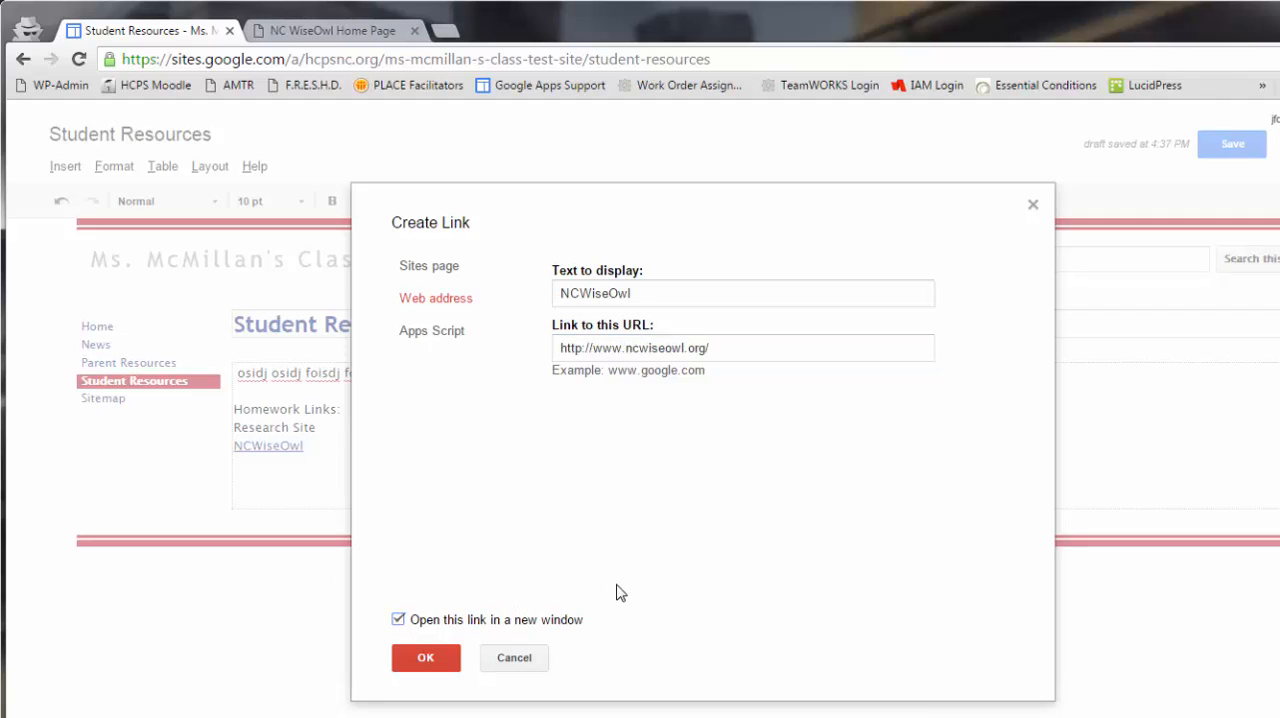
{"action": "left_click", "coordinate": [425, 660]}
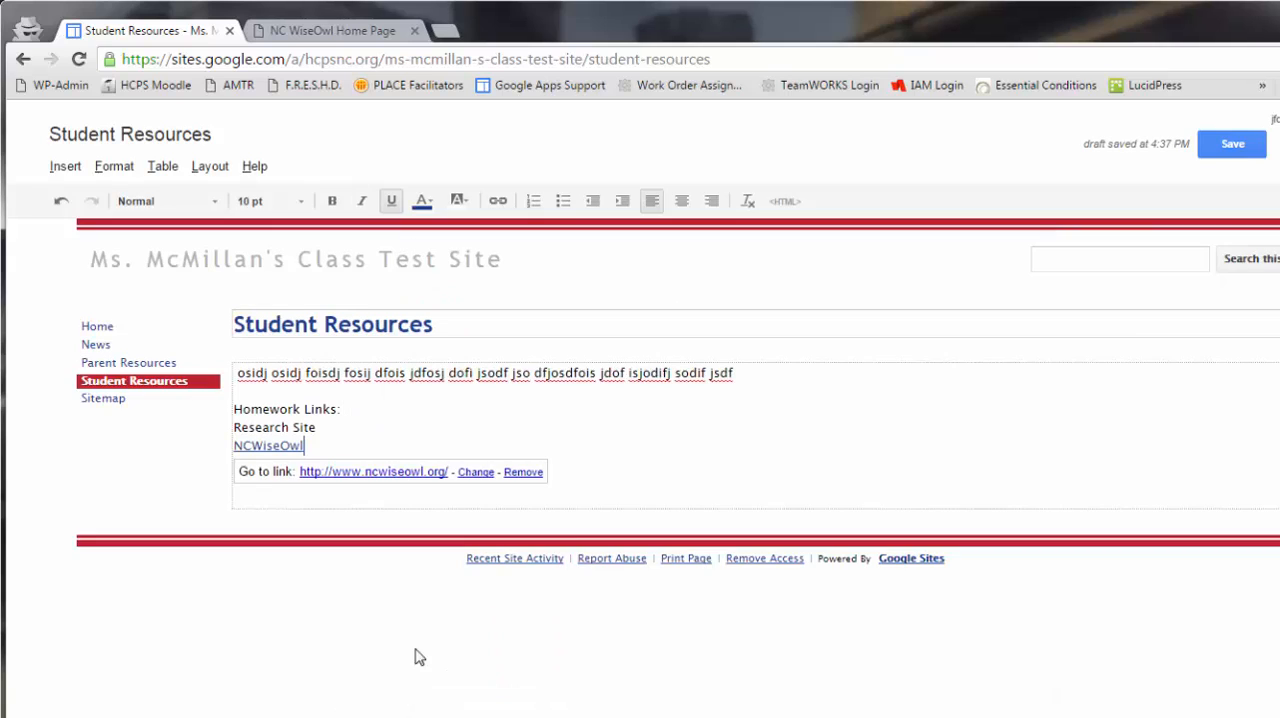
{"action": "left_click", "coordinate": [648, 474]}
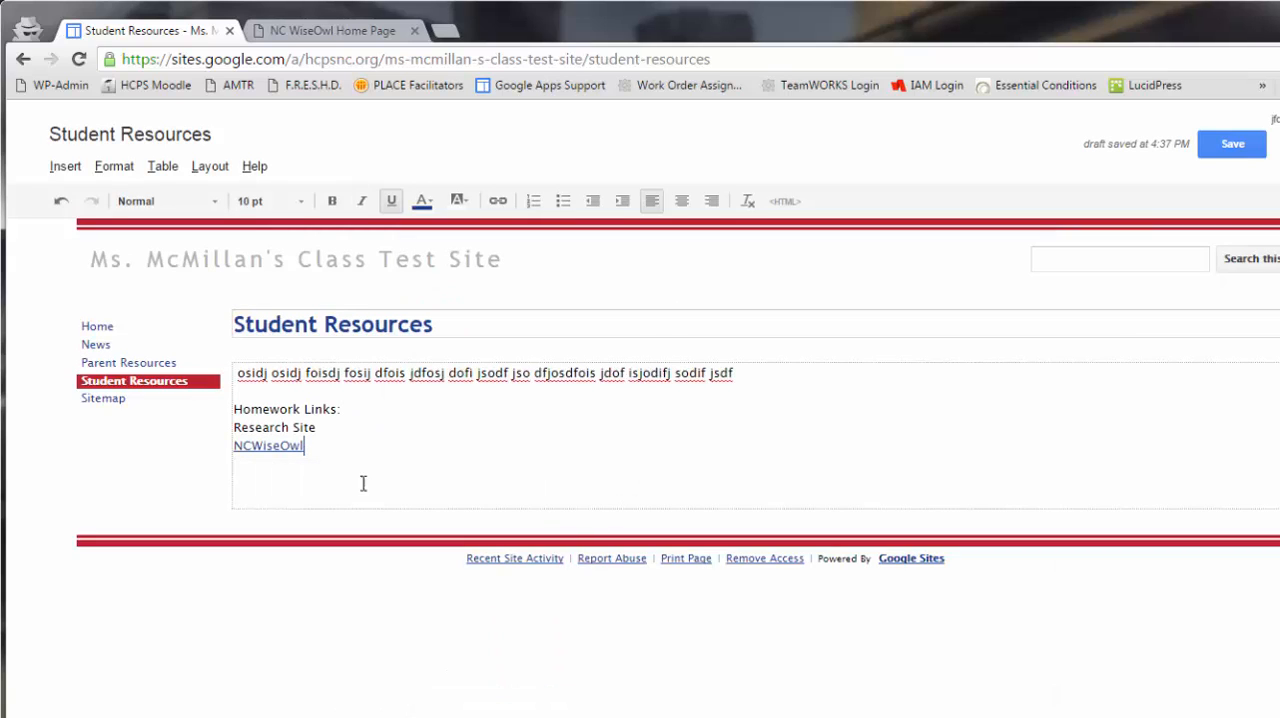
- Check the web address behind the NCWiseOwl link on the Student Resources page
{"action": "double_click", "coordinate": [261, 451]}
{"action": "left_click", "coordinate": [598, 453]}
{"action": "double_click", "coordinate": [266, 446]}
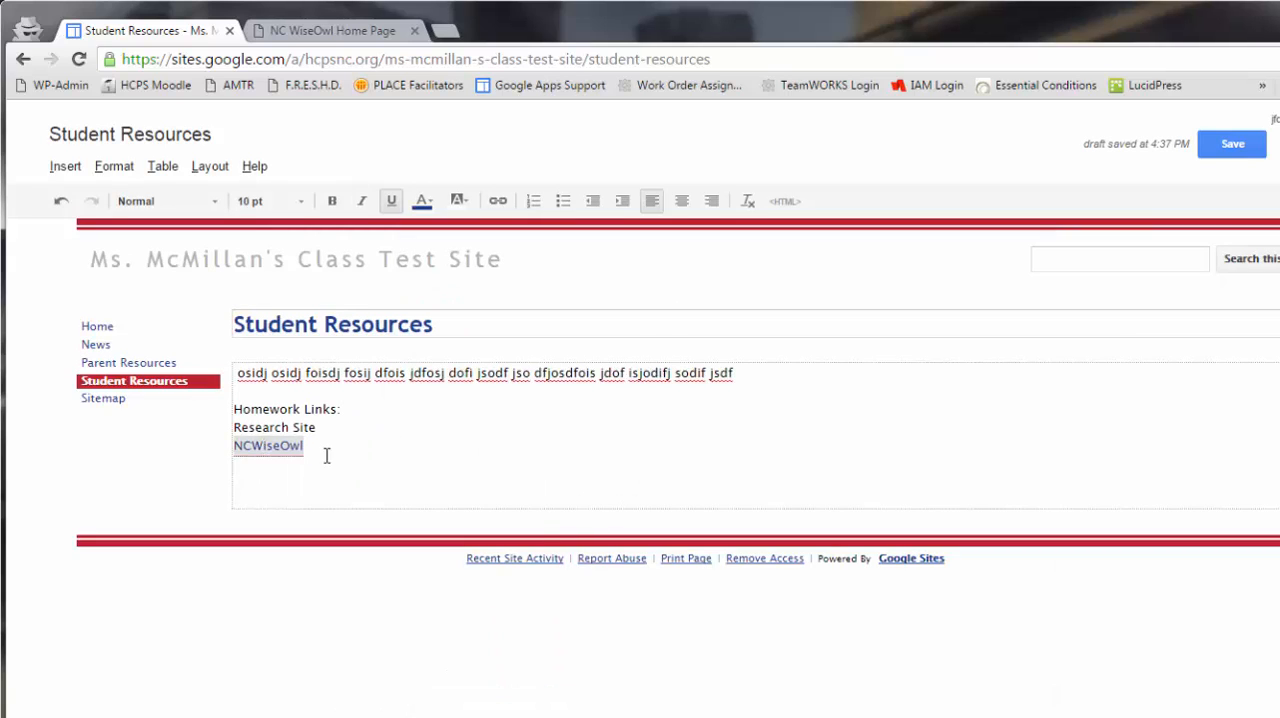
{"action": "left_click", "coordinate": [275, 446]}
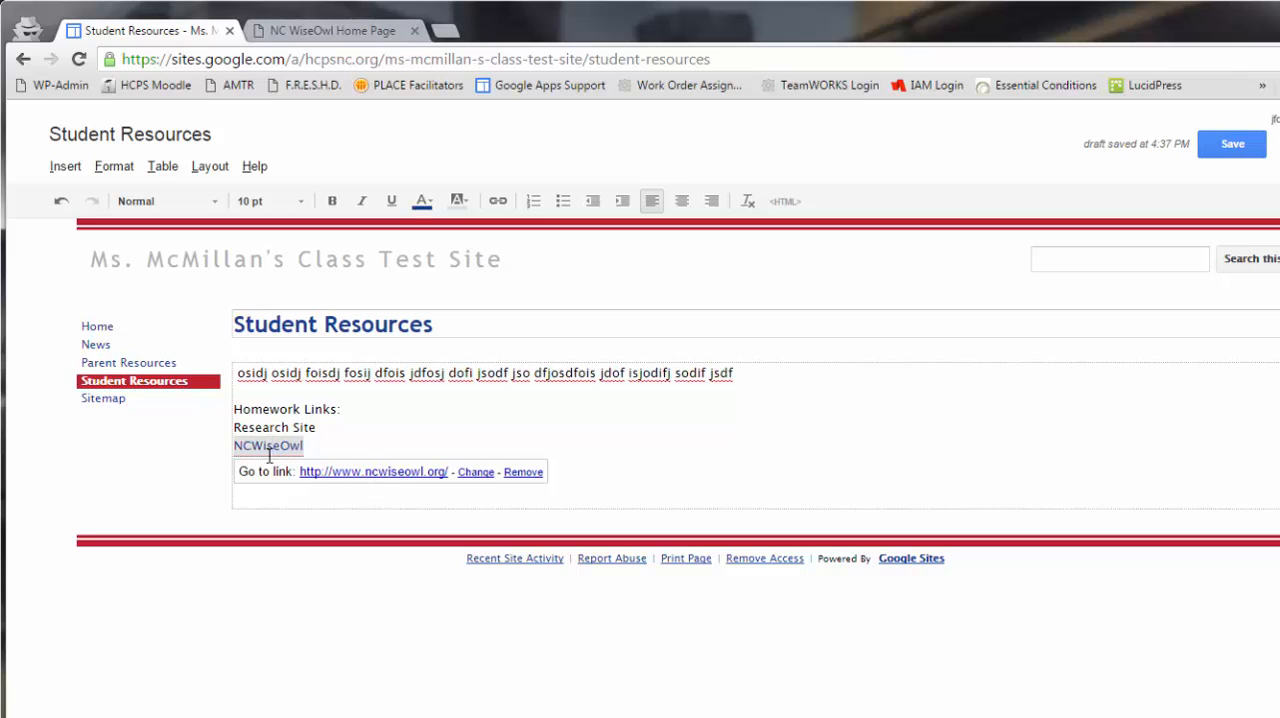
- Make the "Homework Links:" heading bold
{"action": "left_click", "coordinate": [367, 446]}
{"action": "left_click_drag", "start_coordinate": [365, 410], "coordinate": [220, 411]}
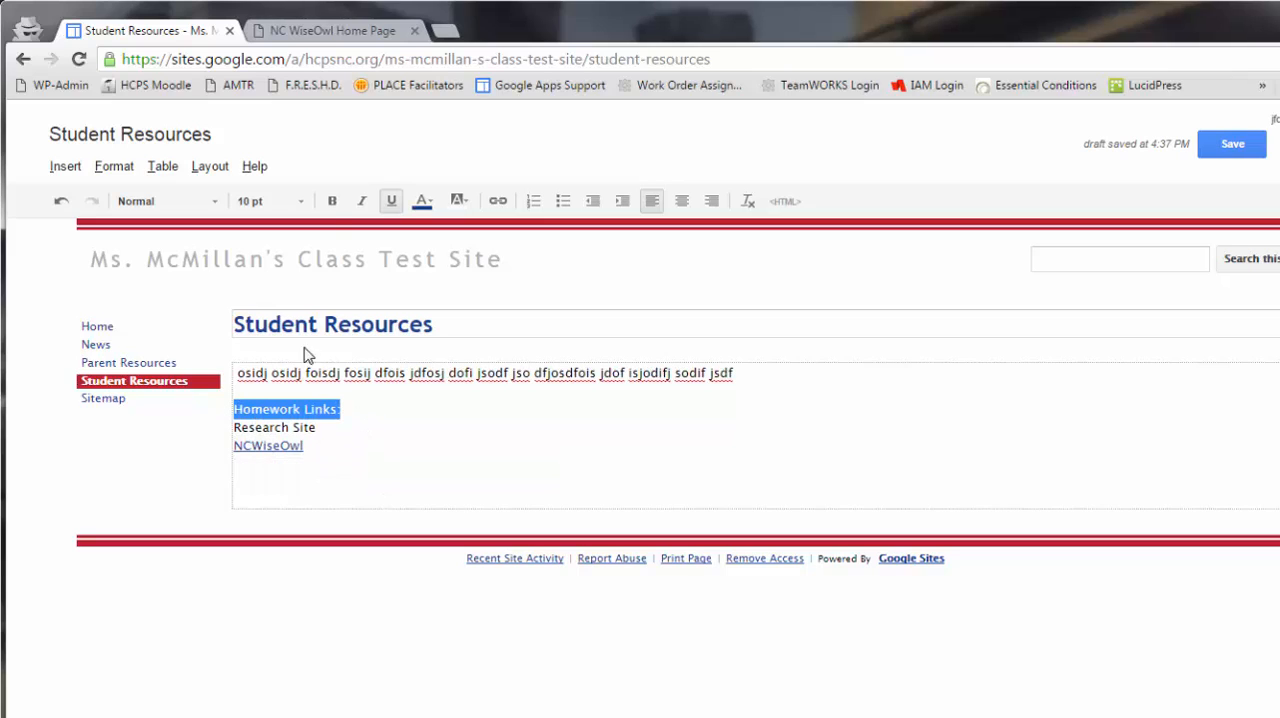
{"action": "left_click", "coordinate": [331, 204]}
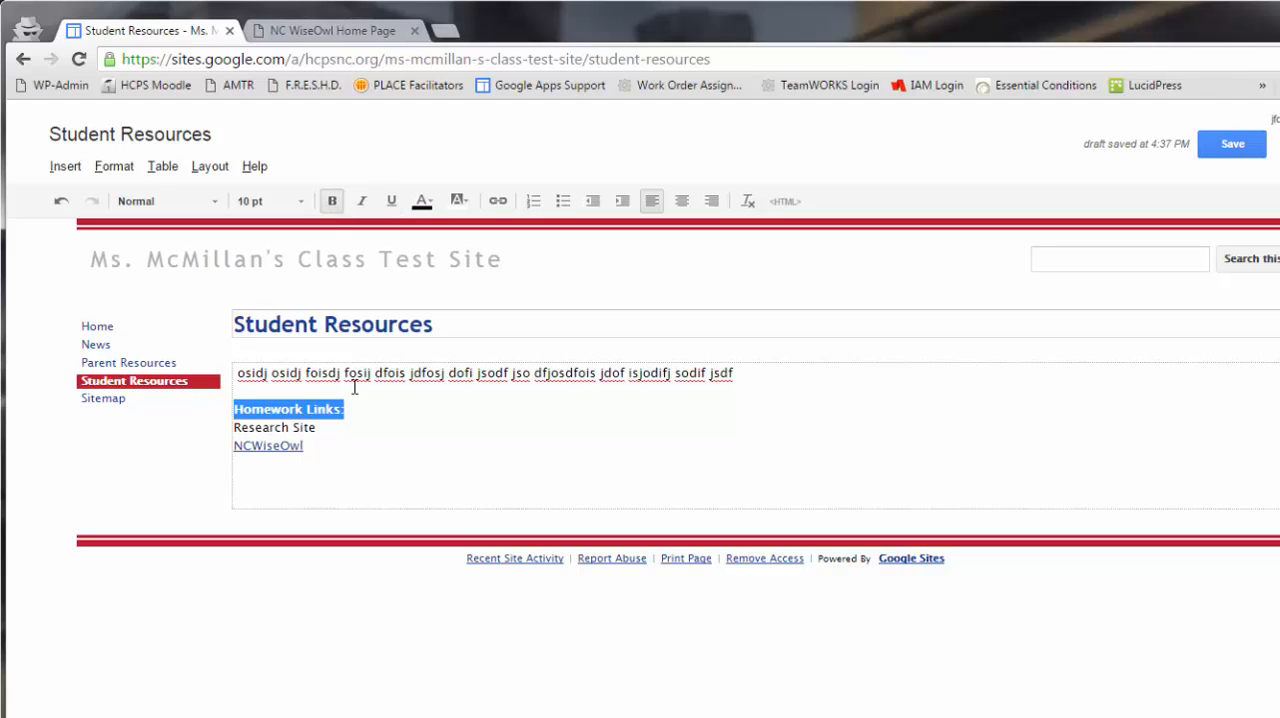
- Indent and italicize the Research Site and NCWiseOwl lines below the heading, and save the Student Resources page
{"action": "left_click", "coordinate": [343, 449]}
{"action": "left_click_drag", "start_coordinate": [312, 447], "coordinate": [232, 428]}
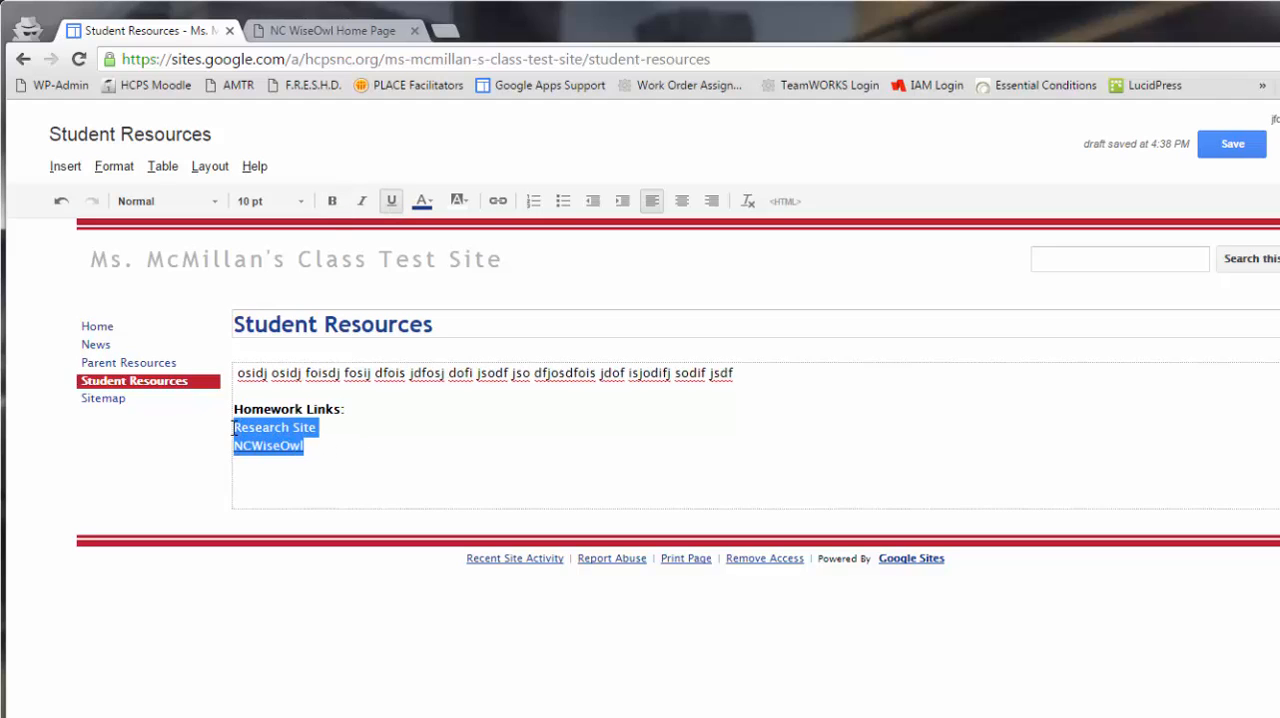
{"action": "left_click", "coordinate": [621, 202]}
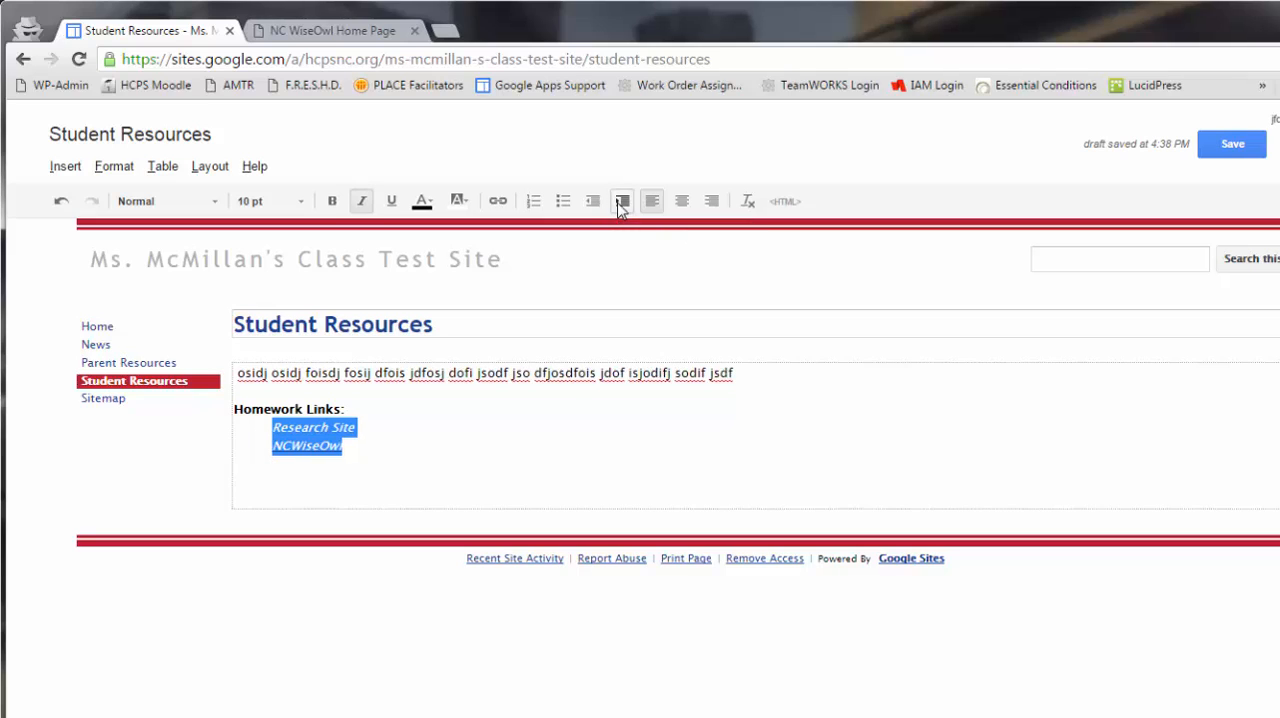
{"action": "left_click", "coordinate": [452, 457]}
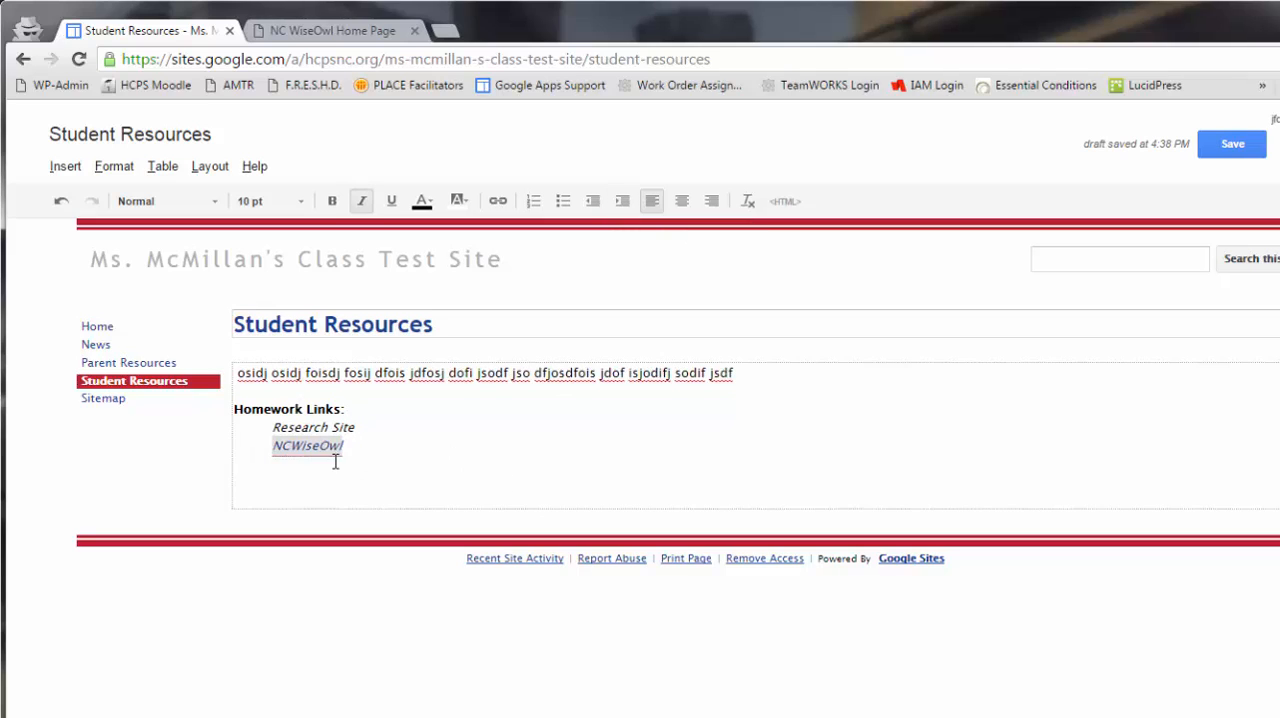
{"action": "left_click", "coordinate": [1226, 155]}
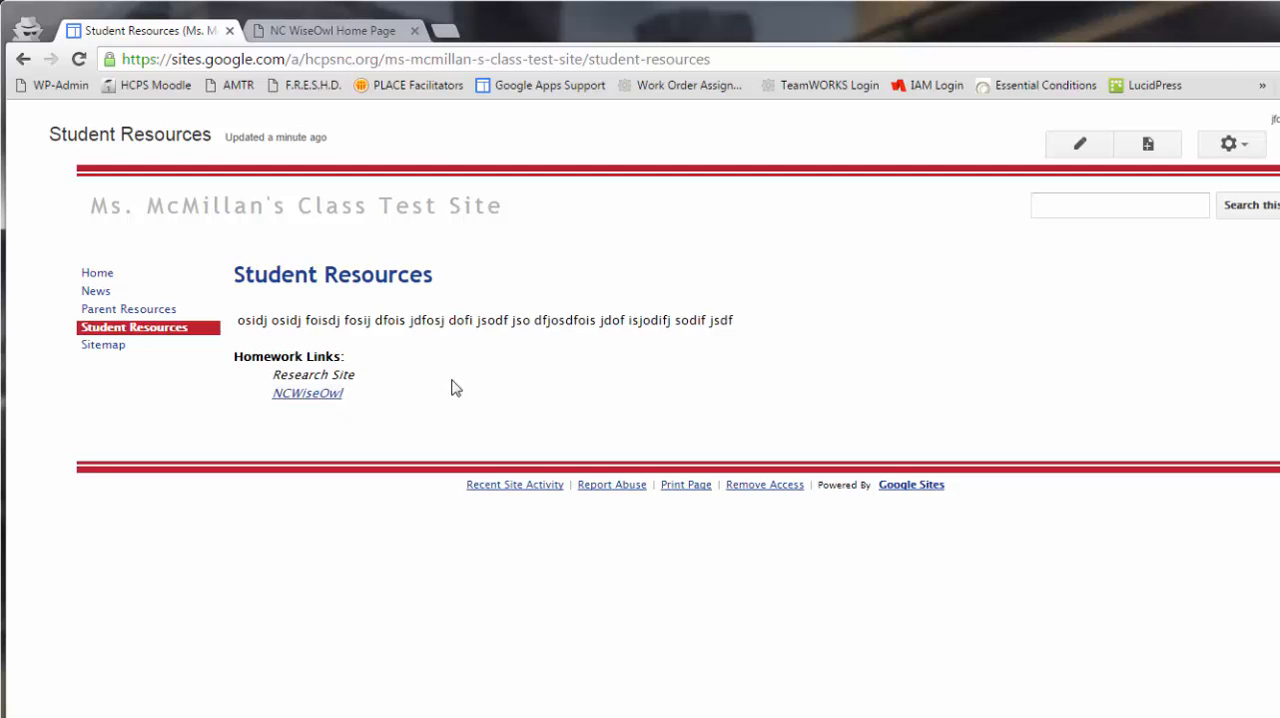
- Test the NCWiseOwl link on the saved page, and return to the Student Resources page
{"action": "left_click", "coordinate": [312, 396]}
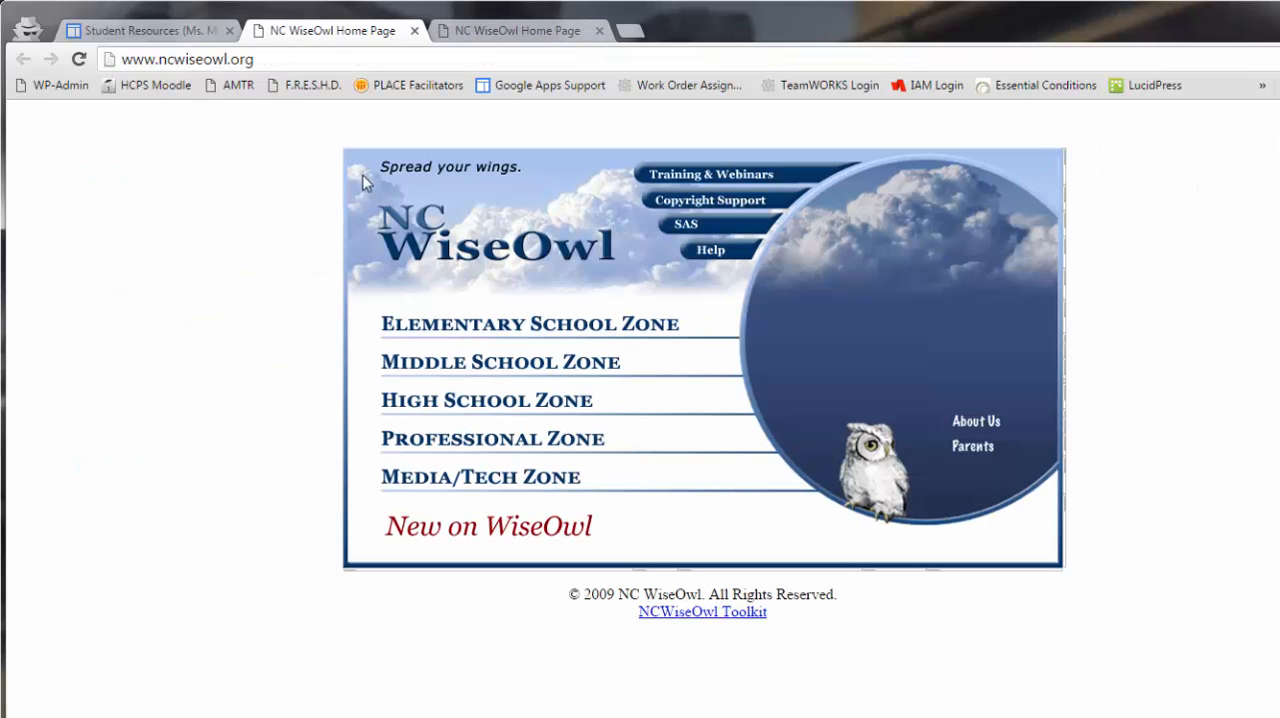
{"action": "left_click", "coordinate": [185, 34]}
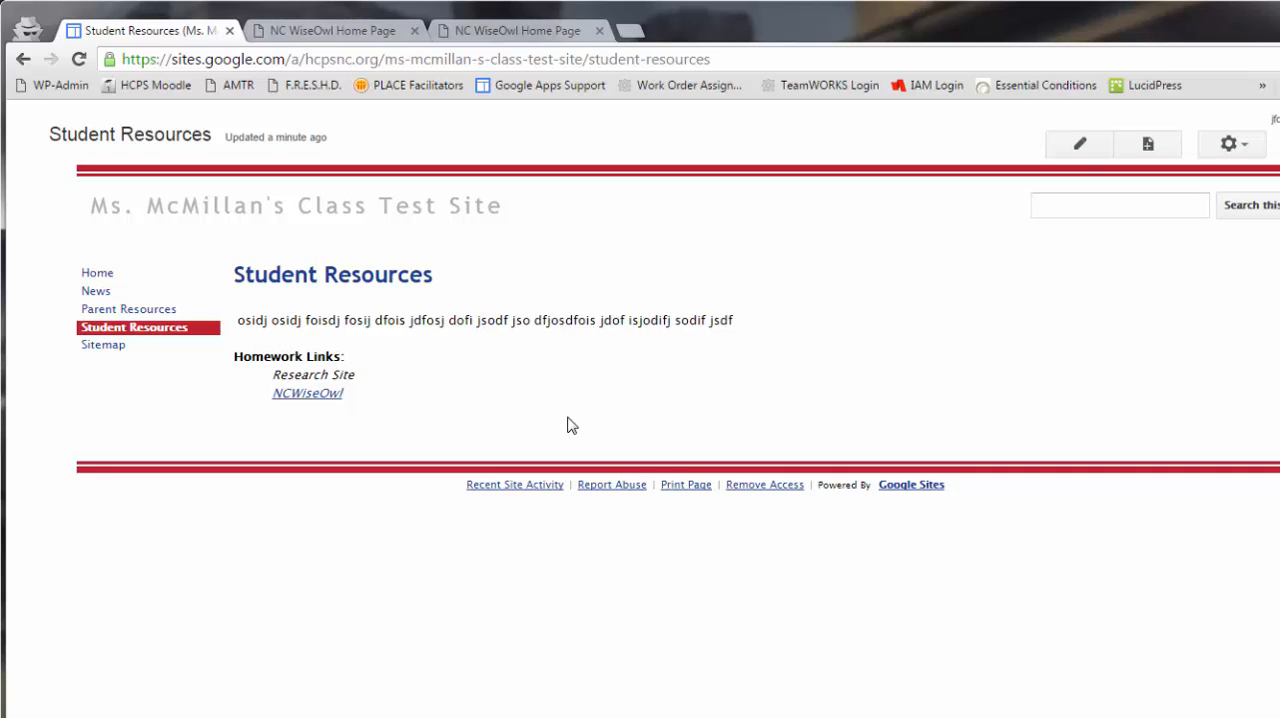
{"action": "left_click", "coordinate": [333, 406]}
- Start a new post on the News page and title it "Field Trip News"
{"action": "left_click", "coordinate": [96, 291]}
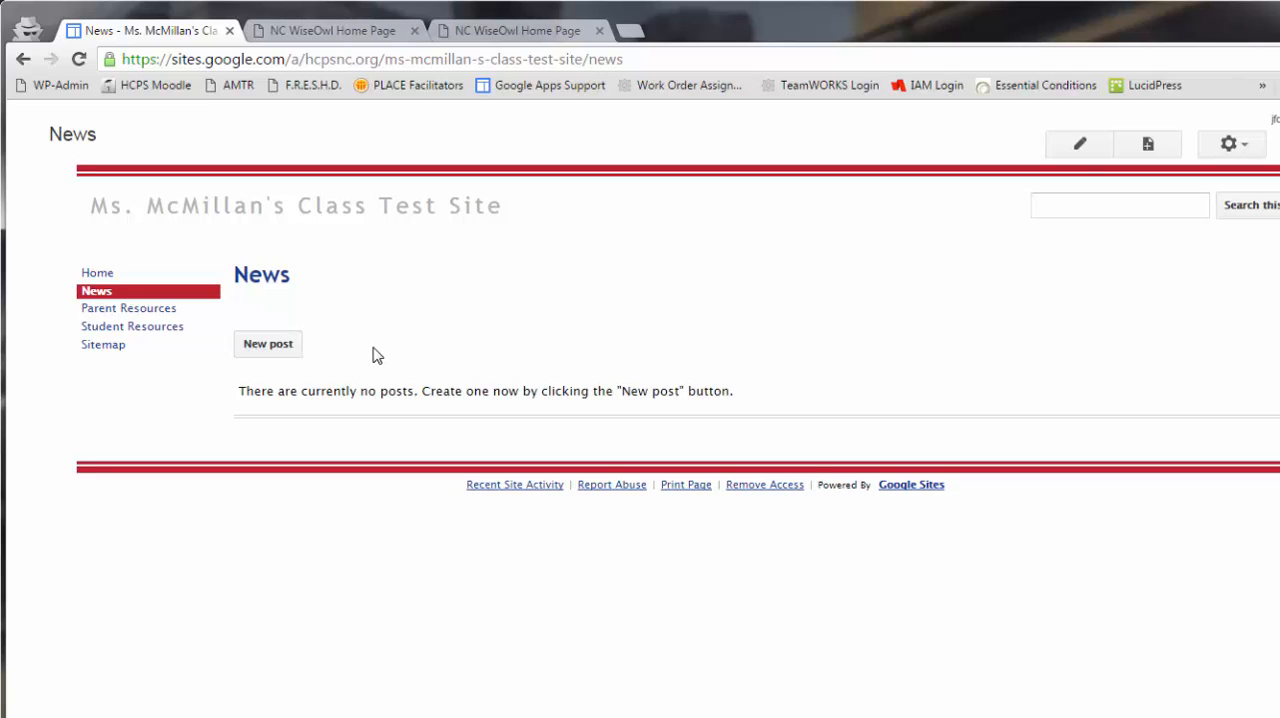
{"action": "left_click", "coordinate": [267, 346]}
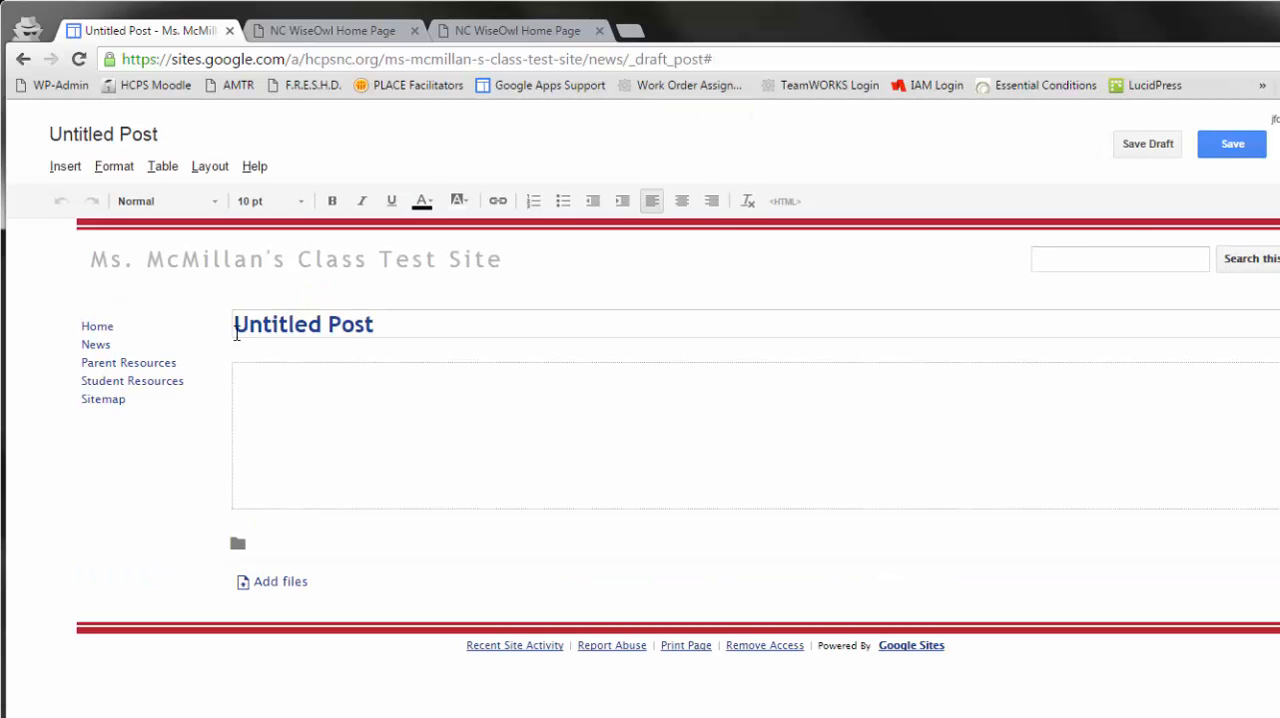
{"action": "left_click", "coordinate": [266, 324]}
{"action": "double_click", "coordinate": [266, 324]}
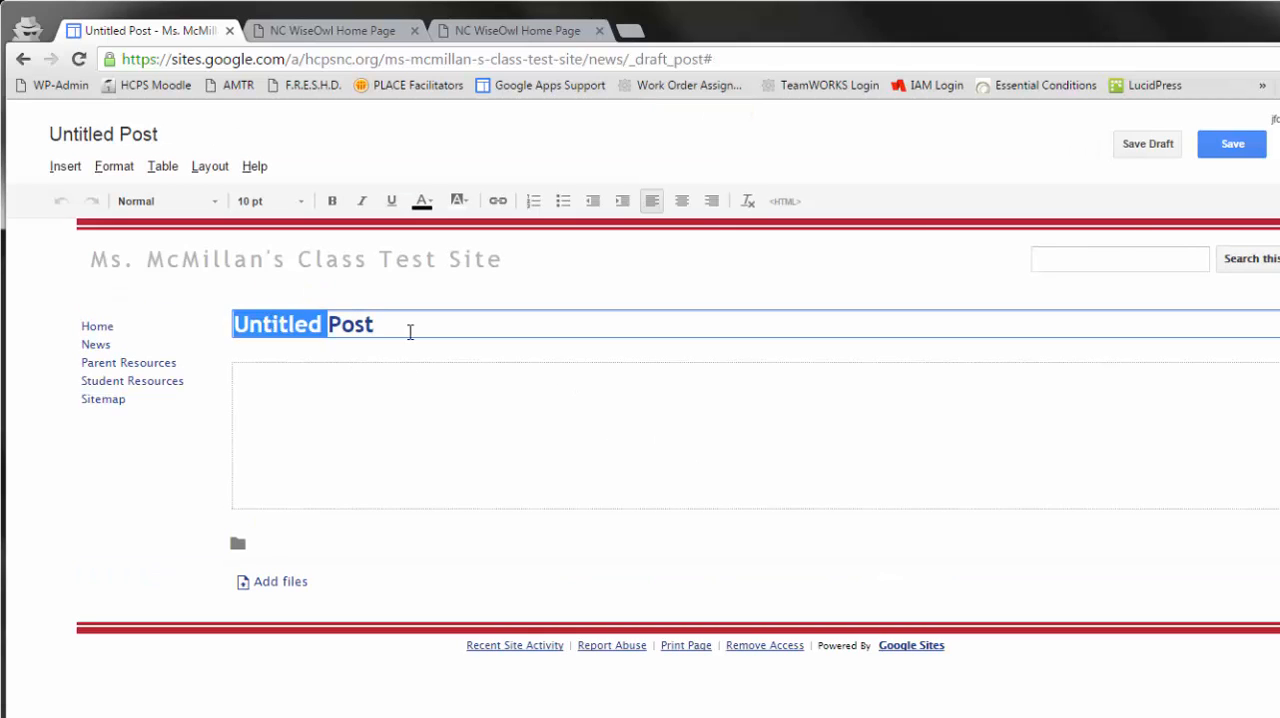
{"action": "triple_click", "coordinate": [392, 328]}
{"action": "left_click_drag", "start_coordinate": [392, 328], "coordinate": [226, 331]}
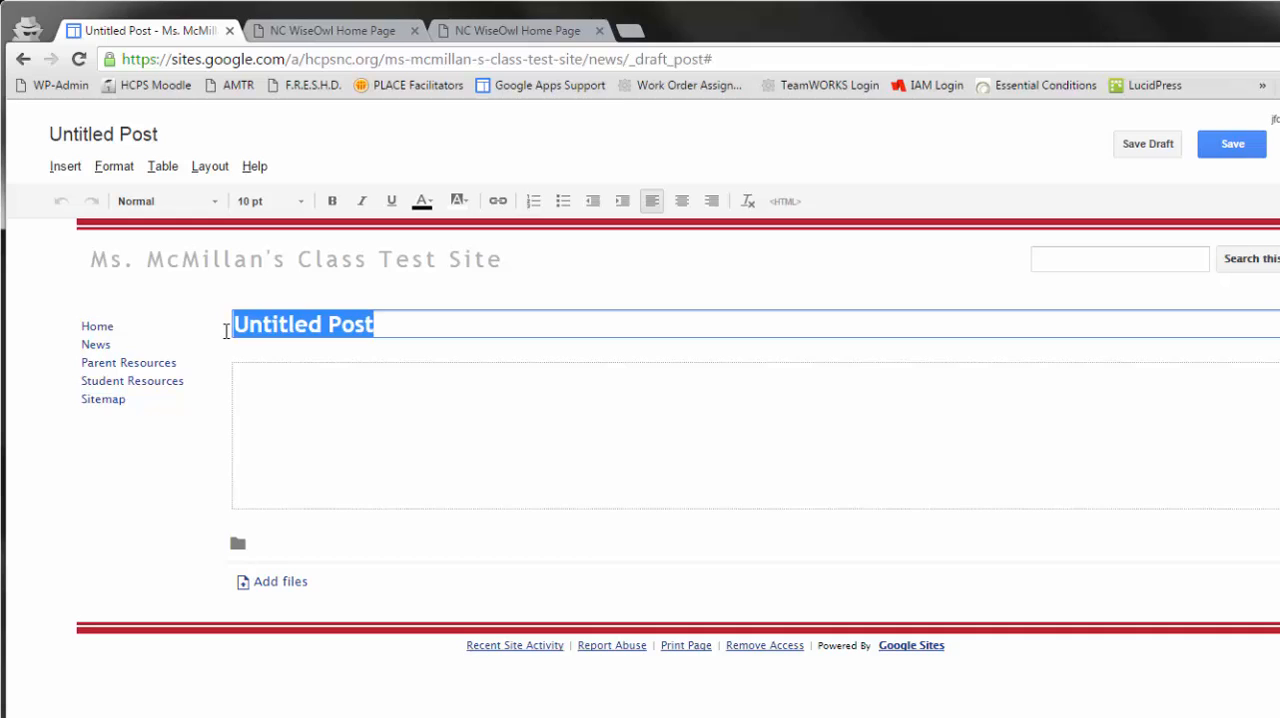
{"action": "type", "text": "Field Trip"}
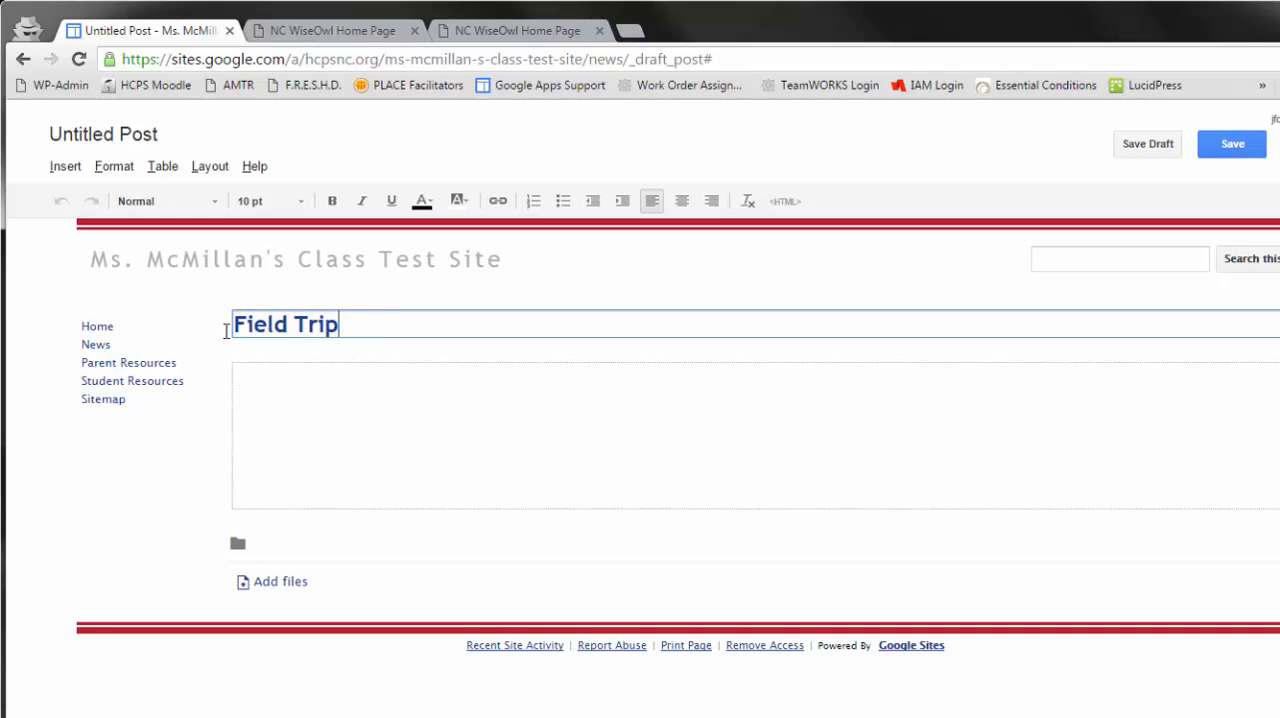
{"action": "type", "text": " News"}
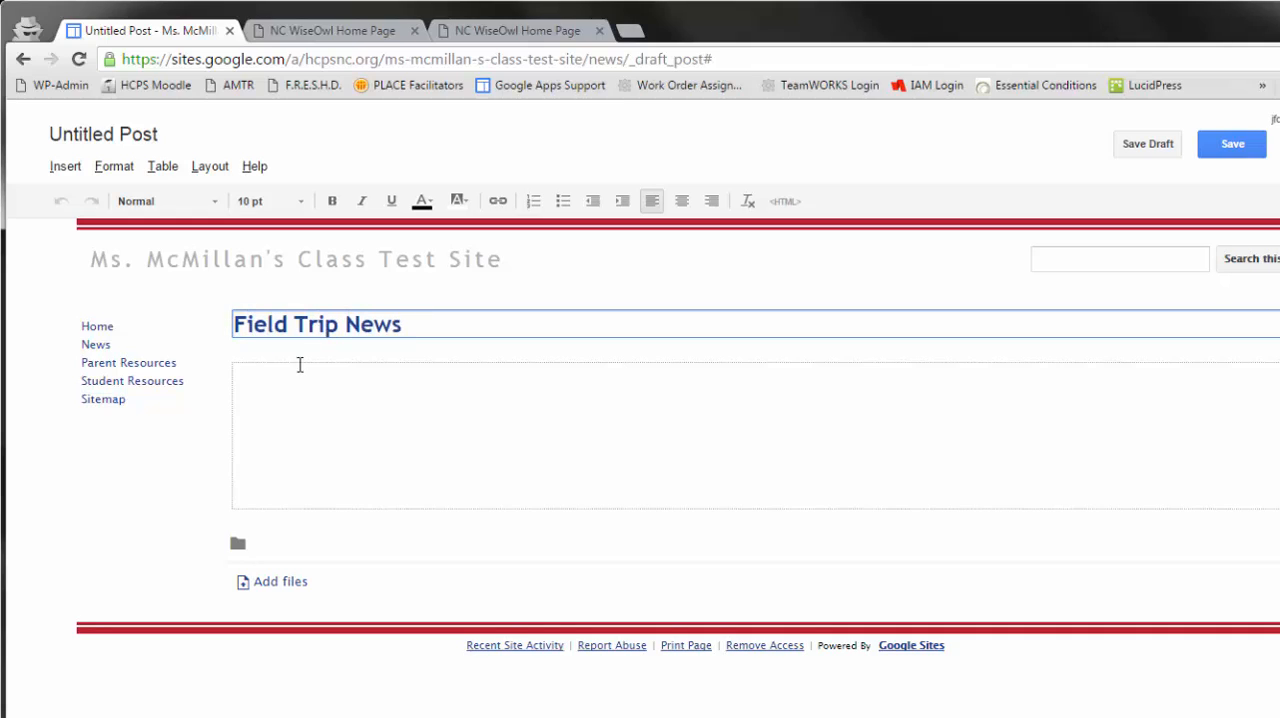
- Fill the Field Trip News post with three lines of random placeholder text beginning "o doaisj doaisj doaij", and save the post
{"action": "left_click", "coordinate": [297, 391]}
{"action": "type", "text": "o doaisj doaisj doa"}
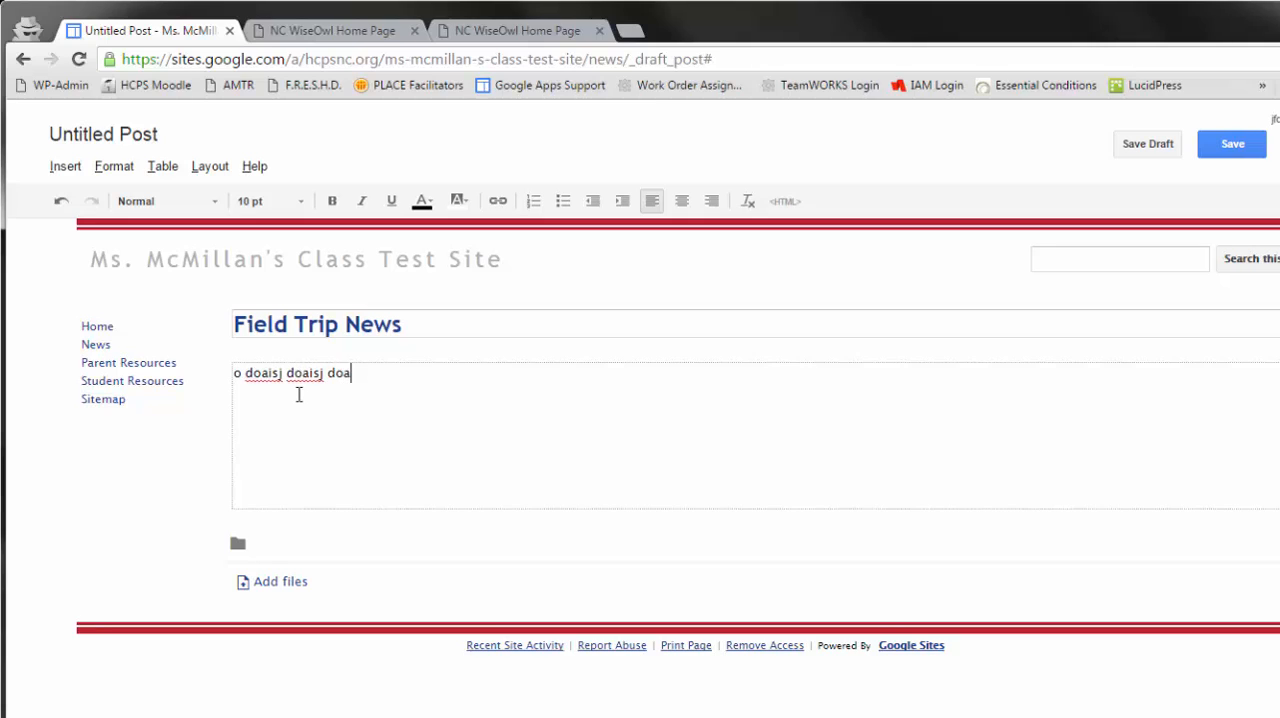
{"action": "type", "text": "ij do ijaodgao dfij godifg oadigj oadijfg odj go djgoi jdgijdf"}
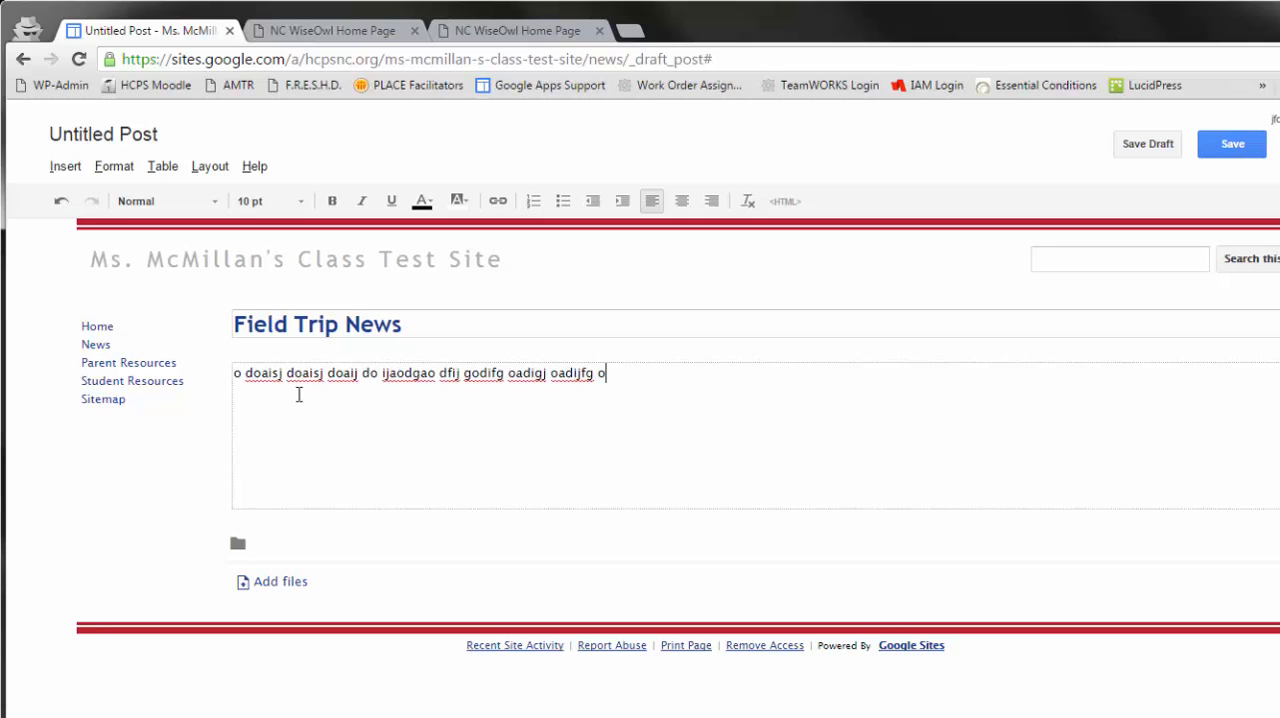
{"action": "key", "text": "Return"}
{"action": "type", "text": "adofigj adfigj a"}
{"action": "key", "text": "Return"}
{"action": "type", "text": "df "}
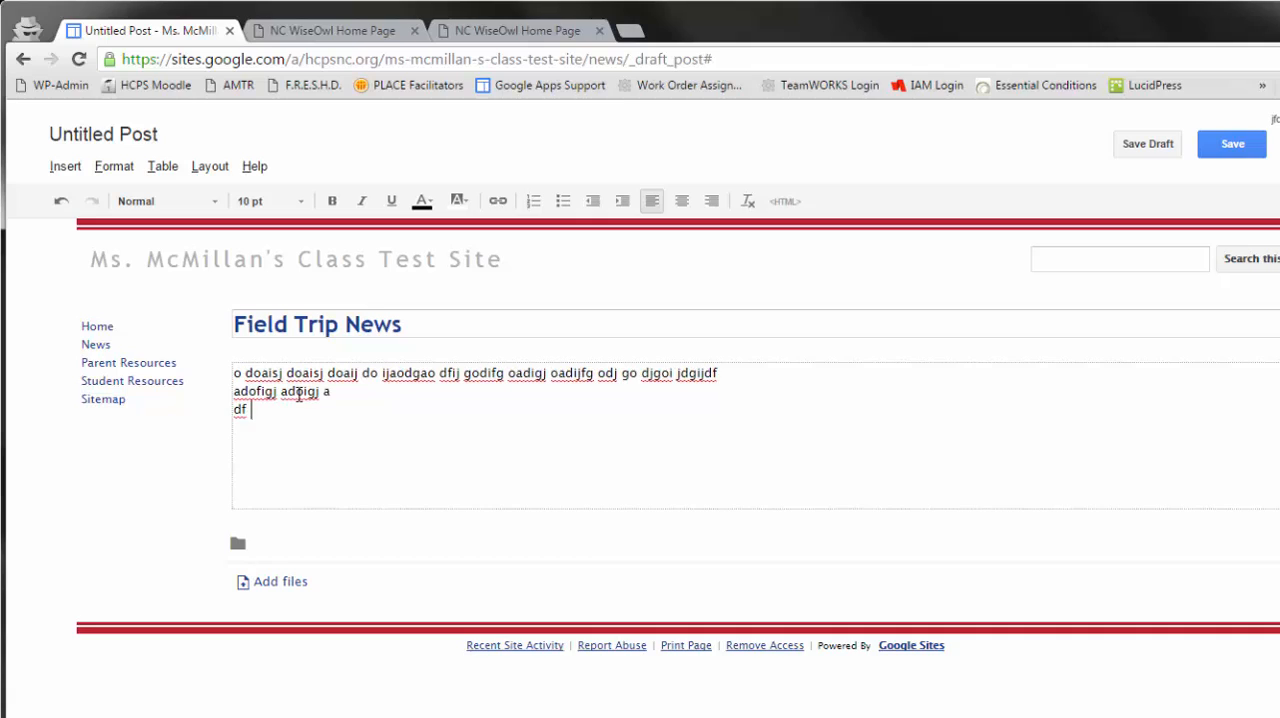
{"action": "type", "text": "goiadfjg oaijd fgoiaj dofigj adg"}
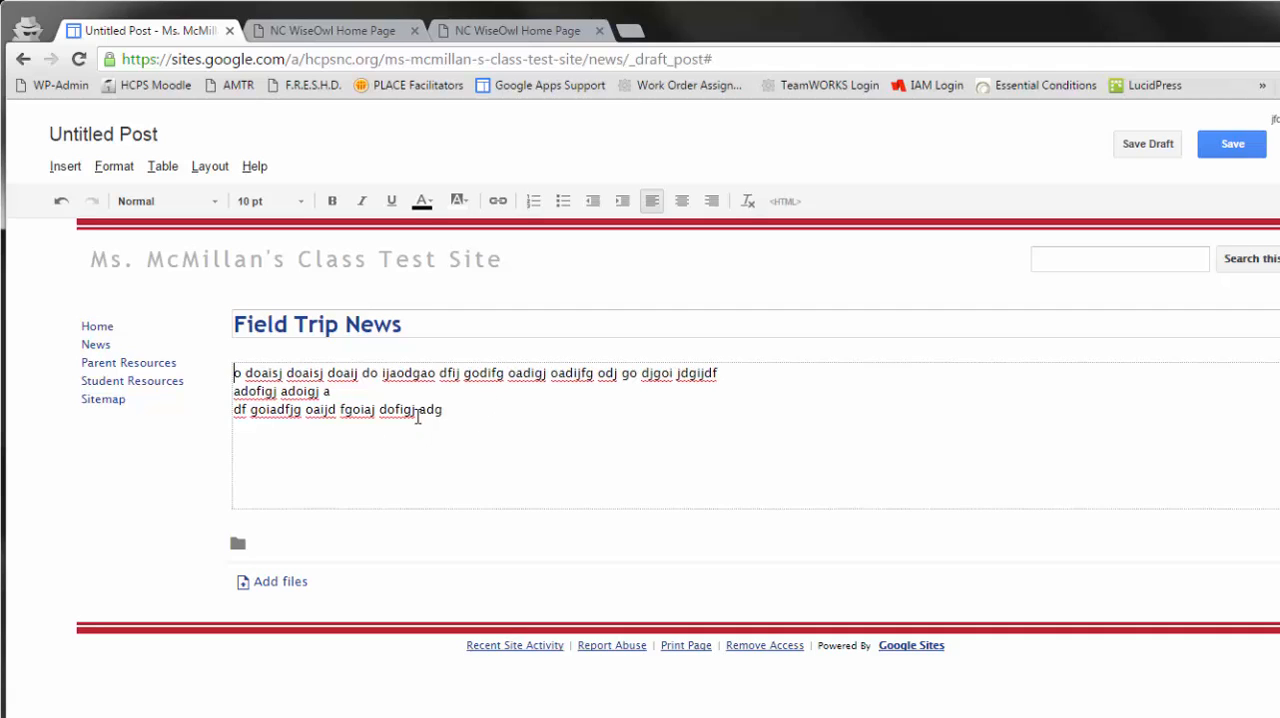
{"action": "left_click", "coordinate": [401, 410]}
{"action": "left_click", "coordinate": [1129, 153]}
{"action": "left_click", "coordinate": [1227, 143]}
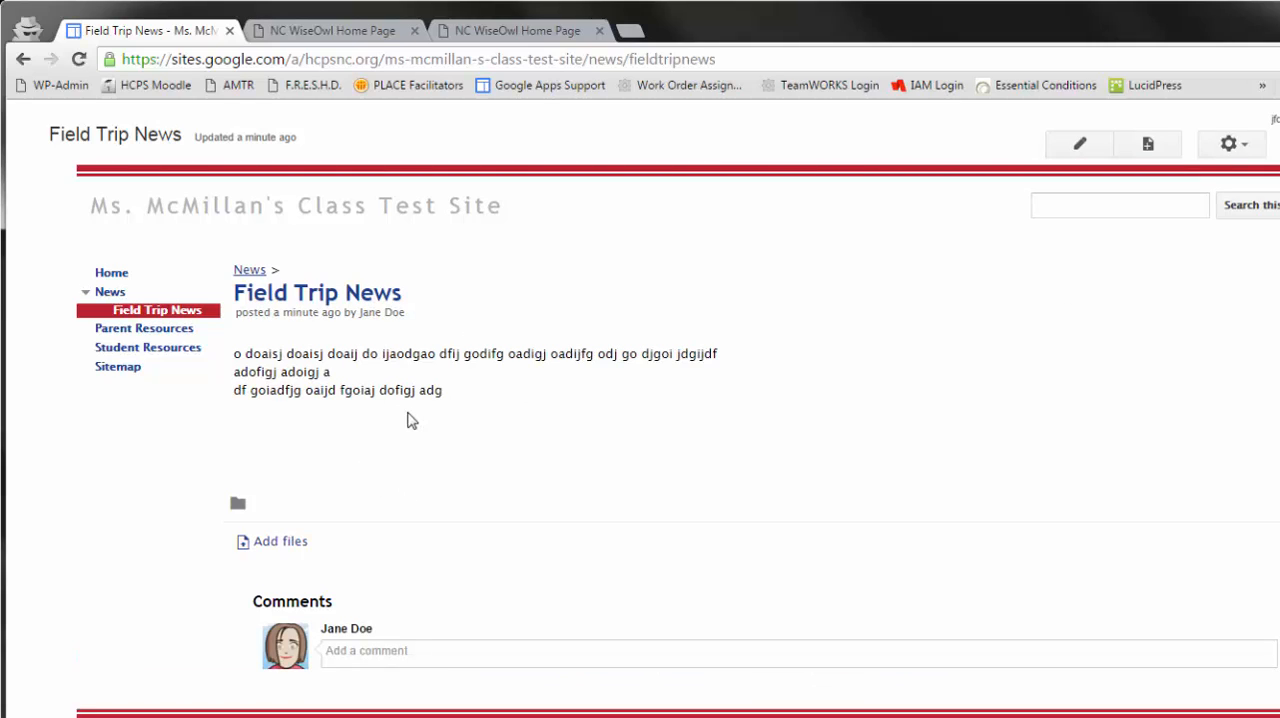
- Return to the News page to view its posts, and collapse and re-expand the News entry in the site navigation
{"action": "left_click", "coordinate": [244, 272]}
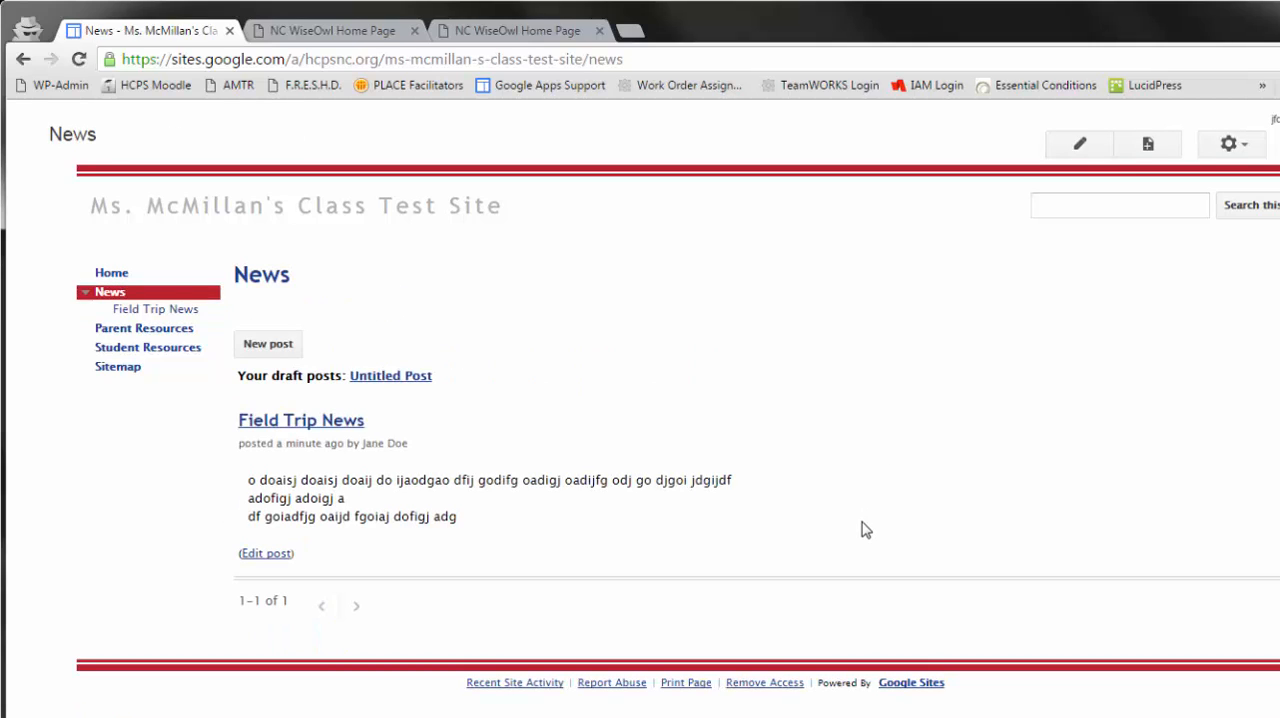
{"action": "left_click", "coordinate": [287, 428]}
{"action": "left_click", "coordinate": [86, 293]}
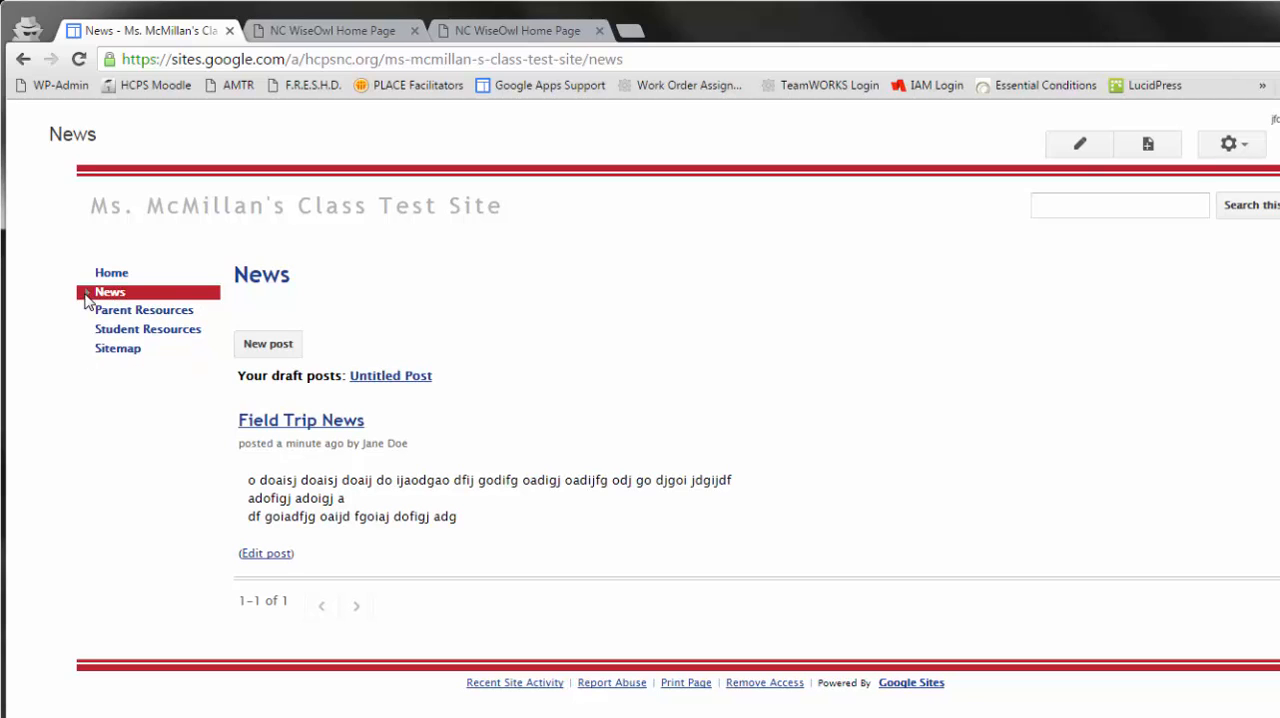
{"action": "left_click", "coordinate": [86, 293]}
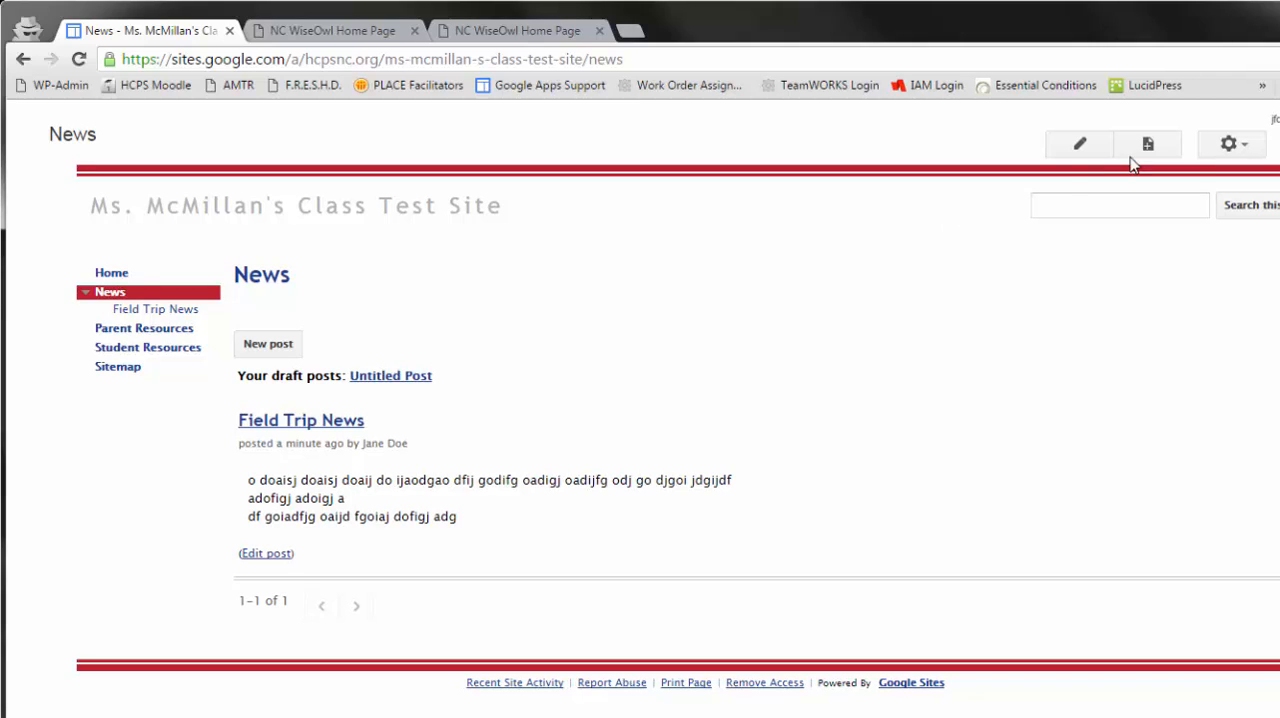
- Start another News post and title it "Test on Friday"
{"action": "left_click", "coordinate": [270, 344]}
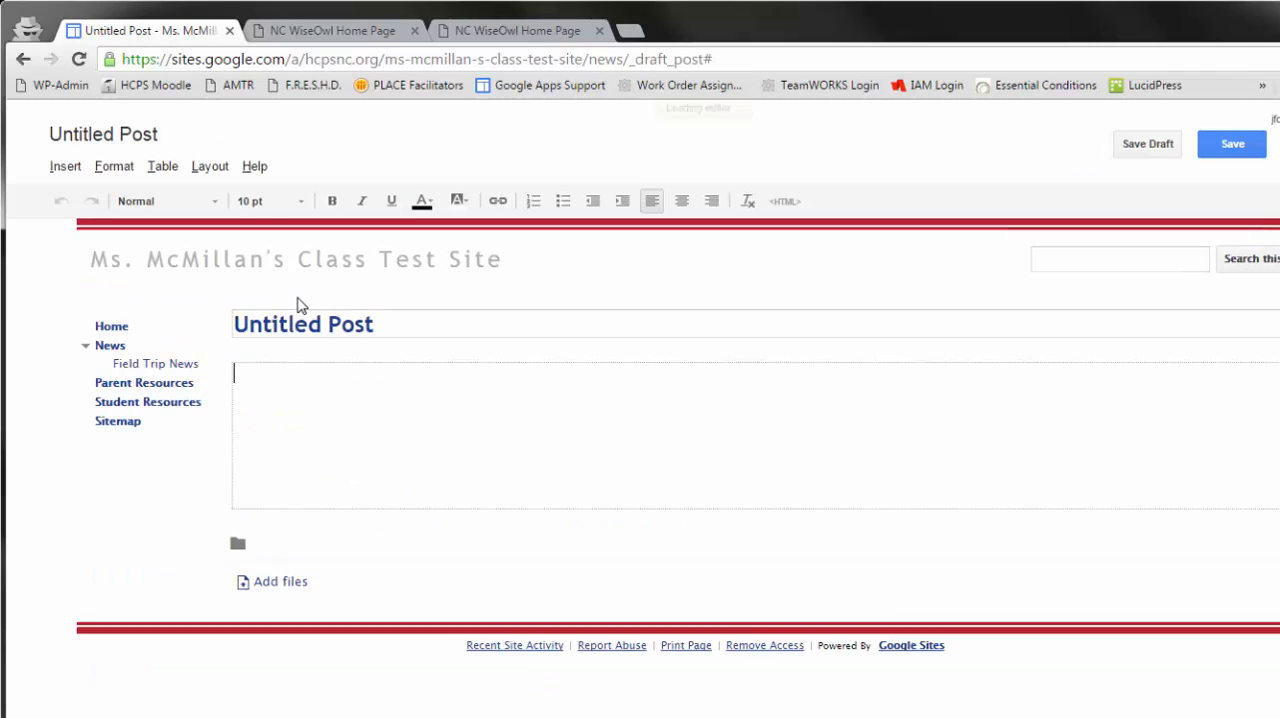
{"action": "triple_click", "coordinate": [298, 325]}
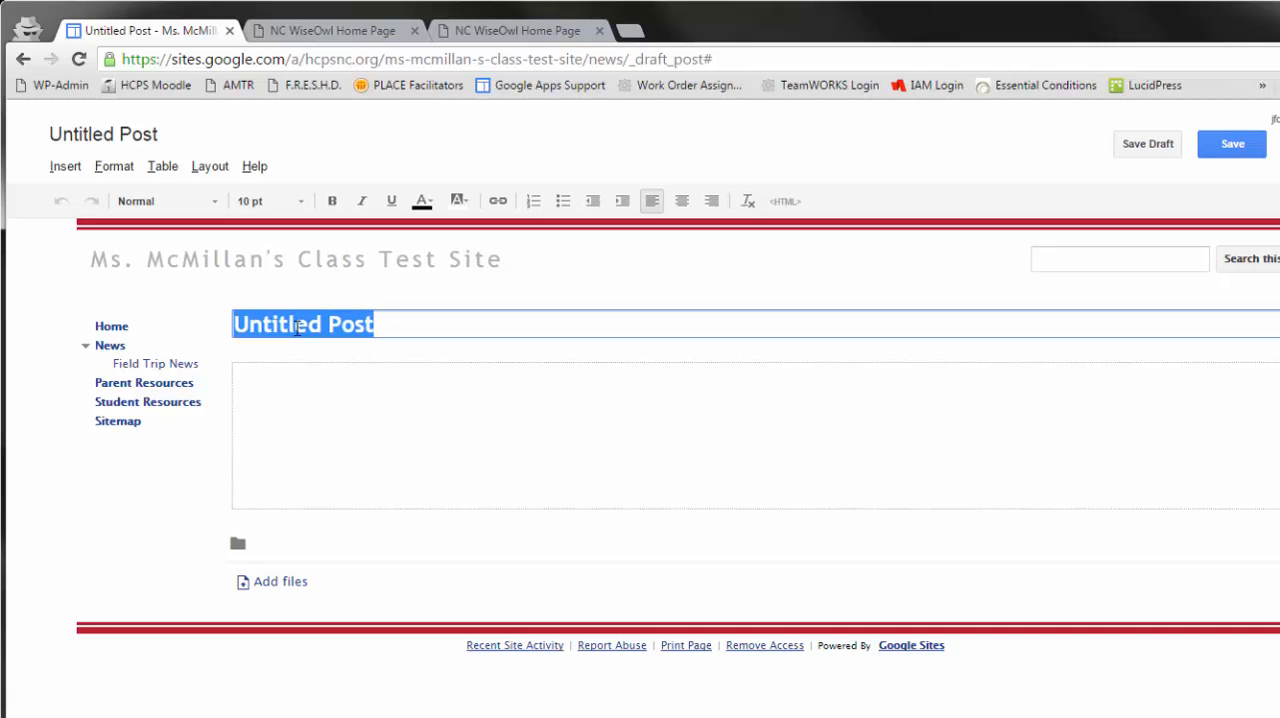
{"action": "type", "text": "Test "}
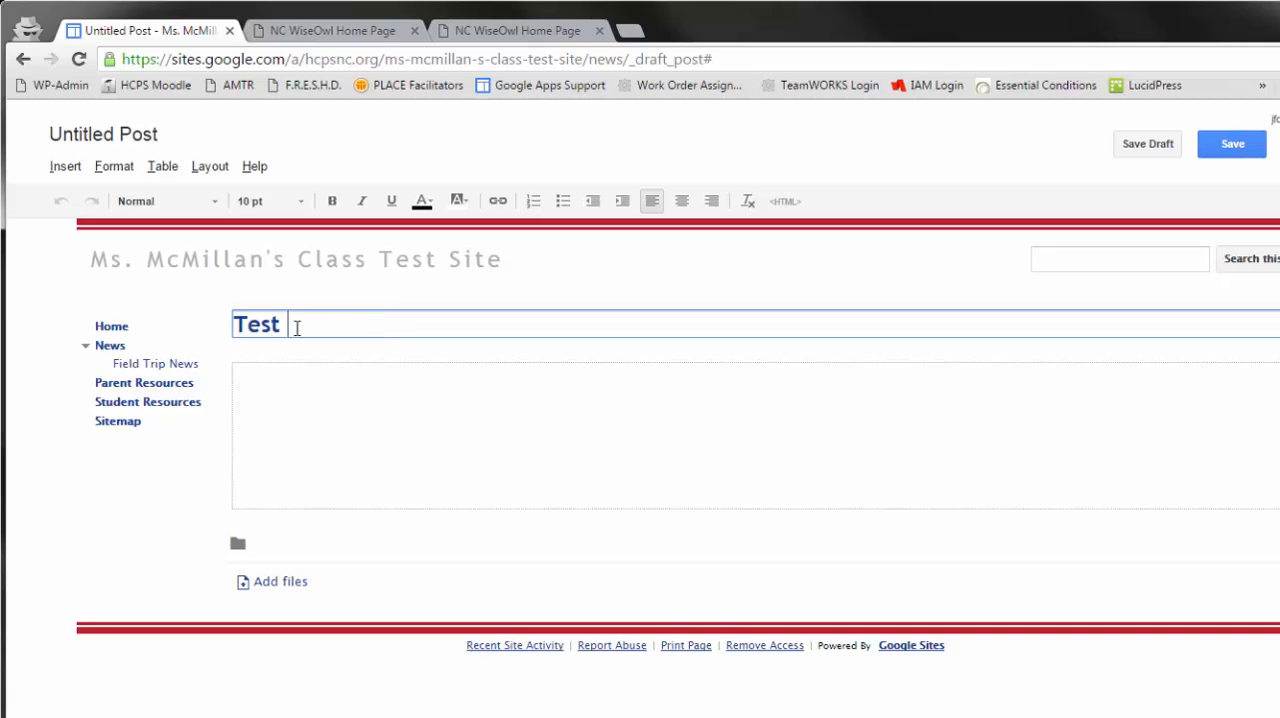
{"action": "type", "text": "on Friday"}
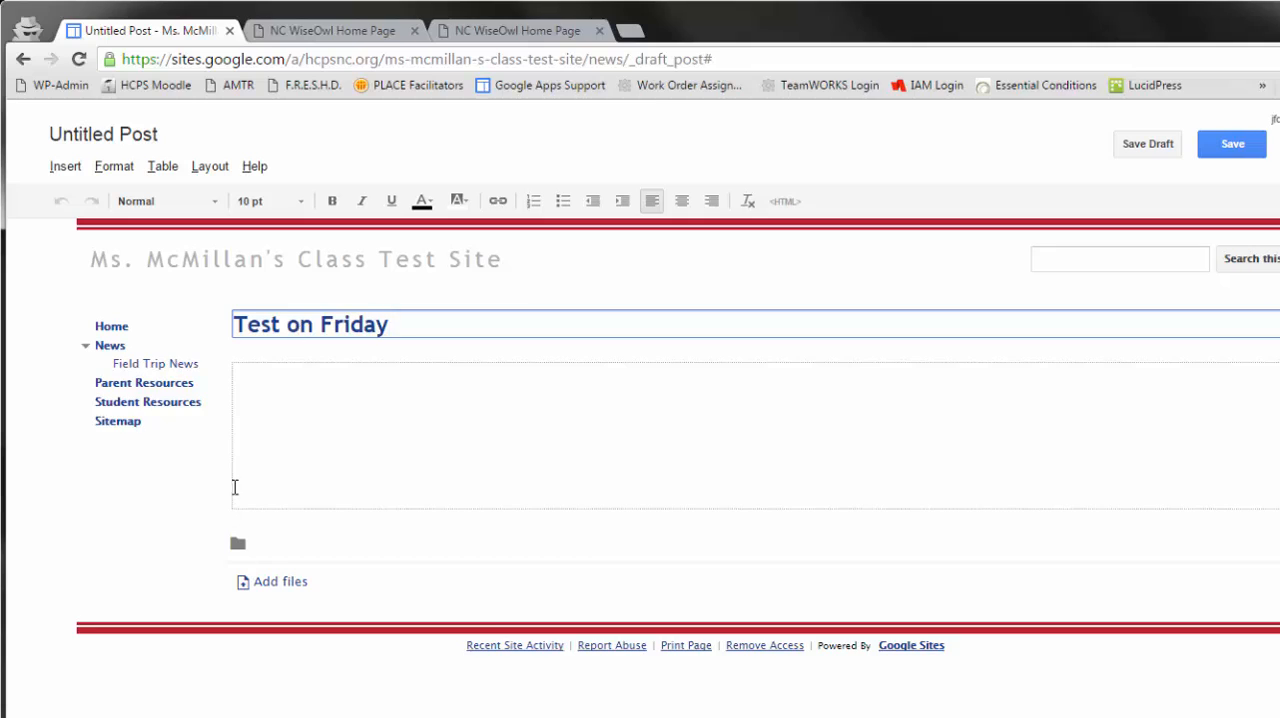
- Fill the post body with placeholder text beginning "podf kgpodk", a blank line, and the short lines "ooij", "oij oij" and "oij oij"
{"action": "left_click", "coordinate": [303, 378]}
{"action": "type", "text": "podf kgpodk gpo"}
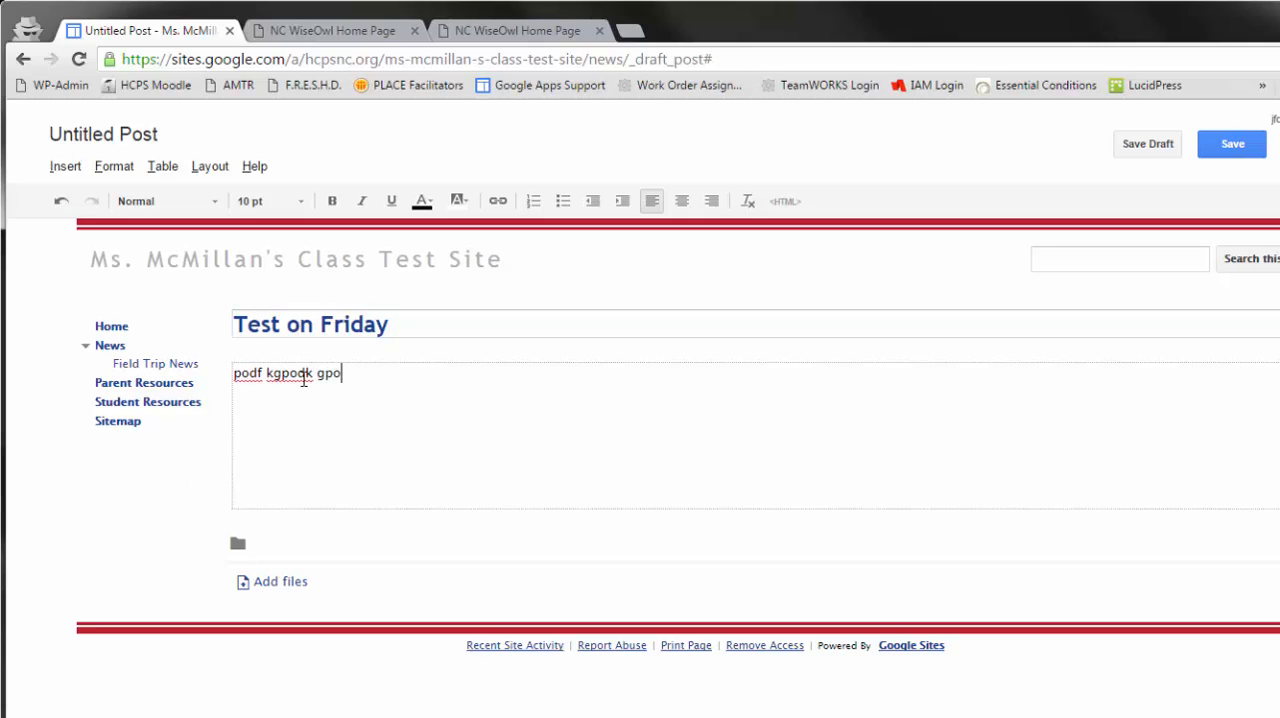
{"action": "type", "text": "dkpo kdpo gkpdof kgpo dkgpod kpoadkpg kdfpg pdof gk pado gkkpodf gpoakg"}
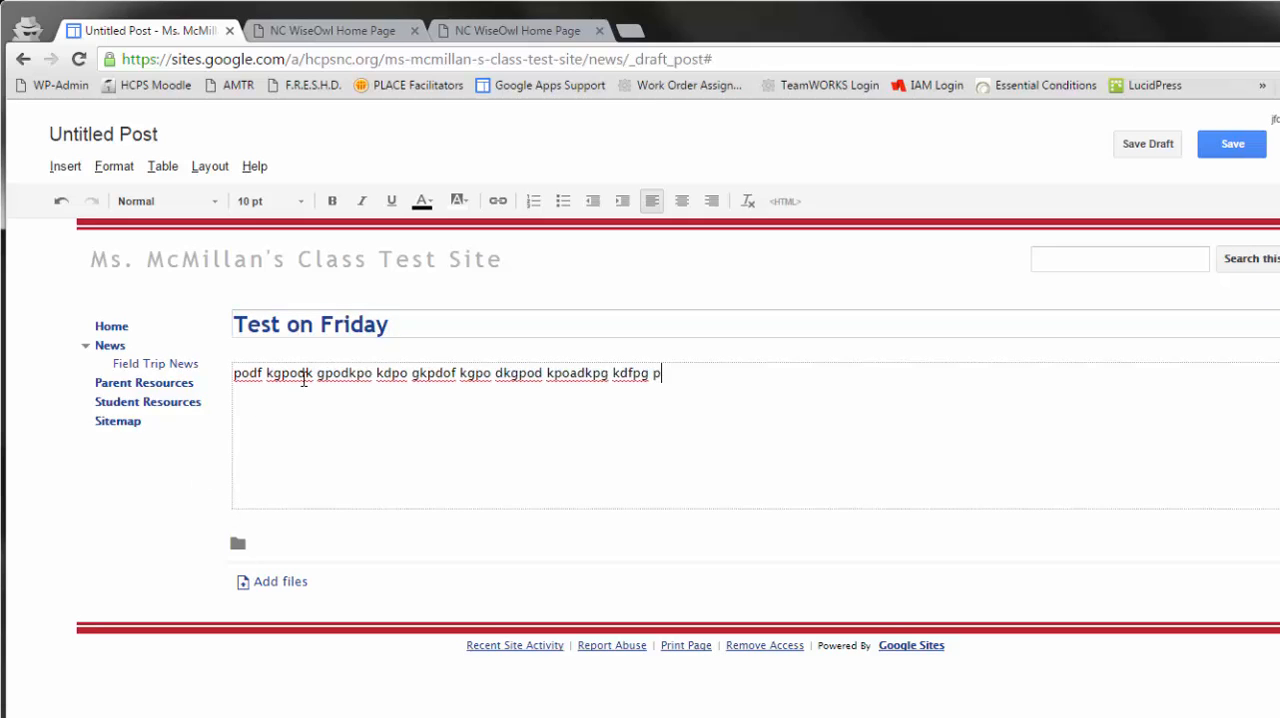
{"action": "key", "text": "Return"}
{"action": "key", "text": "Return"}
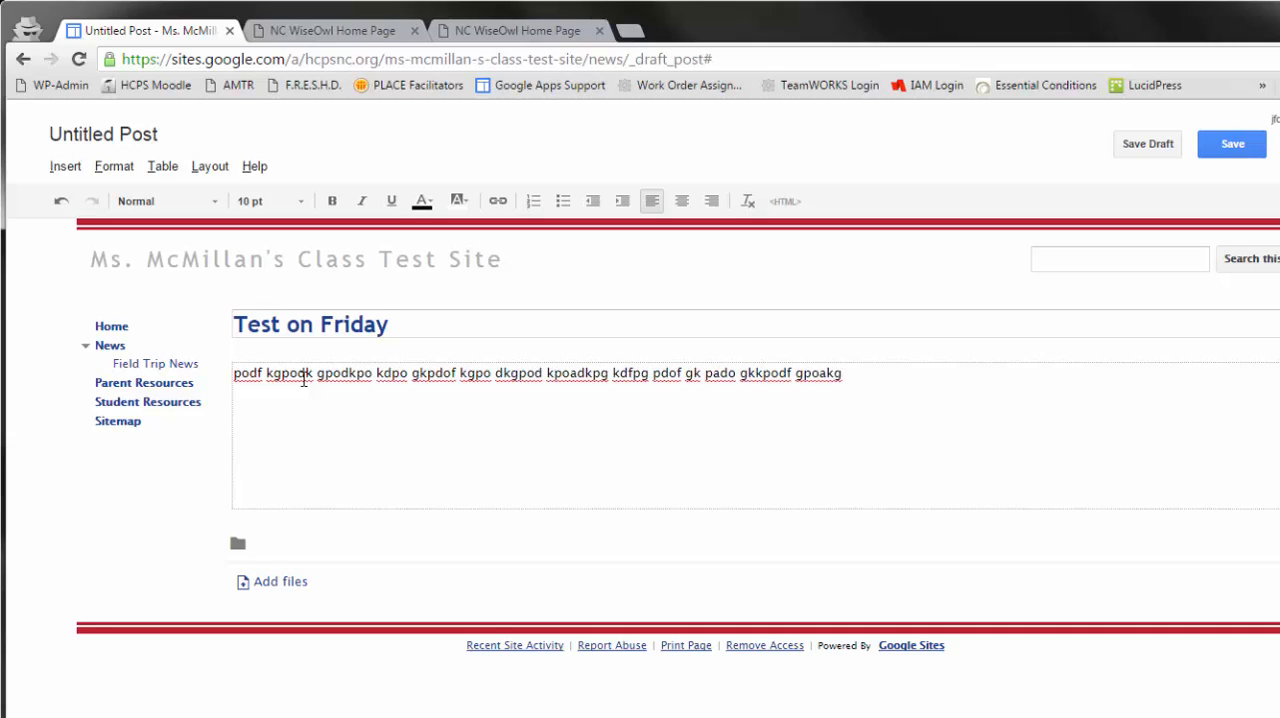
{"action": "type", "text": "ooij"}
{"action": "key", "text": "Return"}
{"action": "type", "text": "oij oij"}
{"action": "key", "text": "Return"}
{"action": "type", "text": "oij oij"}
{"action": "key", "text": "Return"}
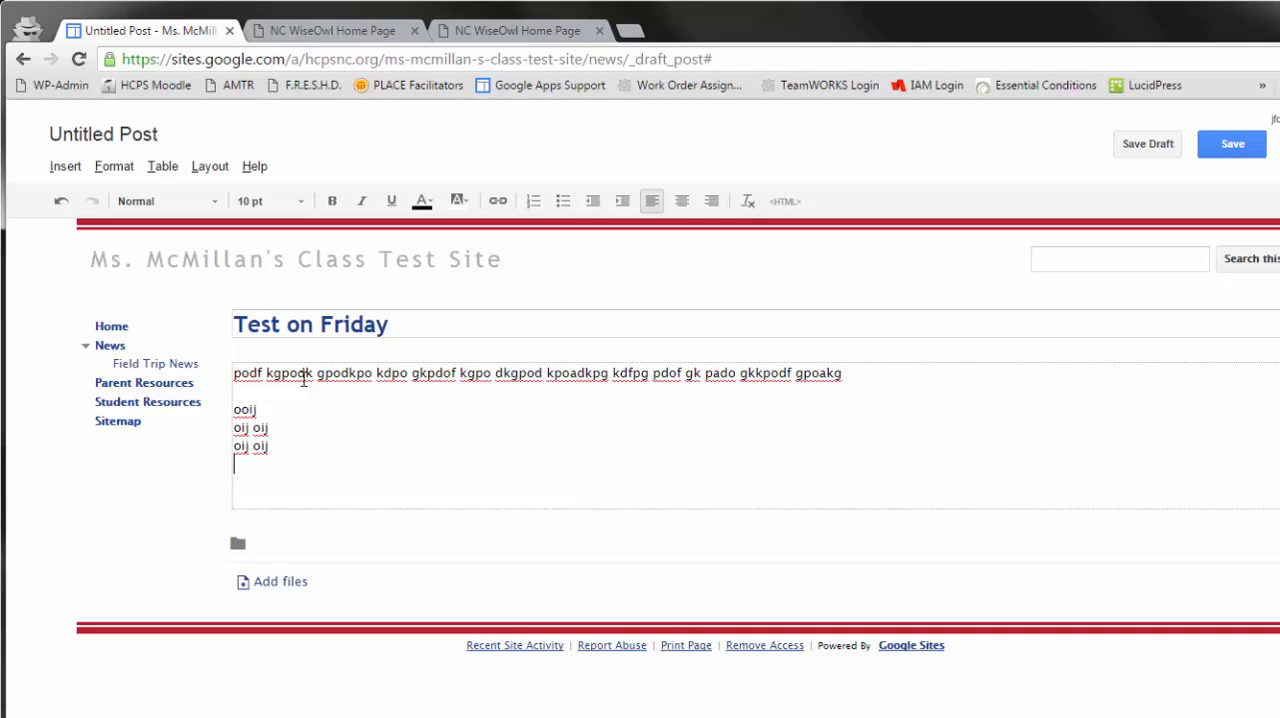
- Format the three short lines as a numbered list, and save the Test on Friday post
{"action": "left_click_drag", "start_coordinate": [271, 447], "coordinate": [233, 409]}
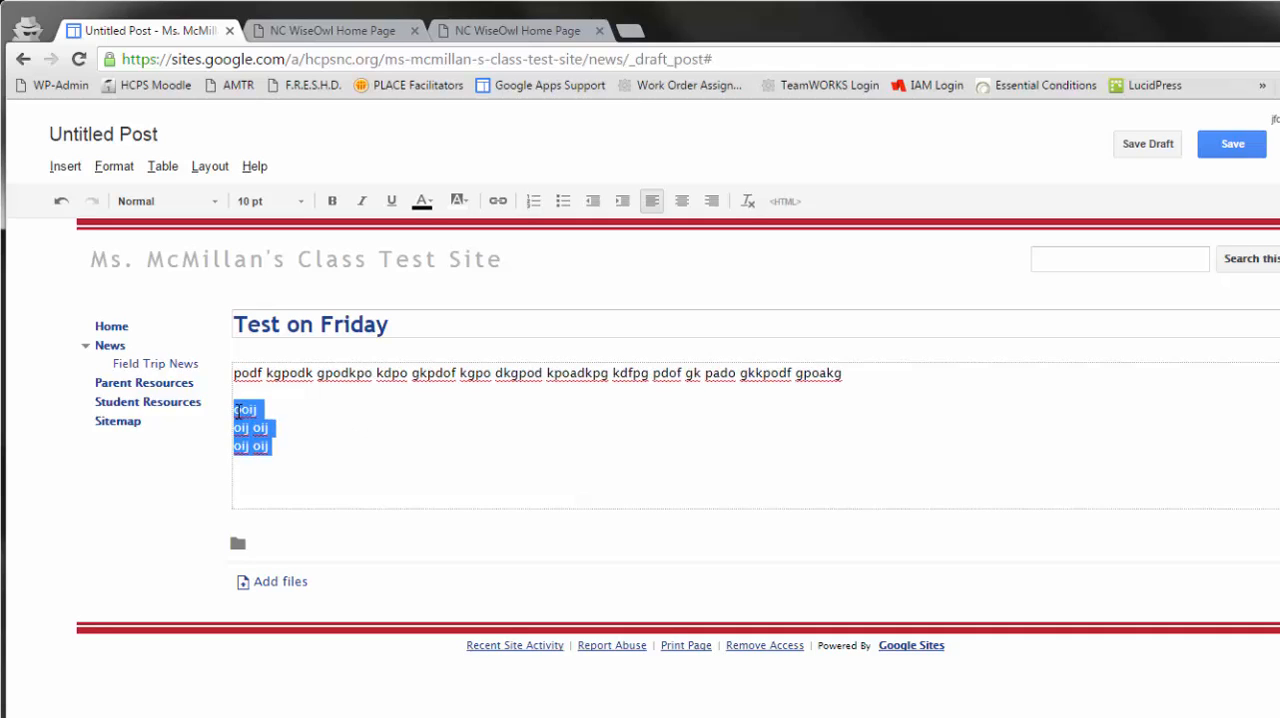
{"action": "left_click", "coordinate": [534, 203]}
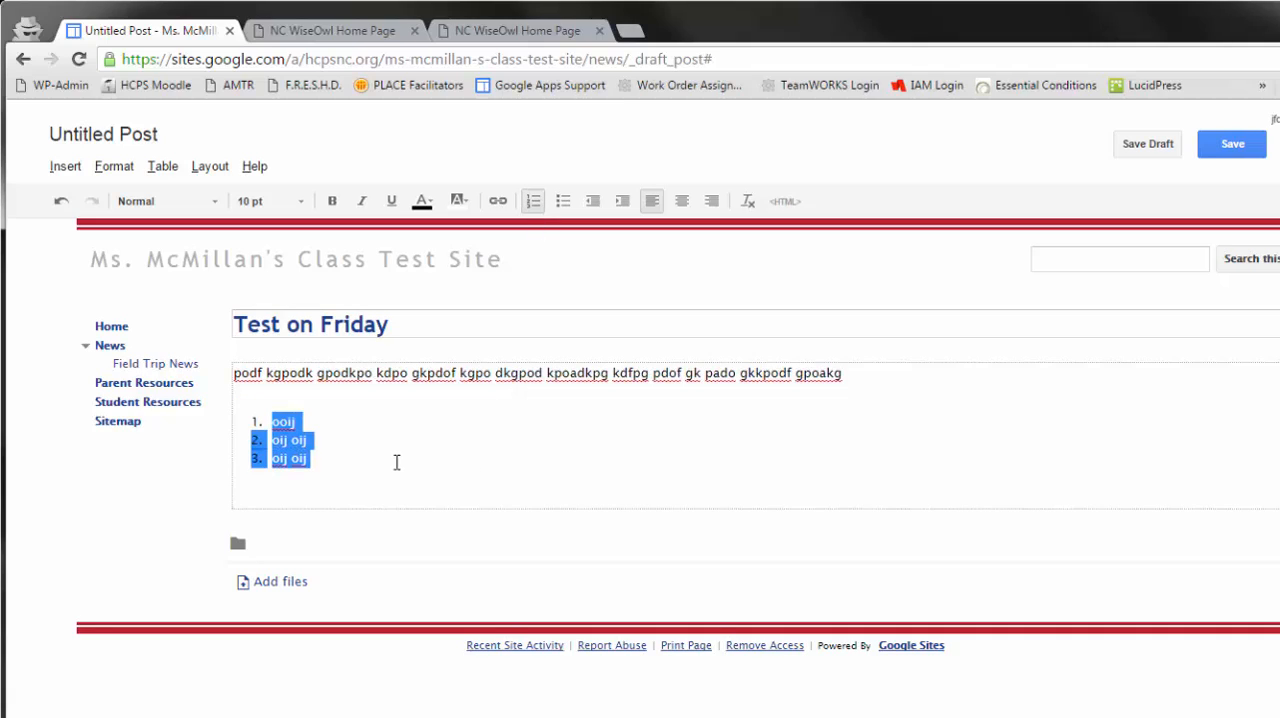
{"action": "left_click", "coordinate": [393, 458]}
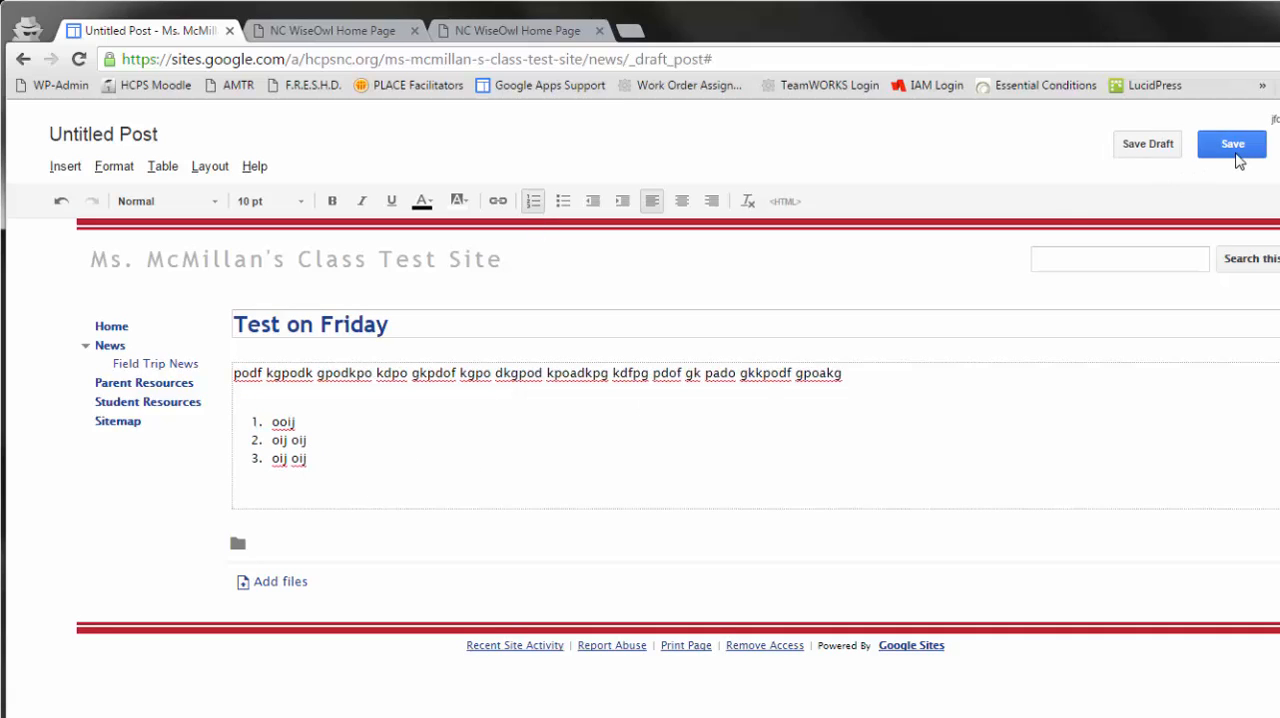
{"action": "left_click", "coordinate": [1235, 153]}
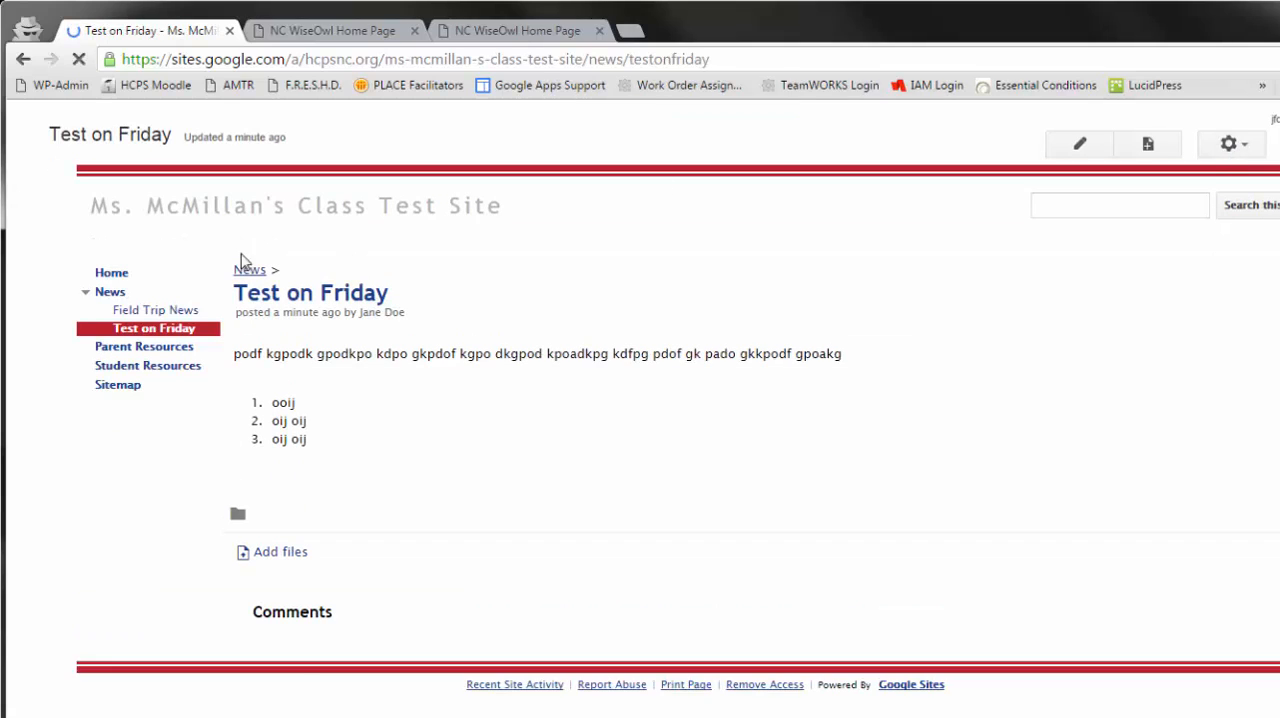
- Review the posts on the News page, opening the Test on Friday post from the site navigation and returning to News
{"action": "left_click", "coordinate": [102, 294]}
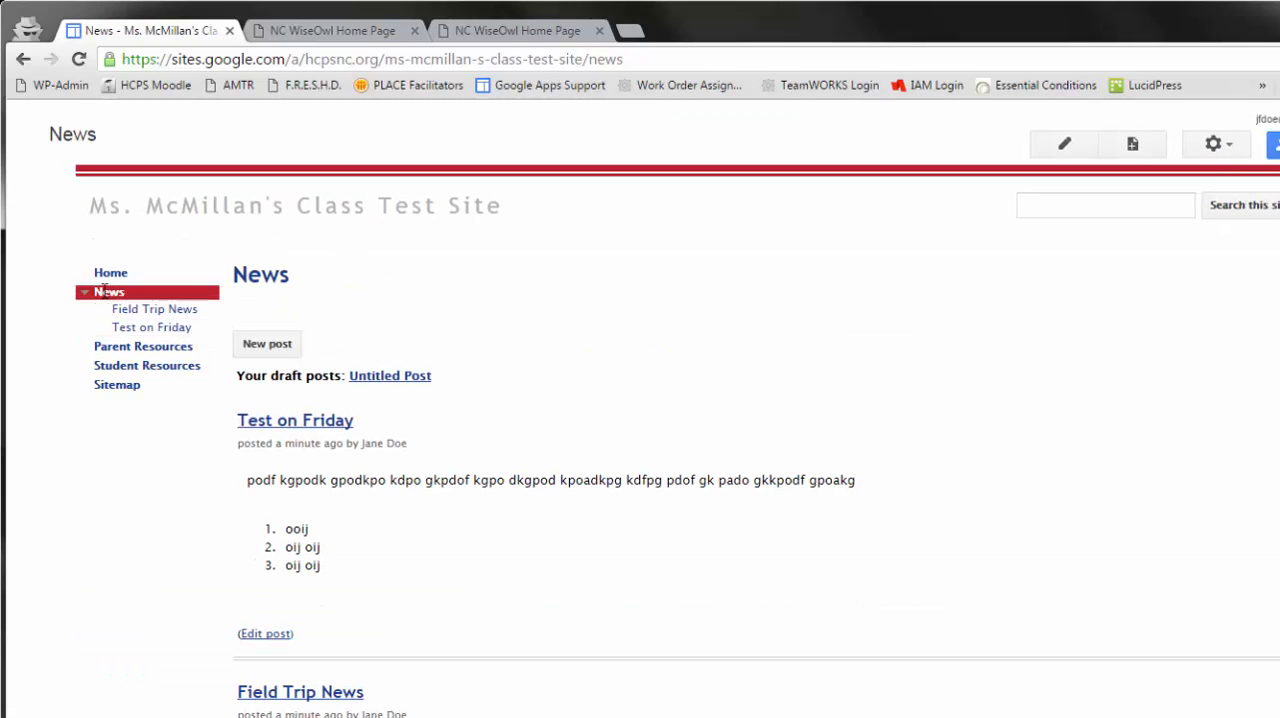
{"action": "scroll", "coordinate": [670, 381], "scroll_direction": "down", "scroll_amount": 2}
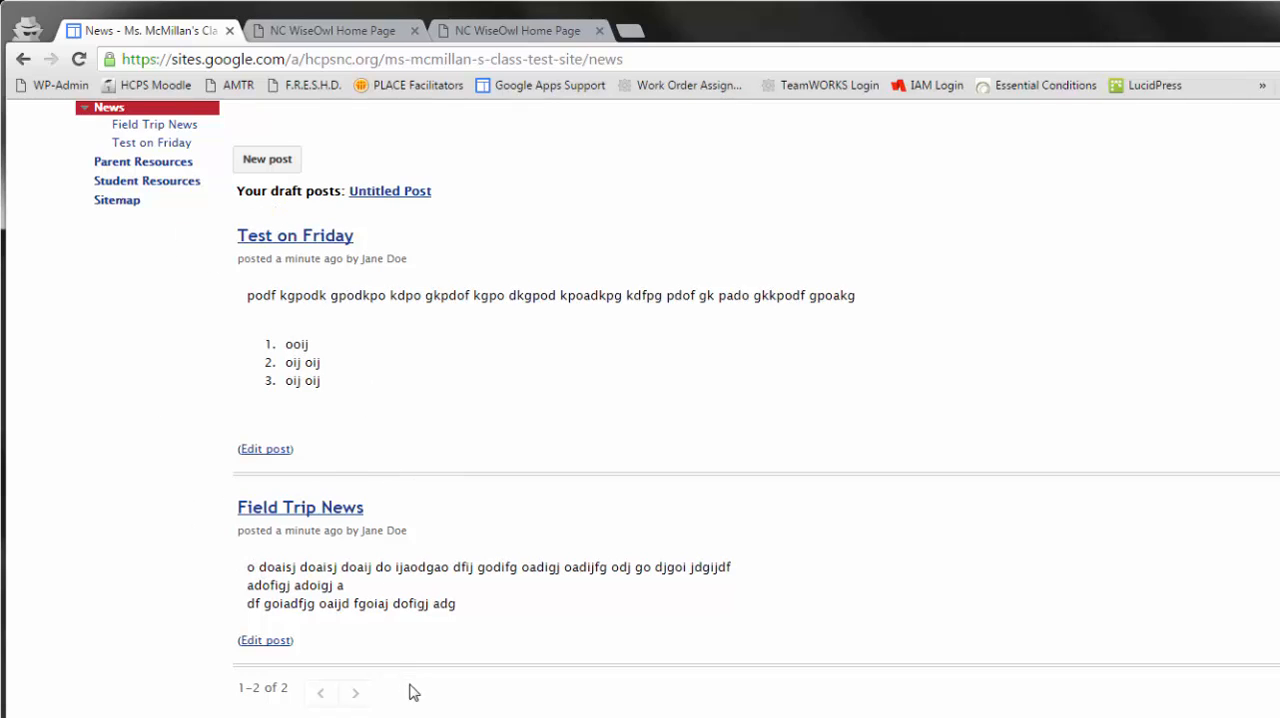
{"action": "scroll", "coordinate": [434, 471], "scroll_direction": "up", "scroll_amount": 1}
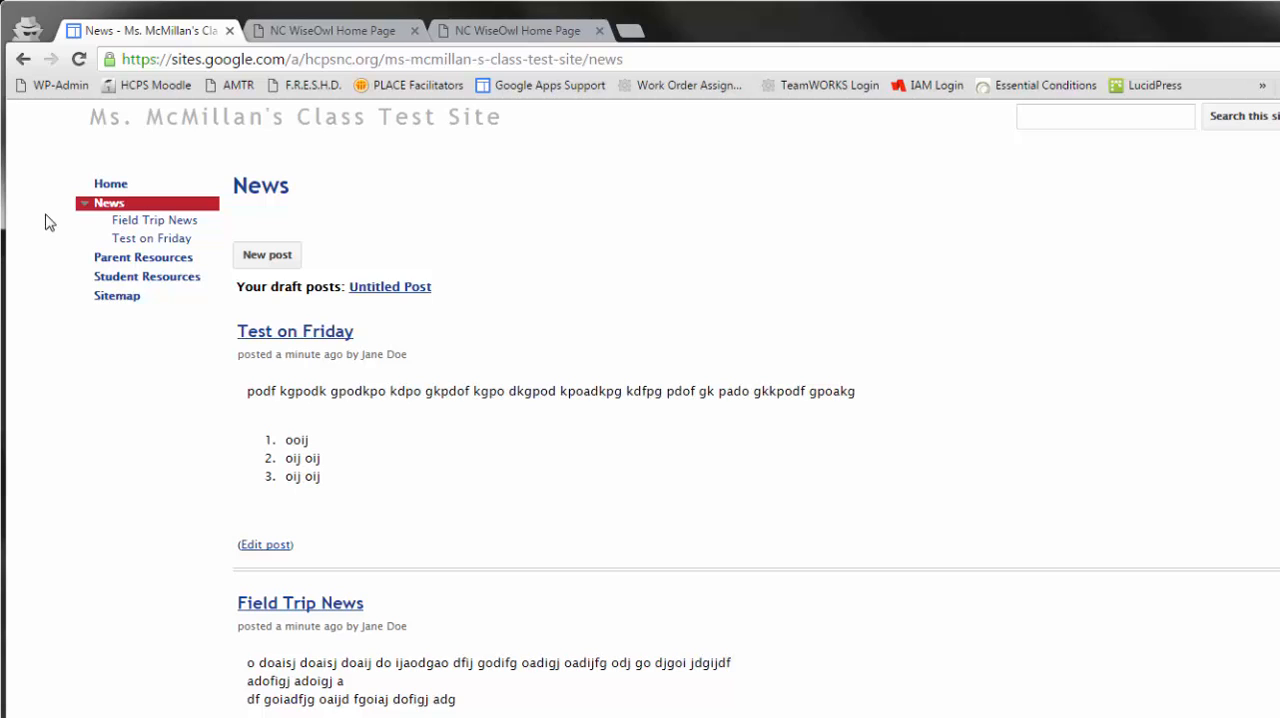
{"action": "left_click", "coordinate": [132, 243]}
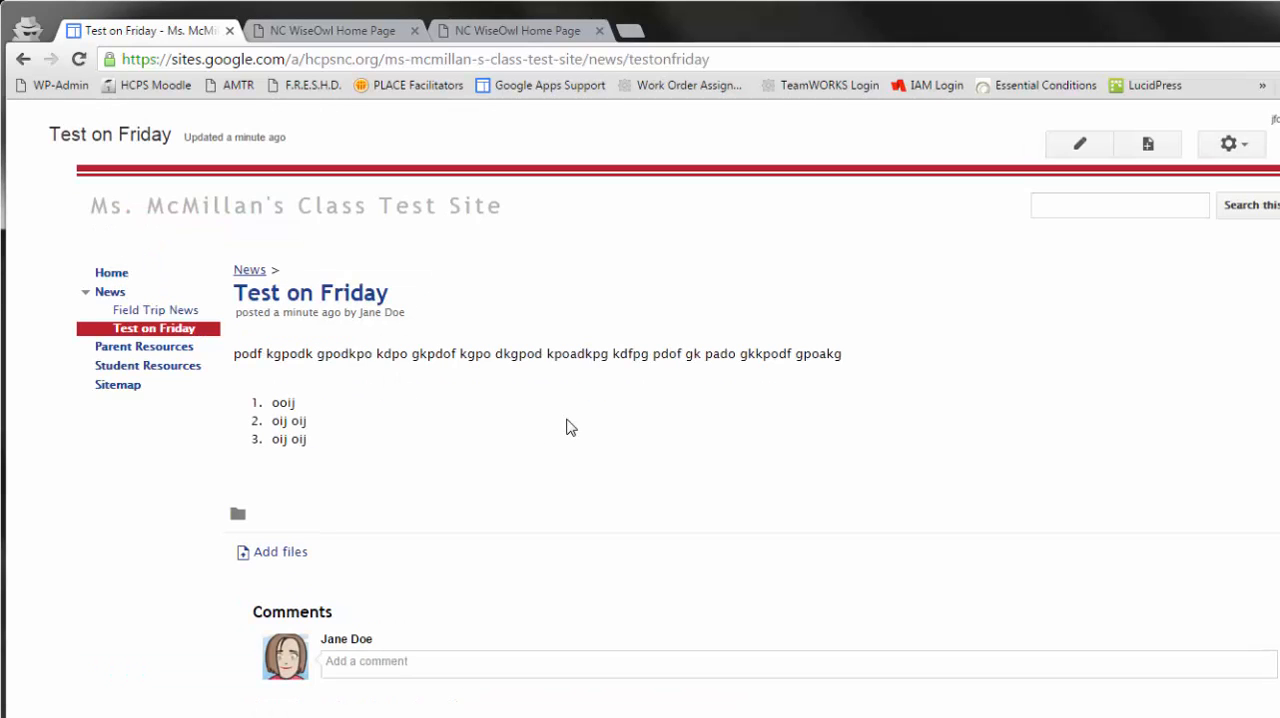
{"action": "left_click", "coordinate": [110, 295]}
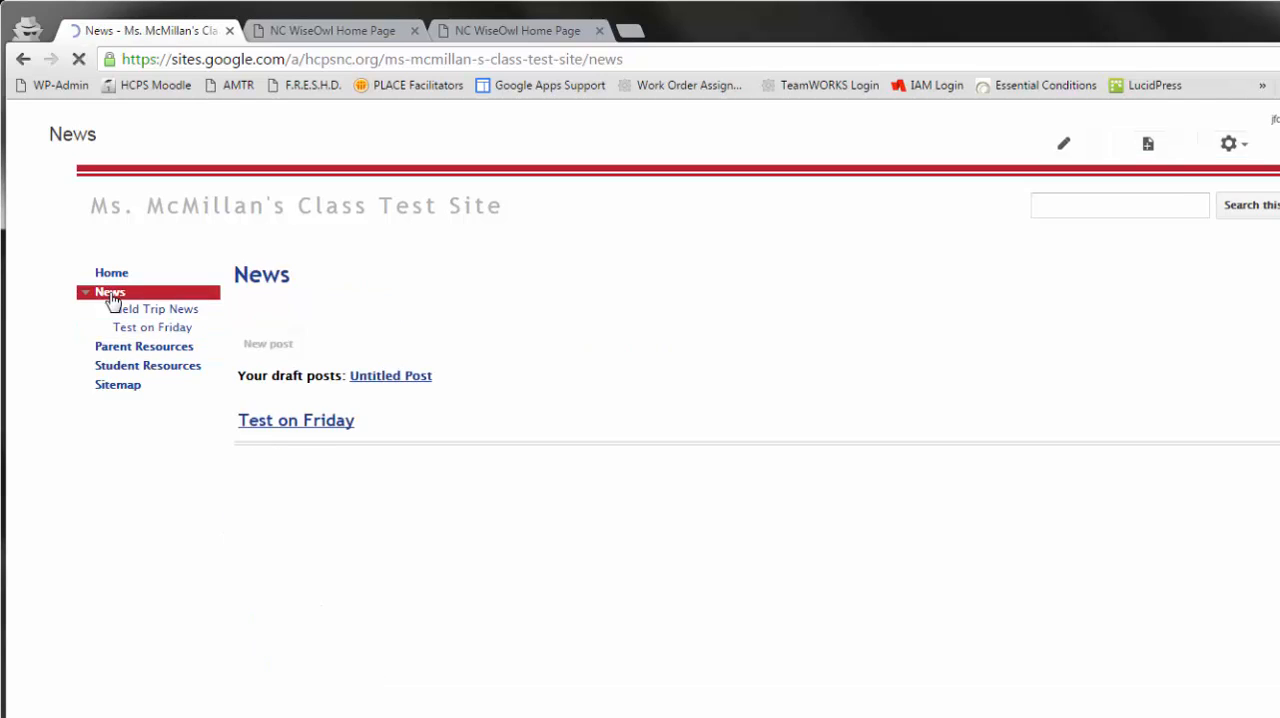
{"action": "scroll", "coordinate": [550, 487], "scroll_direction": "down", "scroll_amount": 2}
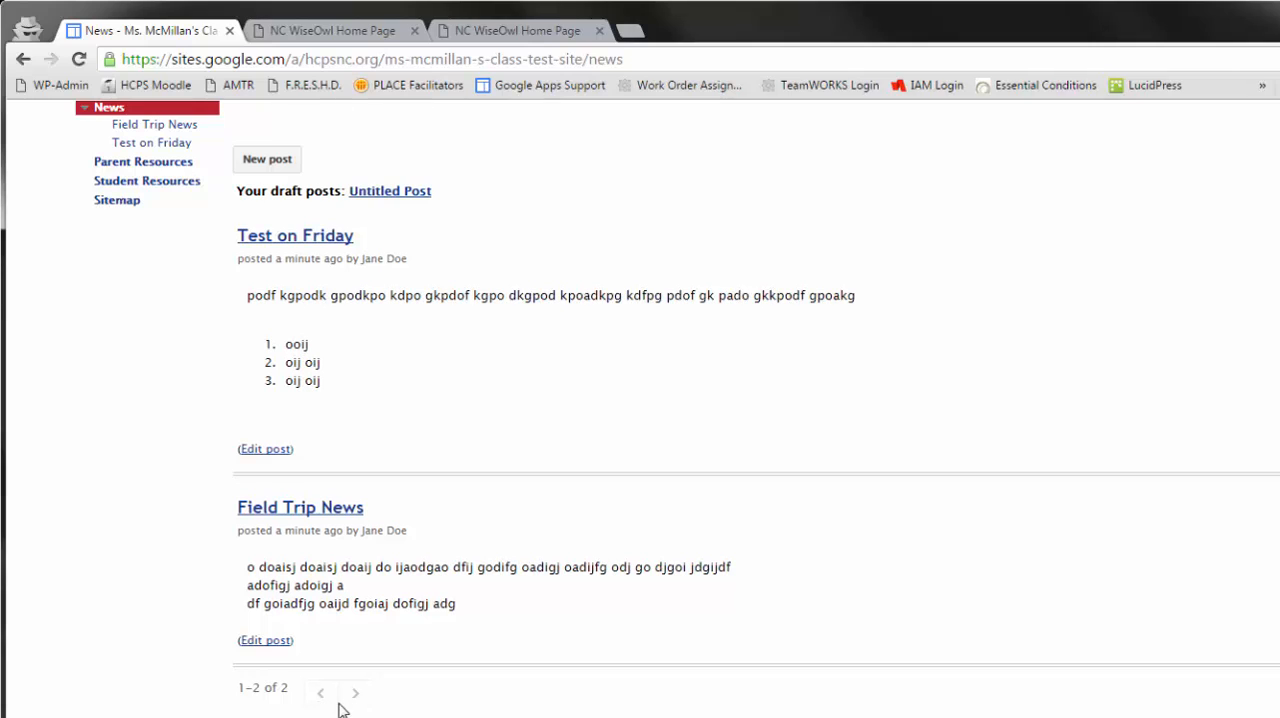
{"action": "scroll", "coordinate": [553, 591], "scroll_direction": "up", "scroll_amount": 2}
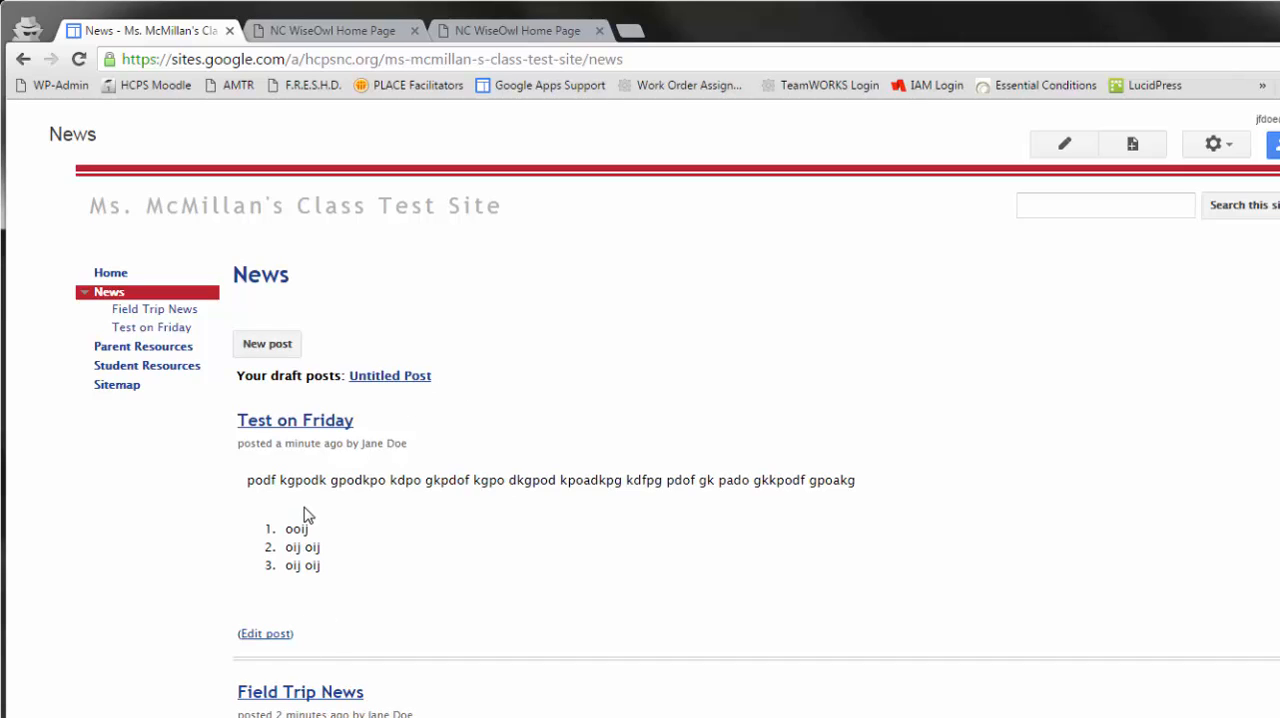
- Start another News post, save it as an untitled, empty draft, and return to the News page
{"action": "left_click", "coordinate": [260, 347]}
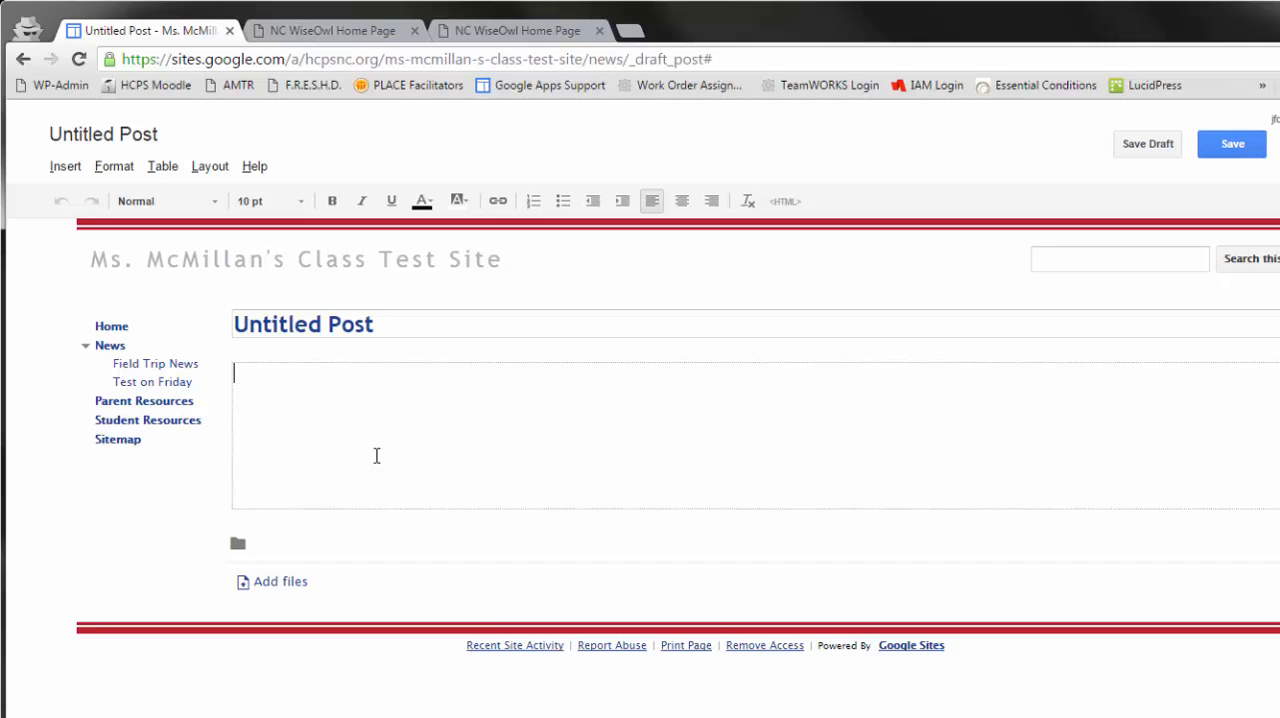
{"action": "left_click", "coordinate": [1150, 152]}
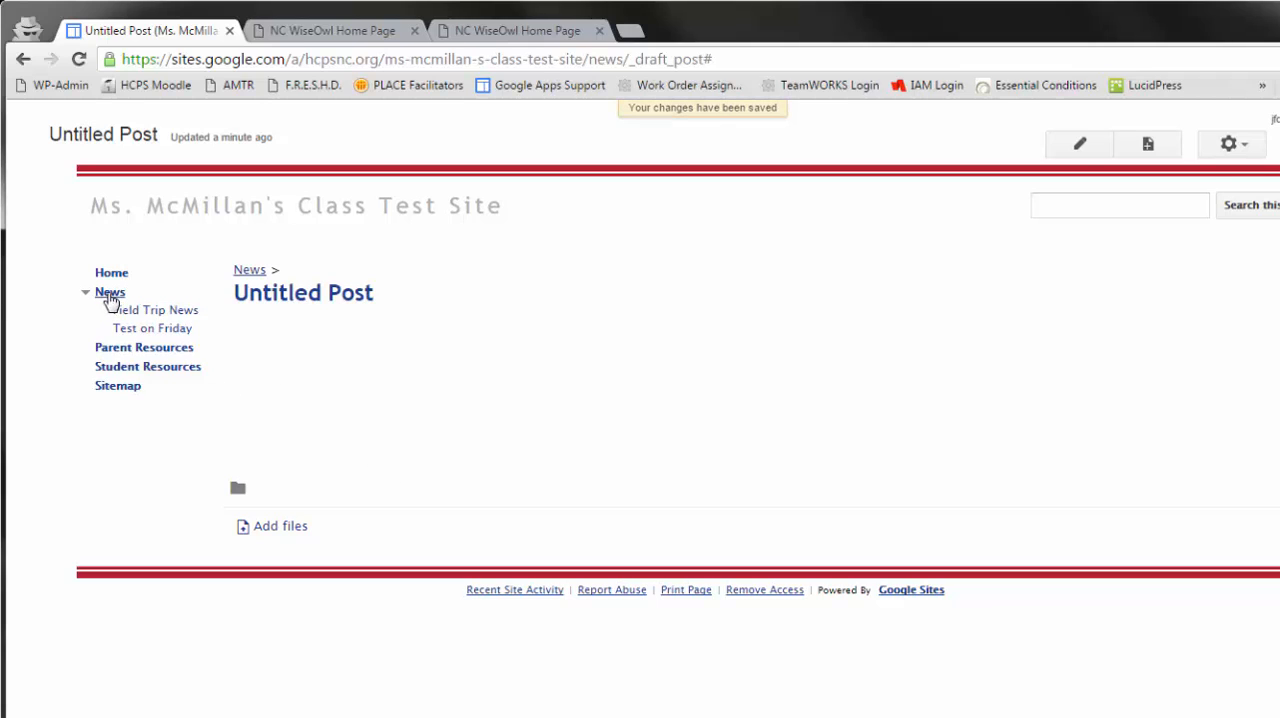
{"action": "left_click", "coordinate": [110, 294]}
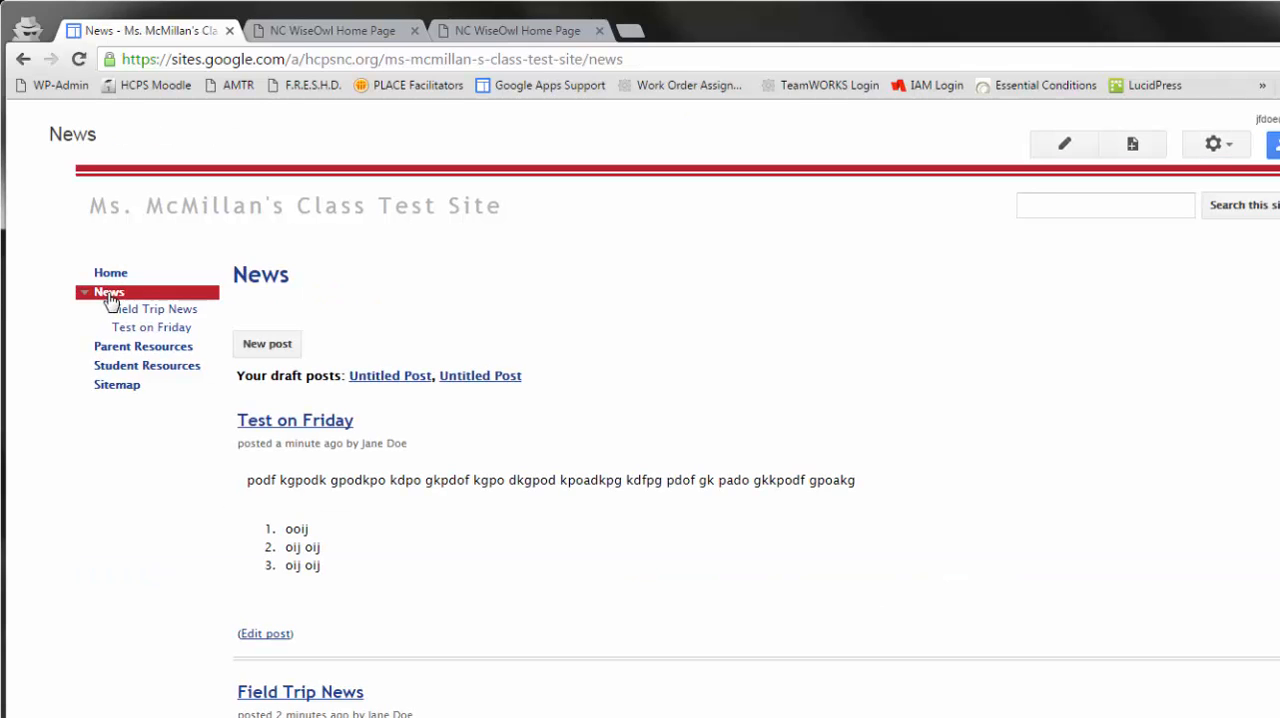
- Open the Test on Friday post and disallow comments and attachments in its page settings
{"action": "scroll", "coordinate": [1025, 545], "scroll_direction": "down", "scroll_amount": 2}
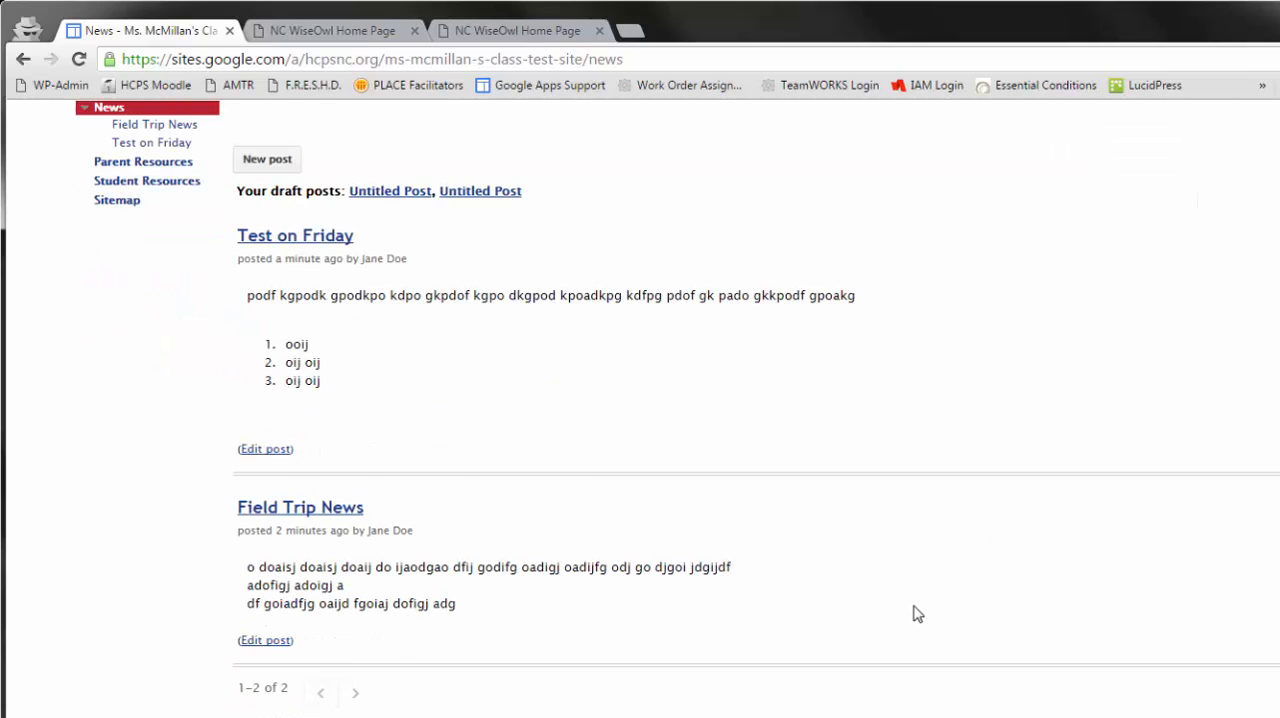
{"action": "scroll", "coordinate": [914, 611], "scroll_direction": "up", "scroll_amount": 2}
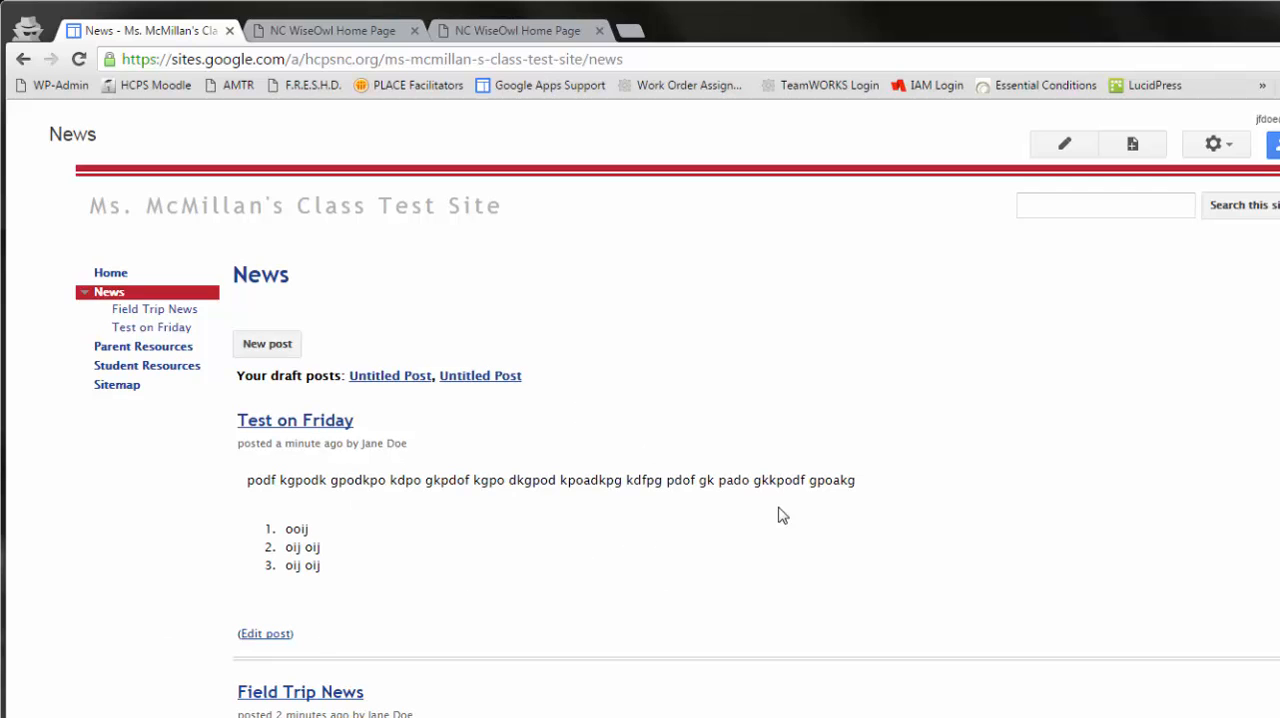
{"action": "scroll", "coordinate": [640, 400], "scroll_direction": "down", "scroll_amount": 3}
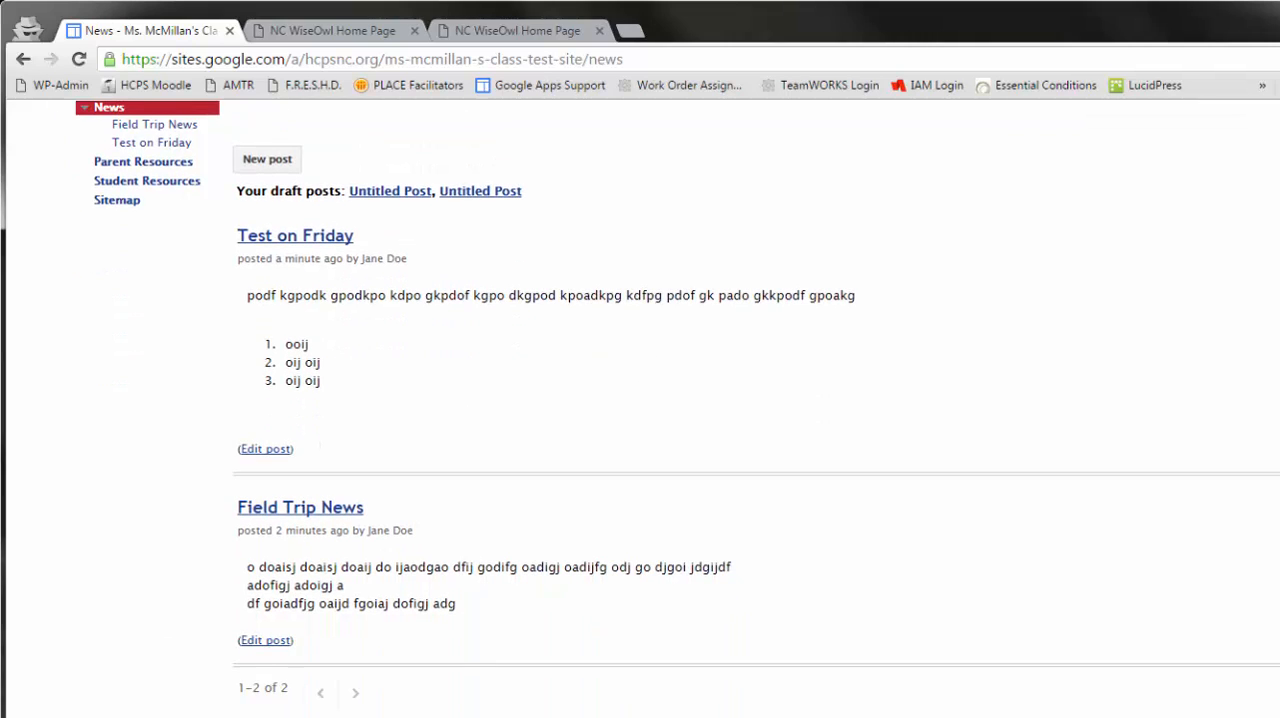
{"action": "scroll", "coordinate": [640, 400], "scroll_direction": "up", "scroll_amount": 2}
{"action": "scroll", "coordinate": [640, 400], "scroll_direction": "down", "scroll_amount": 1}
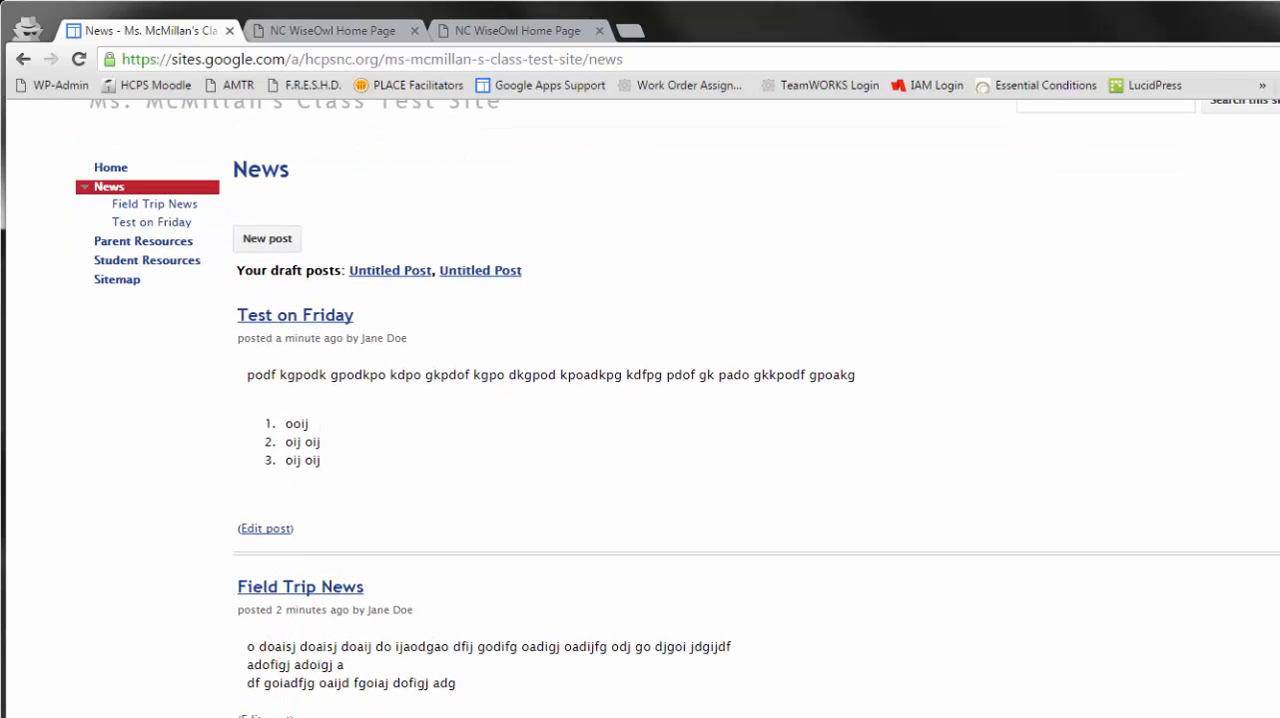
{"action": "left_click", "coordinate": [287, 318]}
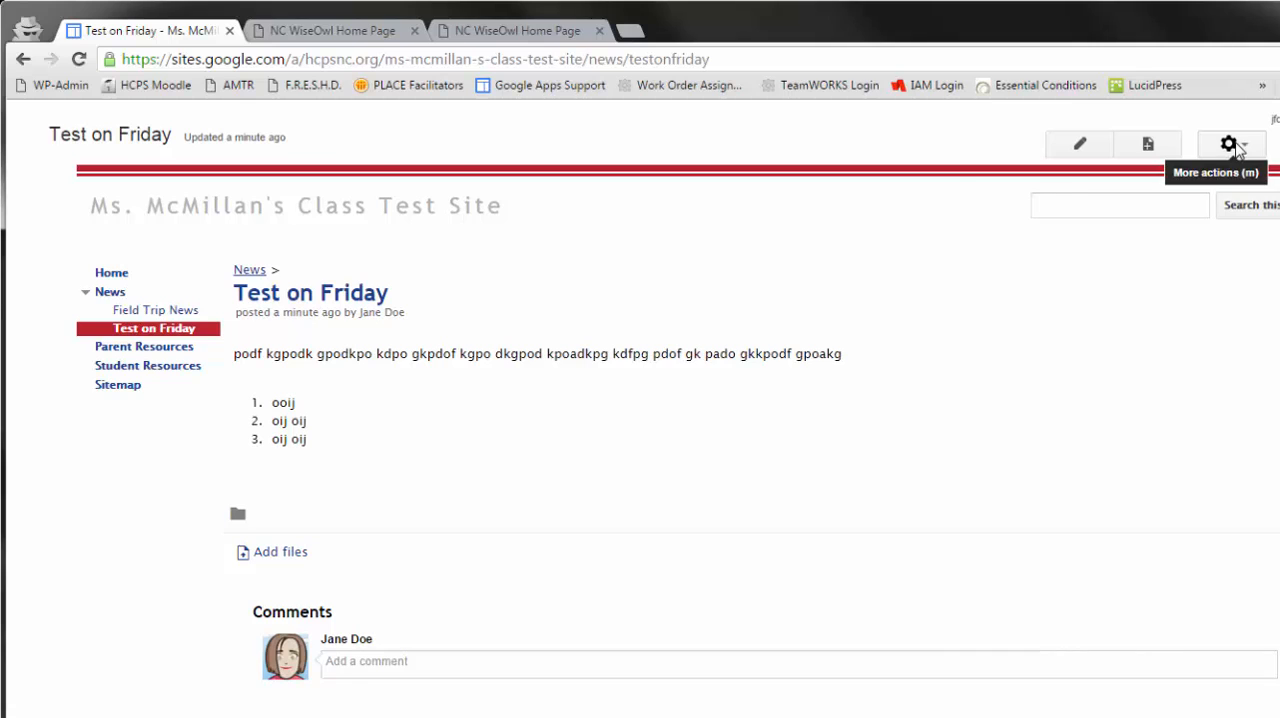
{"action": "left_click", "coordinate": [1236, 146]}
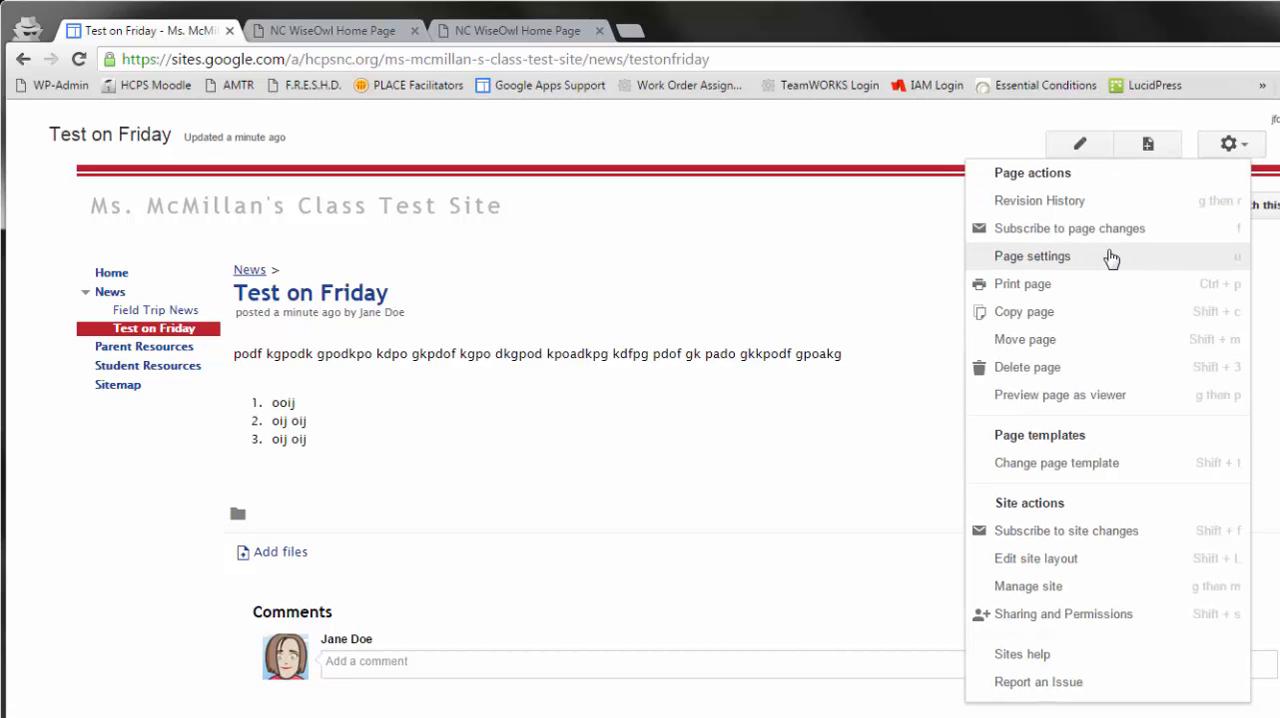
{"action": "left_click", "coordinate": [1111, 258]}
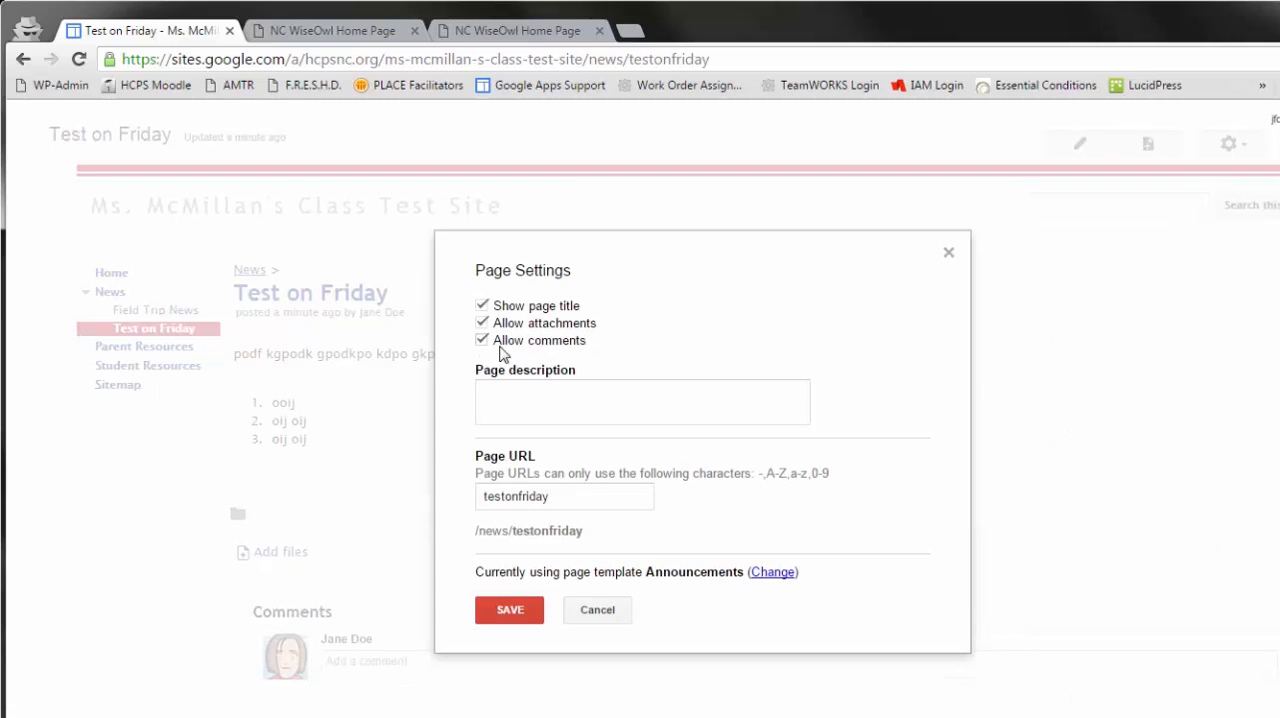
{"action": "left_click", "coordinate": [482, 341]}
{"action": "left_click", "coordinate": [482, 323]}
{"action": "left_click", "coordinate": [510, 609]}
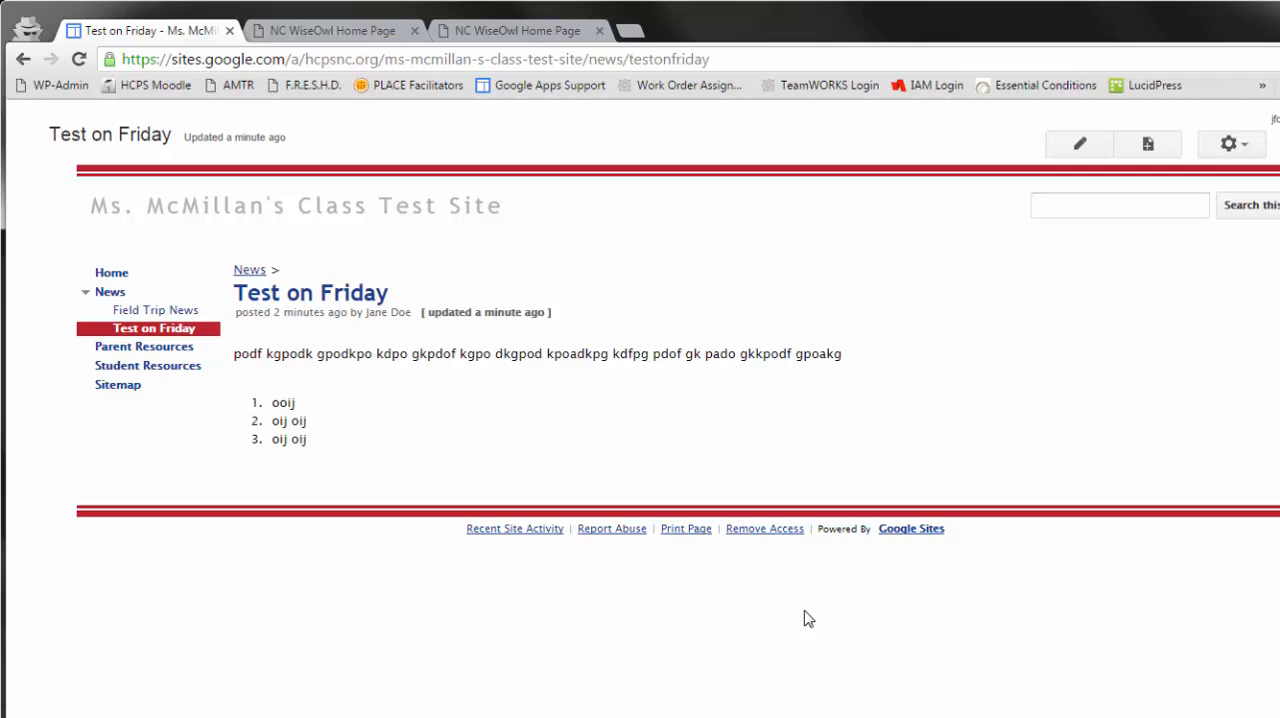
- Open the Field Trip News post and turn off comments and attachments in its page settings
{"action": "left_click", "coordinate": [141, 311]}
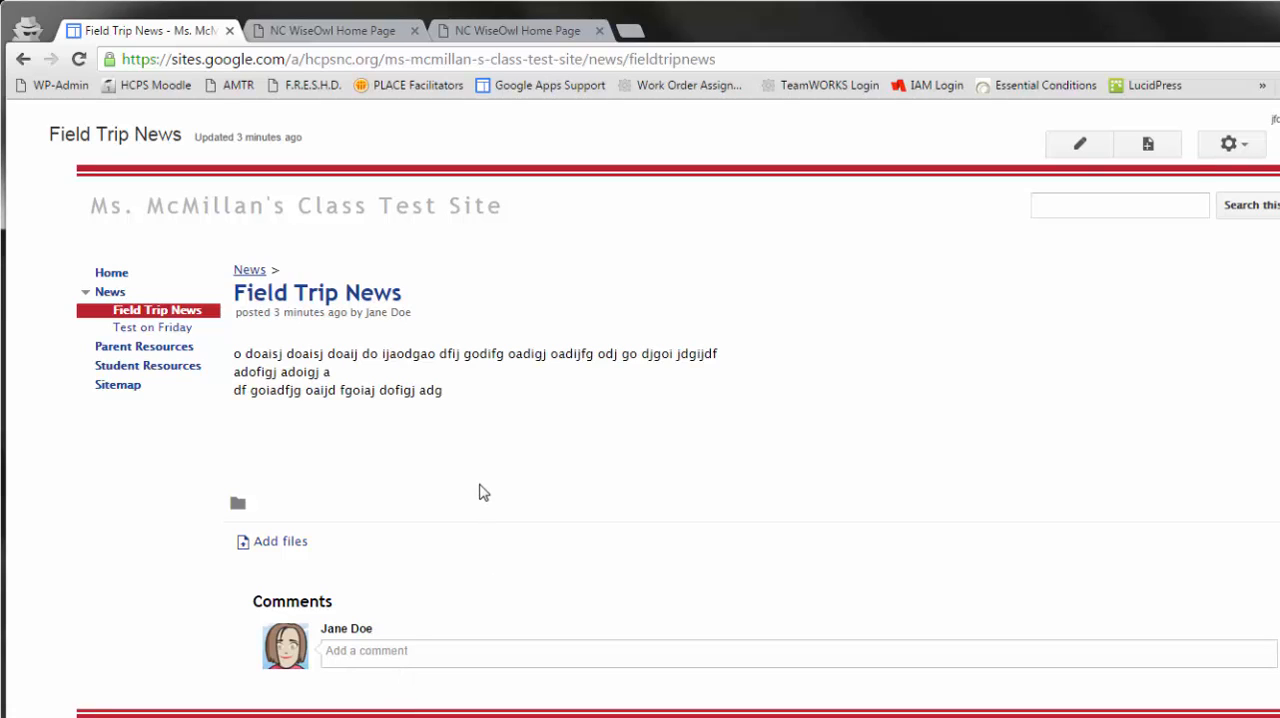
{"action": "left_click", "coordinate": [1234, 150]}
{"action": "left_click", "coordinate": [1120, 258]}
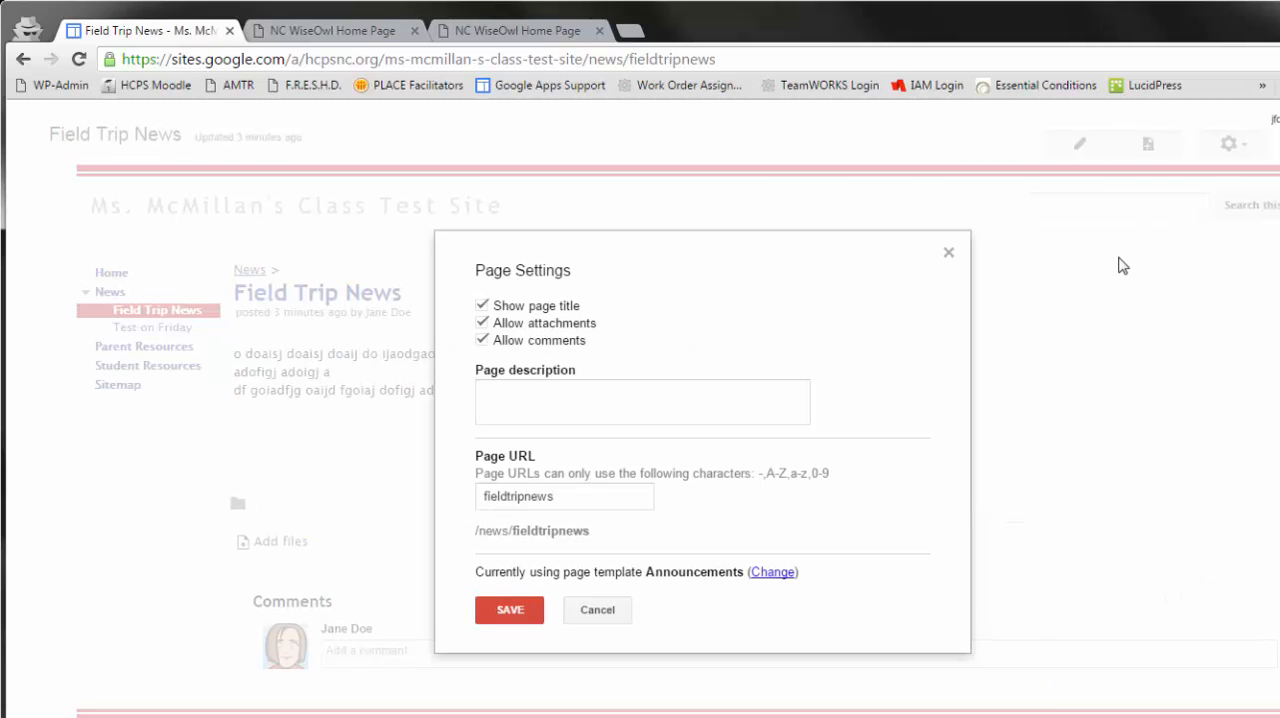
{"action": "left_click", "coordinate": [483, 341]}
{"action": "left_click", "coordinate": [483, 323]}
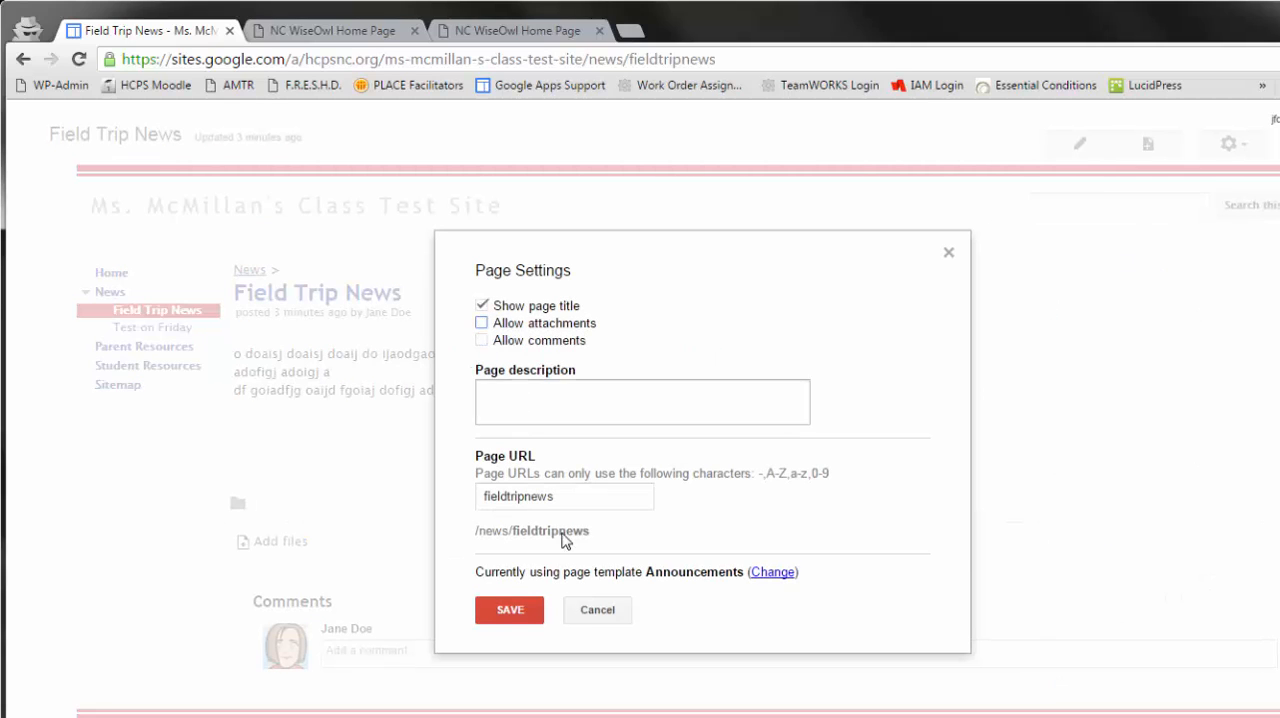
{"action": "left_click", "coordinate": [509, 609]}
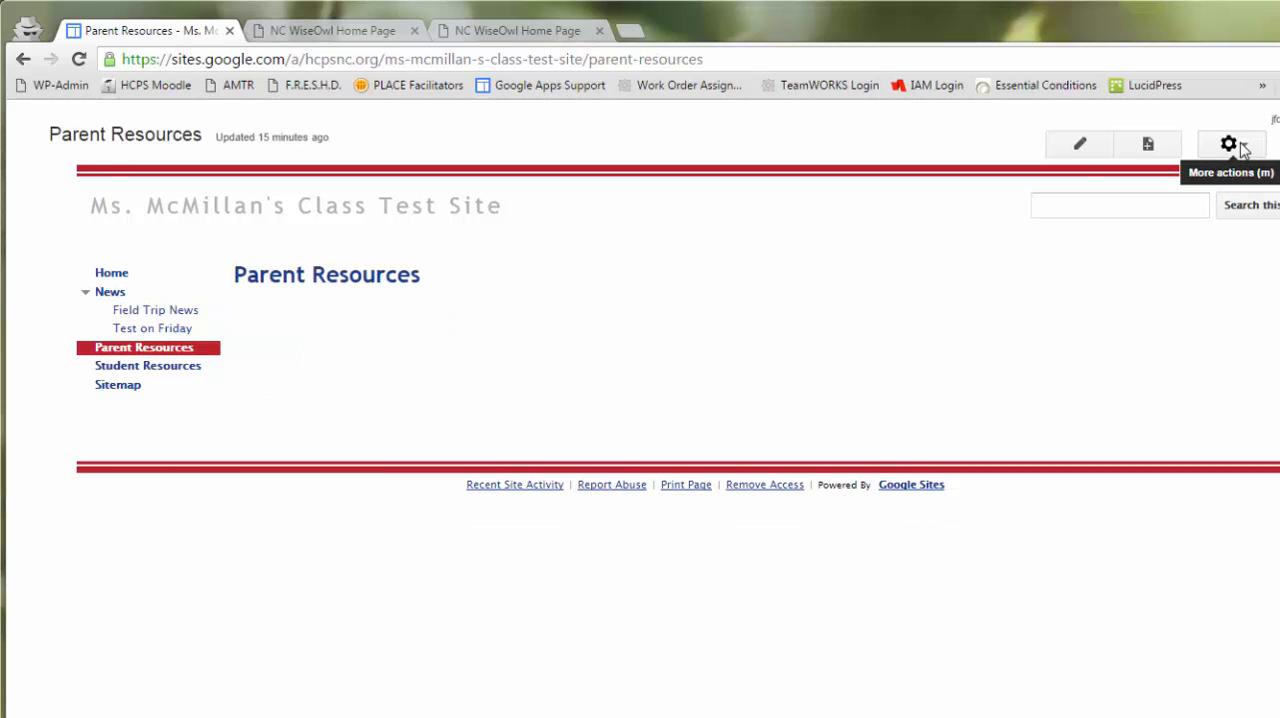
- From the Parent Resources page, open the sidebar navigation's configuration in the site layout and switch its Sitemap link off and back on
{"action": "left_click", "coordinate": [1234, 145]}
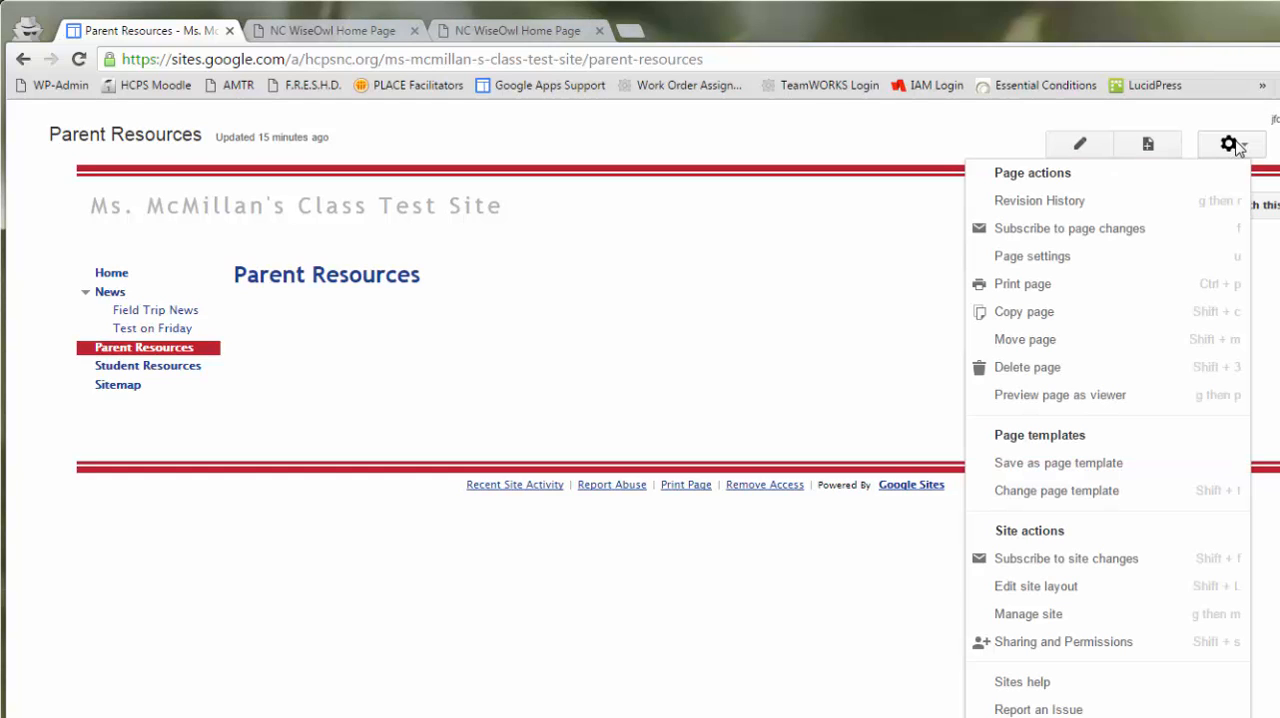
{"action": "left_click", "coordinate": [1150, 600]}
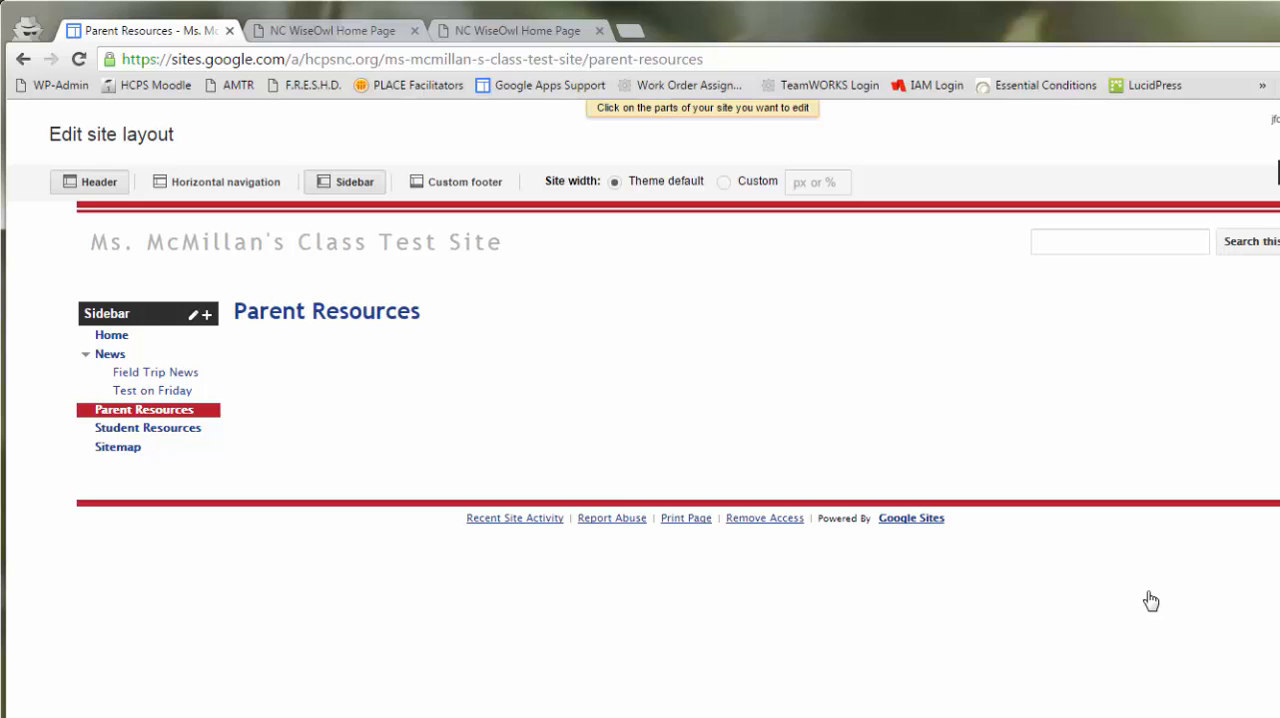
{"action": "mouse_move", "coordinate": [118, 414]}
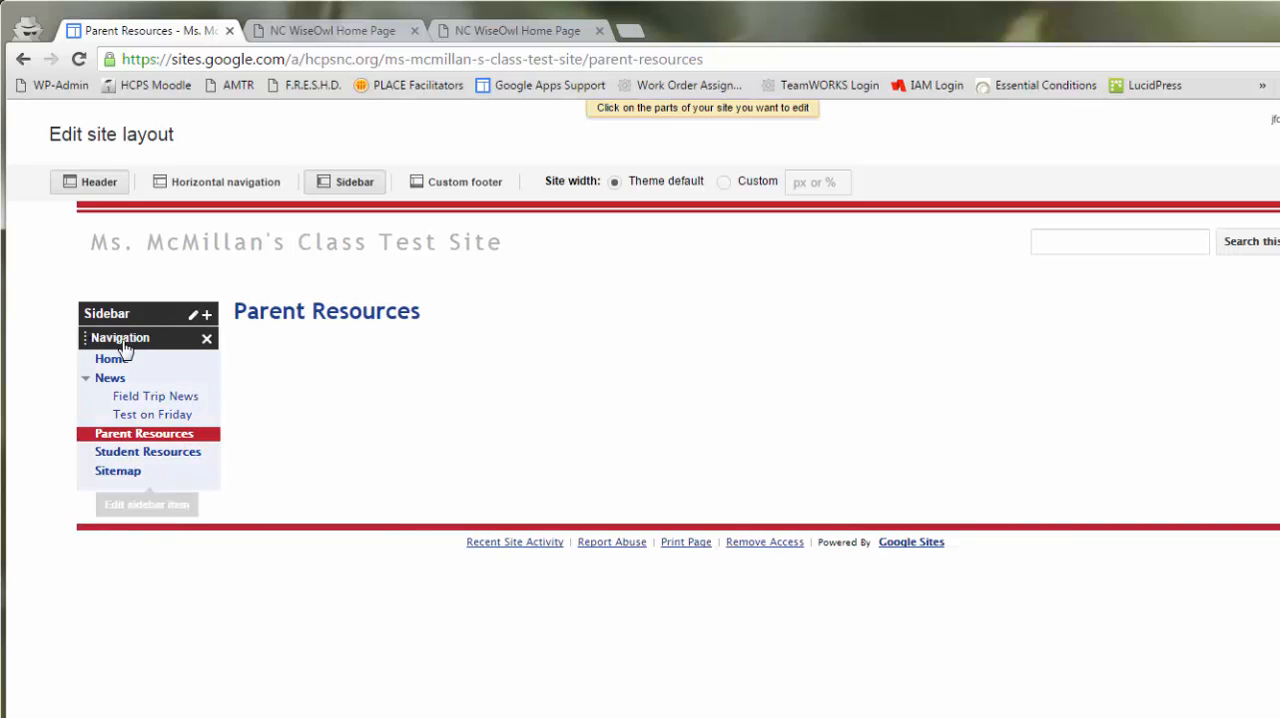
{"action": "left_click_drag", "start_coordinate": [85, 345], "coordinate": [110, 355]}
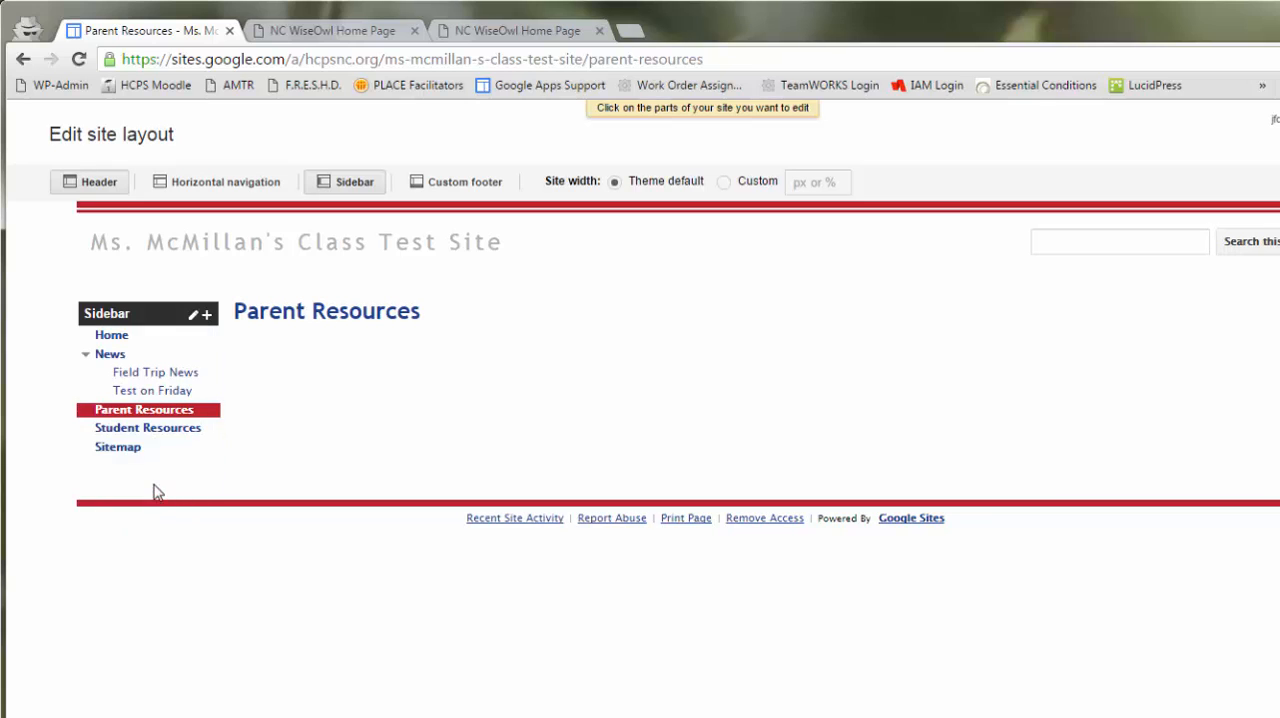
{"action": "left_click", "coordinate": [155, 483]}
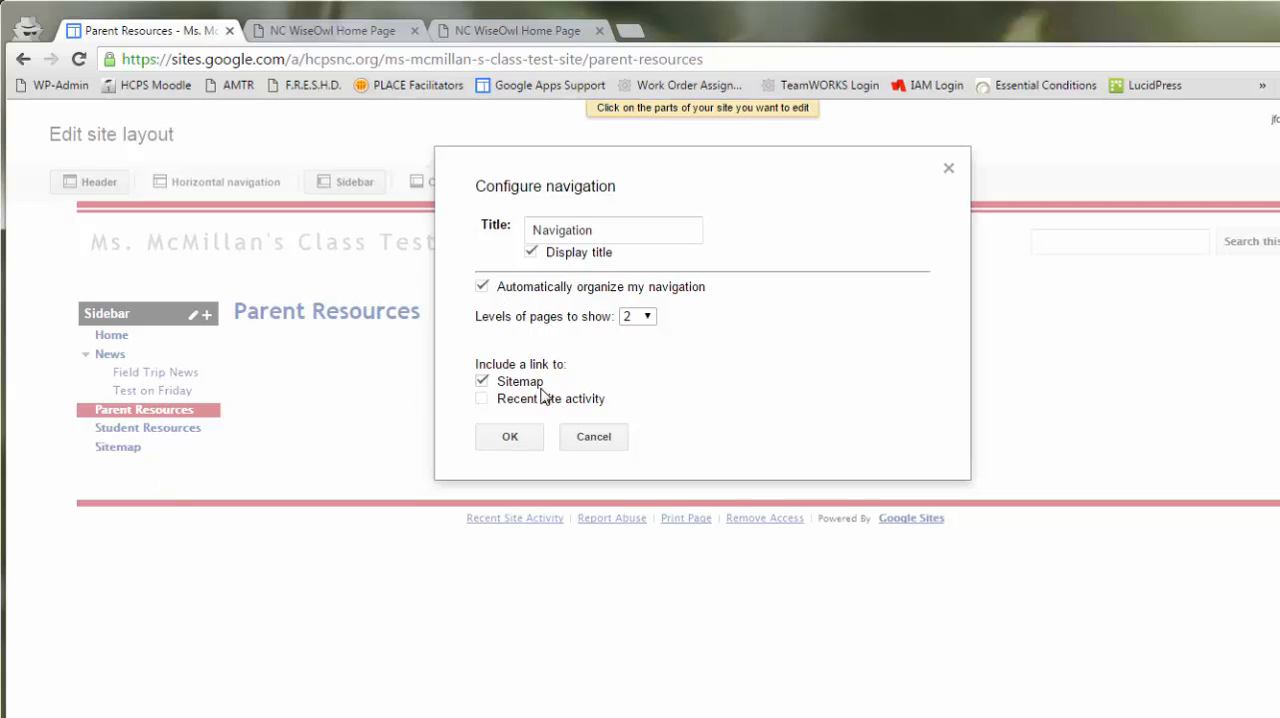
{"action": "left_click", "coordinate": [481, 381]}
{"action": "left_click", "coordinate": [481, 383]}
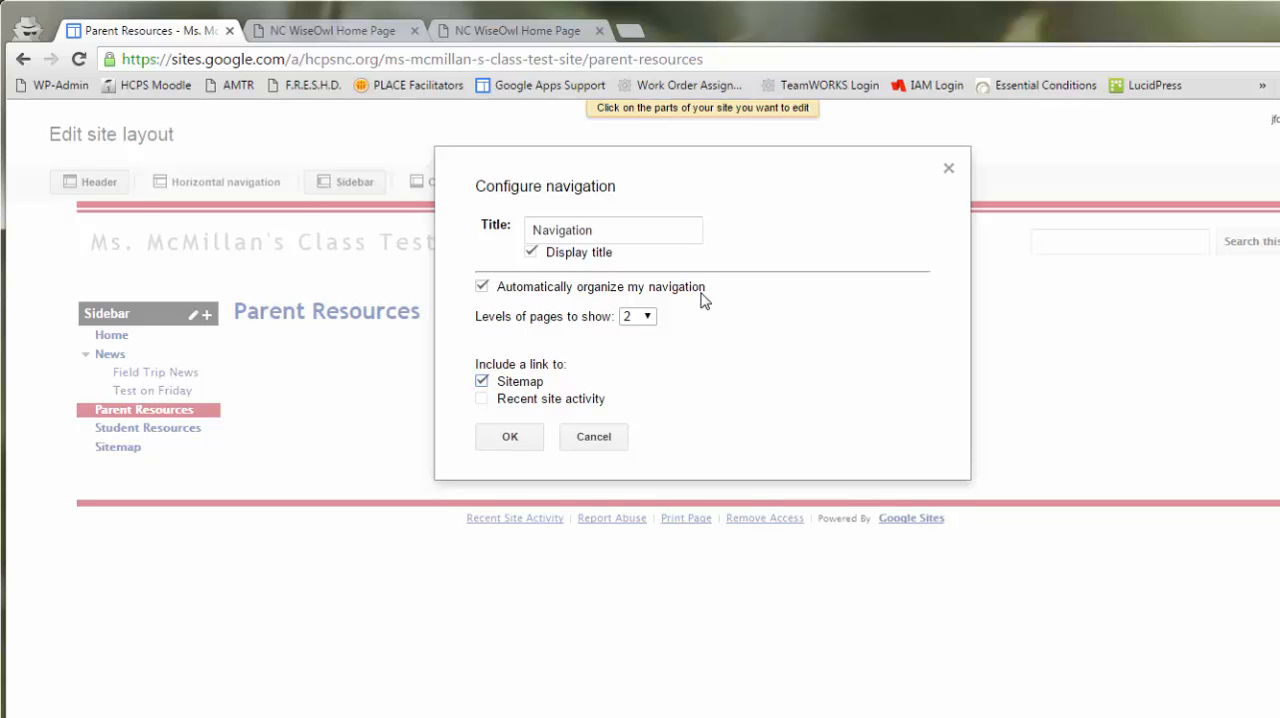
- Switch automatic organization of the sidebar navigation off and back on, and save the navigation configuration
{"action": "left_click", "coordinate": [483, 287]}
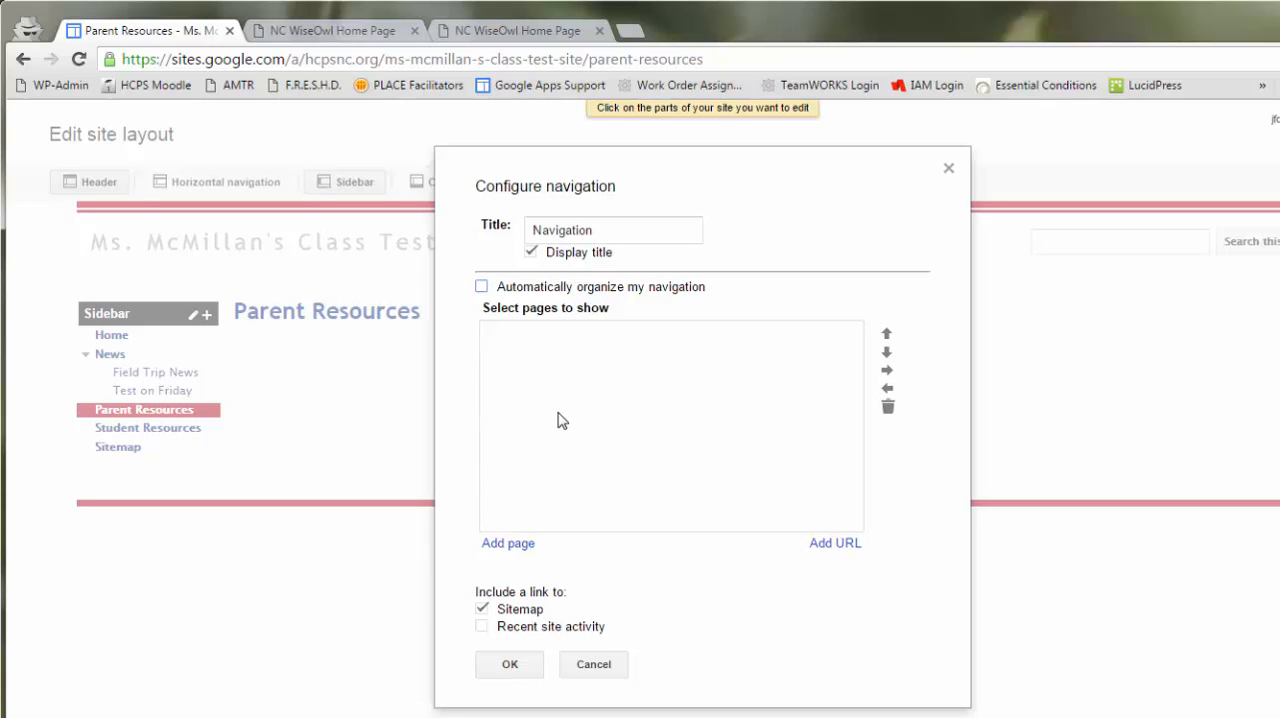
{"action": "left_click", "coordinate": [481, 286]}
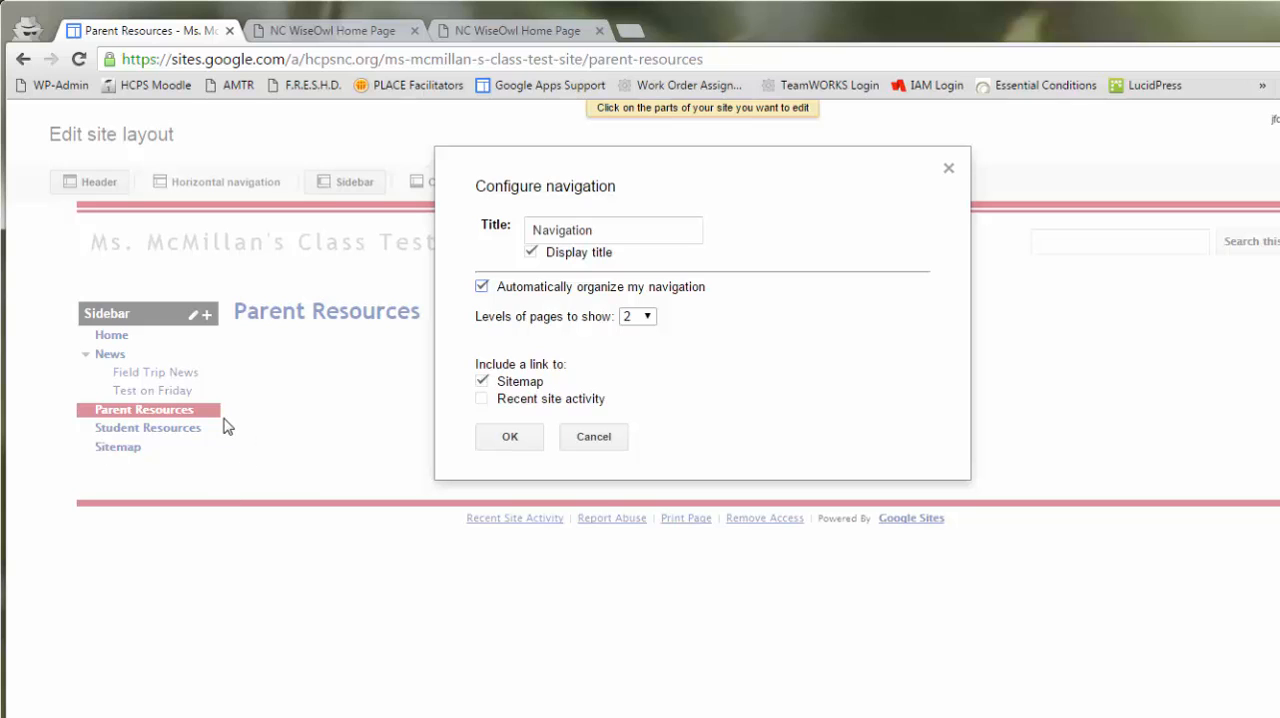
{"action": "left_click", "coordinate": [516, 446]}
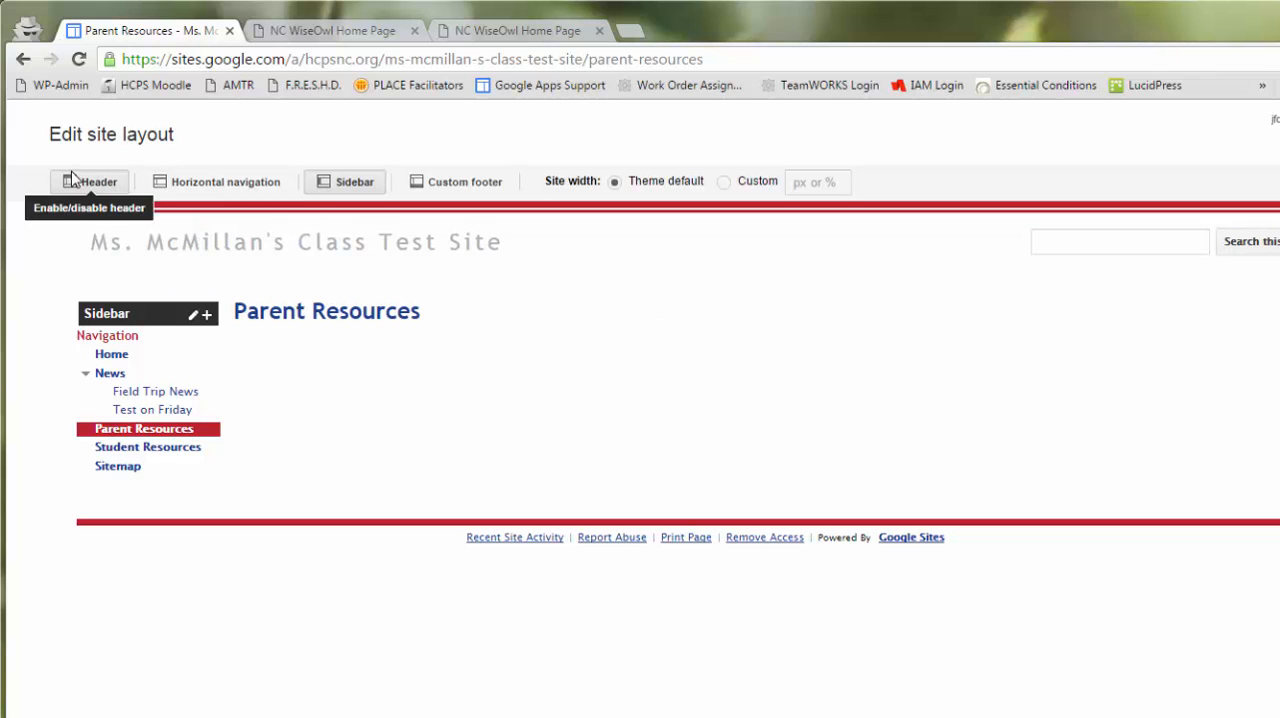
- Disable the site header in the layout and enable it again
{"action": "left_click", "coordinate": [95, 184]}
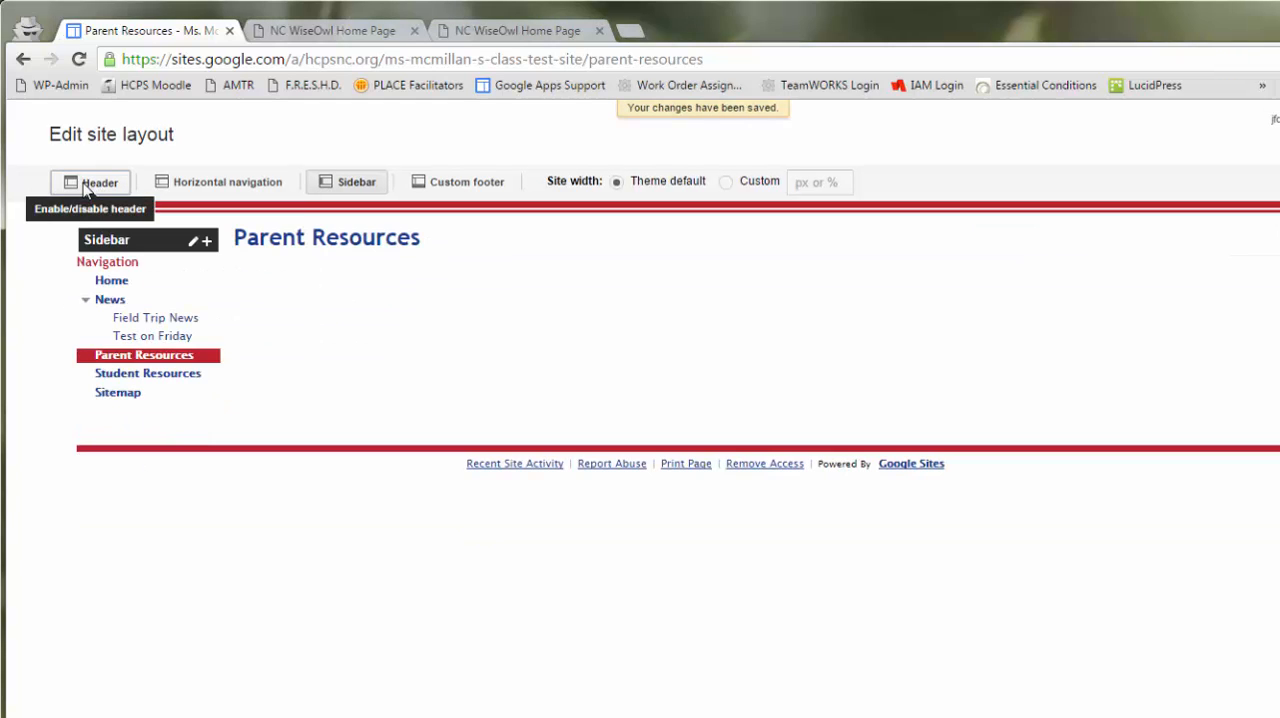
{"action": "left_click", "coordinate": [86, 188]}
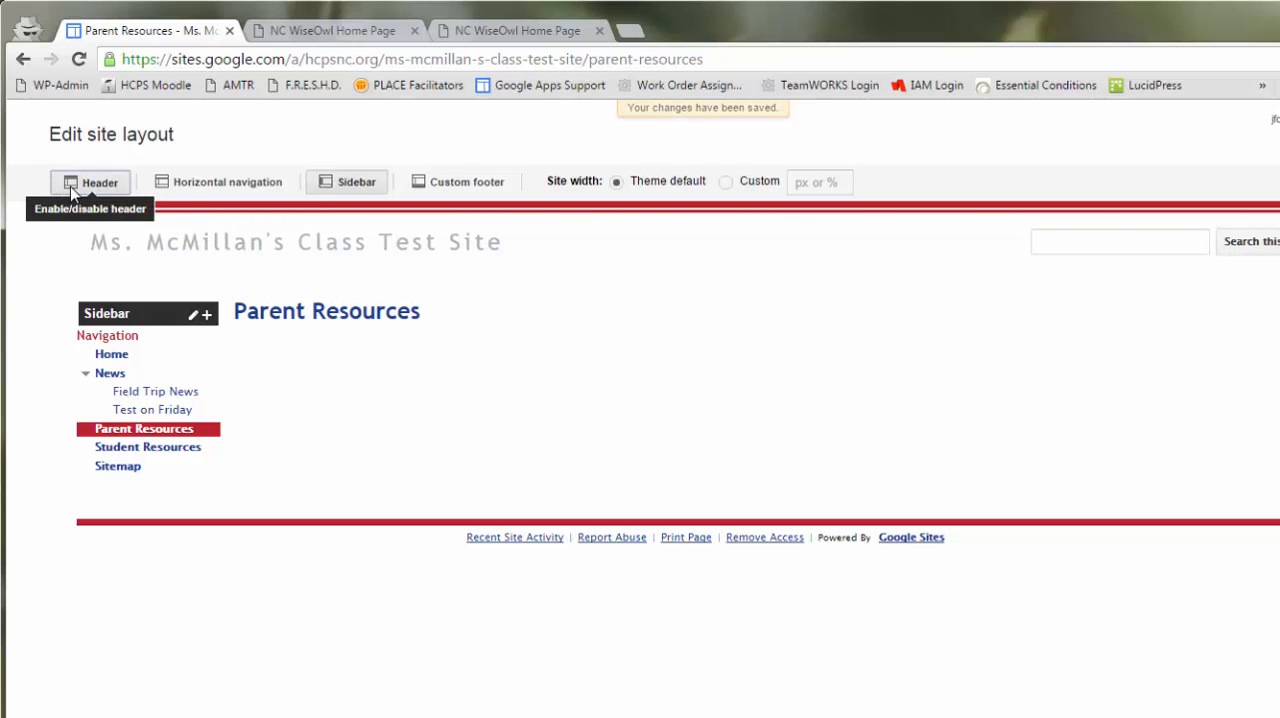
{"action": "left_click", "coordinate": [209, 189]}
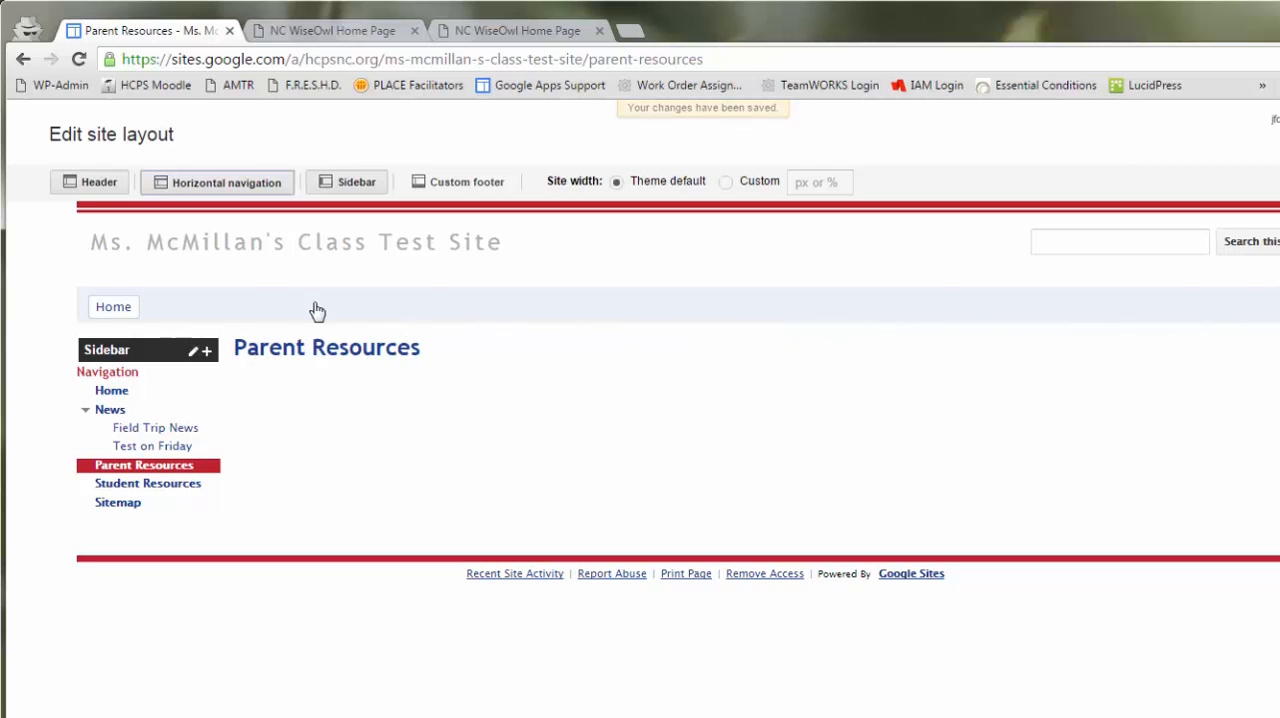
{"action": "left_click", "coordinate": [231, 319]}
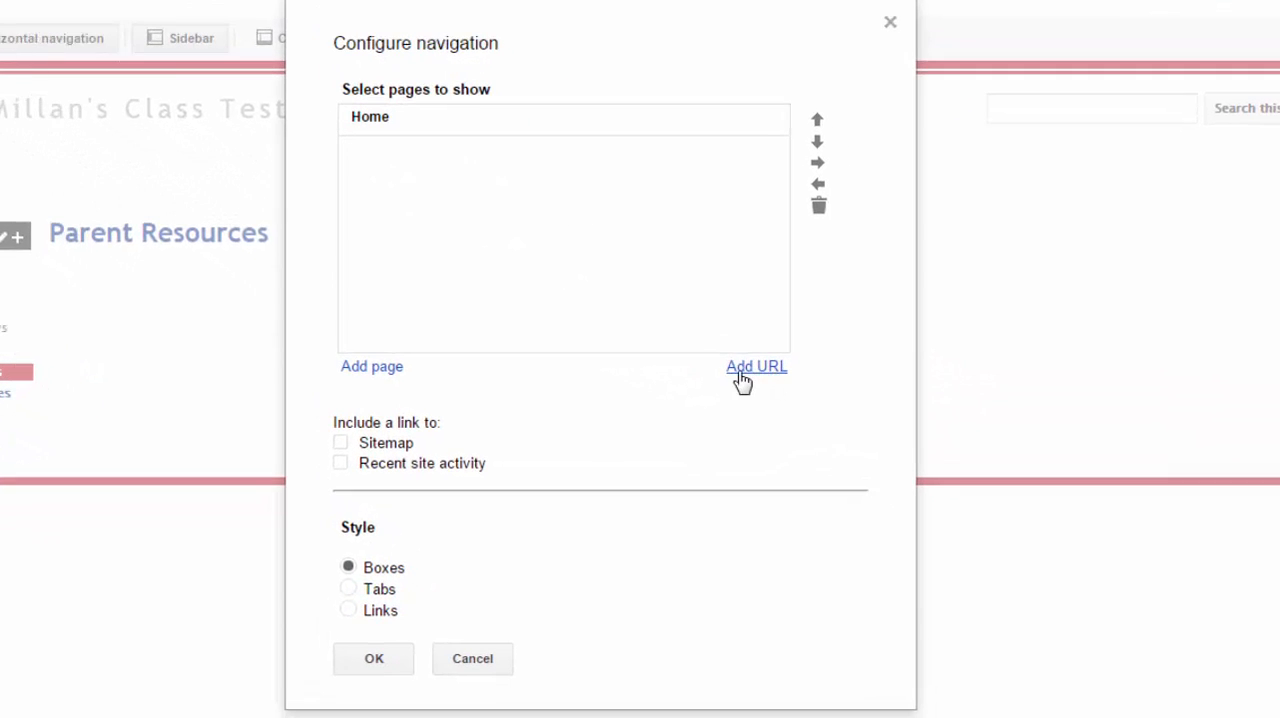
{"action": "left_click", "coordinate": [742, 370]}
{"action": "left_click", "coordinate": [595, 308]}
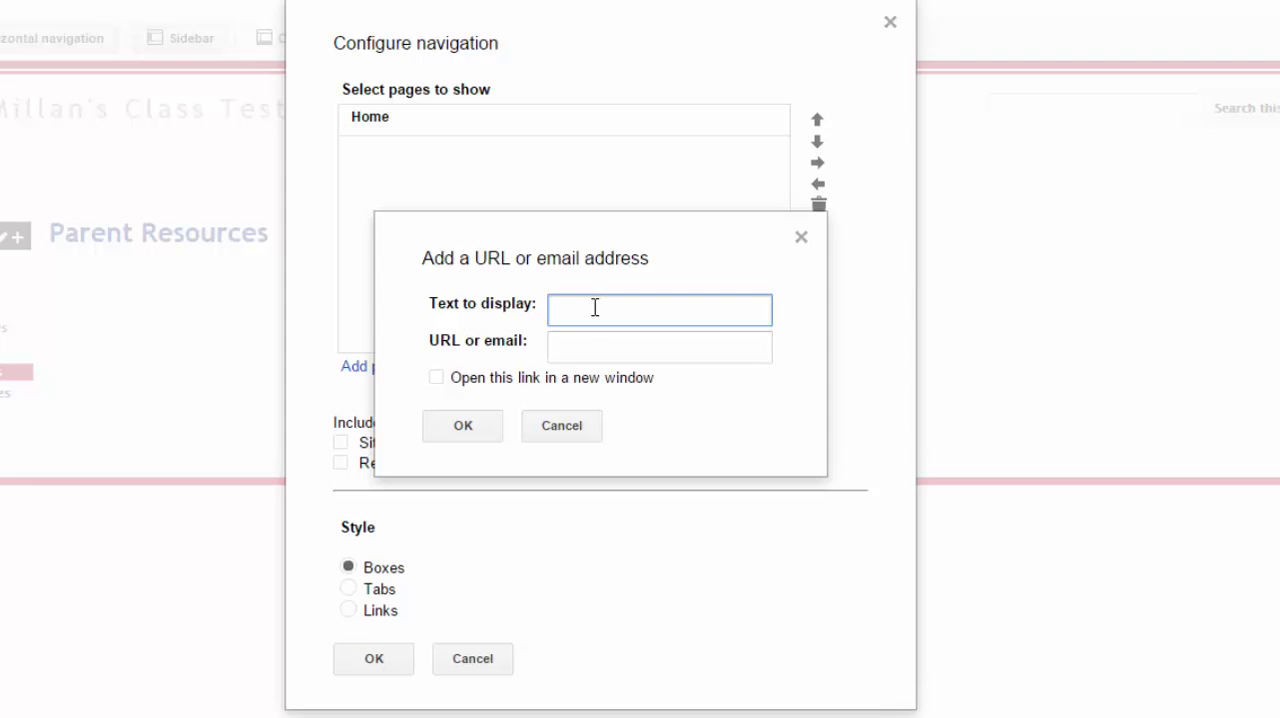
{"action": "type", "text": "HCPS Site"}
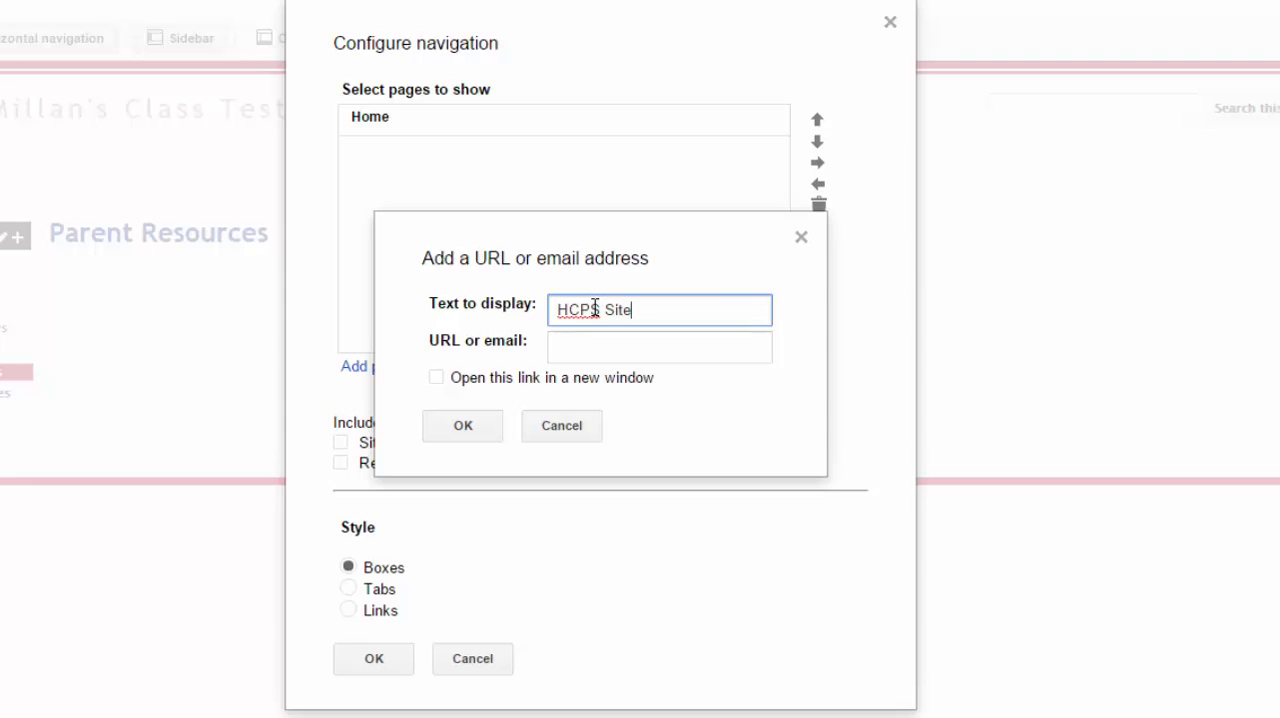
{"action": "left_click", "coordinate": [613, 355]}
{"action": "type", "text": "ht"}
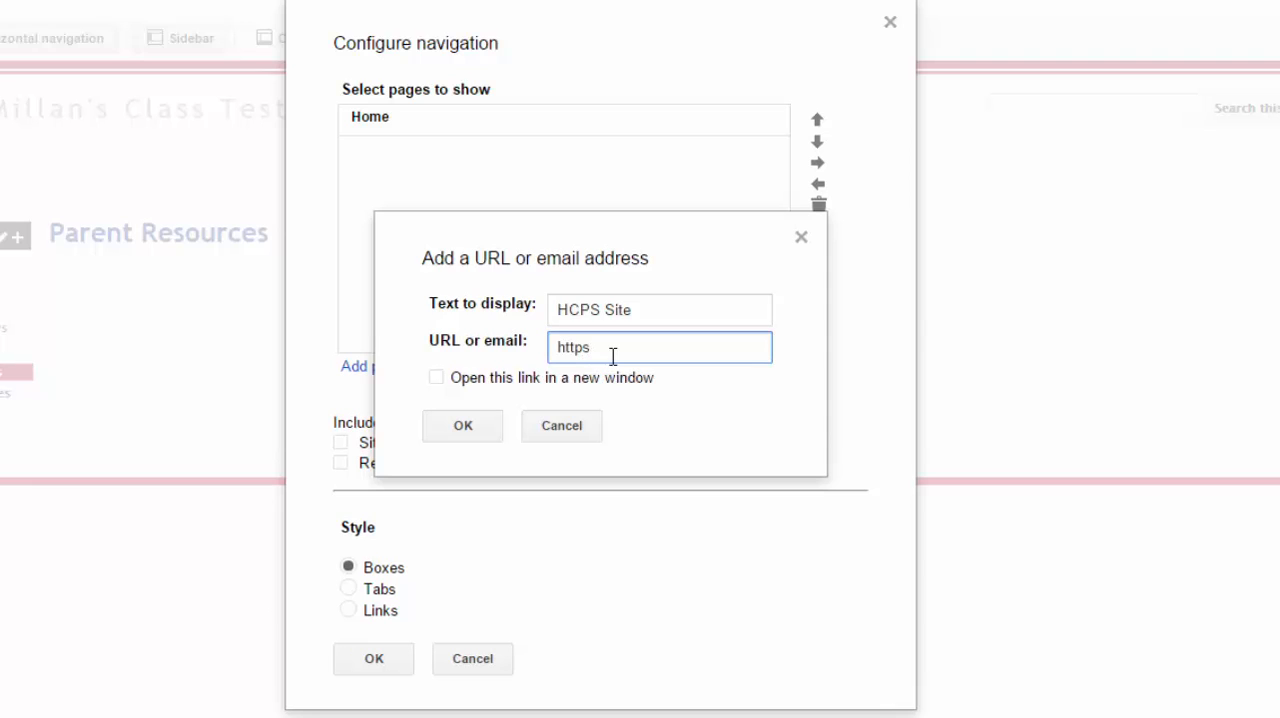
{"action": "type", "text": "tp://www.hcpsnc."}
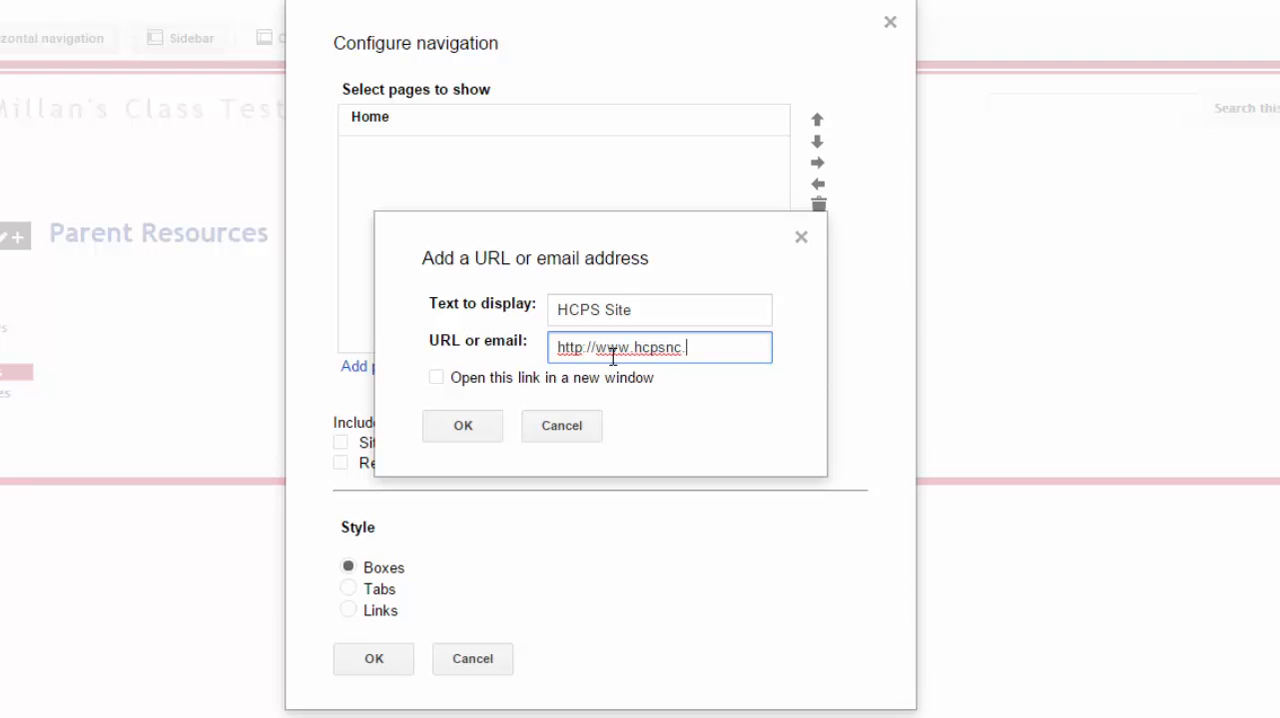
{"action": "type", "text": "org"}
{"action": "left_click", "coordinate": [437, 378]}
{"action": "left_click", "coordinate": [461, 427]}
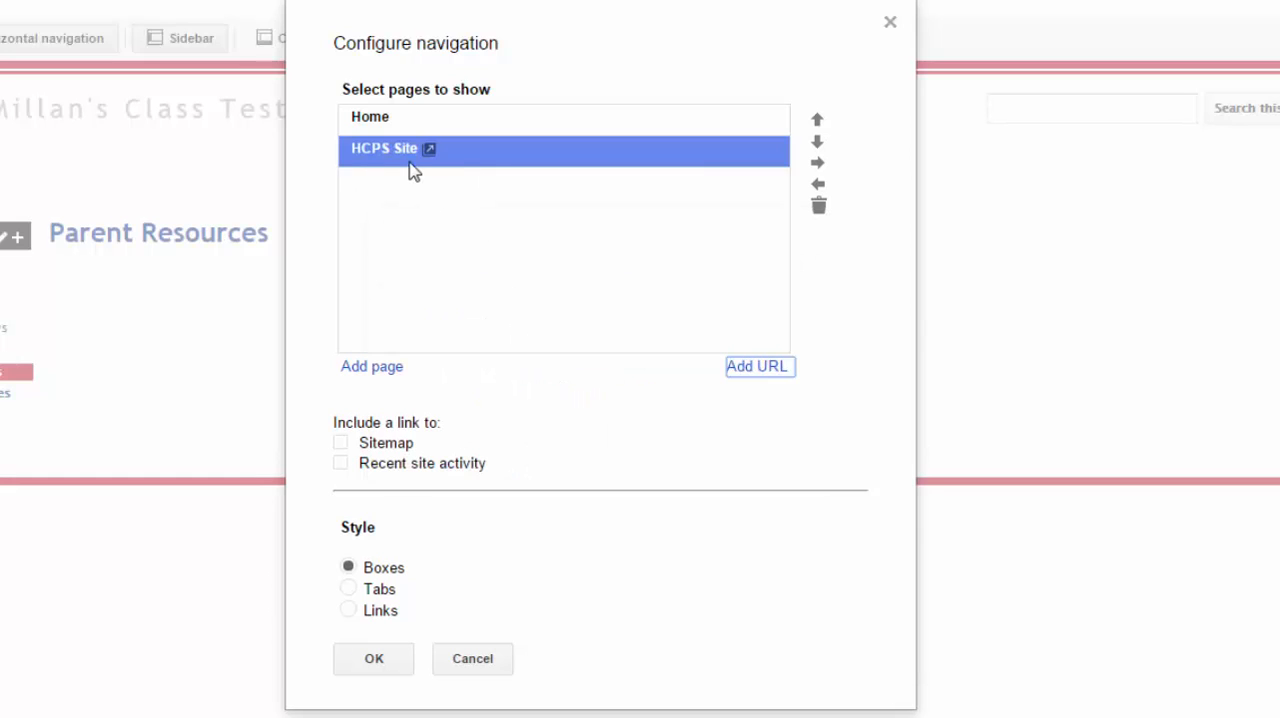
- Add an Atkinson Home link with the copied school web address, opening in a new window, and save the horizontal navigation
{"action": "left_click", "coordinate": [759, 368]}
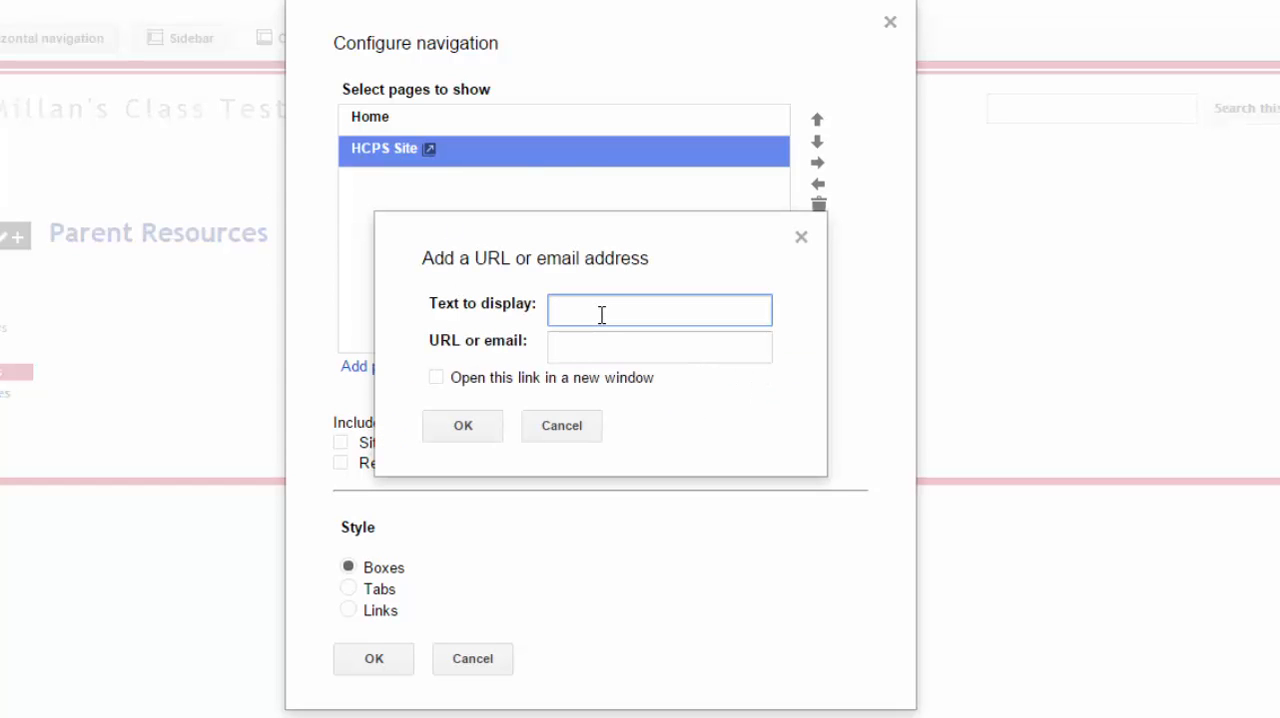
{"action": "type", "text": "Sch"}
{"action": "key", "text": "BackSpace"}
{"action": "key", "text": "BackSpace"}
{"action": "key", "text": "BackSpace"}
{"action": "type", "text": "Atksins"}
{"action": "key", "text": "BackSpace"}
{"action": "key", "text": "BackSpace"}
{"action": "key", "text": "BackSpace"}
{"action": "type", "text": "inson Home"}
{"action": "left_click", "coordinate": [592, 350]}
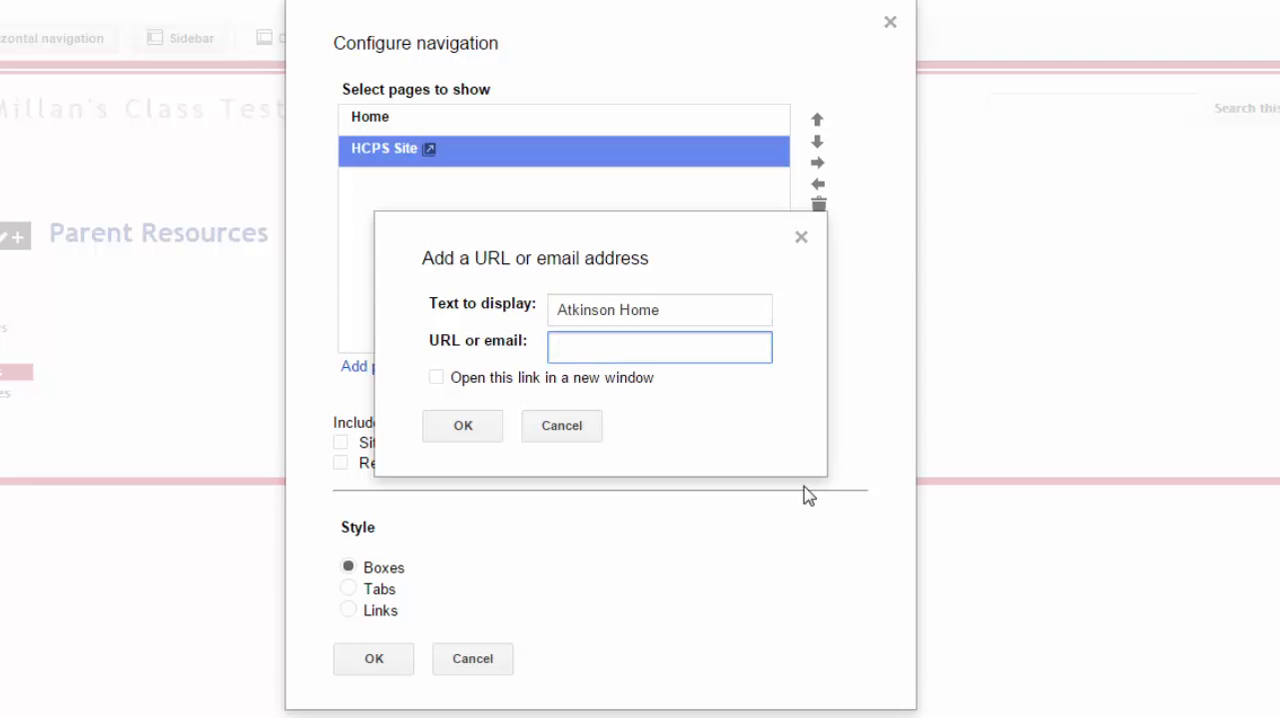
{"action": "key", "text": "ctrl+v"}
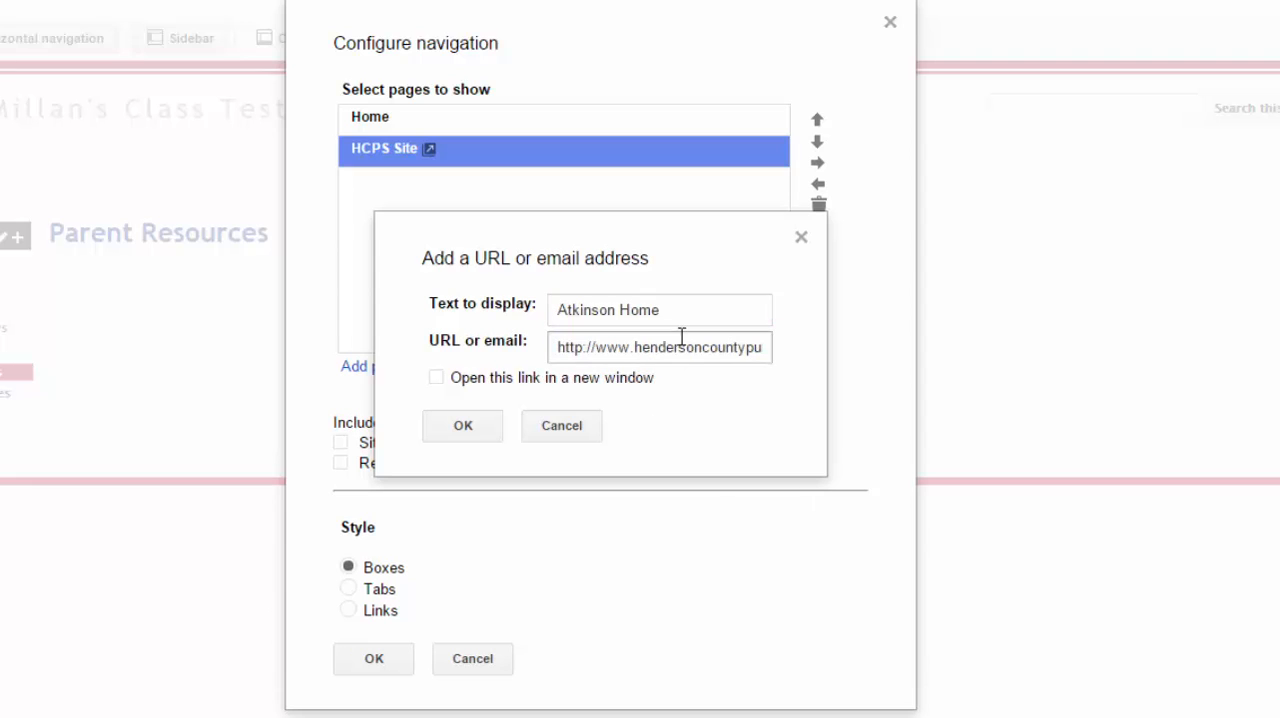
{"action": "left_click", "coordinate": [436, 380]}
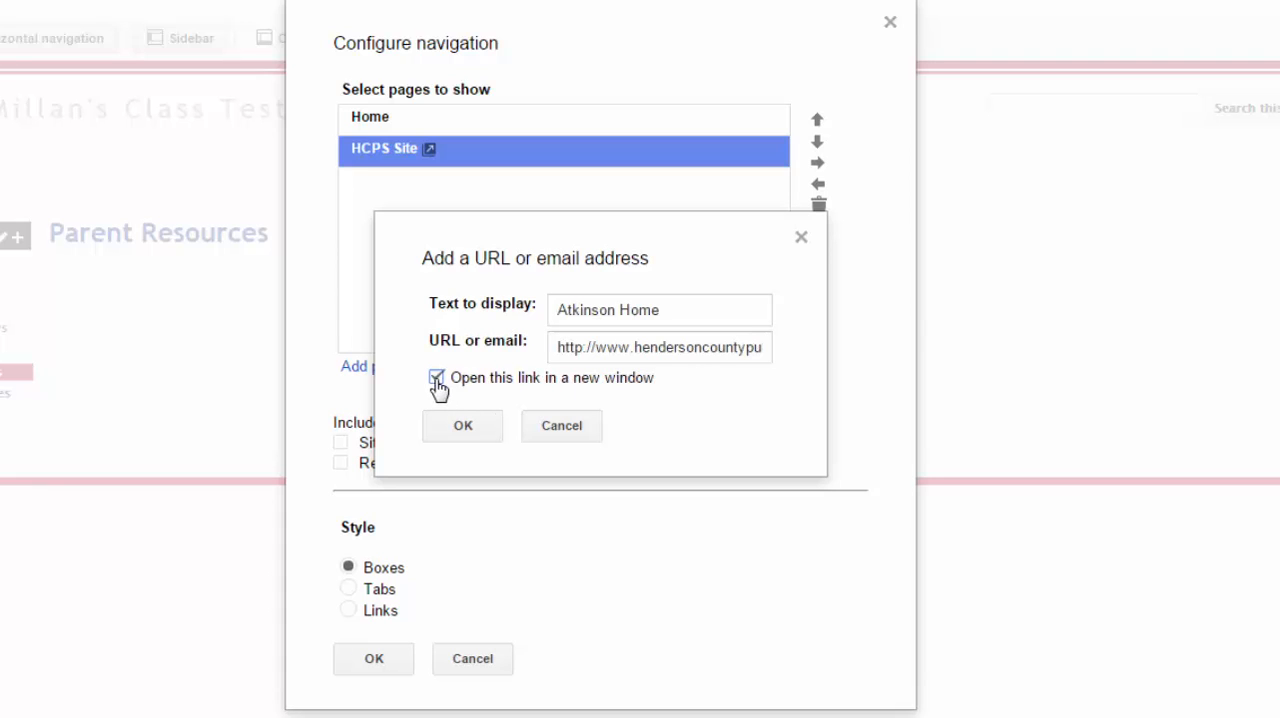
{"action": "left_click", "coordinate": [462, 426]}
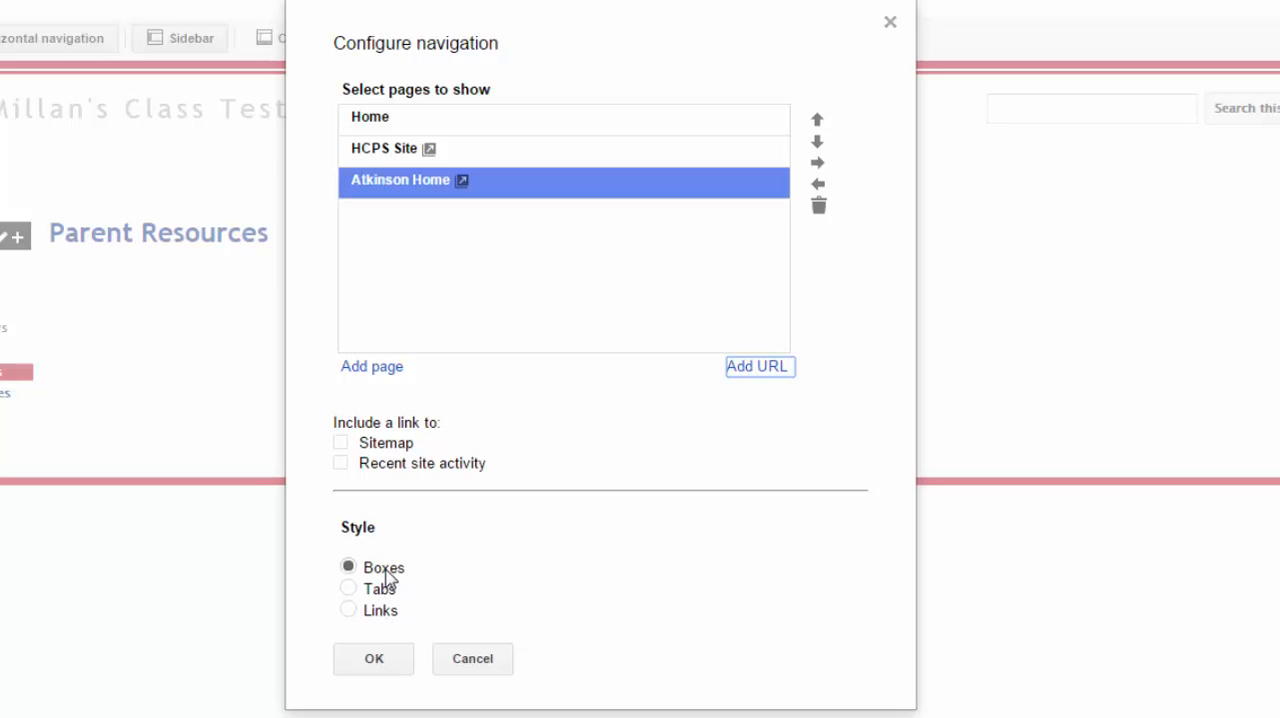
{"action": "left_click", "coordinate": [398, 662]}
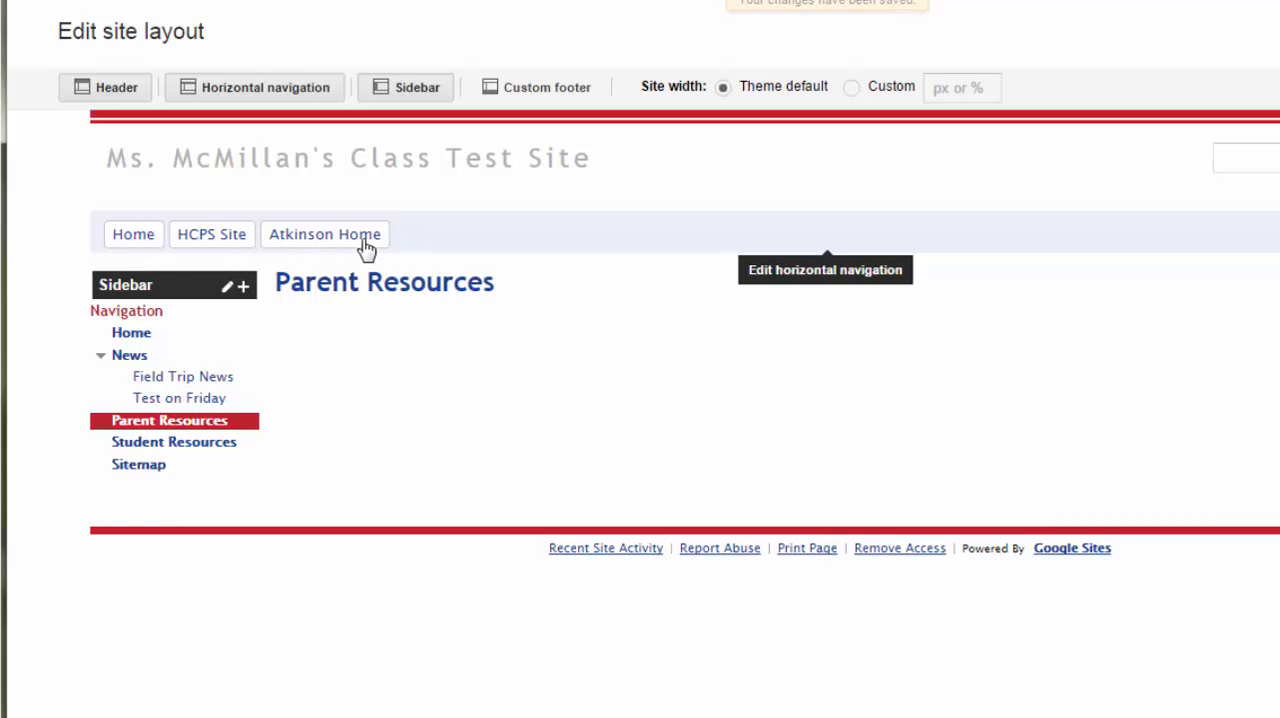
- Try the Tabs style on the horizontal navigation and set it back to Boxes
{"action": "mouse_move", "coordinate": [217, 371]}
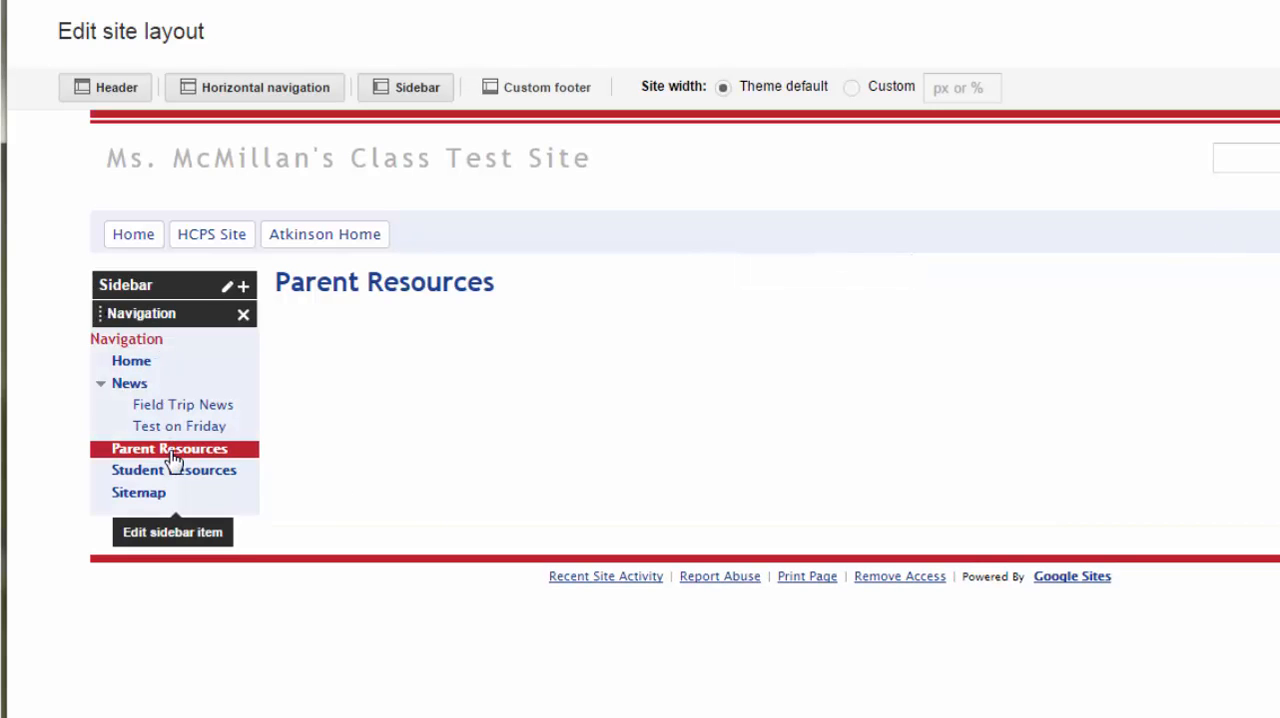
{"action": "left_click", "coordinate": [491, 237]}
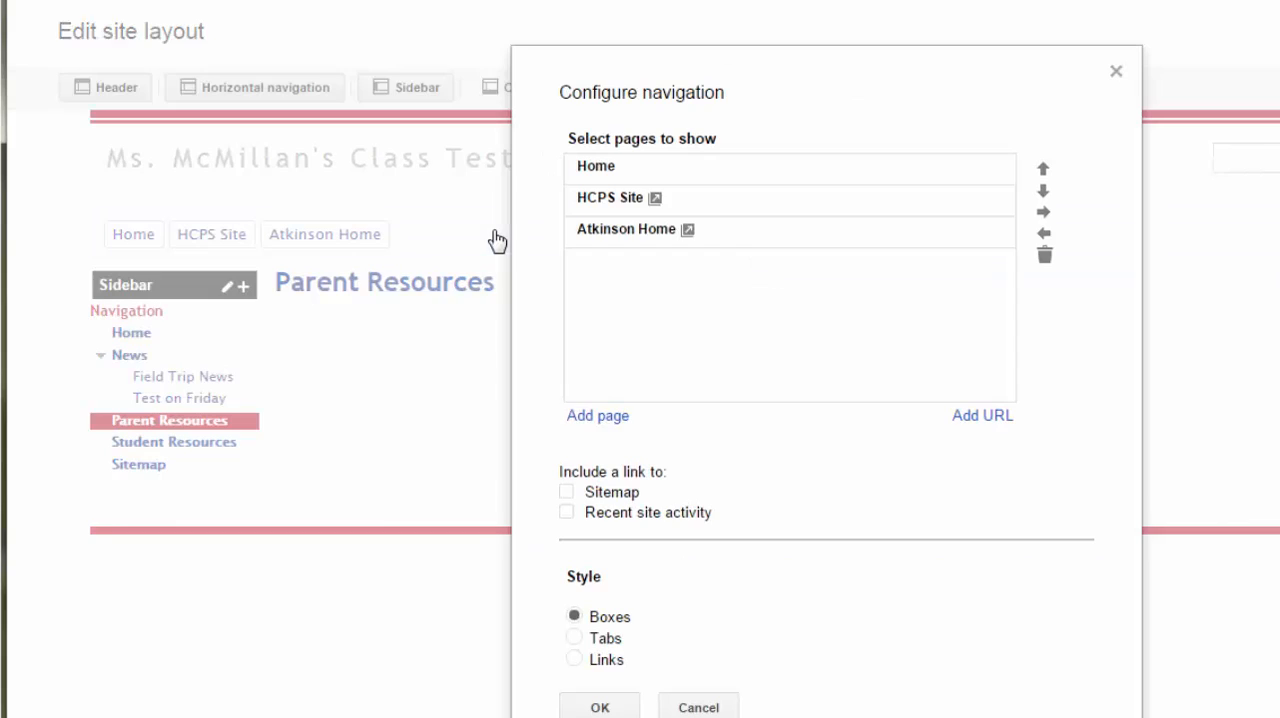
{"action": "left_click", "coordinate": [578, 640]}
{"action": "left_click", "coordinate": [600, 707]}
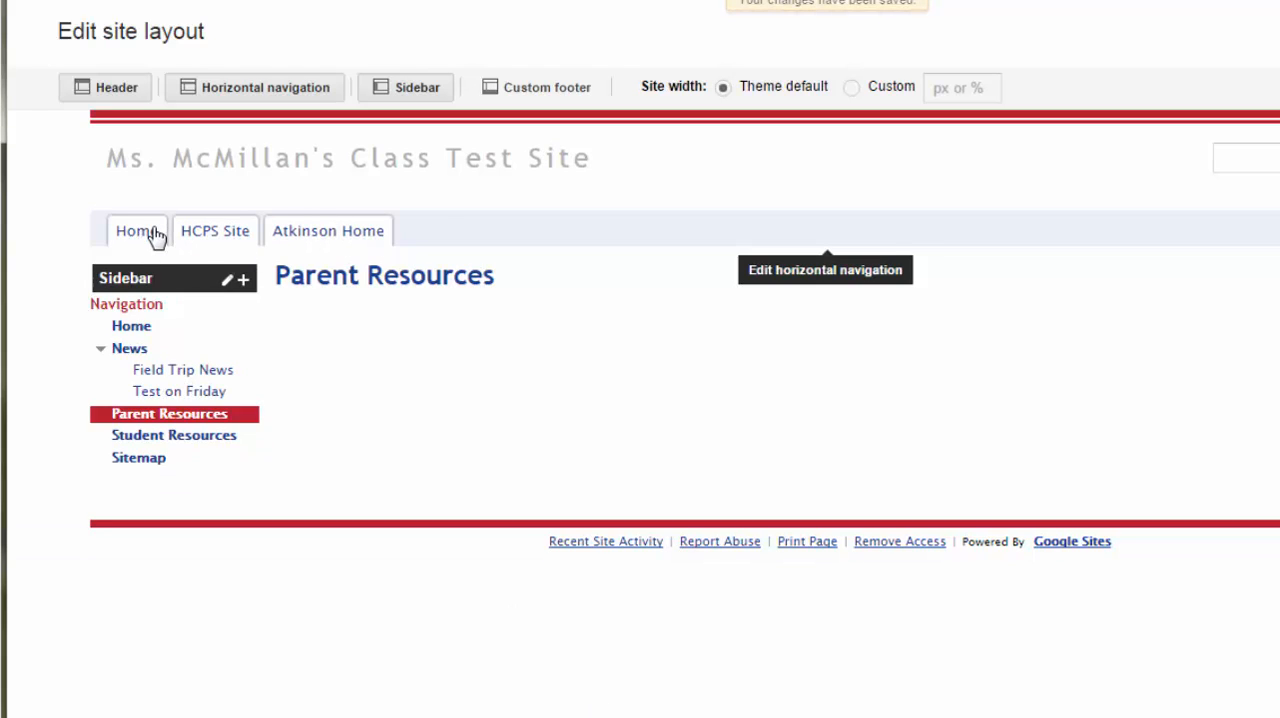
{"action": "left_click", "coordinate": [648, 236]}
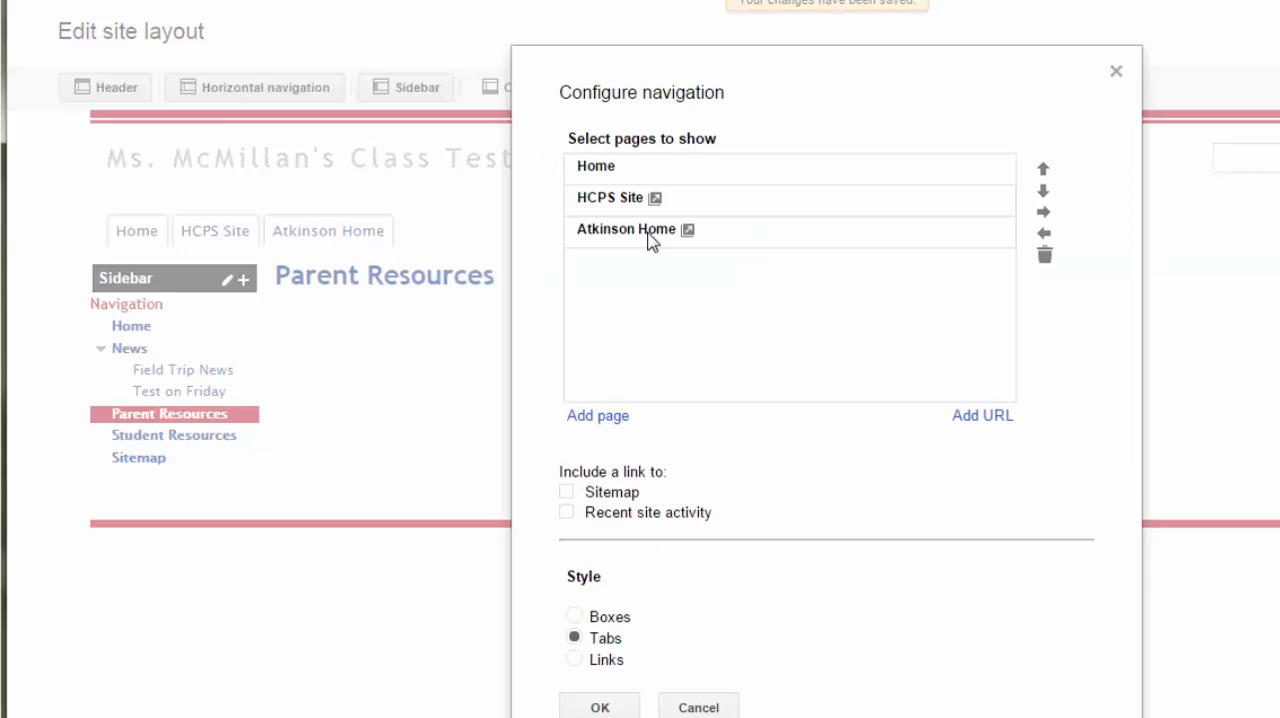
{"action": "left_click", "coordinate": [573, 617]}
{"action": "left_click", "coordinate": [599, 707]}
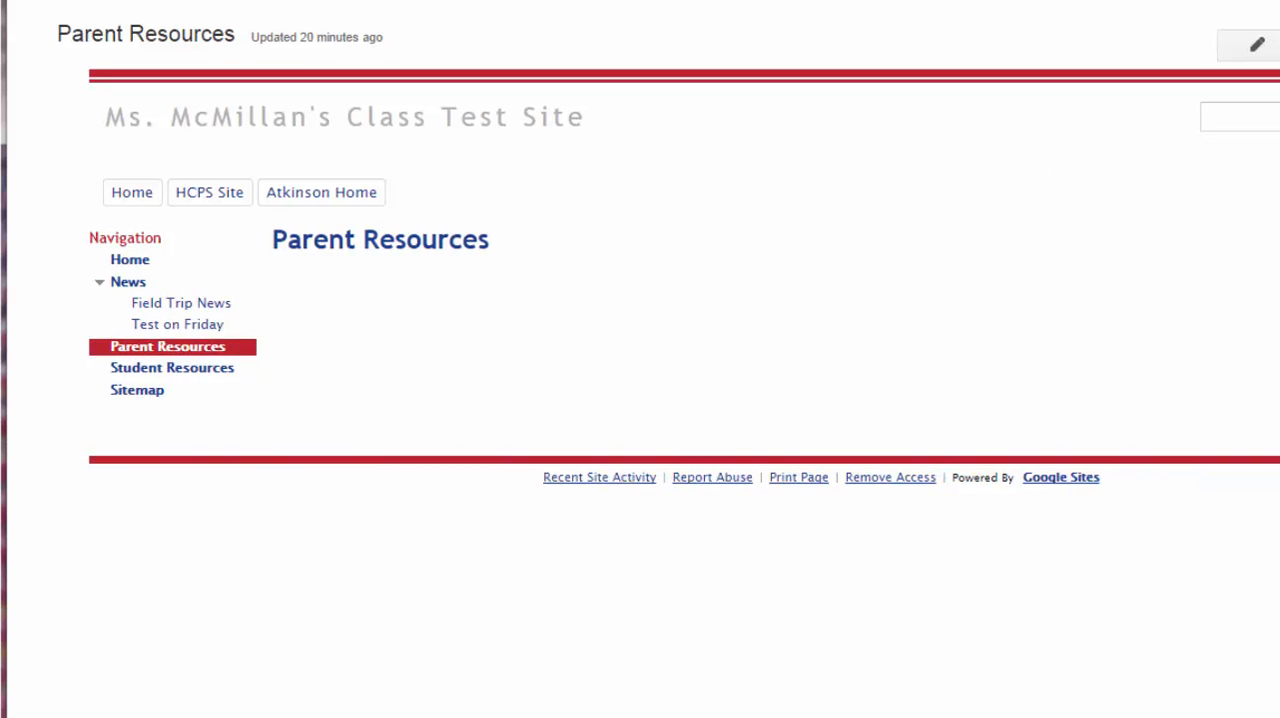
- In the site layout, enable a custom footer reading "Our site has links to outside resources. We do not take responsibility for content on those sites."
{"action": "left_click", "coordinate": [1218, 80]}
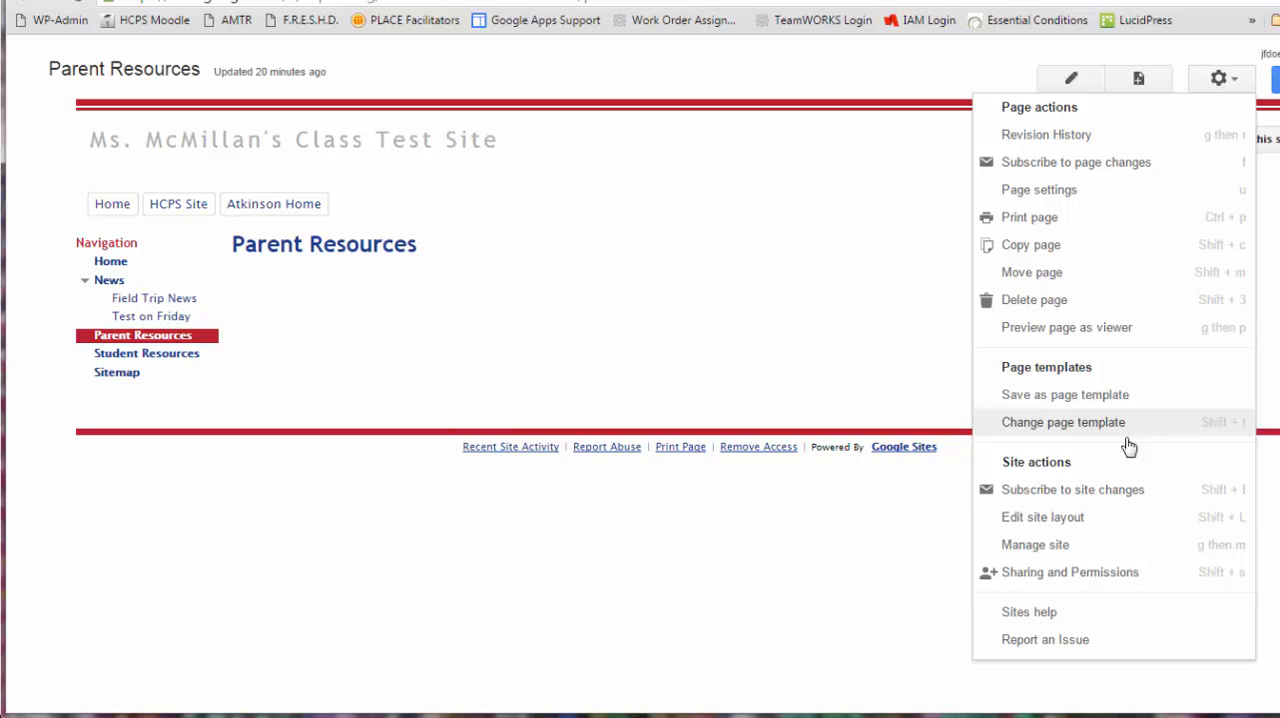
{"action": "left_click", "coordinate": [1118, 518]}
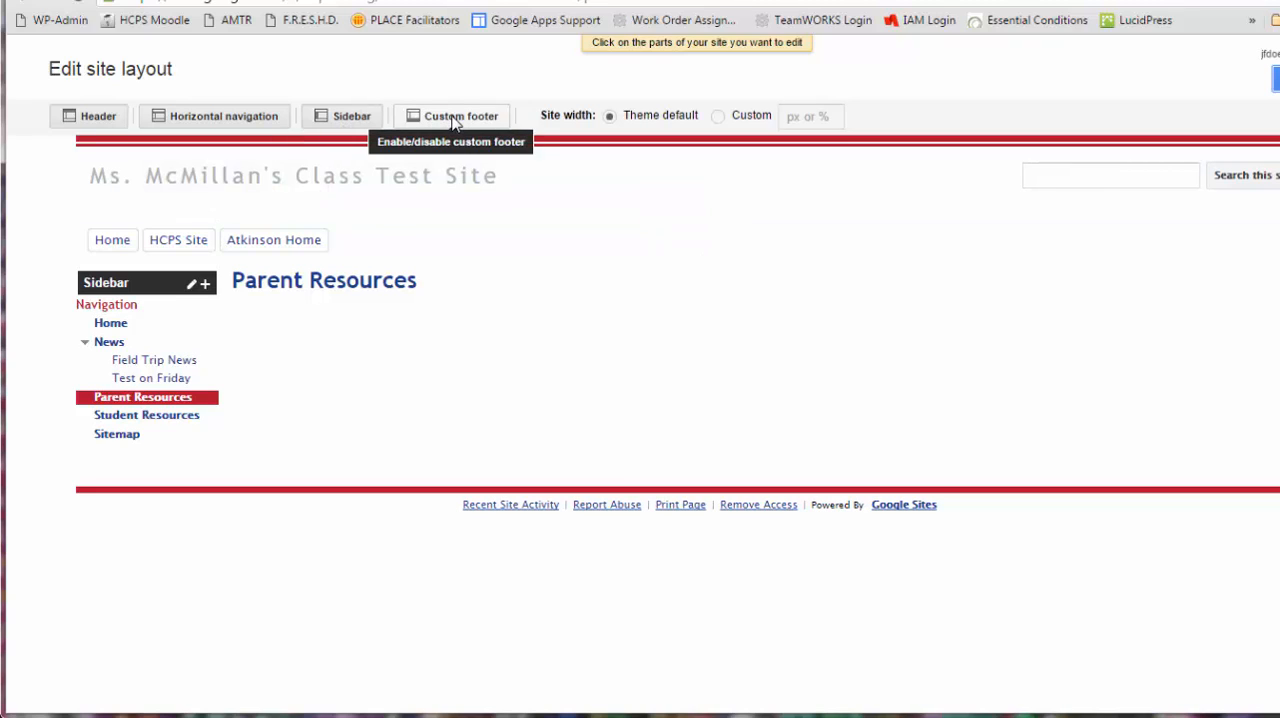
{"action": "left_click", "coordinate": [455, 118]}
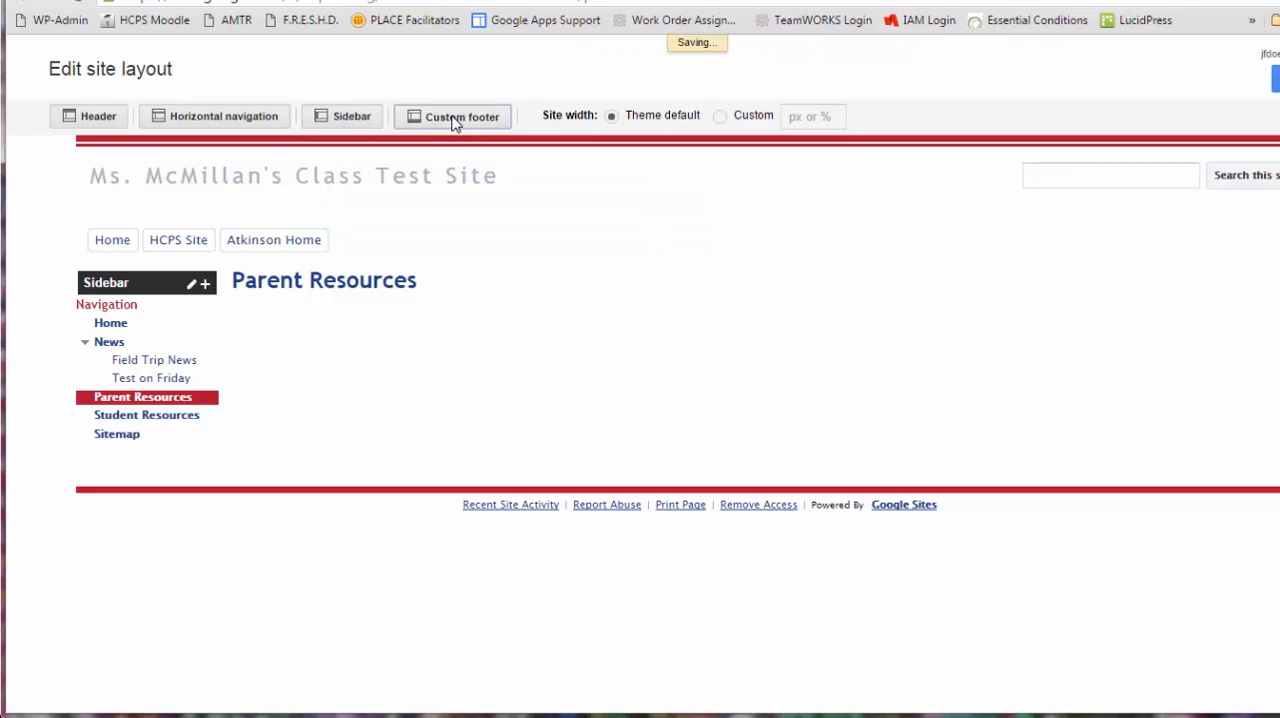
{"action": "left_click", "coordinate": [256, 518]}
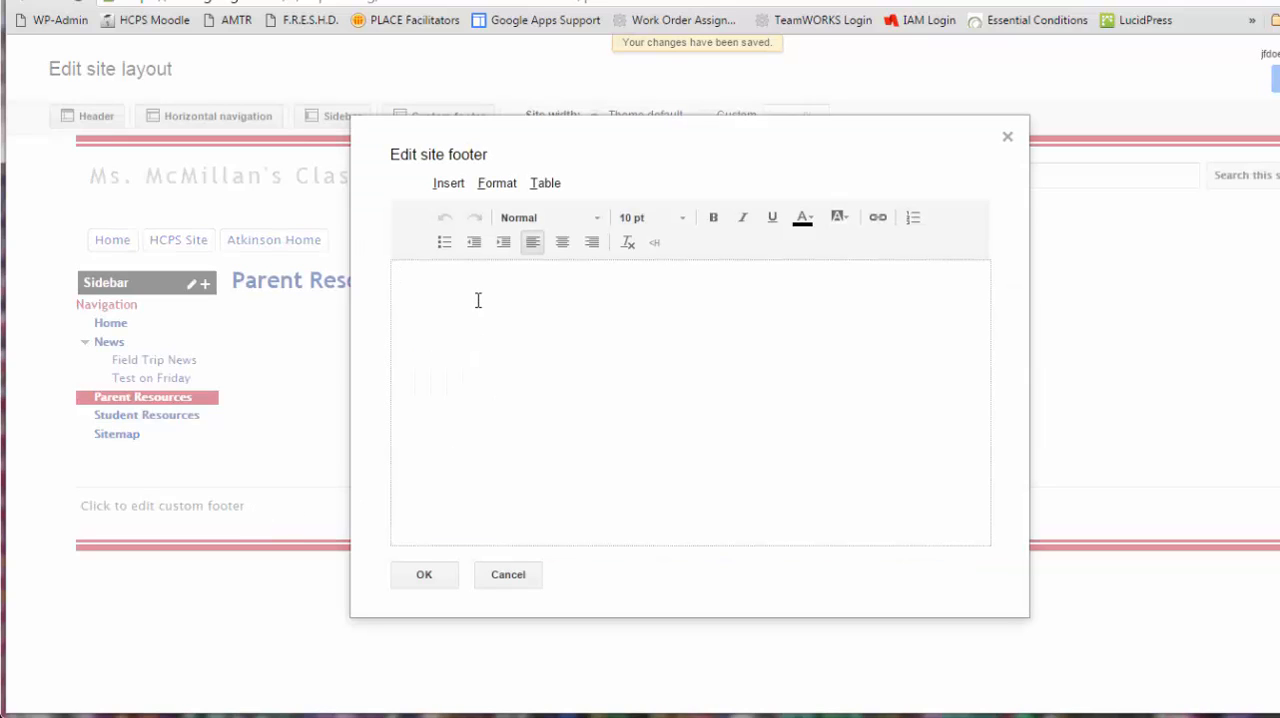
{"action": "type", "text": "Link"}
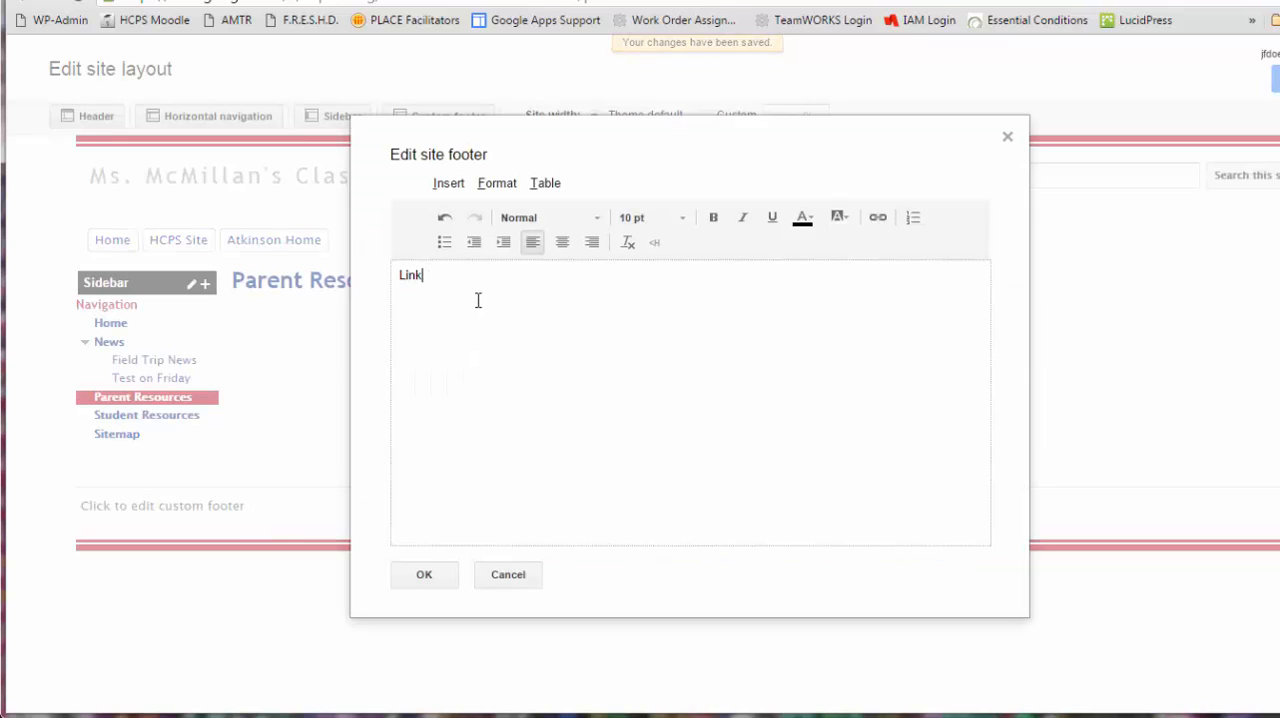
{"action": "key", "text": "BackSpace"}
{"action": "key", "text": "BackSpace"}
{"action": "key", "text": "BackSpace"}
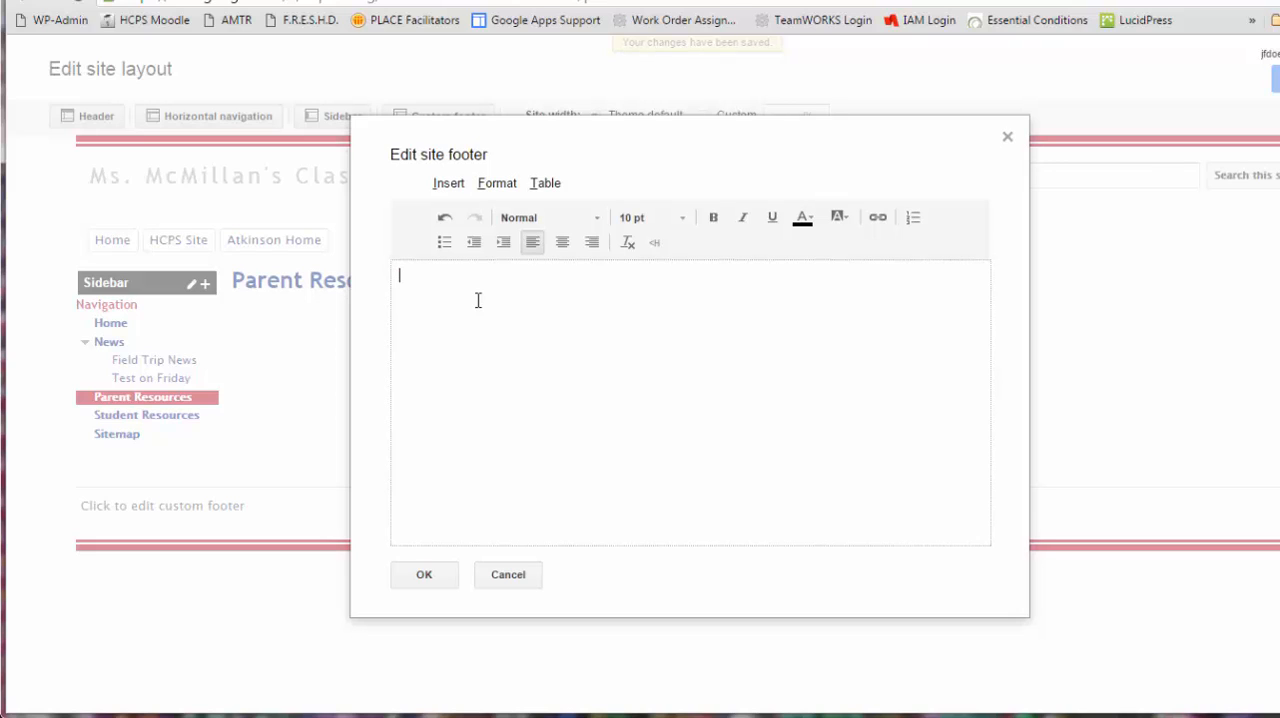
{"action": "type", "text": "Our site has links to outside resources.  We do not take responsibility for content on those sites."}
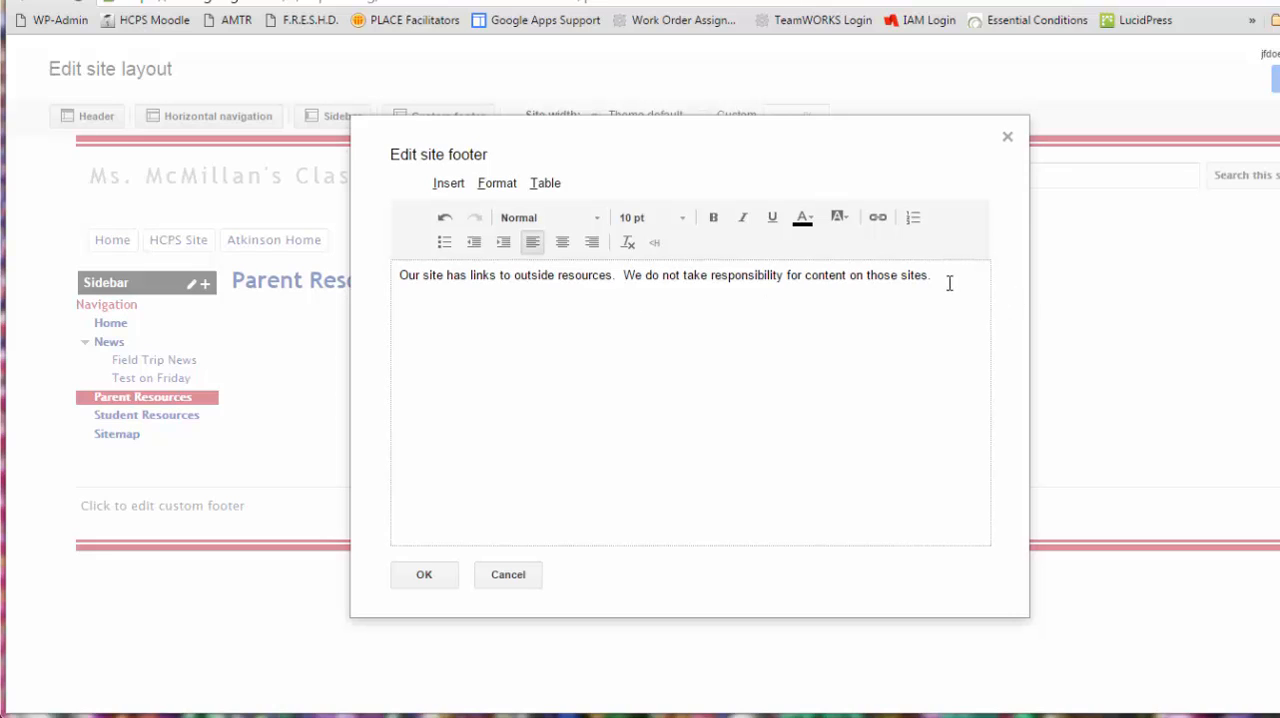
- Center the disclaimer text in the site footer, make it bold, and save the footer
{"action": "left_click", "coordinate": [563, 243]}
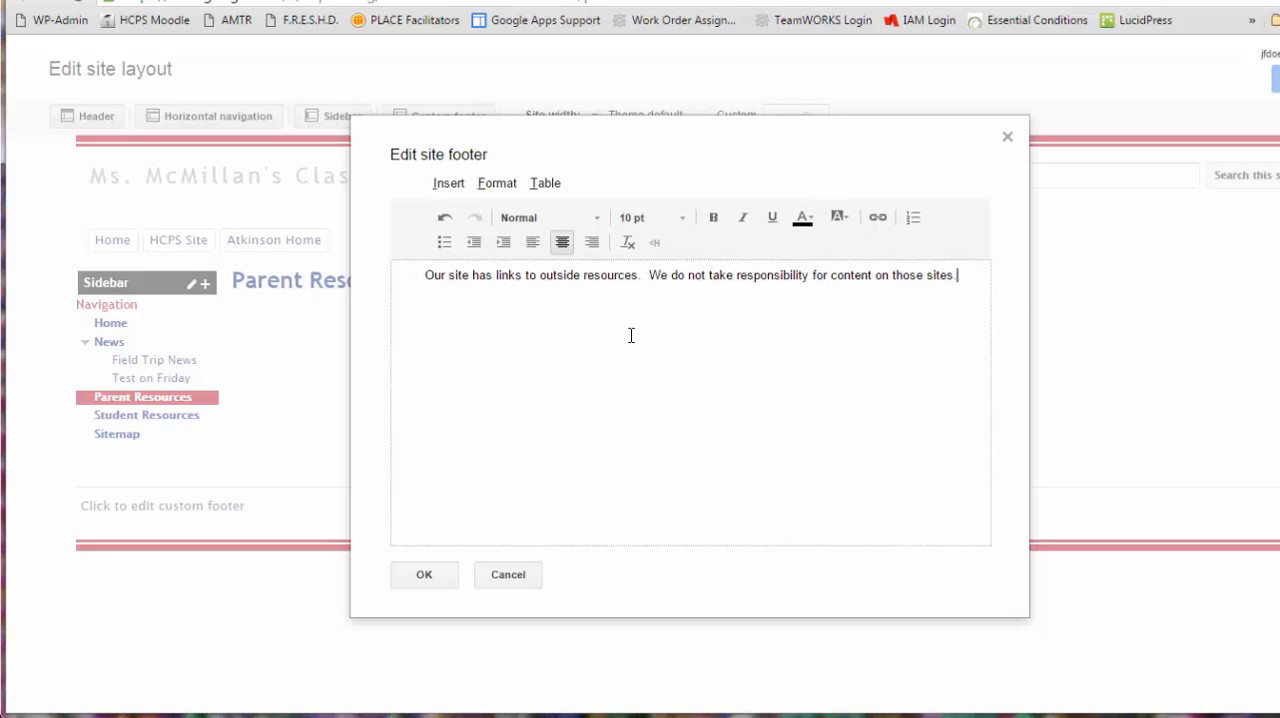
{"action": "left_click_drag", "start_coordinate": [957, 275], "coordinate": [443, 263]}
{"action": "left_click", "coordinate": [714, 218]}
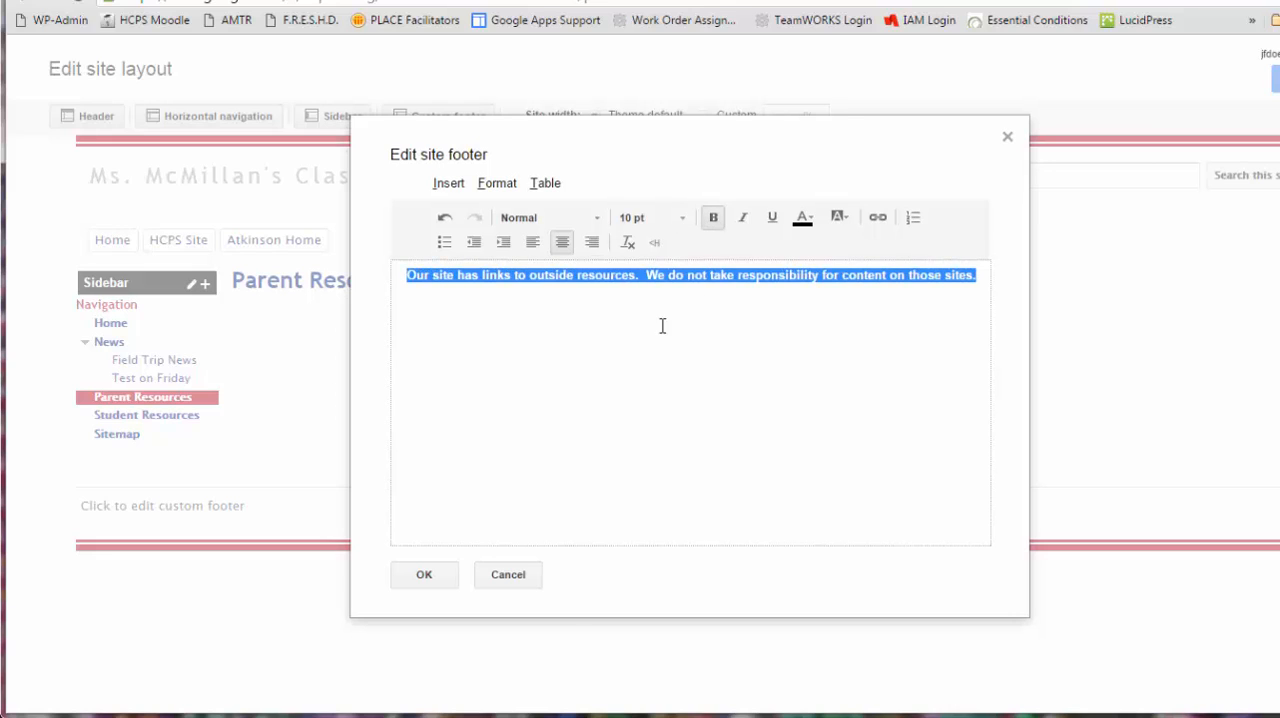
{"action": "left_click", "coordinate": [436, 579]}
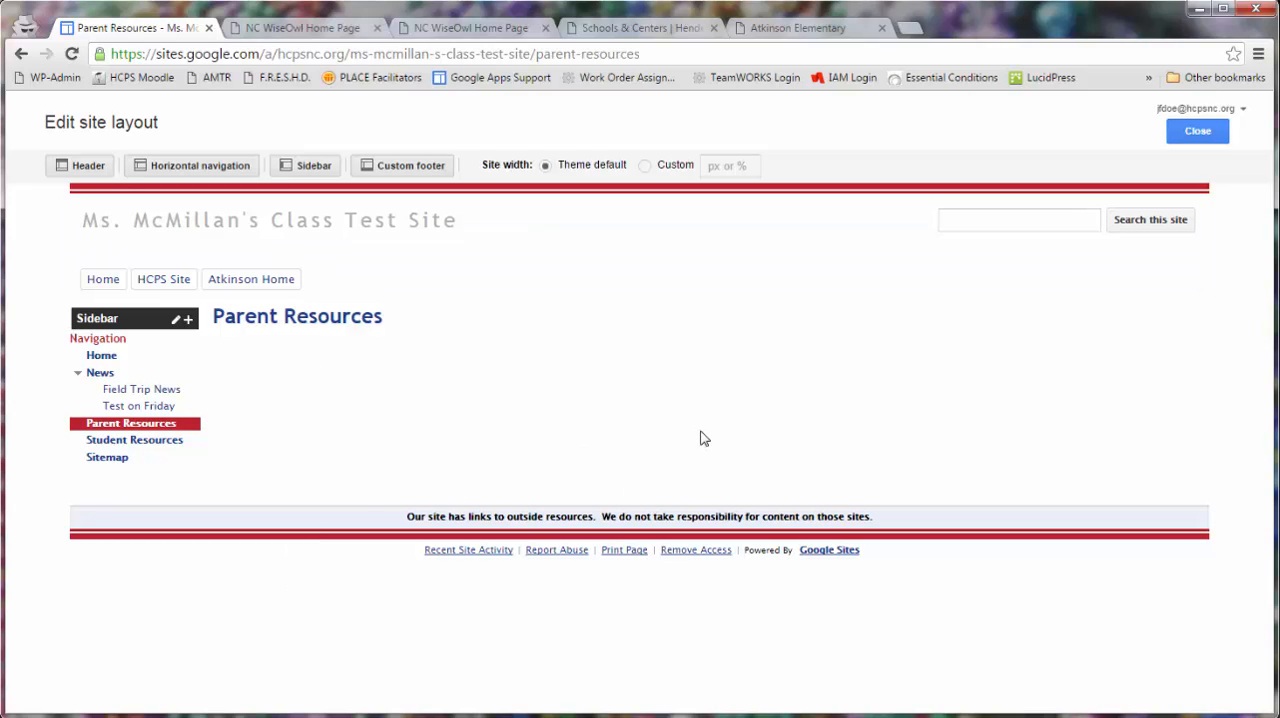
- Close the site layout editor and open the Home page from the sidebar navigation
{"action": "left_click", "coordinate": [1205, 133]}
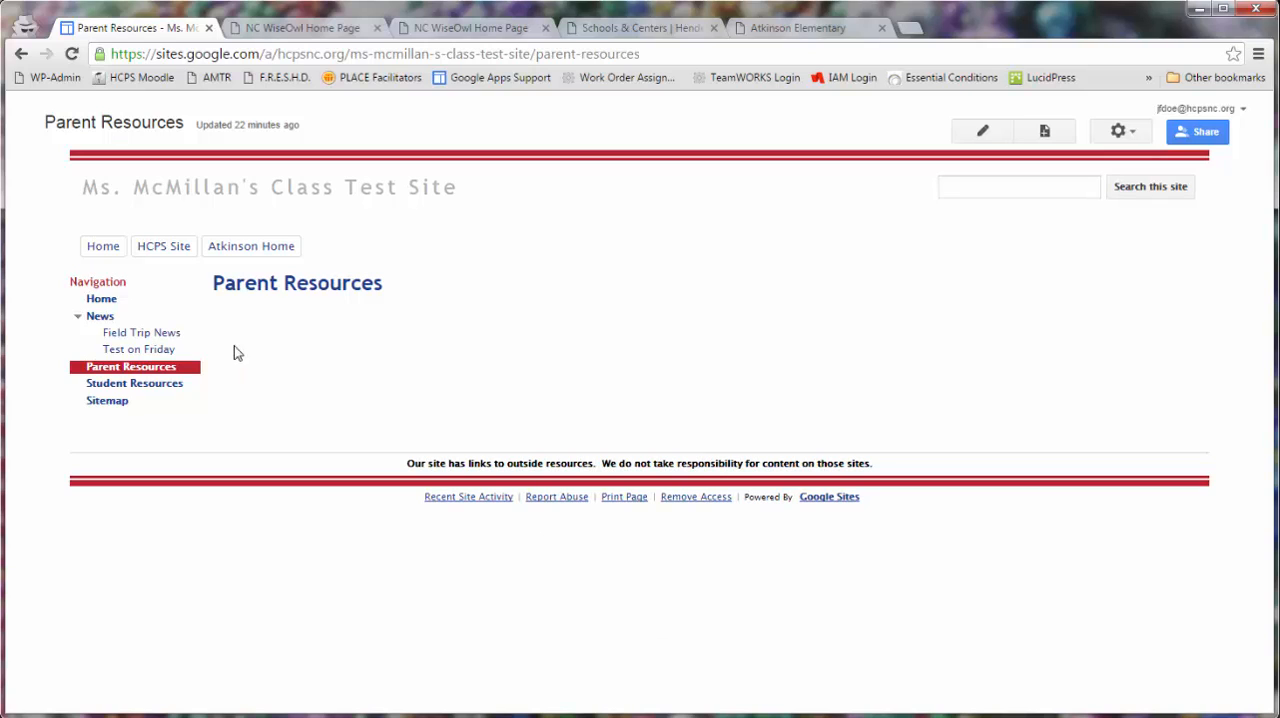
{"action": "left_click", "coordinate": [106, 301]}
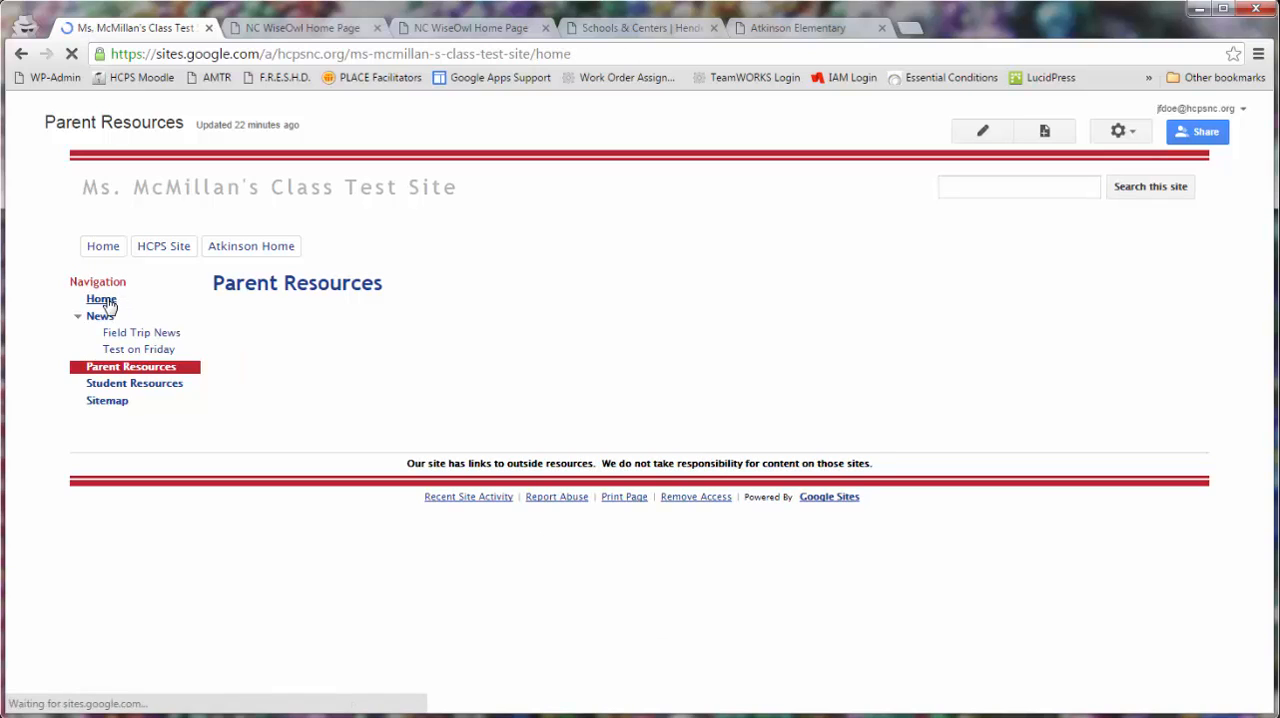
- Check the News, Parent Resources and Student Resources pages of the site with the new footer
{"action": "left_click", "coordinate": [107, 323]}
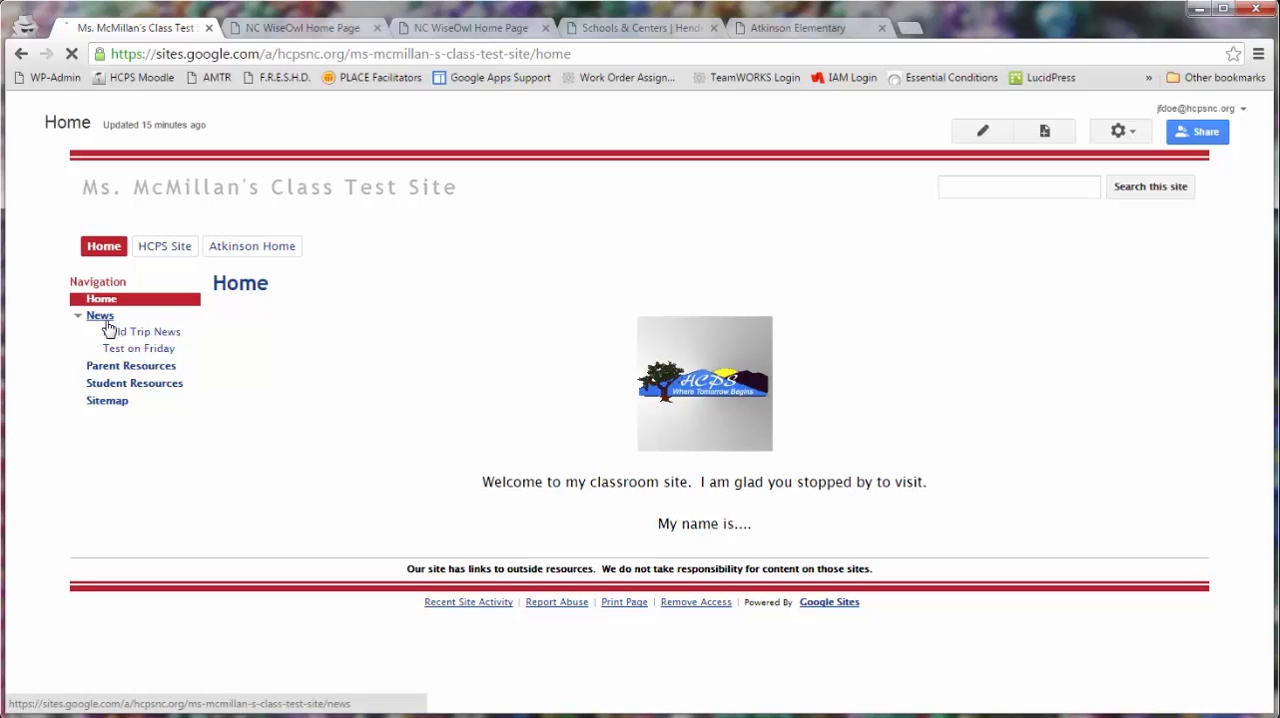
{"action": "scroll", "coordinate": [609, 566], "scroll_direction": "down", "scroll_amount": 3}
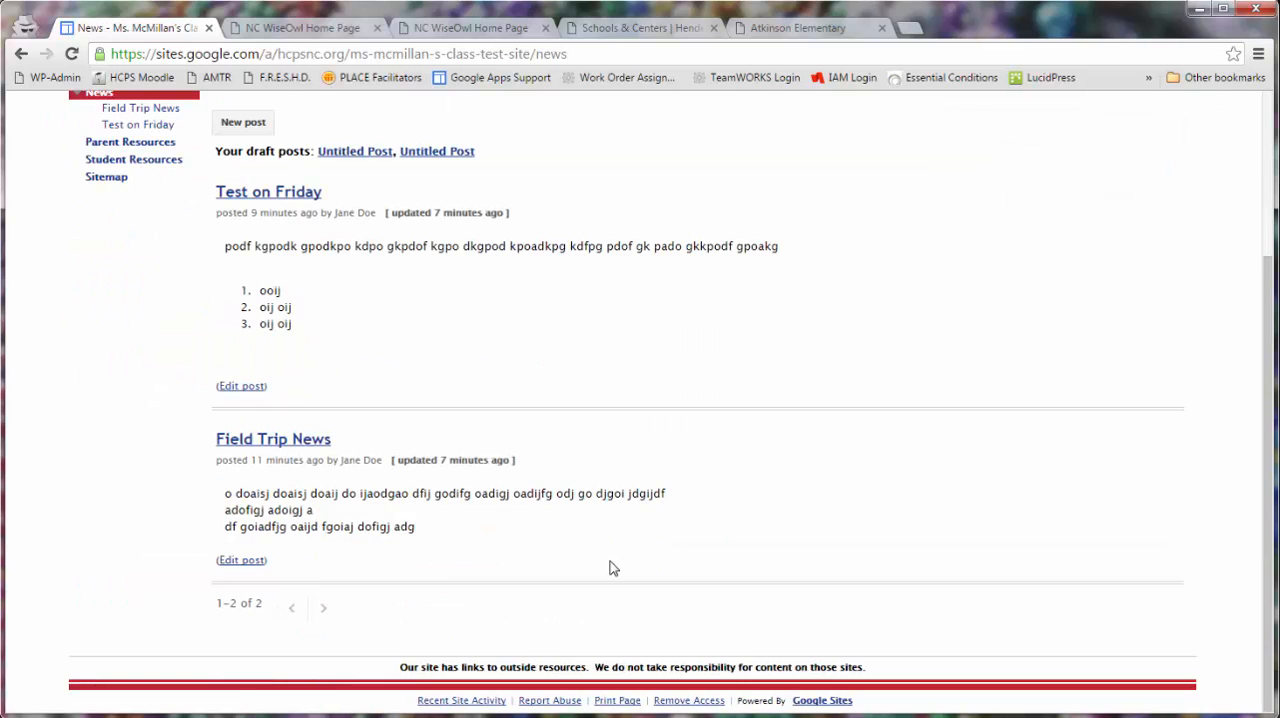
{"action": "scroll", "coordinate": [614, 569], "scroll_direction": "up", "scroll_amount": 3}
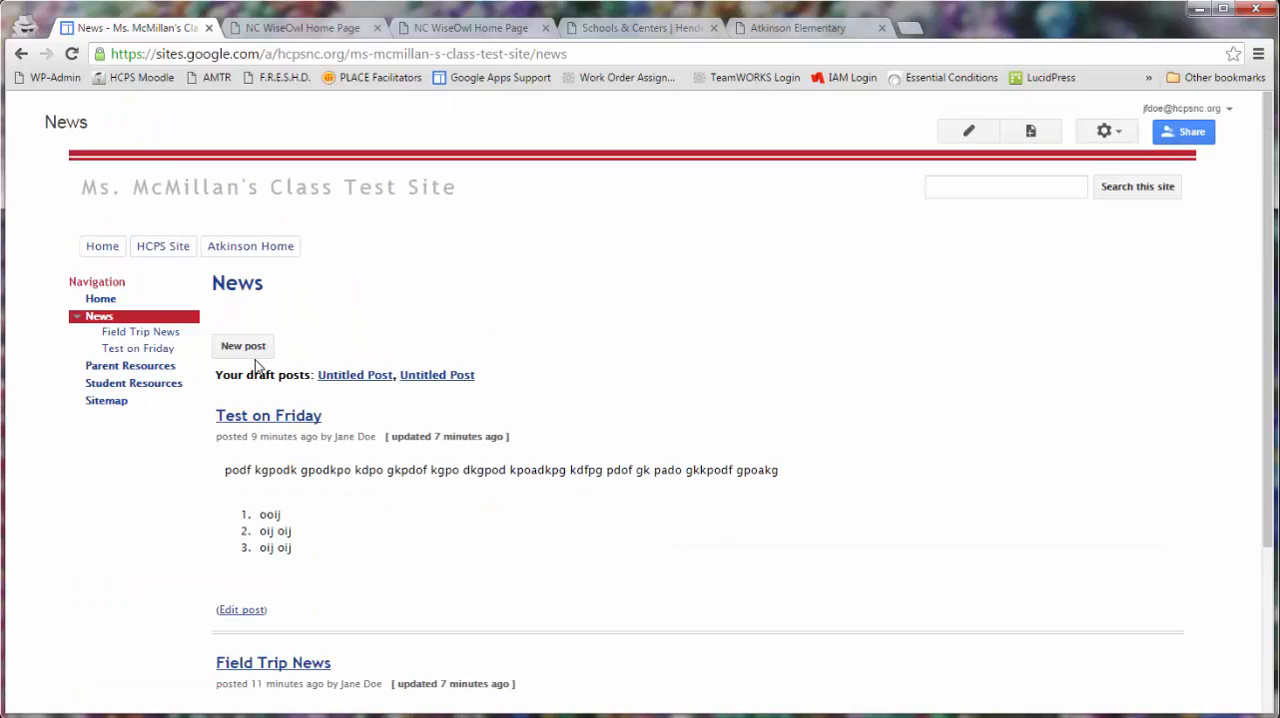
{"action": "left_click", "coordinate": [117, 368]}
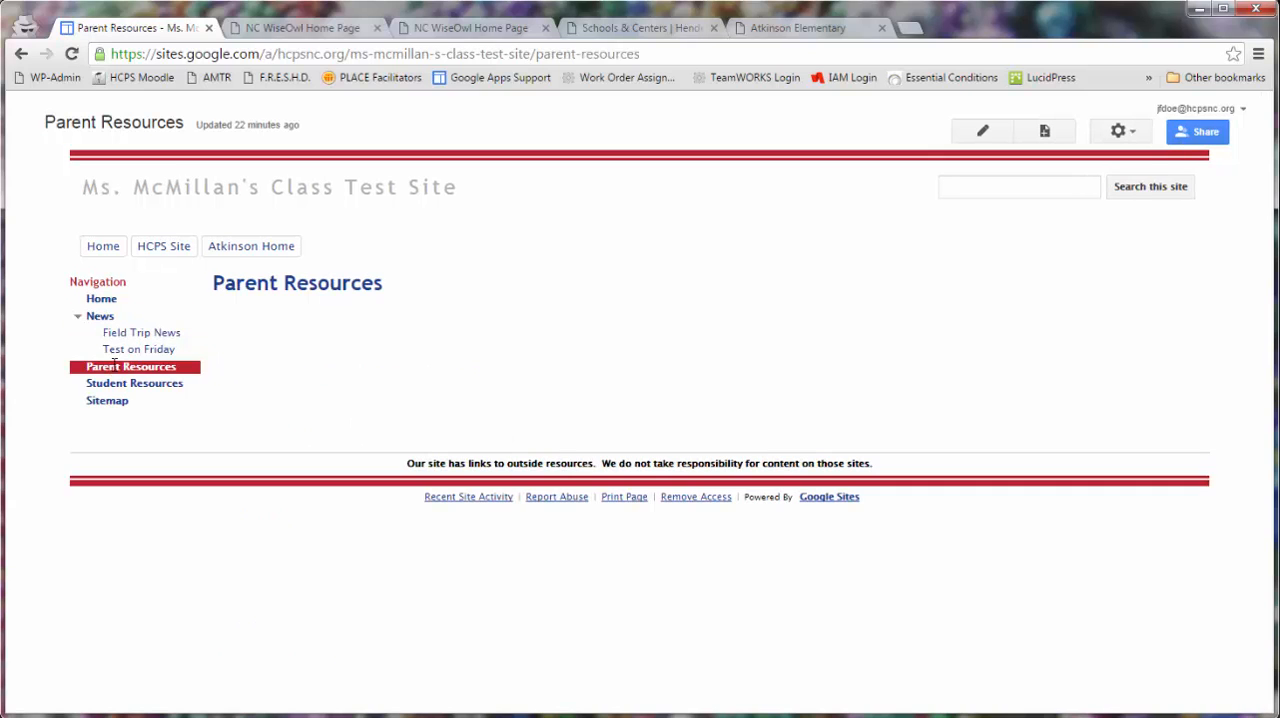
{"action": "left_click", "coordinate": [101, 389]}
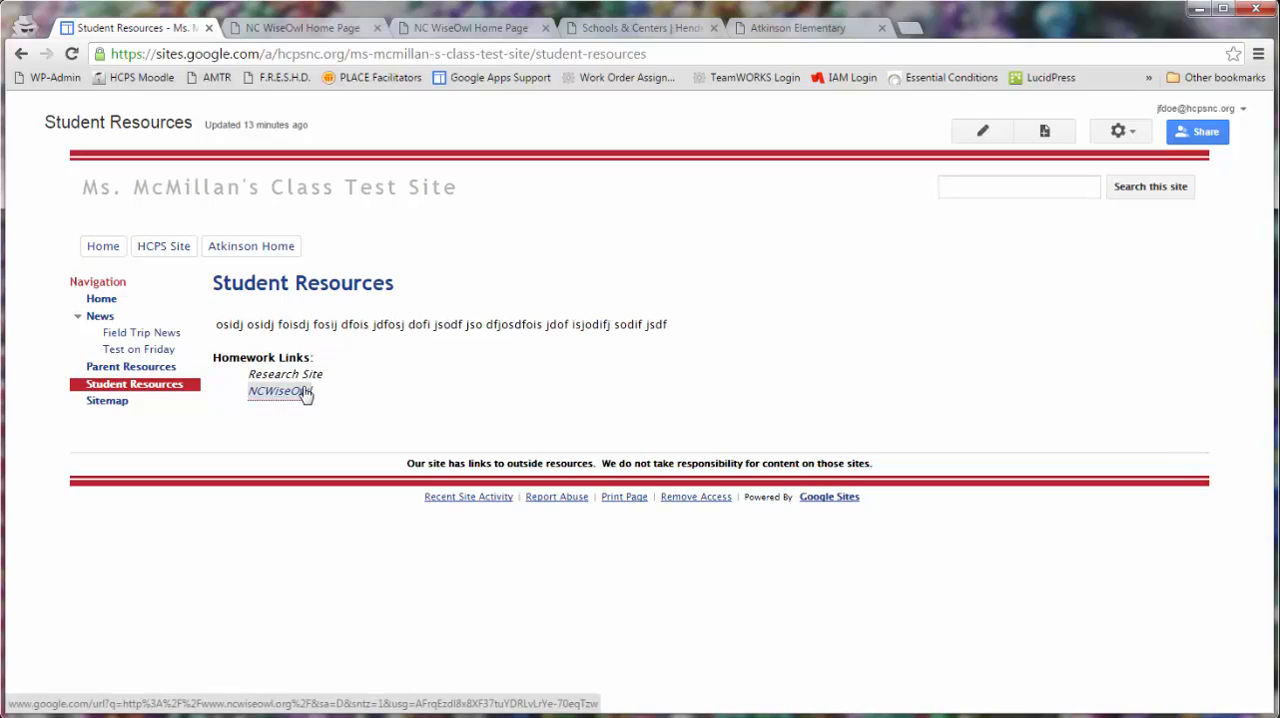
- Edit the Parent Resources page and add the line "Please see our calendar below for upcoming events:" followed by a new line
{"action": "left_click", "coordinate": [133, 369]}
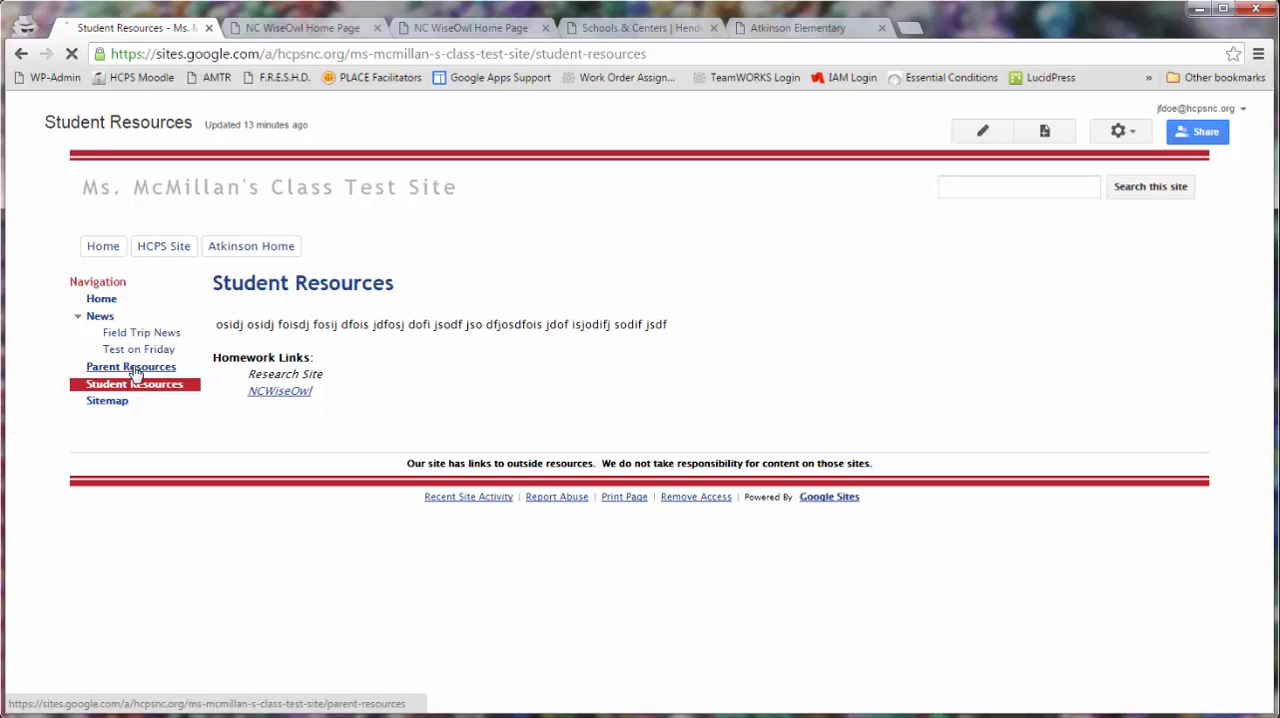
{"action": "left_click", "coordinate": [990, 130]}
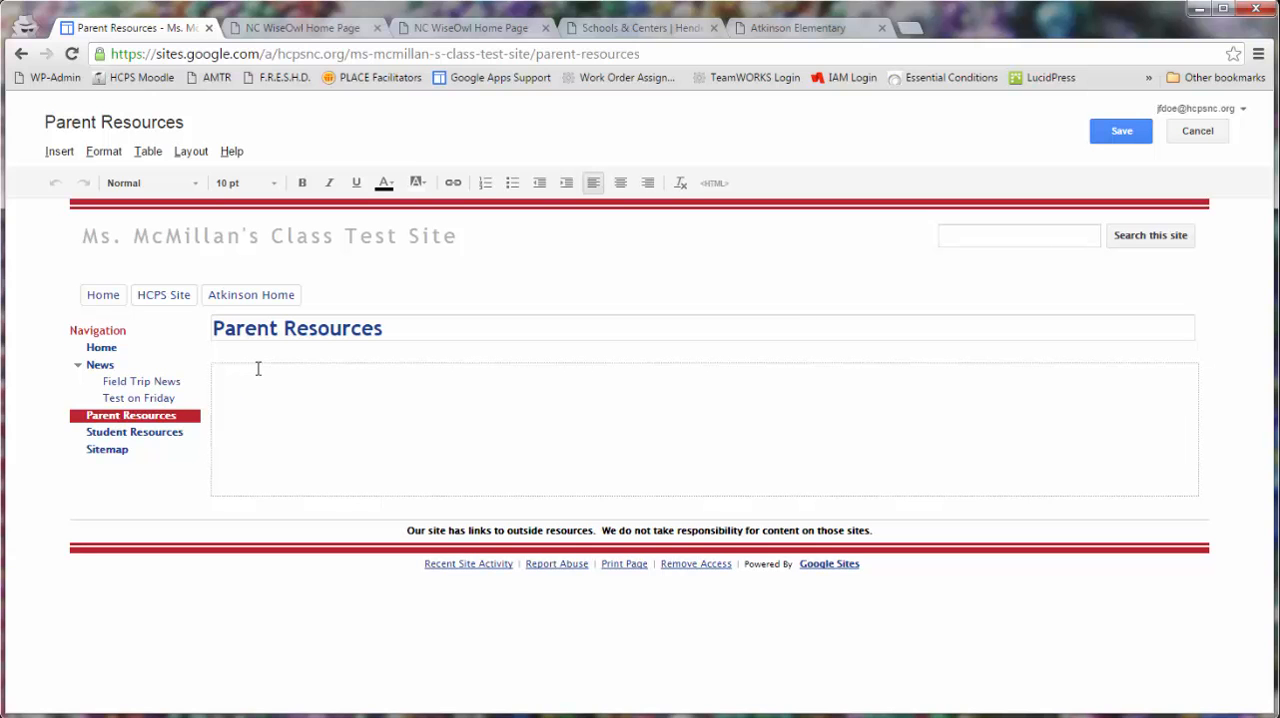
{"action": "left_click", "coordinate": [62, 152]}
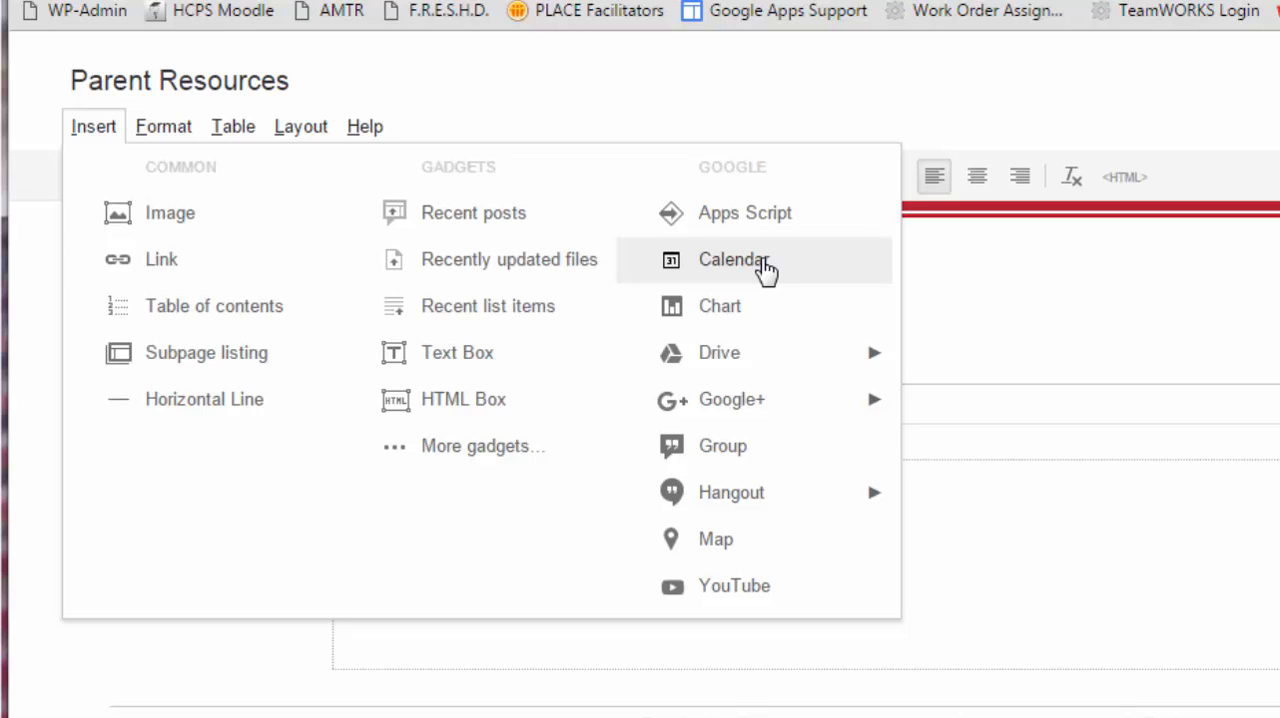
{"action": "left_click", "coordinate": [1240, 523]}
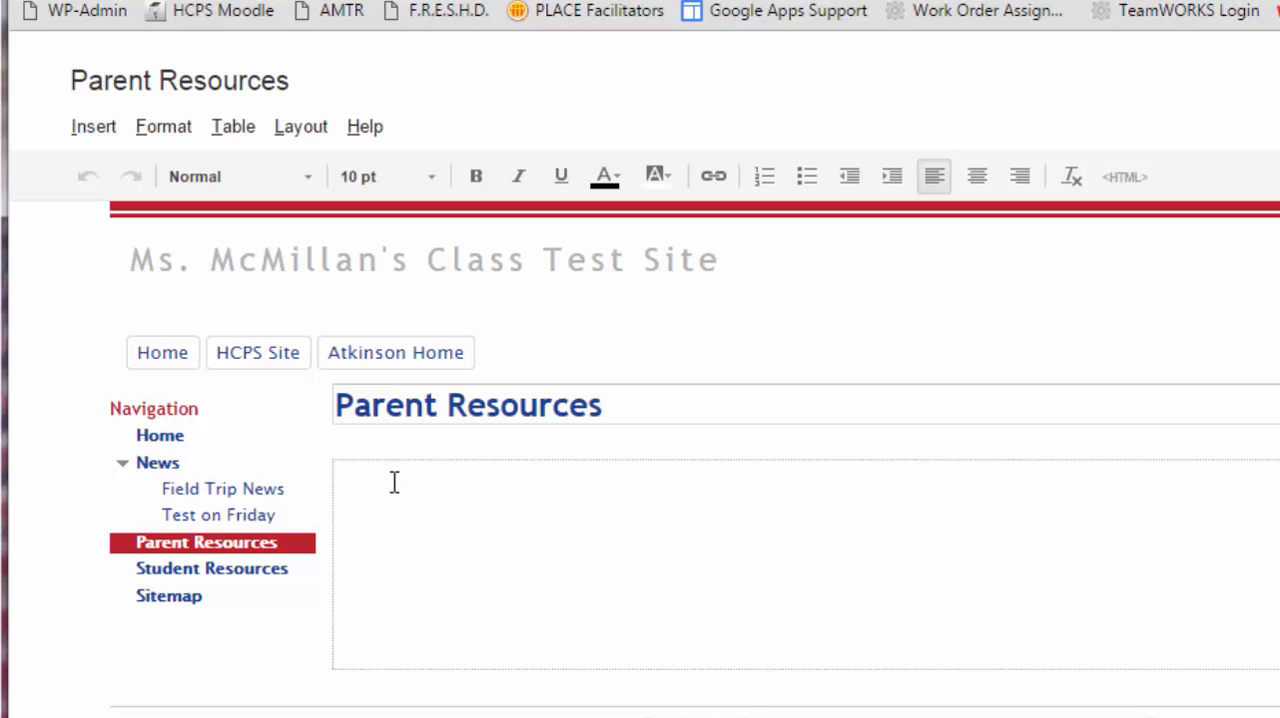
{"action": "type", "text": "Please see our calenda"}
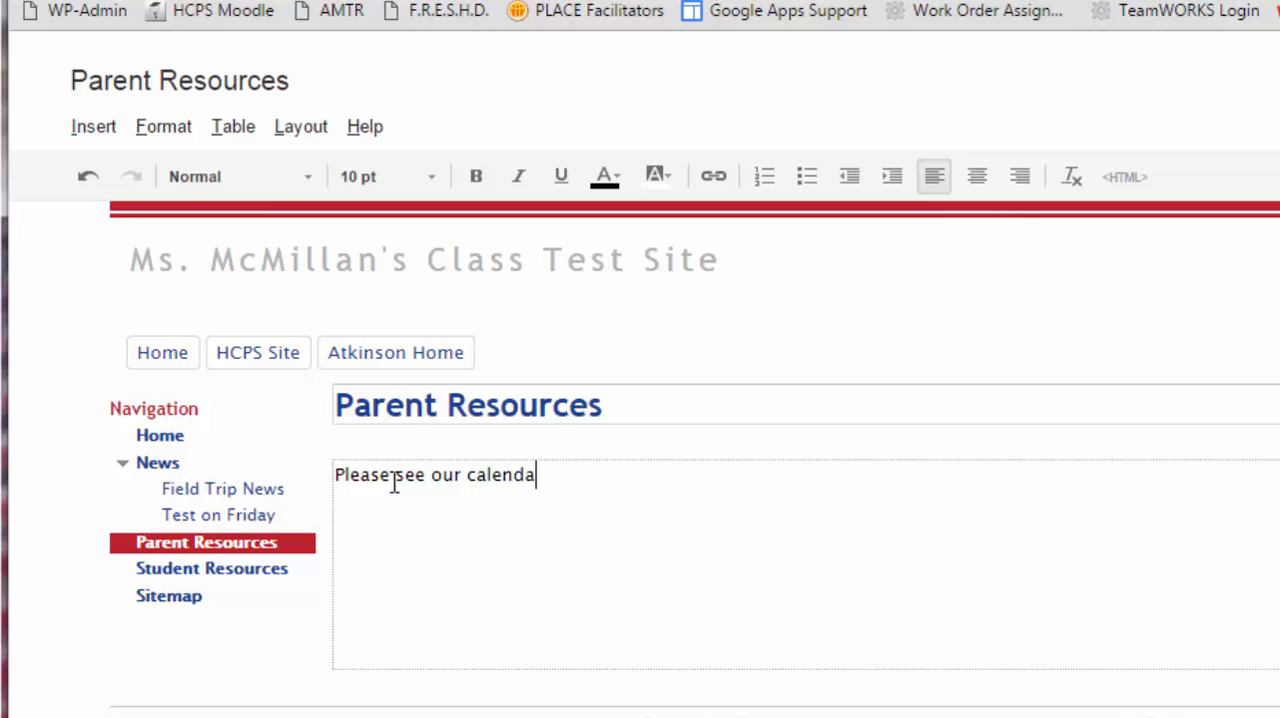
{"action": "type", "text": "r below fo"}
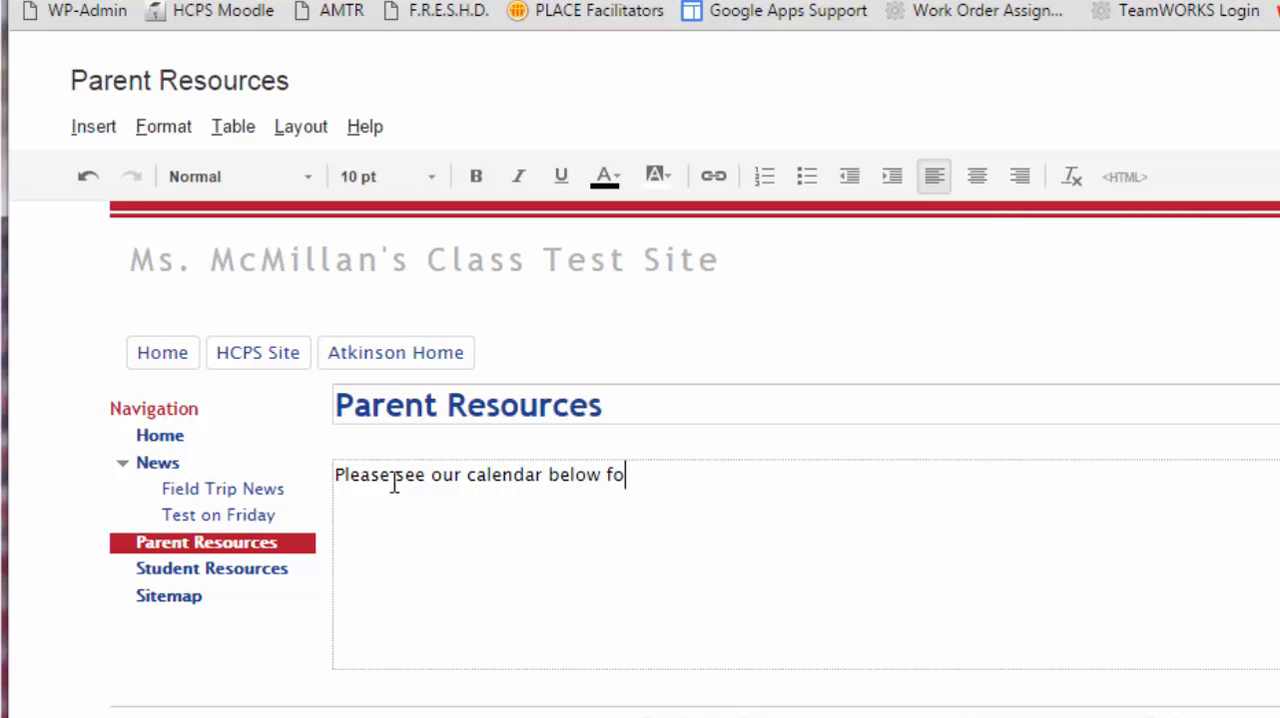
{"action": "type", "text": "r upcoming events"}
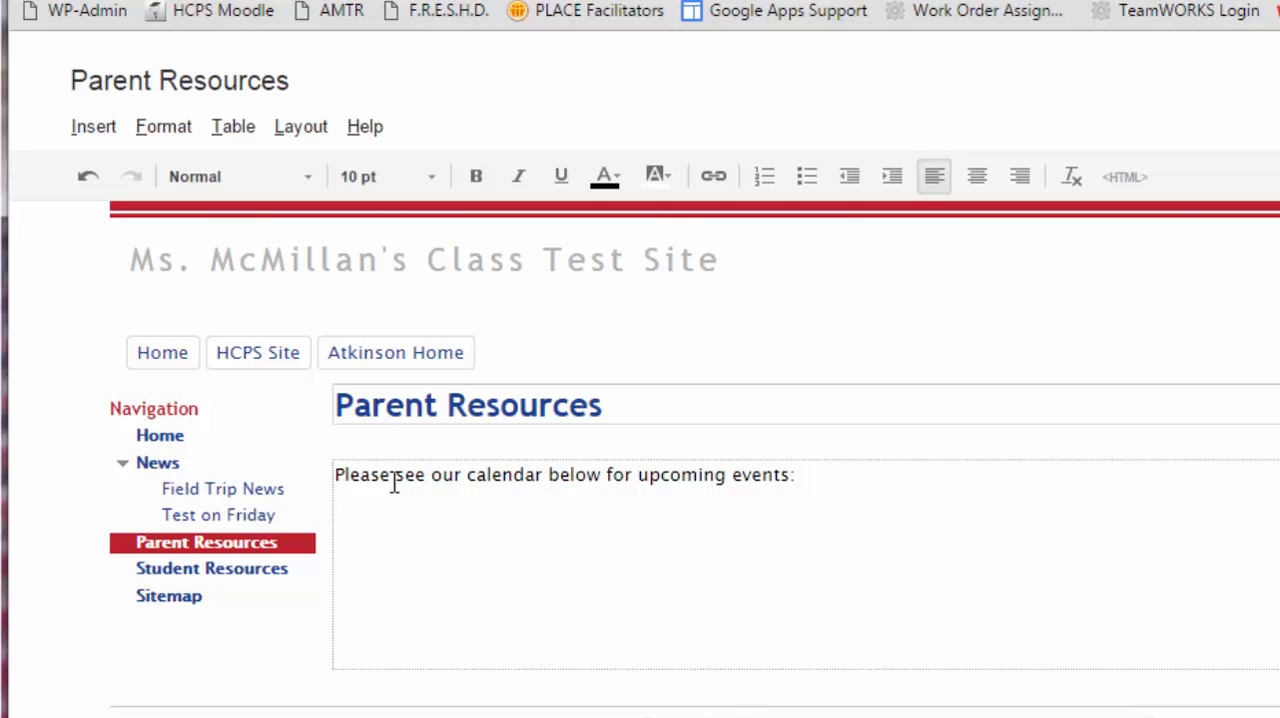
{"action": "type", "text": ":"}
{"action": "key", "text": "Return"}
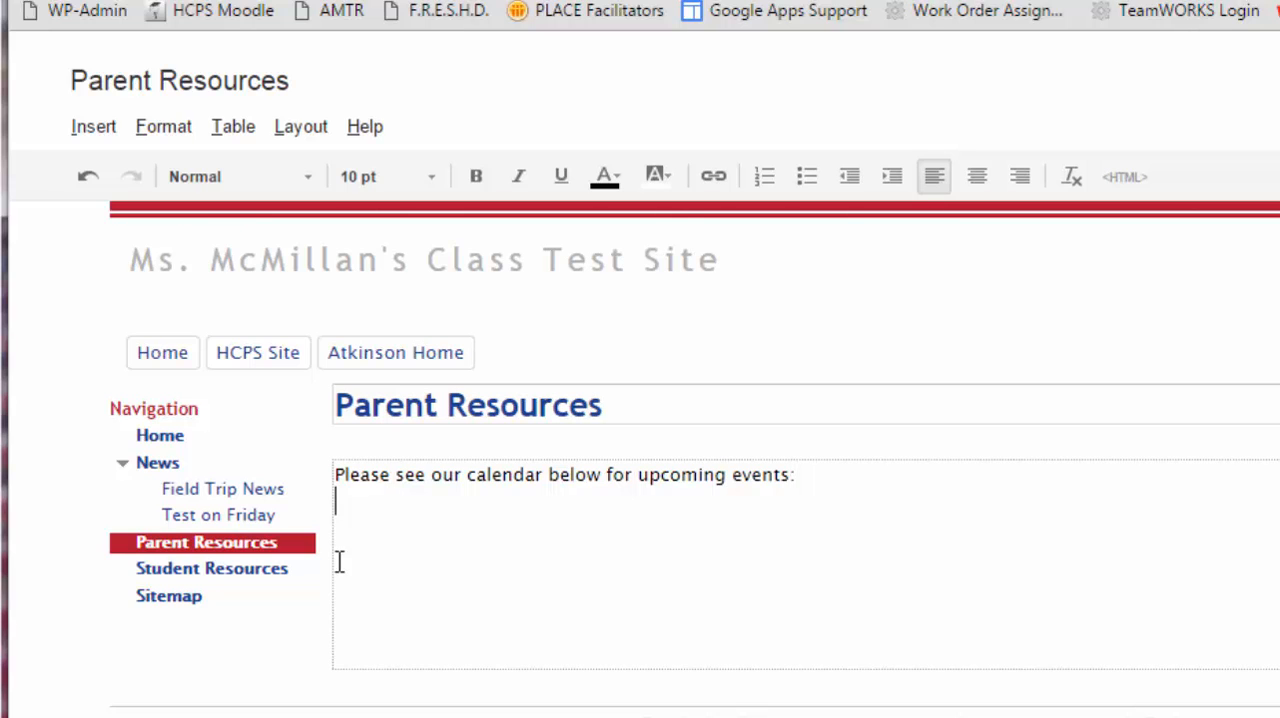
- Start inserting a Google Calendar below the text, choosing the teacher's class calendar at the start of the calendar list
{"action": "left_click", "coordinate": [80, 130]}
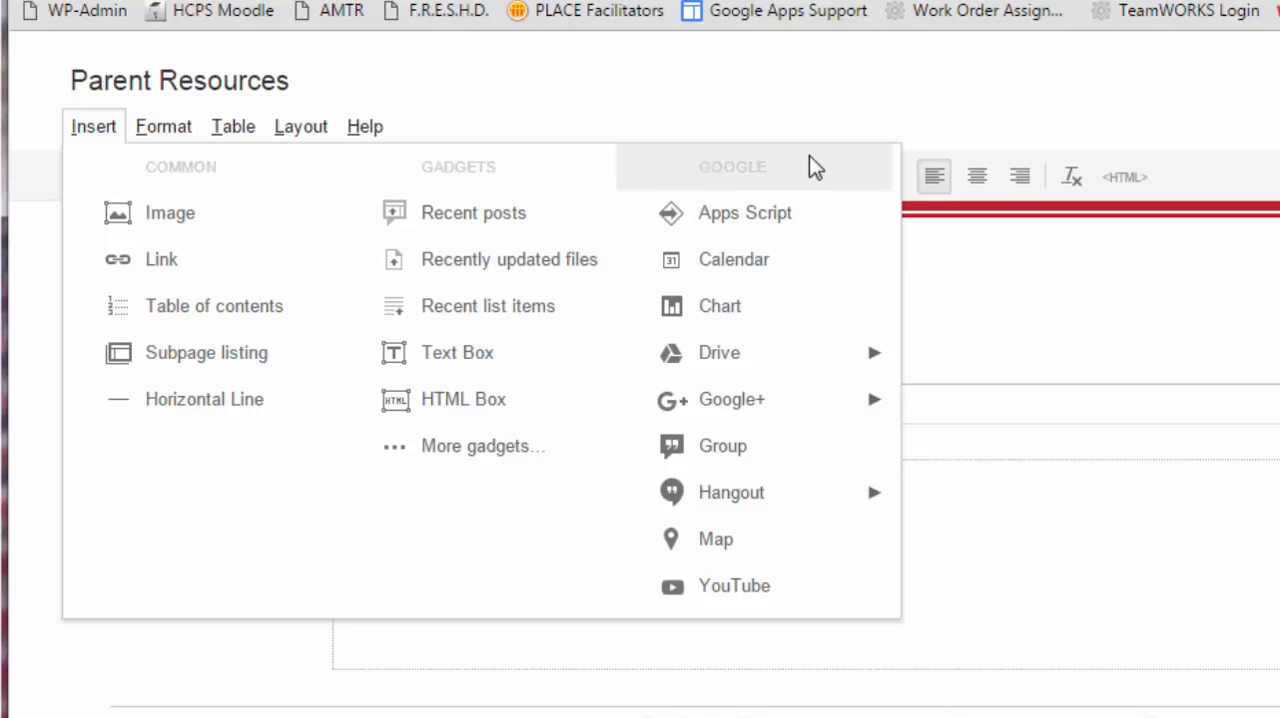
{"action": "left_click", "coordinate": [680, 262]}
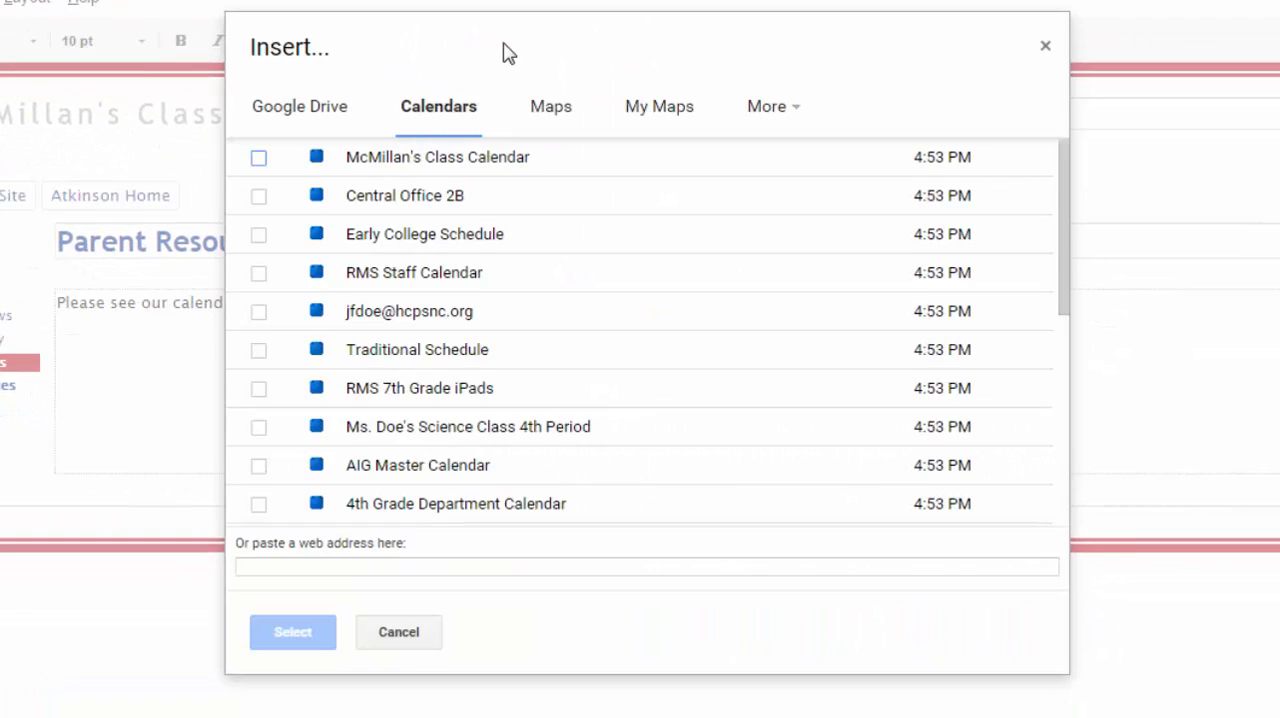
{"action": "scroll", "coordinate": [630, 285], "scroll_direction": "down", "scroll_amount": 4}
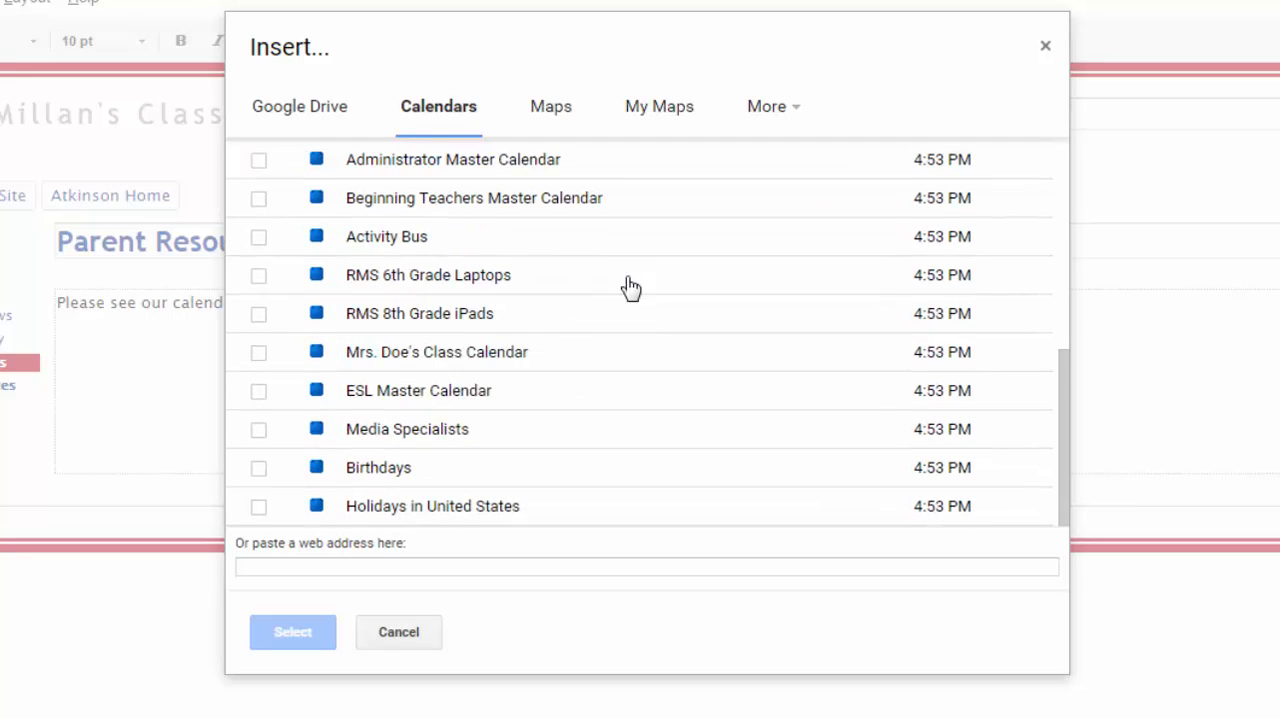
{"action": "scroll", "coordinate": [500, 316], "scroll_direction": "up", "scroll_amount": 1}
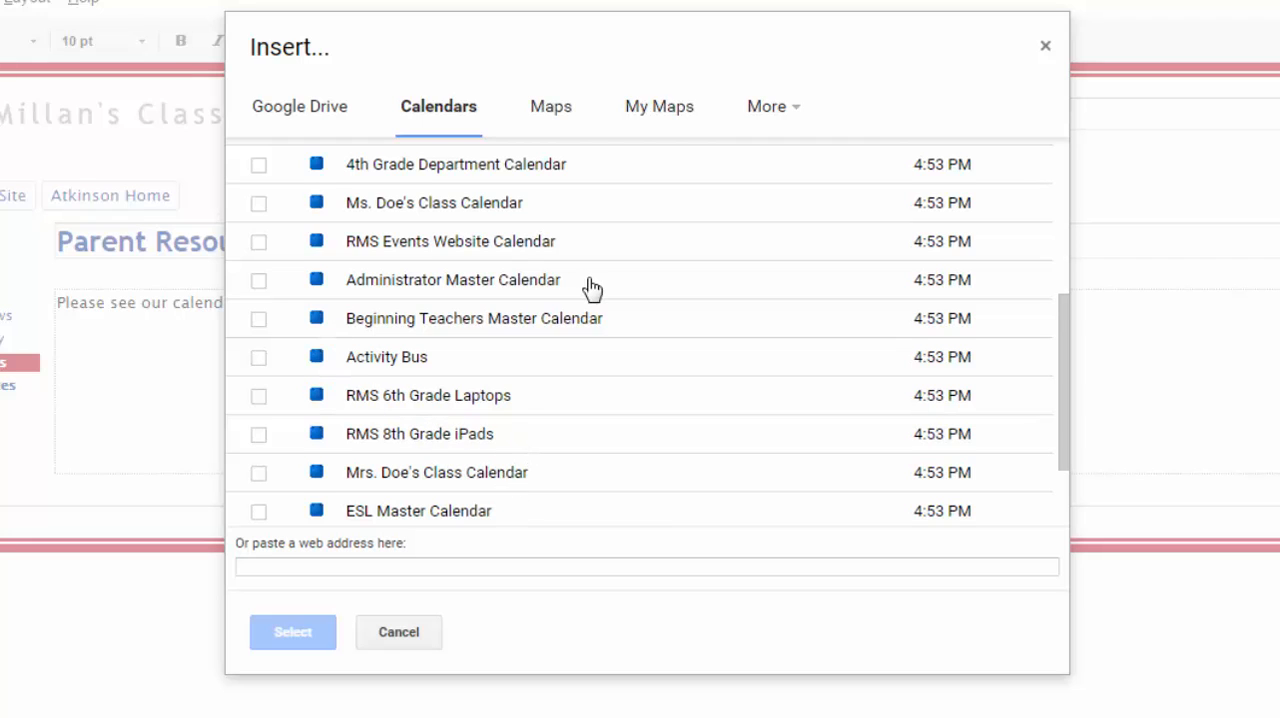
{"action": "scroll", "coordinate": [592, 288], "scroll_direction": "up", "scroll_amount": 3}
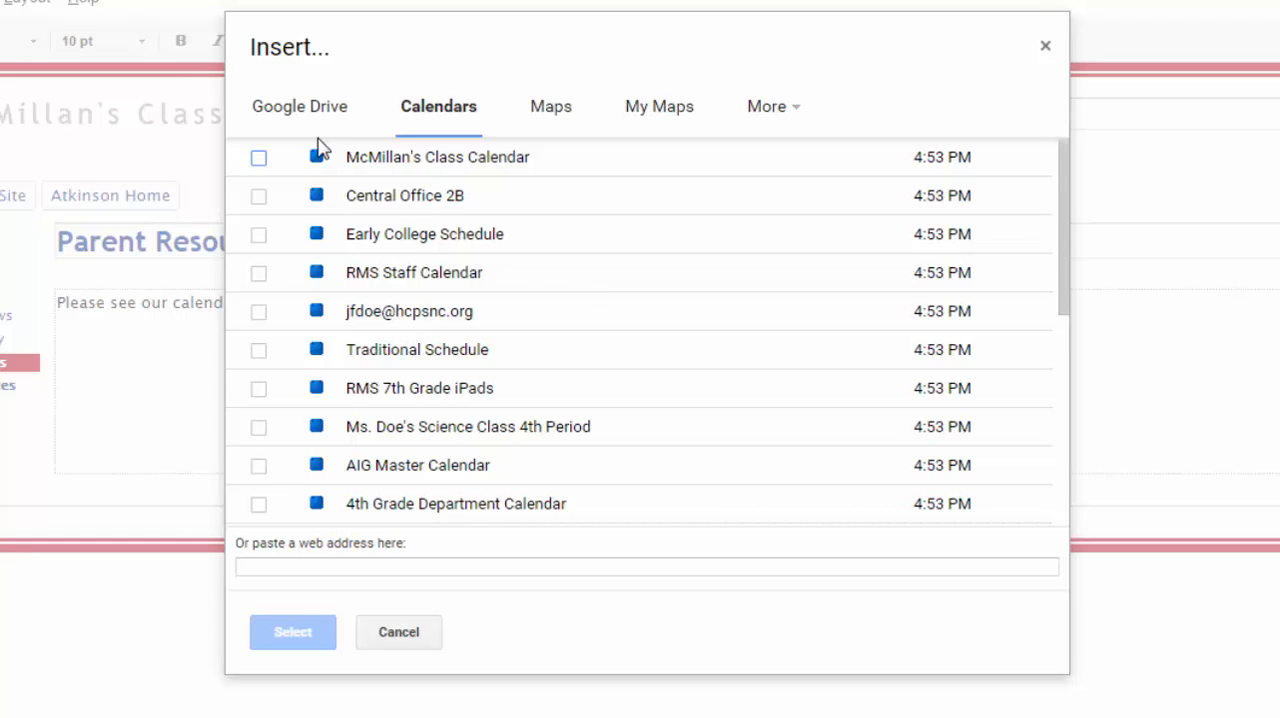
{"action": "left_click", "coordinate": [258, 160]}
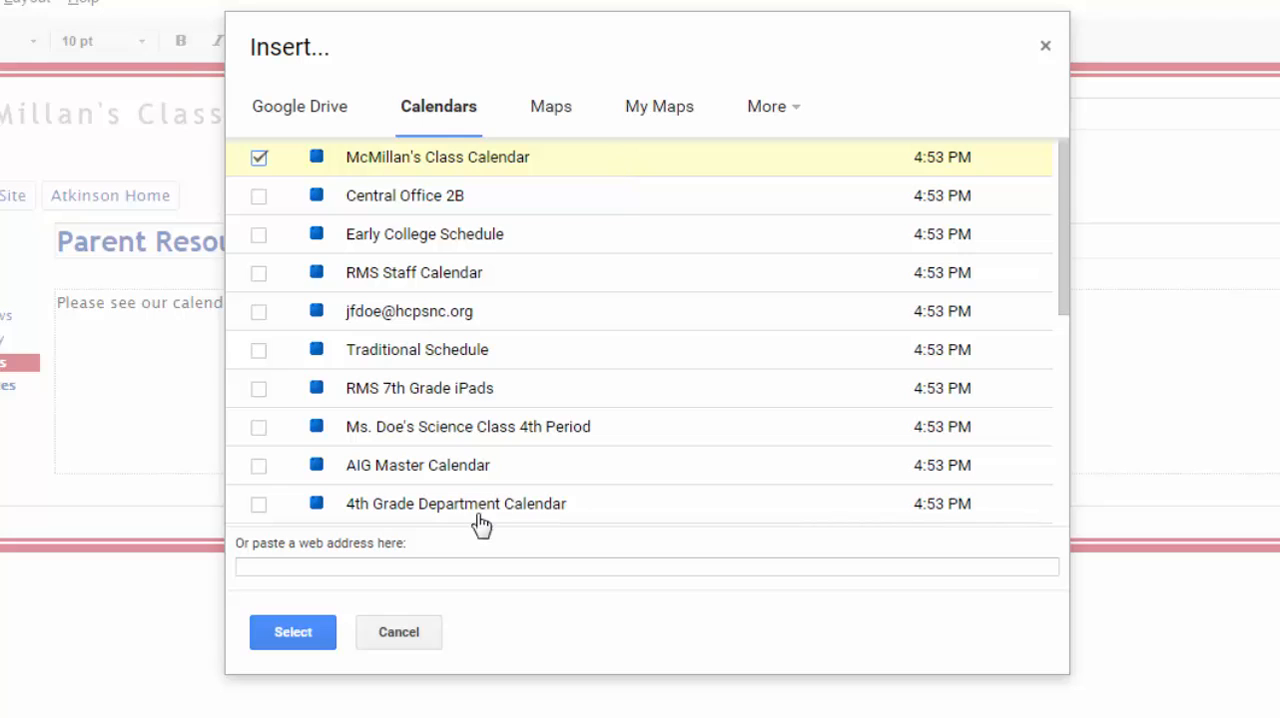
{"action": "left_click", "coordinate": [318, 640]}
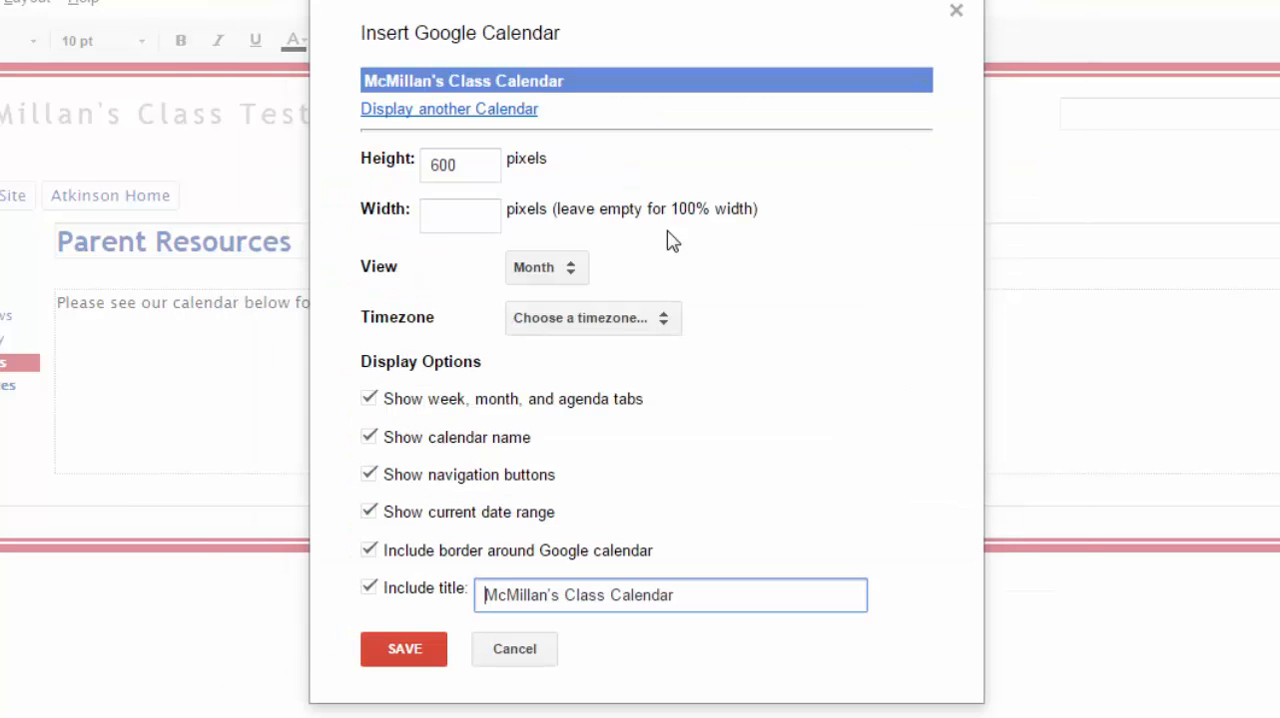
- Add the Traditional Schedule calendar as a second calendar to display alongside the class calendar
{"action": "left_click", "coordinate": [393, 110]}
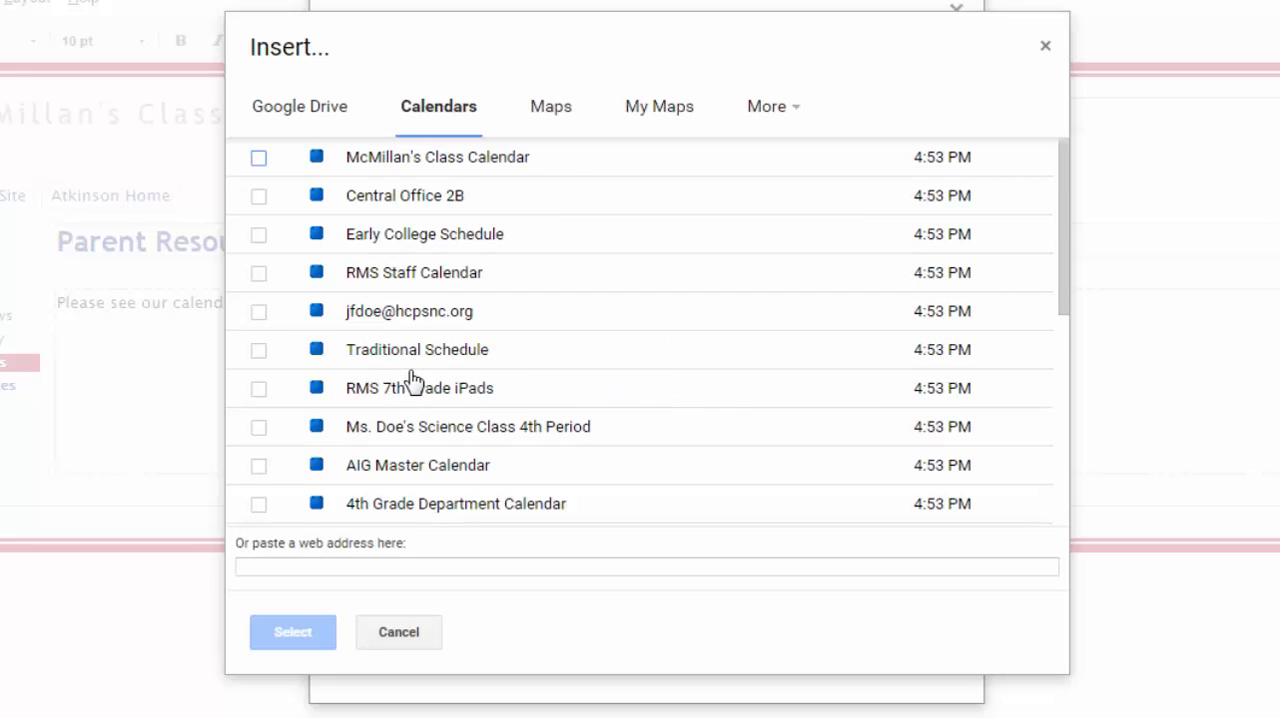
{"action": "left_click", "coordinate": [259, 351]}
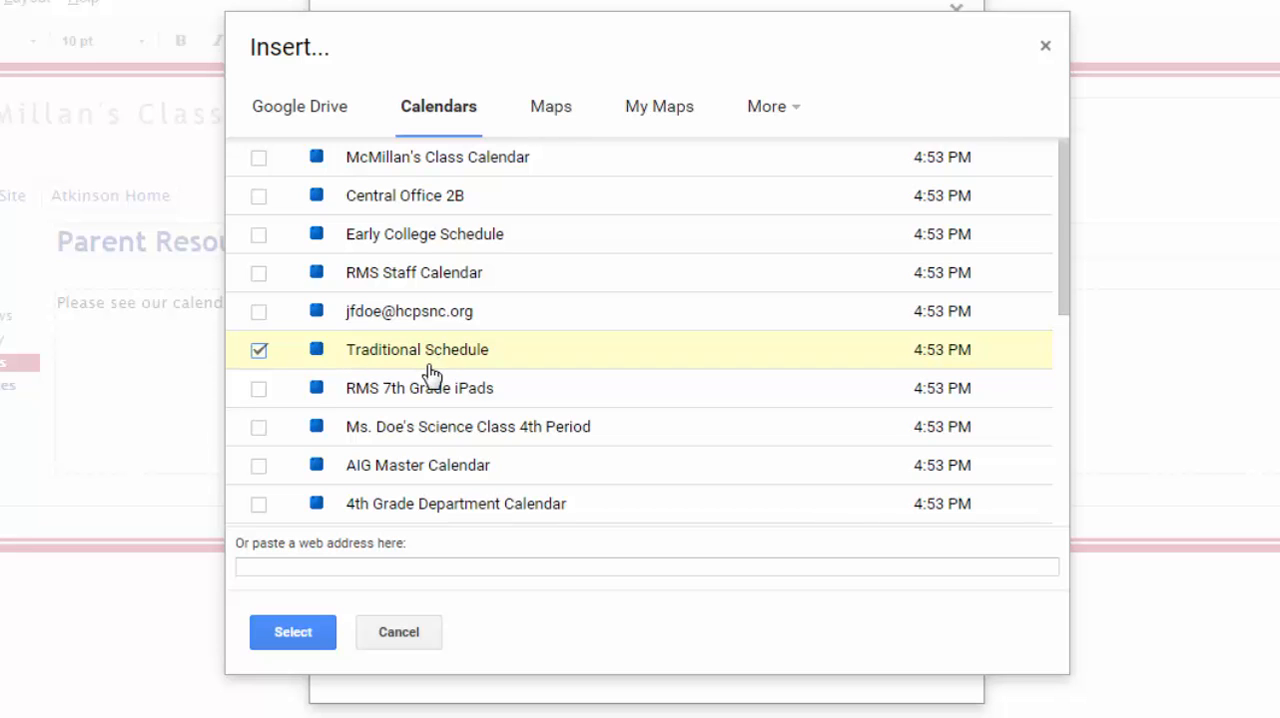
{"action": "left_click", "coordinate": [293, 633]}
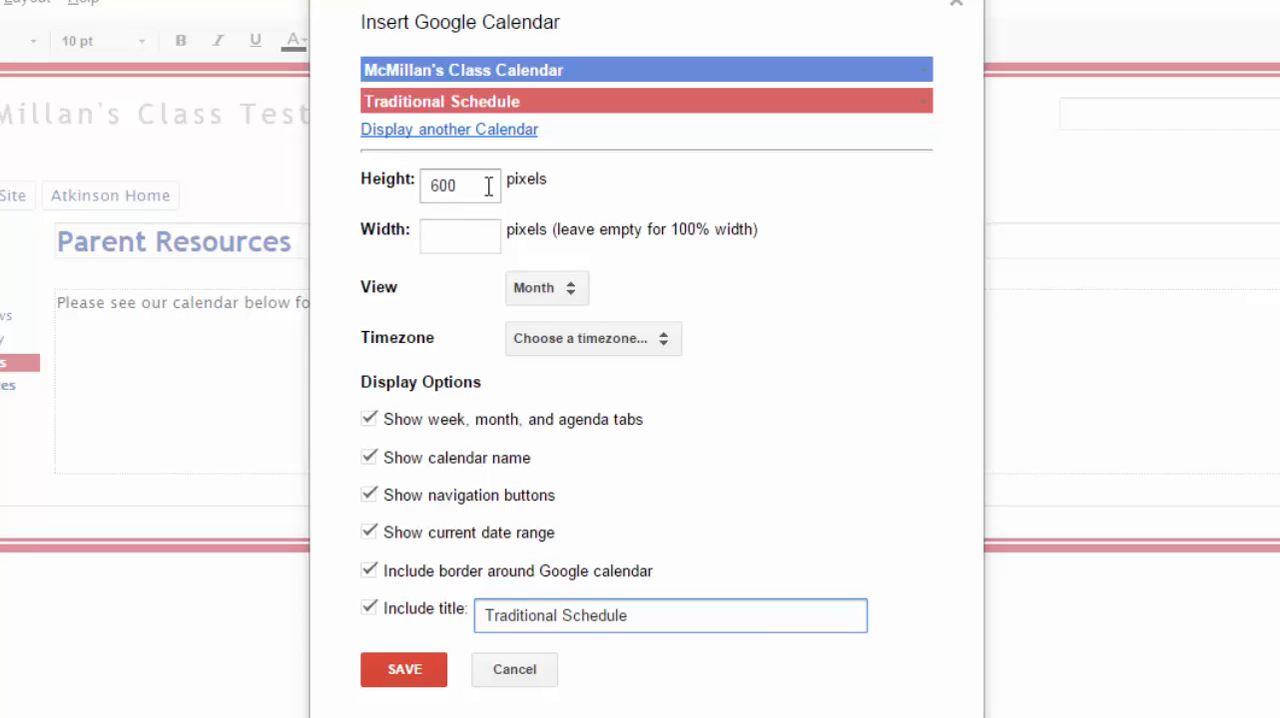
- Check the calendar's view and timezone choices, selecting the Month view
{"action": "left_click", "coordinate": [557, 290]}
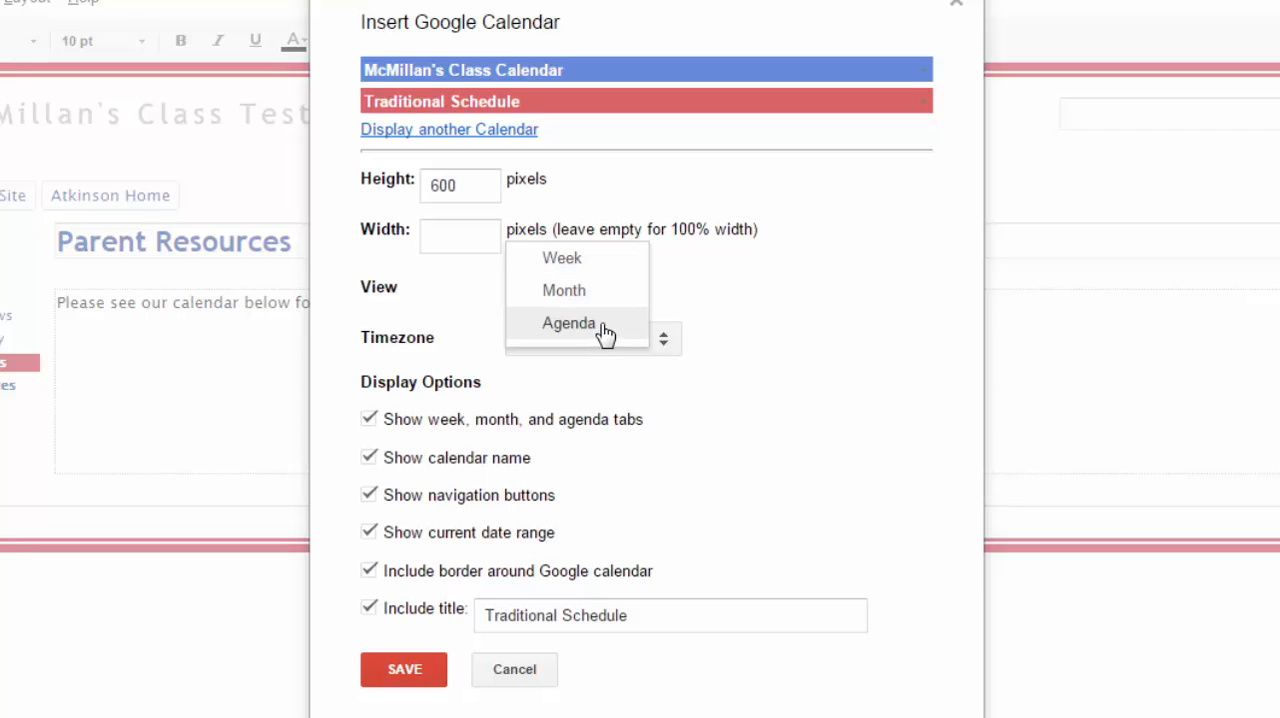
{"action": "left_click", "coordinate": [566, 290]}
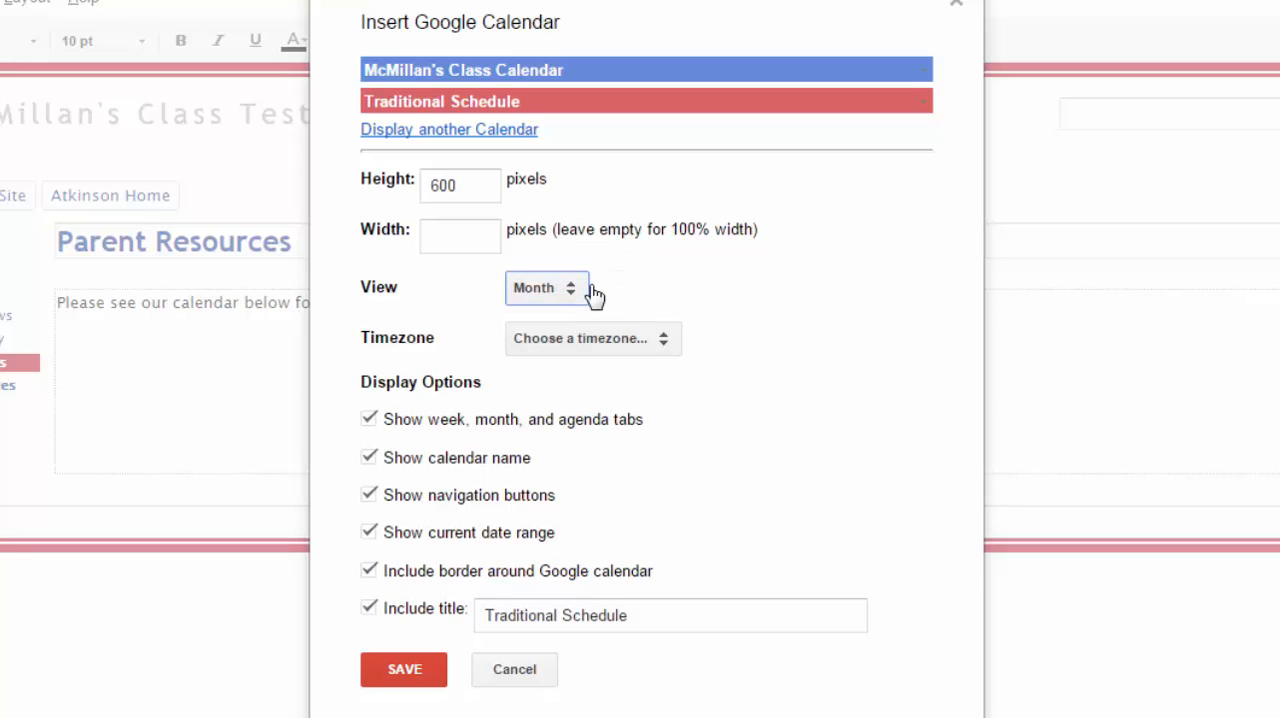
{"action": "left_click", "coordinate": [665, 341]}
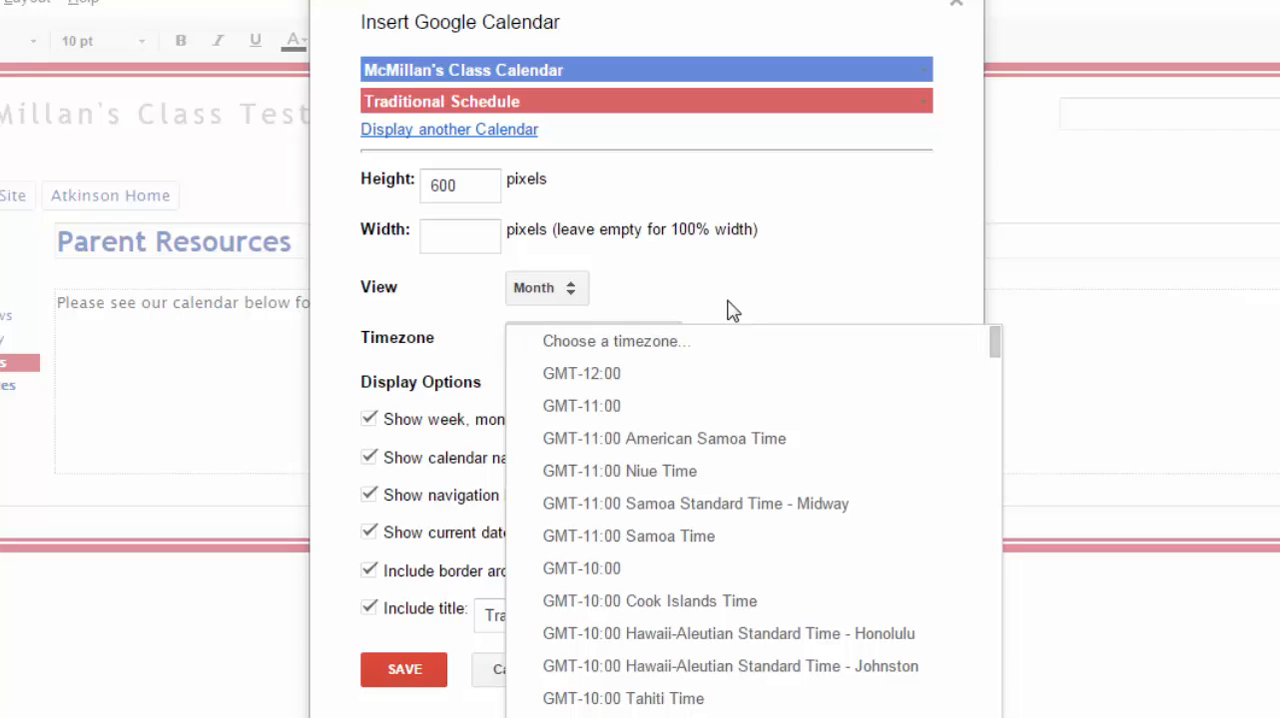
{"action": "left_click", "coordinate": [806, 304]}
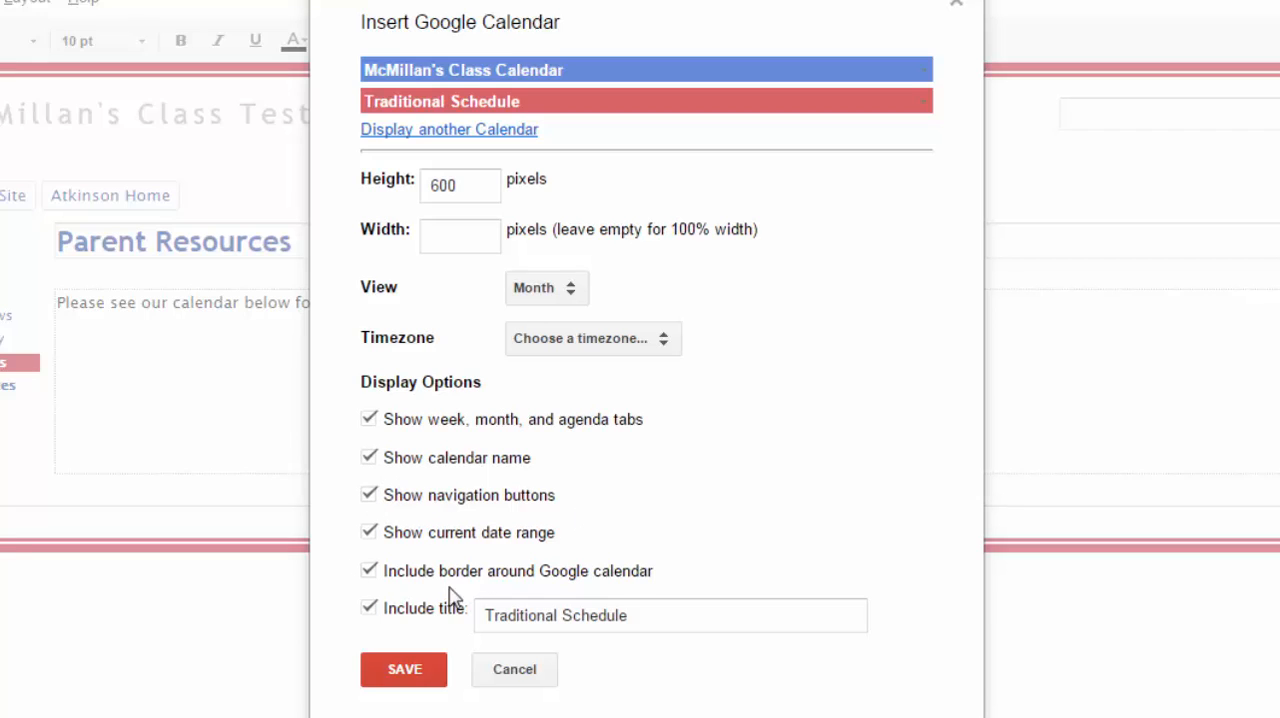
- Set the calendar's title to "Class Calendar with Traditional Schedule" and save it onto the page
{"action": "left_click", "coordinate": [626, 617]}
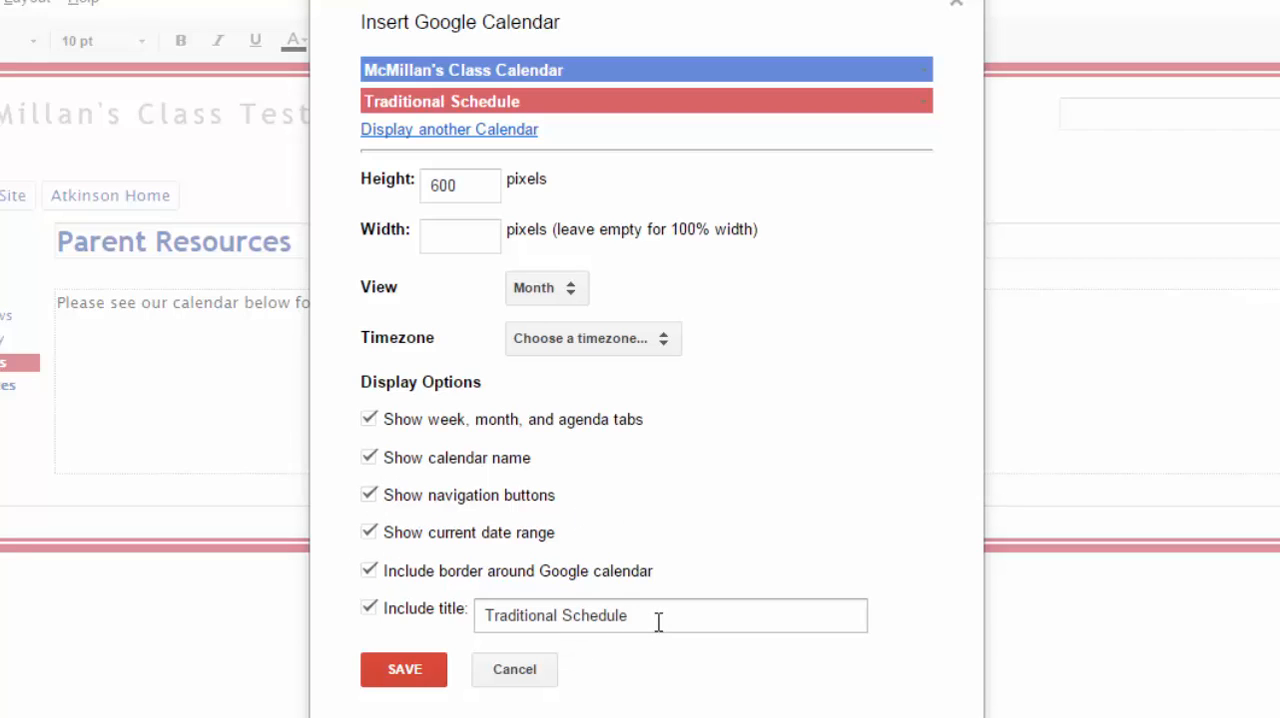
{"action": "left_click_drag", "start_coordinate": [657, 617], "coordinate": [456, 610]}
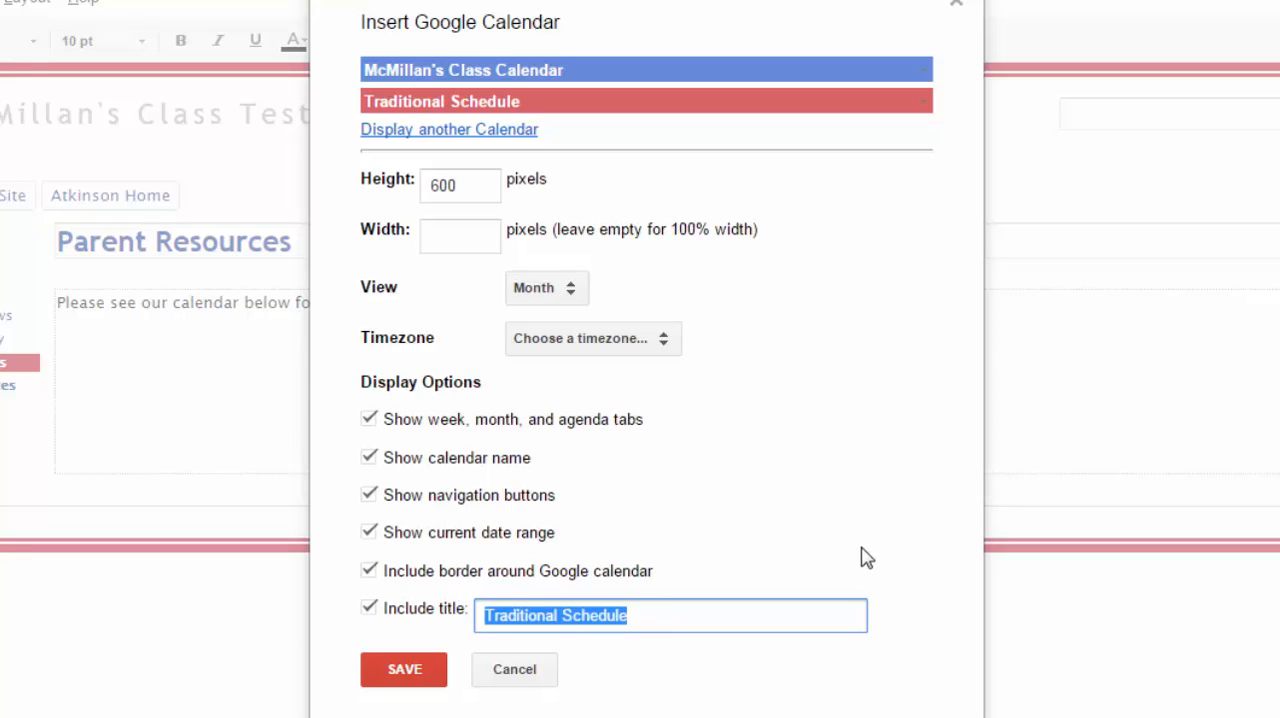
{"action": "type", "text": "Class C"}
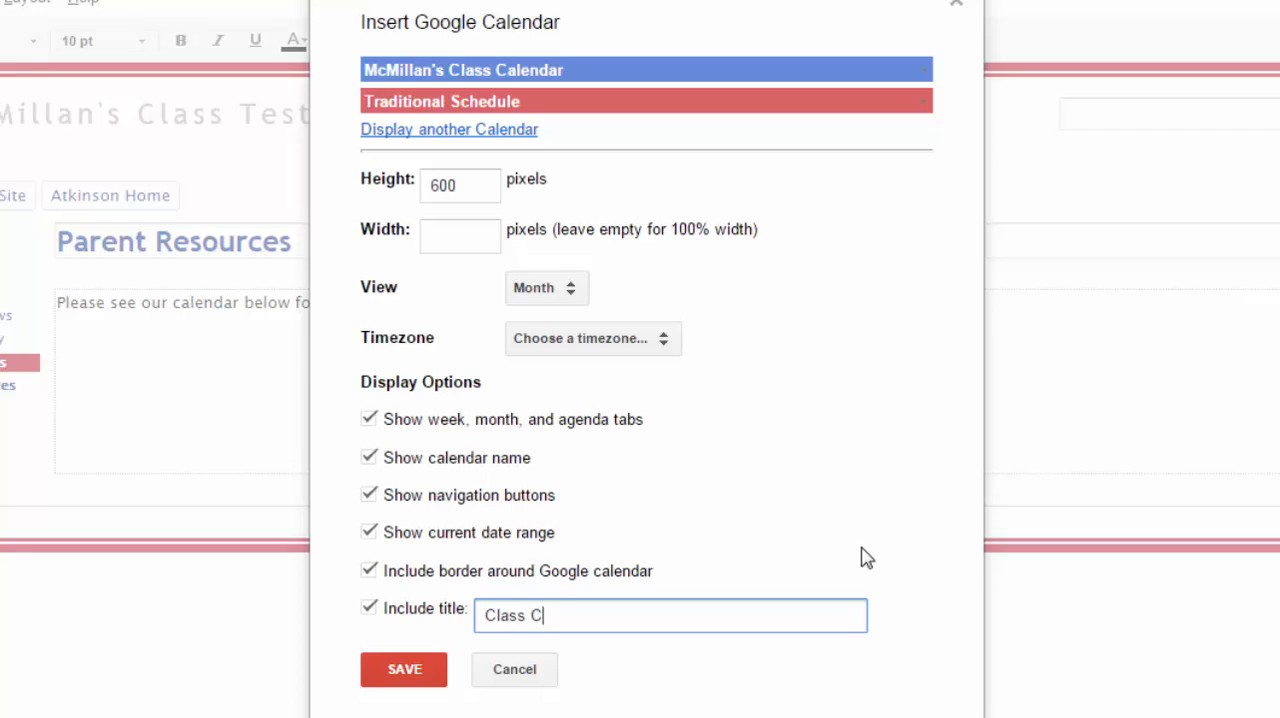
{"action": "type", "text": "alendar with Traditi"}
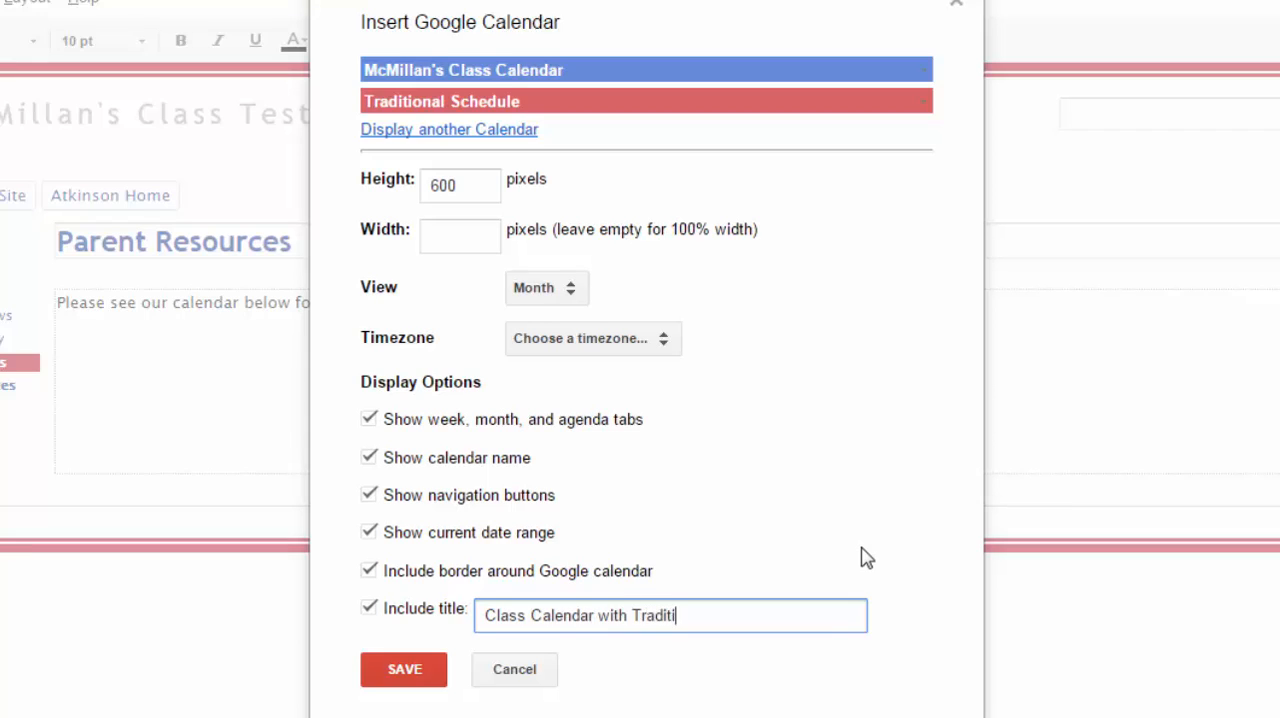
{"action": "type", "text": "onal Schedule"}
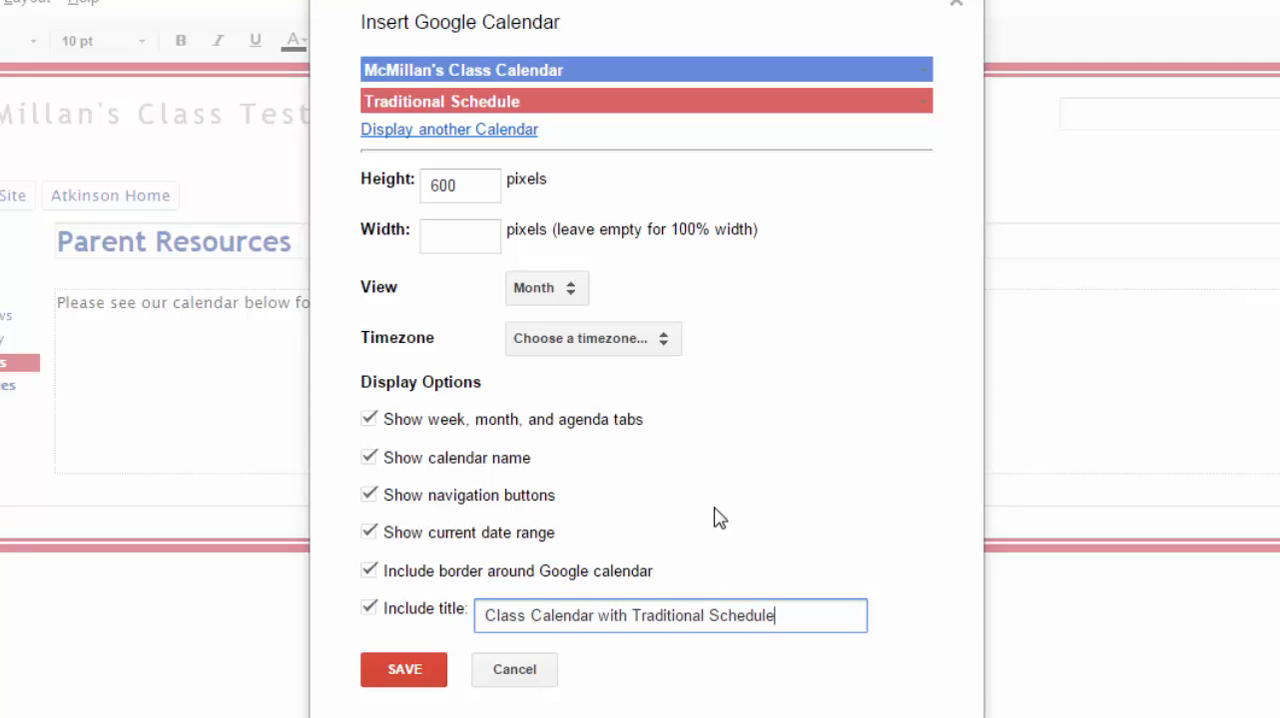
{"action": "left_click", "coordinate": [405, 672]}
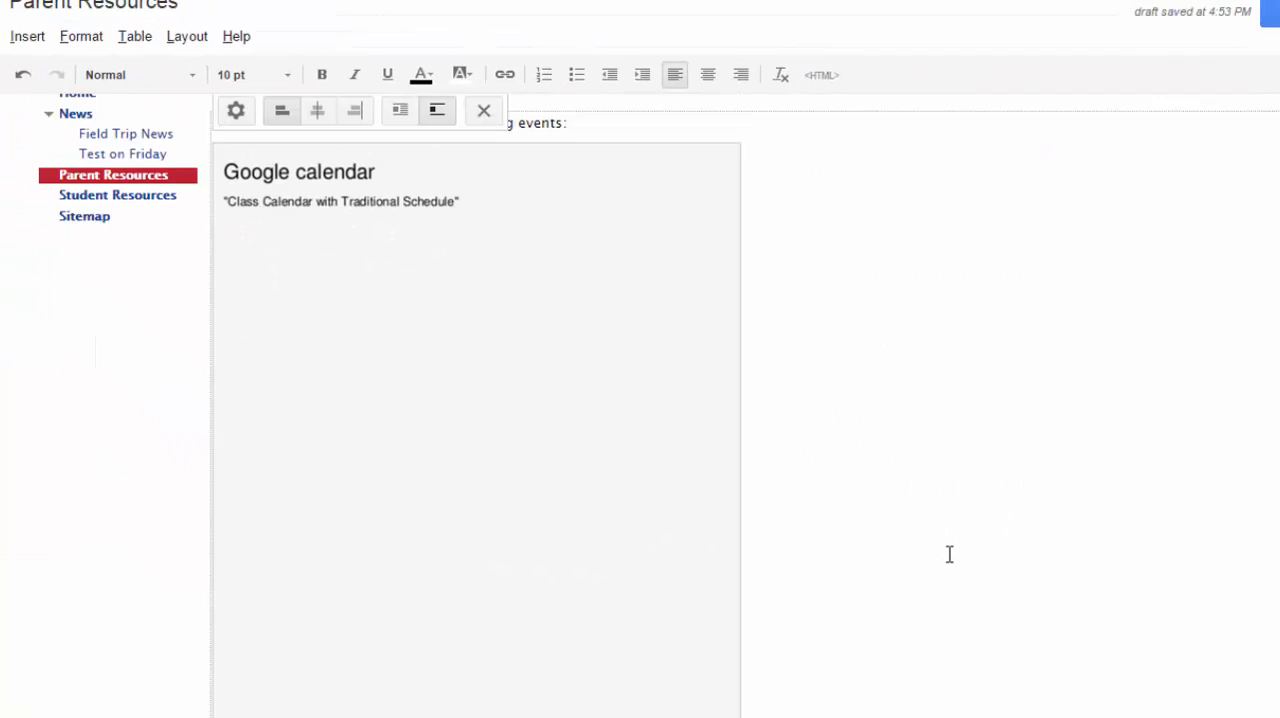
- Review the embedded calendar's properties, cancel out of them, and save the Parent Resources page
{"action": "scroll", "coordinate": [917, 561], "scroll_direction": "up", "scroll_amount": 2}
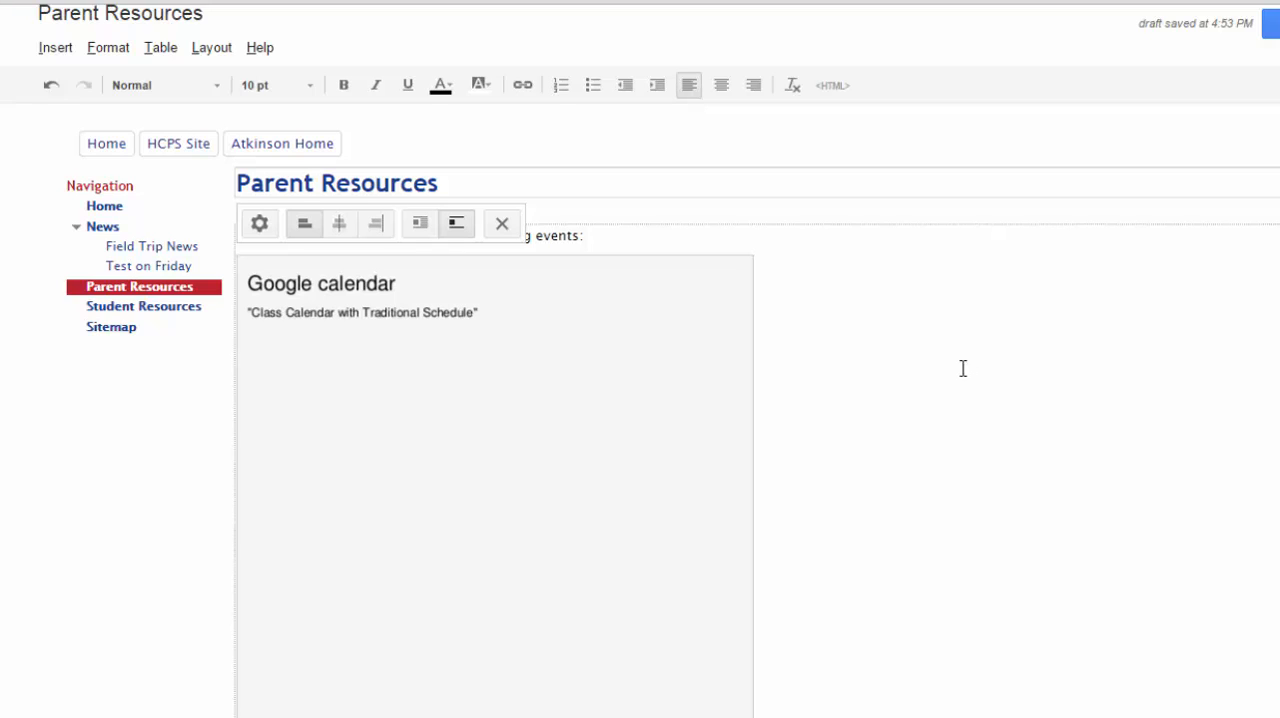
{"action": "left_click", "coordinate": [260, 226]}
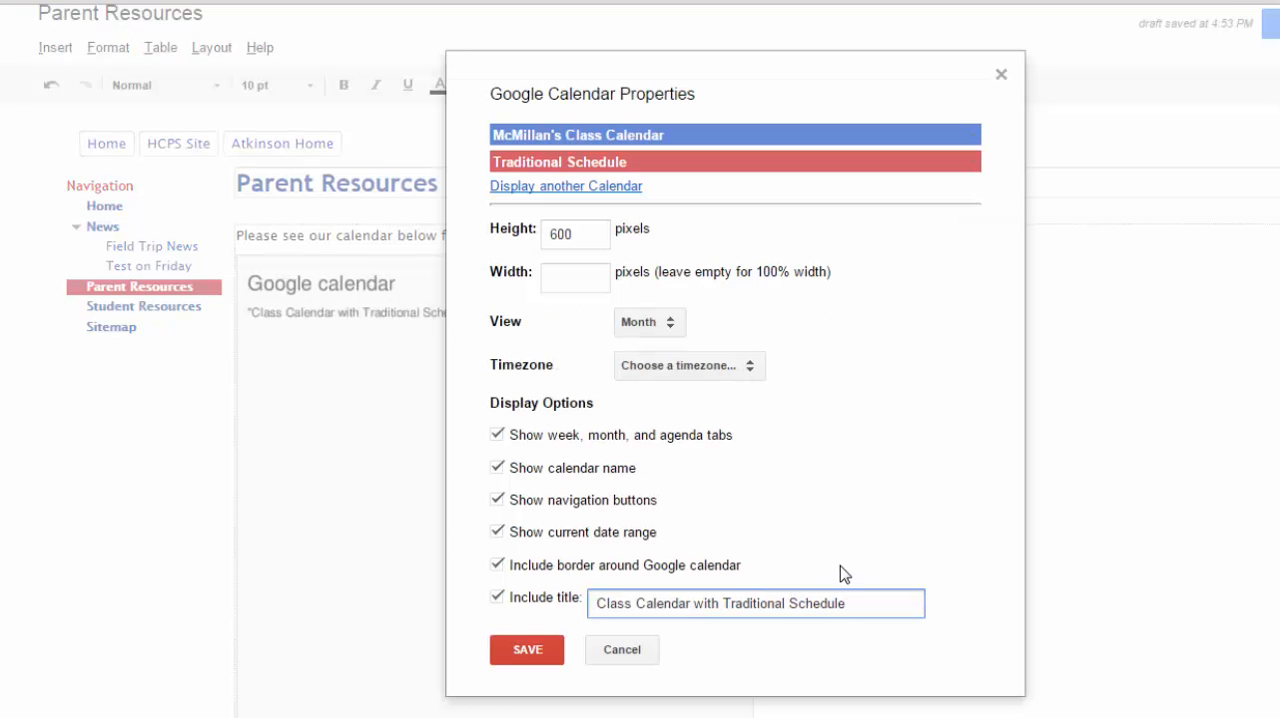
{"action": "left_click", "coordinate": [622, 652]}
{"action": "left_click", "coordinate": [504, 318]}
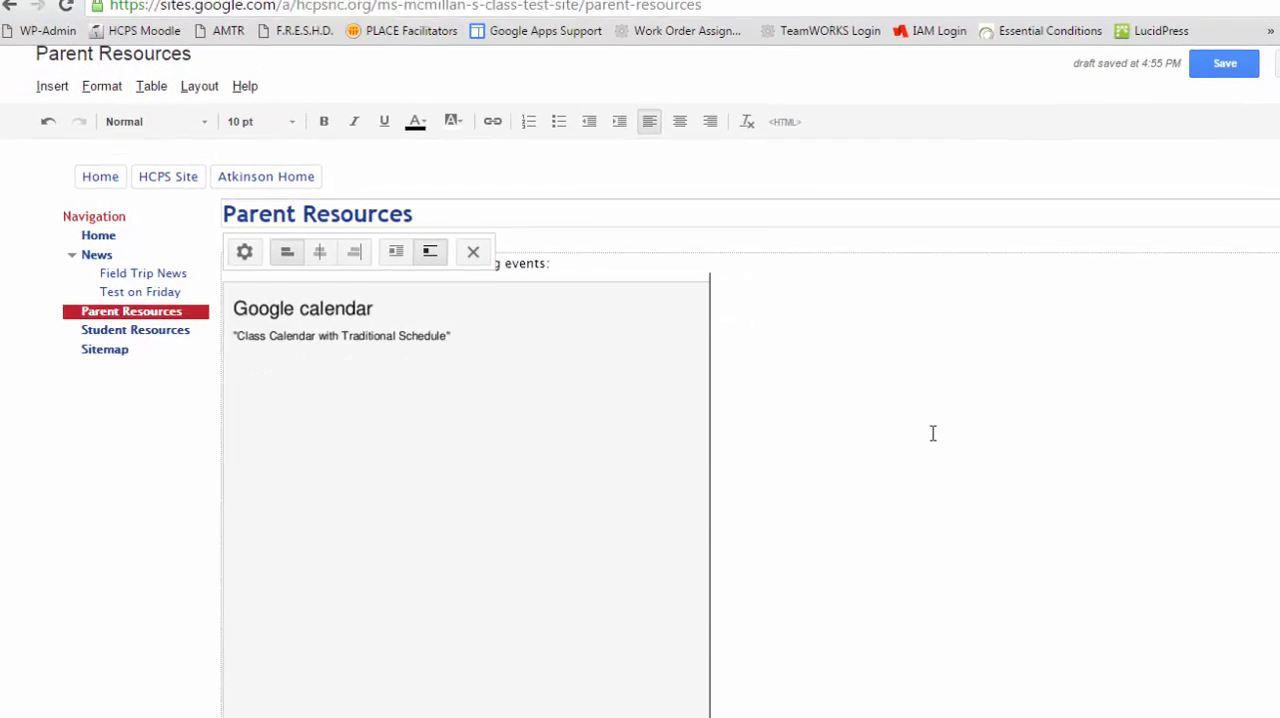
{"action": "left_click", "coordinate": [1220, 75]}
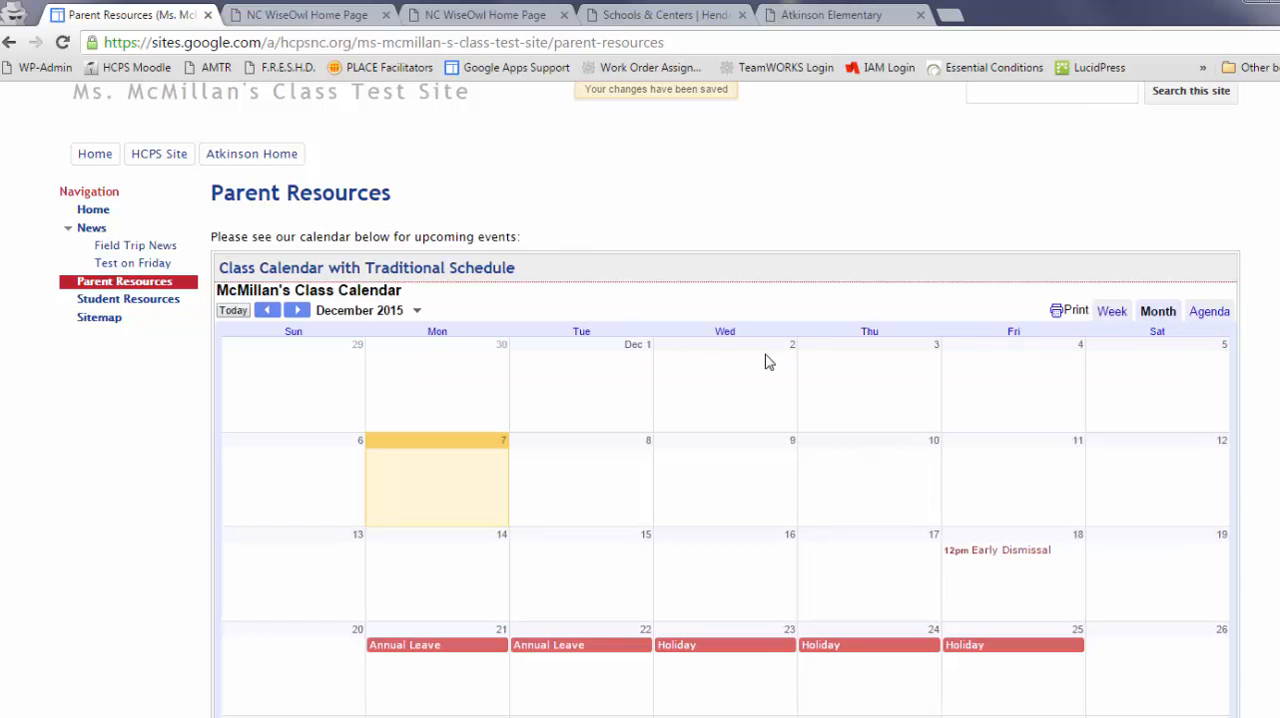
- Examine the embedded December 2015 calendar and its scheduled events on the saved Parent Resources page
{"action": "scroll", "coordinate": [658, 306], "scroll_direction": "down", "scroll_amount": 2}
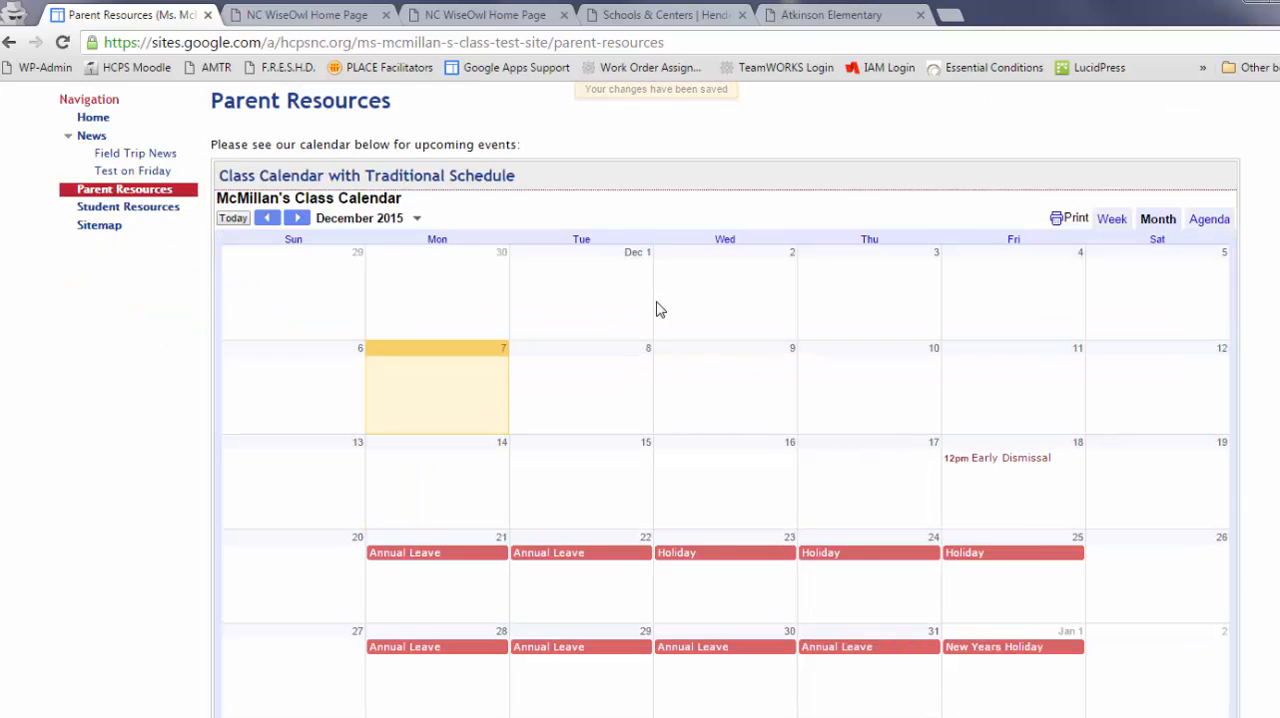
{"action": "scroll", "coordinate": [658, 302], "scroll_direction": "up", "scroll_amount": 3}
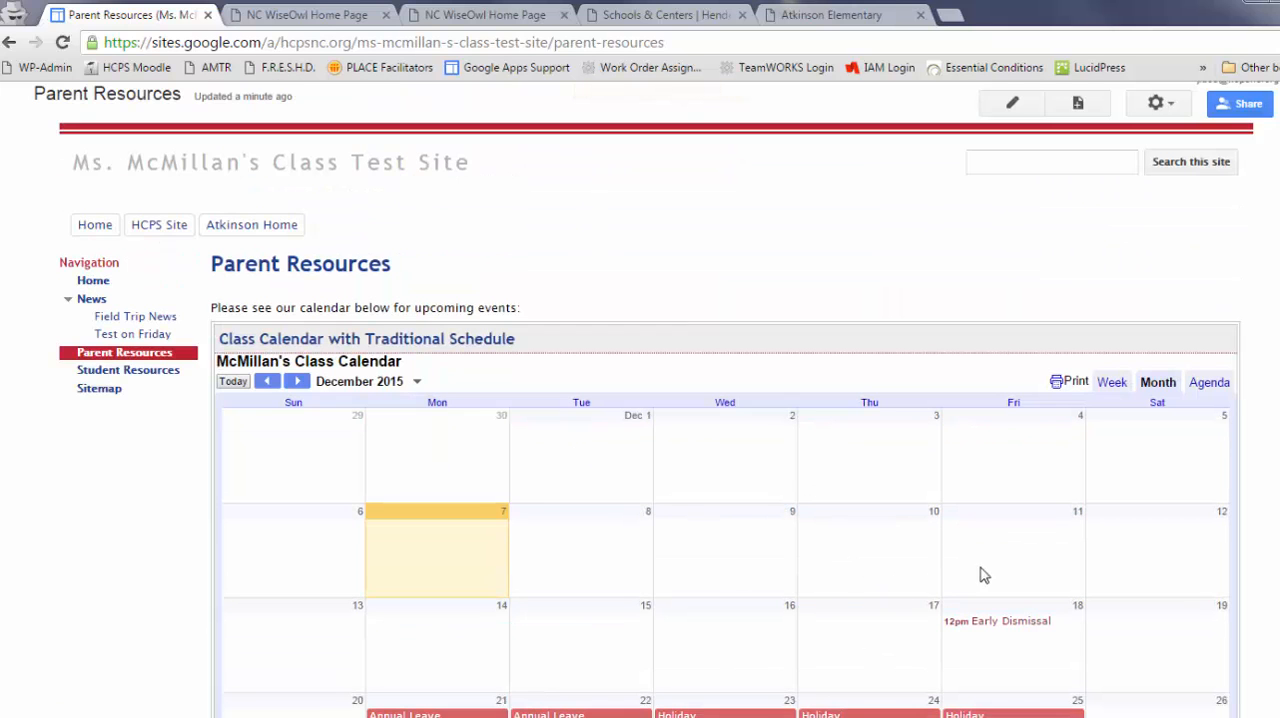
{"action": "scroll", "coordinate": [1070, 578], "scroll_direction": "down", "scroll_amount": 3}
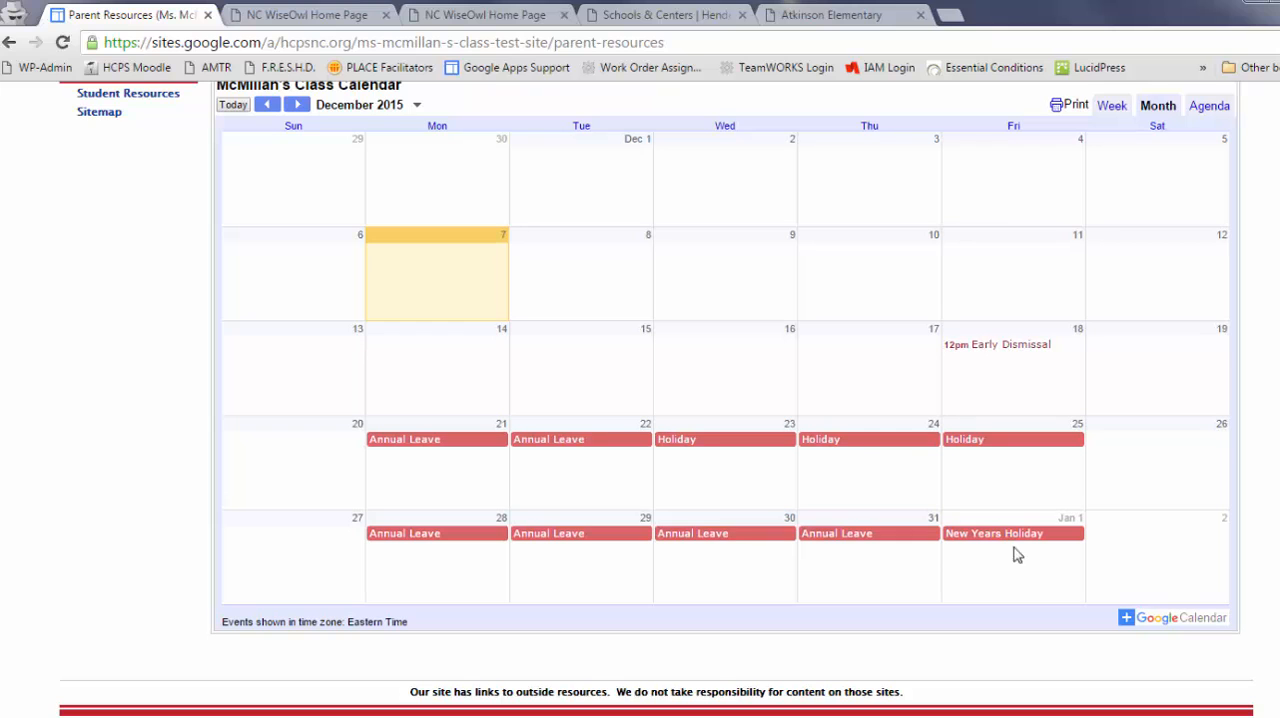
{"action": "scroll", "coordinate": [706, 413], "scroll_direction": "up", "scroll_amount": 1}
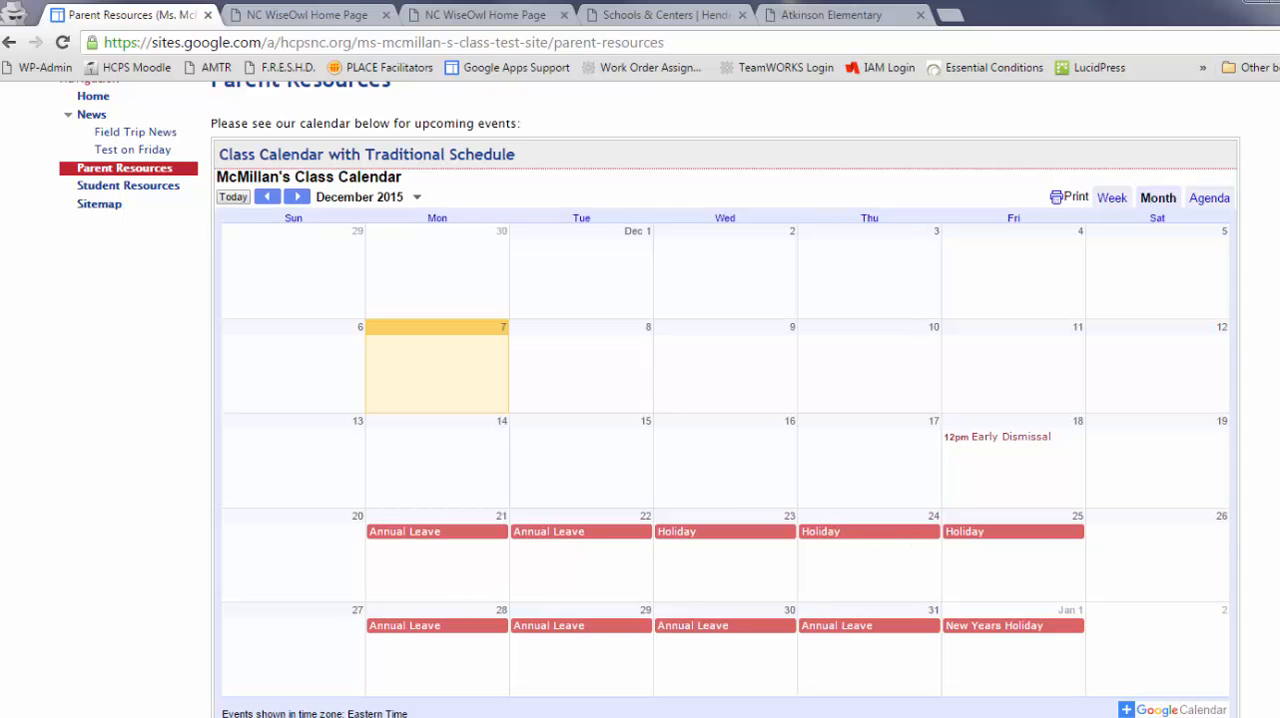
{"action": "scroll", "coordinate": [725, 400], "scroll_direction": "up", "scroll_amount": 1}
{"action": "scroll", "coordinate": [725, 400], "scroll_direction": "down", "scroll_amount": 1}
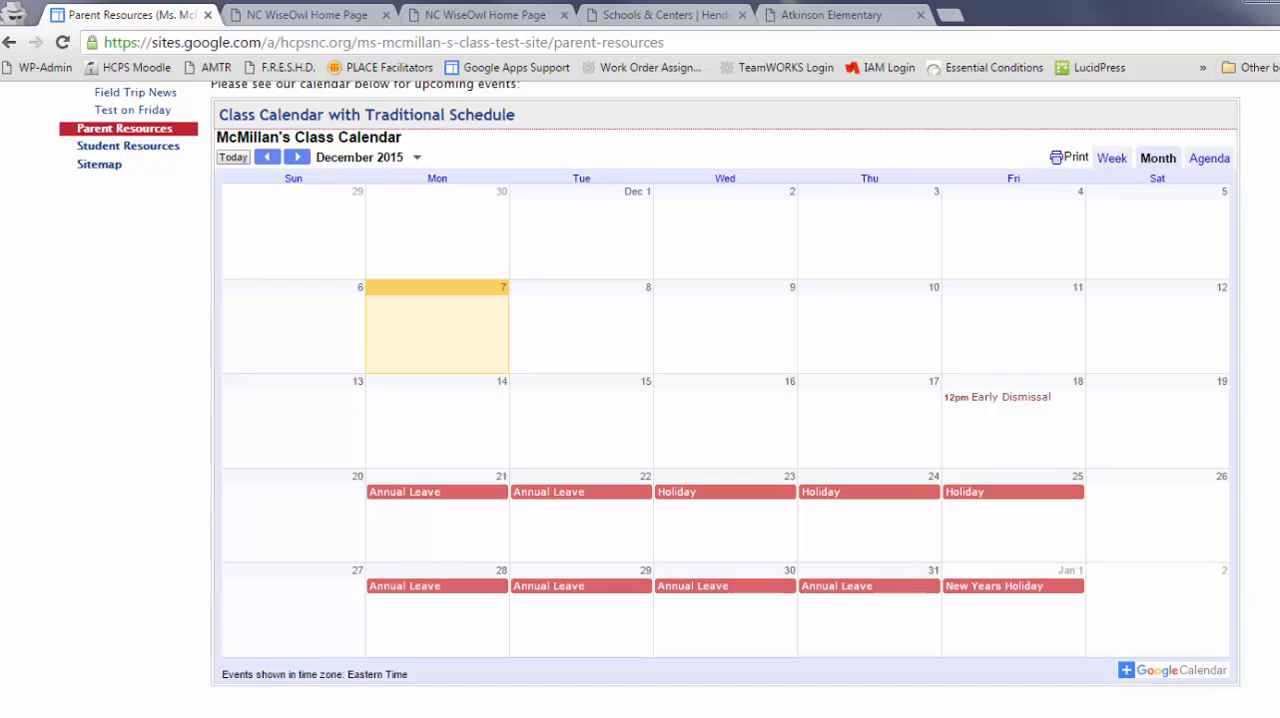
{"action": "scroll", "coordinate": [1276, 333], "scroll_direction": "up", "scroll_amount": 1}
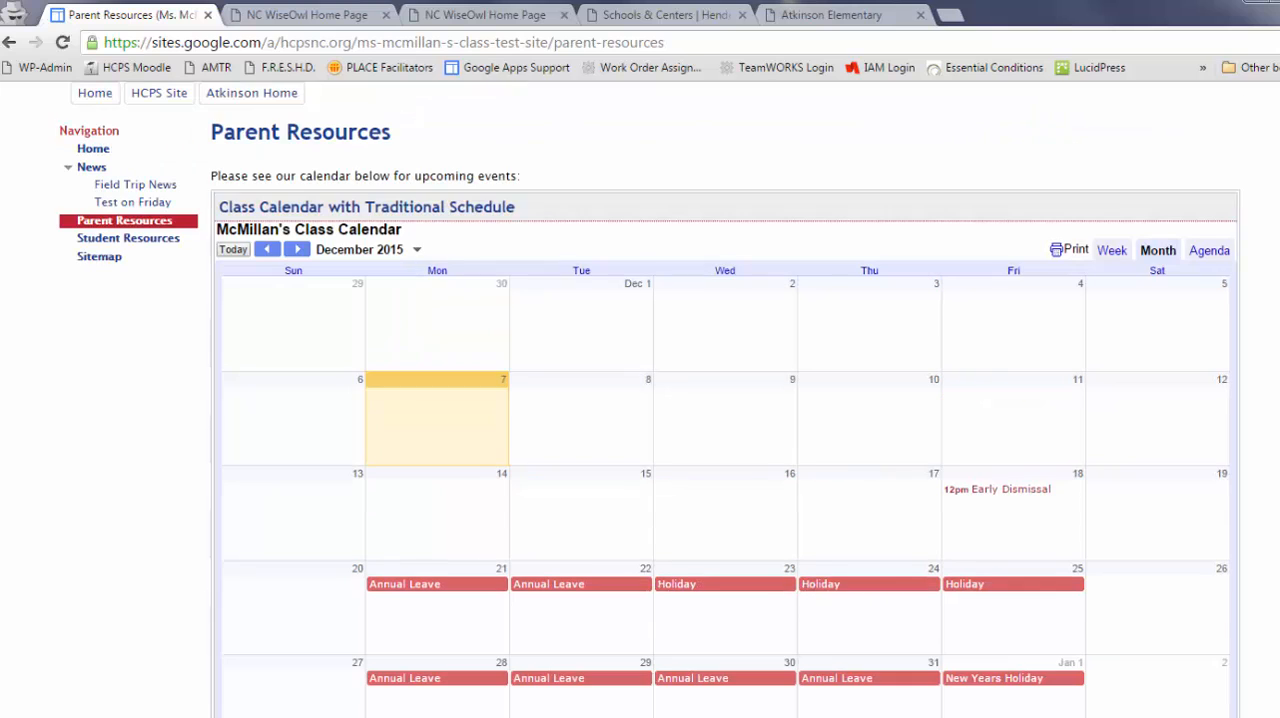
- Preview the embedded calendar in Agenda and Week views, and return it to Month view
{"action": "left_click", "coordinate": [1212, 251]}
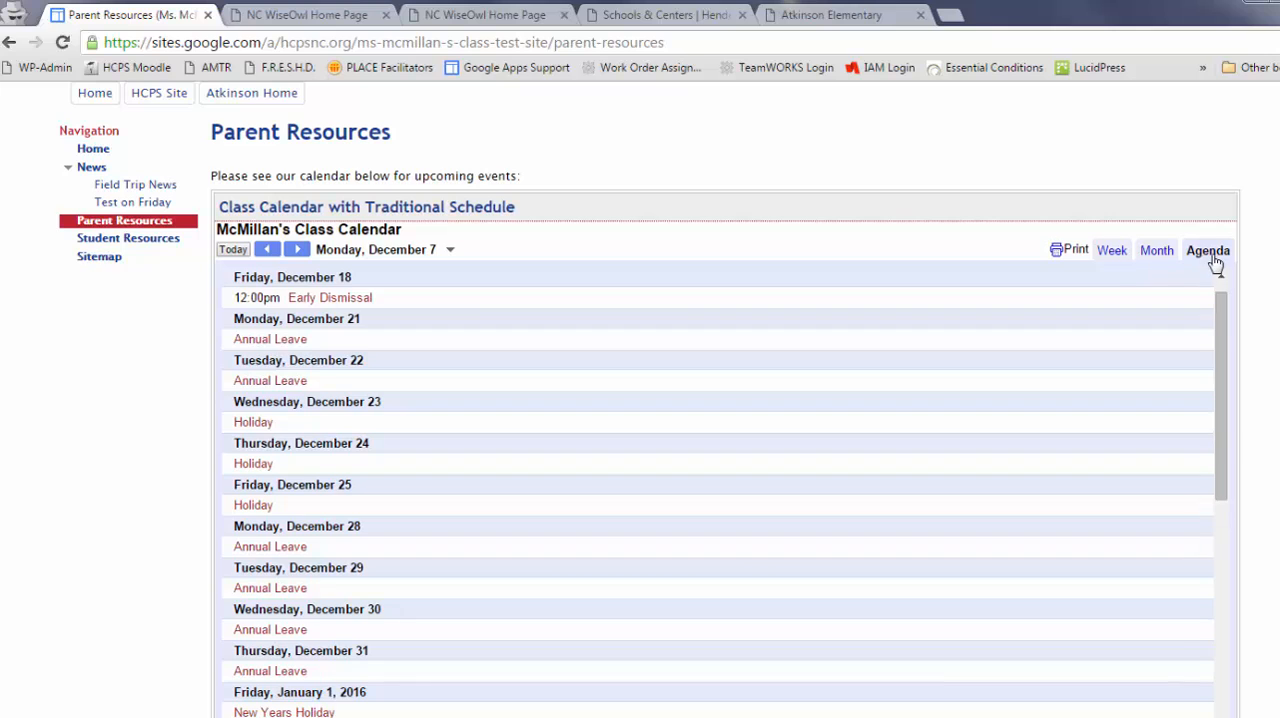
{"action": "left_click", "coordinate": [1112, 252]}
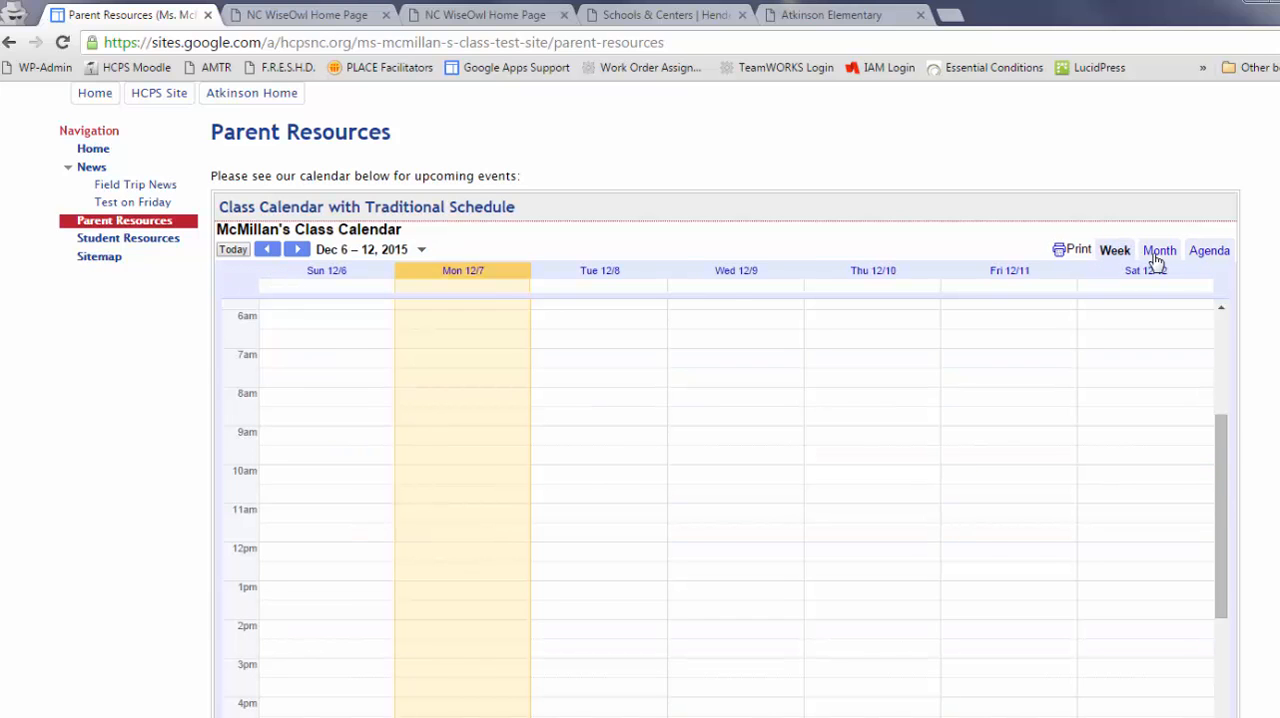
{"action": "left_click", "coordinate": [1156, 253]}
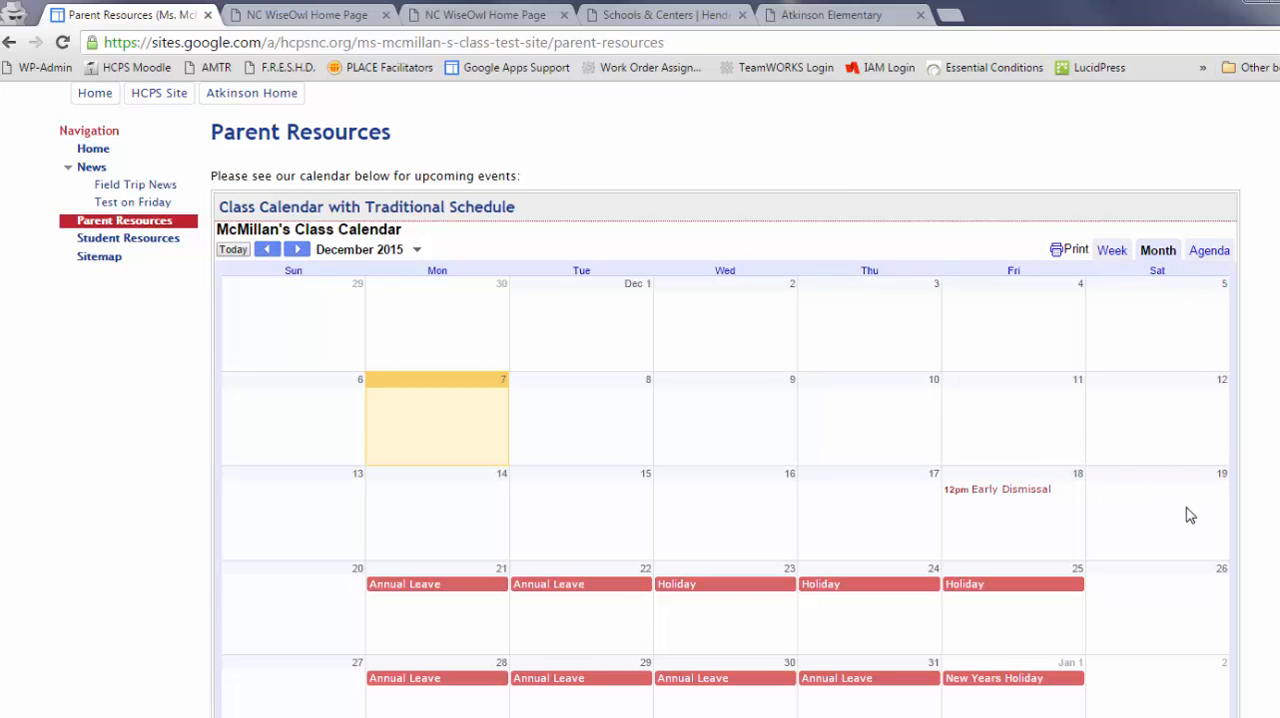
- Open the Student Resources page for editing and add a new line below the NCWiseOwl link
{"action": "scroll", "coordinate": [1190, 515], "scroll_direction": "up", "scroll_amount": 3}
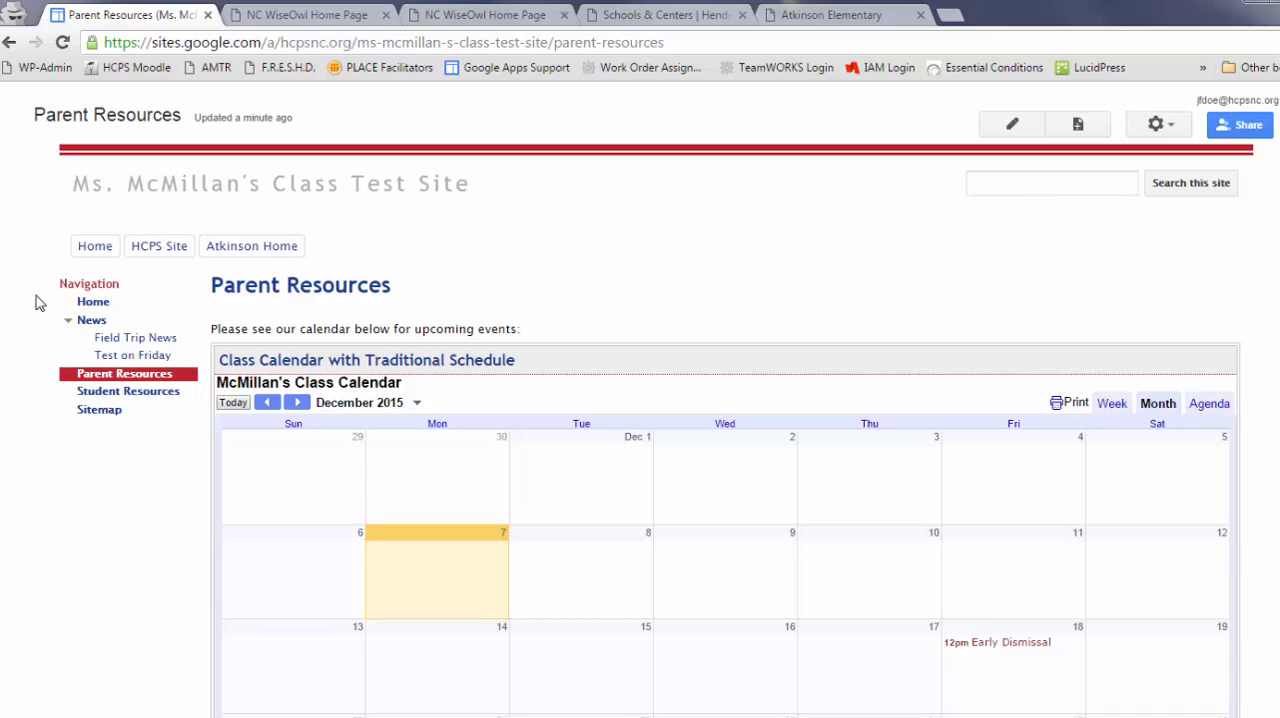
{"action": "left_click", "coordinate": [167, 393]}
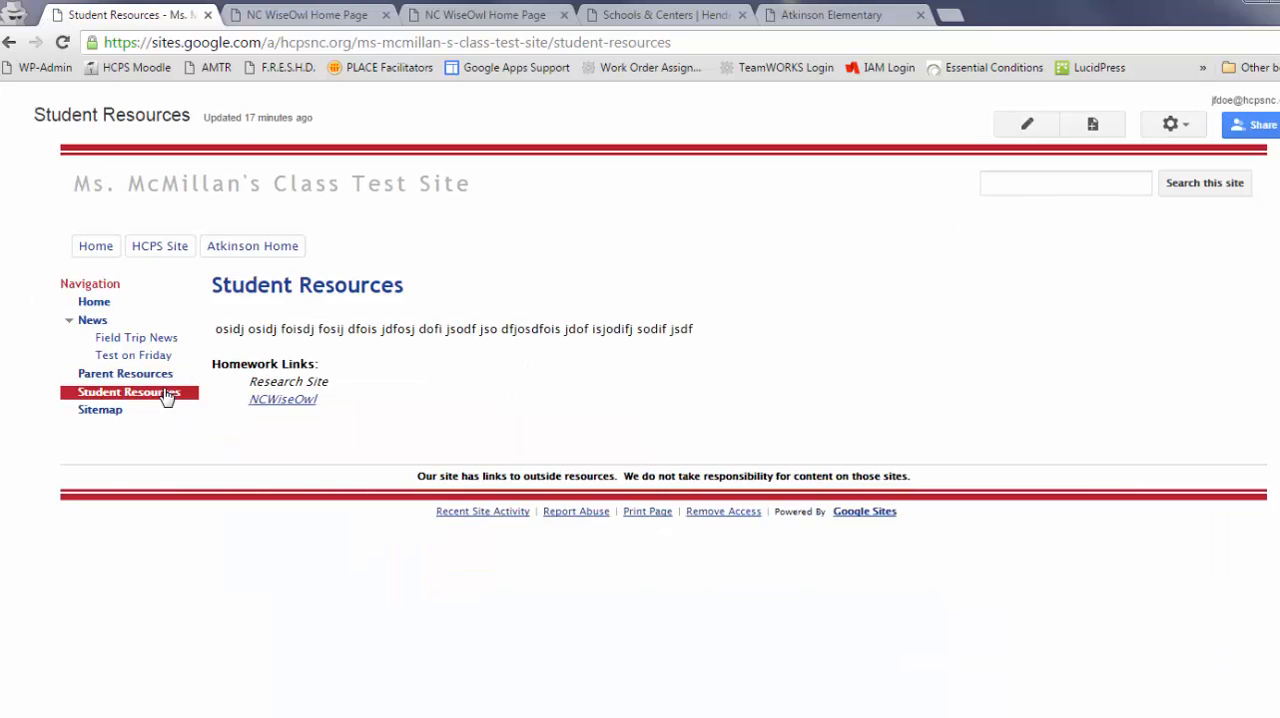
{"action": "left_click", "coordinate": [1025, 124]}
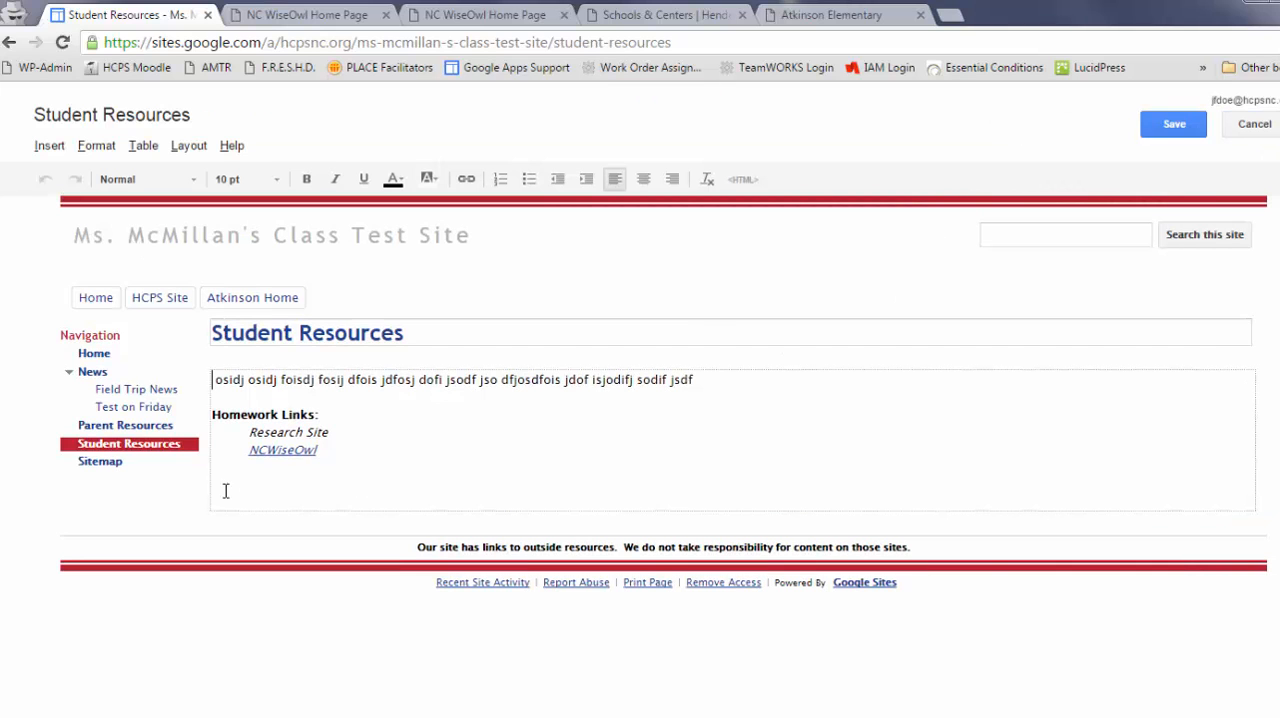
{"action": "left_click", "coordinate": [225, 481]}
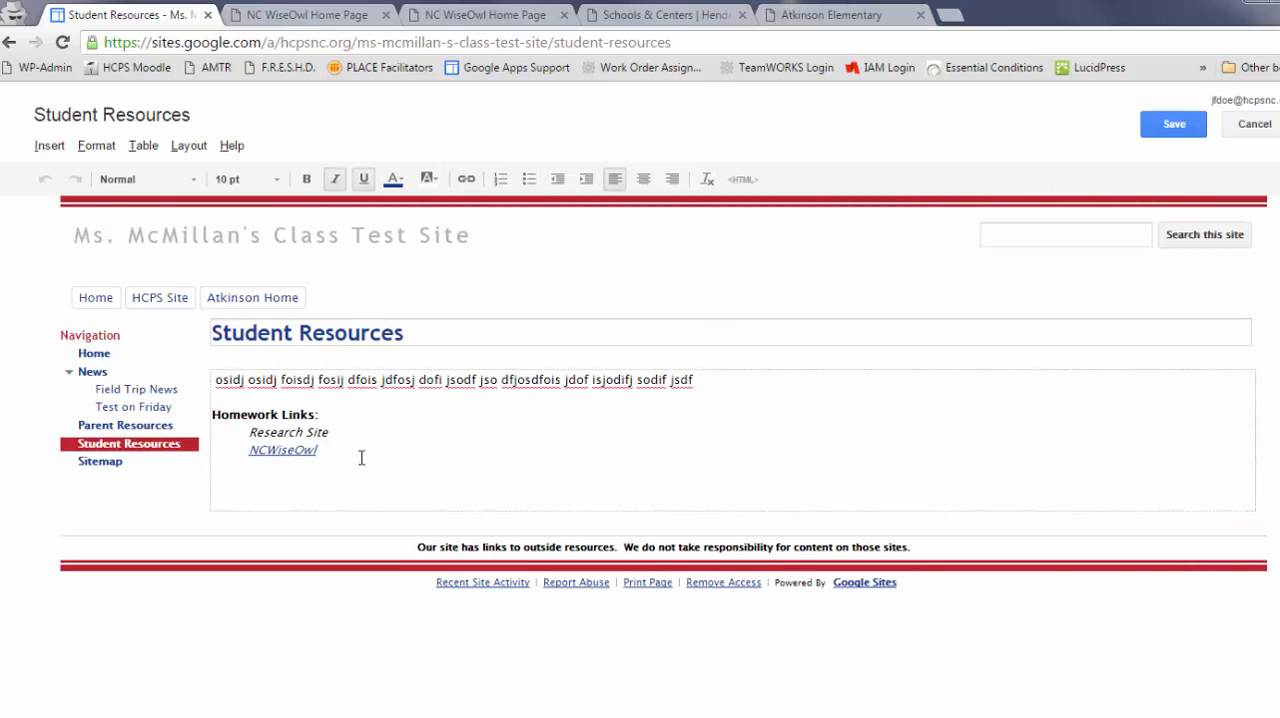
{"action": "key", "text": "Return"}
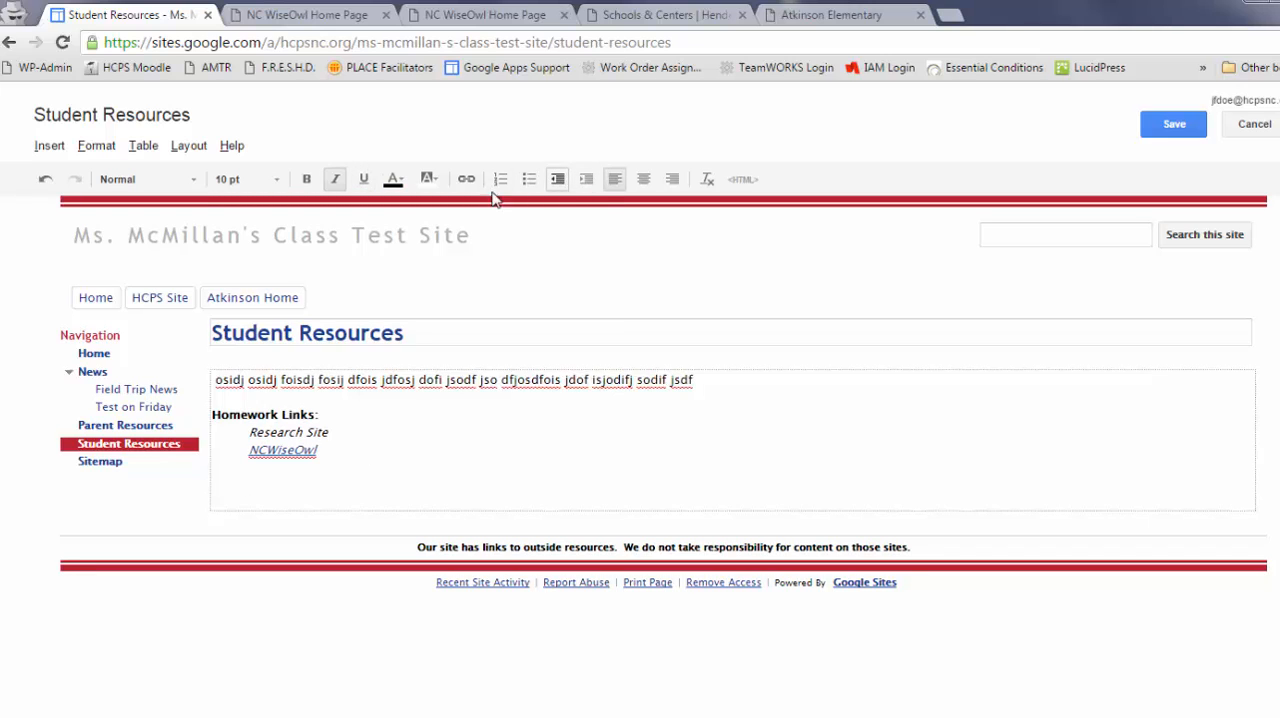
- Start inserting a Google Drive document on the new line and search the documents for "digital storytelling"
{"action": "left_click", "coordinate": [46, 148]}
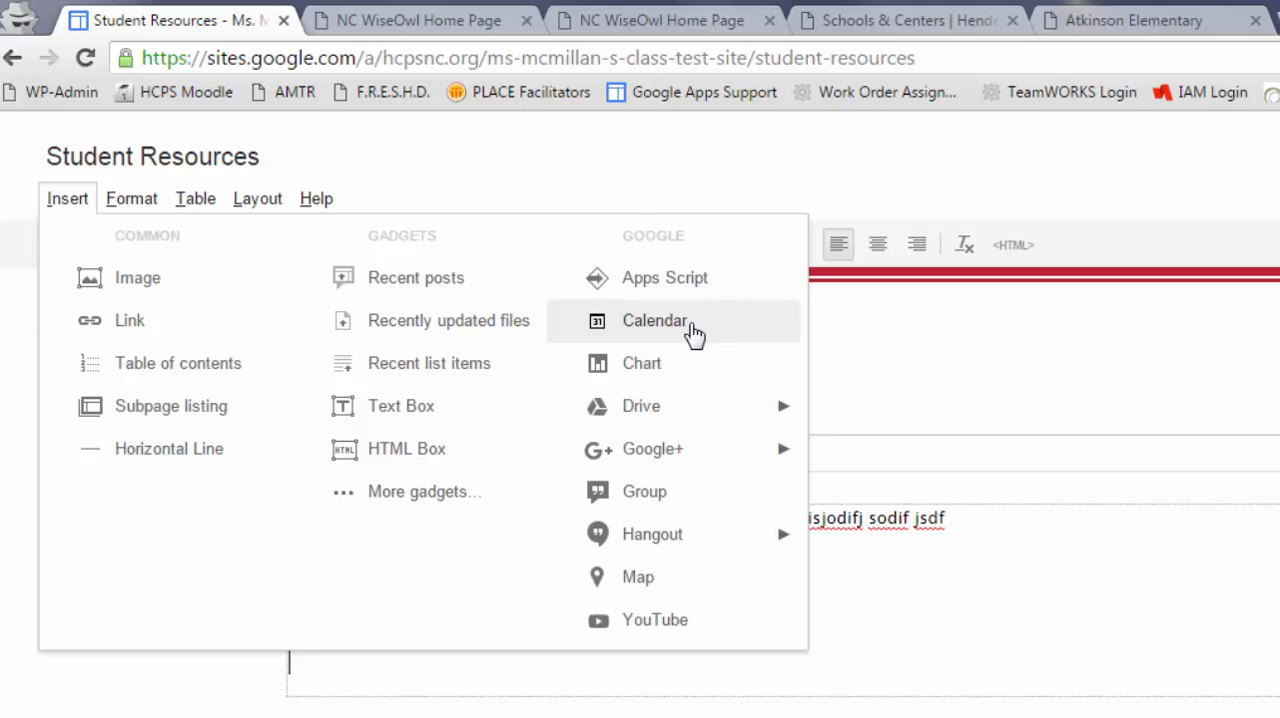
{"action": "mouse_move", "coordinate": [707, 429]}
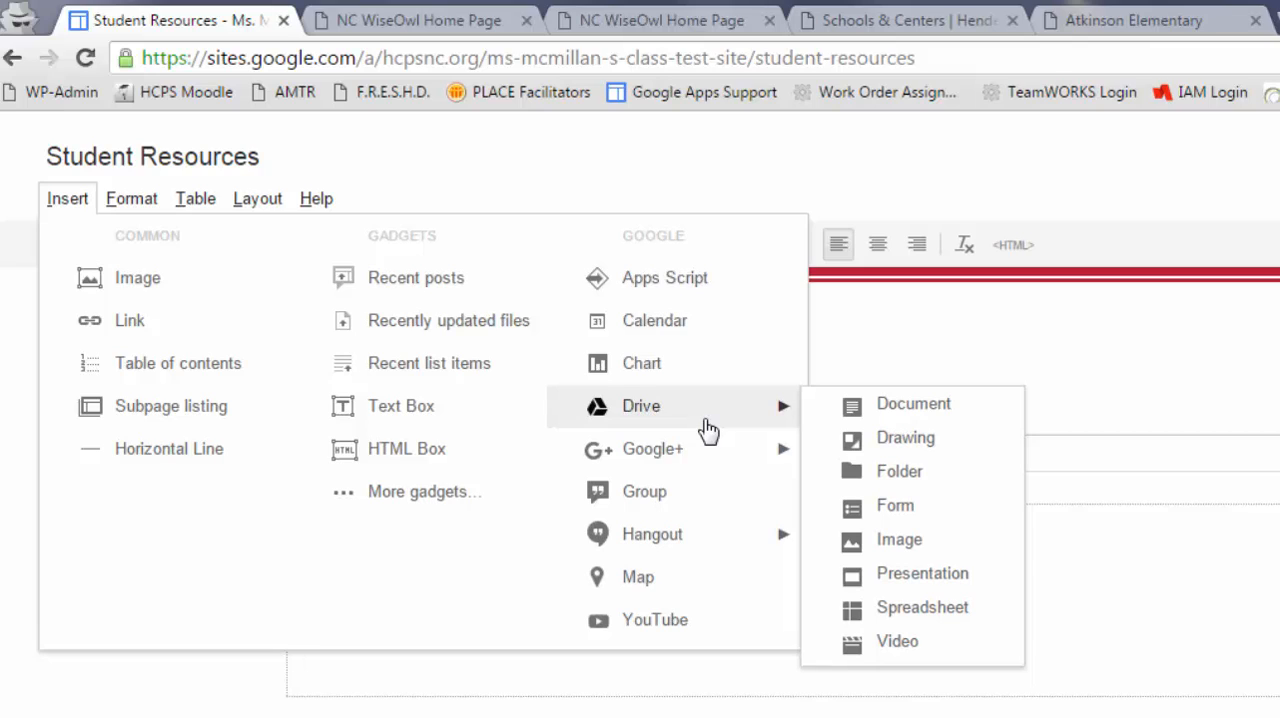
{"action": "left_click", "coordinate": [913, 405]}
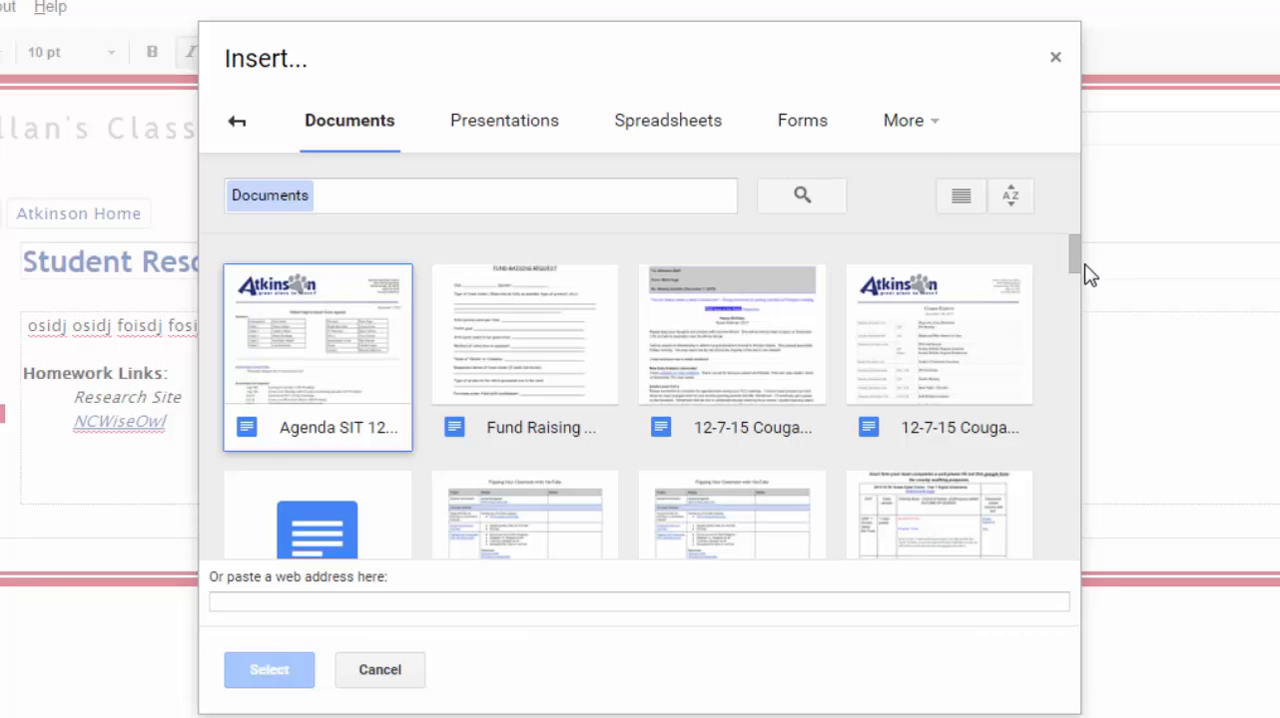
{"action": "left_click_drag", "start_coordinate": [1073, 255], "coordinate": [1077, 223]}
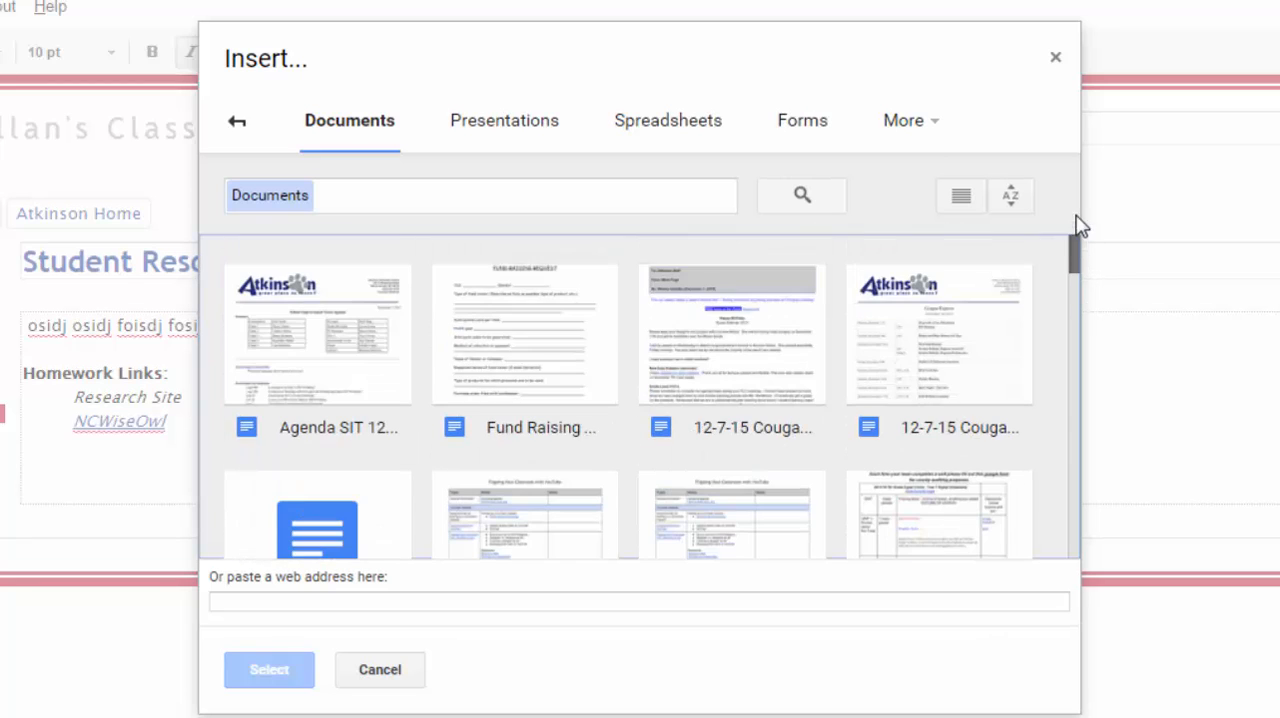
{"action": "left_click", "coordinate": [330, 197]}
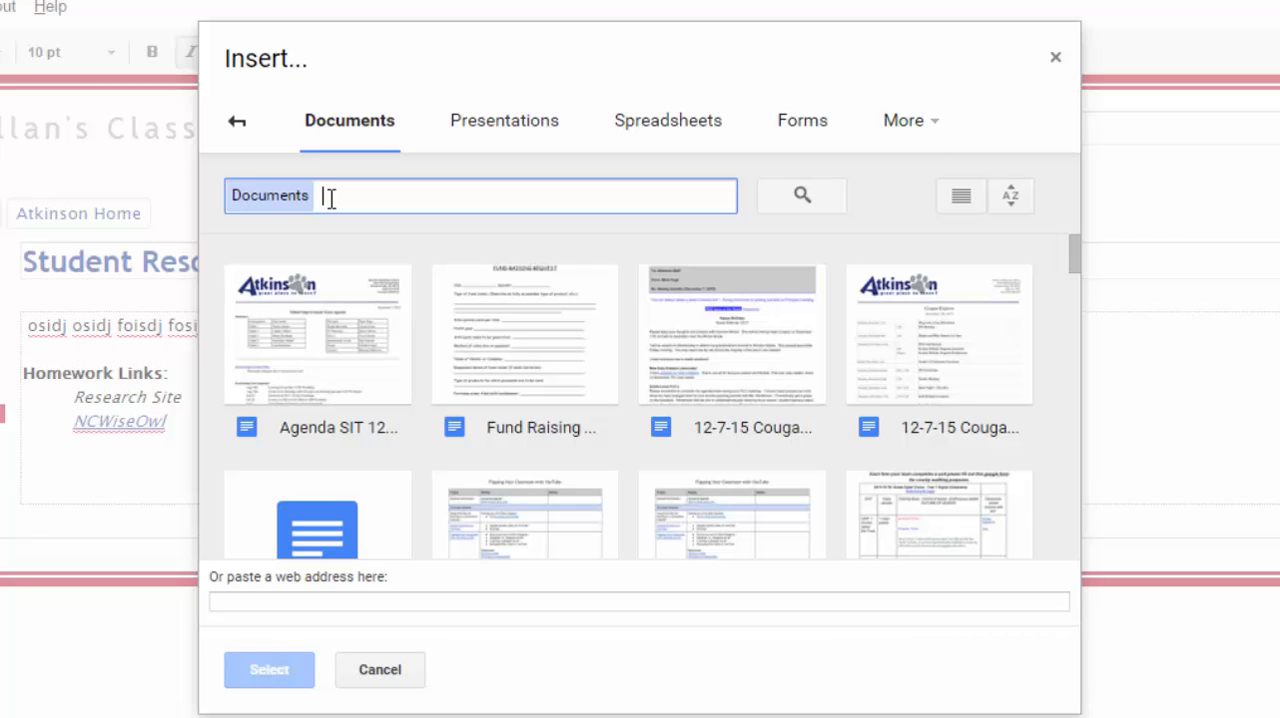
{"action": "type", "text": "s"}
{"action": "key", "text": "BackSpace"}
{"action": "type", "text": "digital"}
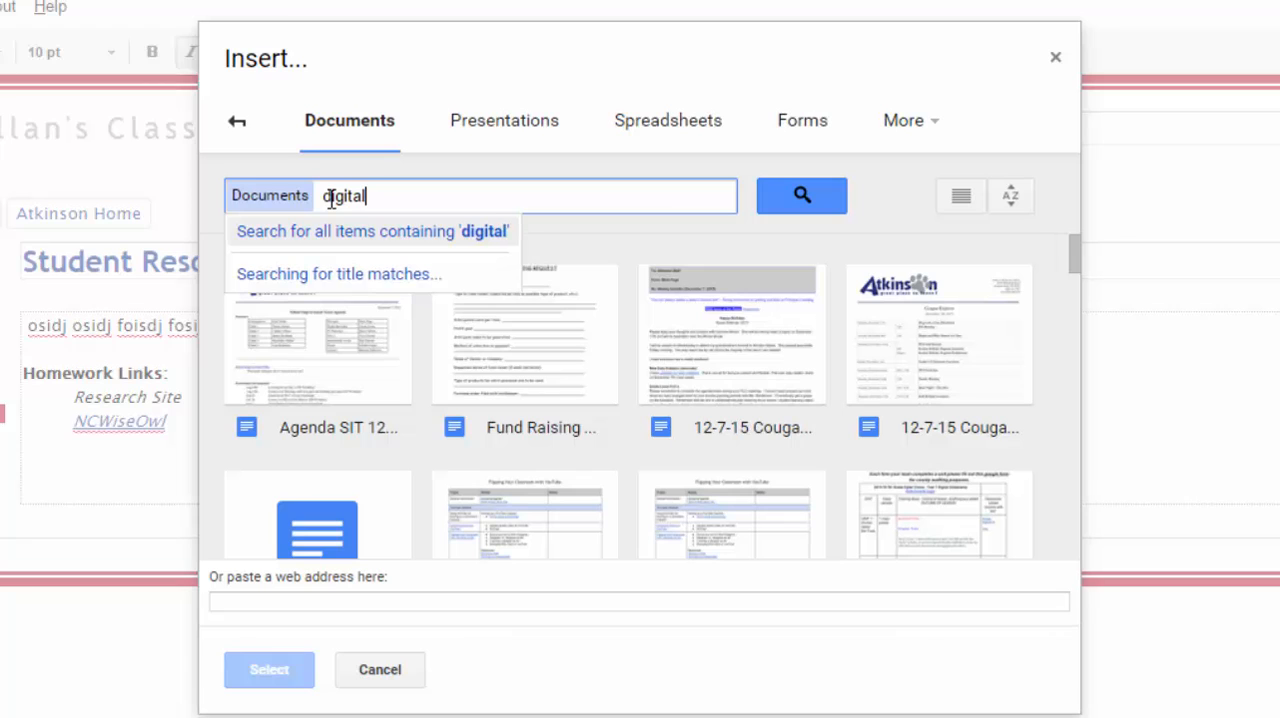
{"action": "type", "text": "storytelling"}
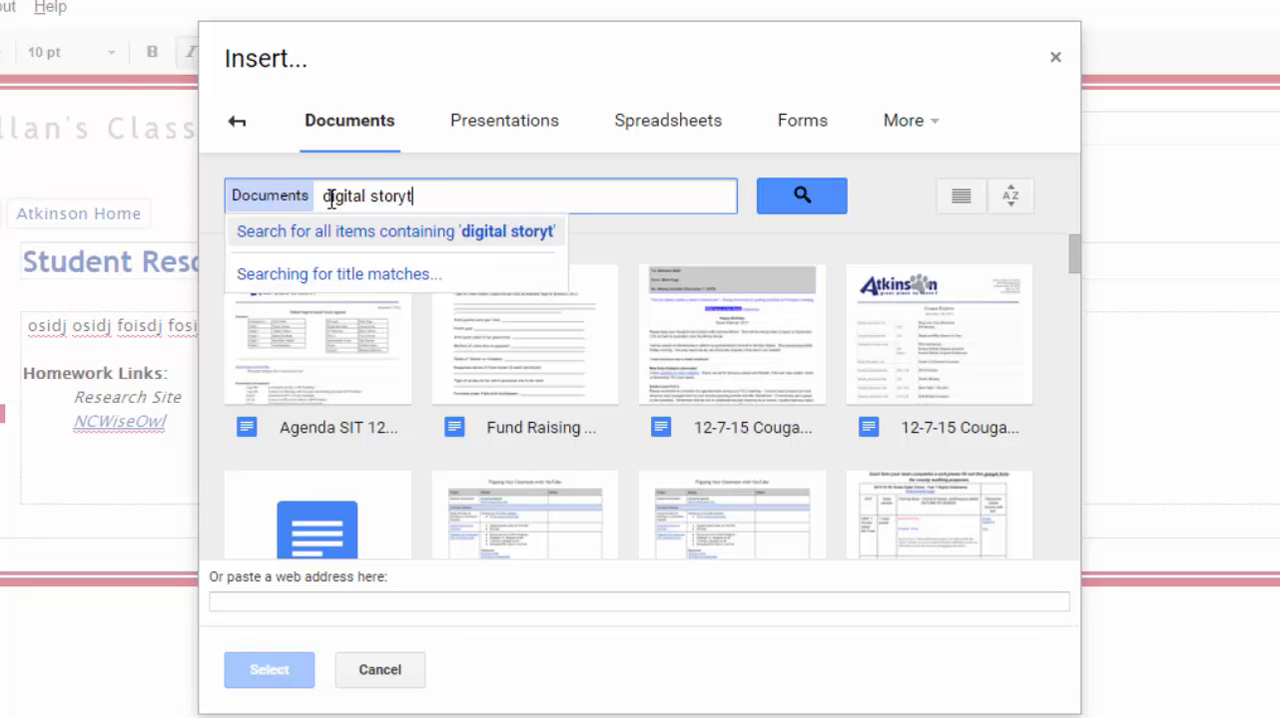
{"action": "key", "text": "Return"}
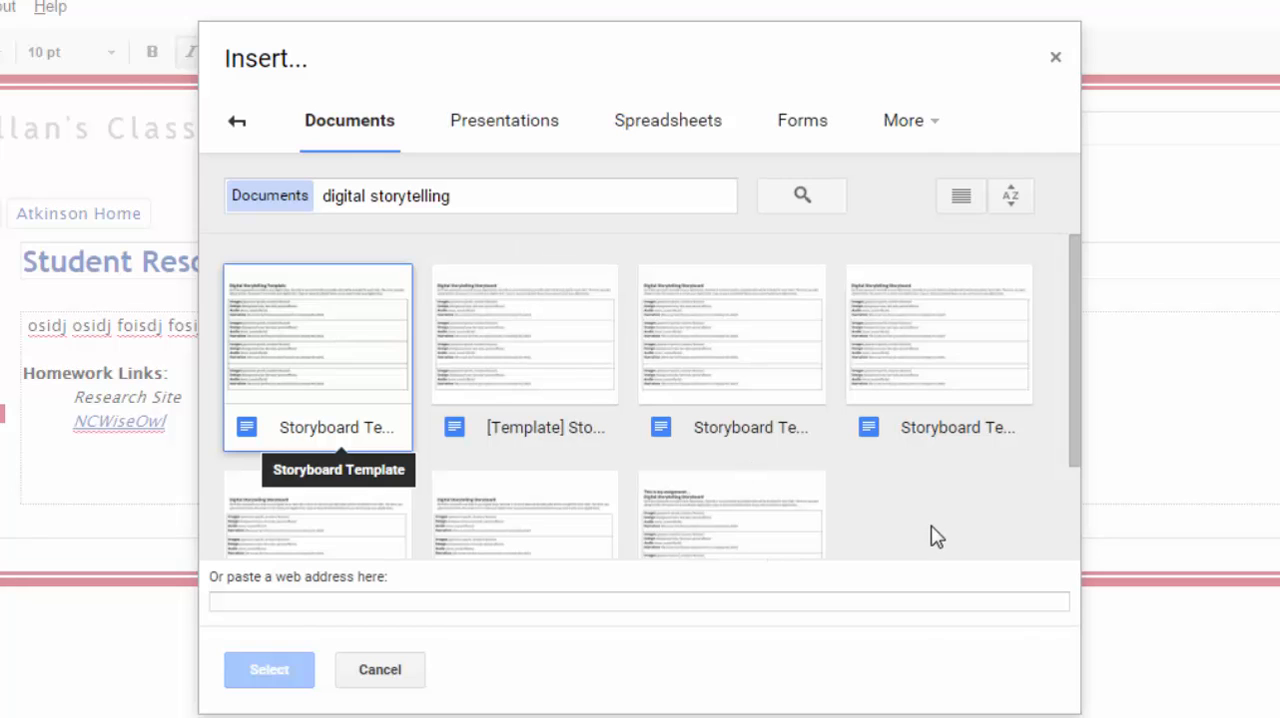
- Embed the first Storyboard Template document with its border and title included, and save the Student Resources page
{"action": "left_click", "coordinate": [320, 386]}
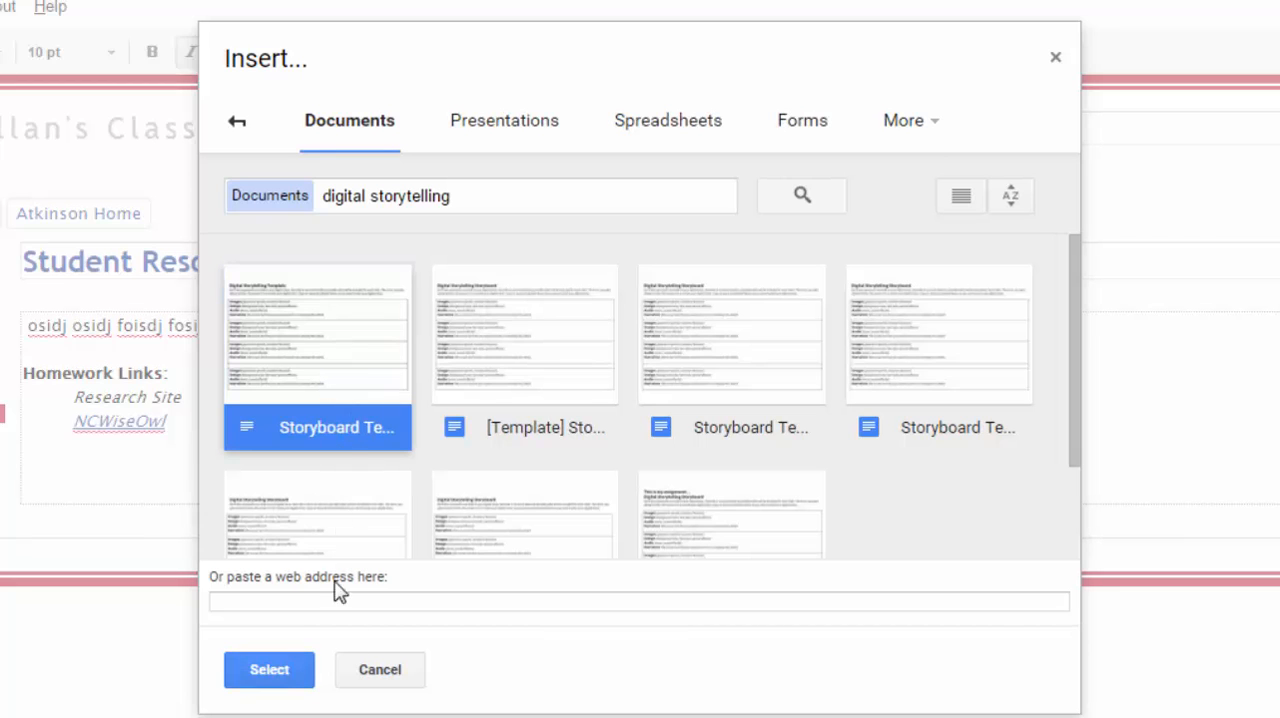
{"action": "left_click", "coordinate": [279, 670]}
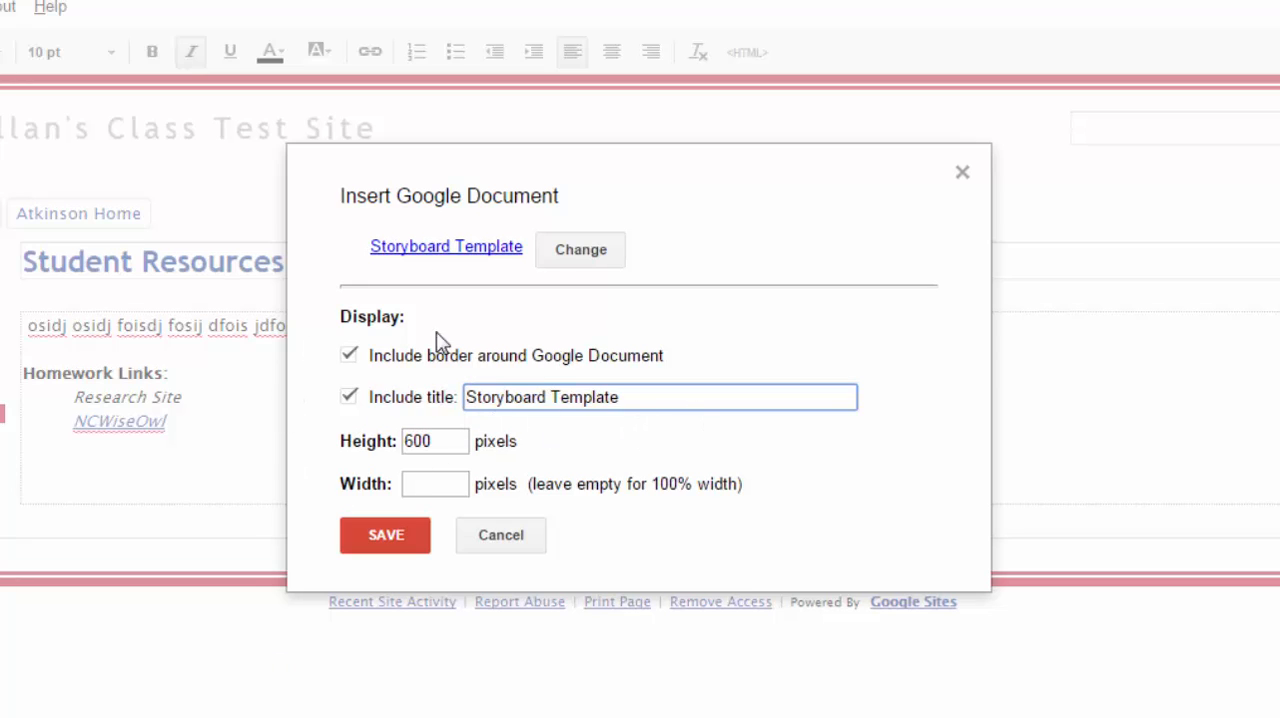
{"action": "left_click", "coordinate": [374, 534]}
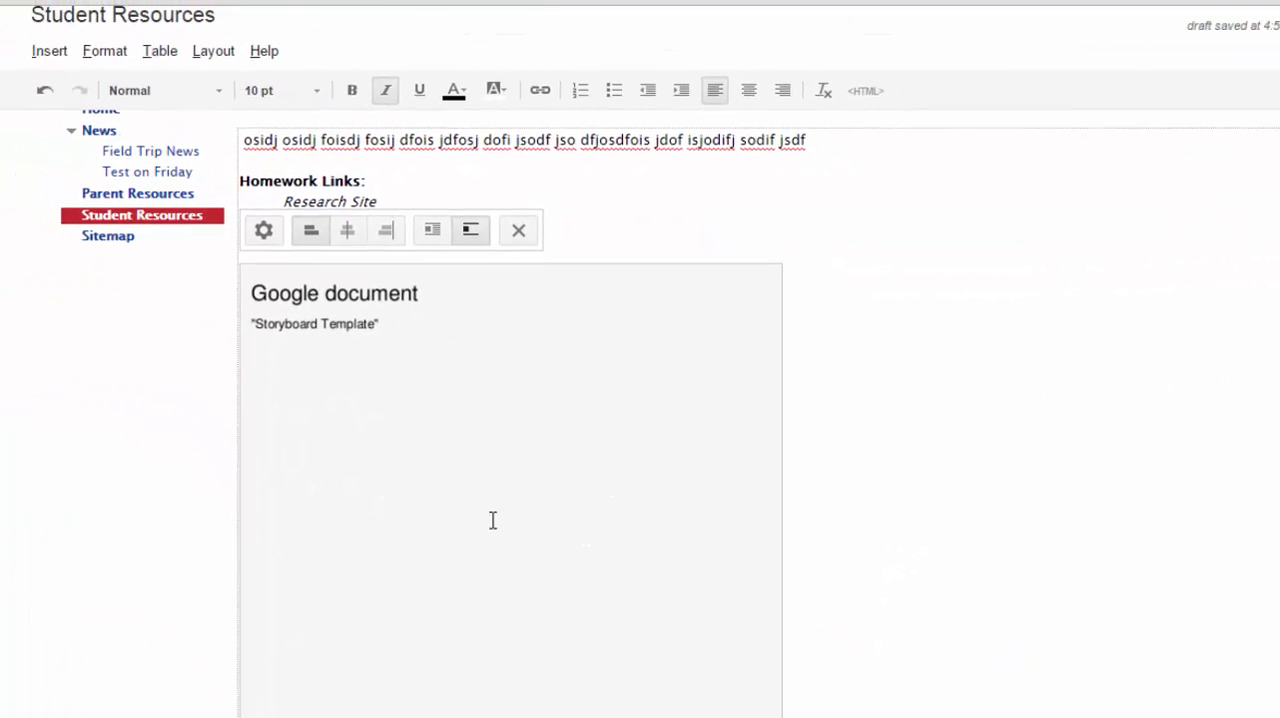
{"action": "left_click", "coordinate": [263, 231]}
{"action": "left_click", "coordinate": [1045, 227]}
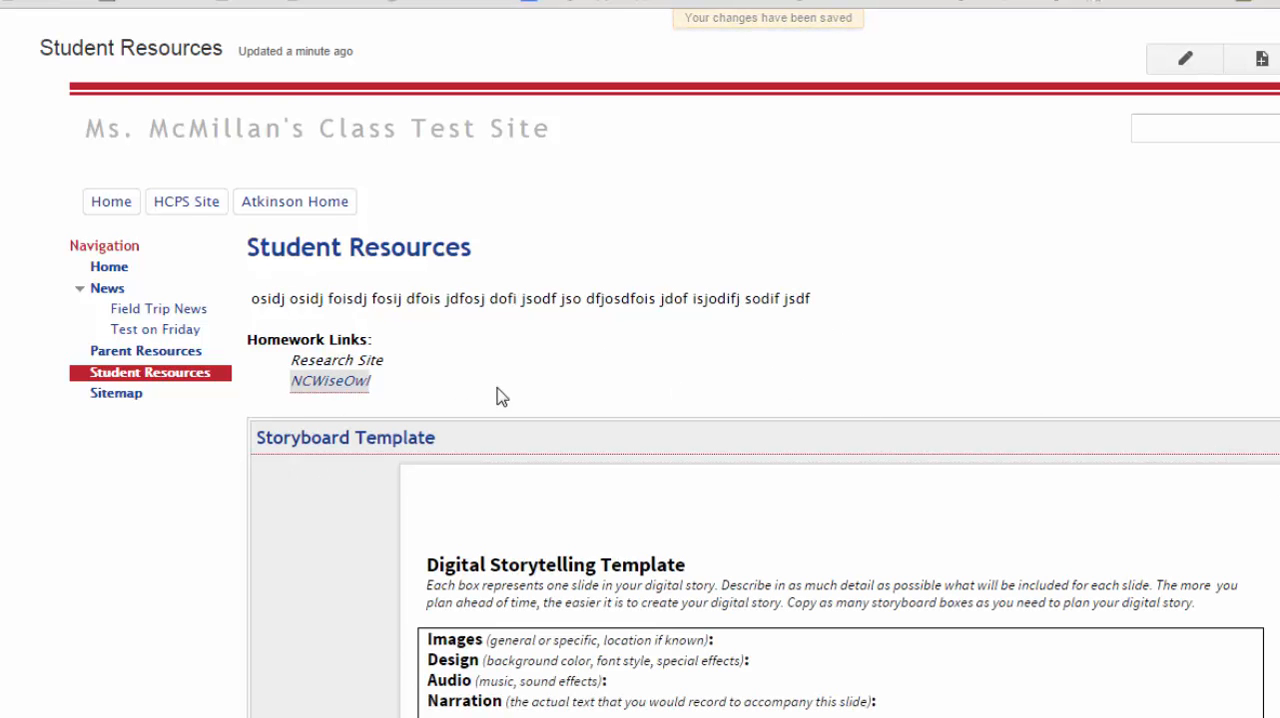
- Examine how the embedded Storyboard Template displays and scrolls on the saved Student Resources page
{"action": "scroll", "coordinate": [613, 395], "scroll_direction": "down", "scroll_amount": 2}
{"action": "scroll", "coordinate": [1231, 457], "scroll_direction": "down", "scroll_amount": 10}
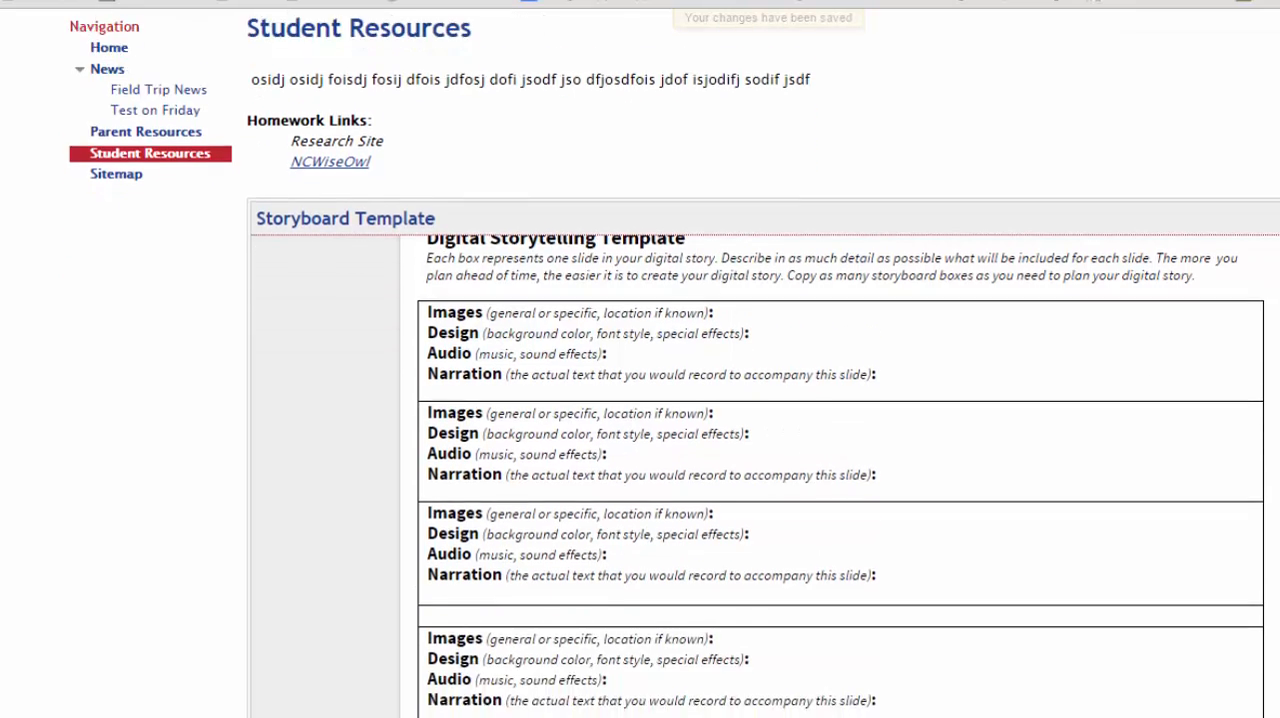
{"action": "scroll", "coordinate": [1114, 431], "scroll_direction": "up", "scroll_amount": 10}
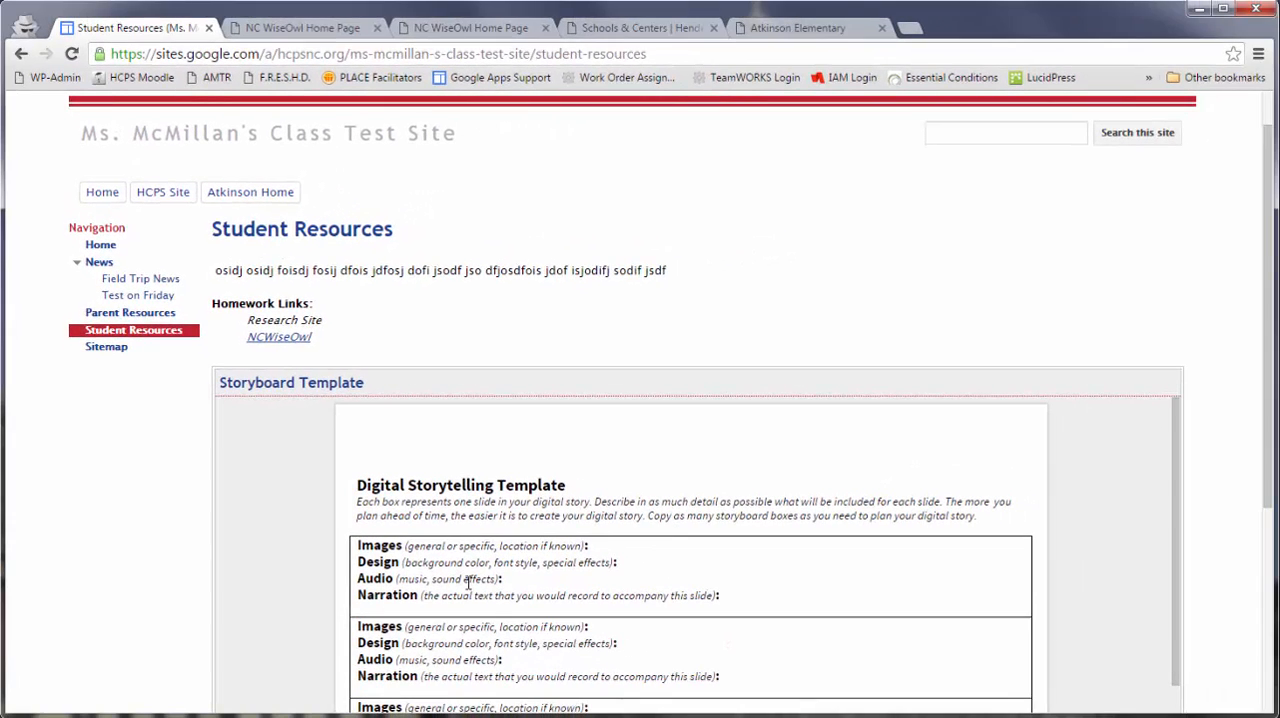
{"action": "scroll", "coordinate": [529, 497], "scroll_direction": "down", "scroll_amount": 5}
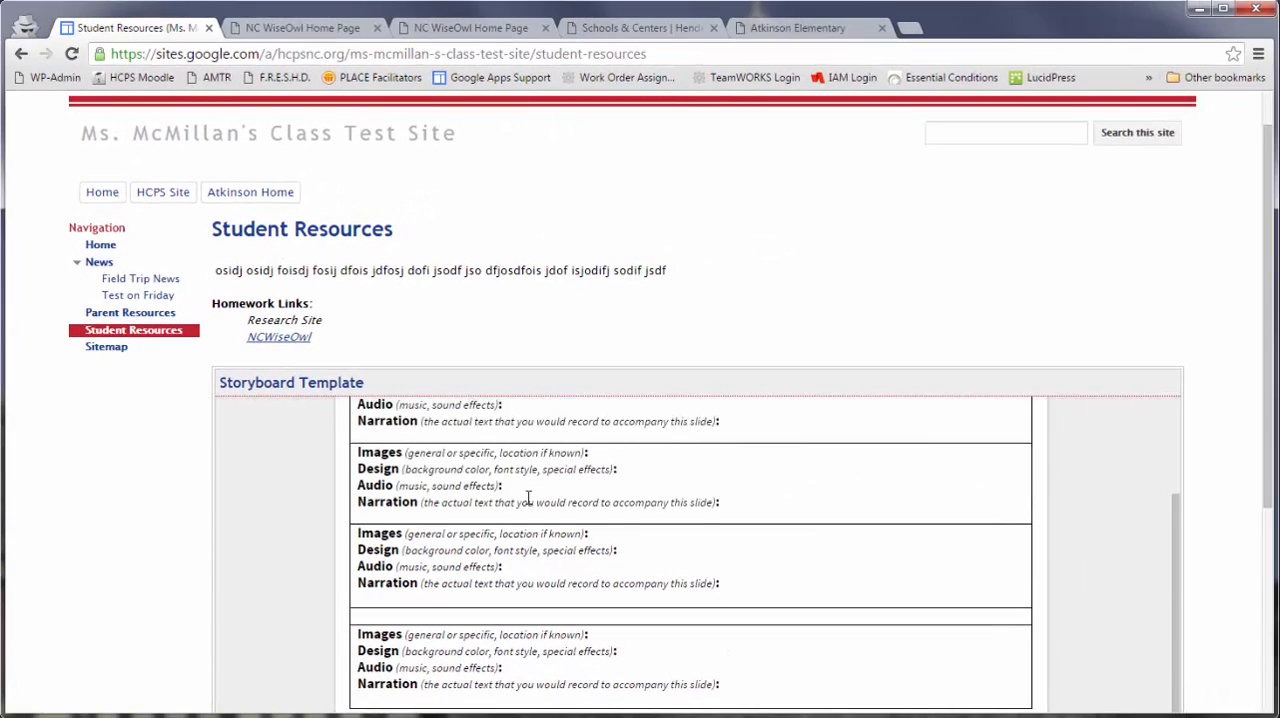
{"action": "scroll", "coordinate": [1213, 428], "scroll_direction": "down", "scroll_amount": 2}
{"action": "scroll", "coordinate": [1213, 428], "scroll_direction": "down", "scroll_amount": 2}
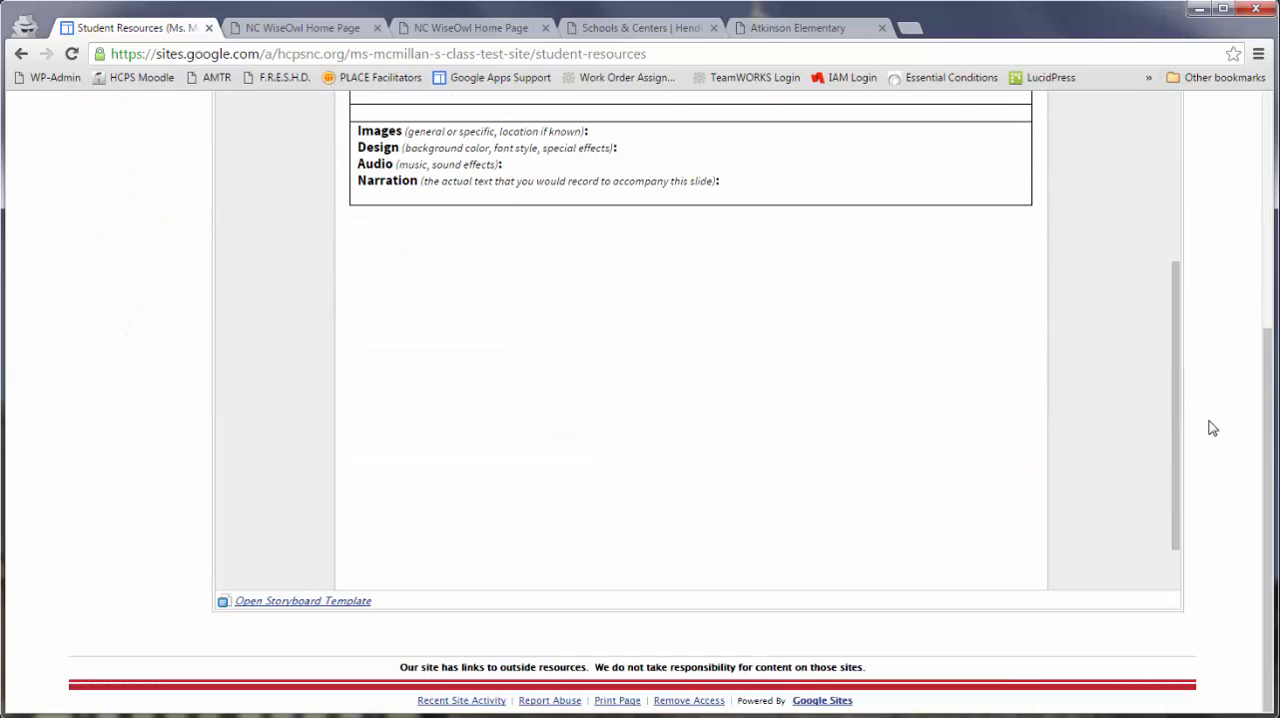
{"action": "scroll", "coordinate": [1213, 428], "scroll_direction": "up", "scroll_amount": 4}
{"action": "scroll", "coordinate": [583, 458], "scroll_direction": "up", "scroll_amount": 5}
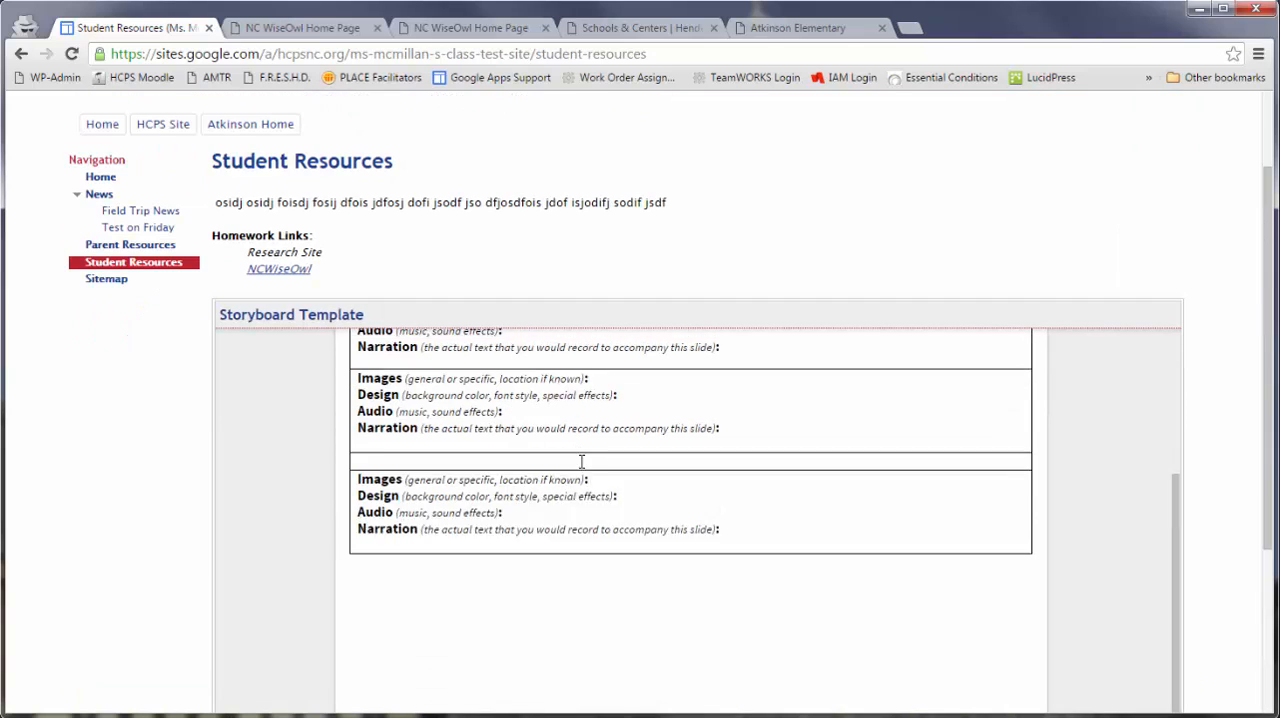
- Open the Student Resources page for editing and add a new line below the embedded Storyboard Template document
{"action": "scroll", "coordinate": [581, 460], "scroll_direction": "up", "scroll_amount": 1}
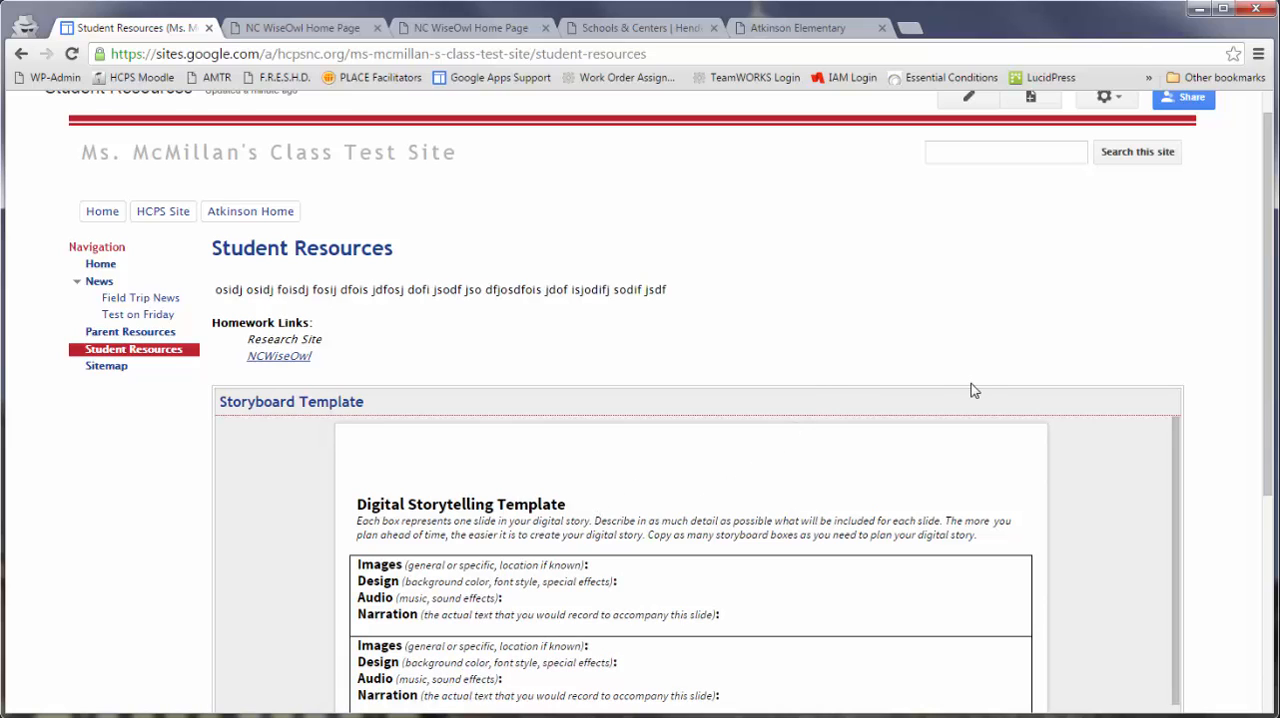
{"action": "scroll", "coordinate": [956, 367], "scroll_direction": "up", "scroll_amount": 1}
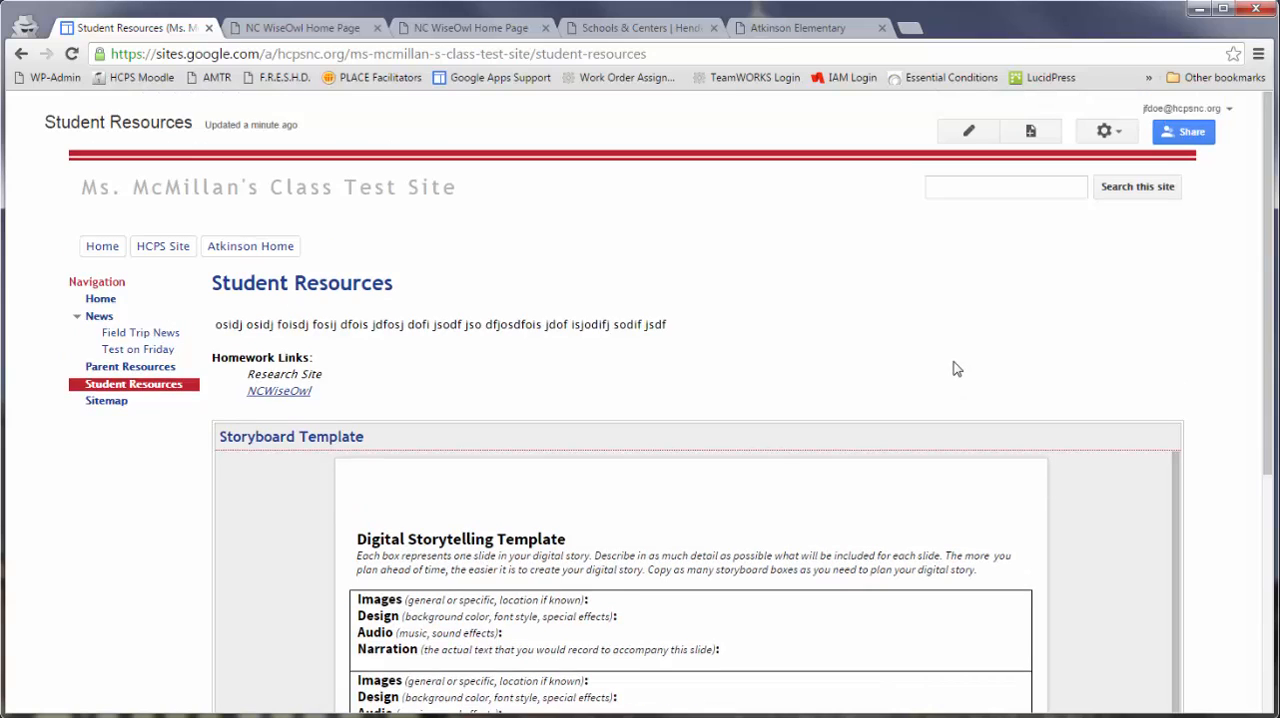
{"action": "left_click", "coordinate": [968, 131]}
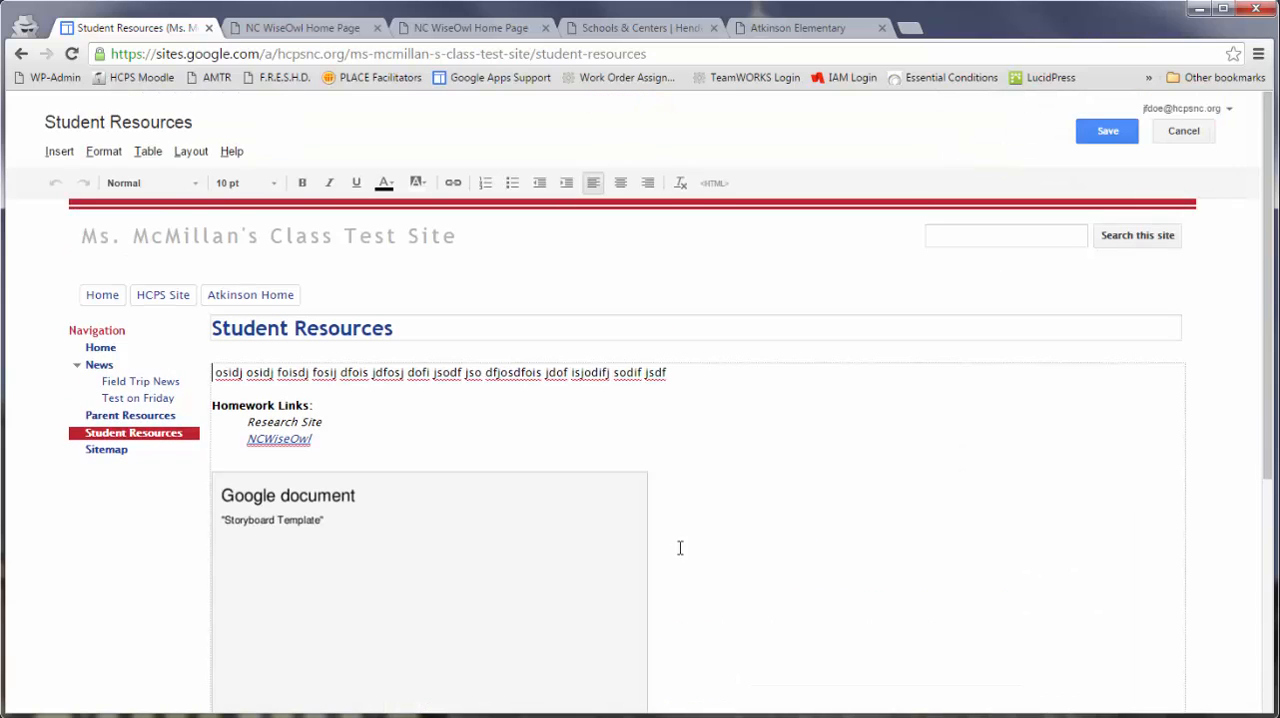
{"action": "scroll", "coordinate": [680, 540], "scroll_direction": "down", "scroll_amount": 4}
{"action": "left_click", "coordinate": [690, 527]}
{"action": "key", "text": "Return"}
{"action": "key", "text": "Return"}
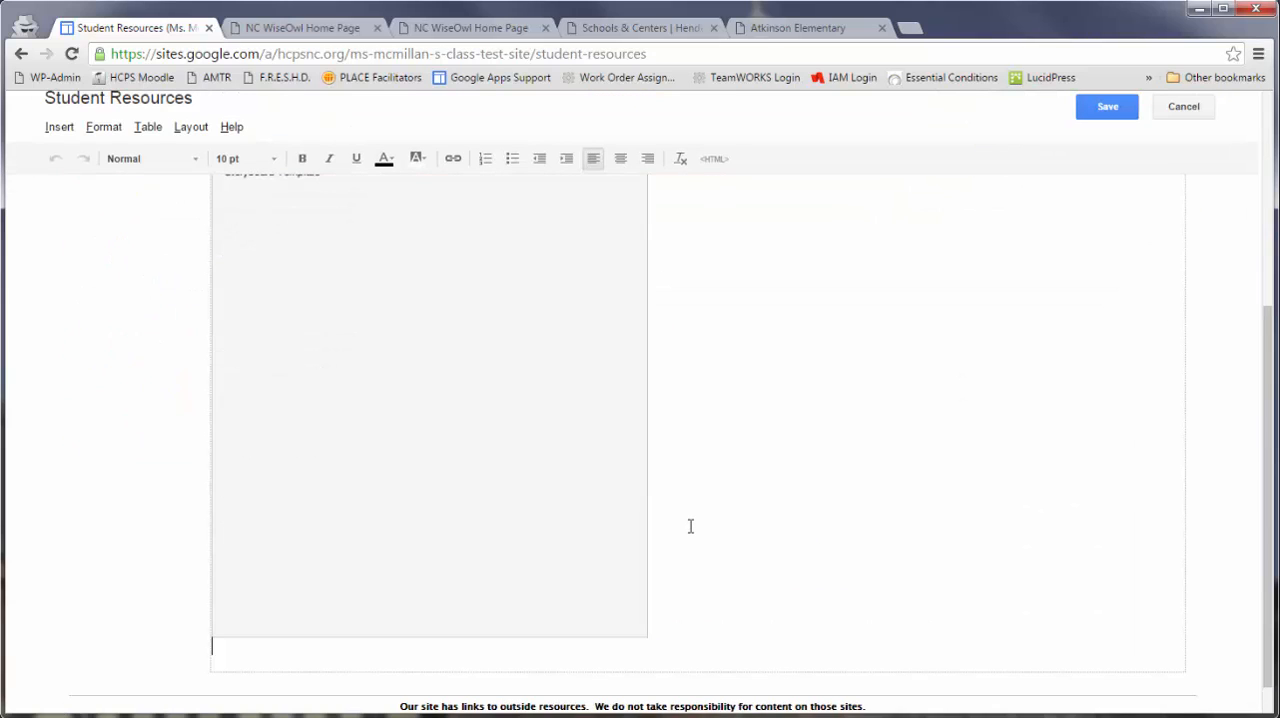
- Insert the Exit Ticket form from Google Drive with its border and title included, and save the Student Resources page
{"action": "left_click", "coordinate": [62, 128]}
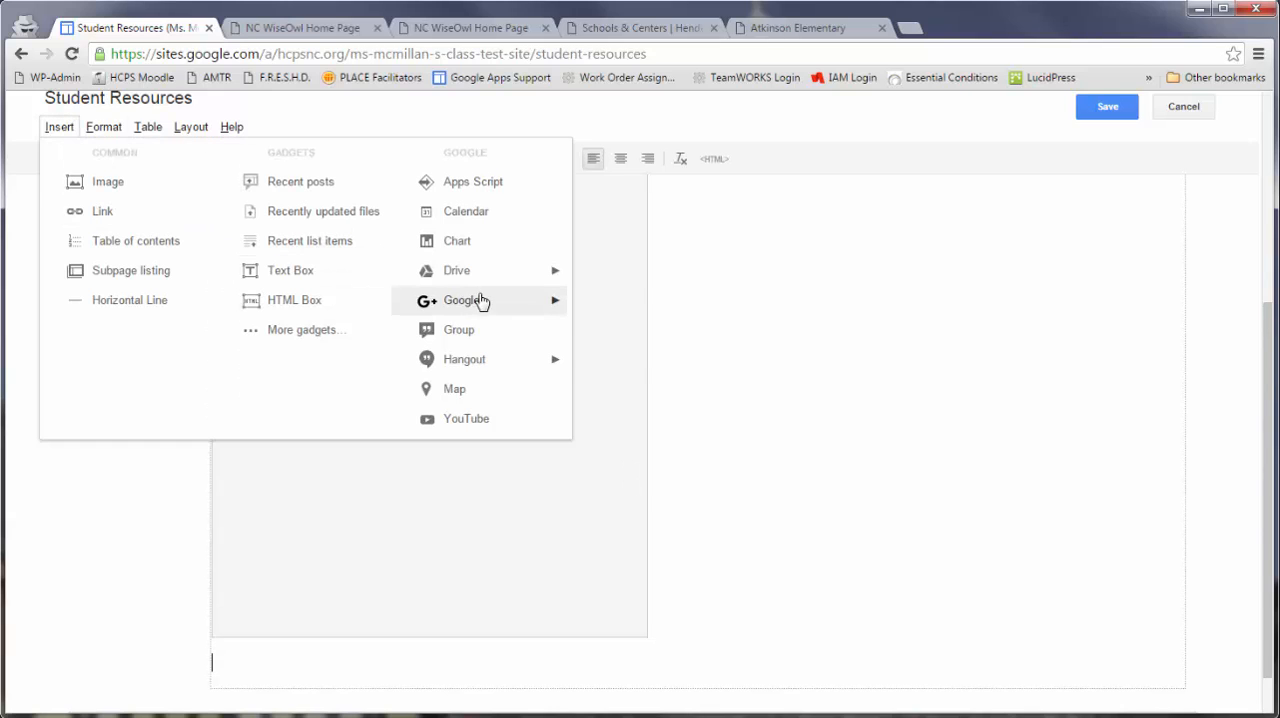
{"action": "mouse_move", "coordinate": [481, 283]}
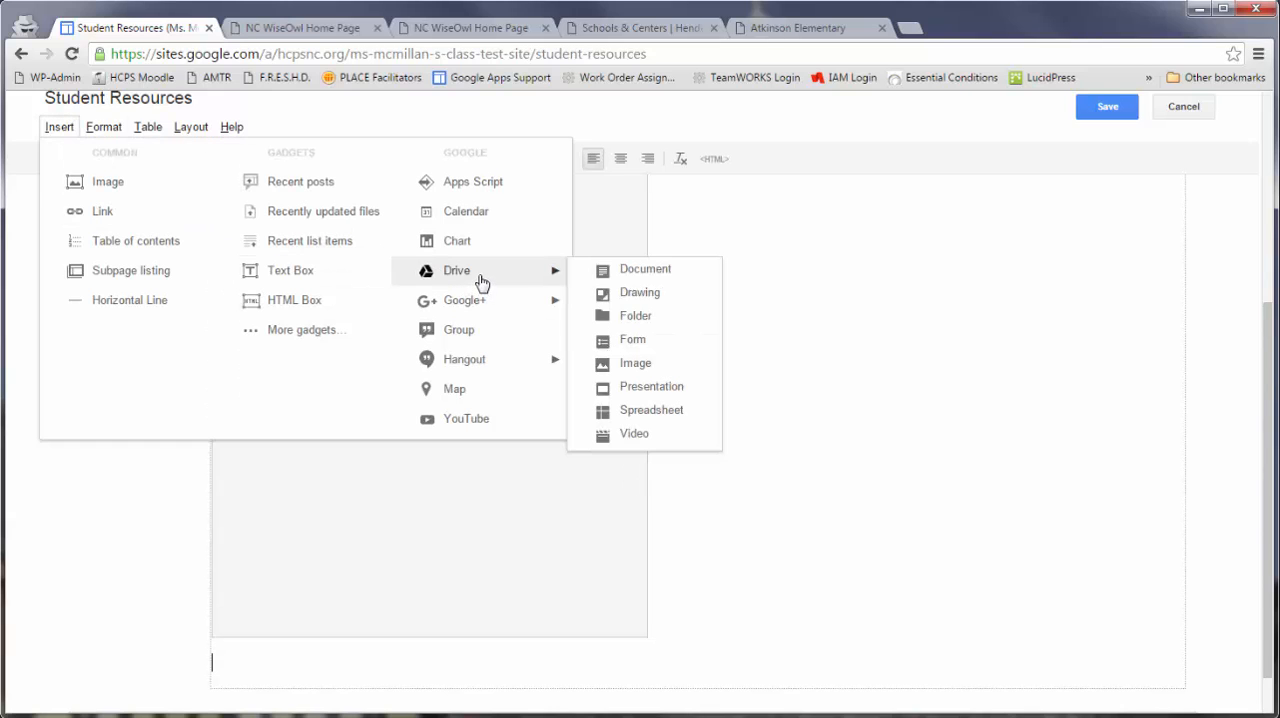
{"action": "left_click", "coordinate": [630, 345]}
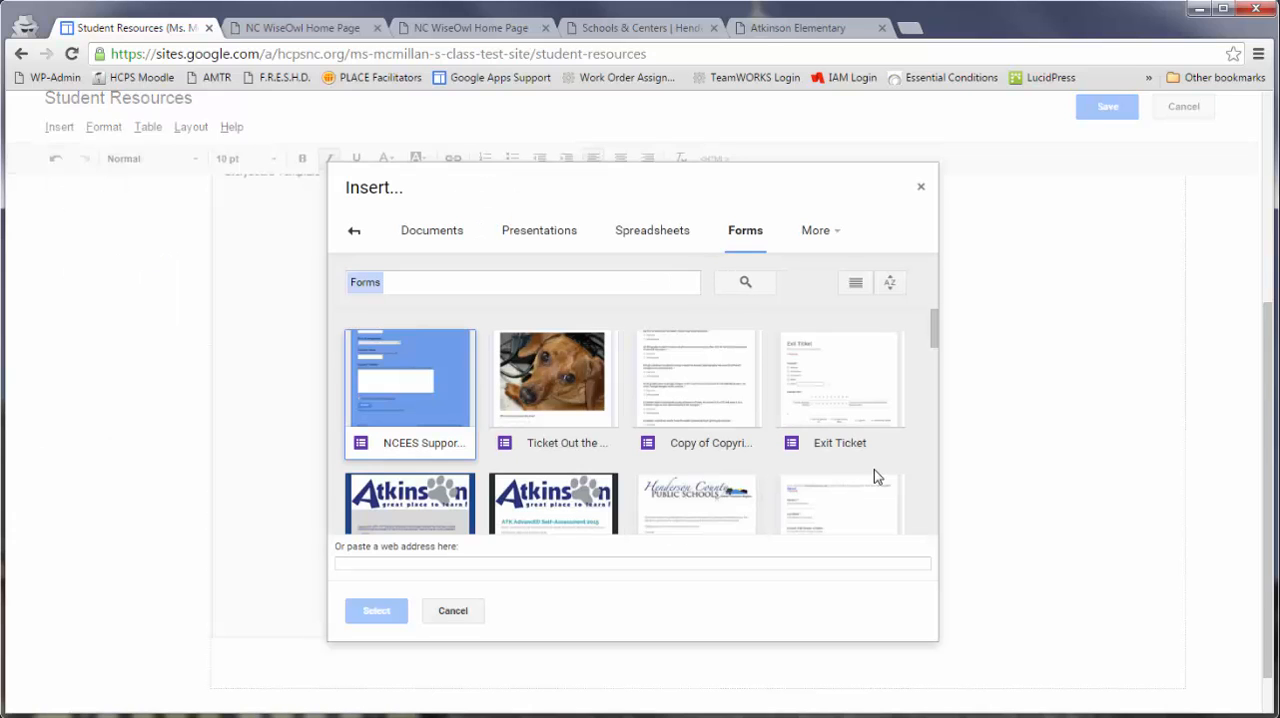
{"action": "left_click", "coordinate": [866, 372]}
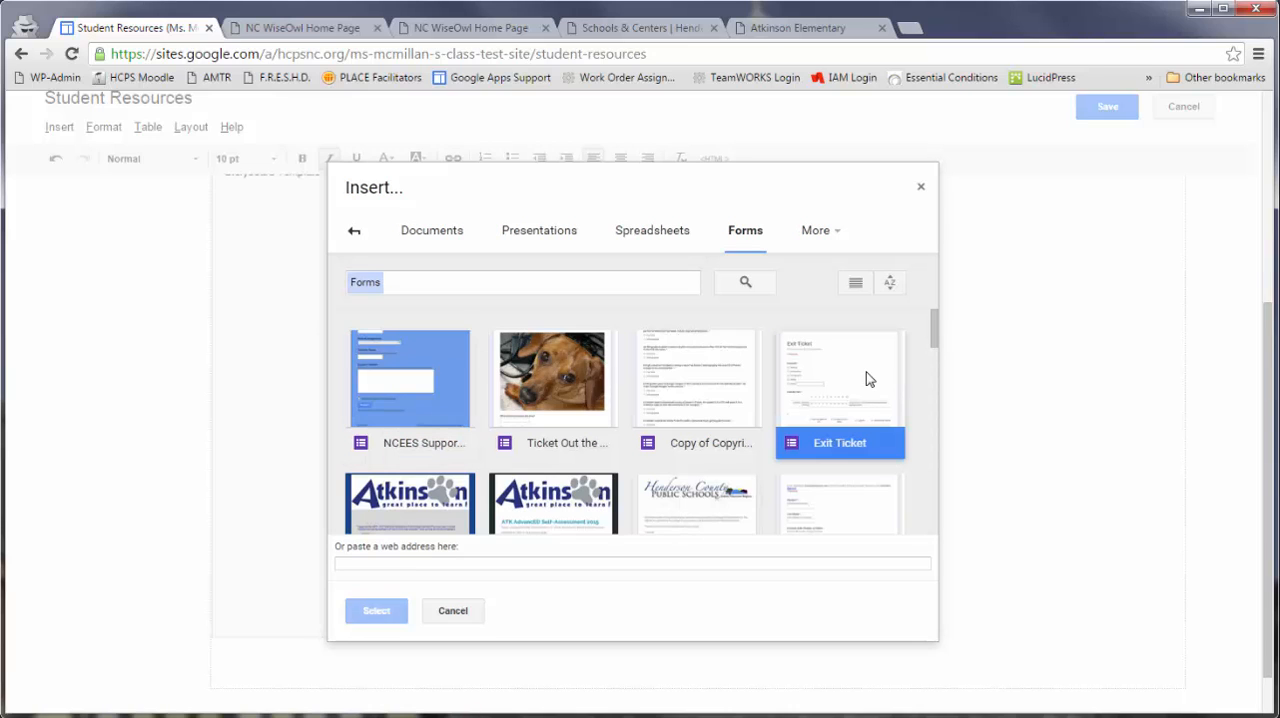
{"action": "left_click", "coordinate": [393, 612]}
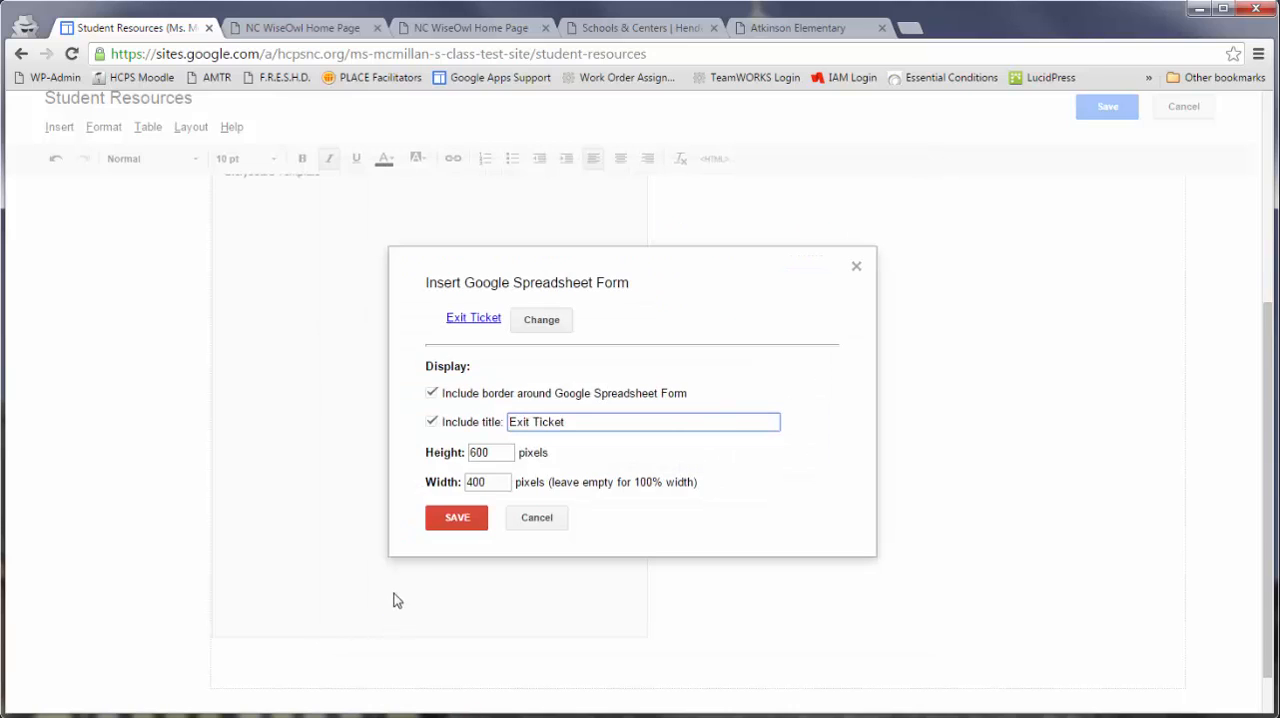
{"action": "left_click", "coordinate": [478, 527]}
{"action": "scroll", "coordinate": [772, 546], "scroll_direction": "down", "scroll_amount": 3}
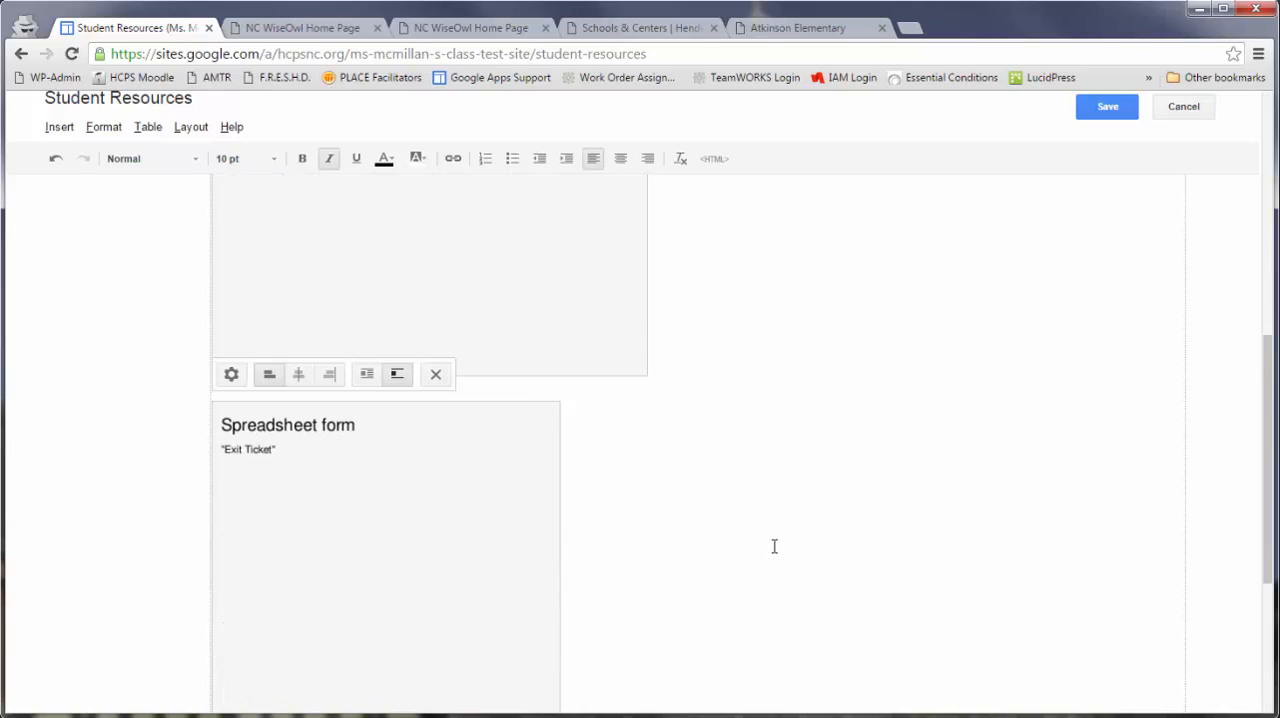
{"action": "scroll", "coordinate": [774, 546], "scroll_direction": "up", "scroll_amount": 5}
{"action": "left_click", "coordinate": [1107, 108]}
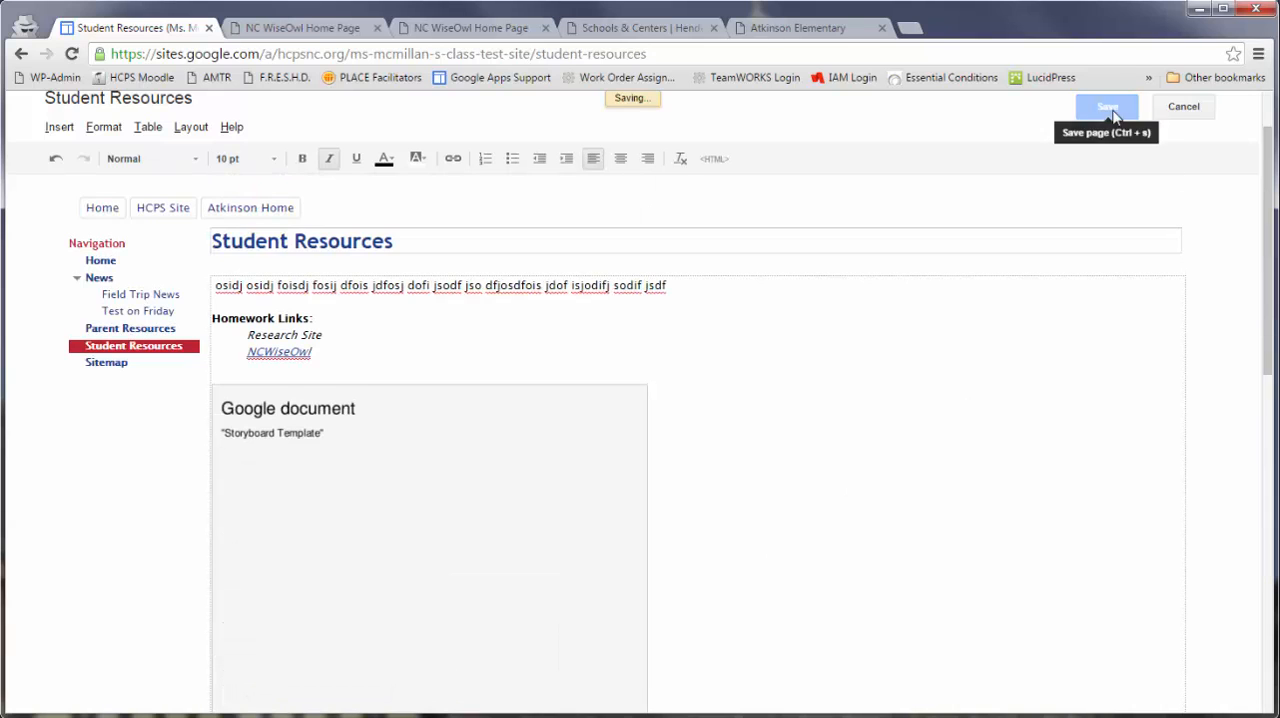
- Examine how the embedded Exit Ticket form displays and scrolls below the Storyboard Template on the saved page
{"action": "scroll", "coordinate": [889, 500], "scroll_direction": "down", "scroll_amount": 2}
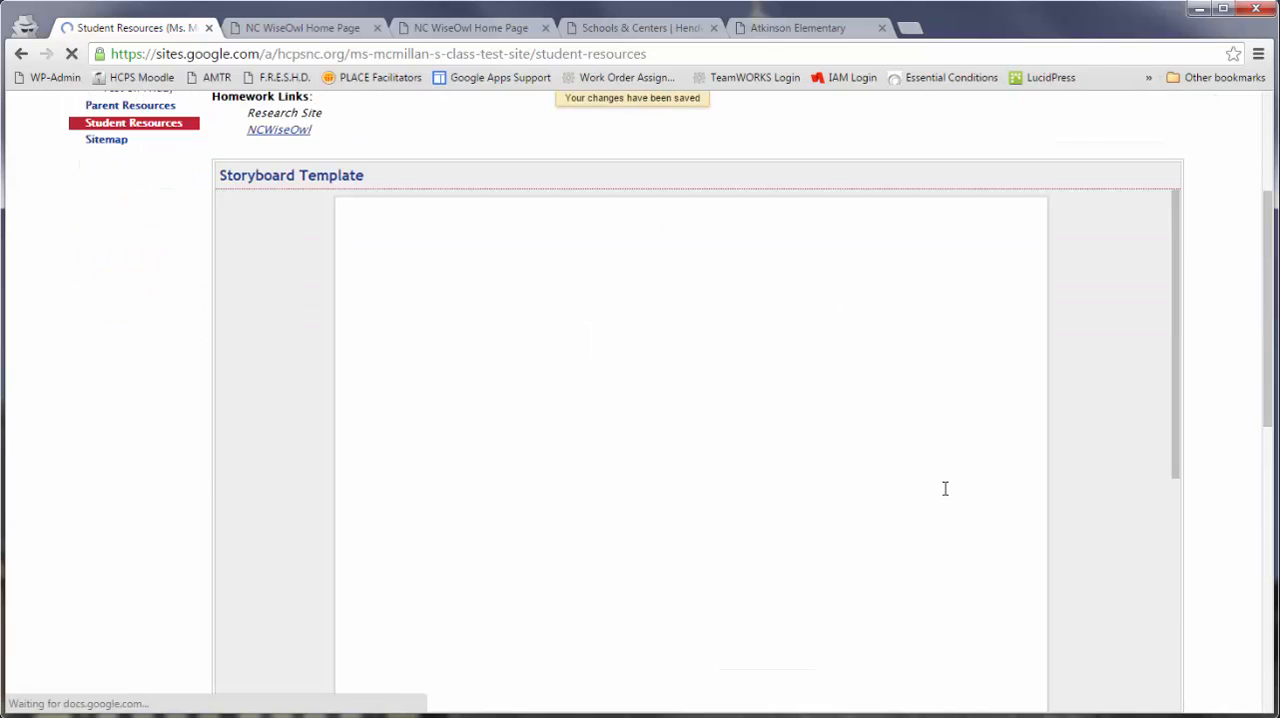
{"action": "scroll", "coordinate": [1234, 492], "scroll_direction": "down", "scroll_amount": 5}
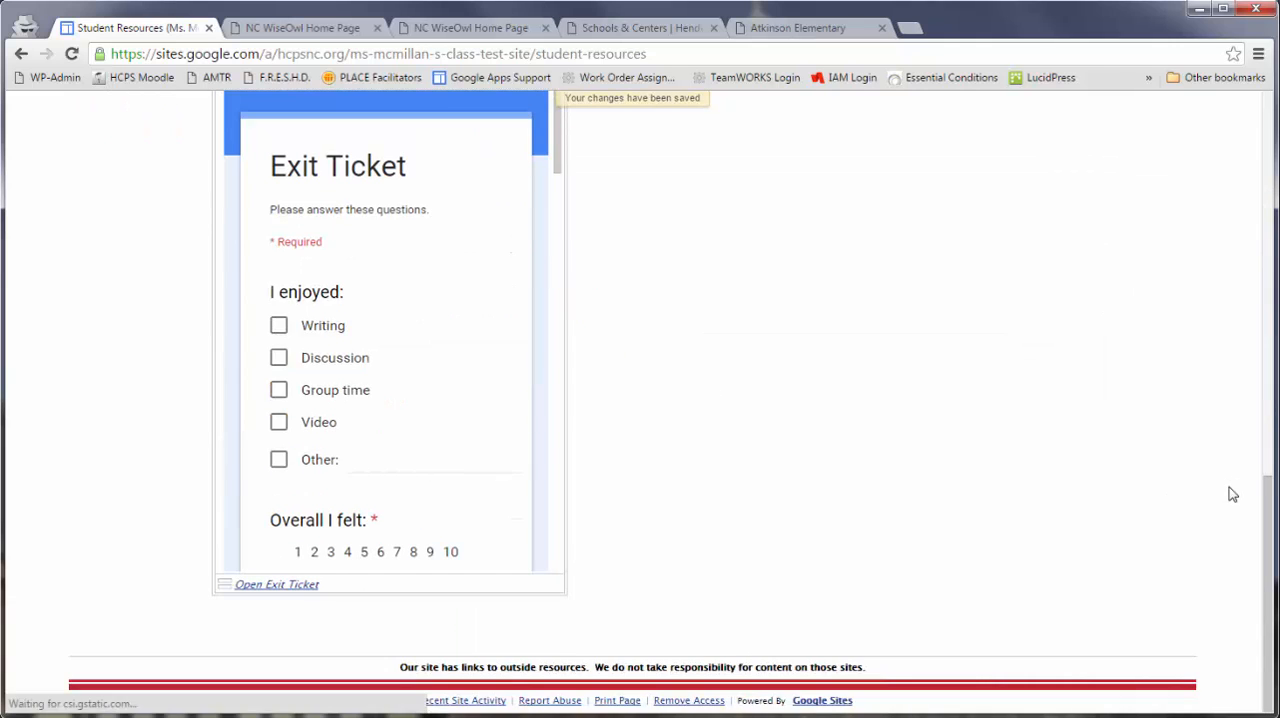
{"action": "scroll", "coordinate": [380, 423], "scroll_direction": "down", "scroll_amount": 5}
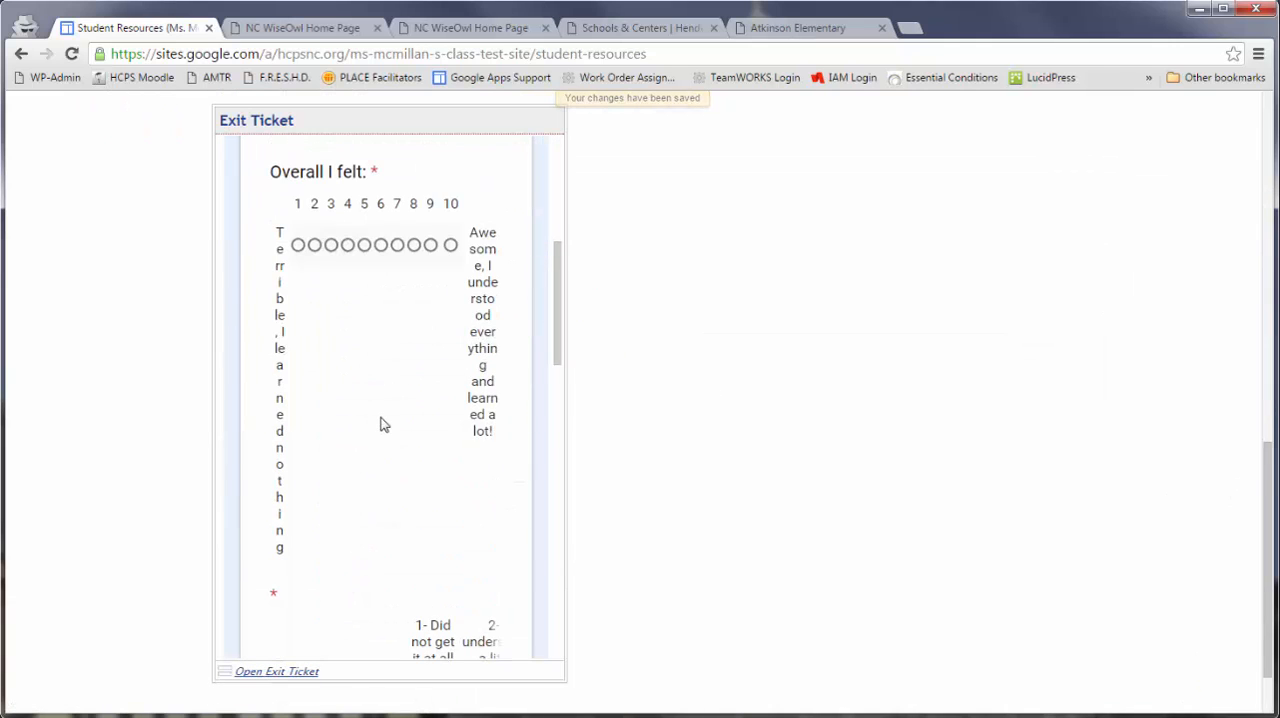
{"action": "scroll", "coordinate": [385, 424], "scroll_direction": "up", "scroll_amount": 5}
{"action": "scroll", "coordinate": [420, 426], "scroll_direction": "up", "scroll_amount": 3}
{"action": "scroll", "coordinate": [551, 477], "scroll_direction": "down", "scroll_amount": 4}
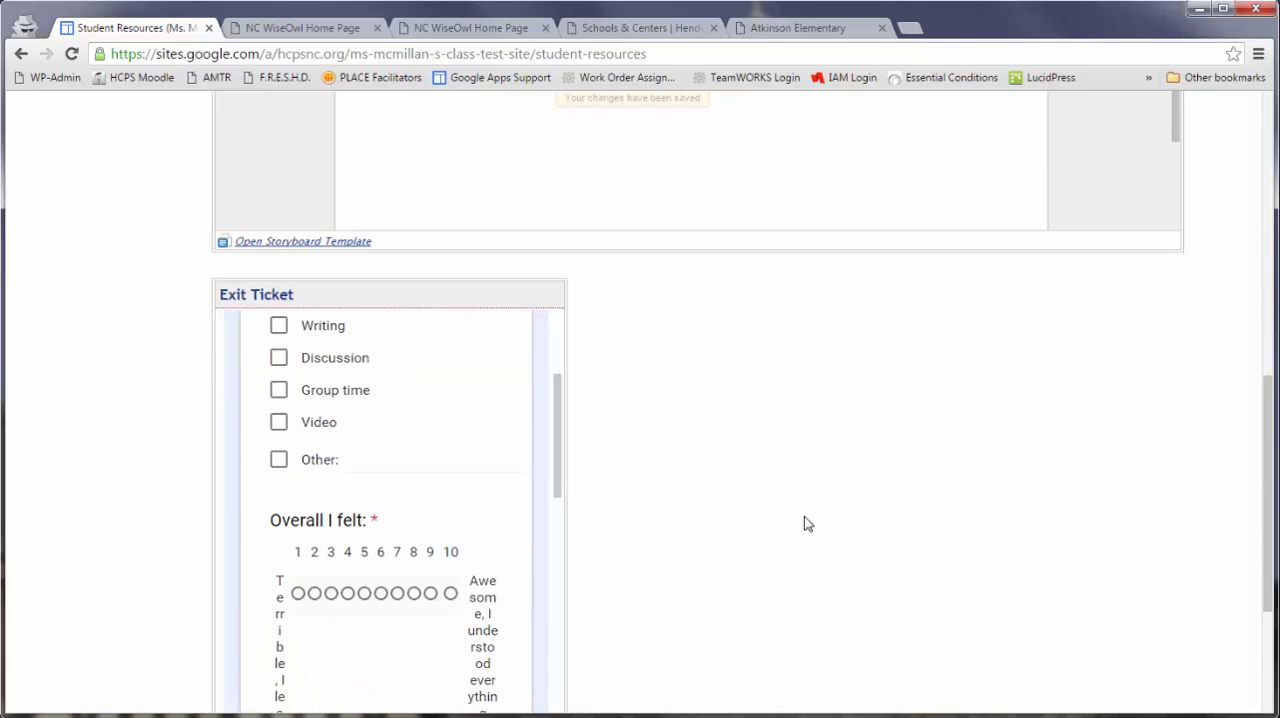
{"action": "scroll", "coordinate": [1036, 473], "scroll_direction": "down", "scroll_amount": 1}
{"action": "scroll", "coordinate": [1036, 473], "scroll_direction": "down", "scroll_amount": 2}
{"action": "scroll", "coordinate": [1010, 476], "scroll_direction": "up", "scroll_amount": 1}
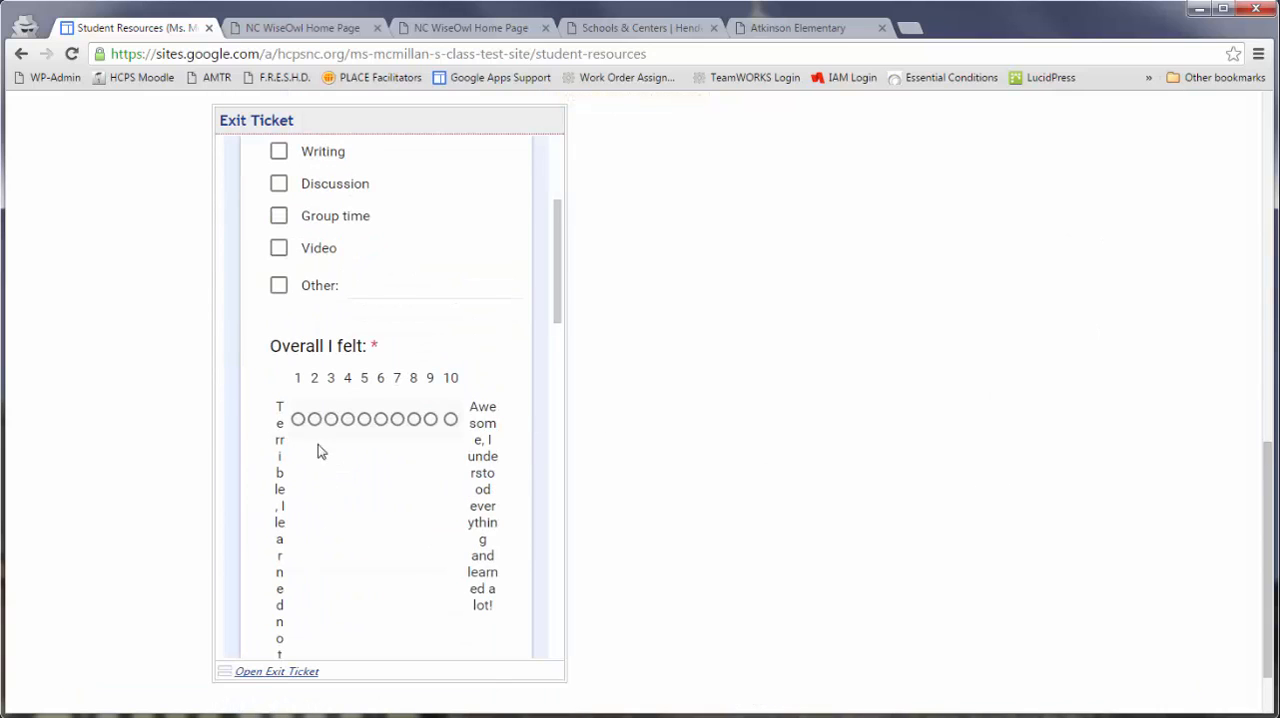
{"action": "scroll", "coordinate": [457, 423], "scroll_direction": "up", "scroll_amount": 2}
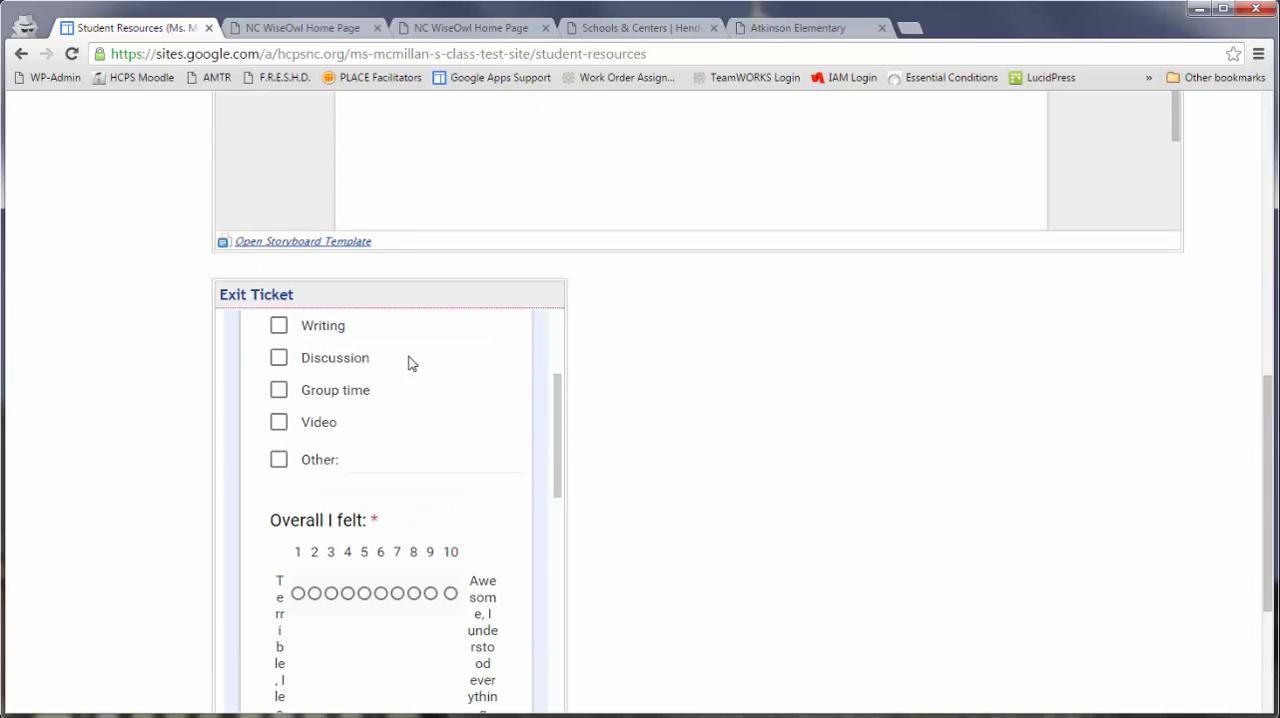
{"action": "scroll", "coordinate": [1066, 447], "scroll_direction": "up", "scroll_amount": 1}
{"action": "scroll", "coordinate": [1230, 407], "scroll_direction": "up", "scroll_amount": 10}
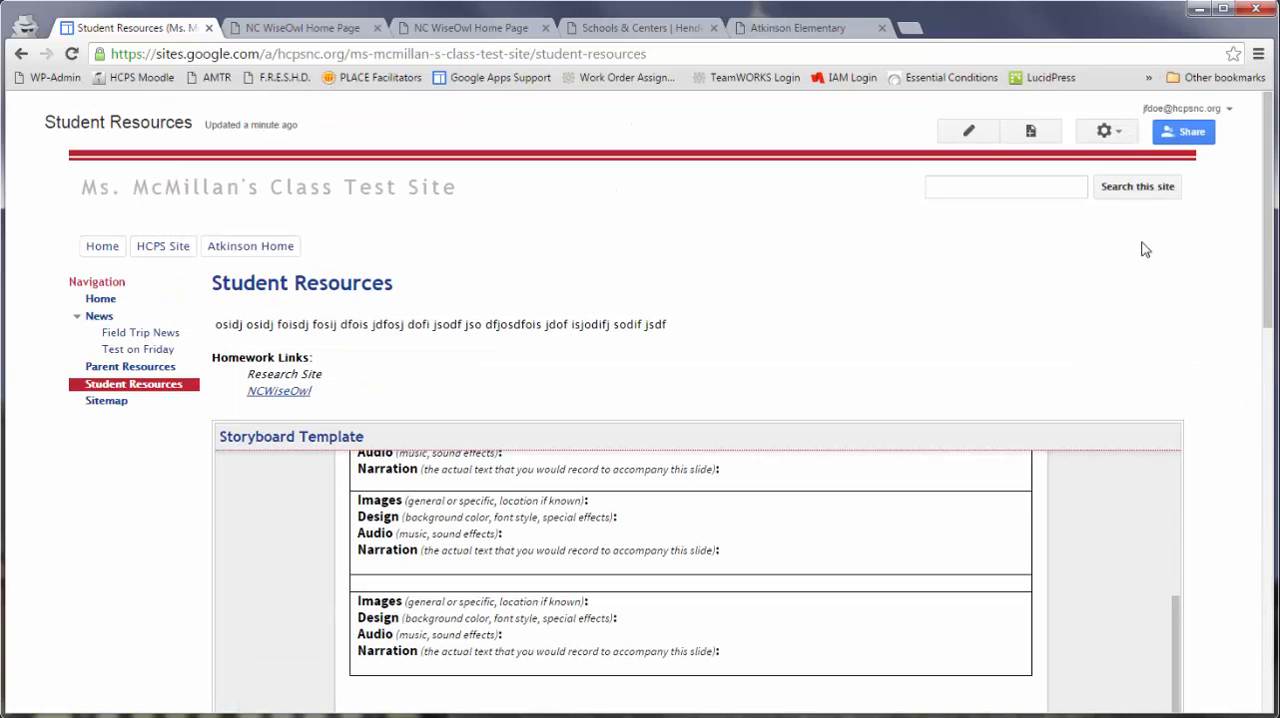
- Edit the Exit Ticket form's properties to leave its width empty for 100% width, save the page and check the form
{"action": "left_click", "coordinate": [967, 140]}
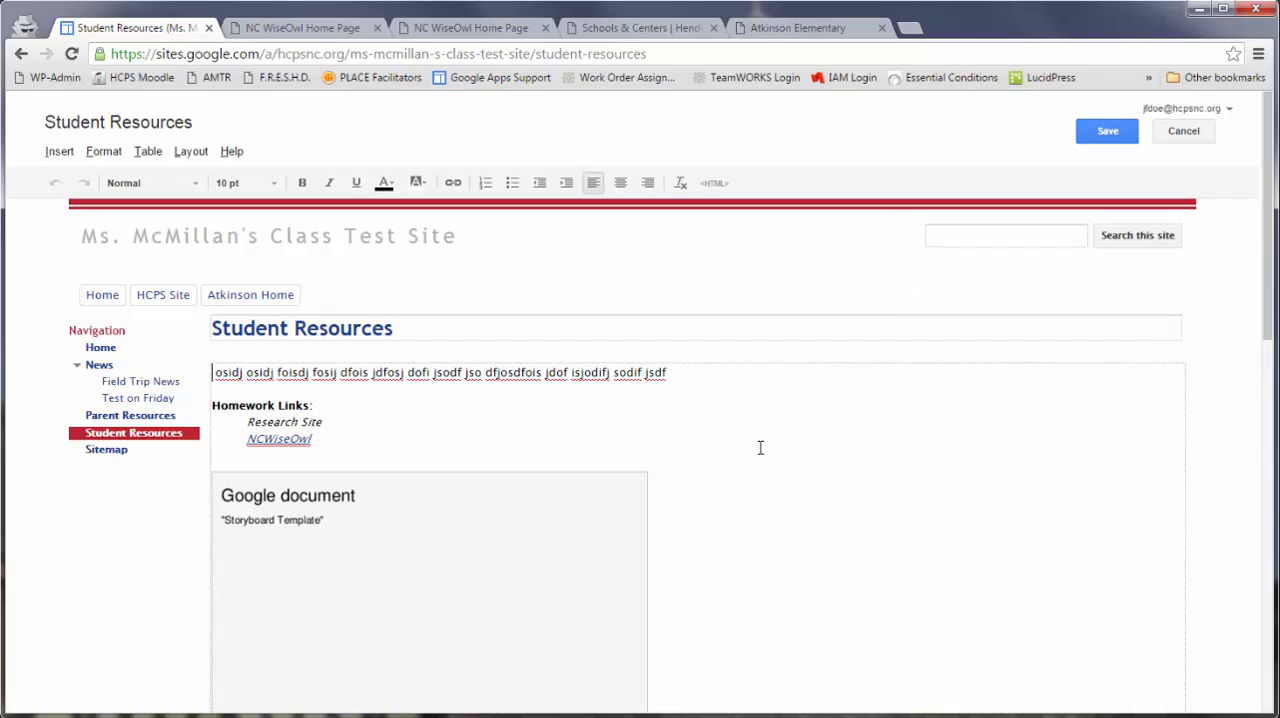
{"action": "scroll", "coordinate": [760, 447], "scroll_direction": "down", "scroll_amount": 9}
{"action": "left_click", "coordinate": [395, 377]}
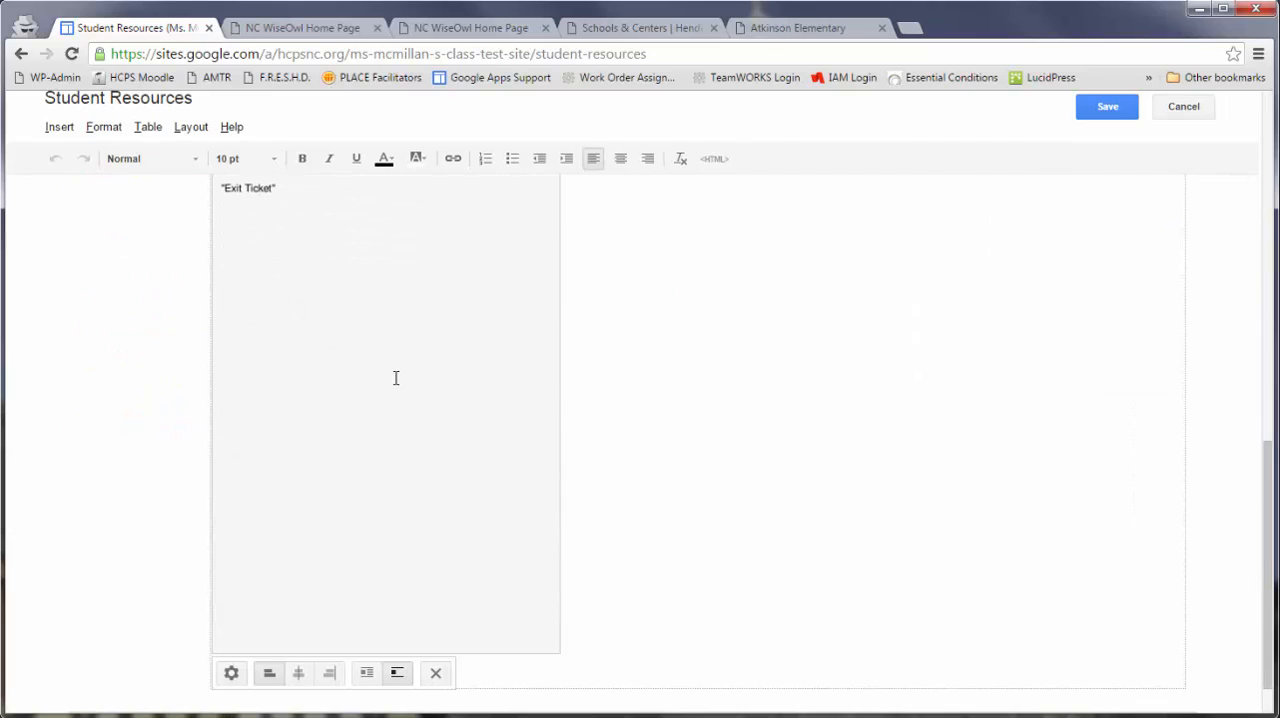
{"action": "left_click", "coordinate": [231, 673]}
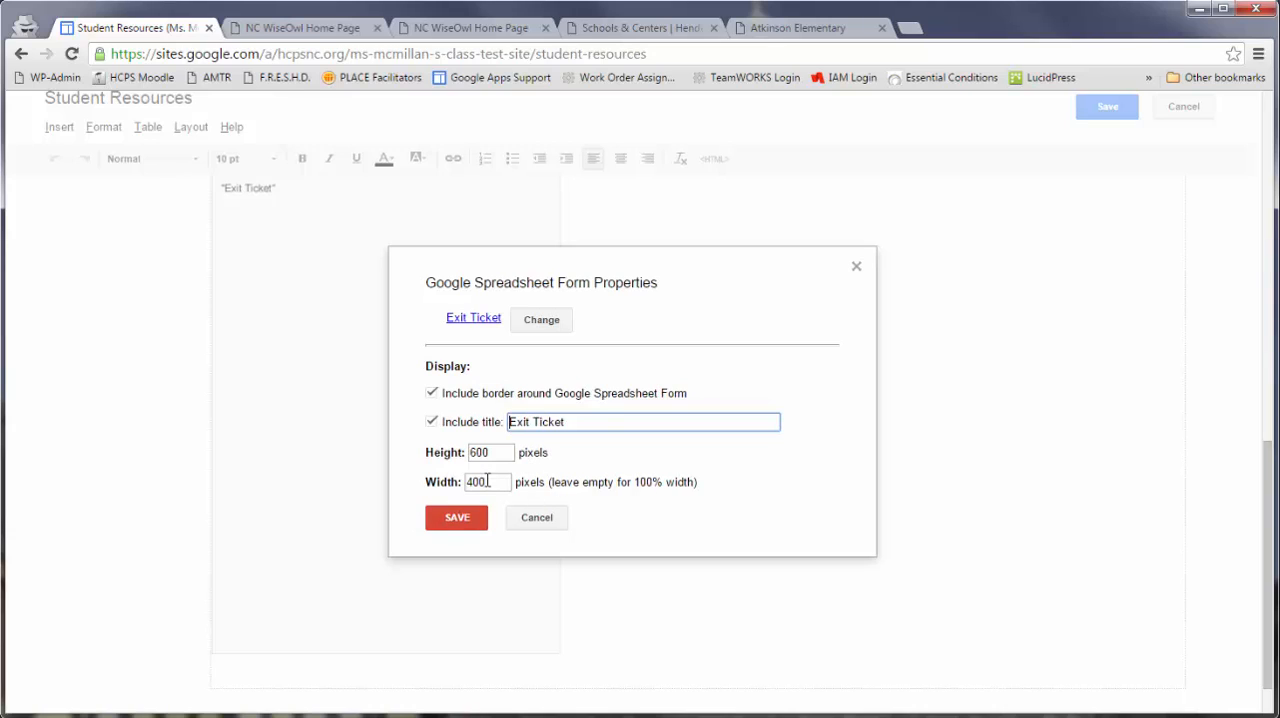
{"action": "left_click_drag", "start_coordinate": [494, 481], "coordinate": [424, 481]}
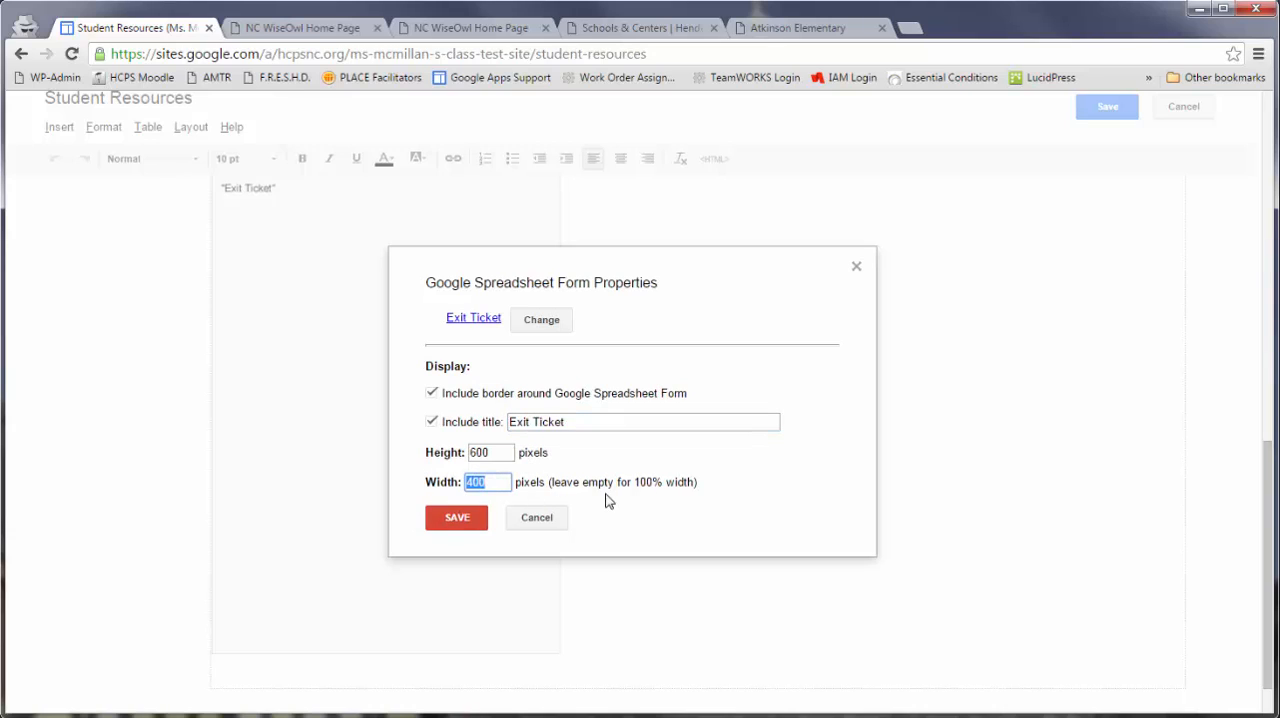
{"action": "key", "text": "BackSpace"}
{"action": "left_click", "coordinate": [457, 518]}
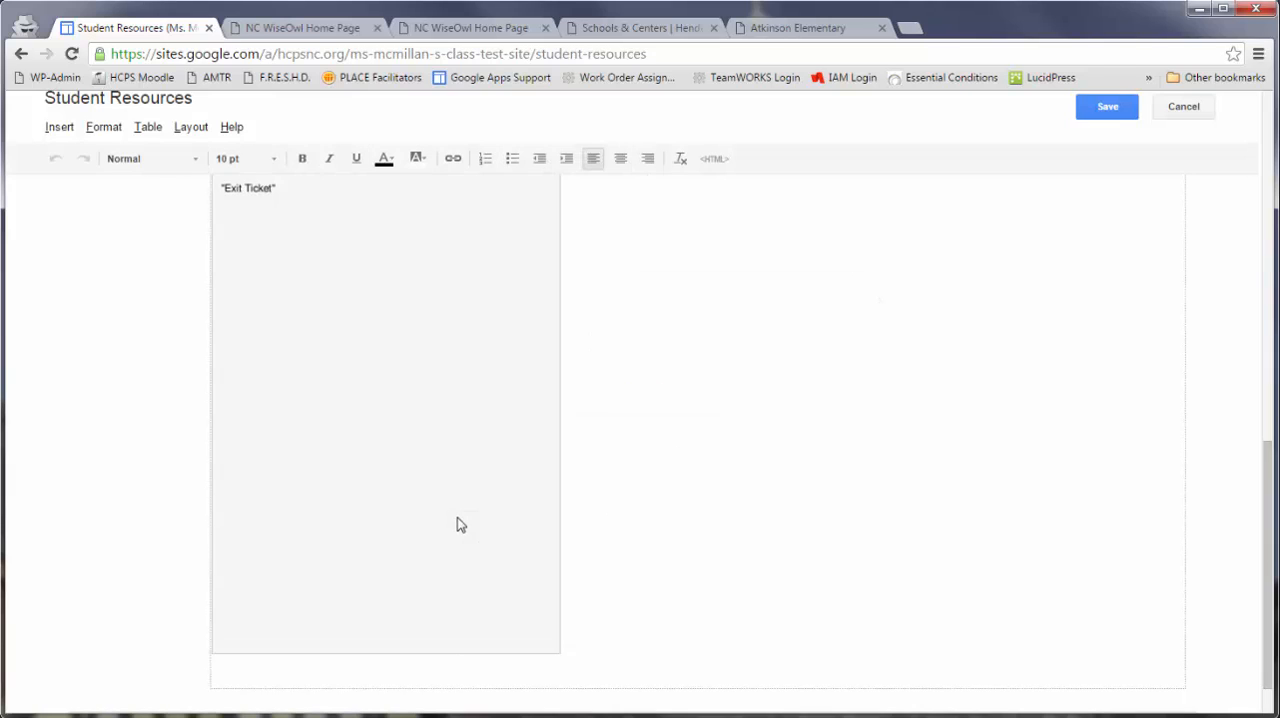
{"action": "left_click", "coordinate": [1104, 110]}
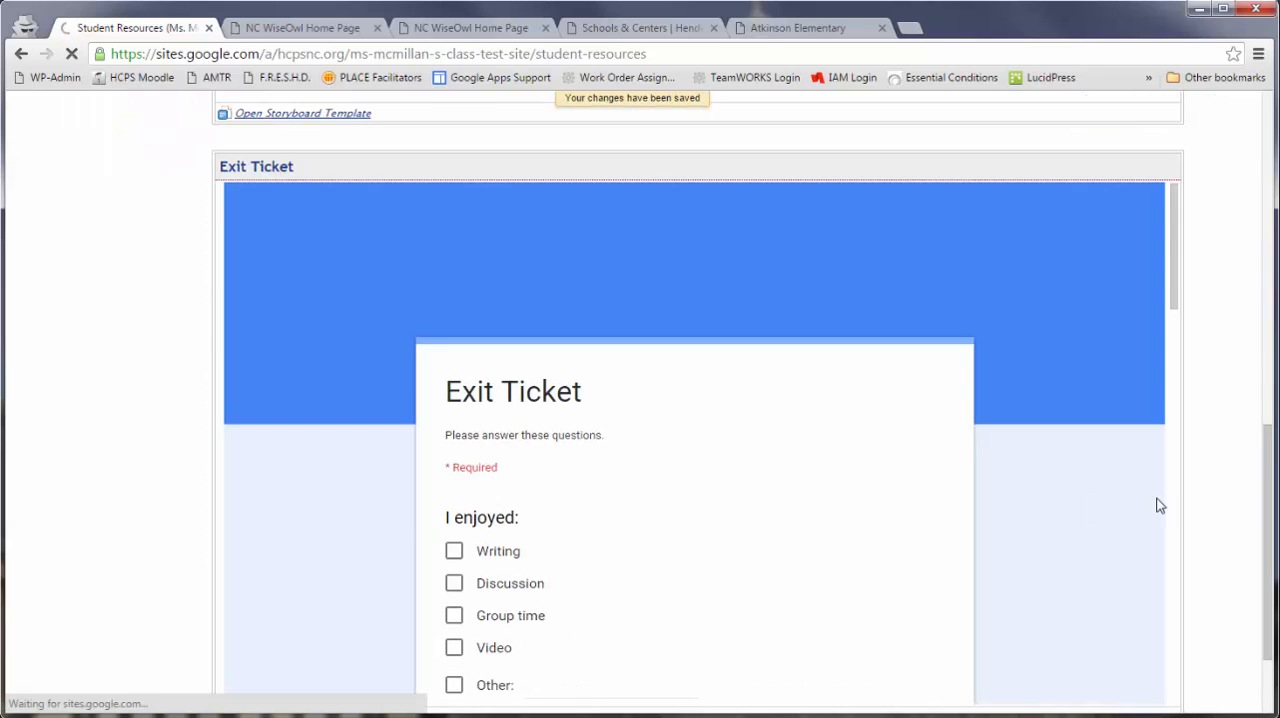
{"action": "scroll", "coordinate": [1148, 485], "scroll_direction": "down", "scroll_amount": 10}
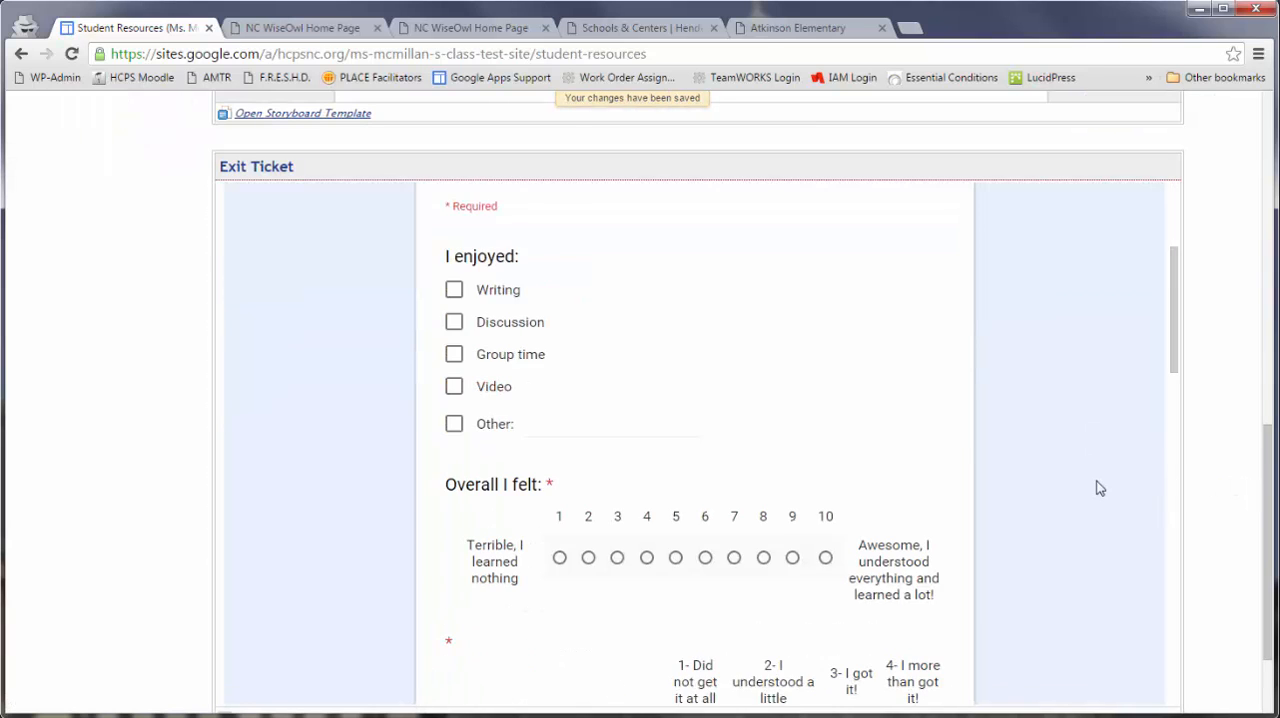
{"action": "scroll", "coordinate": [1100, 488], "scroll_direction": "down", "scroll_amount": 3}
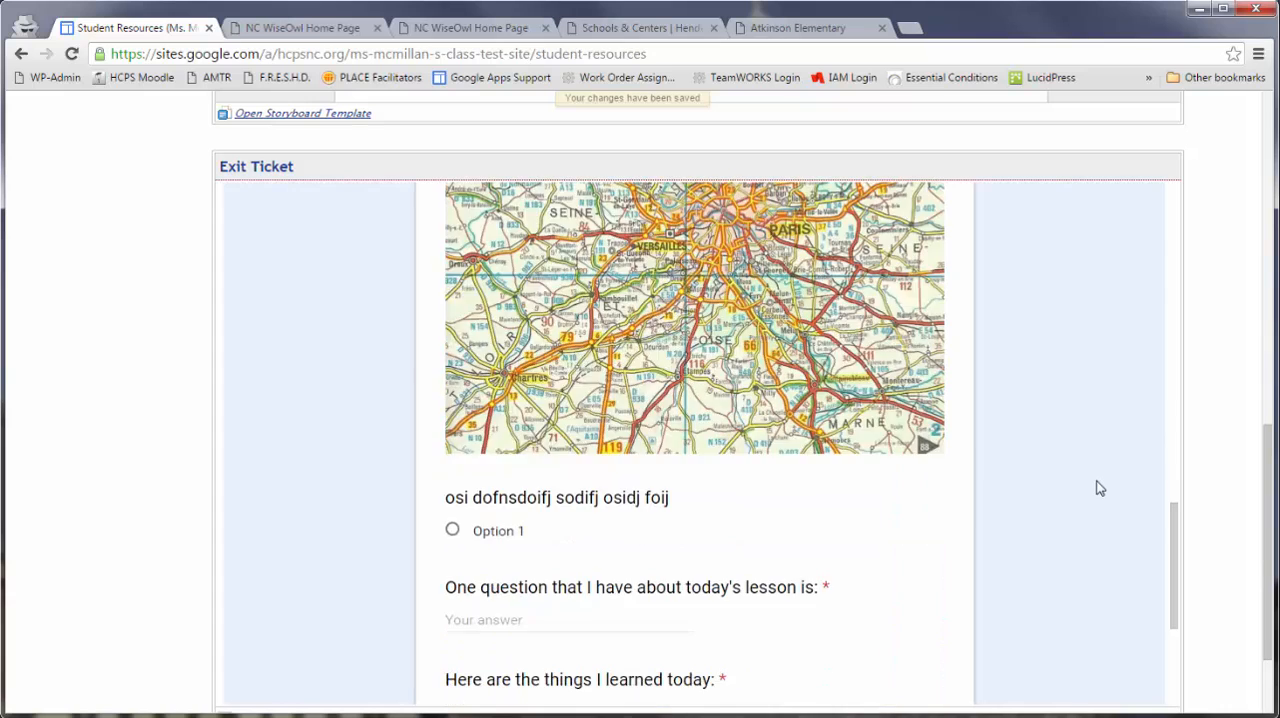
{"action": "scroll", "coordinate": [1110, 480], "scroll_direction": "up", "scroll_amount": 15}
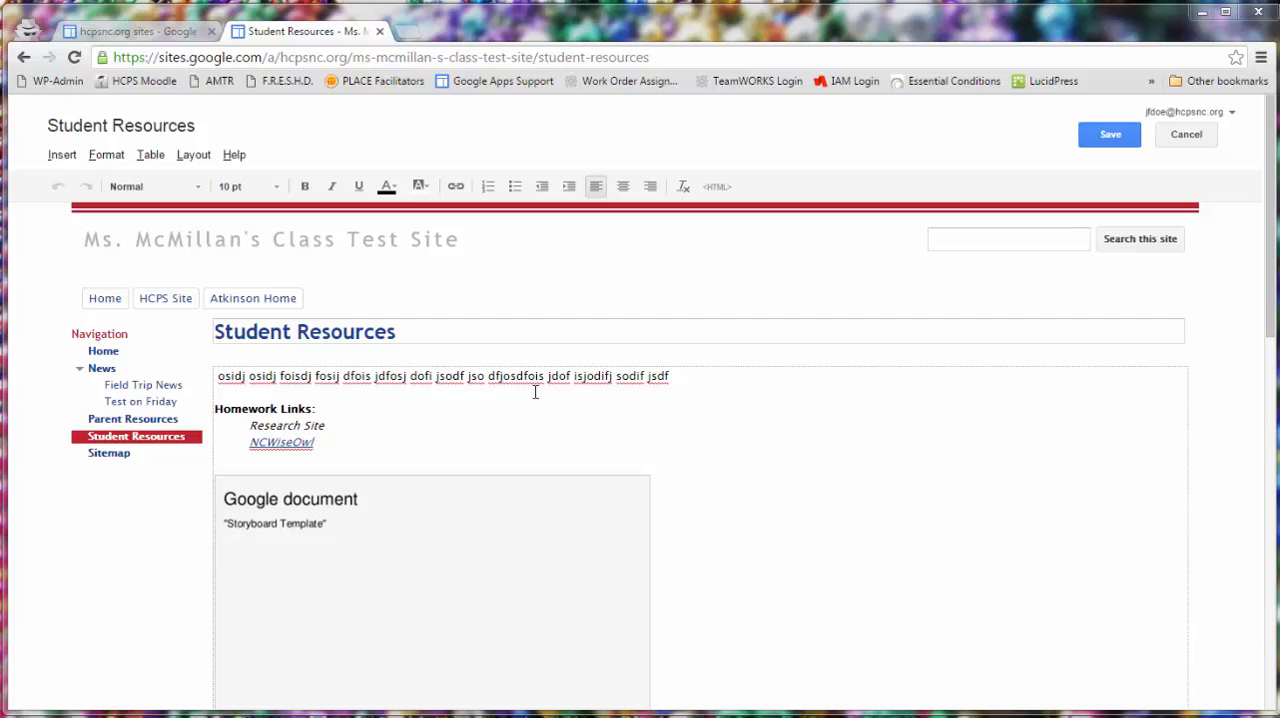
{"action": "left_click", "coordinate": [61, 155]}
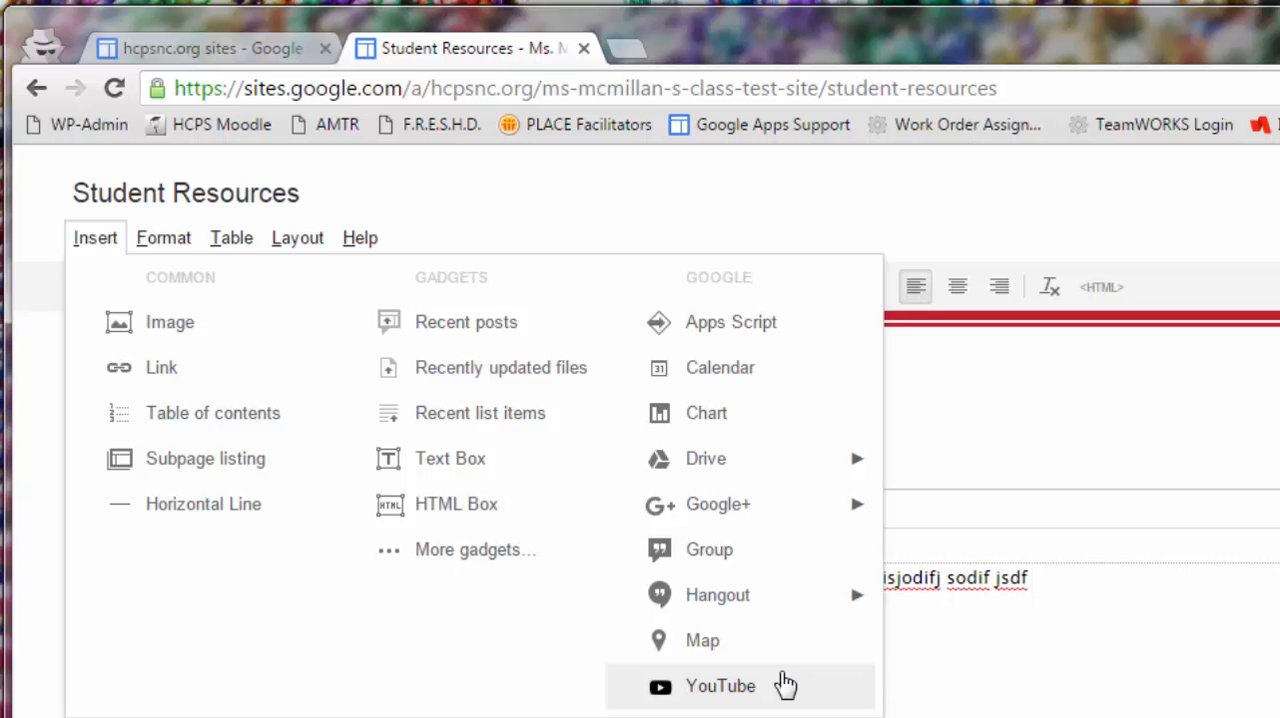
{"action": "left_click", "coordinate": [1277, 674]}
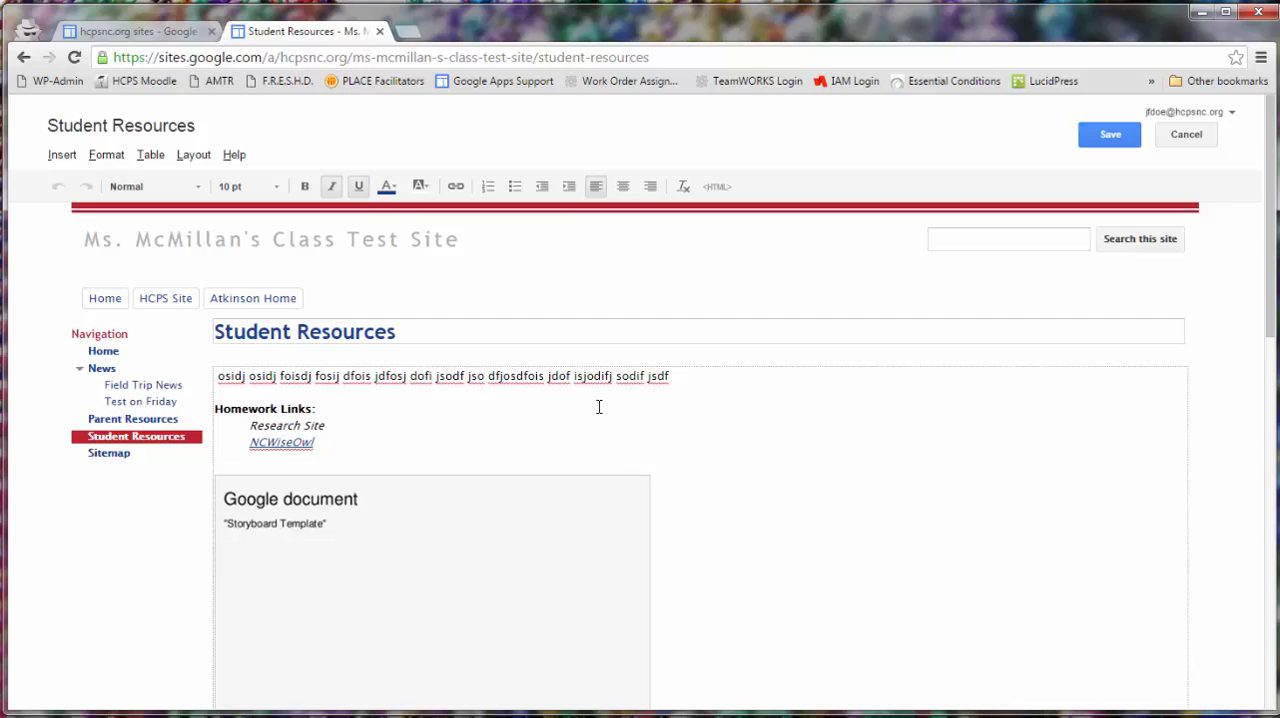
- Go to the site's Home page, then select the full mail.php link in the "Adding an Email Link to Your Website" document
{"action": "left_click", "coordinate": [101, 353]}
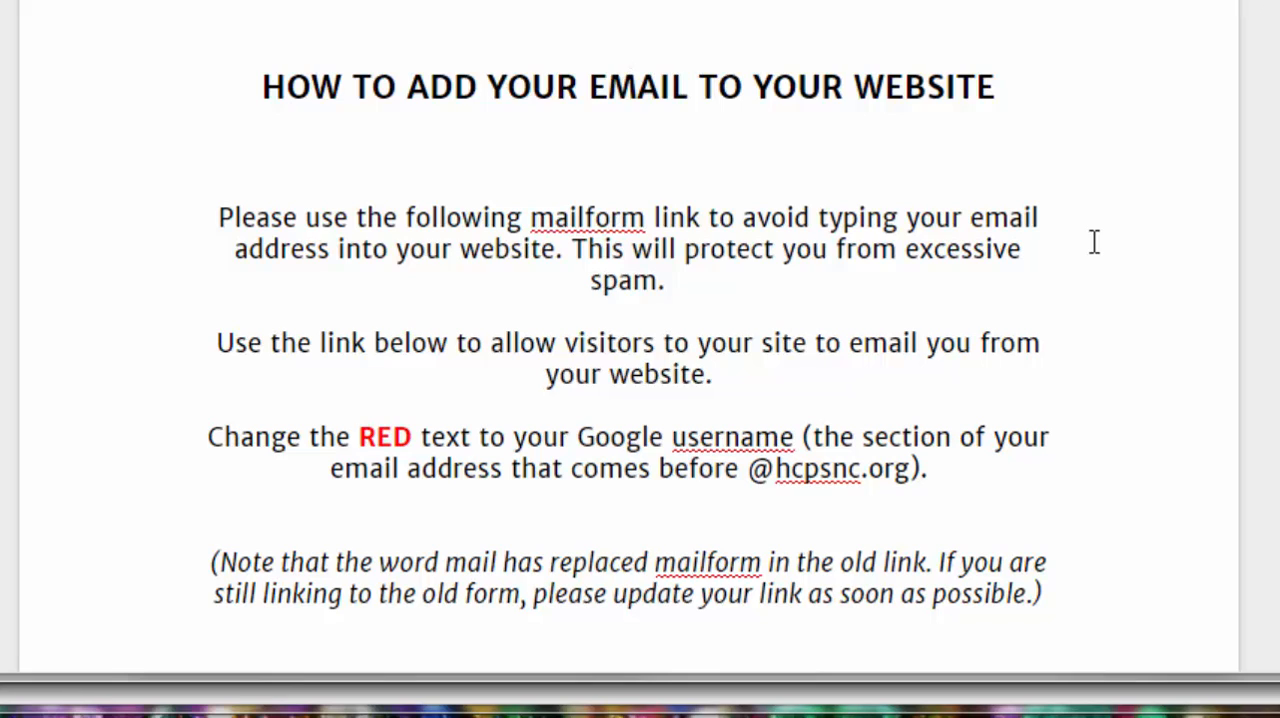
{"action": "scroll", "coordinate": [1100, 245], "scroll_direction": "down", "scroll_amount": 3}
{"action": "scroll", "coordinate": [1104, 248], "scroll_direction": "down", "scroll_amount": 3}
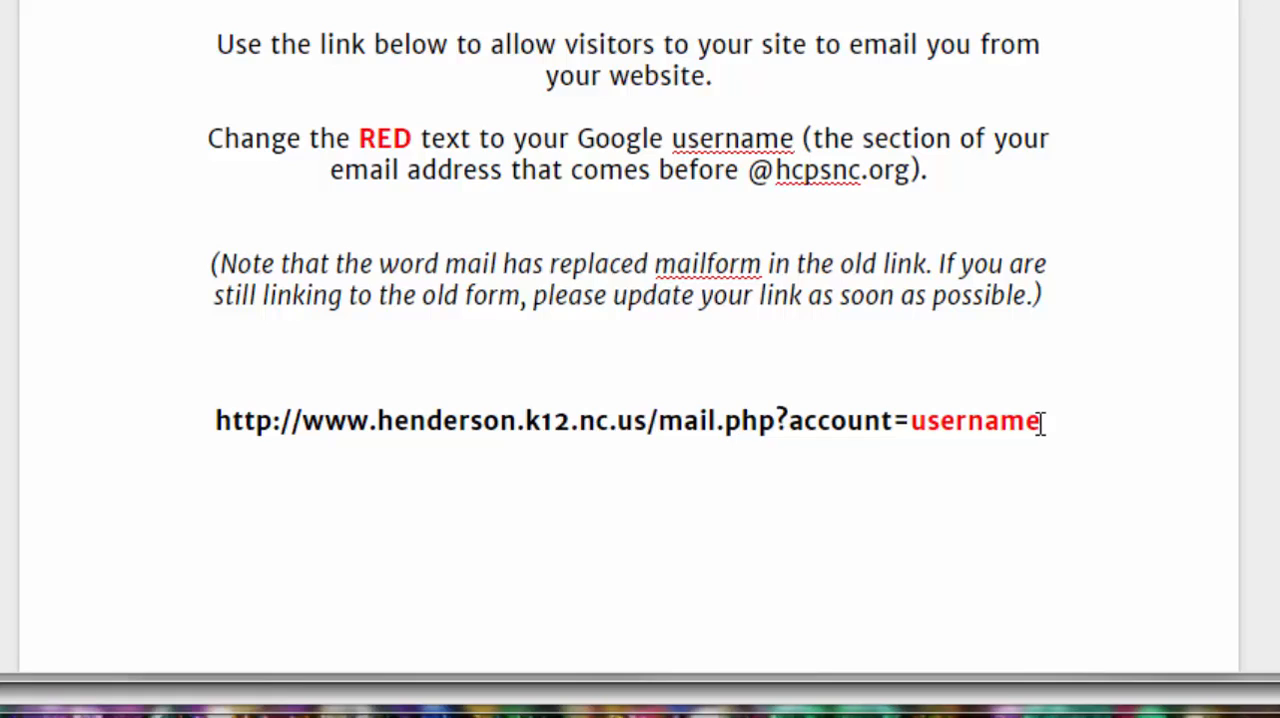
{"action": "left_click_drag", "start_coordinate": [1043, 423], "coordinate": [220, 430]}
{"action": "key", "text": "ctrl+c"}
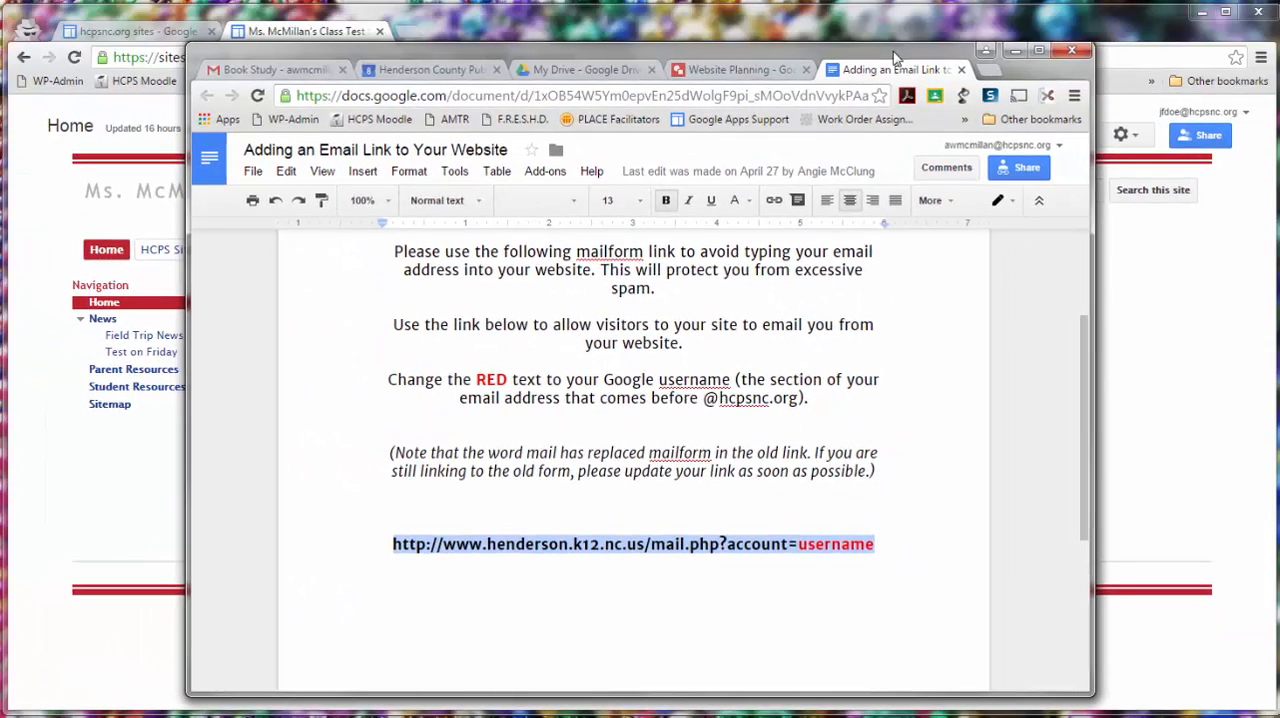
{"action": "left_click", "coordinate": [1015, 50]}
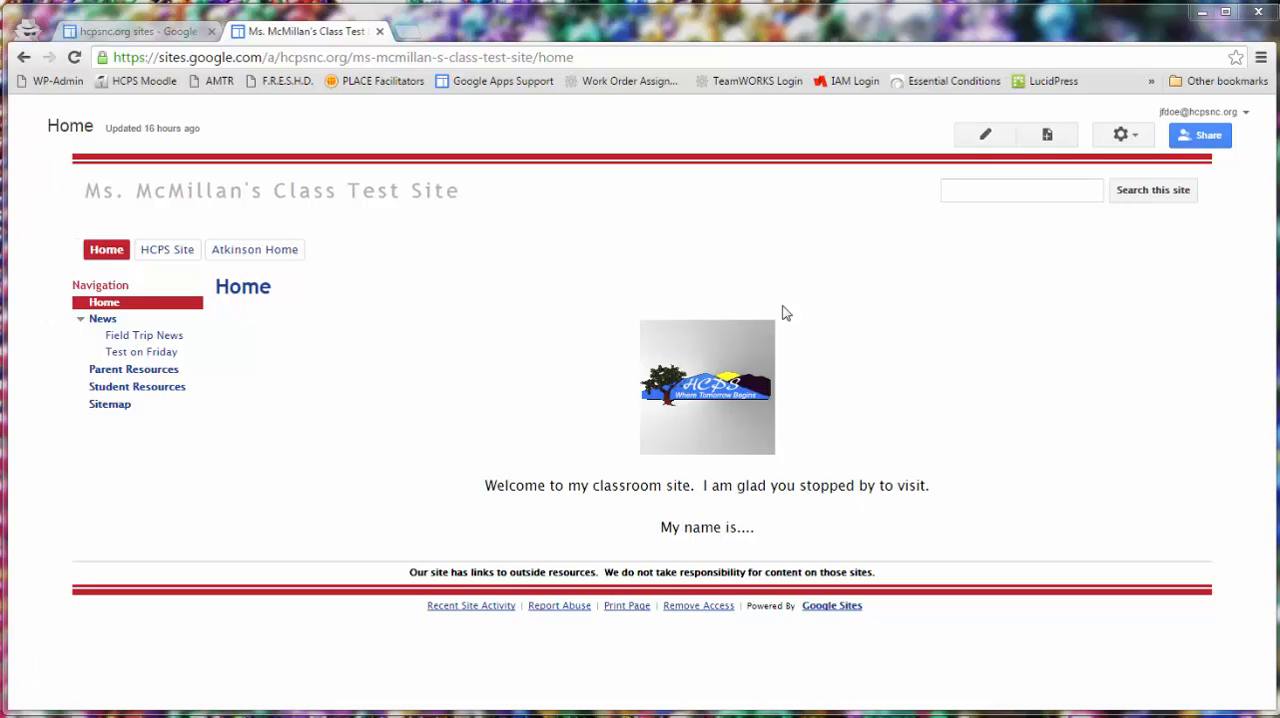
- Open the Home page for editing and add a new line below "My name is...."
{"action": "left_click", "coordinate": [978, 134]}
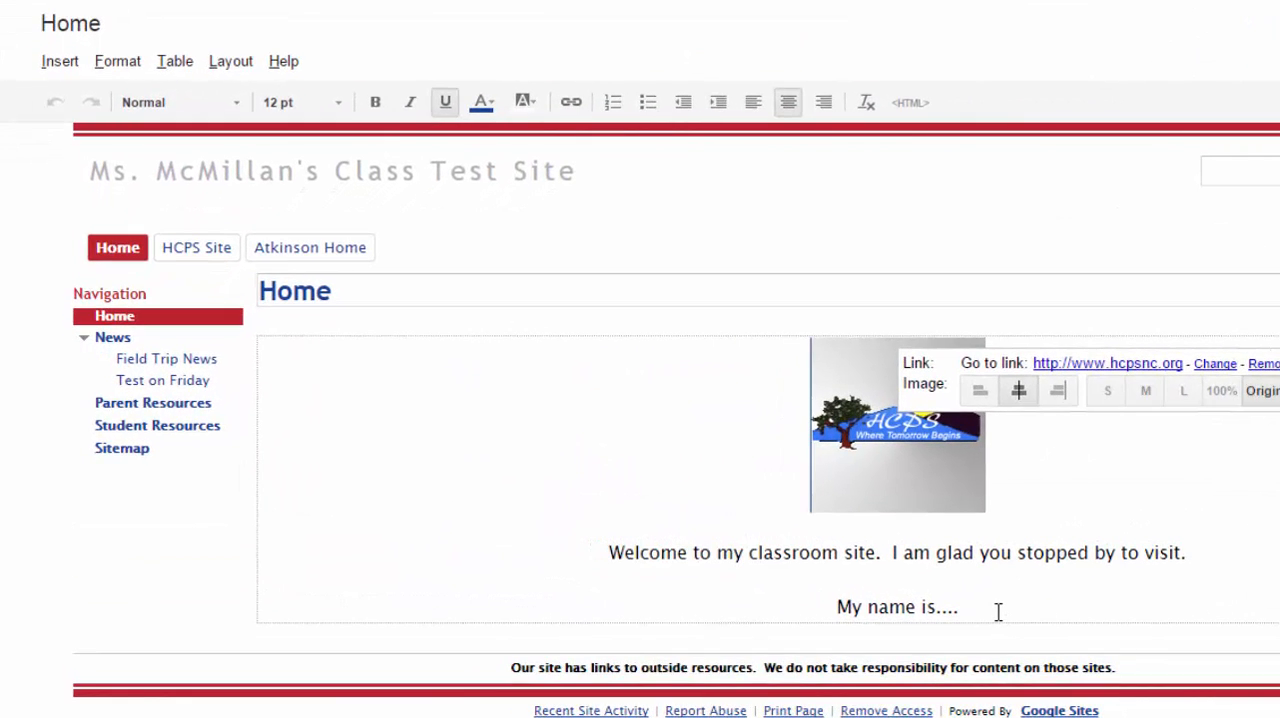
{"action": "left_click", "coordinate": [832, 532]}
{"action": "key", "text": "Return"}
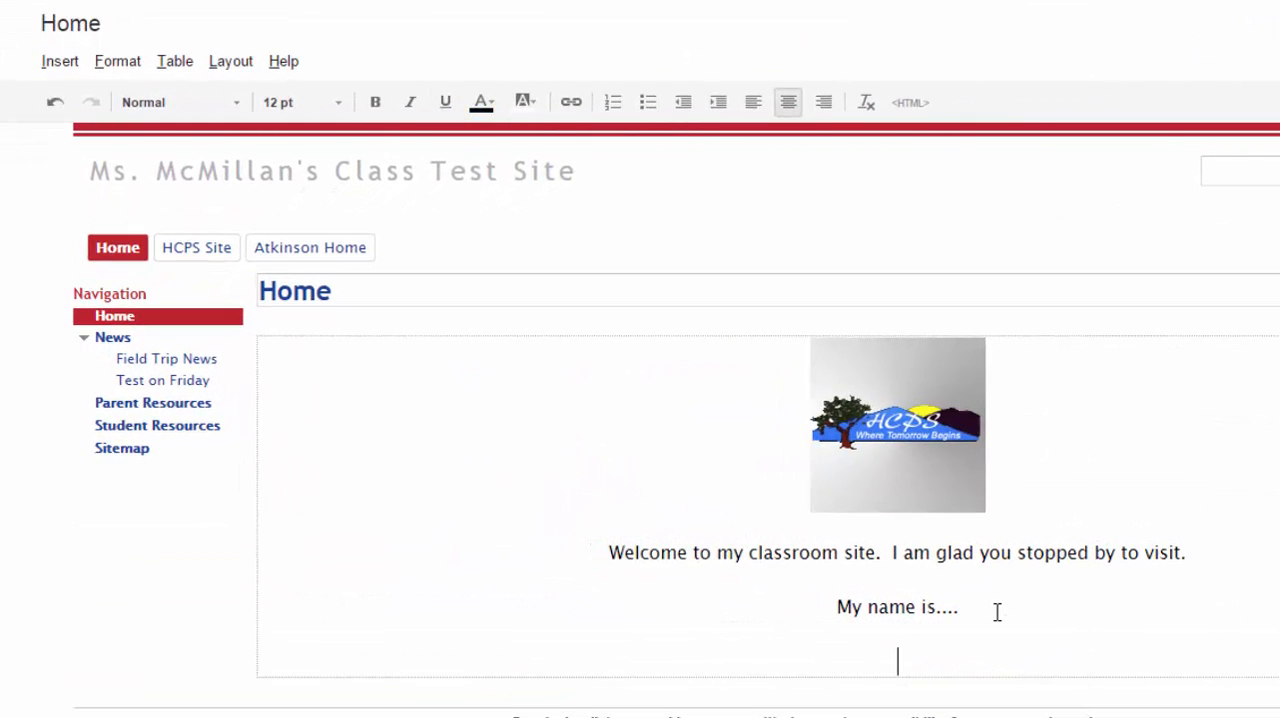
- Add the line "Click here to email me." below "My name is...." on the Home page
{"action": "type", "text": "Click here t"}
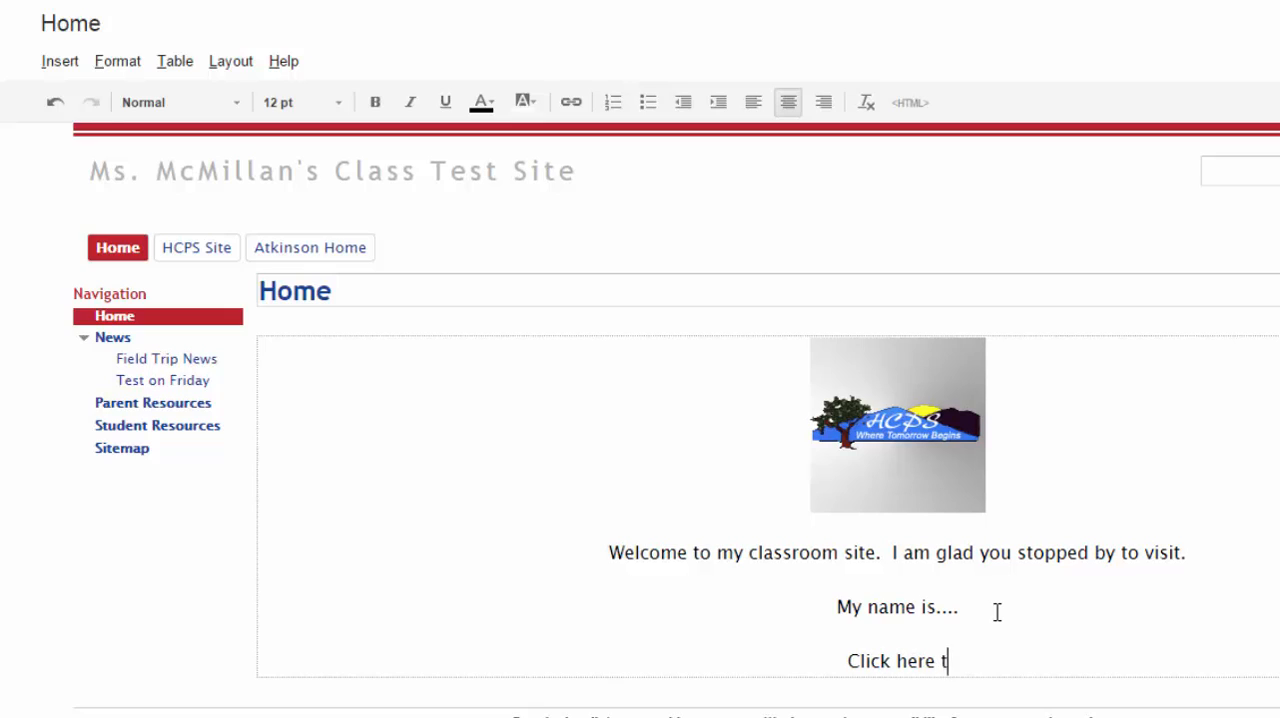
{"action": "type", "text": "o email me."}
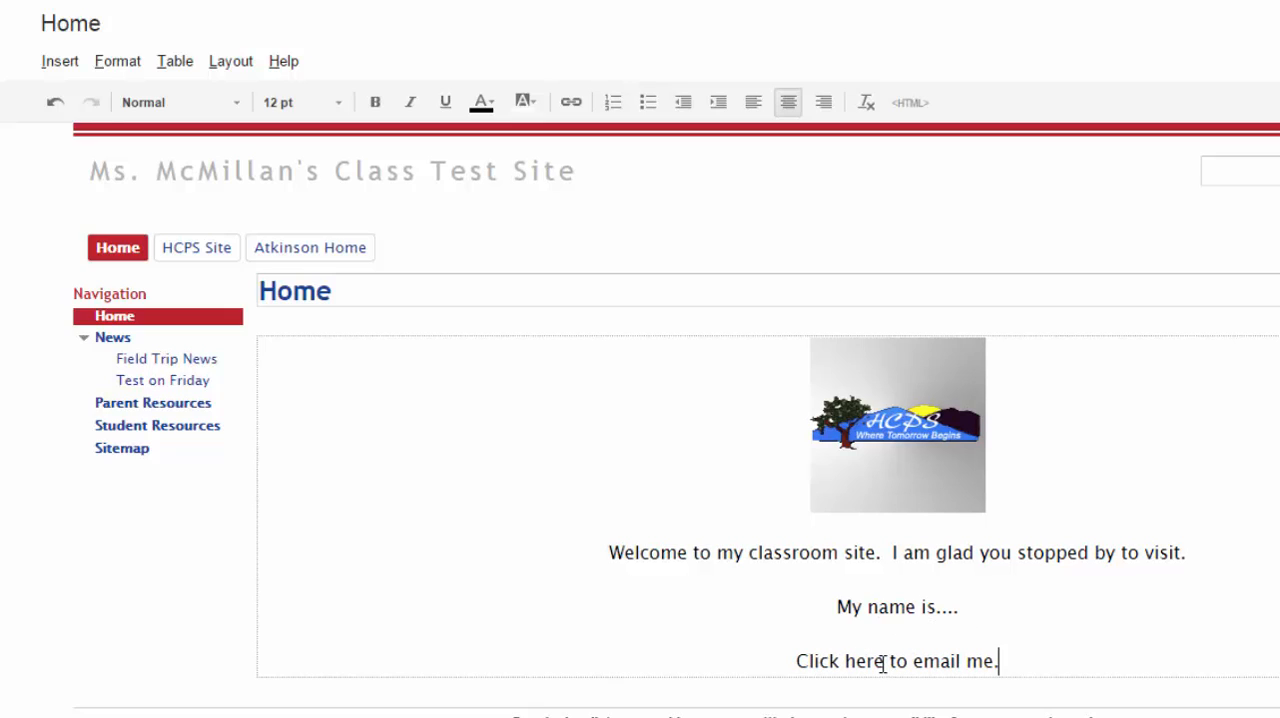
- Start a web-address link on the word "here" and paste the copied mail.php URL as its target
{"action": "left_click_drag", "start_coordinate": [885, 661], "coordinate": [847, 661]}
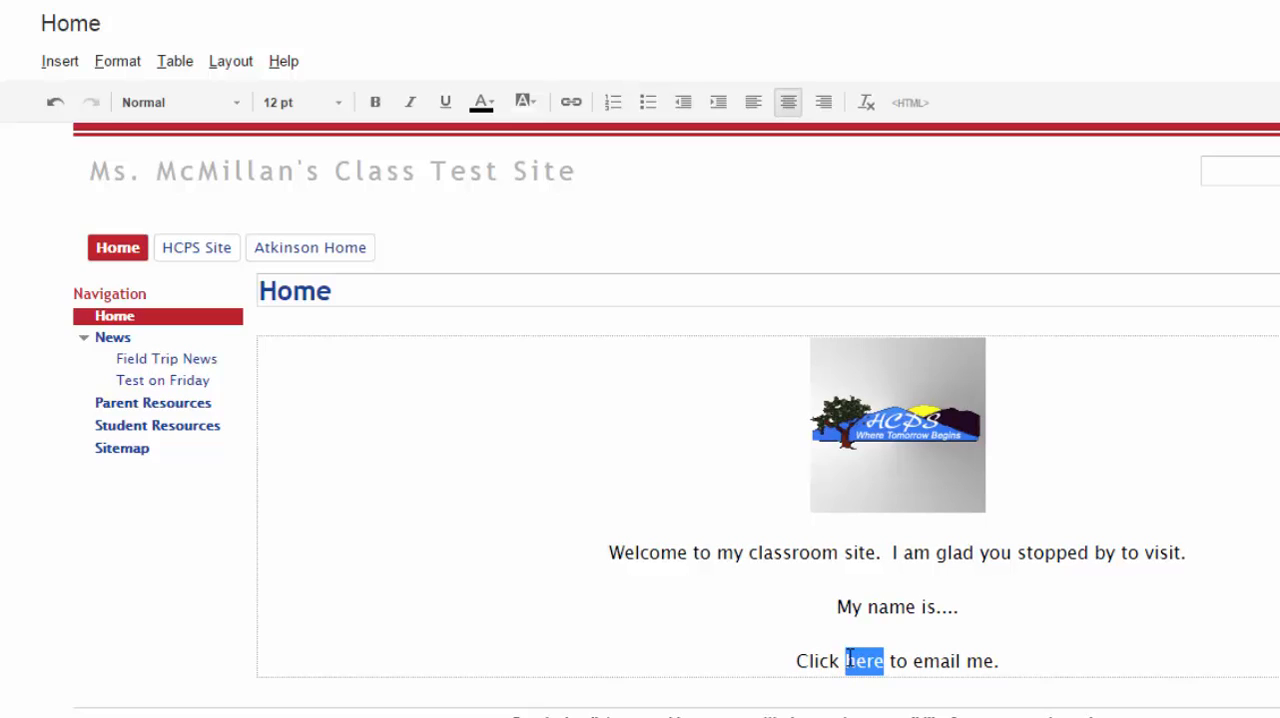
{"action": "left_click", "coordinate": [571, 104]}
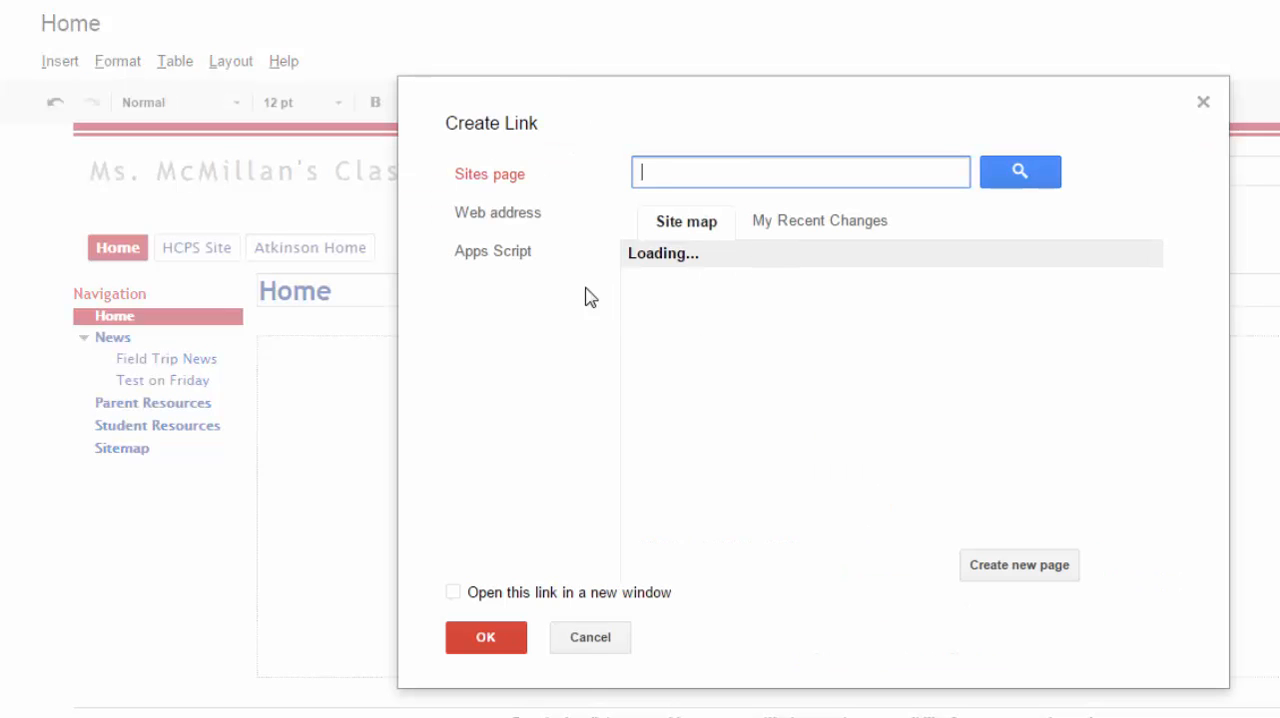
{"action": "left_click", "coordinate": [514, 222]}
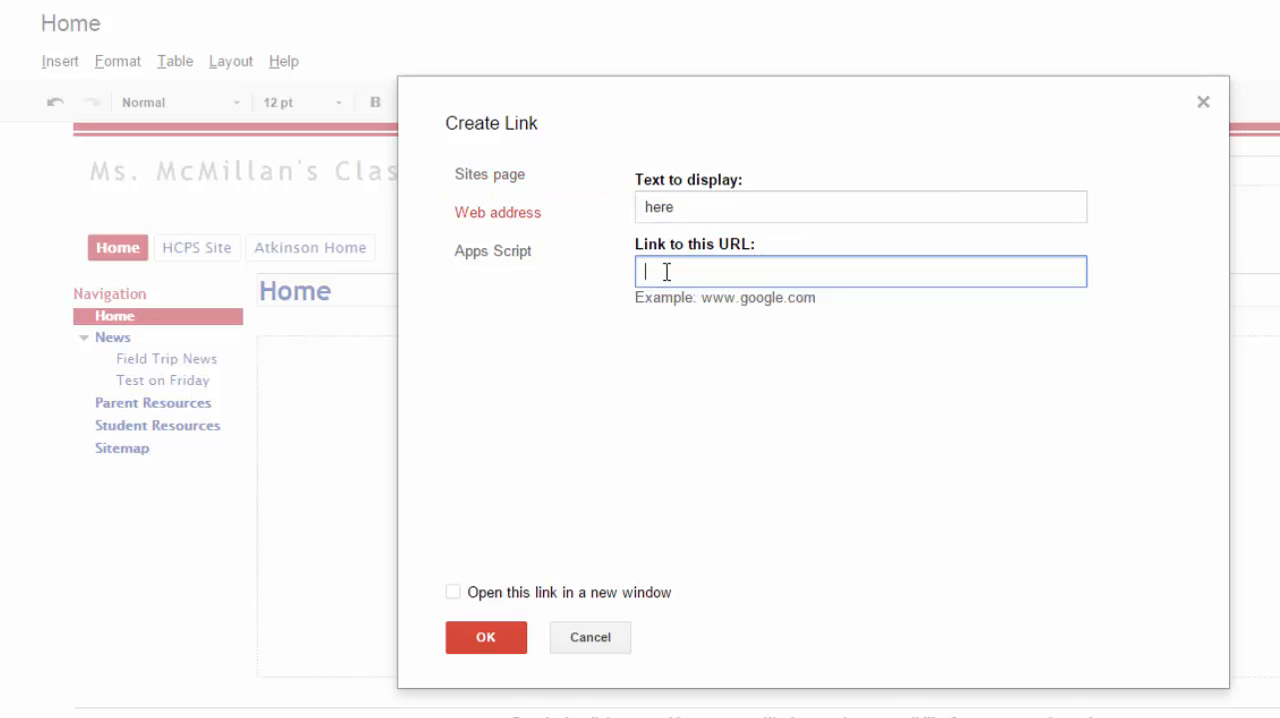
{"action": "key", "text": "ctrl+v"}
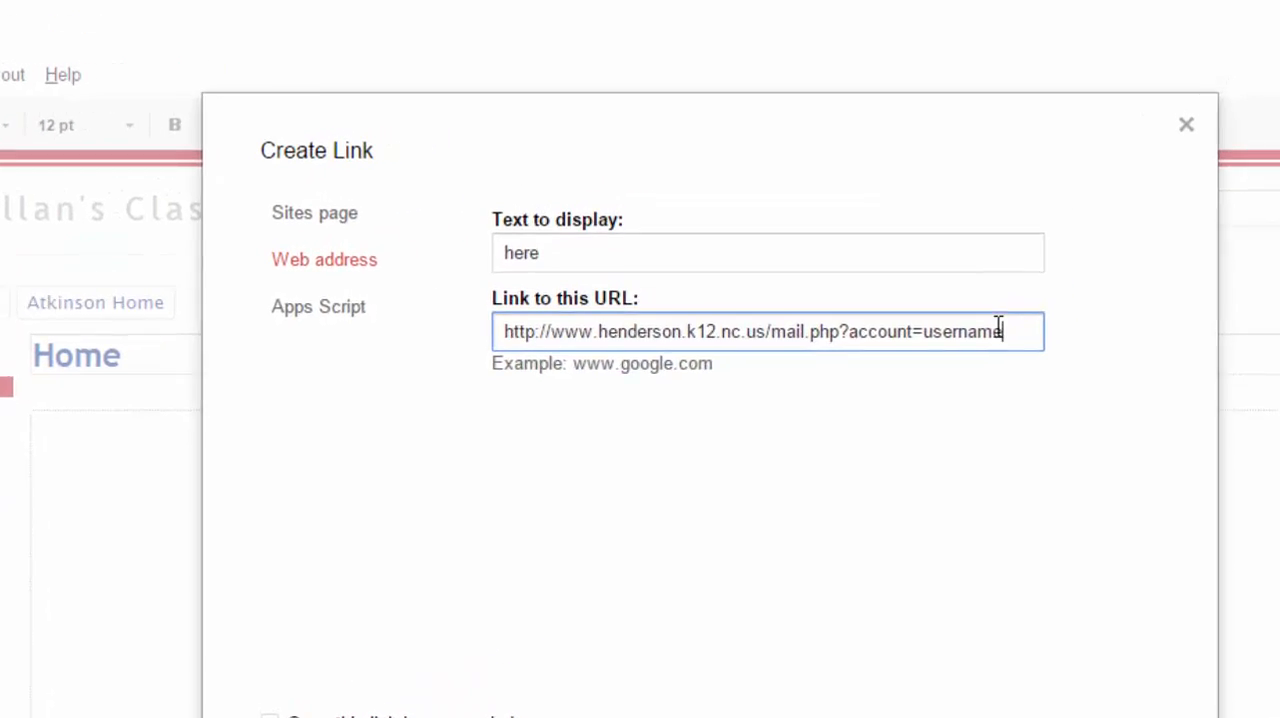
- Replace "username" in the link's URL with the teacher's account name and create the link so that it opens in a new window
{"action": "left_click_drag", "start_coordinate": [1001, 331], "coordinate": [922, 331]}
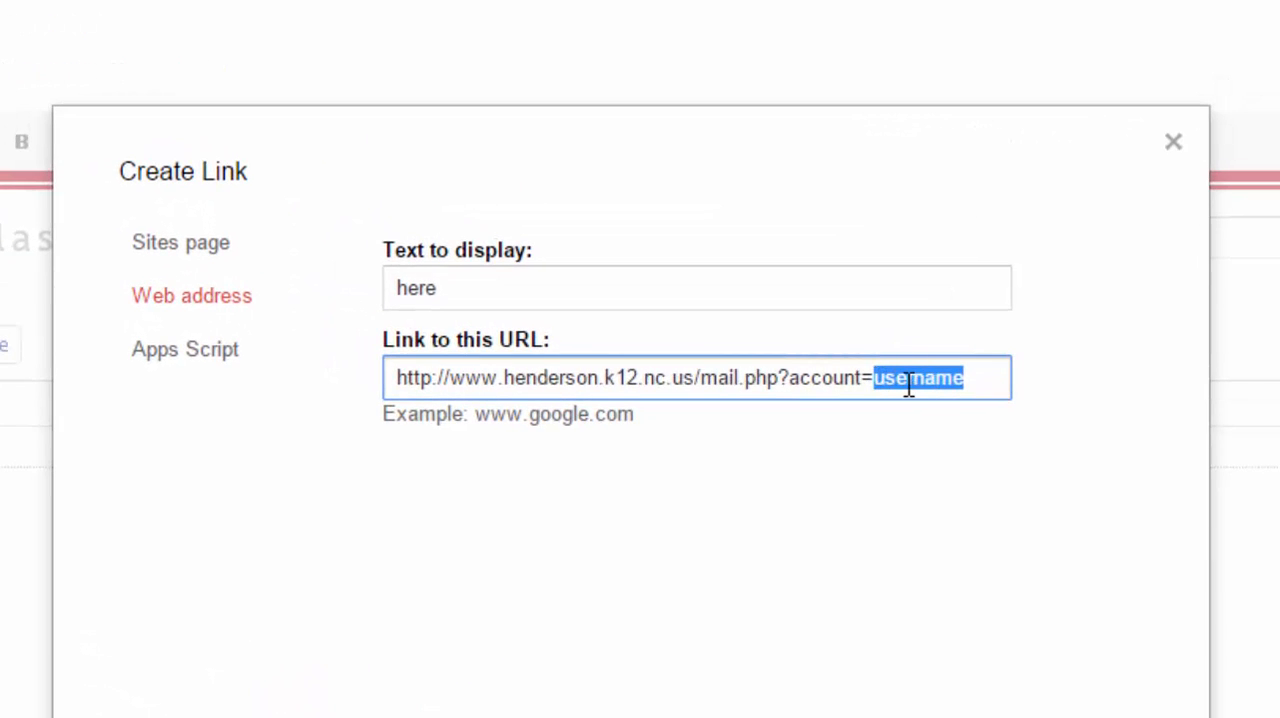
{"action": "key", "text": "BackSpace"}
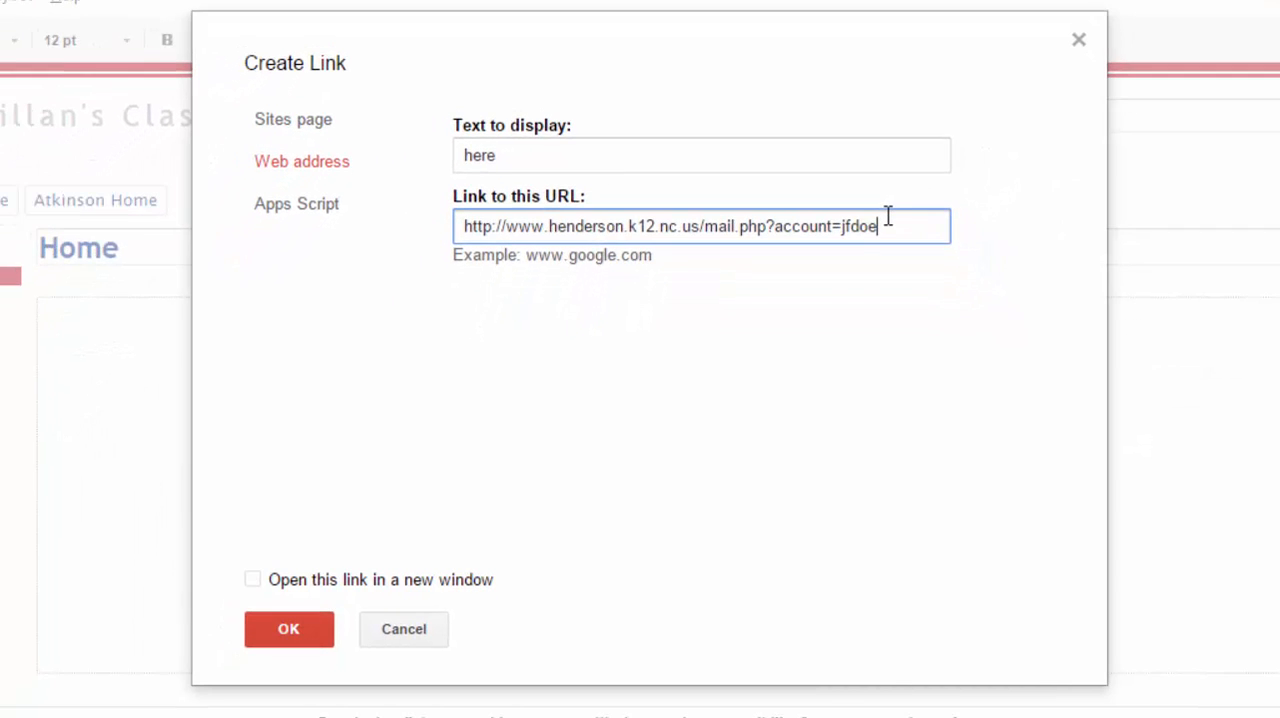
{"action": "left_click", "coordinate": [253, 582]}
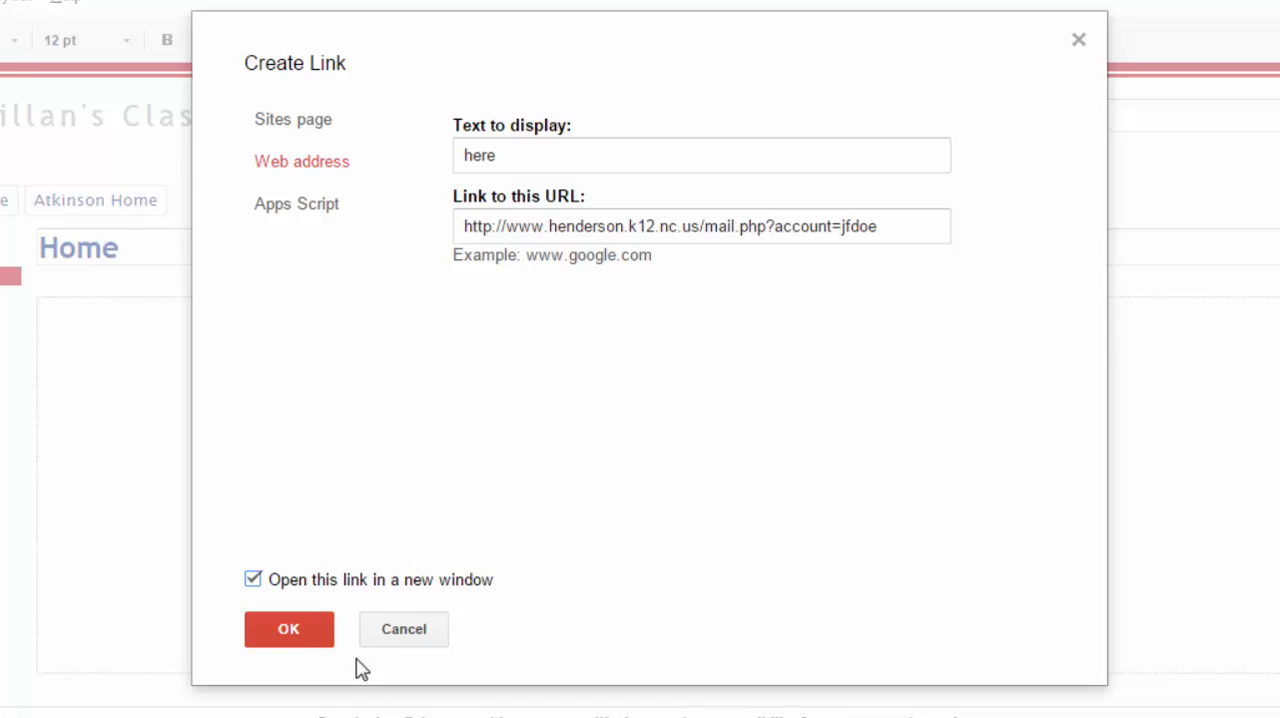
{"action": "left_click", "coordinate": [280, 633]}
{"action": "left_click", "coordinate": [1031, 626]}
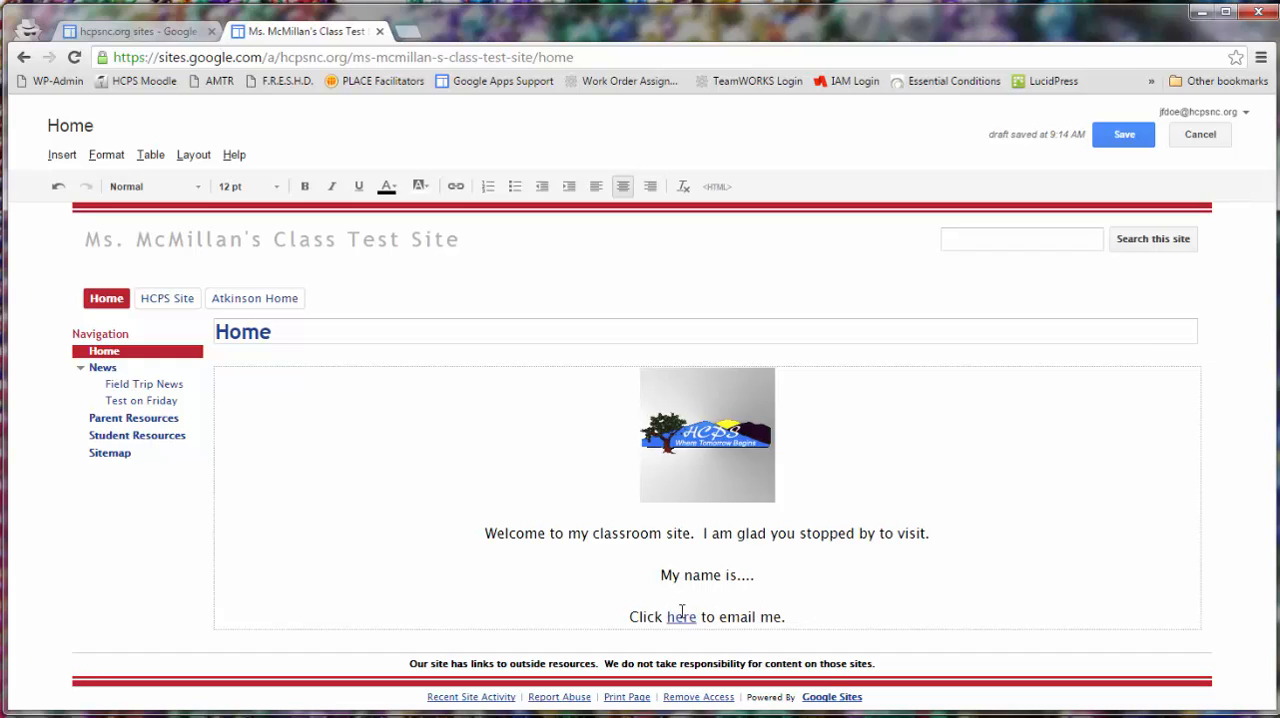
- Save the Home page, follow the "here" link and look over the email form it opens
{"action": "left_click", "coordinate": [1110, 136]}
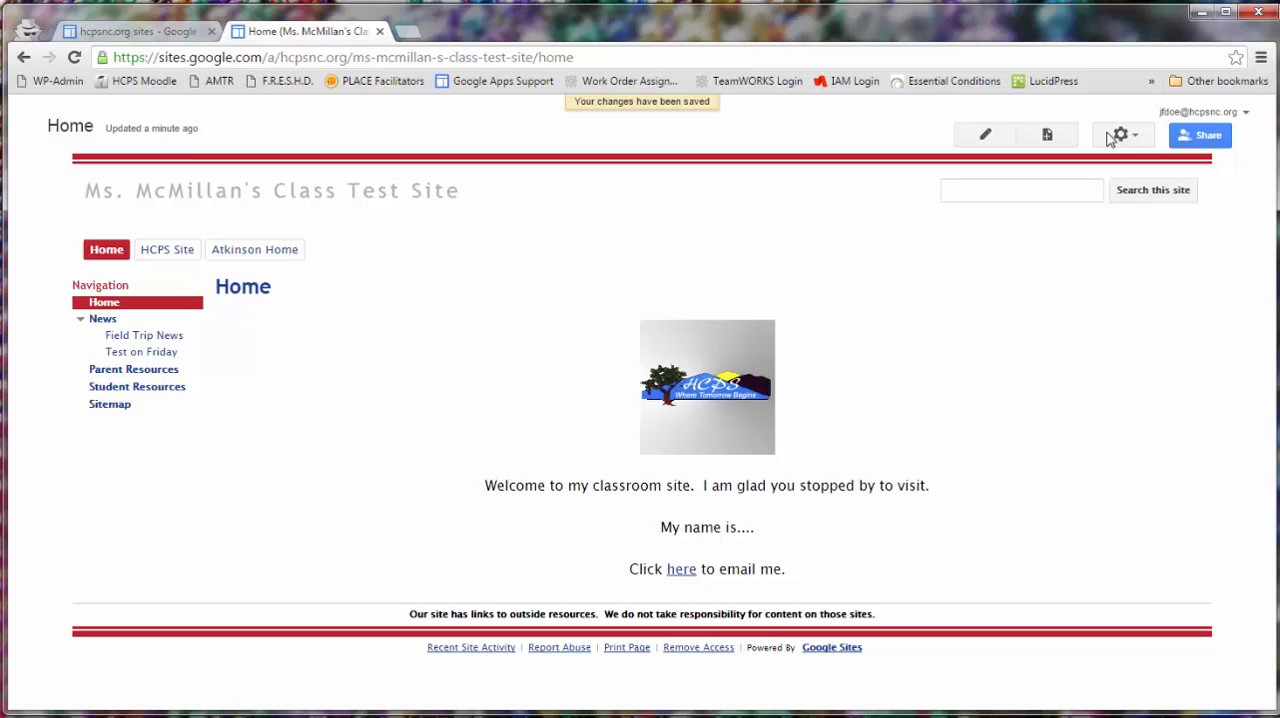
{"action": "left_click", "coordinate": [681, 575]}
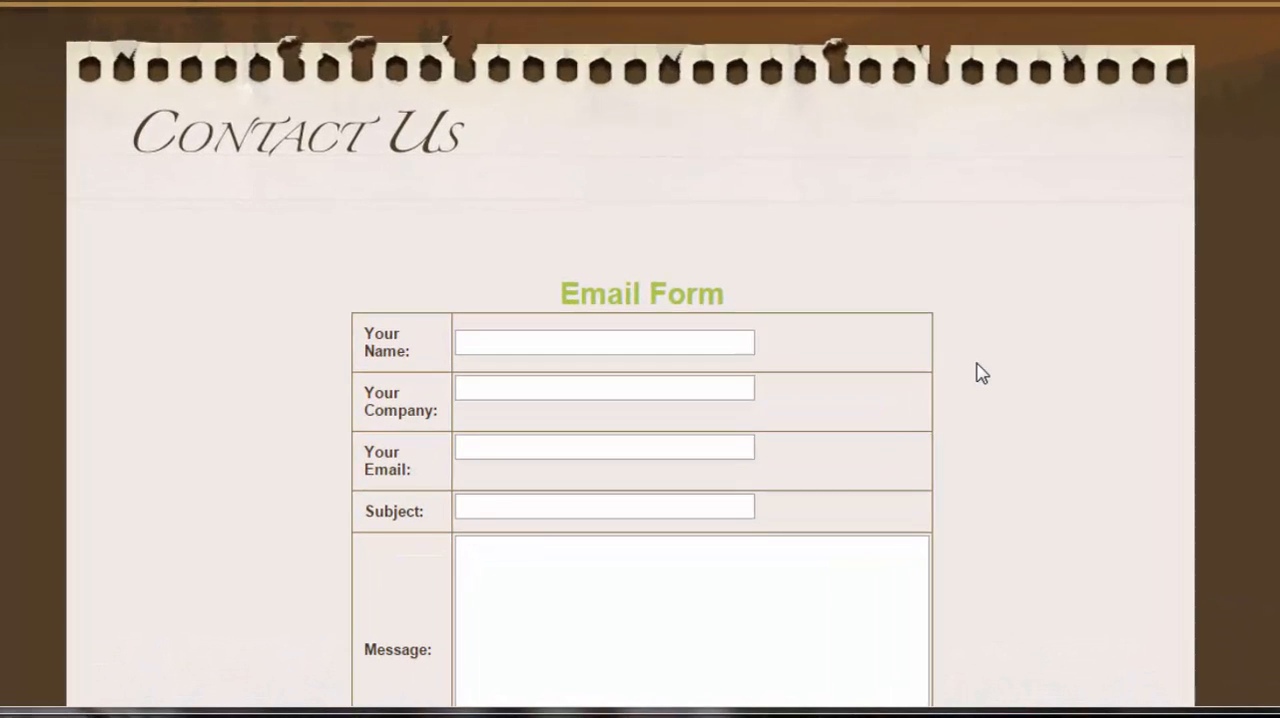
{"action": "scroll", "coordinate": [925, 431], "scroll_direction": "down", "scroll_amount": 3}
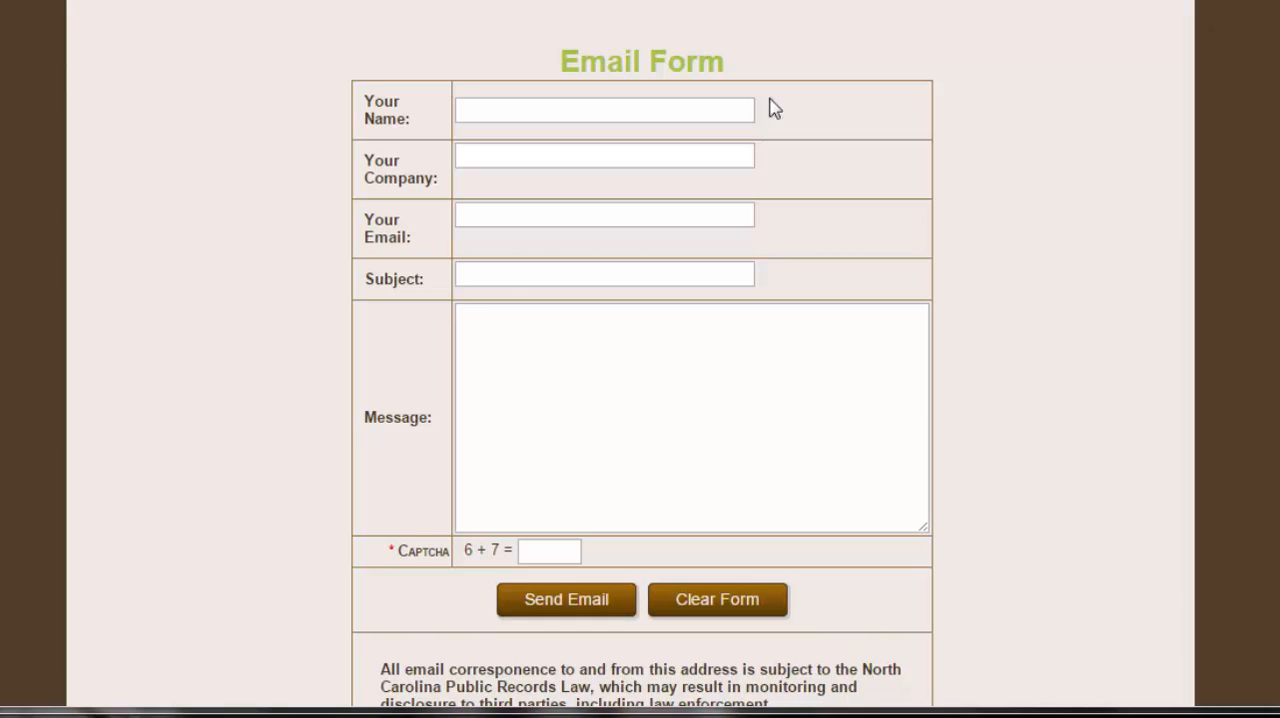
{"action": "left_click", "coordinate": [504, 102]}
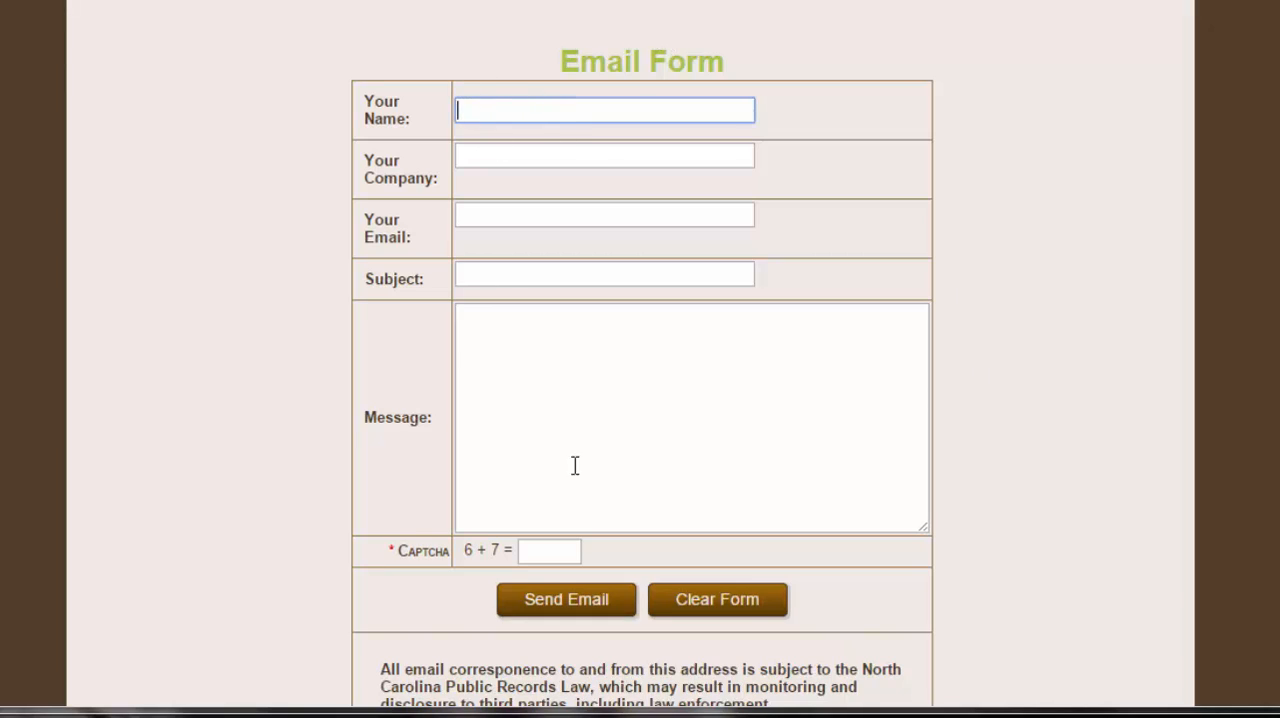
{"action": "scroll", "coordinate": [628, 351], "scroll_direction": "down", "scroll_amount": 2}
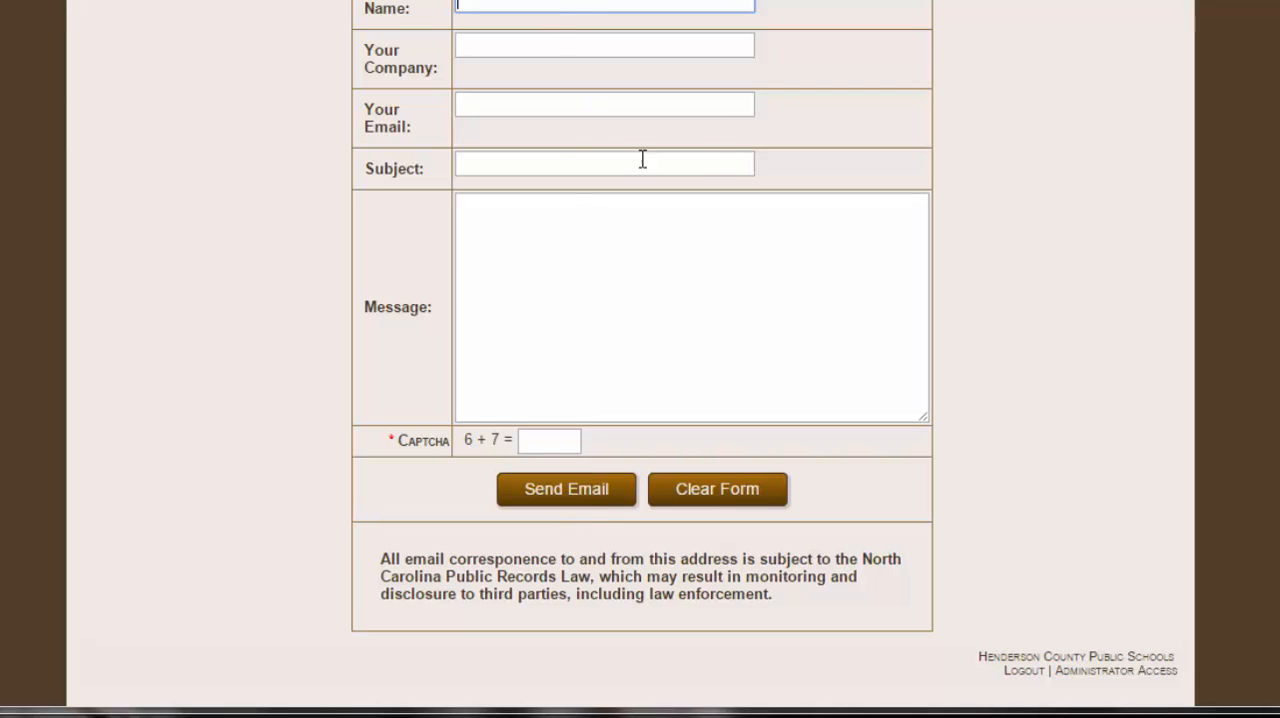
{"action": "scroll", "coordinate": [717, 160], "scroll_direction": "up", "scroll_amount": 3}
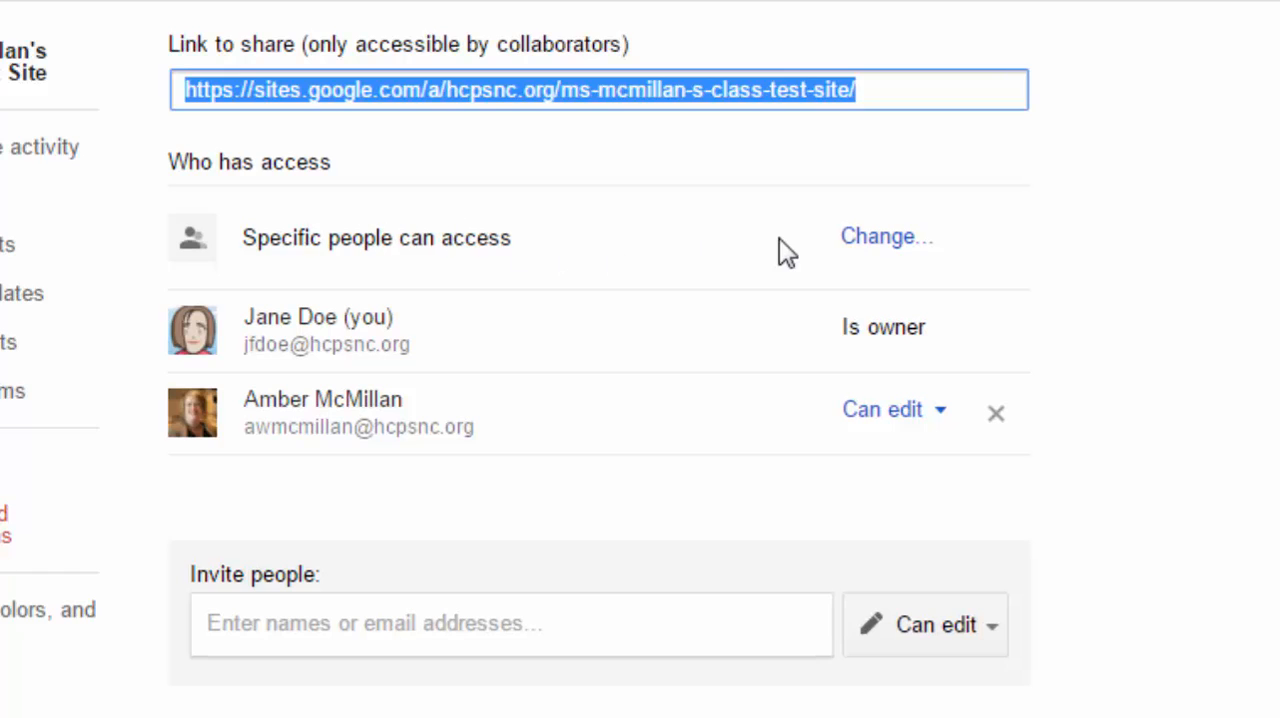
- Set the site's access to "On - Anyone with the link", save it and copy the link to share
{"action": "left_click", "coordinate": [884, 238]}
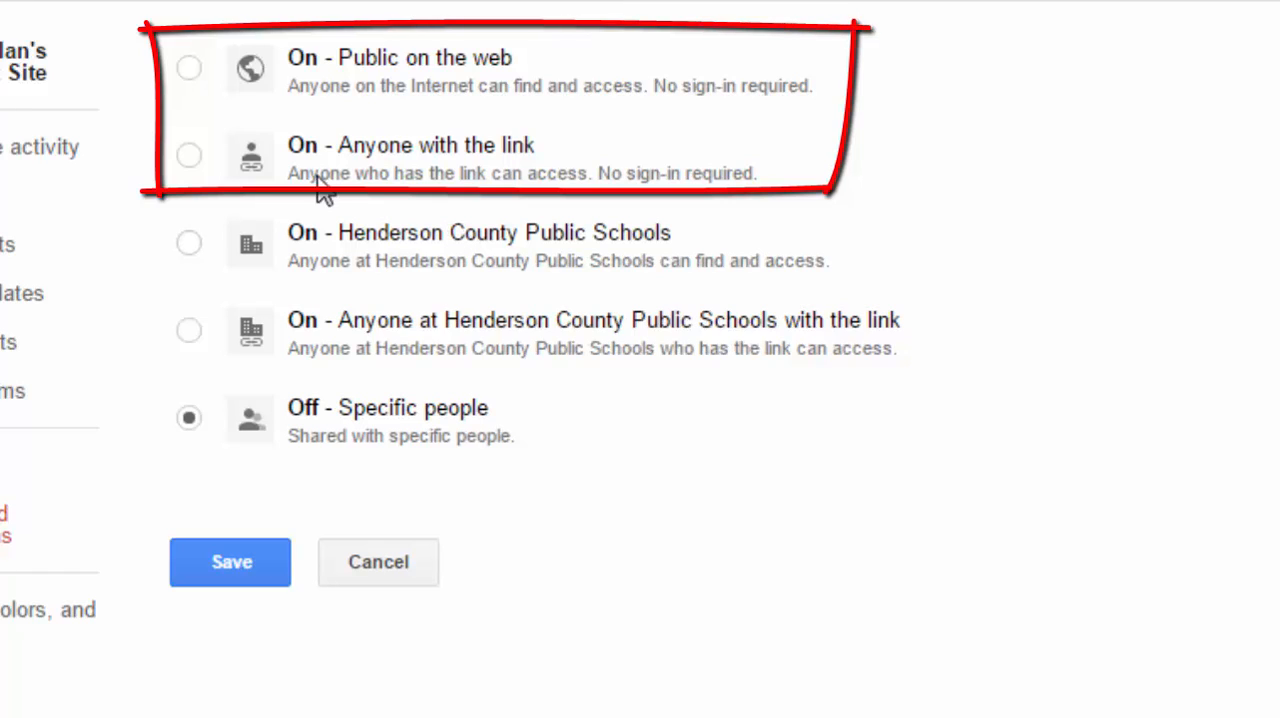
{"action": "left_click", "coordinate": [190, 70]}
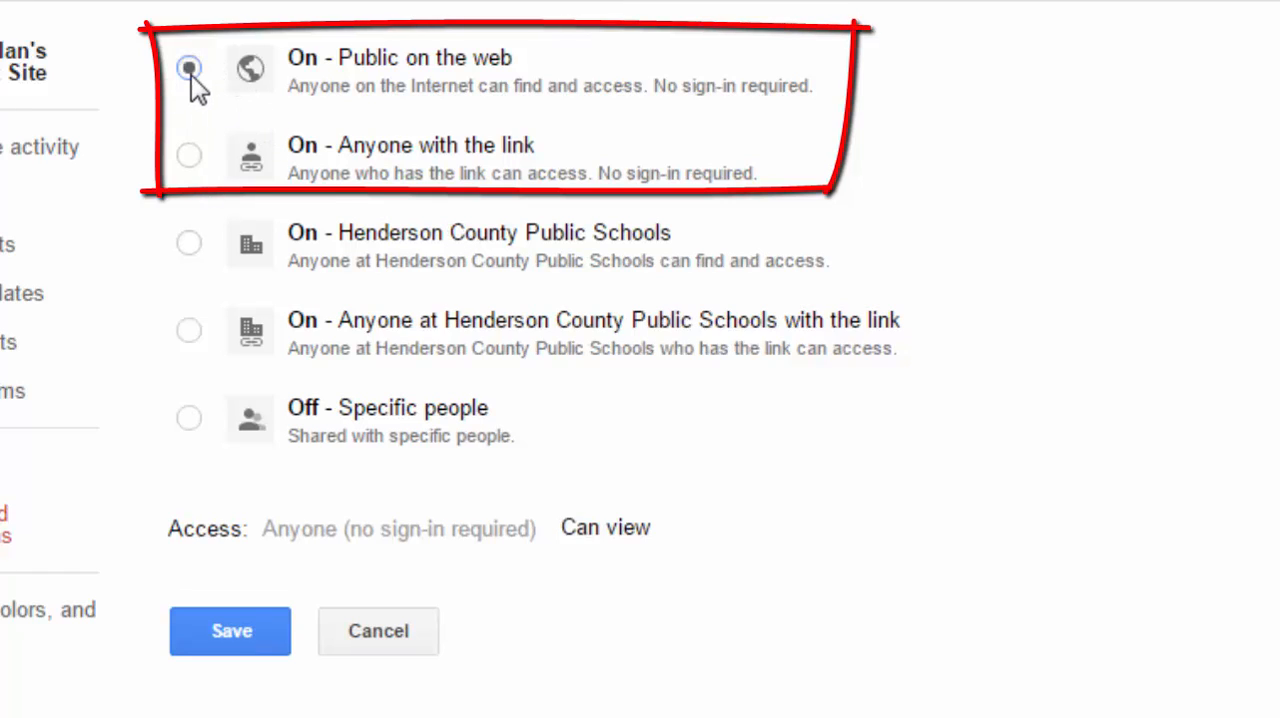
{"action": "left_click", "coordinate": [186, 156]}
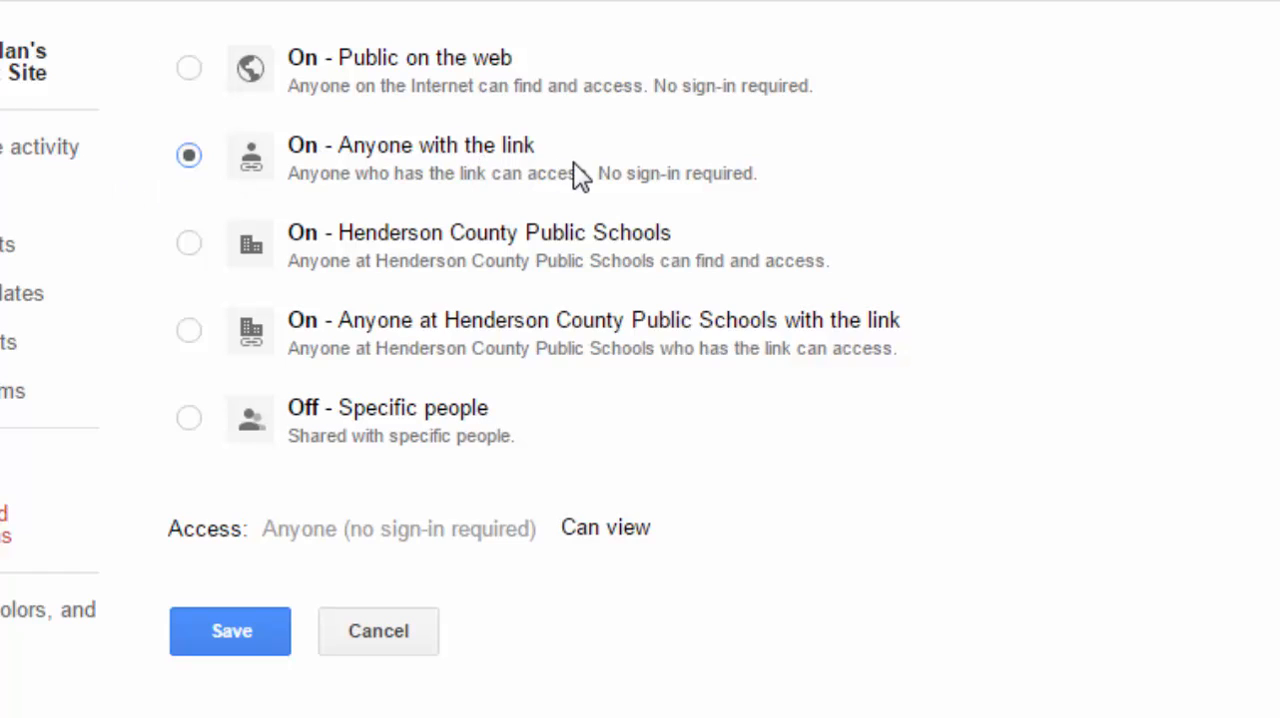
{"action": "left_click", "coordinate": [227, 638]}
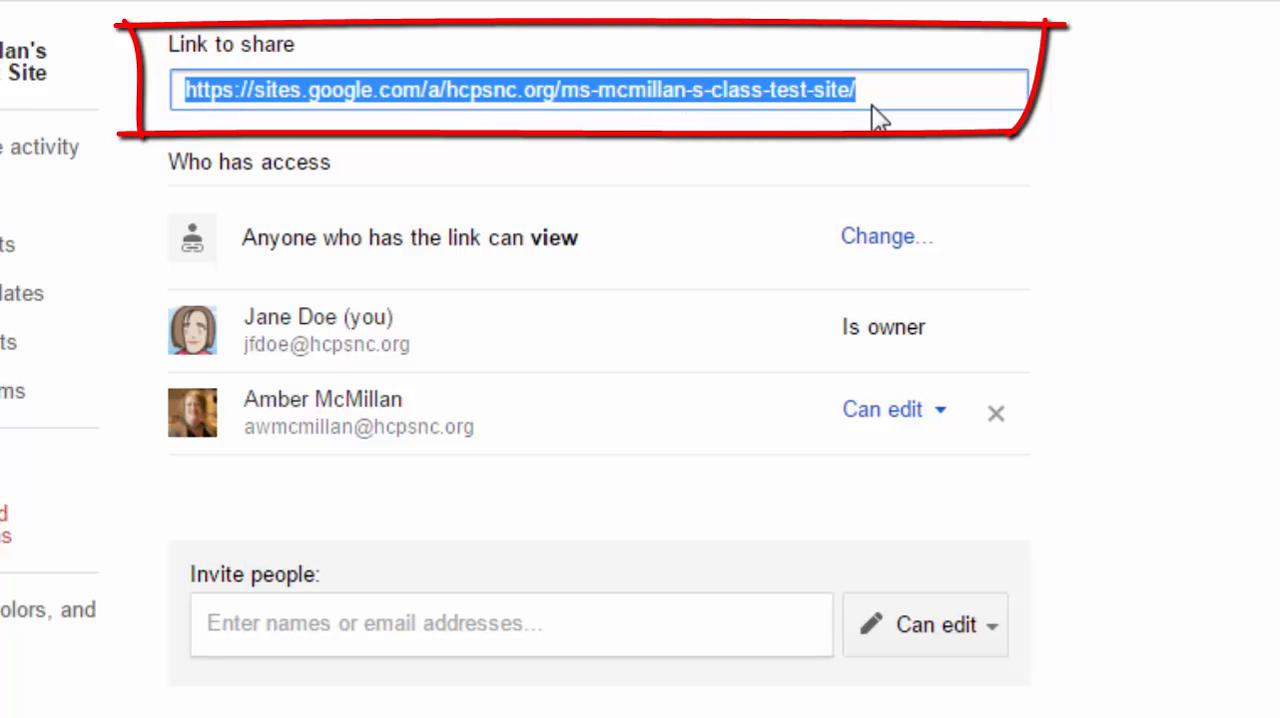
{"action": "right_click", "coordinate": [838, 100]}
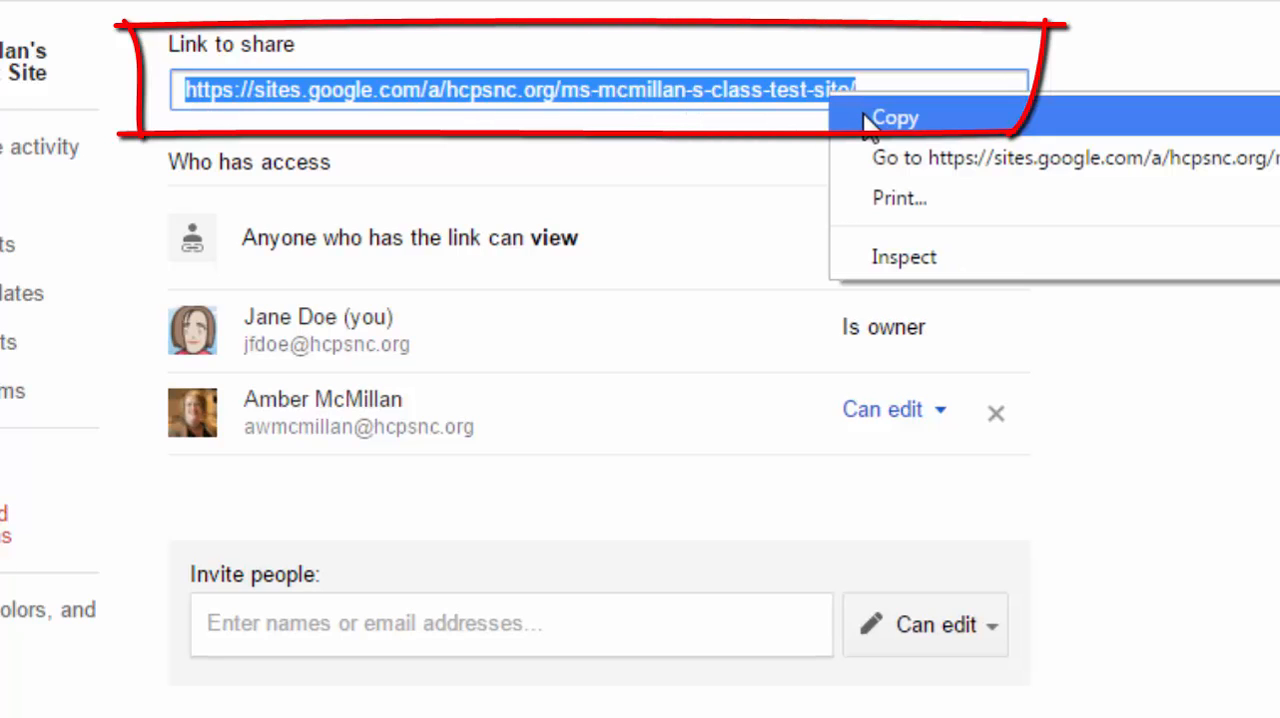
{"action": "left_click", "coordinate": [858, 119]}
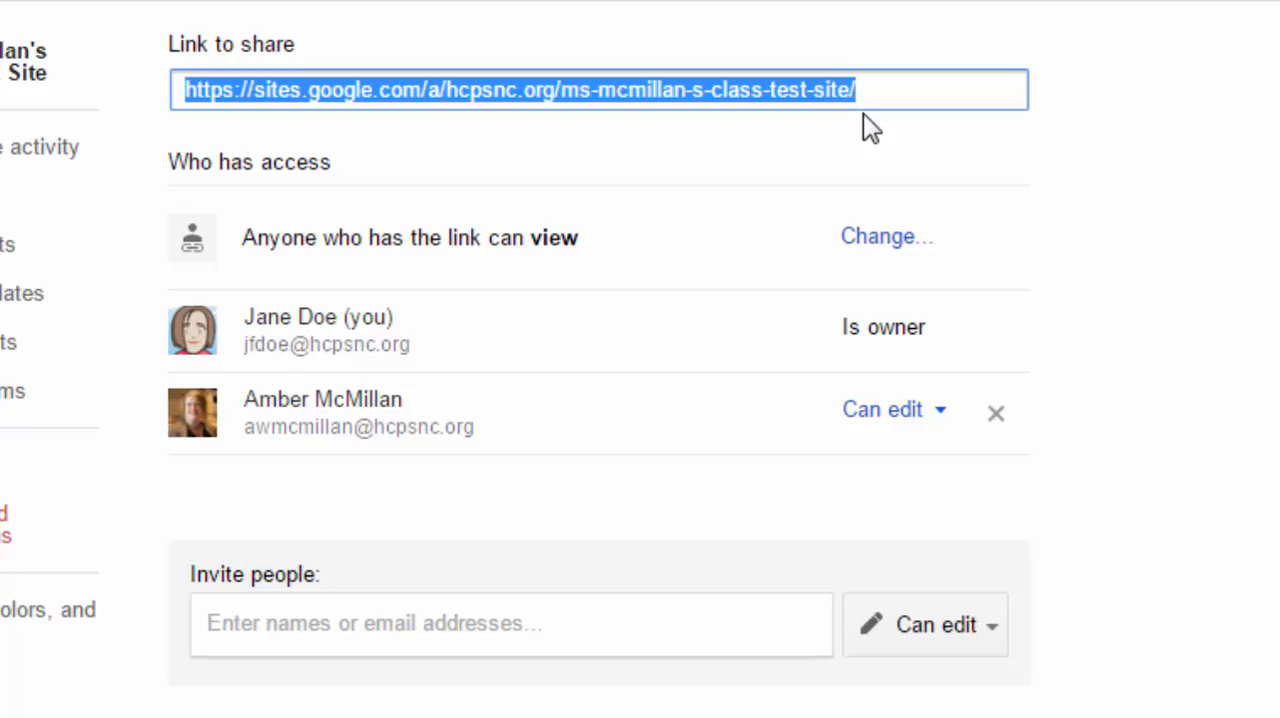
- Change the site's access to "Off - Specific people" and save the setting
{"action": "left_click", "coordinate": [896, 242]}
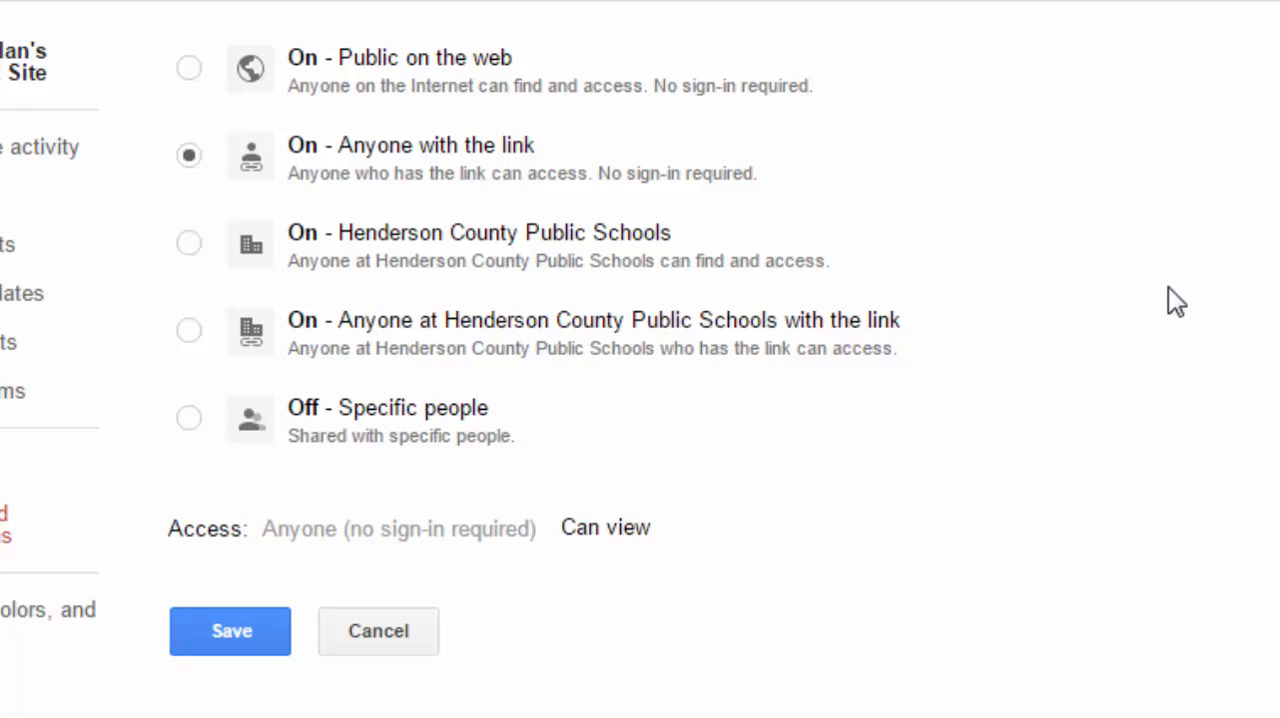
{"action": "left_click", "coordinate": [189, 417]}
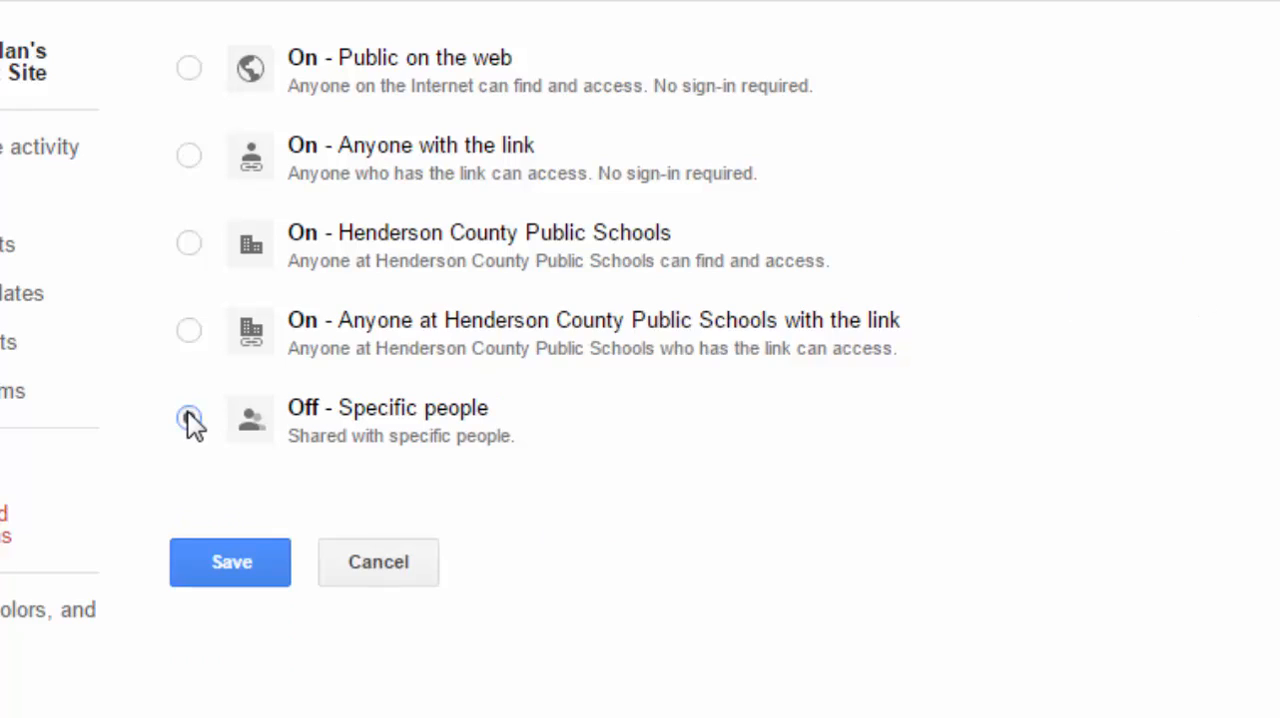
{"action": "left_click", "coordinate": [250, 564]}
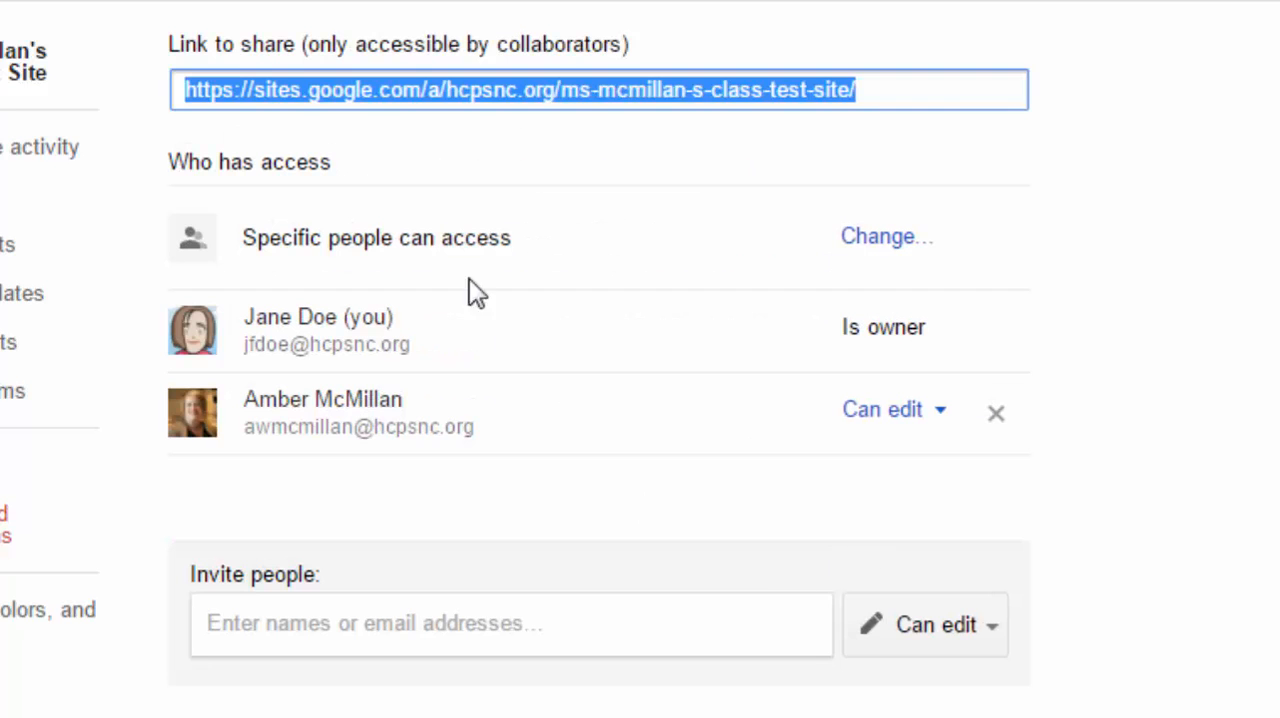
{"action": "left_click", "coordinate": [420, 625]}
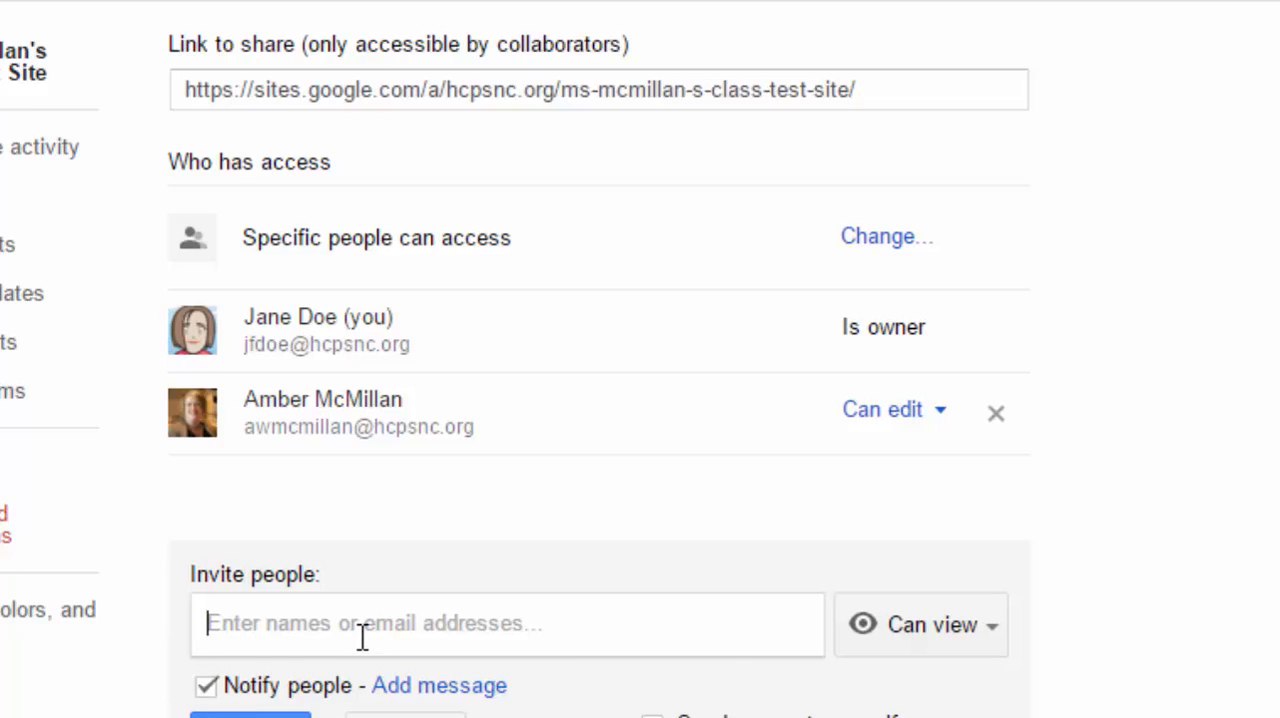
{"action": "type", "text": "fi"}
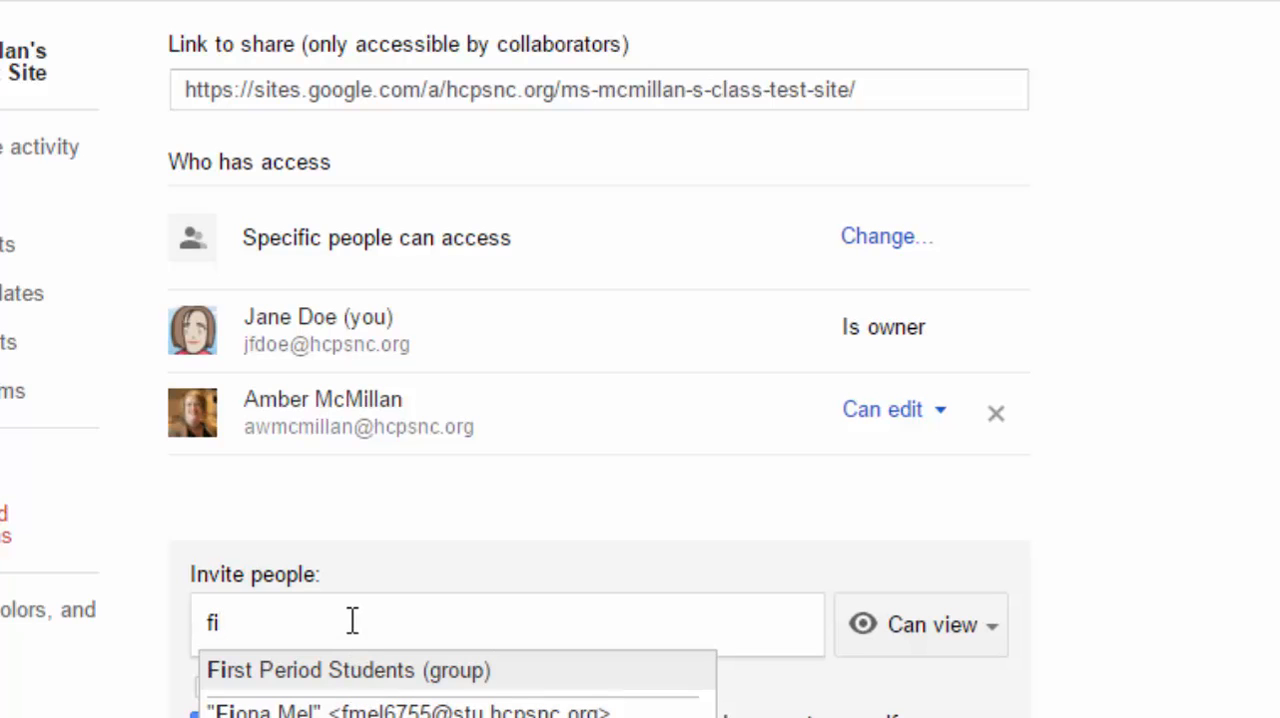
{"action": "key", "text": "BackSpace"}
{"action": "key", "text": "BackSpace"}
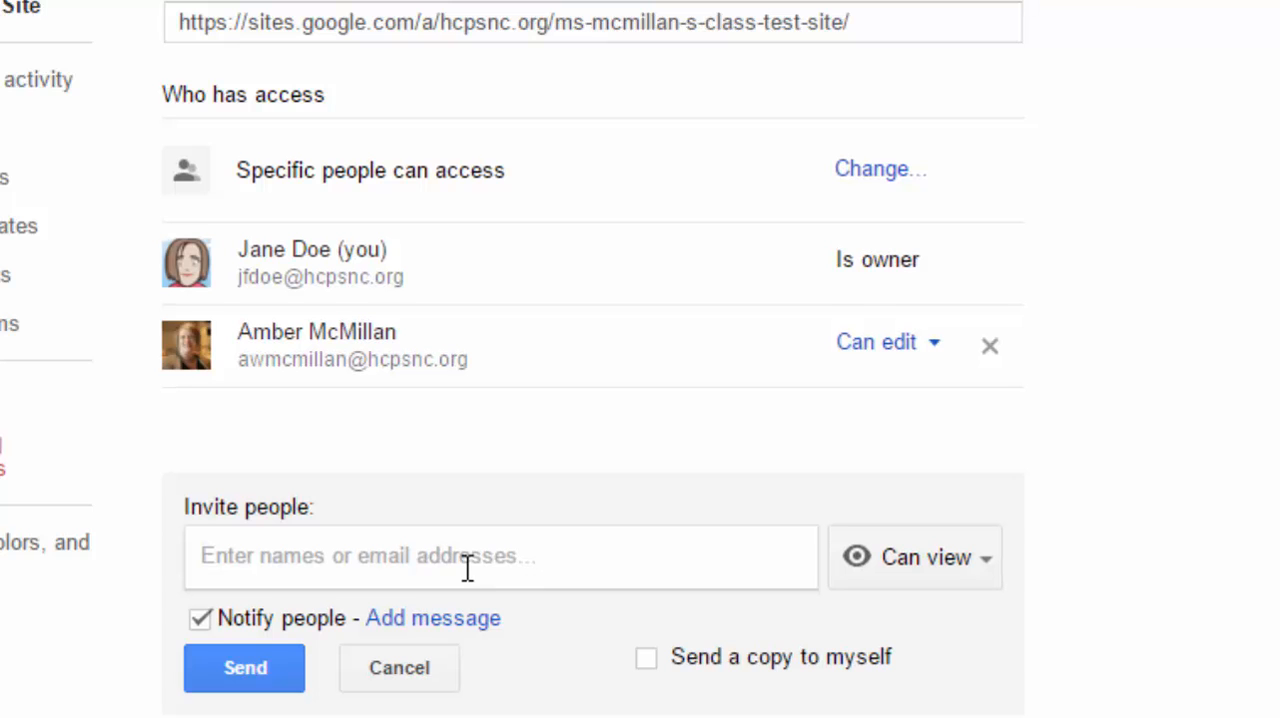
{"action": "left_click", "coordinate": [399, 667]}
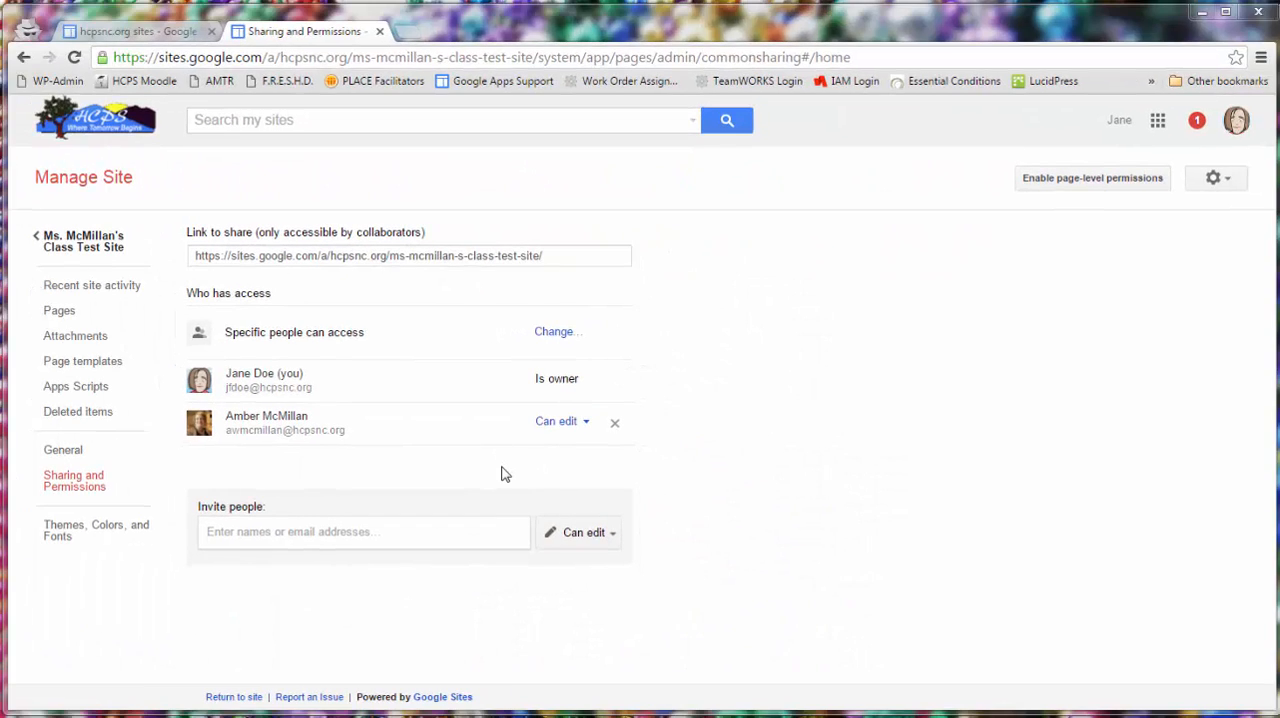
- Return from the sharing and permissions settings to the class test site
{"action": "left_click", "coordinate": [100, 243]}
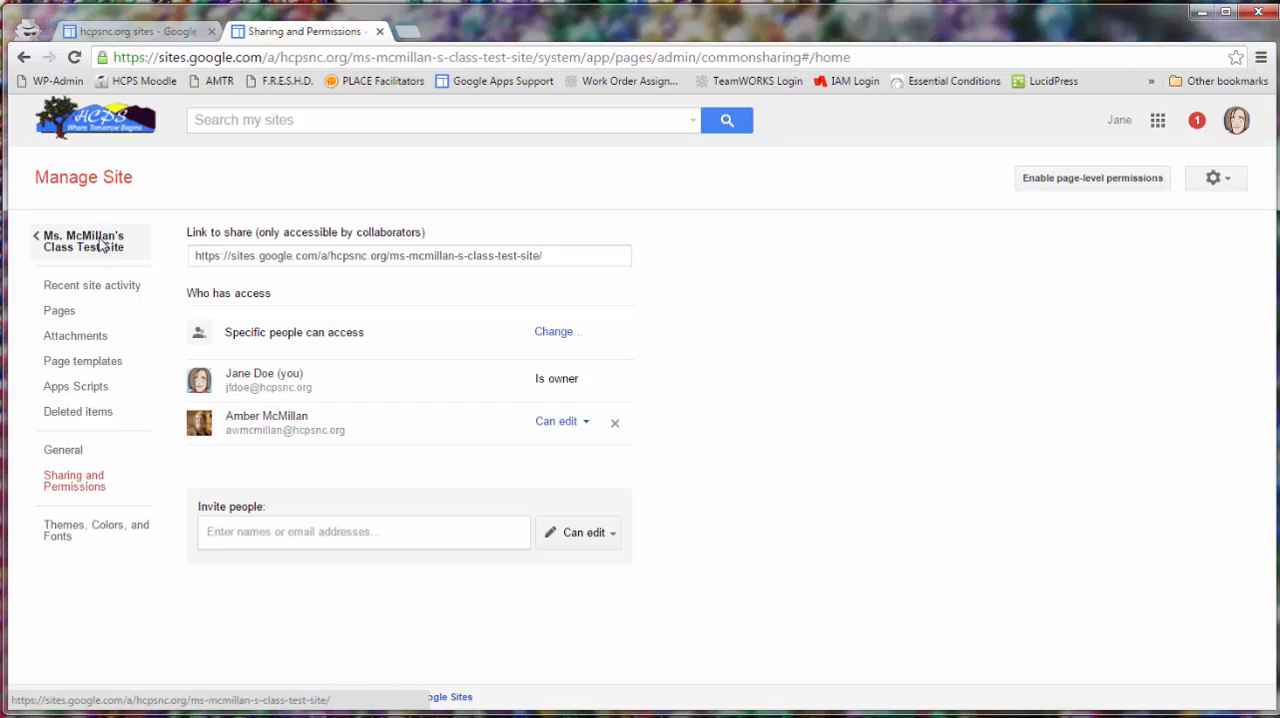